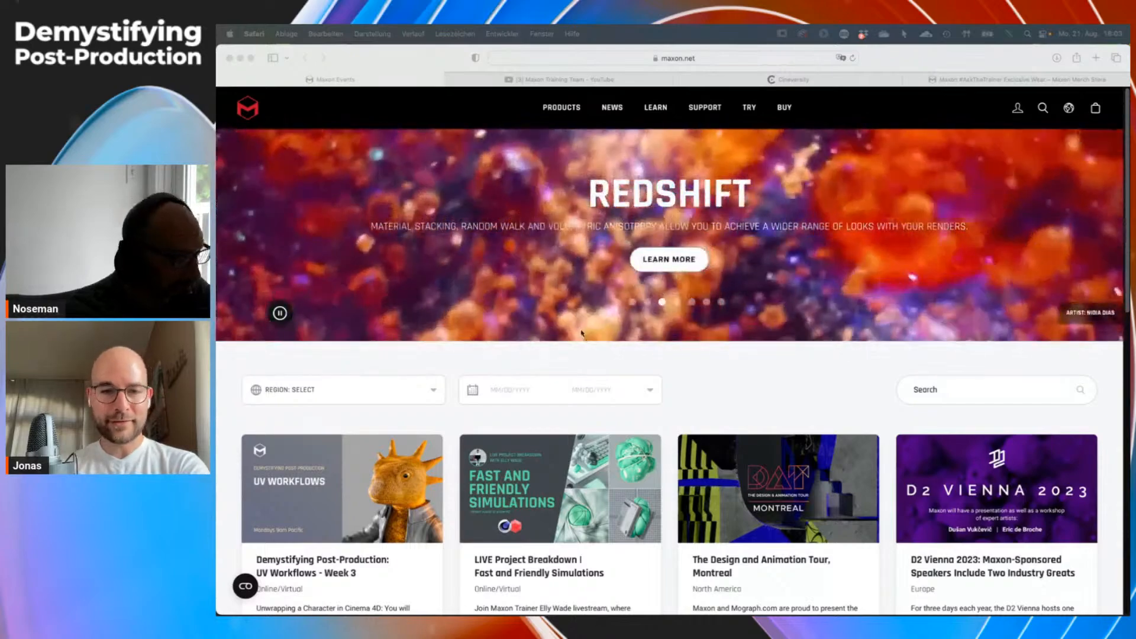
Look through the upcoming events on the Maxon Events page and check where Events sits in the site's News section
{"action": "scroll", "coordinate": [623, 332], "scroll_direction": "down", "scroll_amount": 2}
{"action": "scroll", "coordinate": [635, 335], "scroll_direction": "down", "scroll_amount": 3}
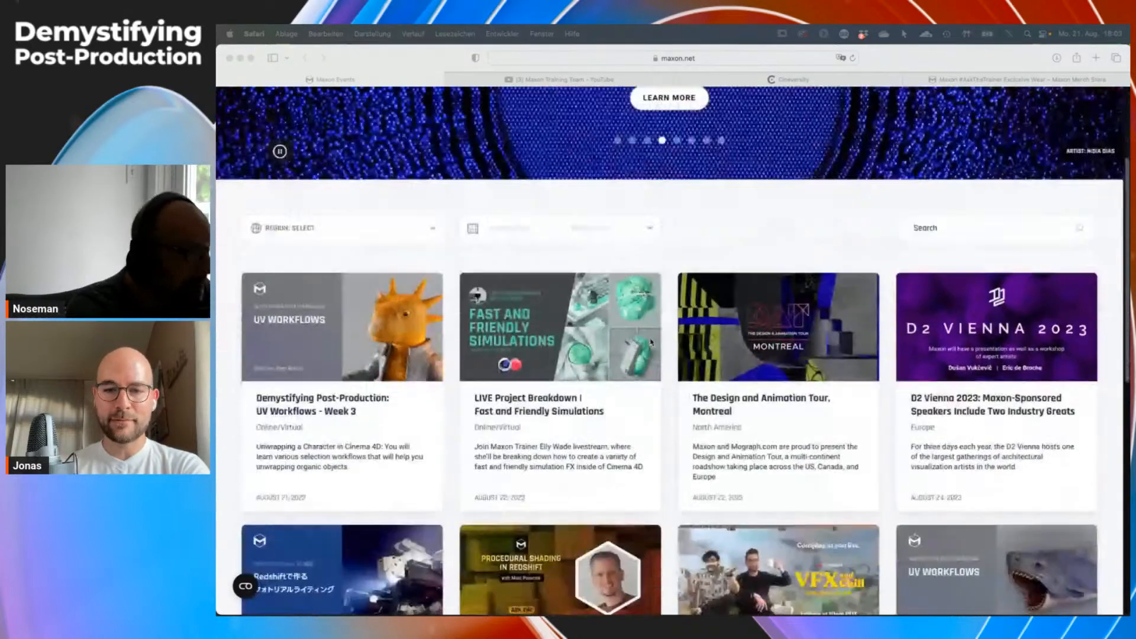
{"action": "scroll", "coordinate": [651, 341], "scroll_direction": "up", "scroll_amount": 5}
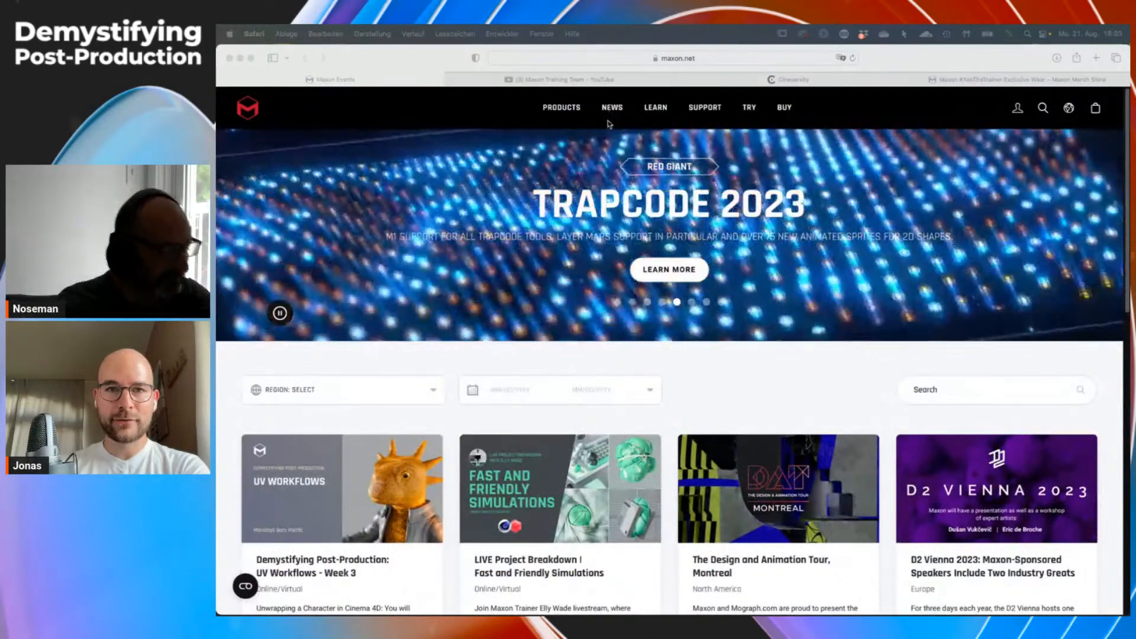
{"action": "left_click", "coordinate": [611, 116]}
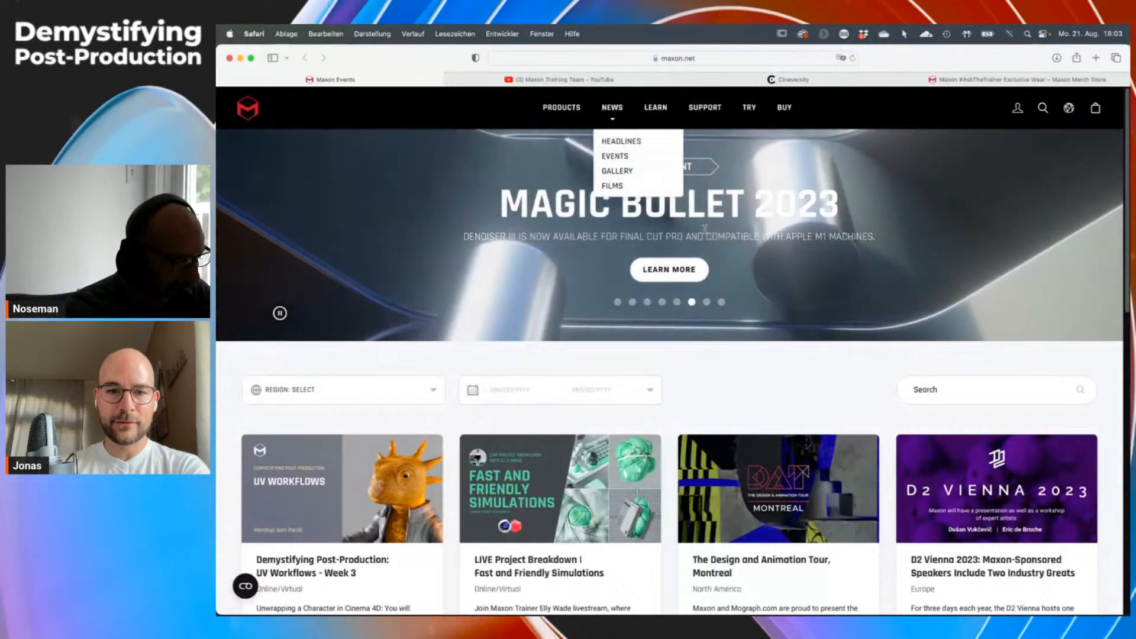
{"action": "scroll", "coordinate": [723, 373], "scroll_direction": "down", "scroll_amount": 2}
{"action": "scroll", "coordinate": [726, 376], "scroll_direction": "down", "scroll_amount": 5}
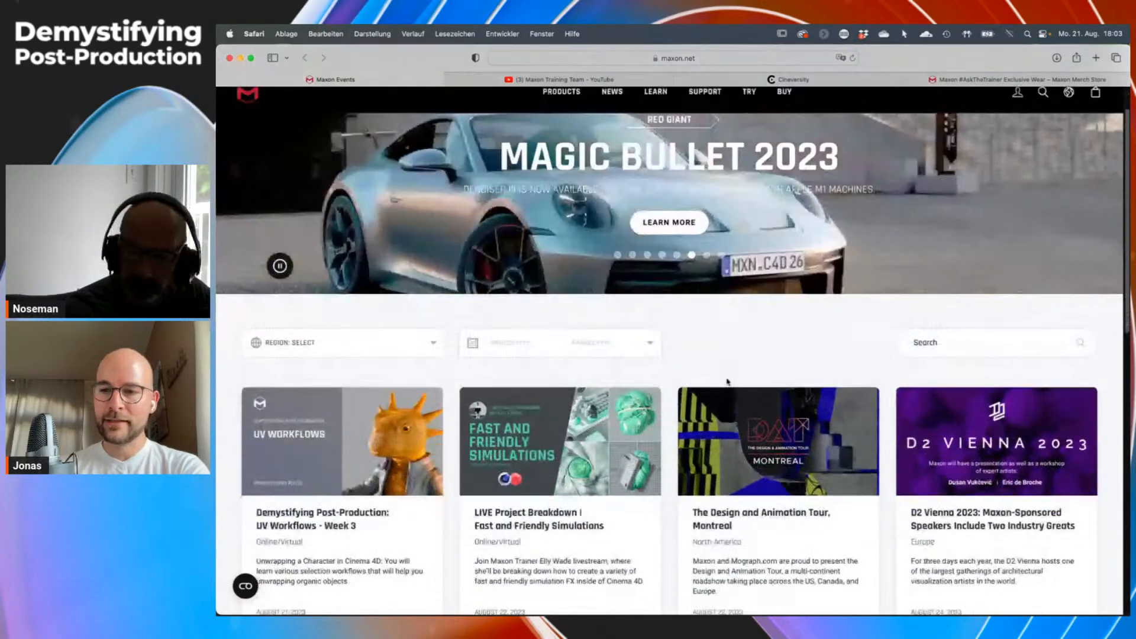
{"action": "scroll", "coordinate": [586, 439], "scroll_direction": "down", "scroll_amount": 10}
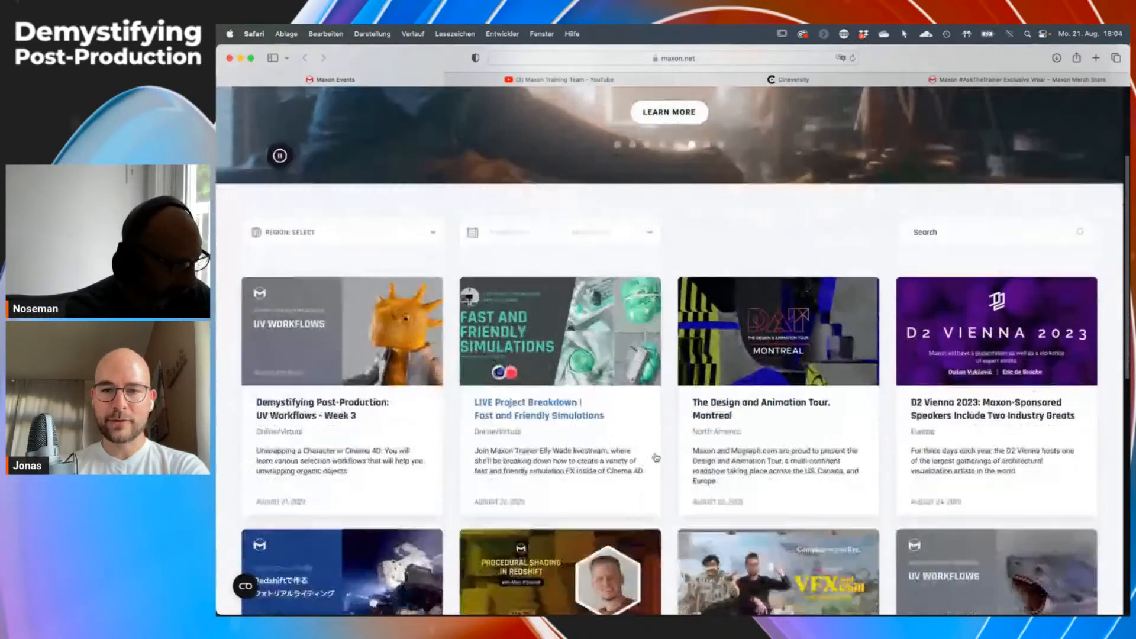
{"action": "scroll", "coordinate": [676, 452], "scroll_direction": "down", "scroll_amount": 7}
{"action": "scroll", "coordinate": [676, 452], "scroll_direction": "up", "scroll_amount": 2}
{"action": "scroll", "coordinate": [675, 453], "scroll_direction": "up", "scroll_amount": 15}
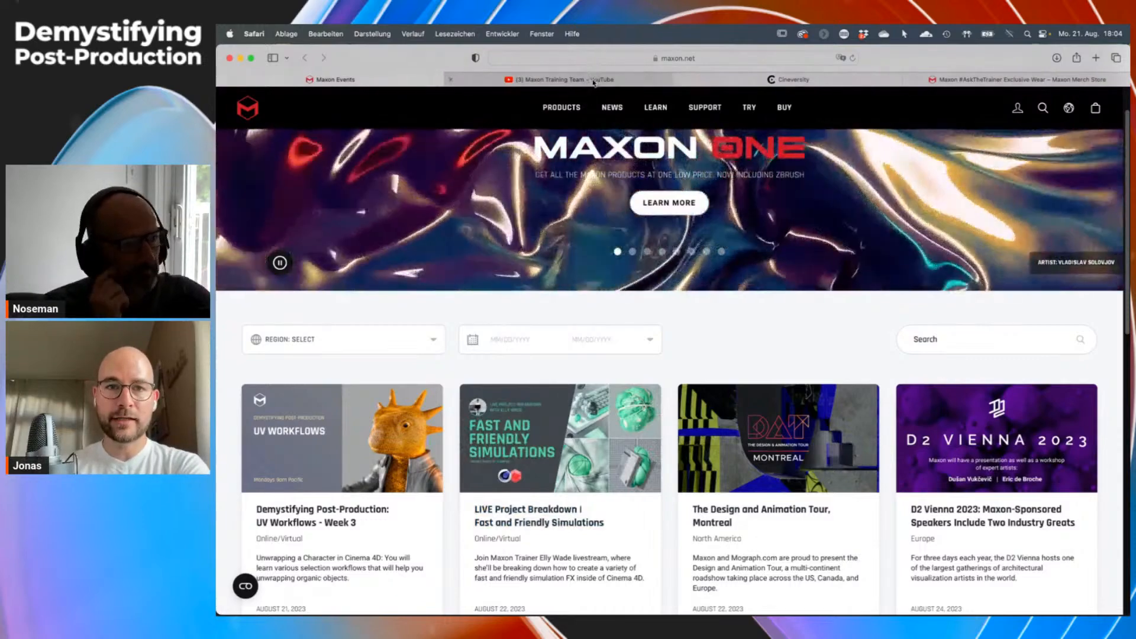
View the Maxon Training Team YouTube channel and look over its upcoming live streams and training videos
{"action": "left_click", "coordinate": [594, 79]}
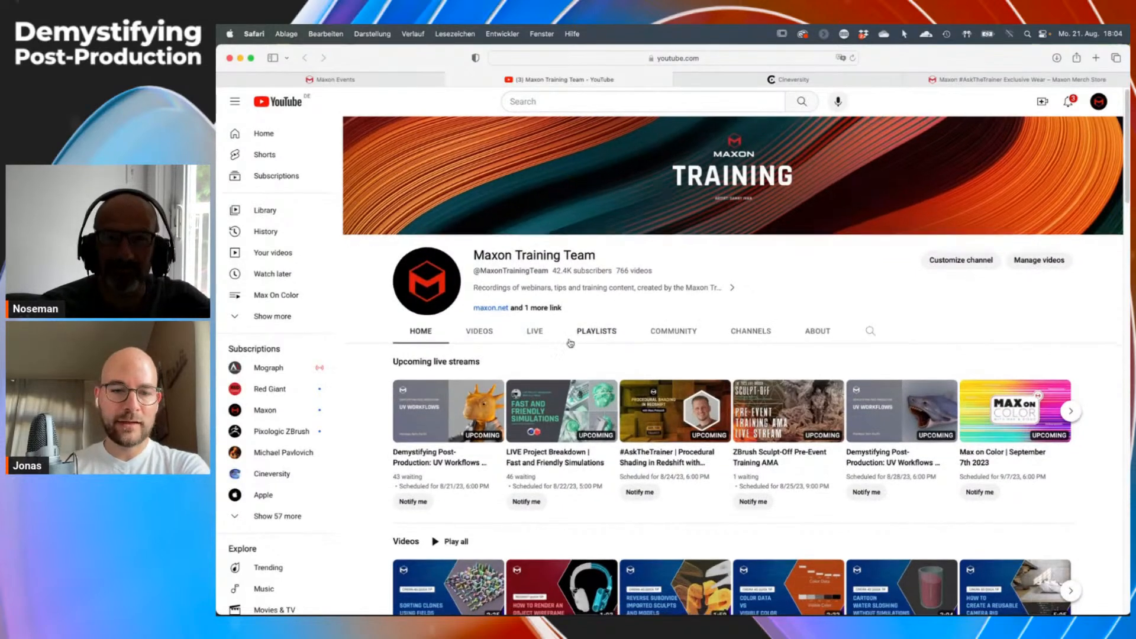
{"action": "scroll", "coordinate": [562, 355], "scroll_direction": "down", "scroll_amount": 2}
{"action": "scroll", "coordinate": [555, 355], "scroll_direction": "down", "scroll_amount": 1}
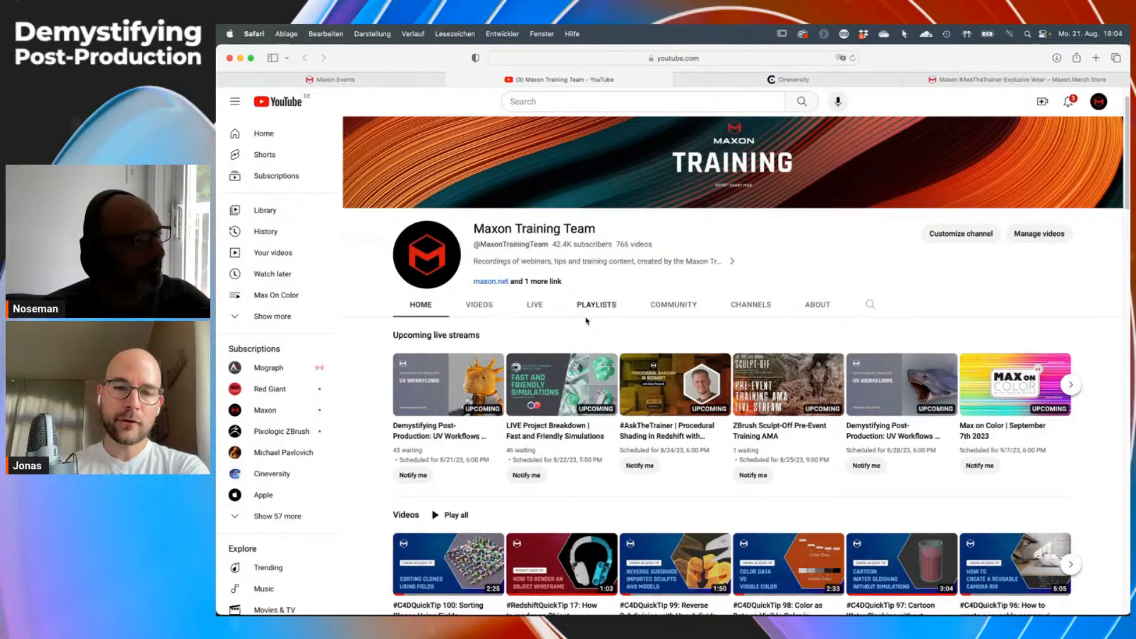
{"action": "scroll", "coordinate": [585, 322], "scroll_direction": "down", "scroll_amount": 5}
{"action": "scroll", "coordinate": [580, 364], "scroll_direction": "down", "scroll_amount": 15}
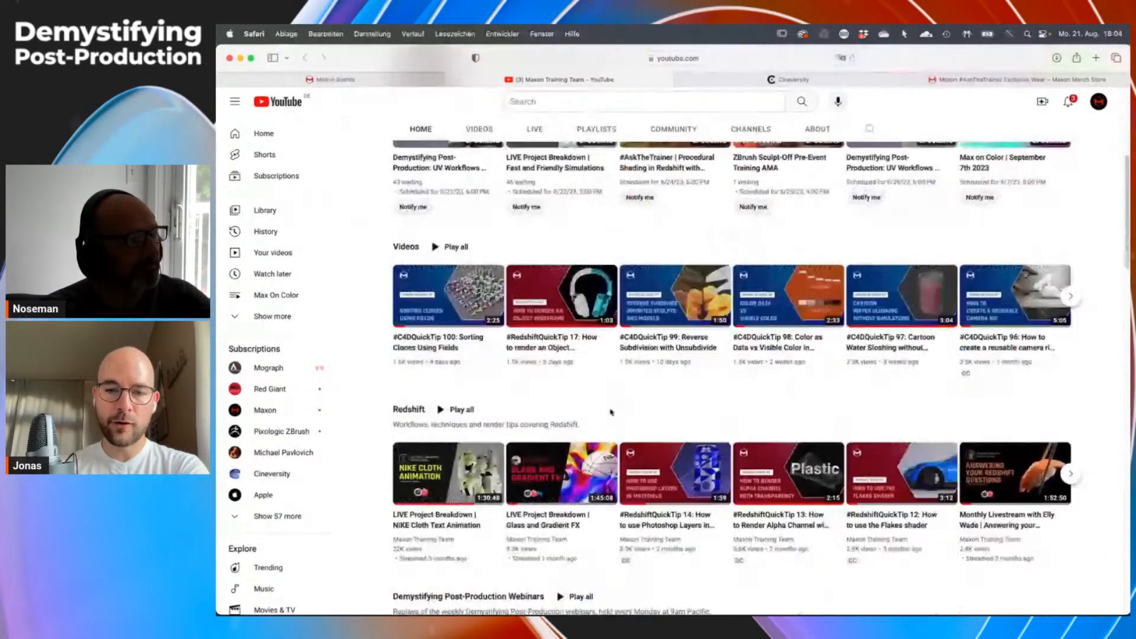
{"action": "scroll", "coordinate": [616, 414], "scroll_direction": "up", "scroll_amount": 20}
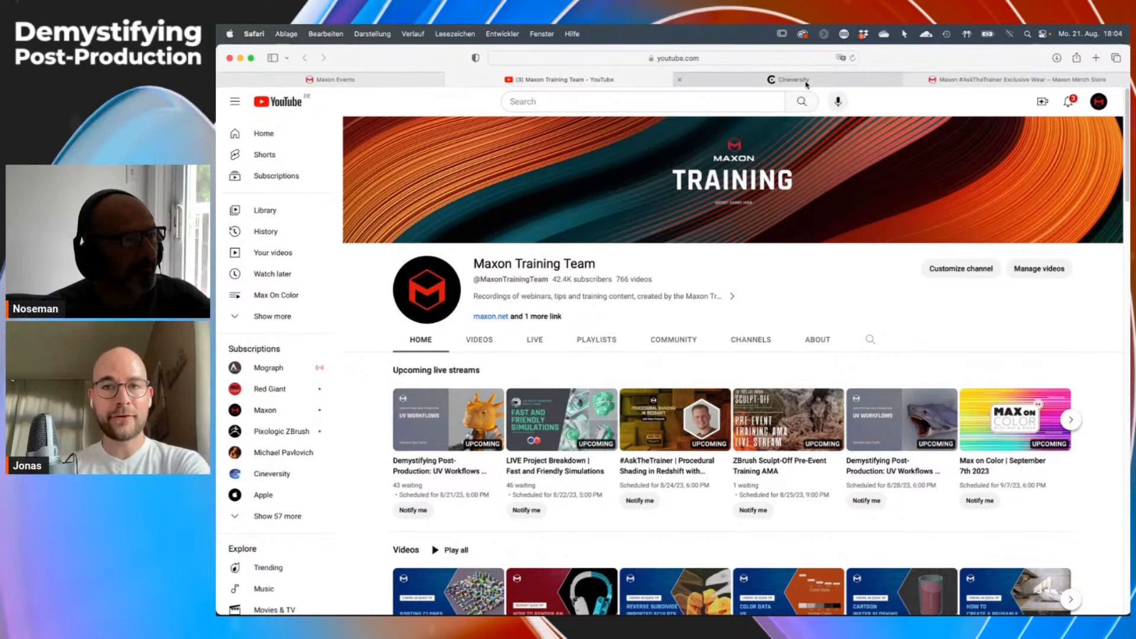
Browse the Getting Started series on Cineversity and bring up the Maxon #AskTheTrainer Exclusive Wear store page
{"action": "mouse_move", "coordinate": [806, 85]}
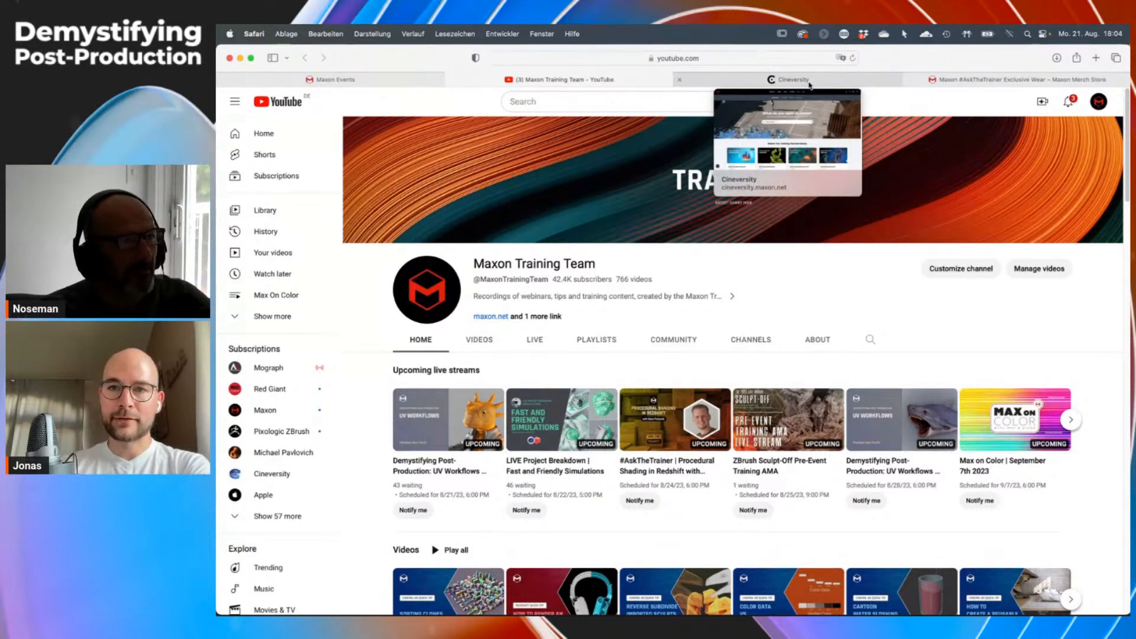
{"action": "left_click", "coordinate": [809, 83]}
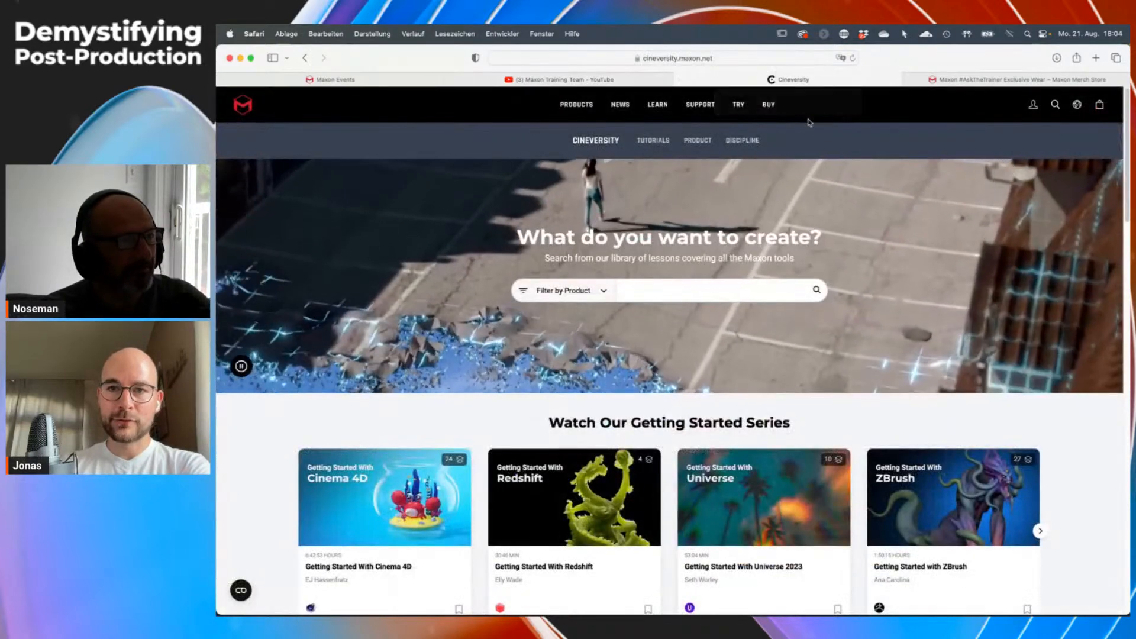
{"action": "scroll", "coordinate": [299, 409], "scroll_direction": "down", "scroll_amount": 2}
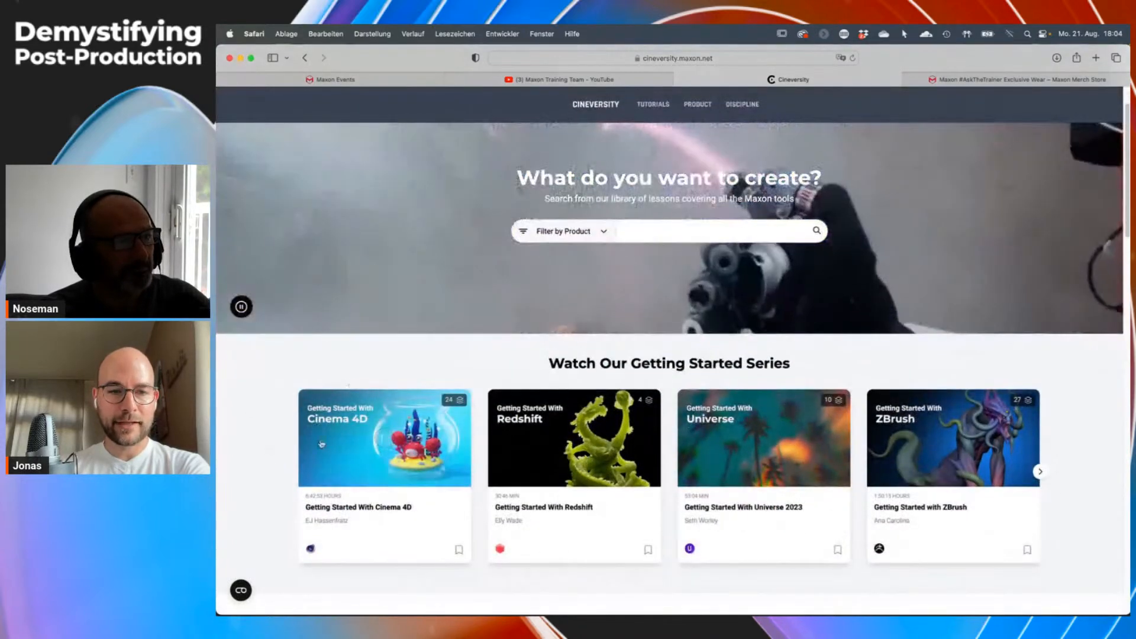
{"action": "left_click", "coordinate": [1040, 471]}
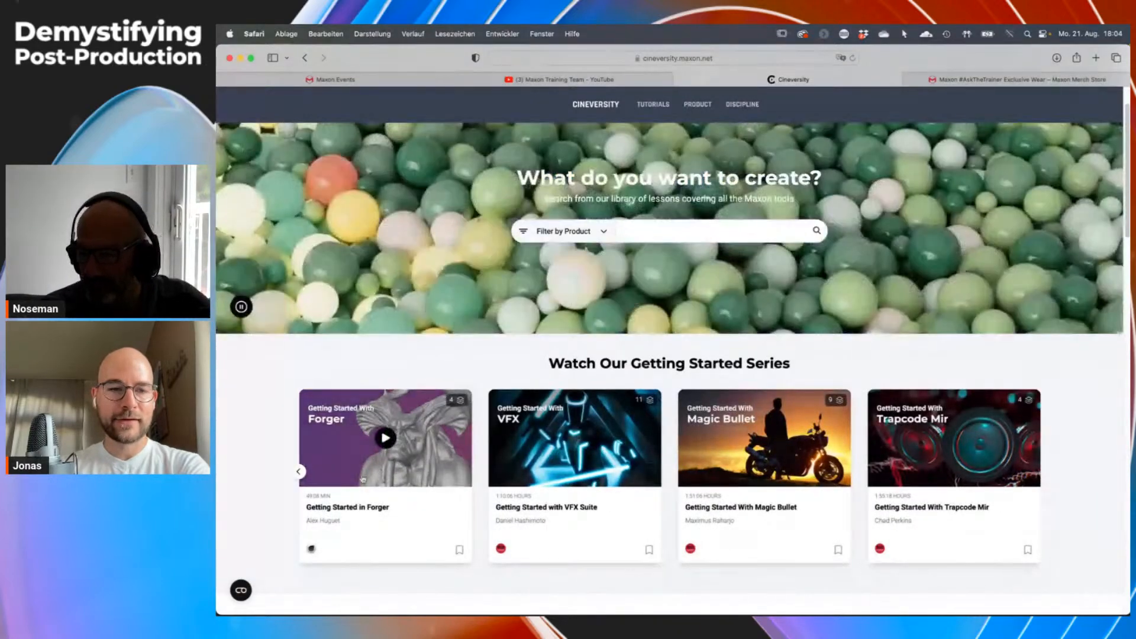
{"action": "left_click", "coordinate": [299, 472]}
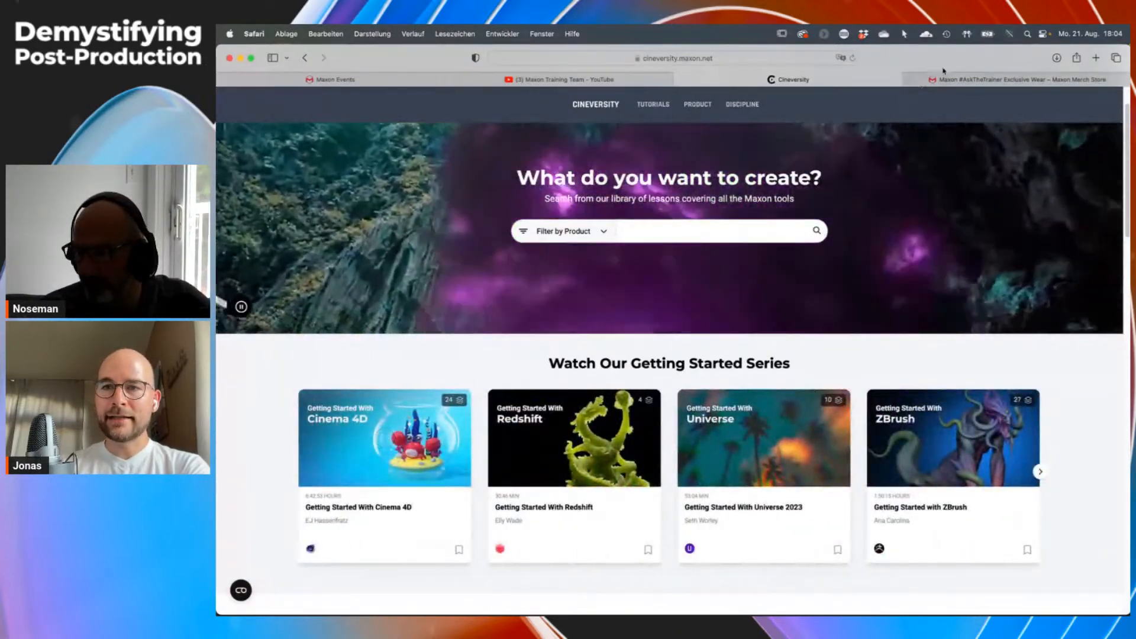
{"action": "left_click", "coordinate": [951, 80]}
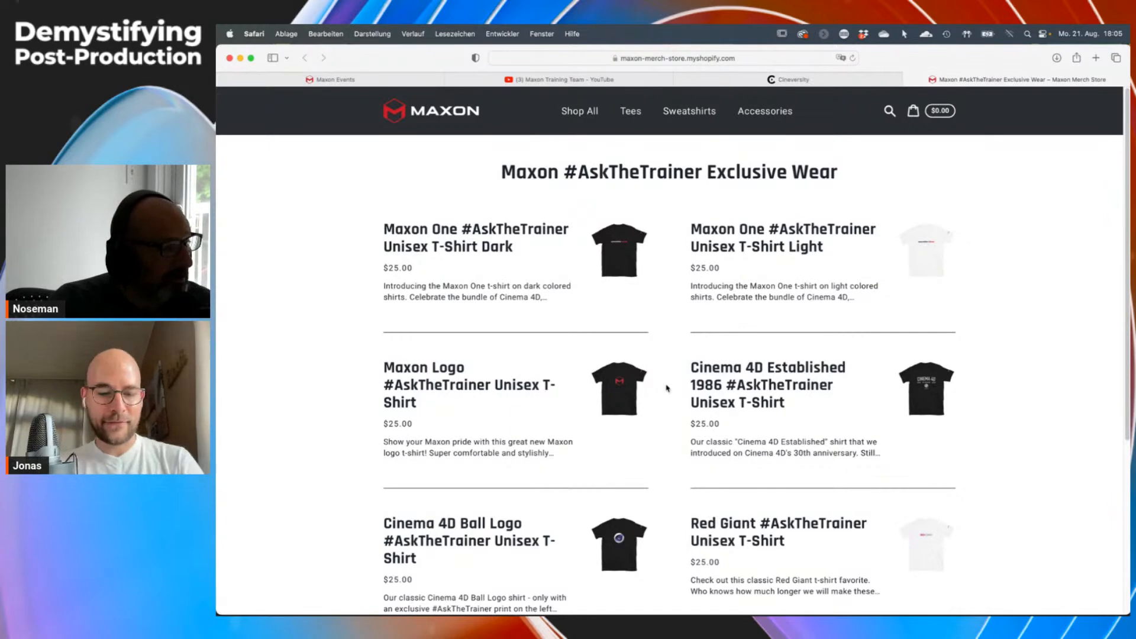
{"action": "key", "text": "super+Tab"}
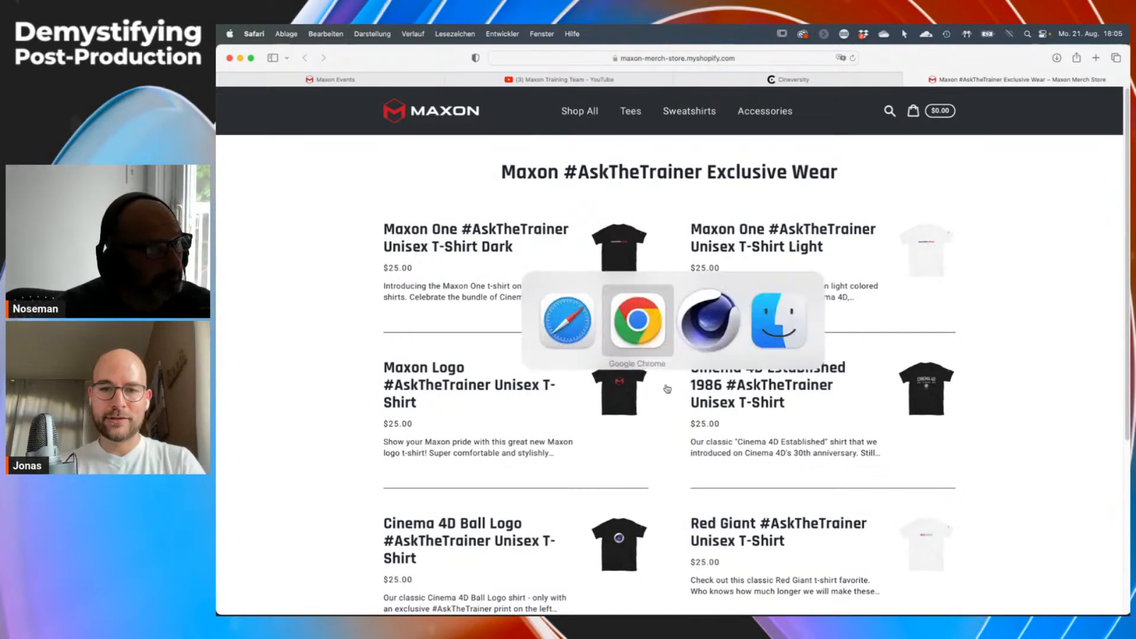
{"action": "left_click", "coordinate": [691, 310]}
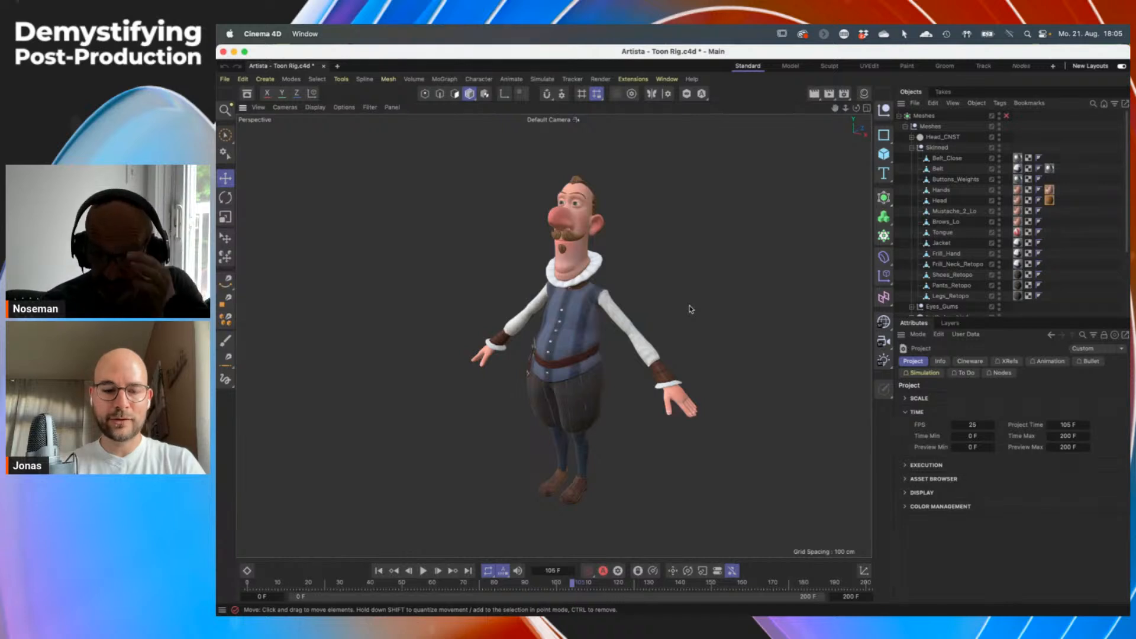
{"action": "key", "text": "super+Tab"}
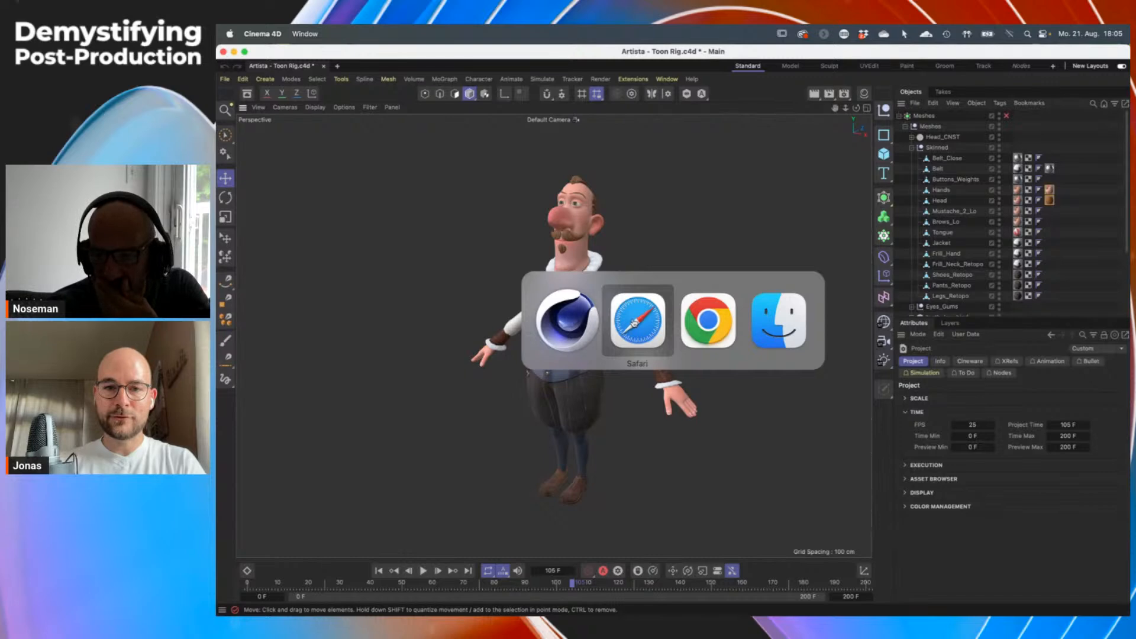
{"action": "left_click", "coordinate": [634, 322]}
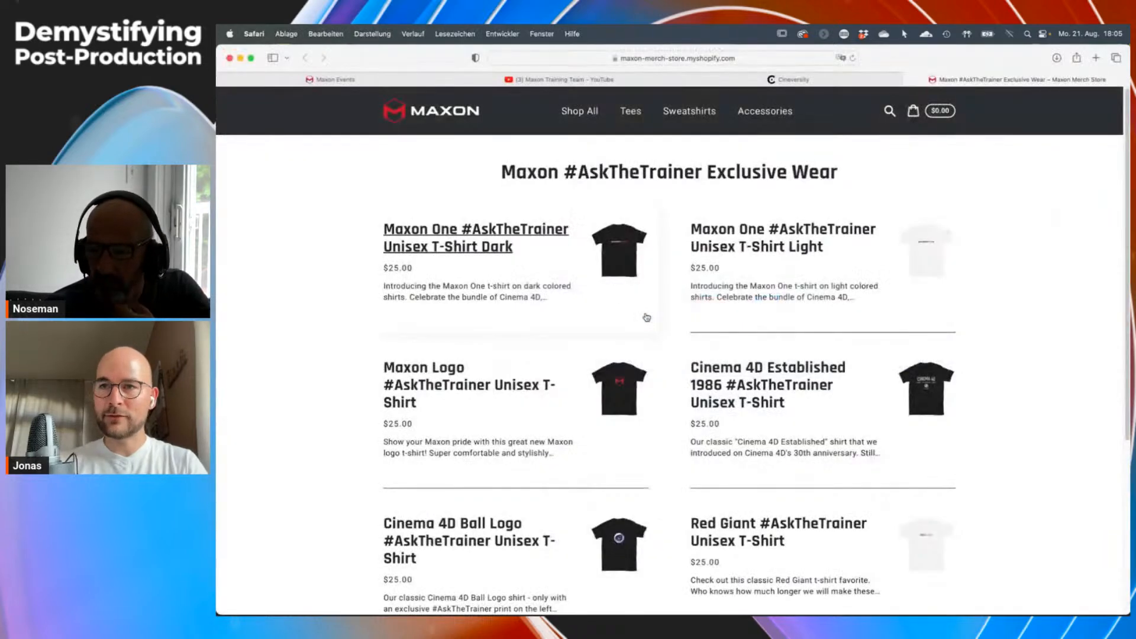
Search the web for "cow carpet" in a new browser tab and look at the cowhide rug results
{"action": "left_click", "coordinate": [1096, 59]}
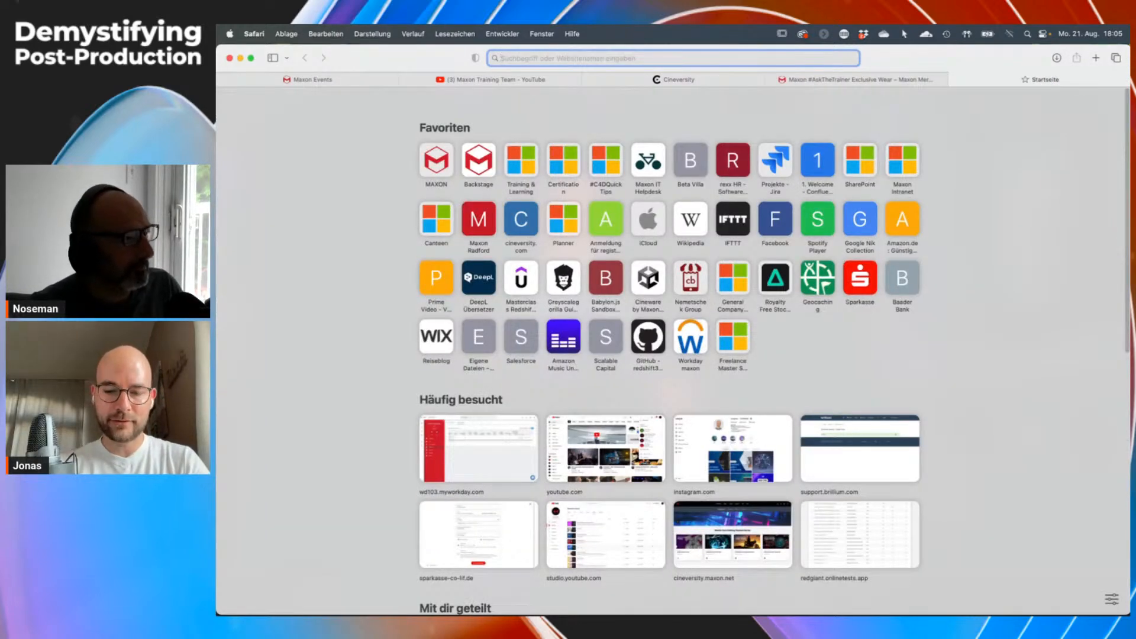
{"action": "type", "text": "cow carpet"}
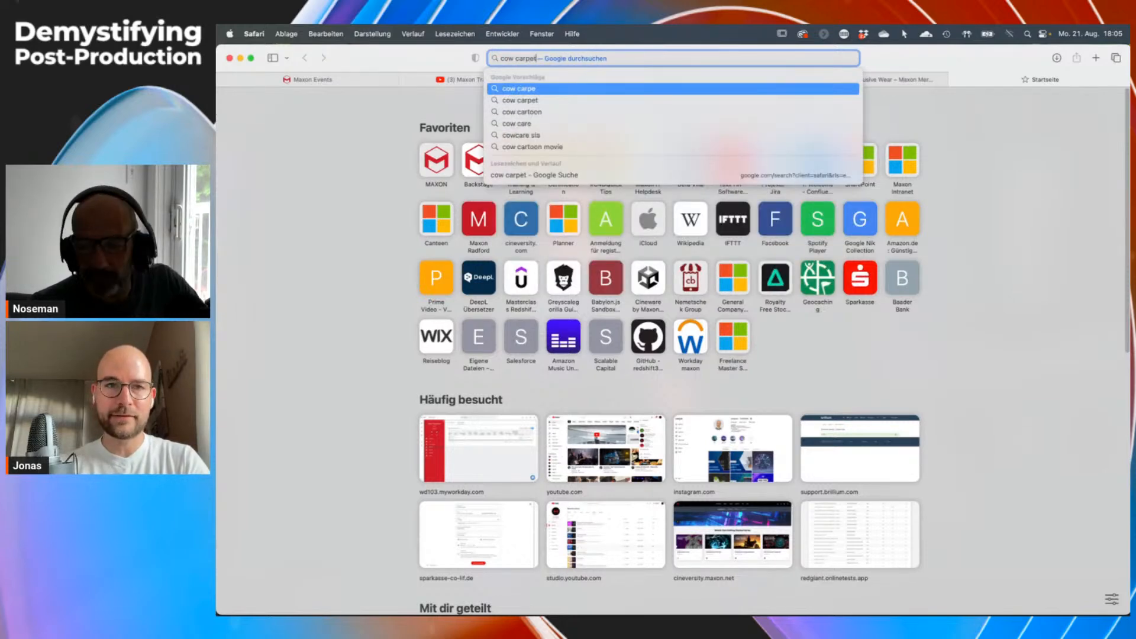
{"action": "key", "text": "Return"}
{"action": "mouse_move", "coordinate": [441, 269]}
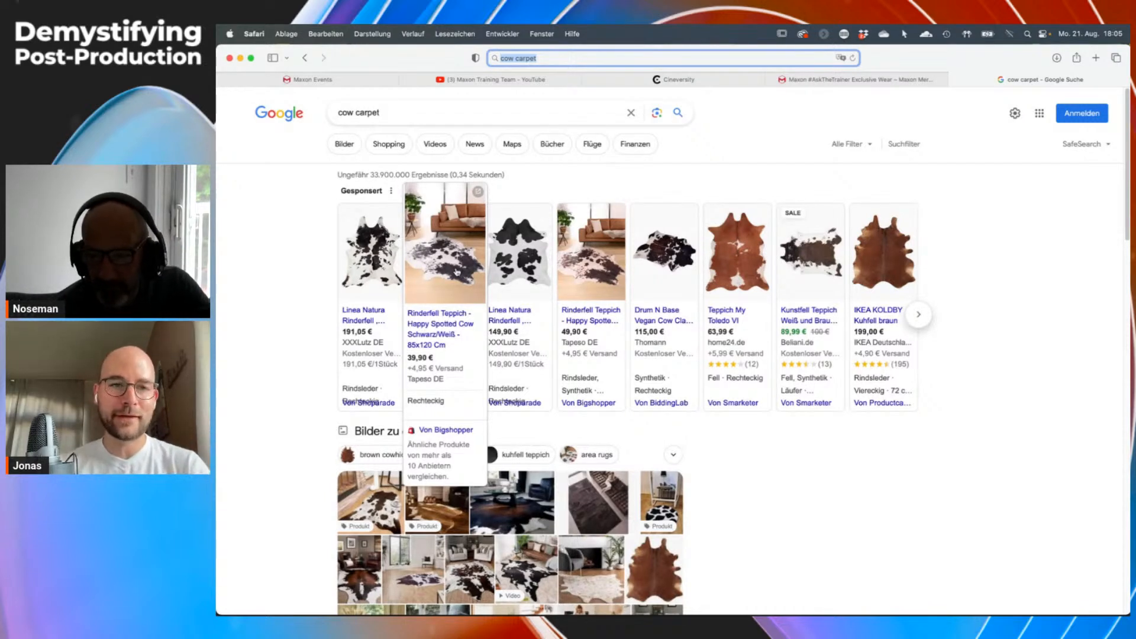
Search Google for "chocolate bunny unwrap" and show the image results
{"action": "left_click_drag", "start_coordinate": [397, 114], "coordinate": [317, 115]}
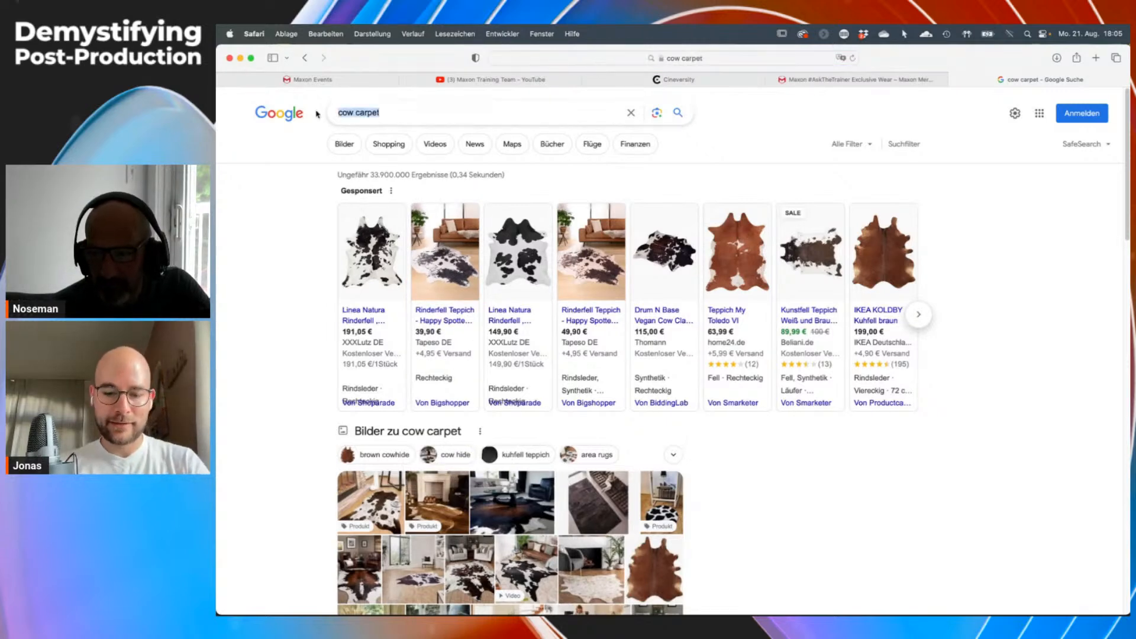
{"action": "type", "text": "chocola"}
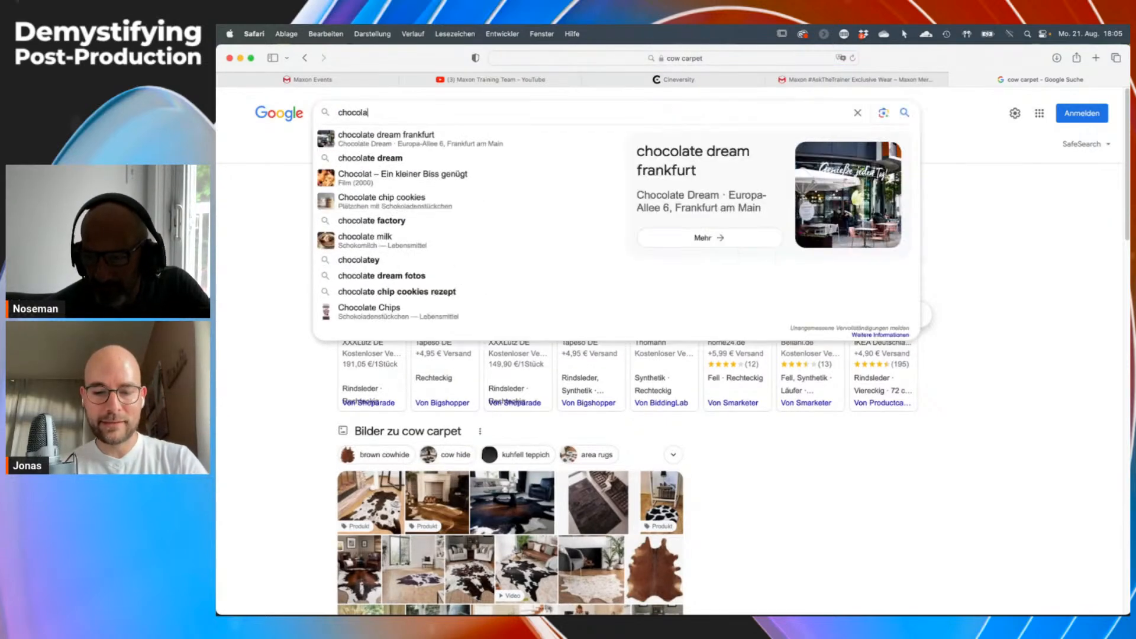
{"action": "type", "text": "te bunny u"}
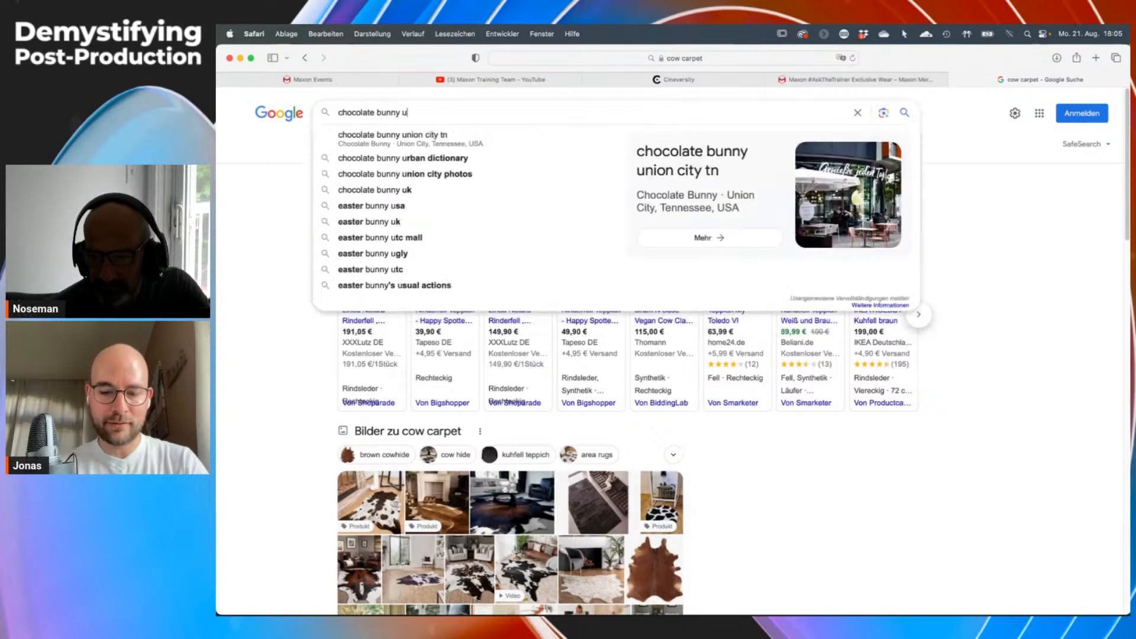
{"action": "type", "text": "nwrap"}
{"action": "key", "text": "Return"}
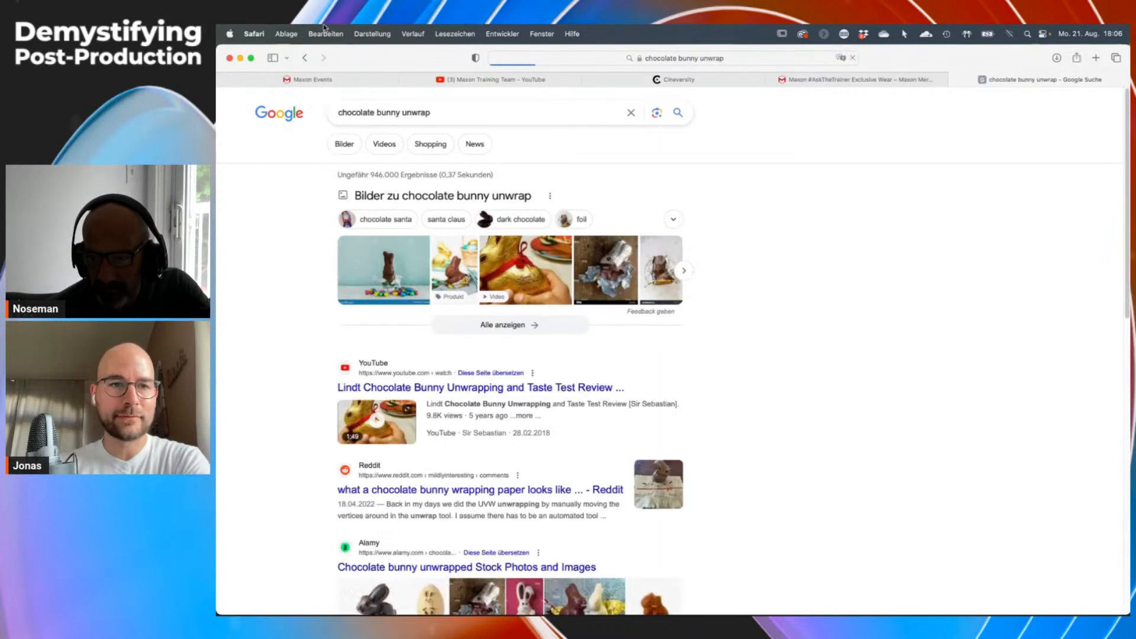
{"action": "scroll", "coordinate": [426, 390], "scroll_direction": "down", "scroll_amount": 5}
{"action": "scroll", "coordinate": [464, 389], "scroll_direction": "up", "scroll_amount": 4}
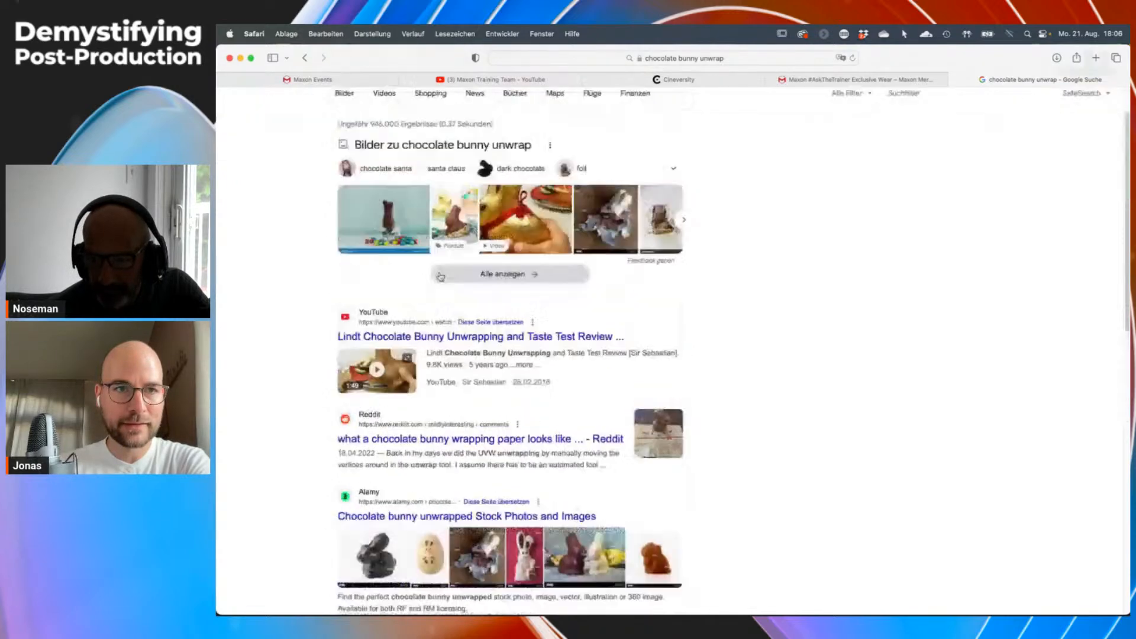
{"action": "left_click", "coordinate": [347, 99]}
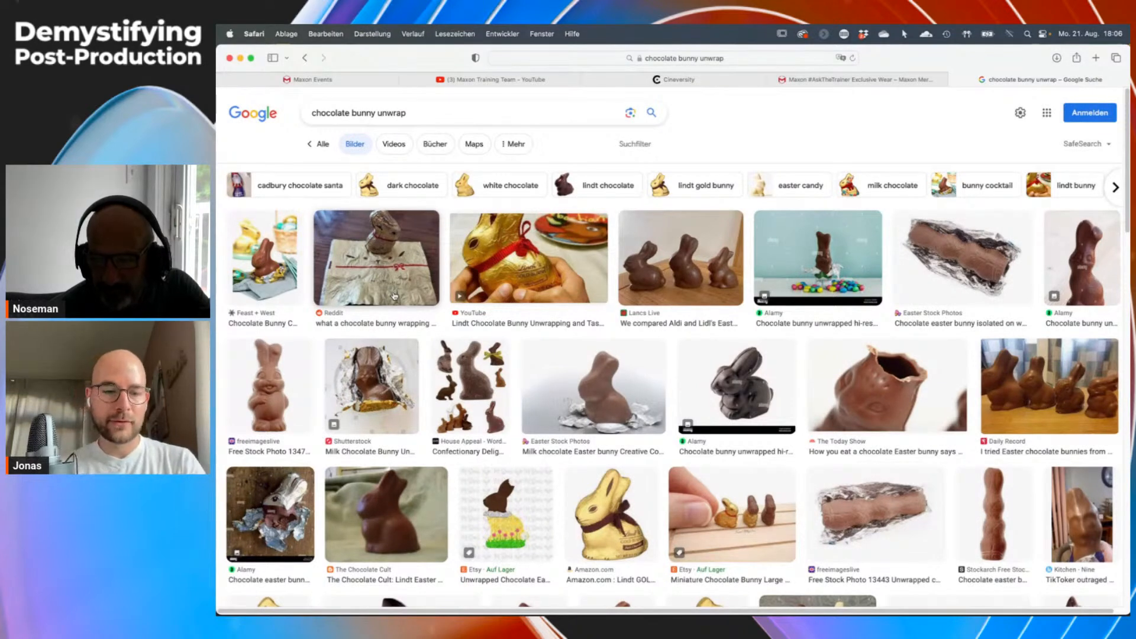
Switch to Cinema 4D and search the Asset Browser for "artist", then close the browser
{"action": "key", "text": "super+Tab"}
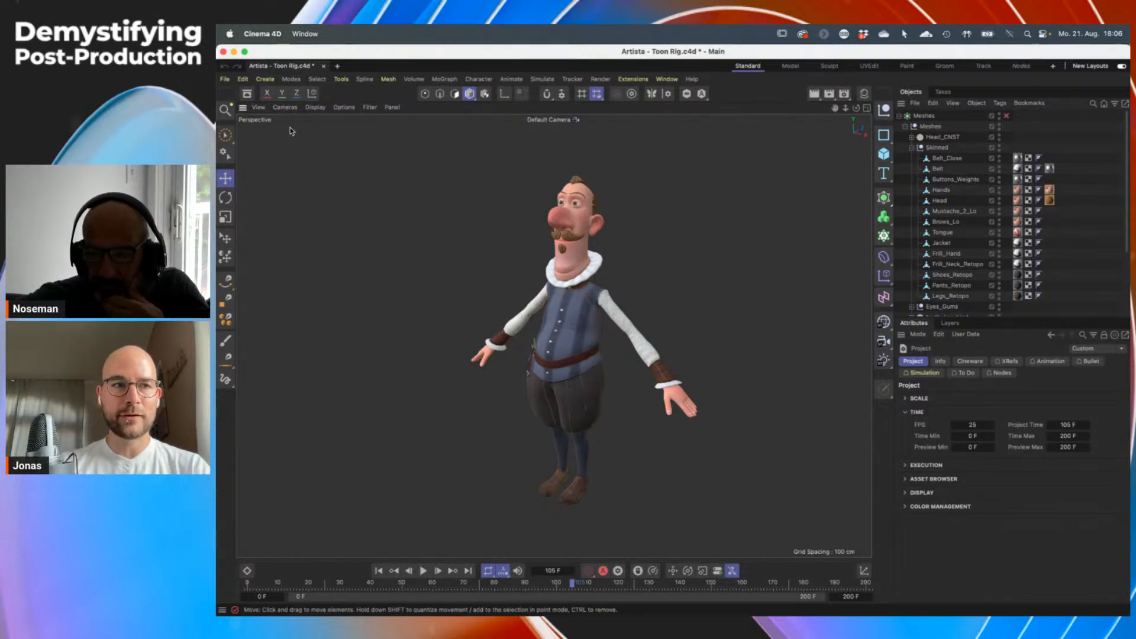
{"action": "left_click", "coordinate": [247, 93]}
{"action": "left_click", "coordinate": [307, 147]}
{"action": "type", "text": "artist"}
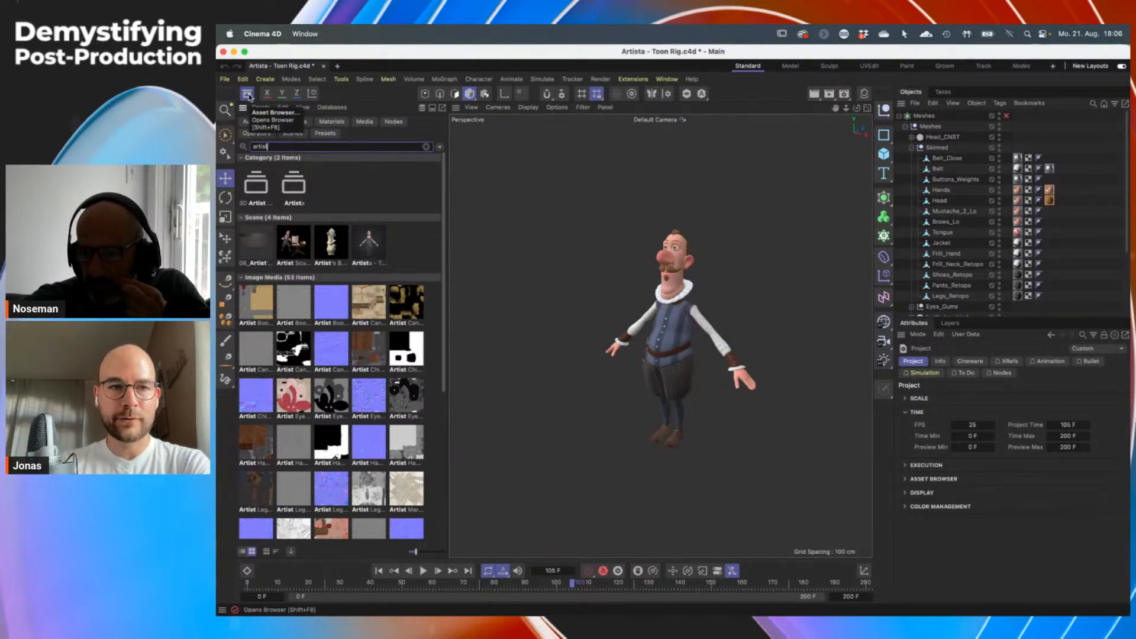
{"action": "left_click", "coordinate": [248, 94]}
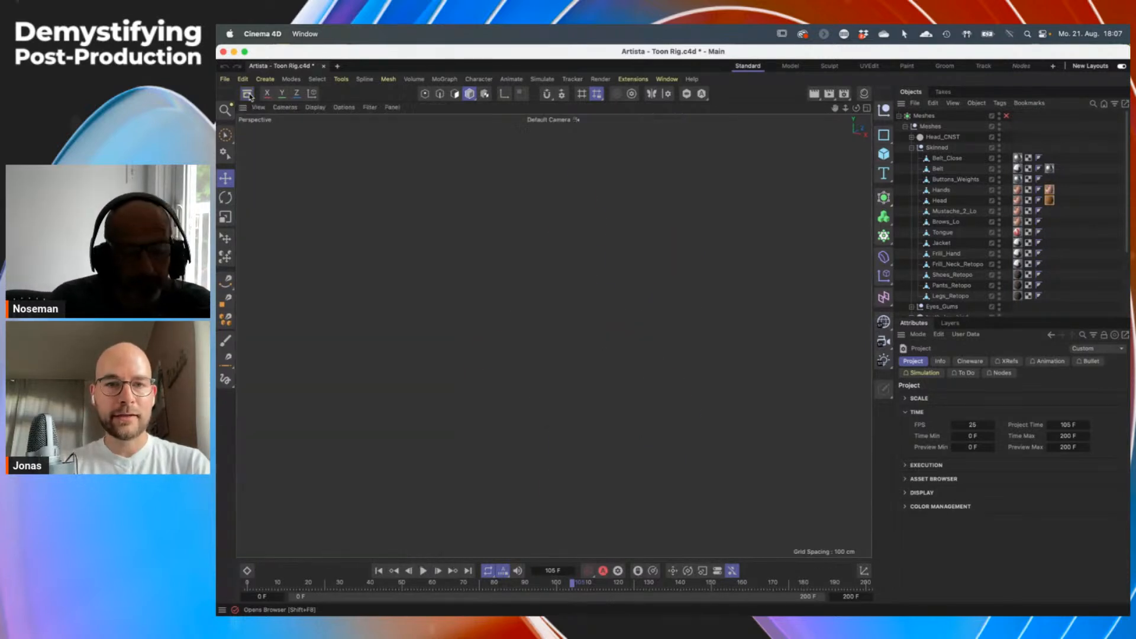
Review the character's mesh objects in the object hierarchy and switch the interface to the UVEdit layout
{"action": "scroll", "coordinate": [946, 213], "scroll_direction": "down", "scroll_amount": 5}
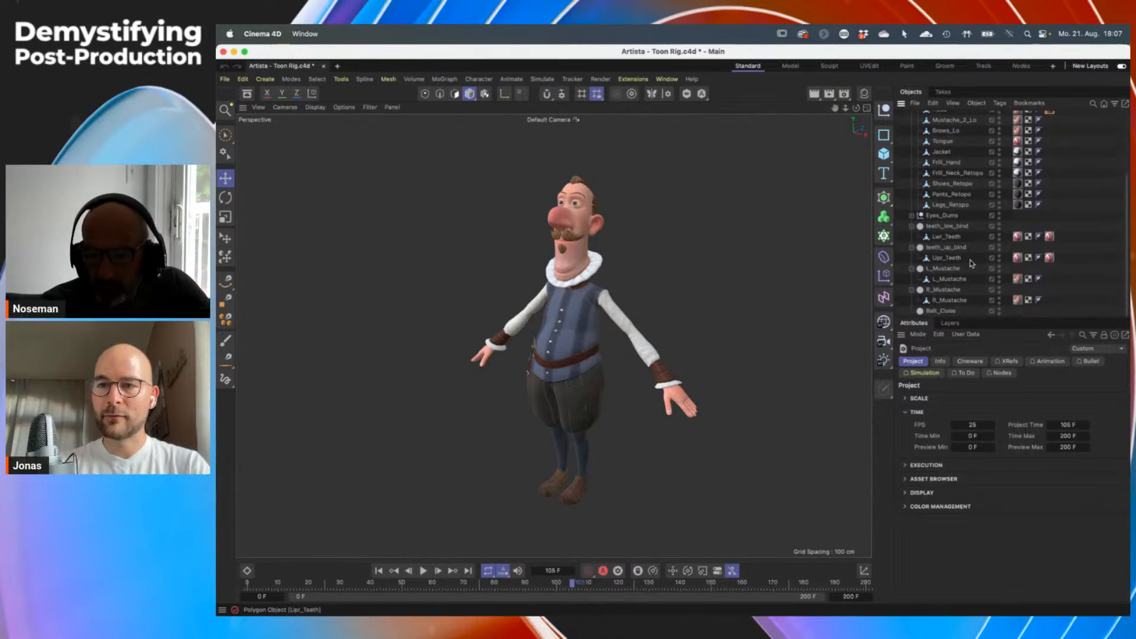
{"action": "scroll", "coordinate": [959, 231], "scroll_direction": "up", "scroll_amount": 5}
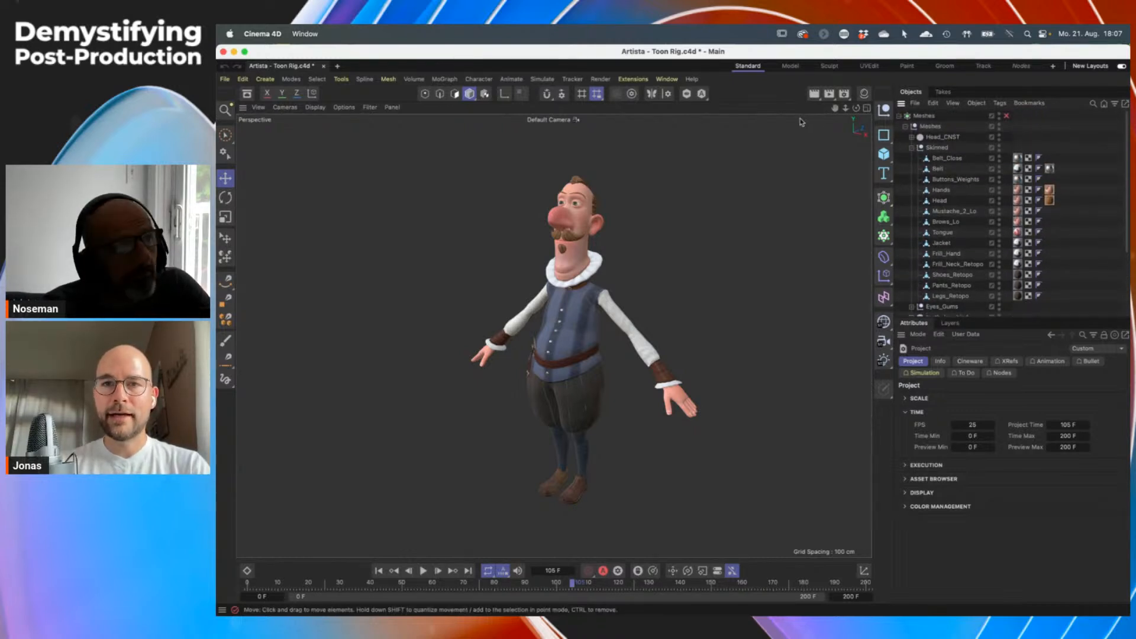
{"action": "left_click", "coordinate": [869, 66]}
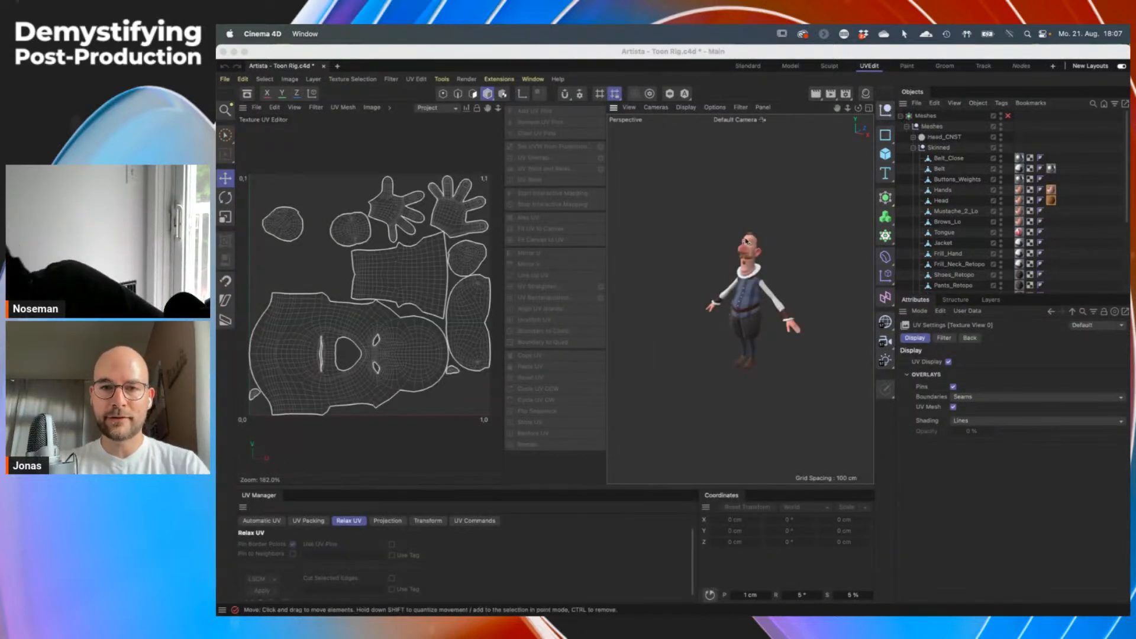
Show the combined UV layout of the Hands, Head, Mustache_2_Lo and Brows_Lo meshes by selecting their UVW tags
{"action": "scroll", "coordinate": [745, 242], "scroll_direction": "up", "scroll_amount": 5}
{"action": "right_click_drag", "start_coordinate": [794, 235], "coordinate": [790, 235], "text": "alt"}
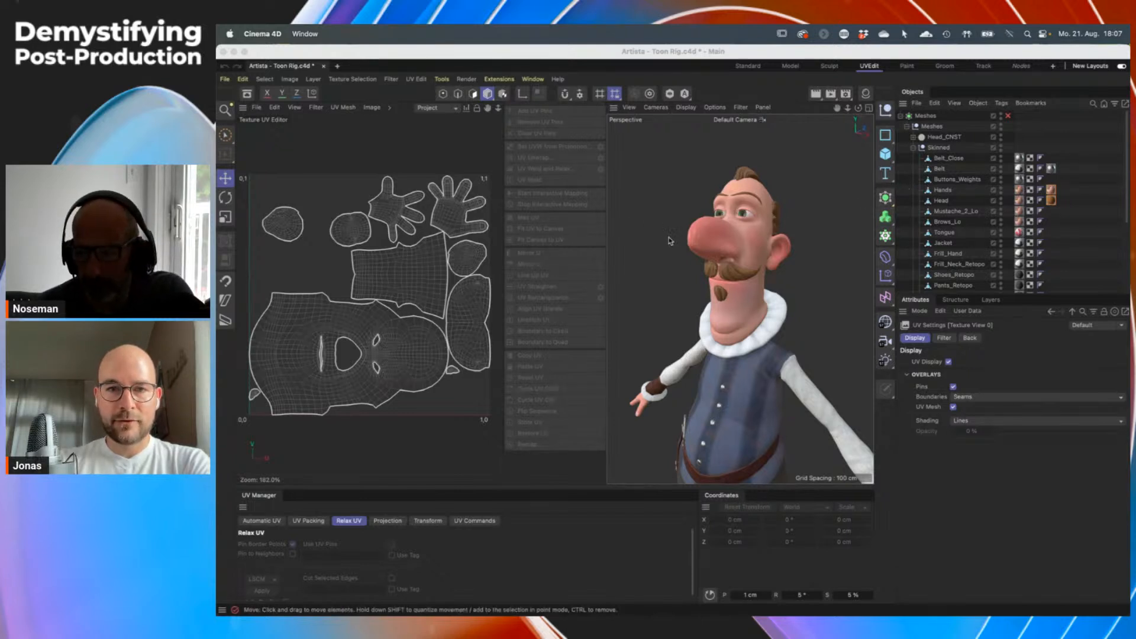
{"action": "left_click", "coordinate": [942, 202]}
{"action": "left_click", "coordinate": [943, 190]}
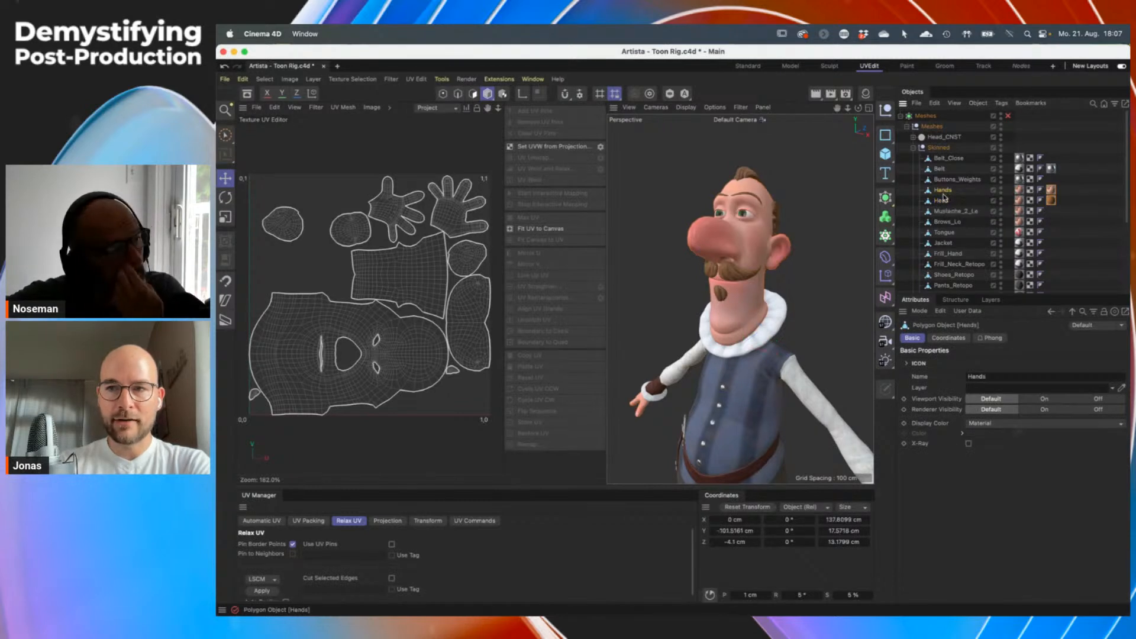
{"action": "left_click", "coordinate": [1030, 190]}
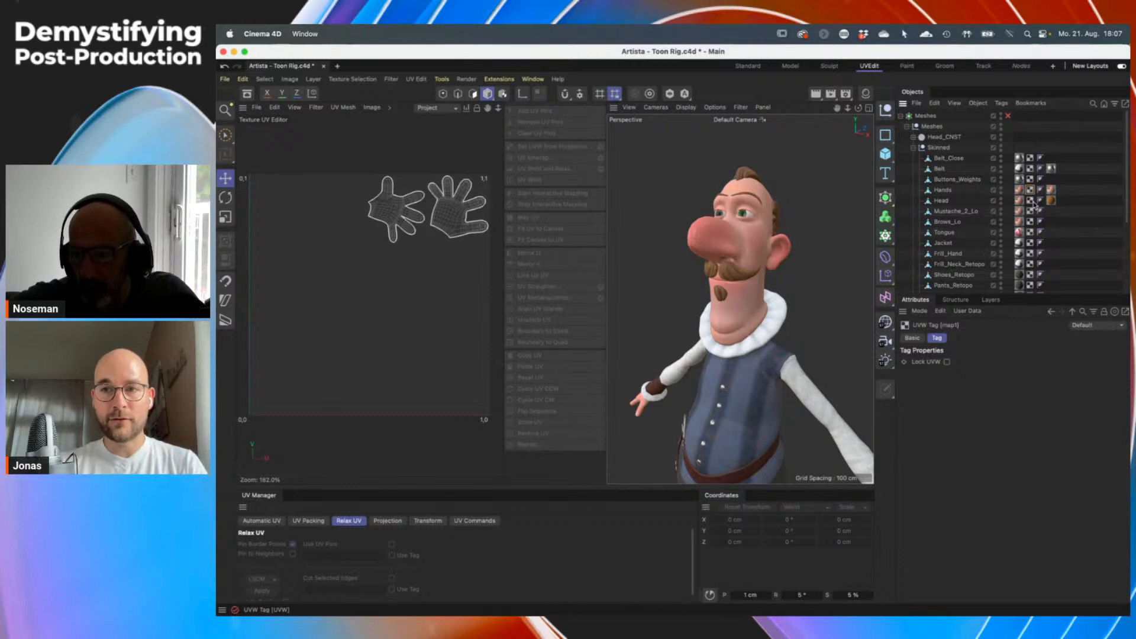
{"action": "left_click", "coordinate": [1030, 201], "text": "ctrl"}
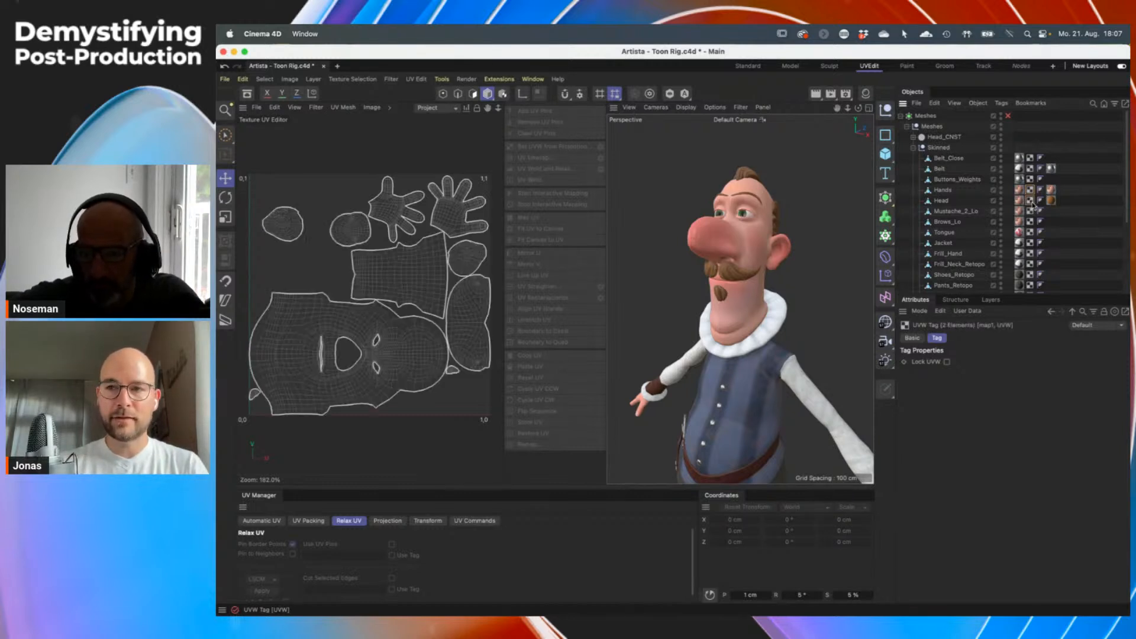
{"action": "left_click", "coordinate": [1031, 222], "text": "ctrl"}
{"action": "left_click", "coordinate": [1031, 223], "text": "ctrl"}
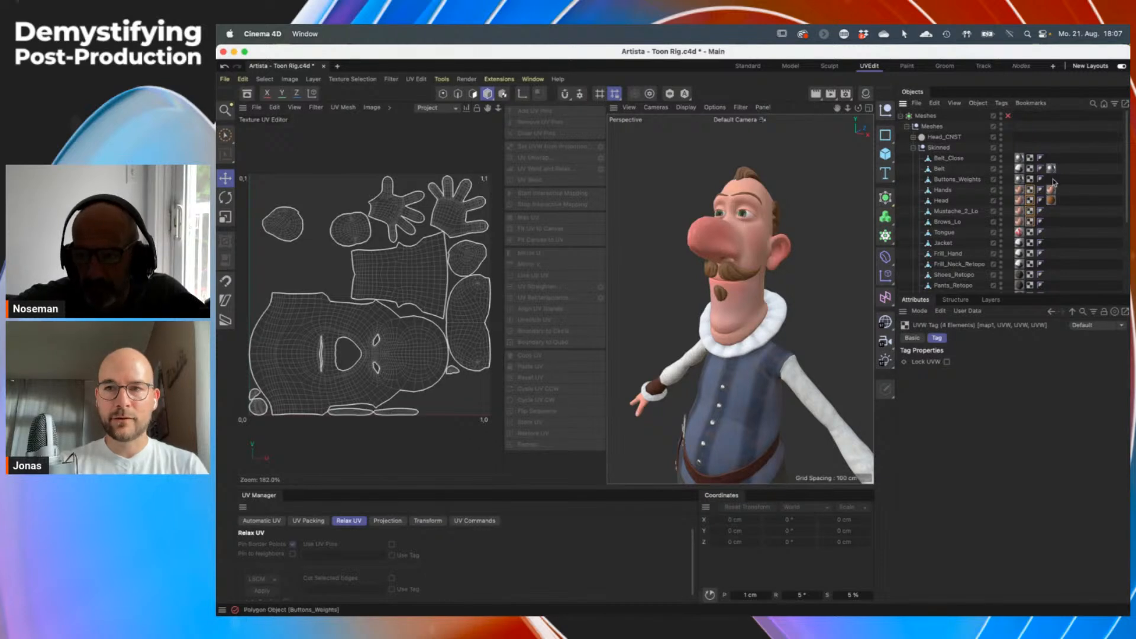
Expand Head_CNST and add the Hair_Top and Hair_Lo UVW tags to the selection to view their UV islands
{"action": "left_click", "coordinate": [911, 138]}
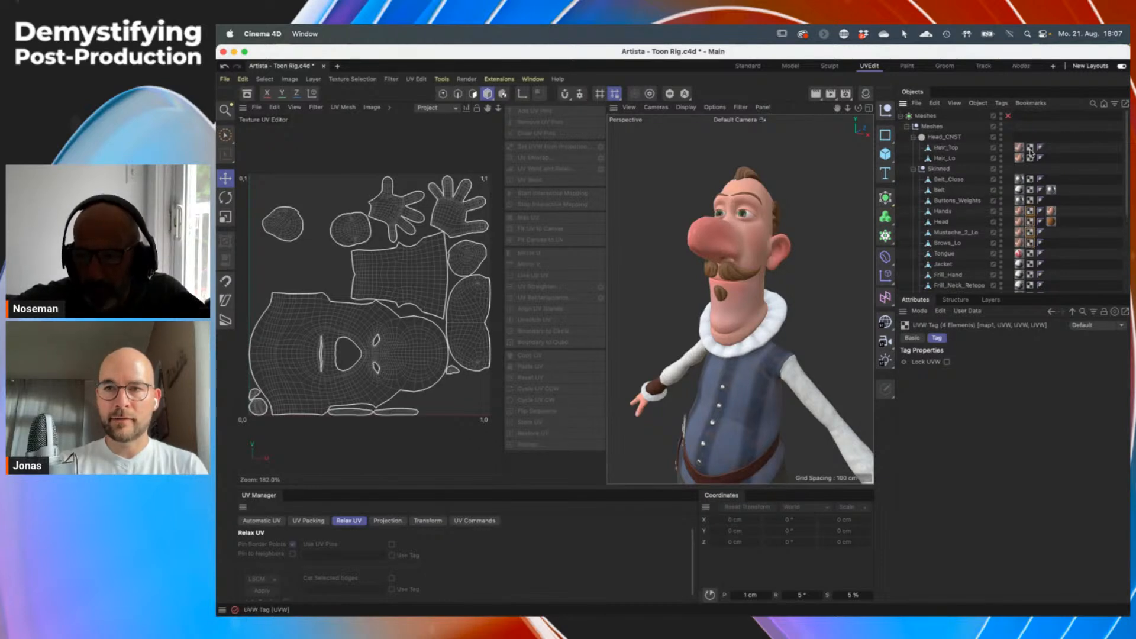
{"action": "left_click", "coordinate": [1030, 148], "text": "ctrl"}
{"action": "left_click", "coordinate": [1030, 158], "text": "ctrl"}
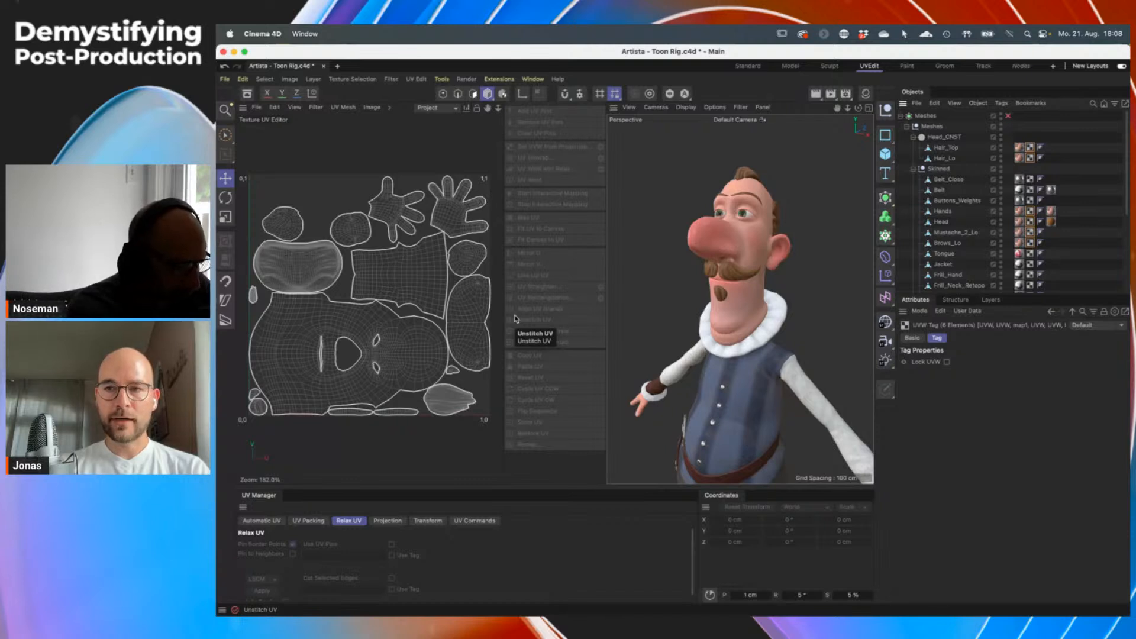
Delete the material and UVW tags from all of the character's meshes, including the extra material tags on the teeth
{"action": "left_click", "coordinate": [1076, 220]}
{"action": "left_click_drag", "start_coordinate": [1017, 133], "coordinate": [1033, 289]}
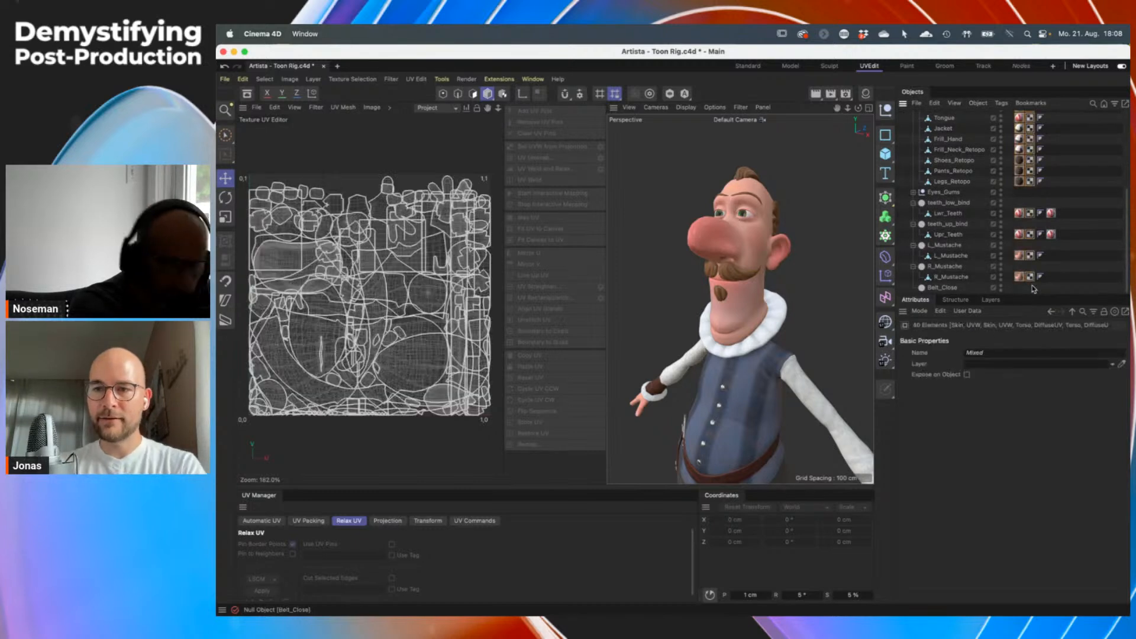
{"action": "key", "text": "Delete"}
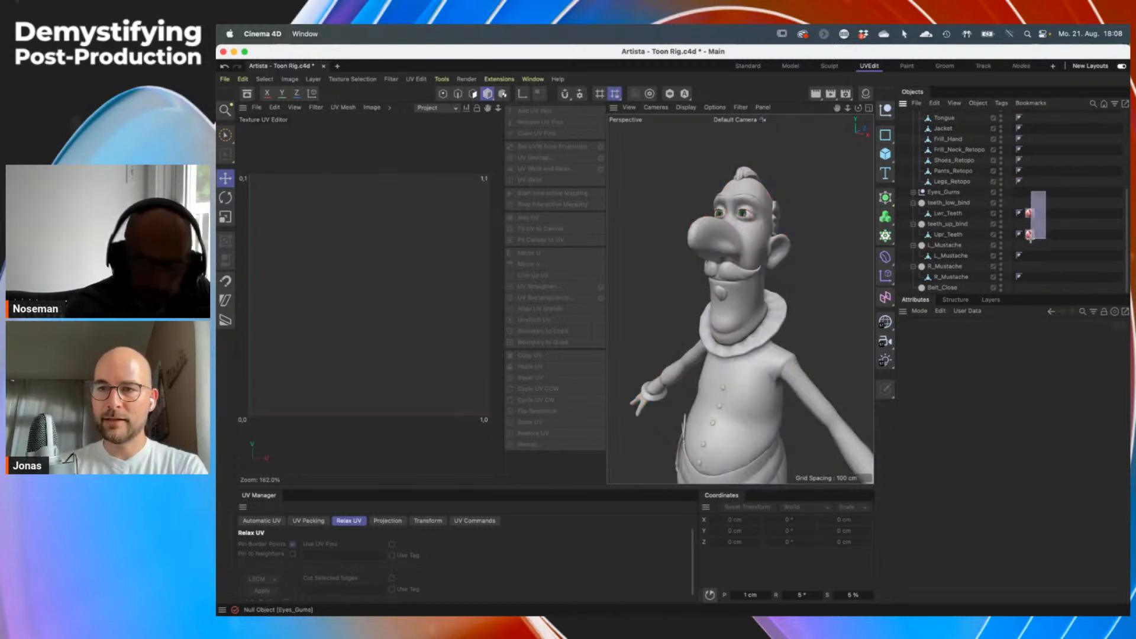
{"action": "scroll", "coordinate": [1035, 209], "scroll_direction": "up", "scroll_amount": 5}
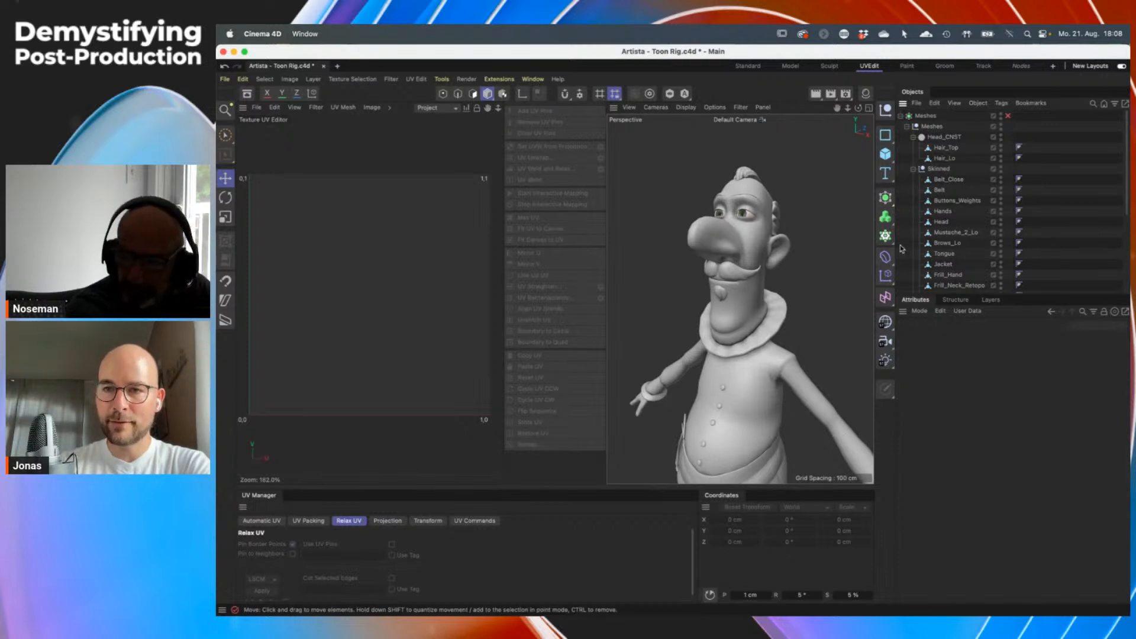
Select the Head mesh, frame it in the Front view and isolate it with viewport solo
{"action": "left_click", "coordinate": [942, 223]}
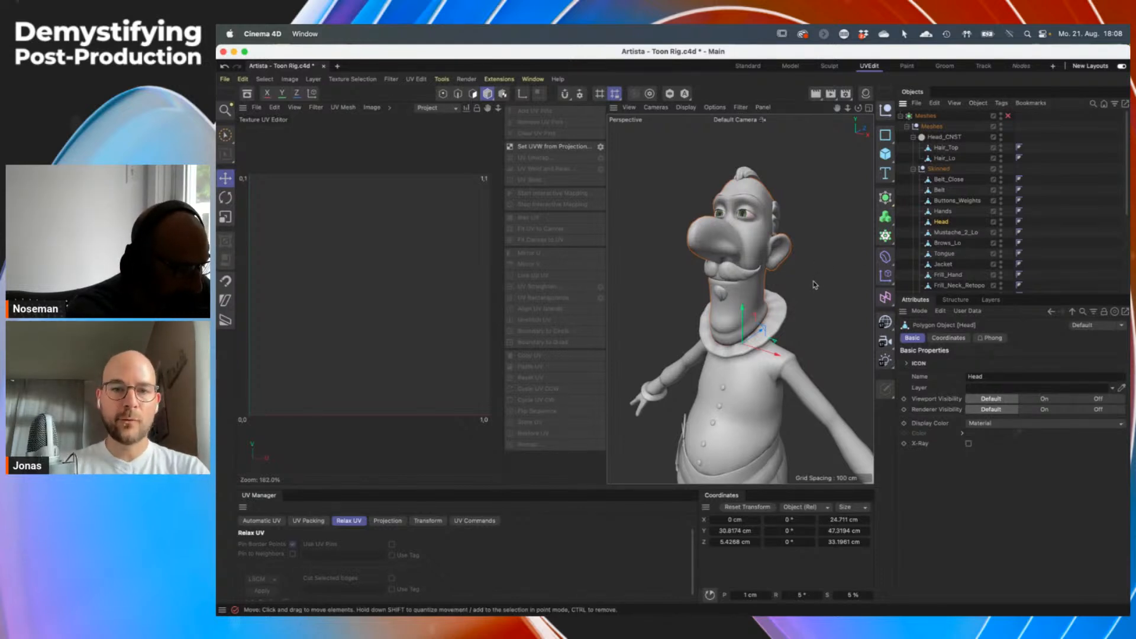
{"action": "left_click_drag", "start_coordinate": [727, 280], "coordinate": [696, 205], "text": "alt"}
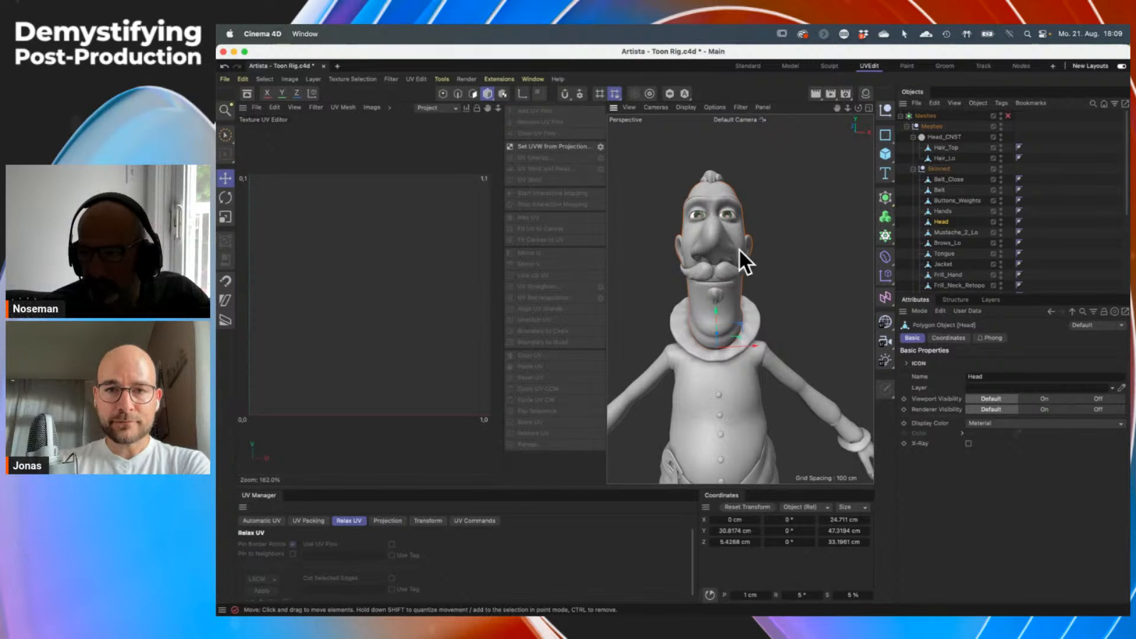
{"action": "middle_click", "coordinate": [772, 240]}
{"action": "middle_click", "coordinate": [821, 406]}
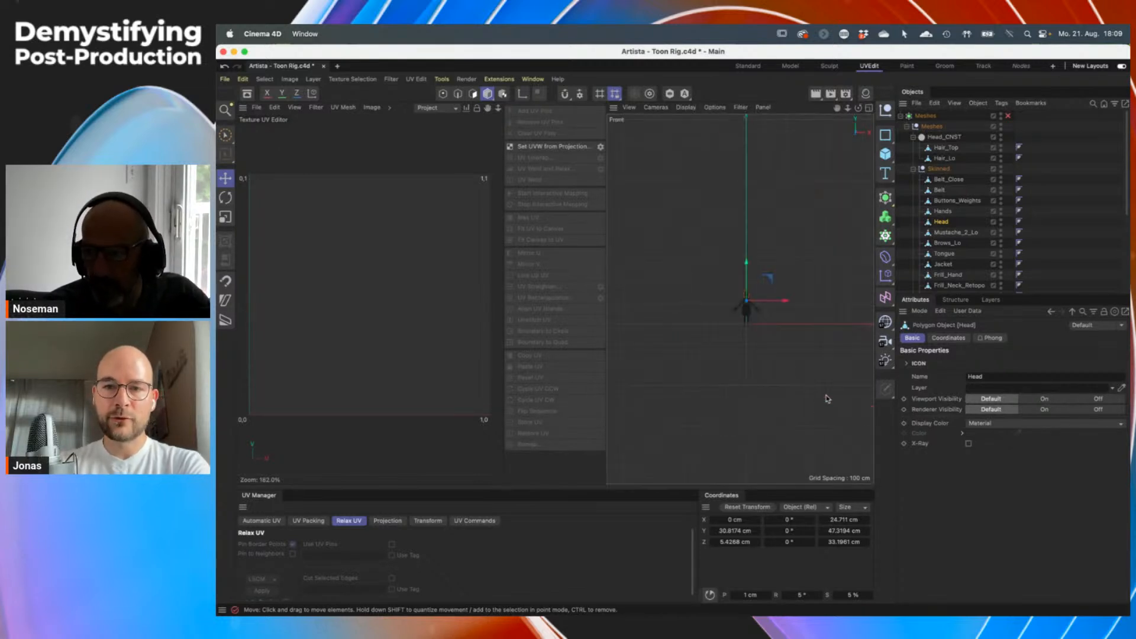
{"action": "scroll", "coordinate": [747, 296], "scroll_direction": "up", "scroll_amount": 10}
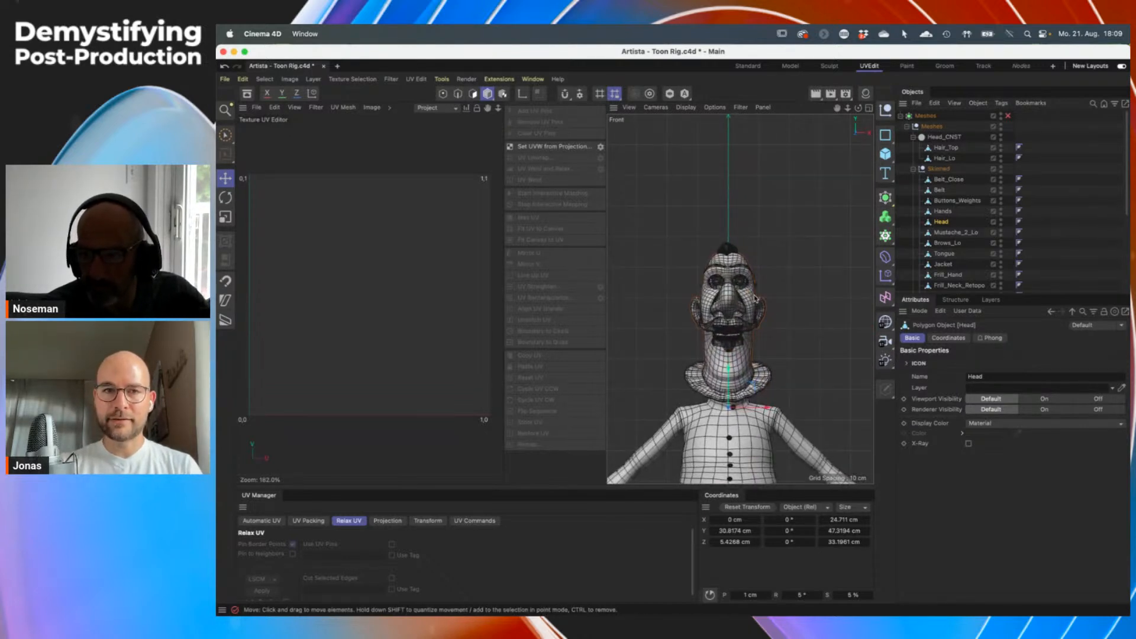
{"action": "middle_click_drag", "start_coordinate": [722, 321], "coordinate": [730, 300], "text": "alt"}
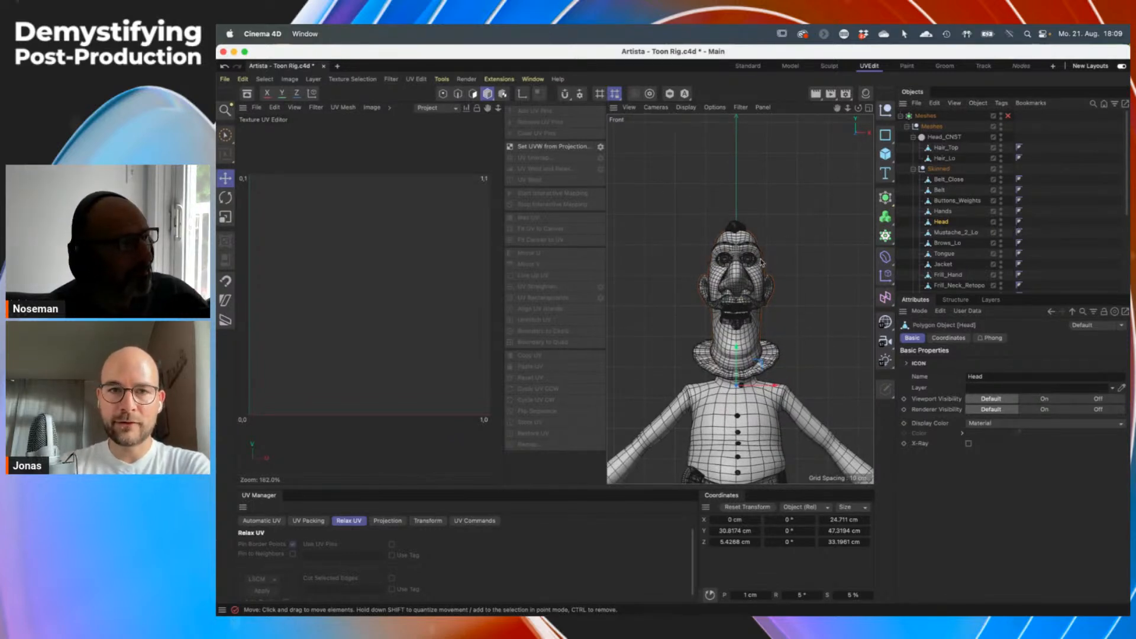
{"action": "left_click", "coordinate": [669, 95]}
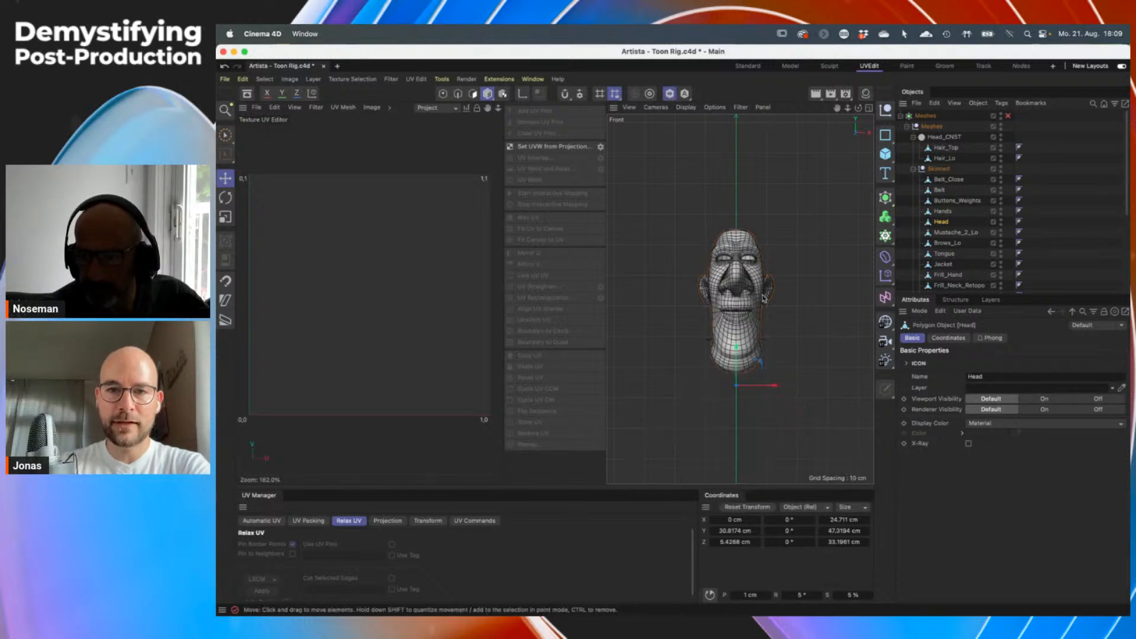
Create new UVs for the head with Set UVW from Projection, using the Frontal projection type
{"action": "left_click", "coordinate": [601, 147]}
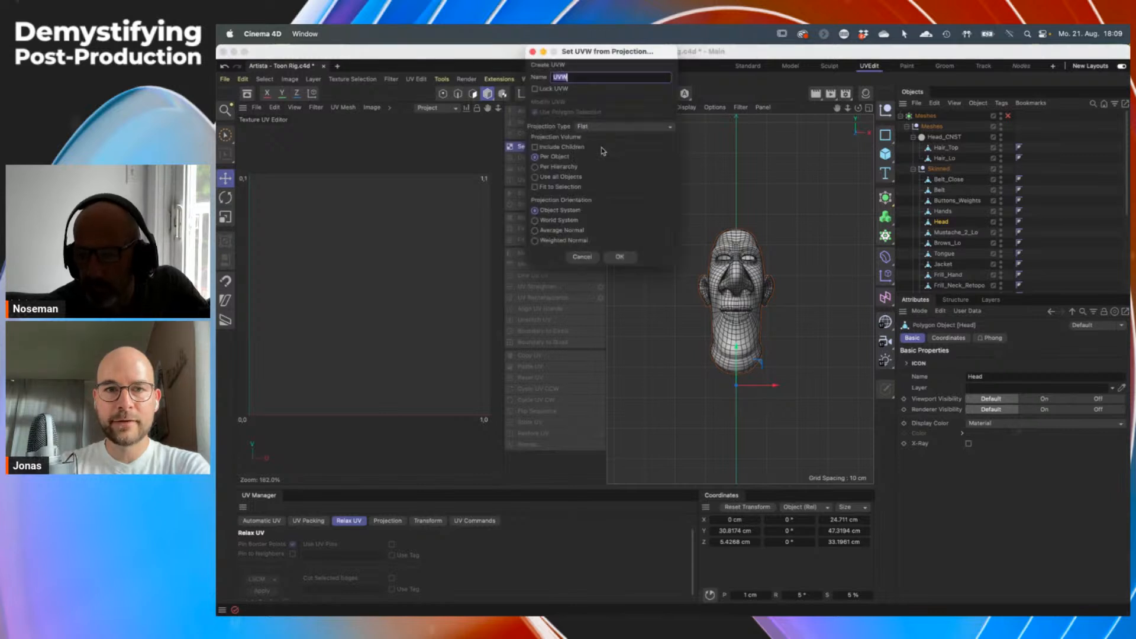
{"action": "left_click", "coordinate": [600, 128]}
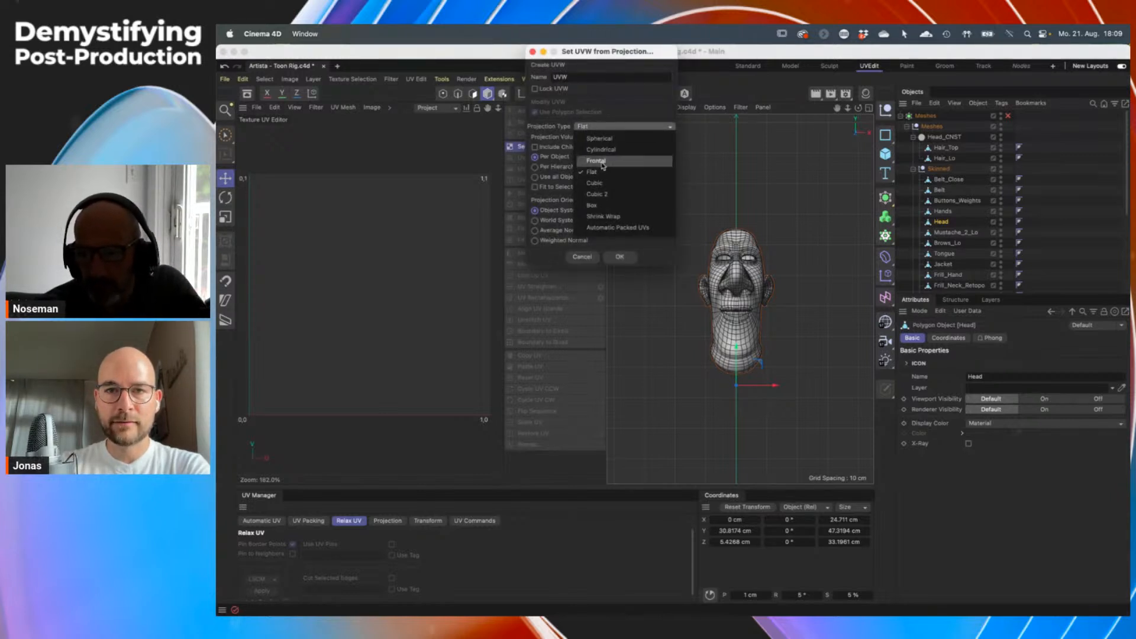
{"action": "left_click", "coordinate": [602, 161]}
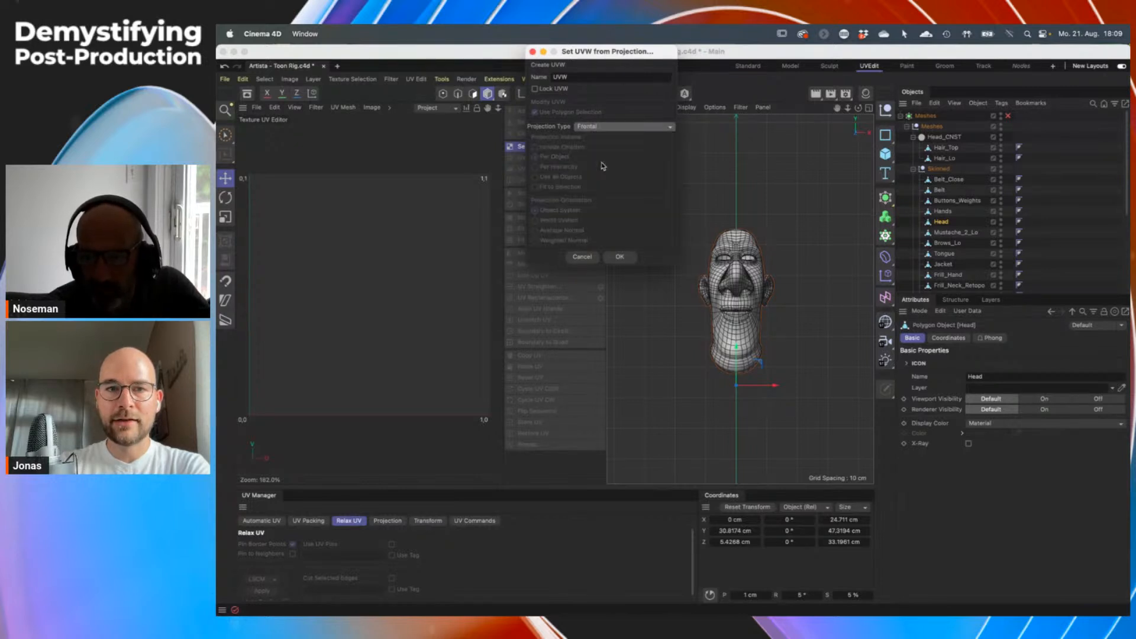
{"action": "left_click", "coordinate": [620, 257]}
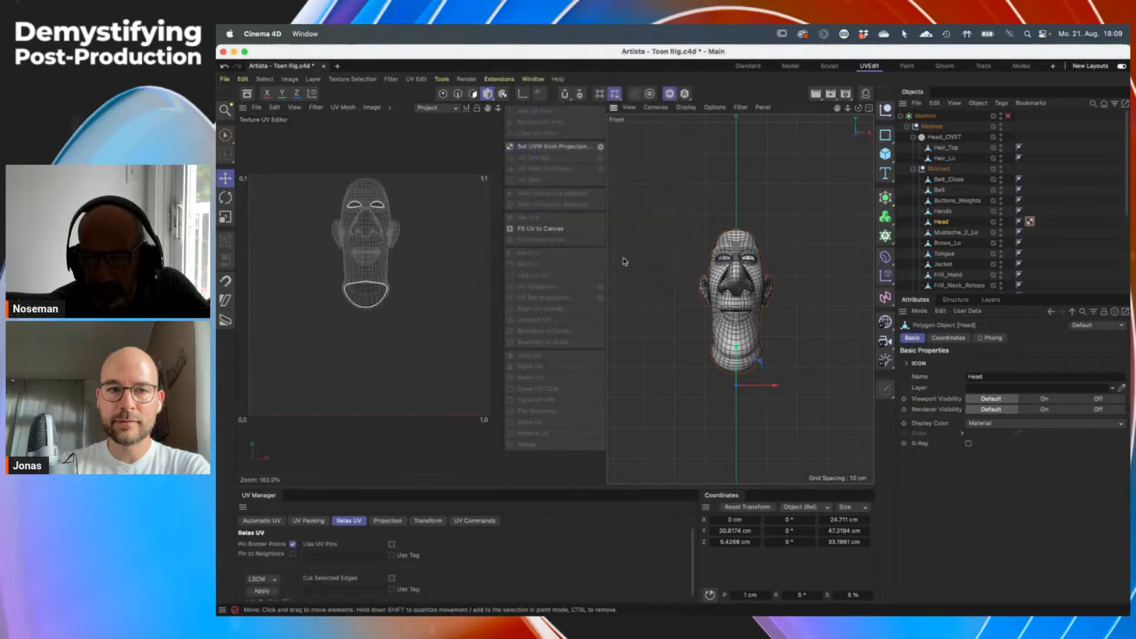
Back in the Perspective view, select the head's whole UV island in polygon mode, scale it to about 165% and centre it in the UV canvas
{"action": "middle_click", "coordinate": [680, 277]}
{"action": "middle_click", "coordinate": [680, 276]}
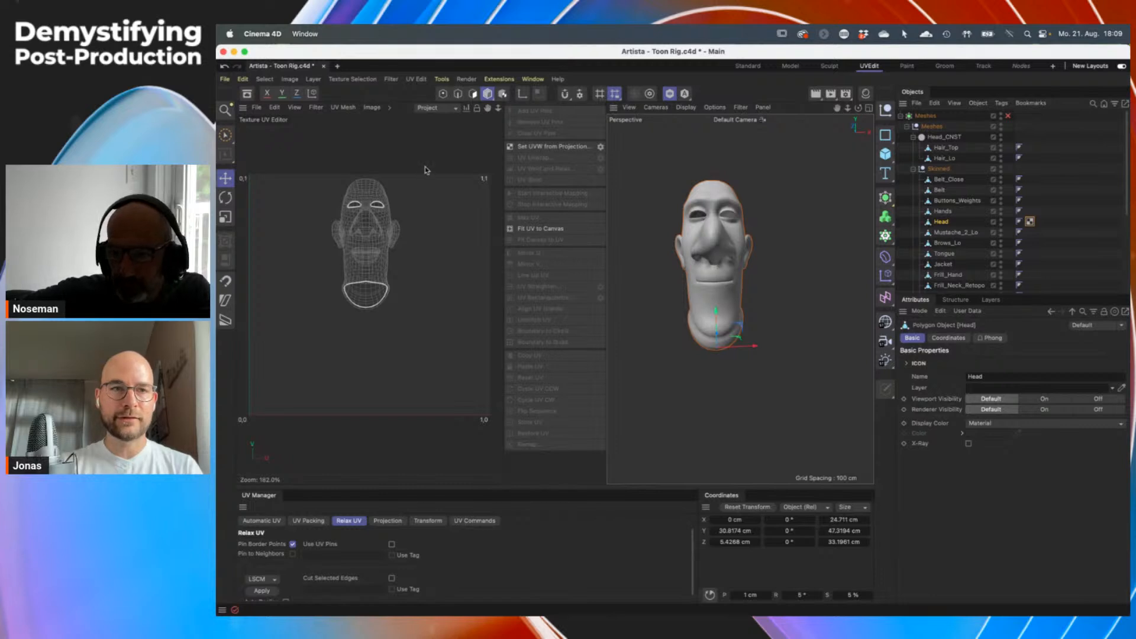
{"action": "left_click", "coordinate": [474, 95]}
{"action": "double_click", "coordinate": [368, 241]}
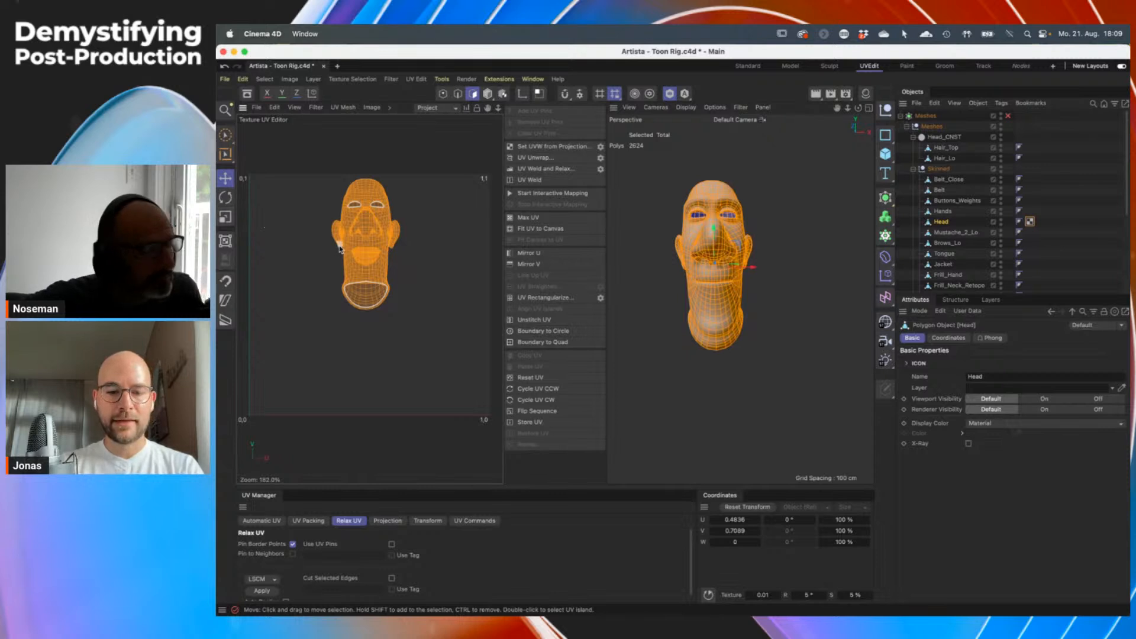
{"action": "key", "text": "t"}
{"action": "left_click_drag", "start_coordinate": [366, 223], "coordinate": [522, 234]}
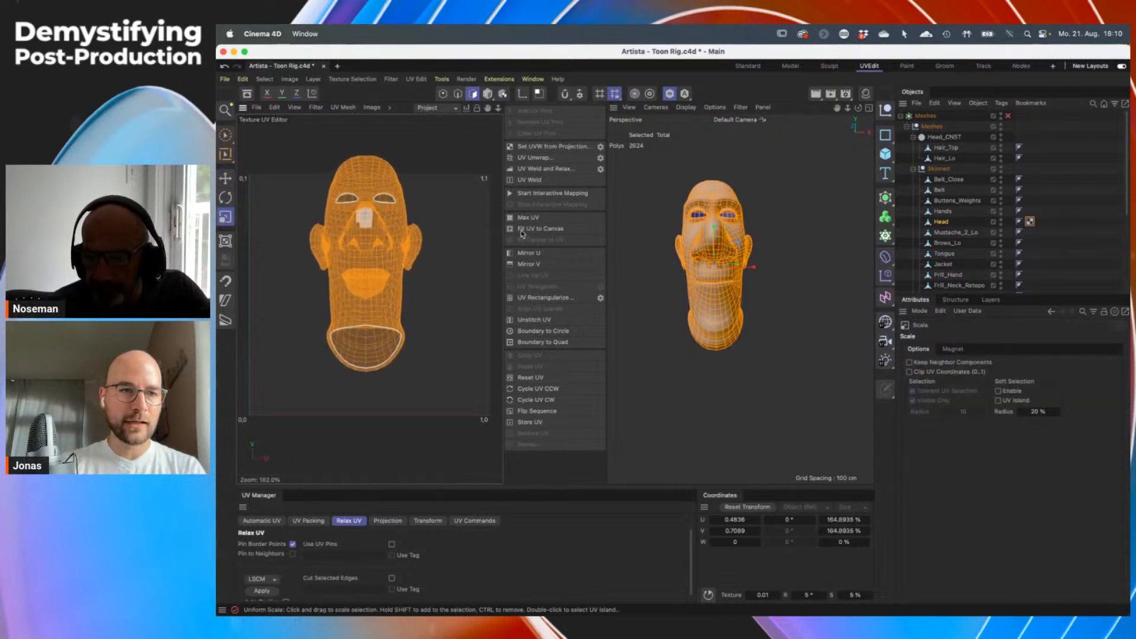
{"action": "key", "text": "e"}
{"action": "left_click_drag", "start_coordinate": [362, 237], "coordinate": [380, 261]}
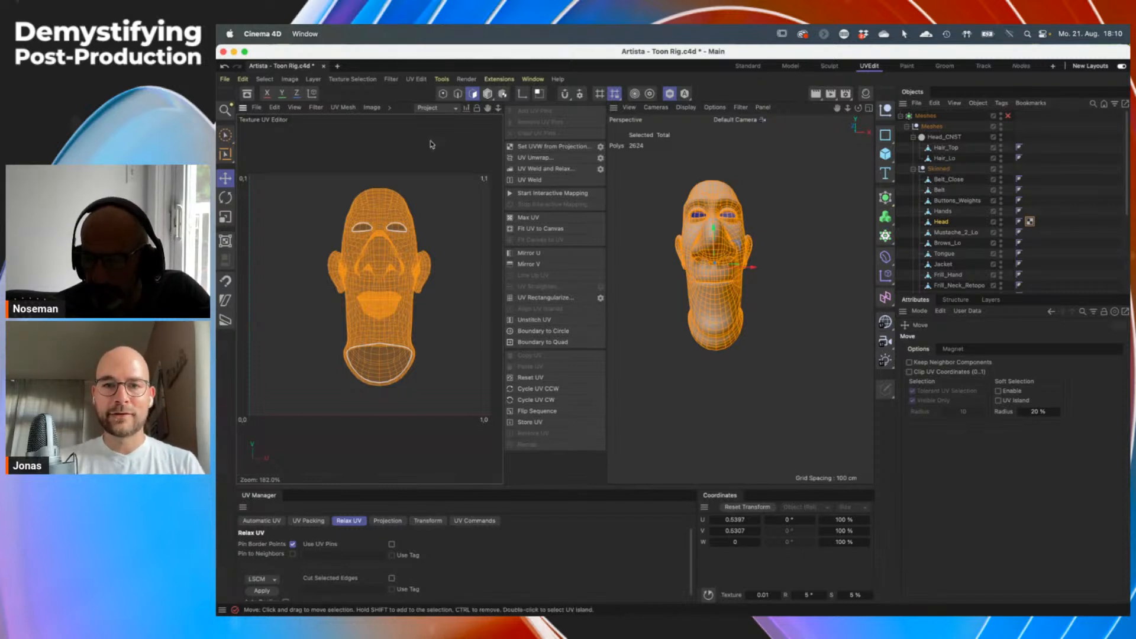
Switch to edge mode and examine the edge flow around the head's nose, ears, mouth and neck from several angles
{"action": "left_click", "coordinate": [458, 94]}
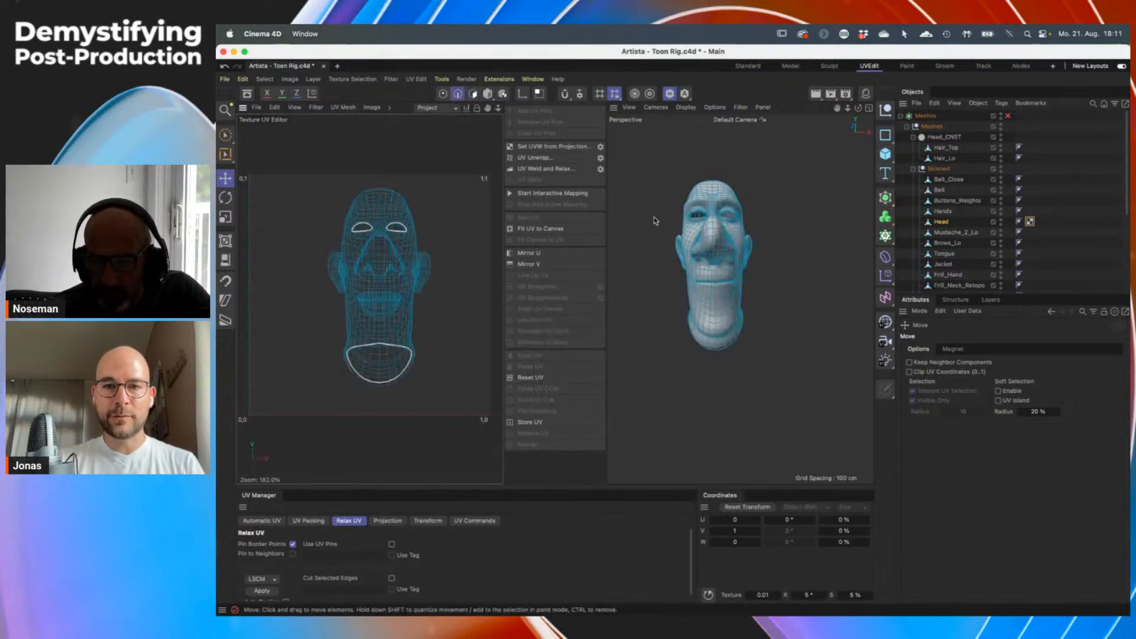
{"action": "left_click_drag", "start_coordinate": [698, 266], "coordinate": [763, 295], "text": "alt"}
{"action": "scroll", "coordinate": [657, 267], "scroll_direction": "up", "scroll_amount": 10}
{"action": "scroll", "coordinate": [763, 296], "scroll_direction": "up", "scroll_amount": 5}
{"action": "scroll", "coordinate": [710, 266], "scroll_direction": "down", "scroll_amount": 5}
{"action": "left_click_drag", "start_coordinate": [710, 267], "coordinate": [727, 294], "text": "alt"}
{"action": "scroll", "coordinate": [772, 269], "scroll_direction": "down", "scroll_amount": 4}
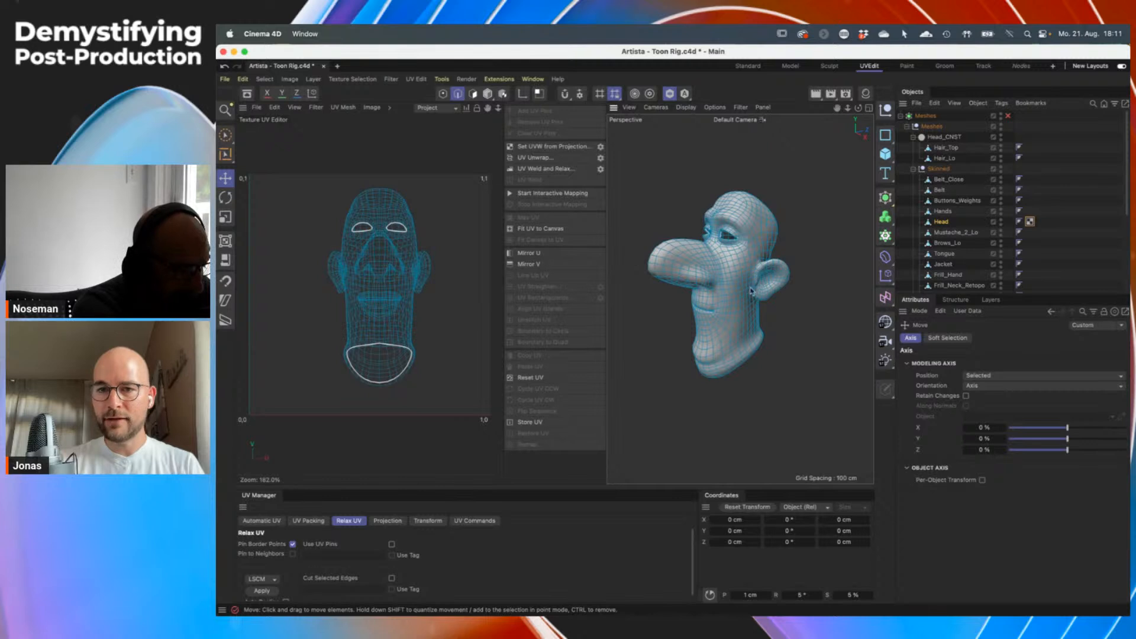
{"action": "left_click_drag", "start_coordinate": [737, 316], "coordinate": [760, 342], "text": "alt"}
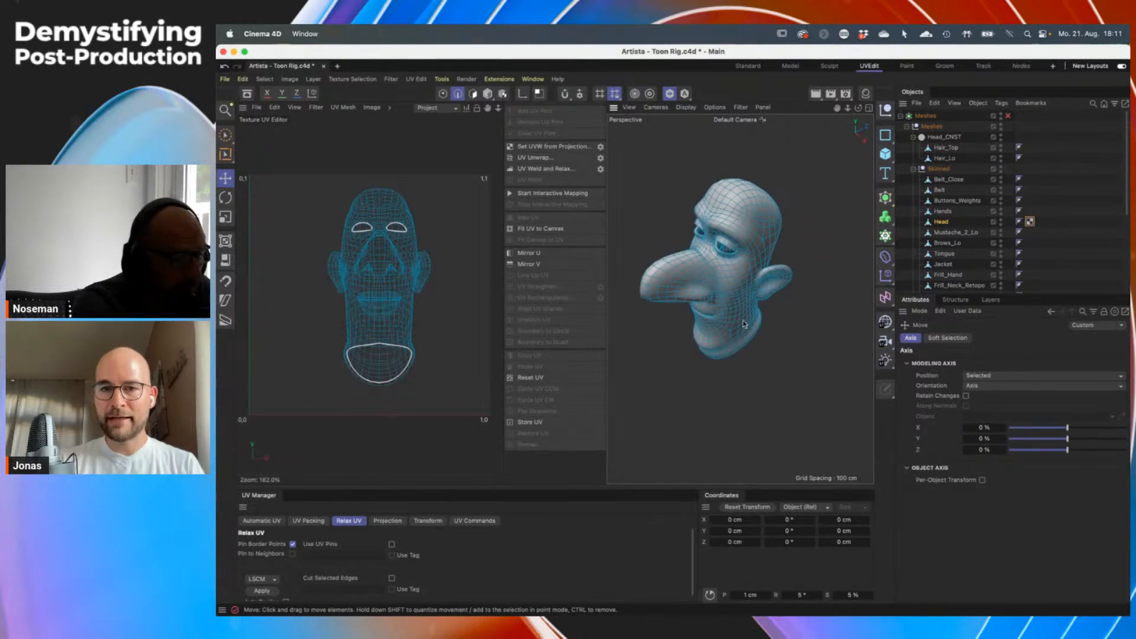
{"action": "left_click_drag", "start_coordinate": [727, 338], "coordinate": [710, 282], "text": "alt"}
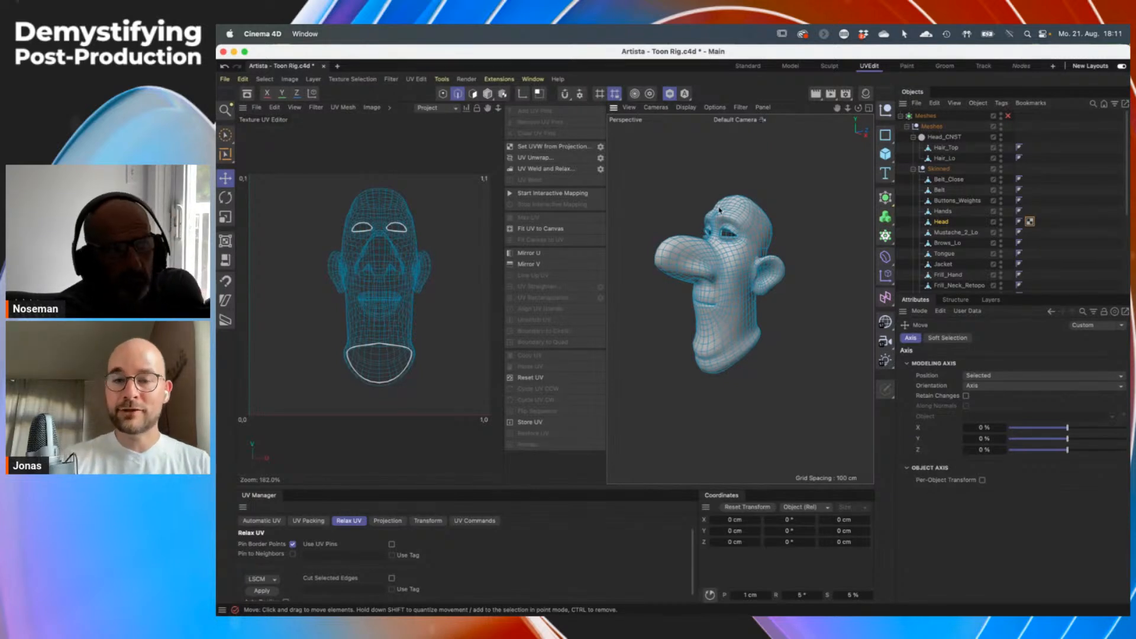
{"action": "scroll", "coordinate": [720, 255], "scroll_direction": "up", "scroll_amount": 2}
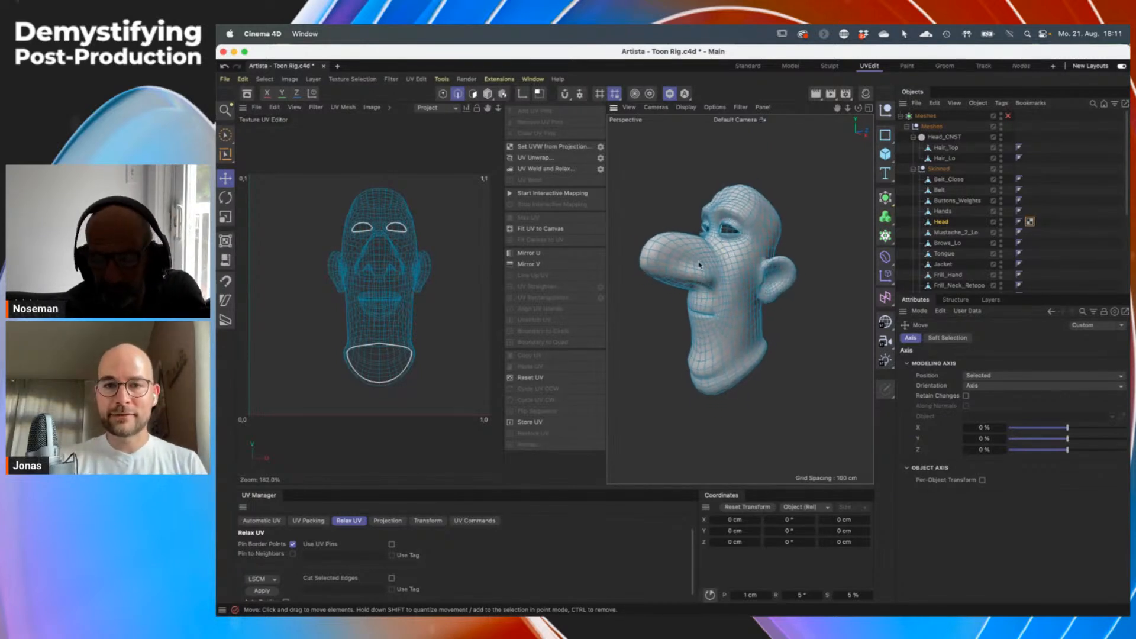
{"action": "left_click_drag", "start_coordinate": [720, 259], "coordinate": [757, 282], "text": "alt"}
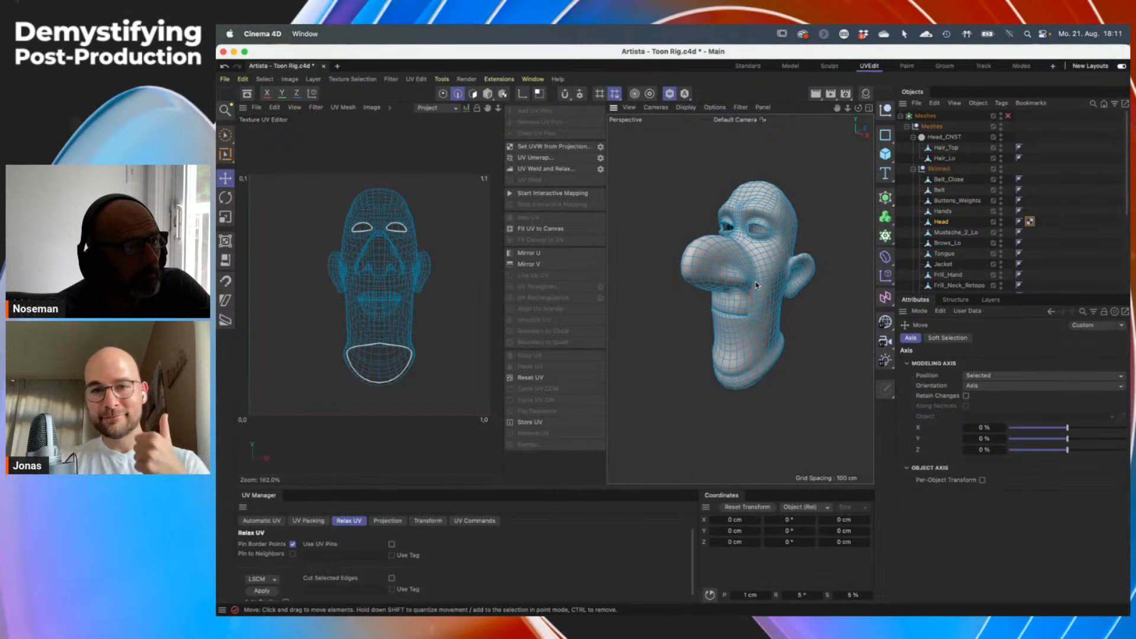
{"action": "left_click_drag", "start_coordinate": [759, 303], "coordinate": [734, 282], "text": "alt"}
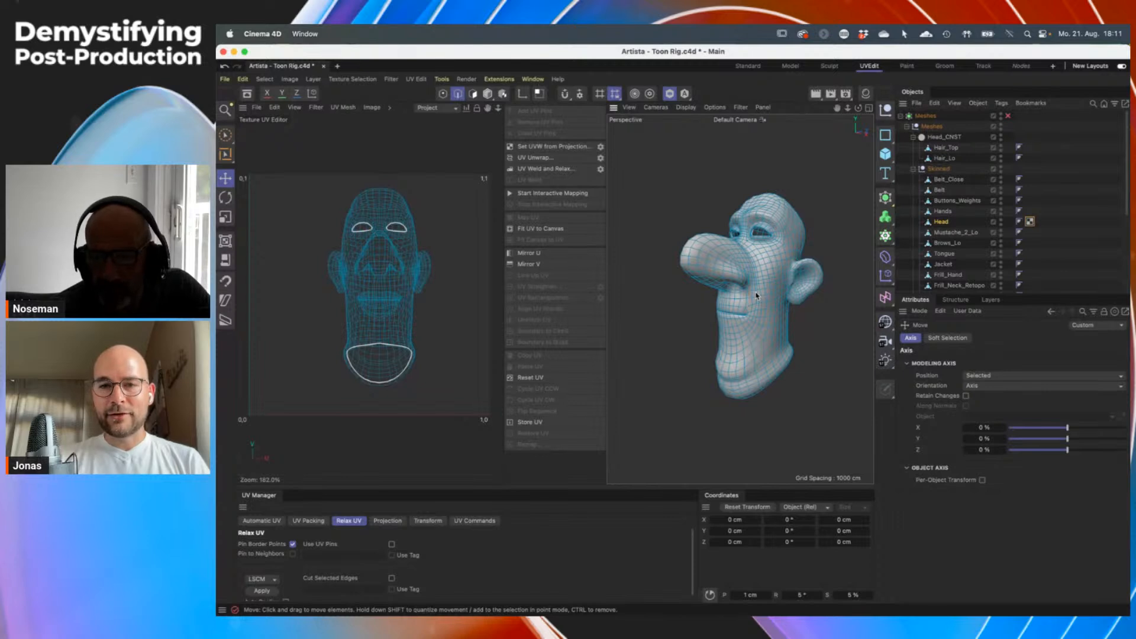
{"action": "scroll", "coordinate": [748, 294], "scroll_direction": "up", "scroll_amount": 5}
{"action": "left_click_drag", "start_coordinate": [721, 296], "coordinate": [790, 278], "text": "alt"}
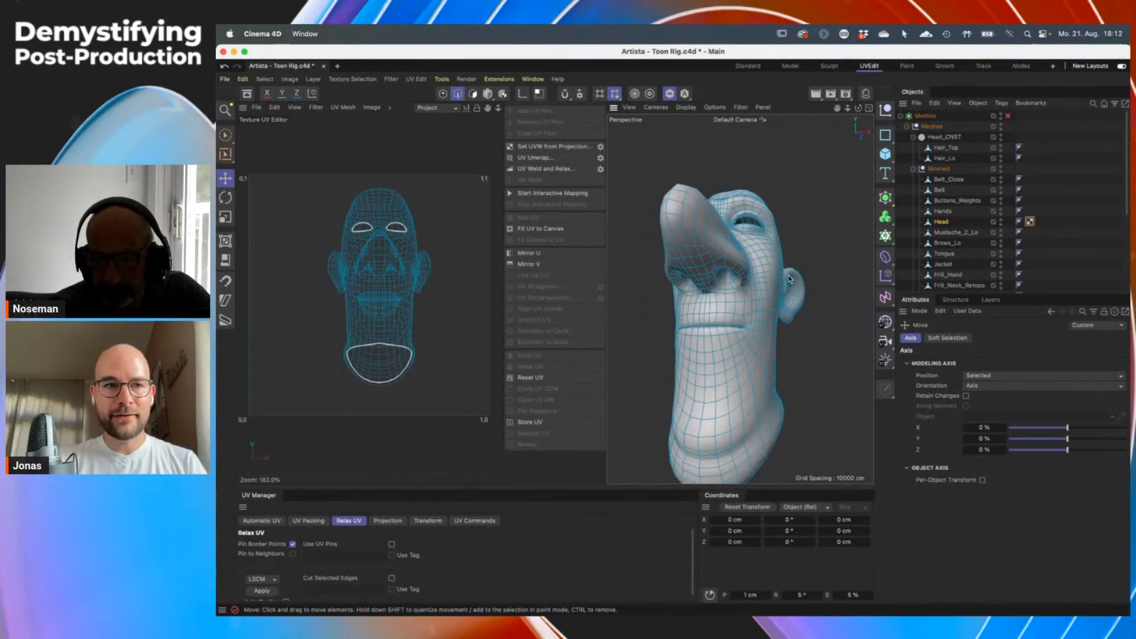
Select the edge path running beneath the nose from one side to the other with Path Selection
{"action": "left_click", "coordinate": [226, 154]}
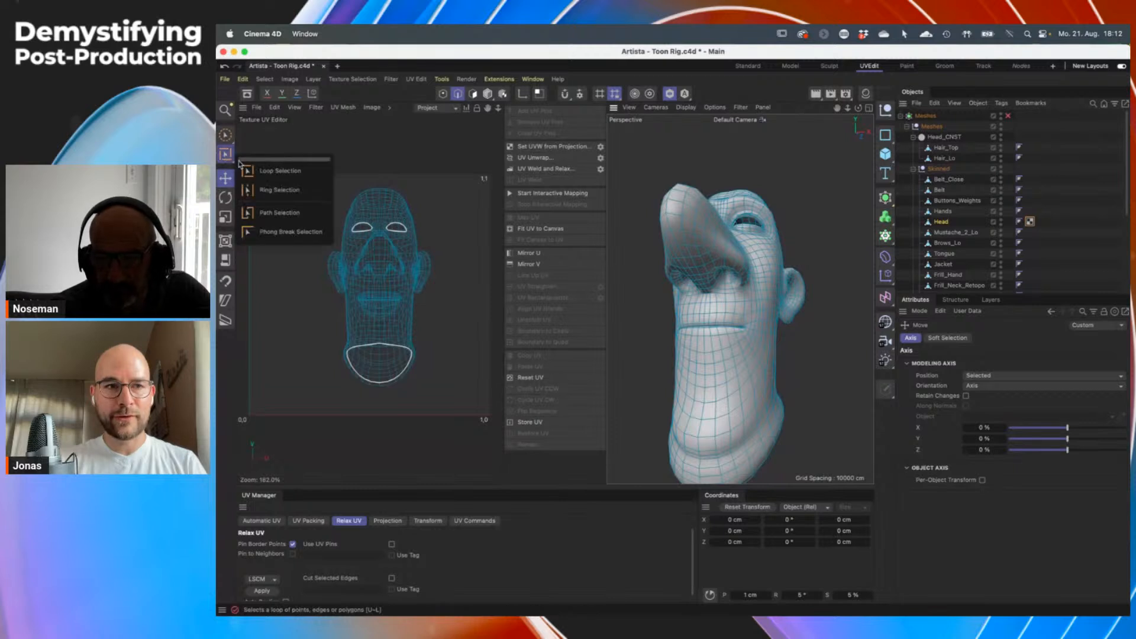
{"action": "left_click", "coordinate": [282, 214]}
{"action": "left_click_drag", "start_coordinate": [714, 293], "coordinate": [799, 309], "text": "alt"}
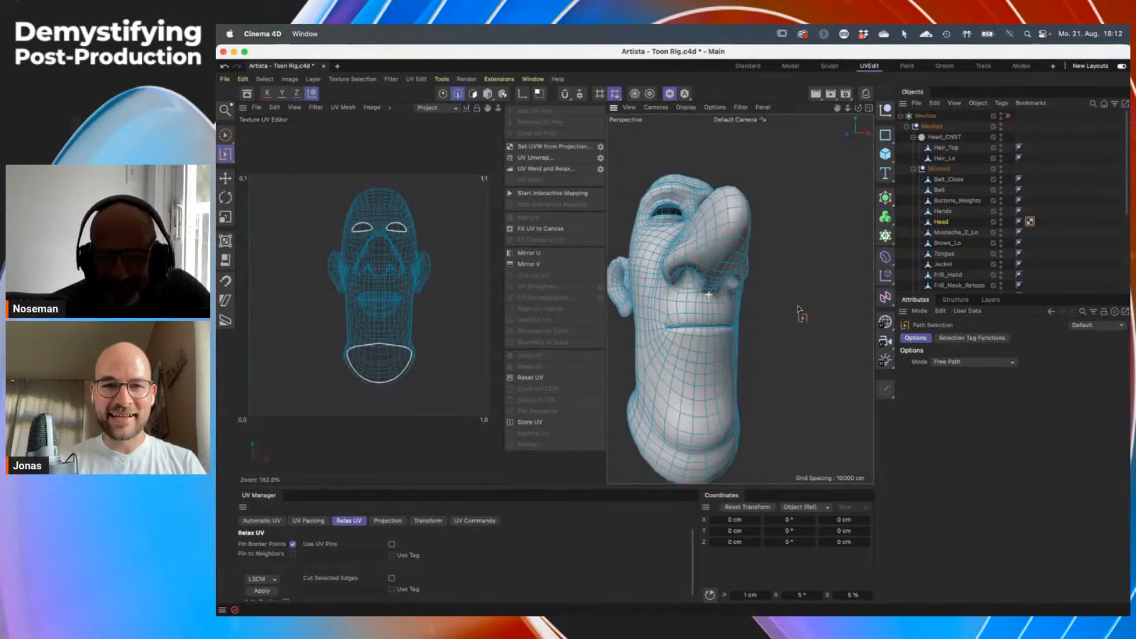
{"action": "right_click_drag", "start_coordinate": [797, 310], "coordinate": [846, 329], "text": "alt"}
{"action": "left_click_drag", "start_coordinate": [846, 328], "coordinate": [816, 322], "text": "alt"}
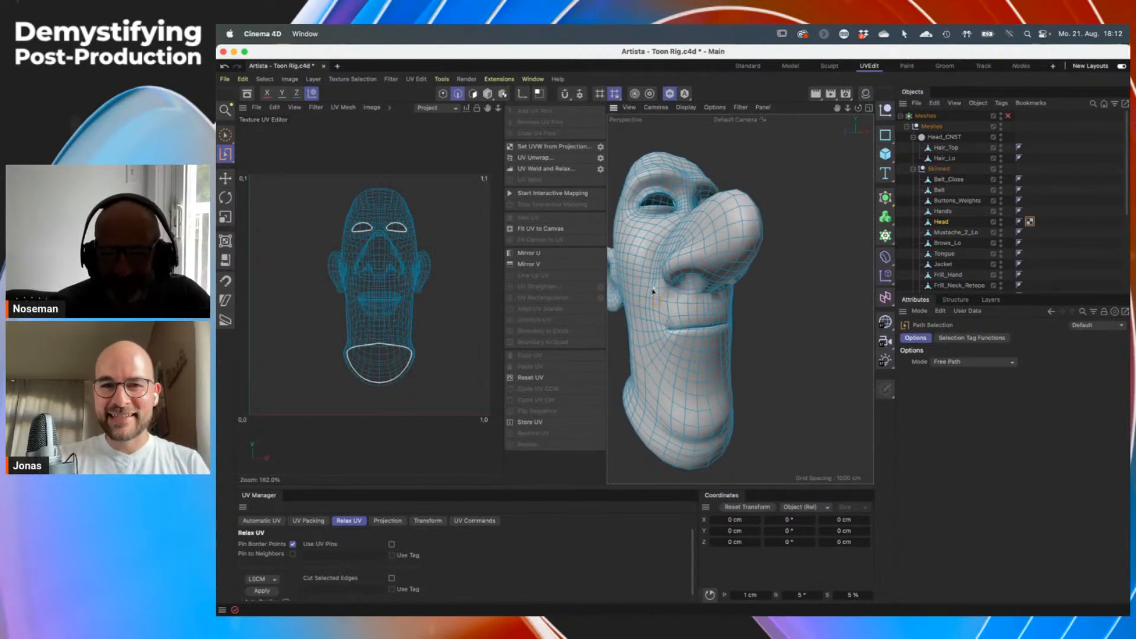
{"action": "mouse_move", "coordinate": [654, 291]}
{"action": "left_mouse_down"}
{"action": "mouse_move", "coordinate": [707, 300]}
{"action": "mouse_move", "coordinate": [634, 305]}
{"action": "mouse_move", "coordinate": [738, 299]}
{"action": "left_mouse_up"}
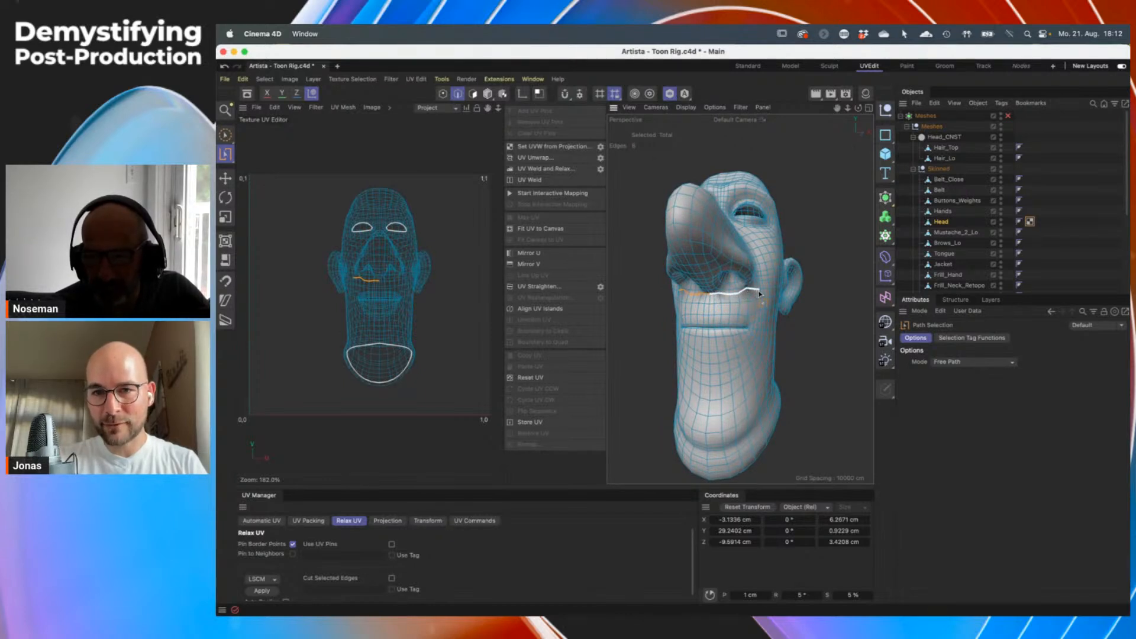
{"action": "mouse_move", "coordinate": [760, 293]}
{"action": "left_mouse_down"}
{"action": "mouse_move", "coordinate": [681, 310]}
{"action": "mouse_move", "coordinate": [831, 304]}
{"action": "left_mouse_up"}
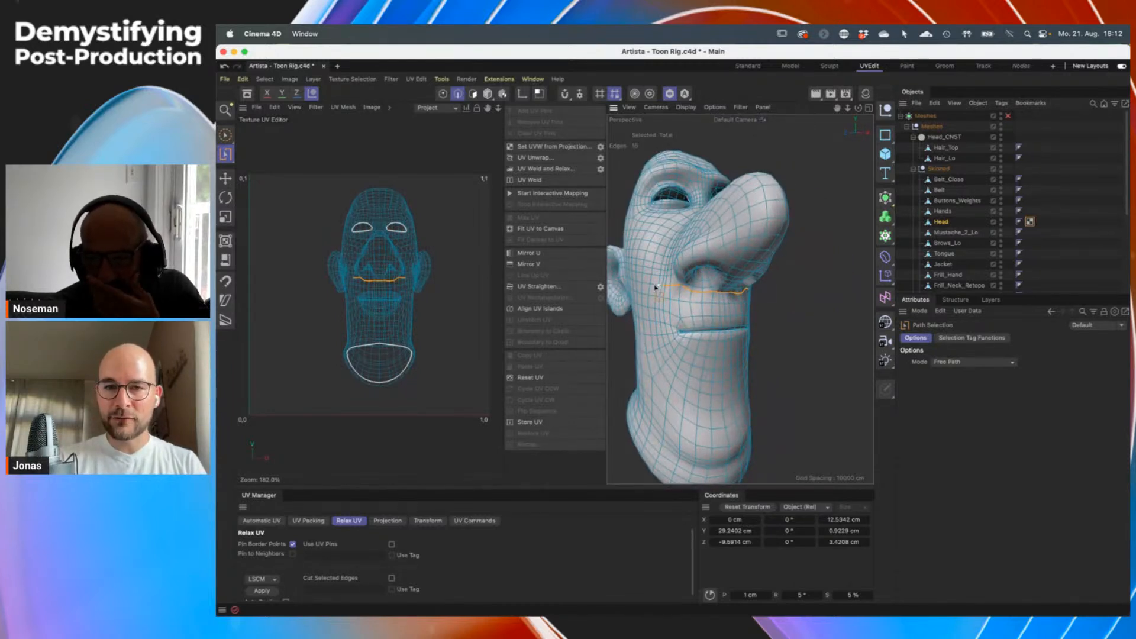
Enable Stop at Selections for Loop Selection and add the edge loop over the nose between both ends of the path beneath it
{"action": "left_click_drag", "start_coordinate": [751, 299], "coordinate": [641, 309], "text": "alt"}
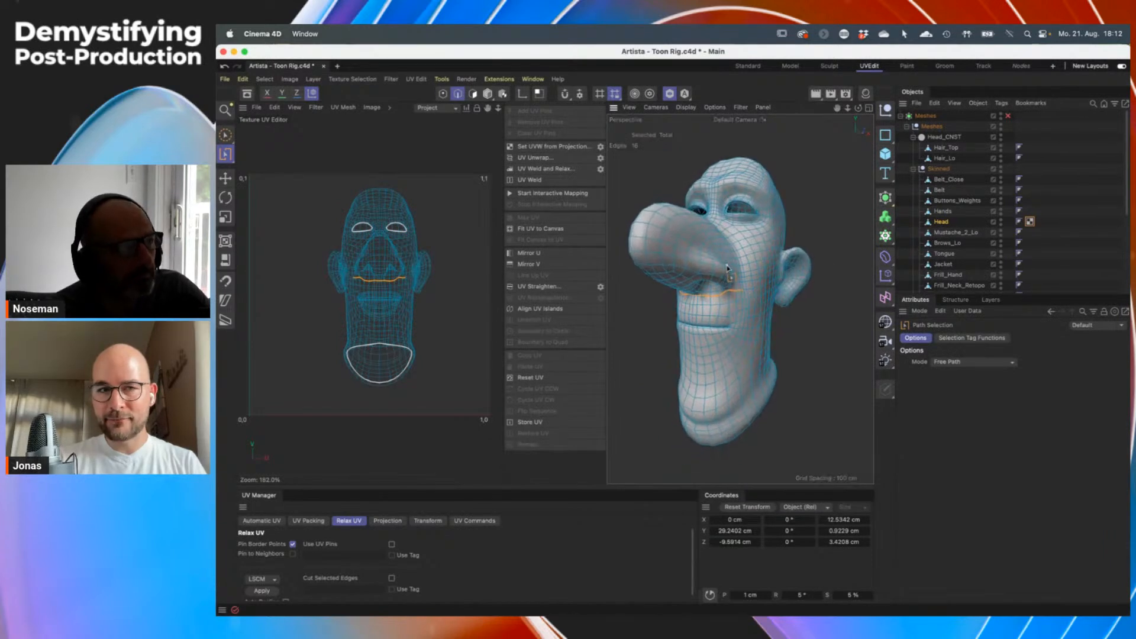
{"action": "left_click", "coordinate": [230, 156]}
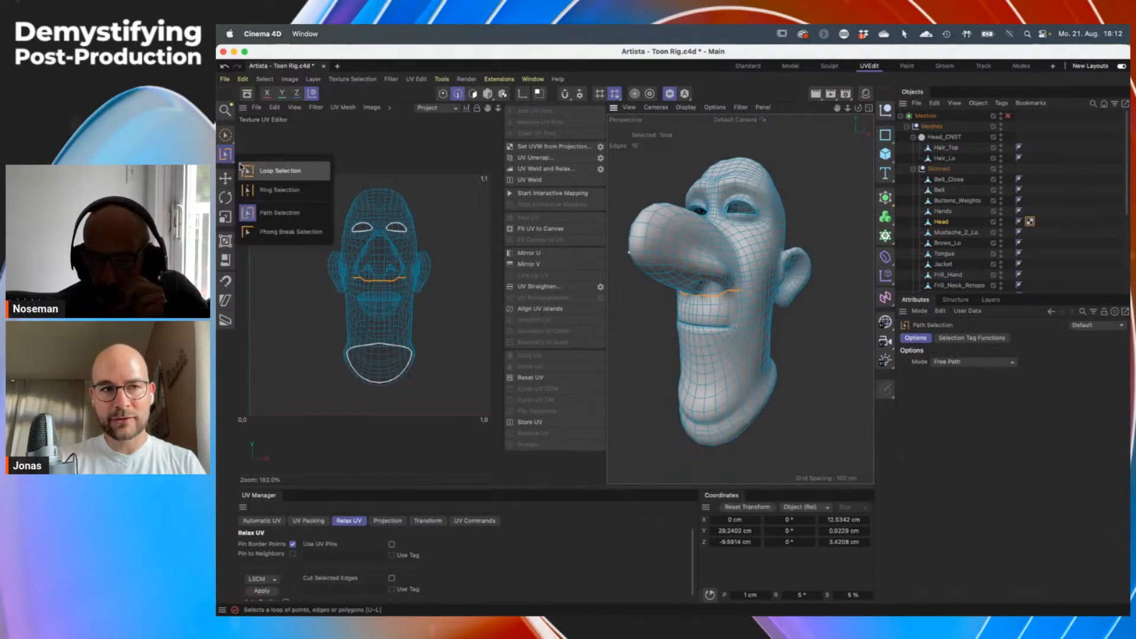
{"action": "left_click", "coordinate": [261, 172]}
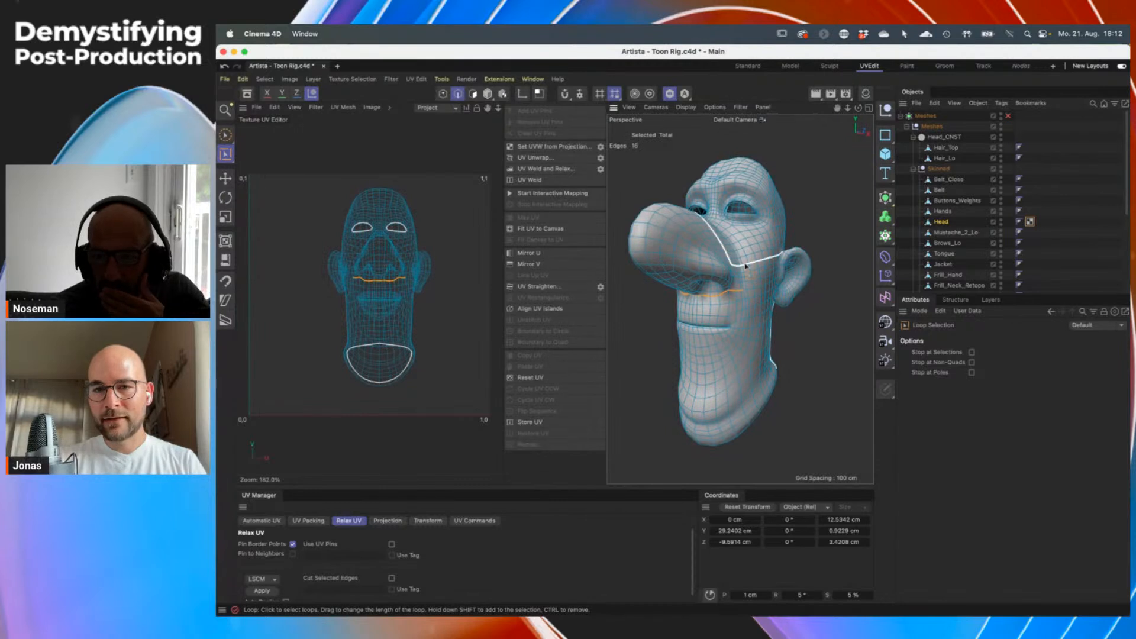
{"action": "scroll", "coordinate": [741, 273], "scroll_direction": "up", "scroll_amount": 8}
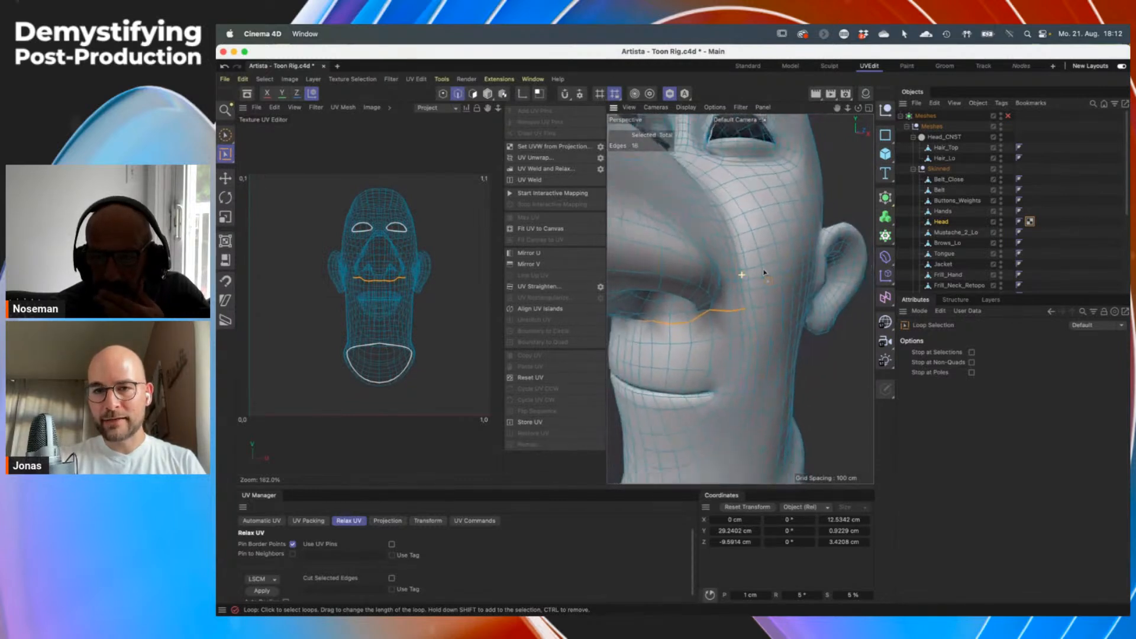
{"action": "scroll", "coordinate": [742, 273], "scroll_direction": "down", "scroll_amount": 5}
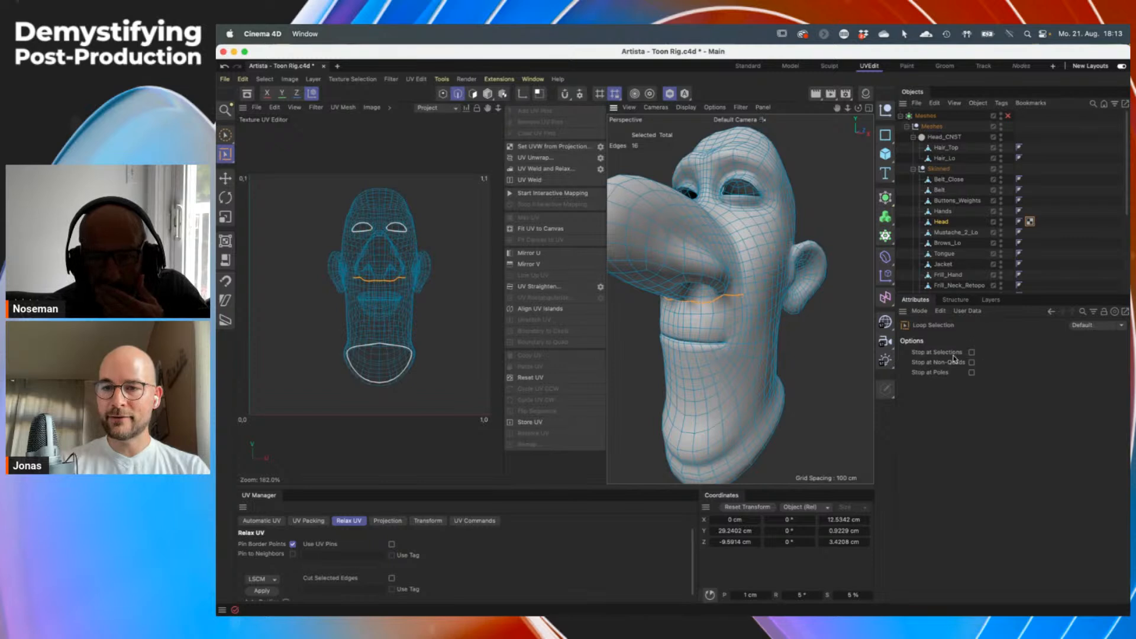
{"action": "left_click", "coordinate": [971, 352]}
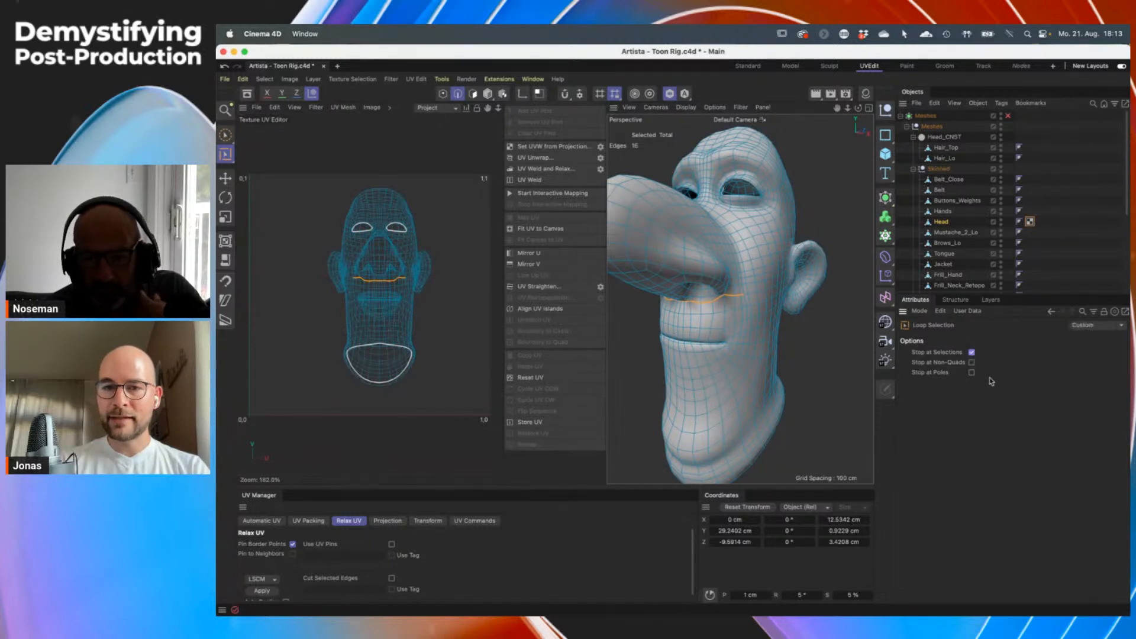
{"action": "left_click", "coordinate": [742, 272], "text": "shift"}
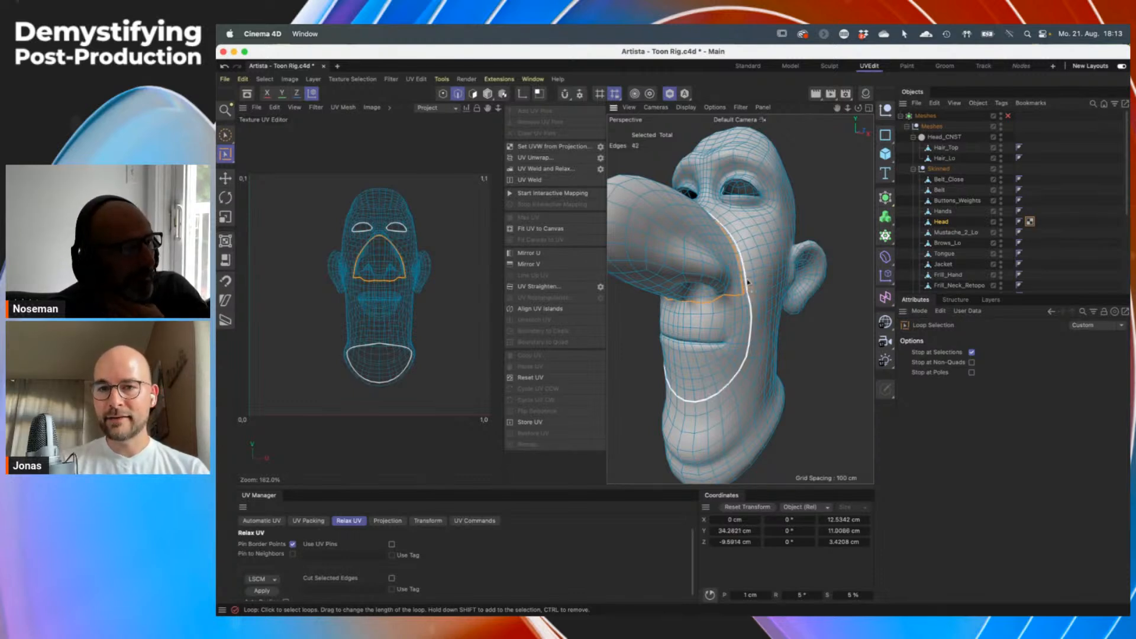
Add the centre line of edges along the nose's underside, from the tip down to the selected path beneath it
{"action": "left_click_drag", "start_coordinate": [727, 299], "coordinate": [701, 295], "text": "alt"}
{"action": "middle_click_drag", "start_coordinate": [686, 293], "coordinate": [760, 303], "text": "alt"}
{"action": "mouse_move", "coordinate": [756, 309]}
{"action": "left_mouse_down", "text": "alt"}
{"action": "mouse_move", "coordinate": [691, 293]}
{"action": "mouse_move", "coordinate": [780, 300]}
{"action": "mouse_move", "coordinate": [747, 298]}
{"action": "left_mouse_up", "text": "alt"}
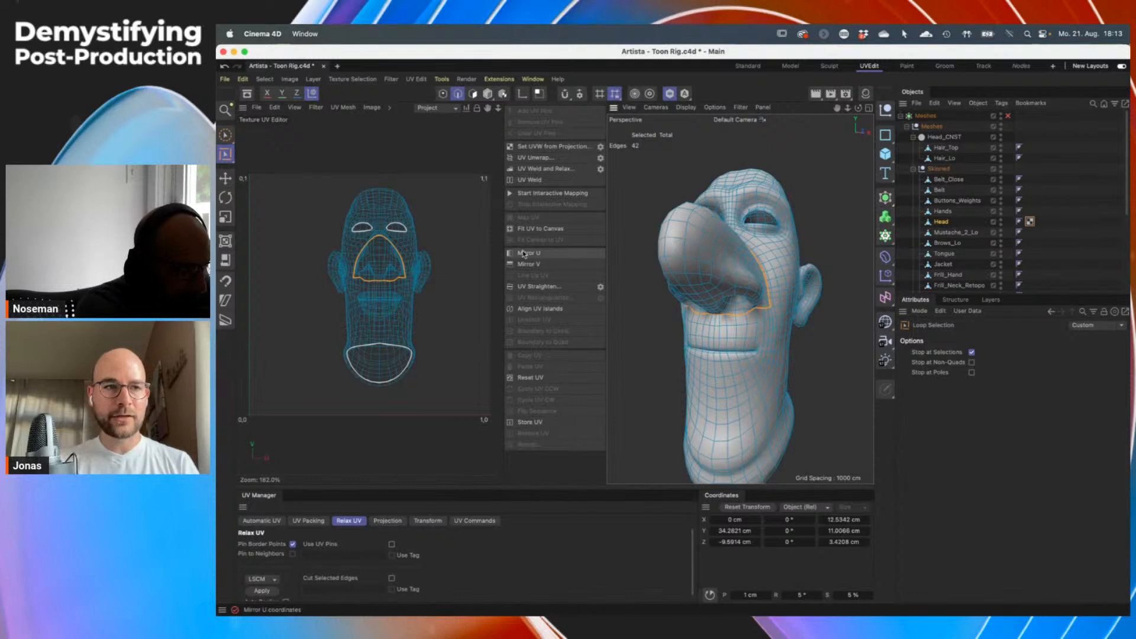
{"action": "left_click", "coordinate": [224, 182]}
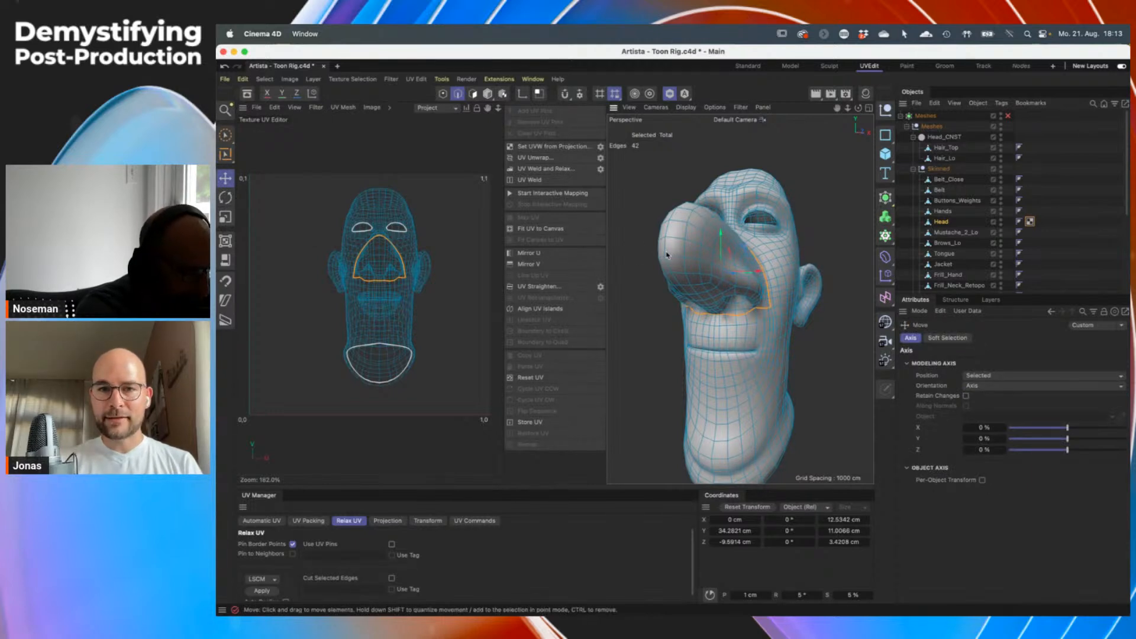
{"action": "left_click_drag", "start_coordinate": [678, 262], "coordinate": [701, 269], "text": "alt"}
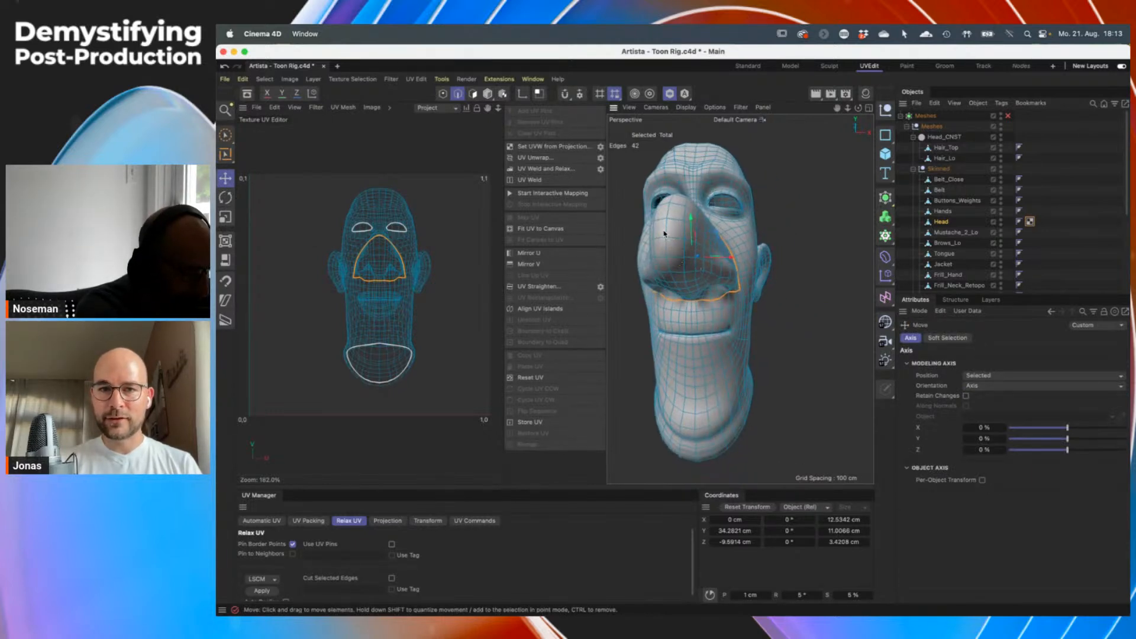
{"action": "left_click", "coordinate": [666, 241], "text": "shift"}
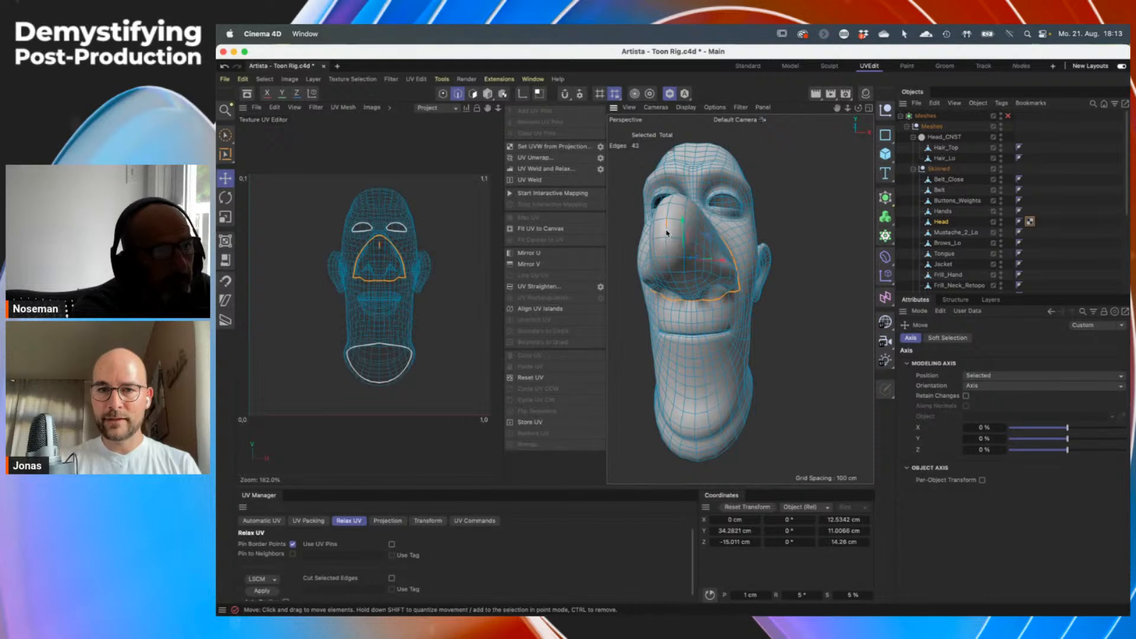
{"action": "left_click", "coordinate": [669, 259], "text": "shift"}
{"action": "left_click_drag", "start_coordinate": [679, 266], "coordinate": [695, 211], "text": "alt"}
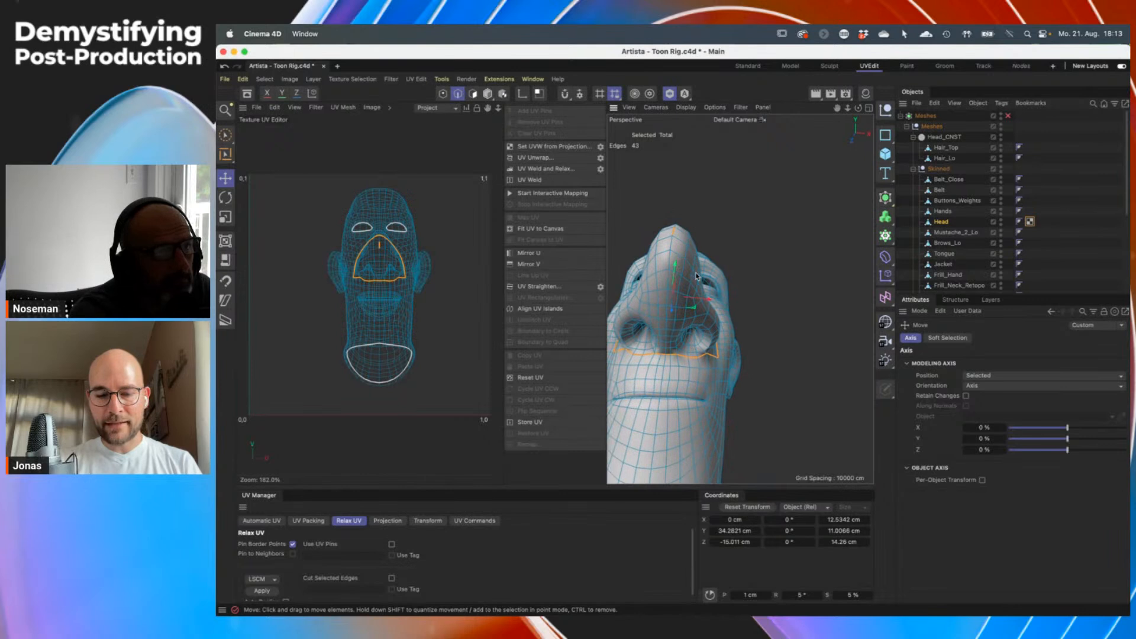
{"action": "double_click", "coordinate": [667, 353], "text": "shift"}
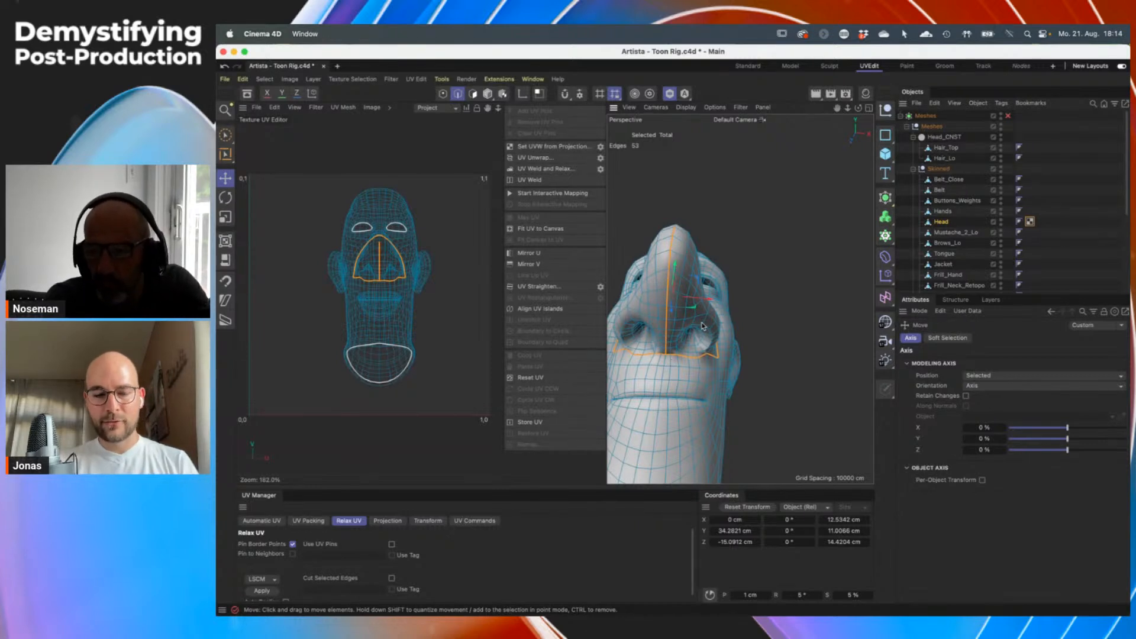
Extend the seam selection with the centre line from the forehead over the skull and down the back of the neck
{"action": "left_click_drag", "start_coordinate": [692, 318], "coordinate": [702, 249], "text": "alt"}
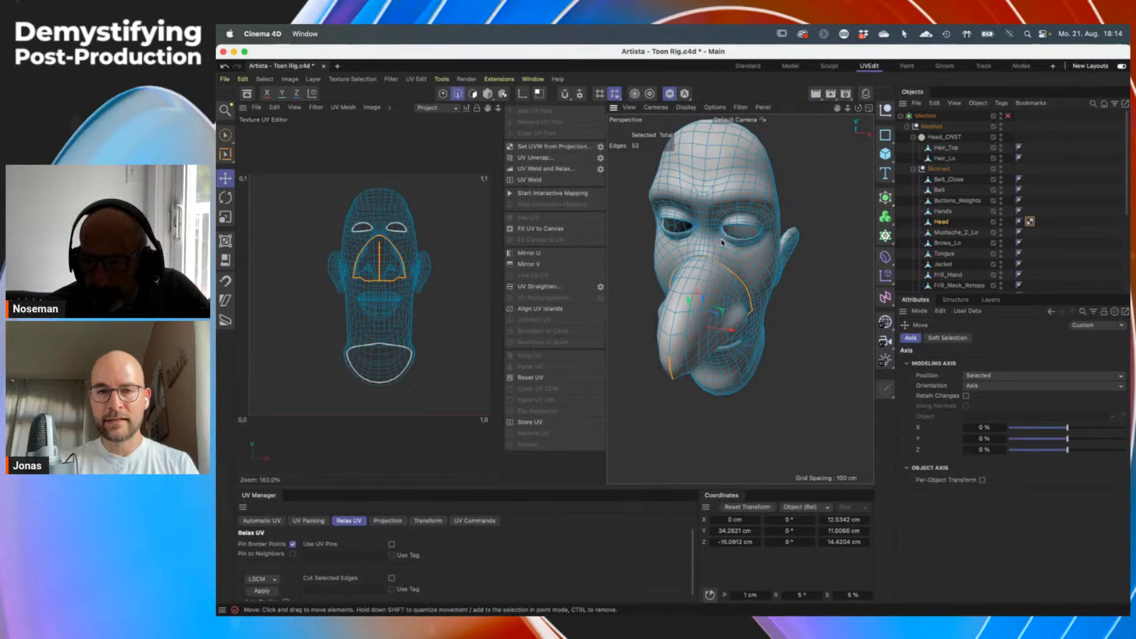
{"action": "left_click", "coordinate": [709, 141], "text": "shift"}
{"action": "left_click_drag", "start_coordinate": [718, 161], "coordinate": [708, 164], "text": "alt"}
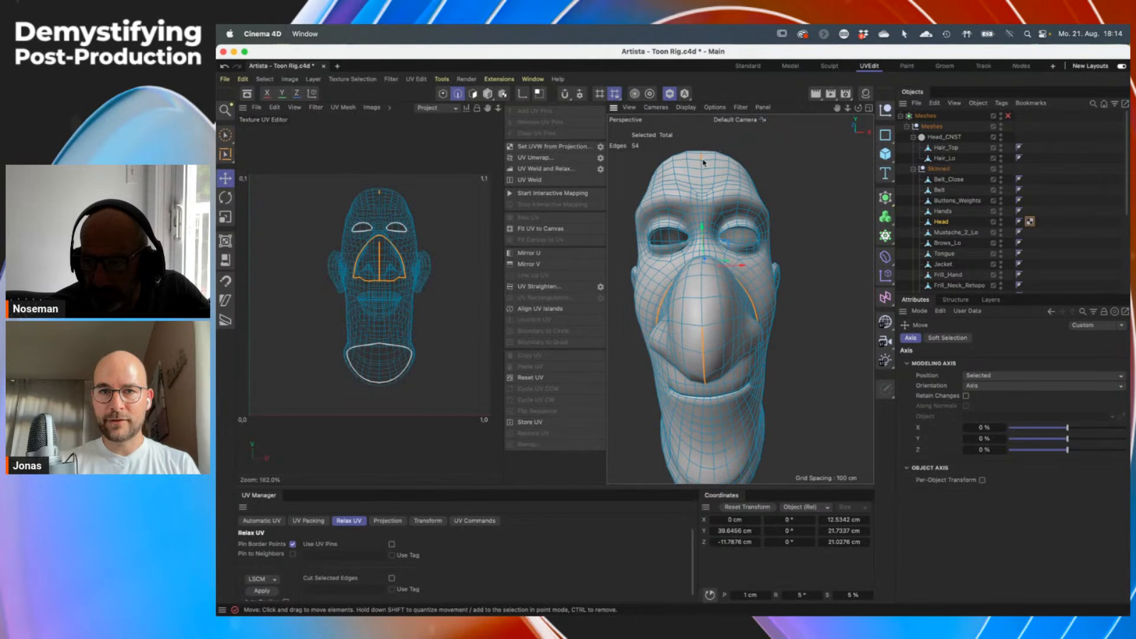
{"action": "left_click_drag", "start_coordinate": [736, 224], "coordinate": [737, 351], "text": "alt"}
{"action": "right_click_drag", "start_coordinate": [737, 350], "coordinate": [783, 348], "text": "alt"}
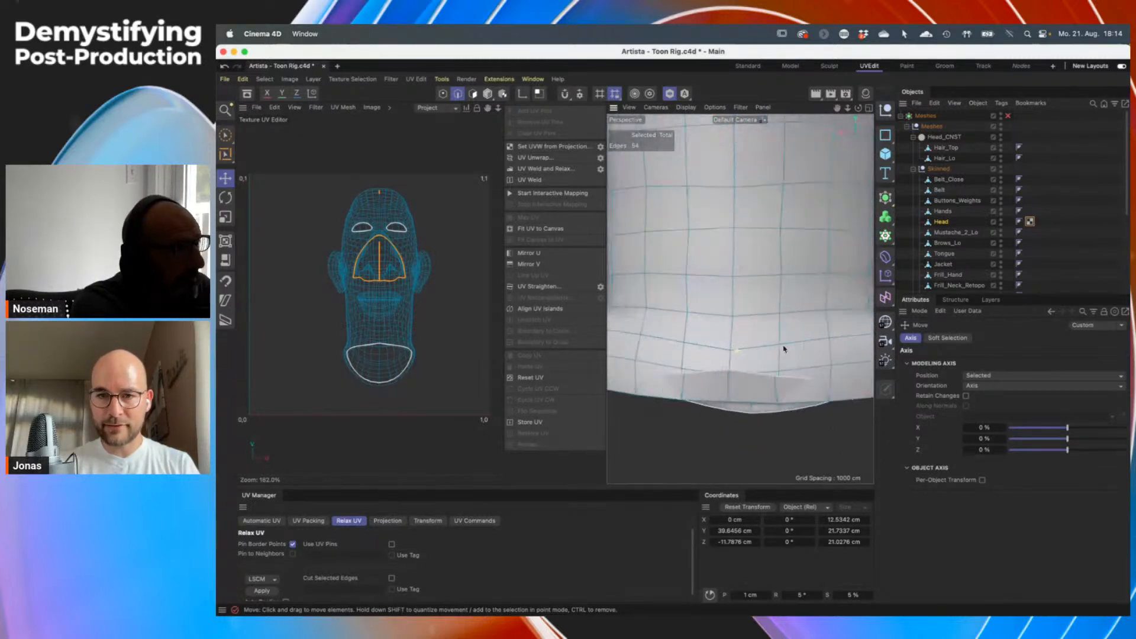
{"action": "double_click", "coordinate": [729, 384], "text": "shift"}
{"action": "right_click_drag", "start_coordinate": [749, 285], "coordinate": [710, 300], "text": "alt"}
{"action": "left_click_drag", "start_coordinate": [753, 197], "coordinate": [828, 241], "text": "alt"}
{"action": "middle_click_drag", "start_coordinate": [751, 167], "coordinate": [753, 249], "text": "alt"}
{"action": "left_click_drag", "start_coordinate": [752, 249], "coordinate": [811, 242], "text": "alt"}
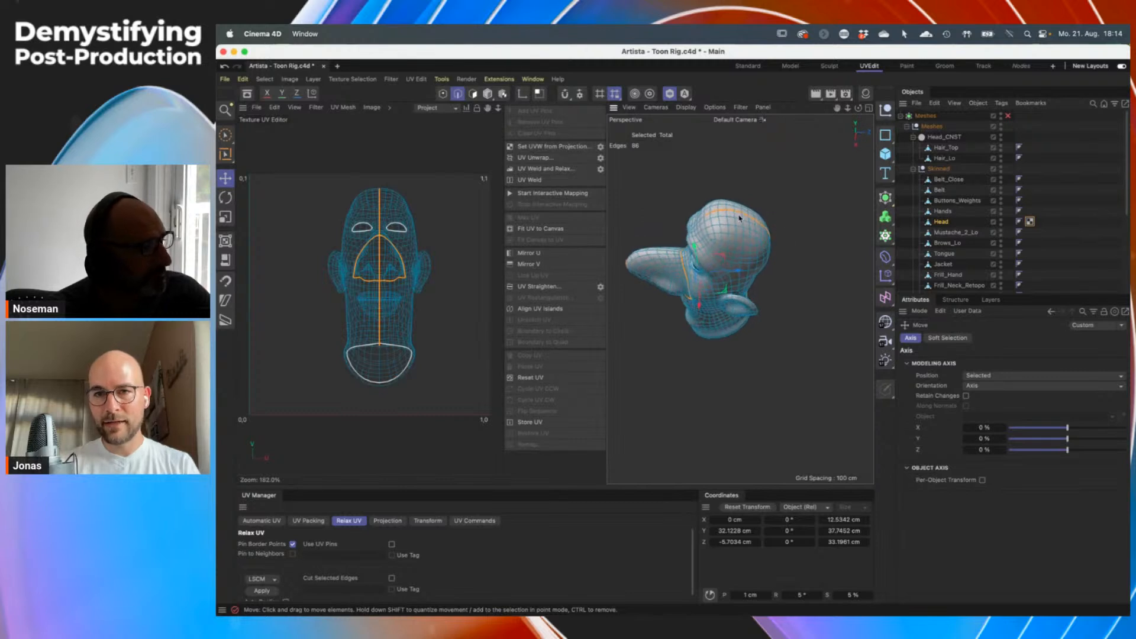
{"action": "left_click_drag", "start_coordinate": [739, 284], "coordinate": [661, 229], "text": "alt"}
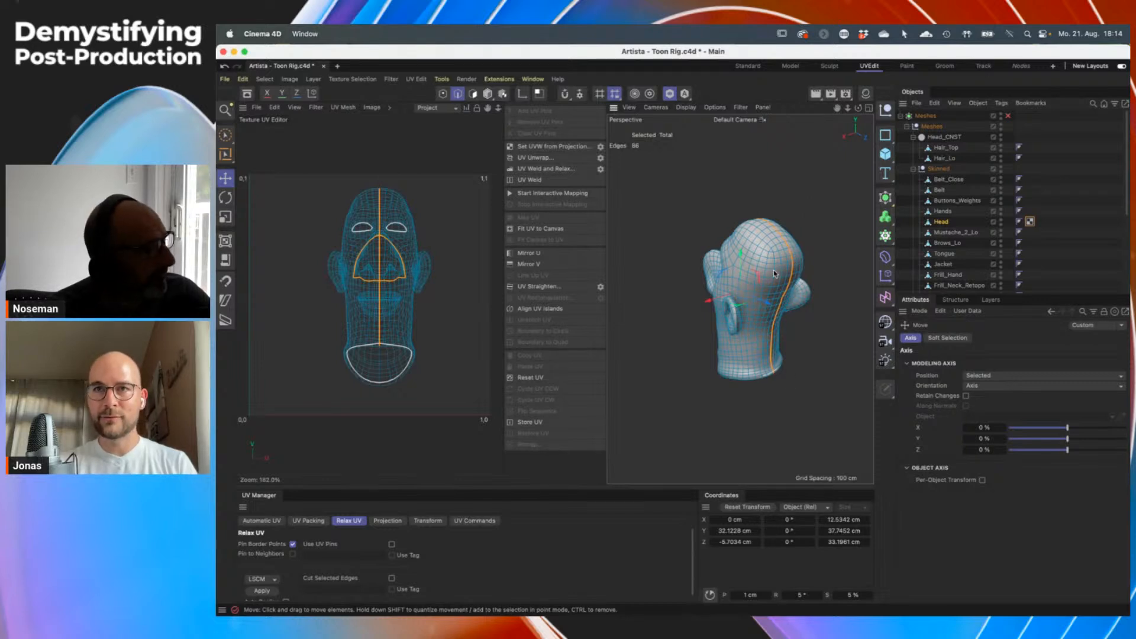
{"action": "left_click_drag", "start_coordinate": [740, 308], "coordinate": [628, 316], "text": "alt"}
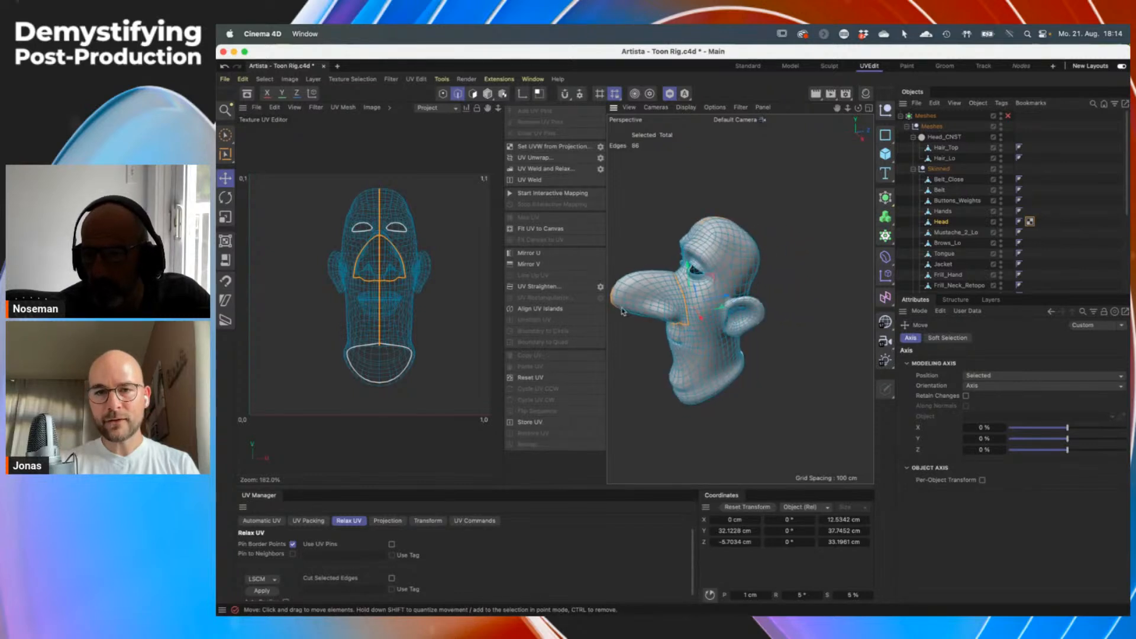
Add the loop around one ear's outer rim to the seam selection, plus the short edges where the rim meets the head
{"action": "right_click_drag", "start_coordinate": [725, 311], "coordinate": [773, 302], "text": "alt"}
{"action": "left_click_drag", "start_coordinate": [728, 317], "coordinate": [661, 255], "text": "alt"}
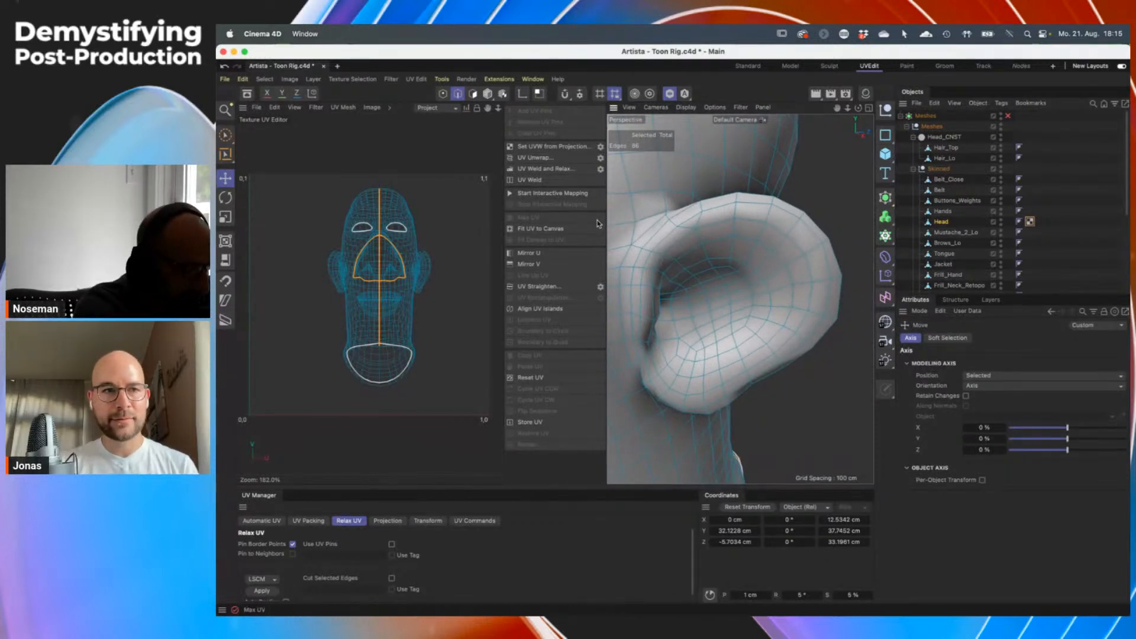
{"action": "left_click_drag", "start_coordinate": [775, 253], "coordinate": [761, 286], "text": "alt"}
{"action": "left_click_drag", "start_coordinate": [703, 261], "coordinate": [730, 290], "text": "alt"}
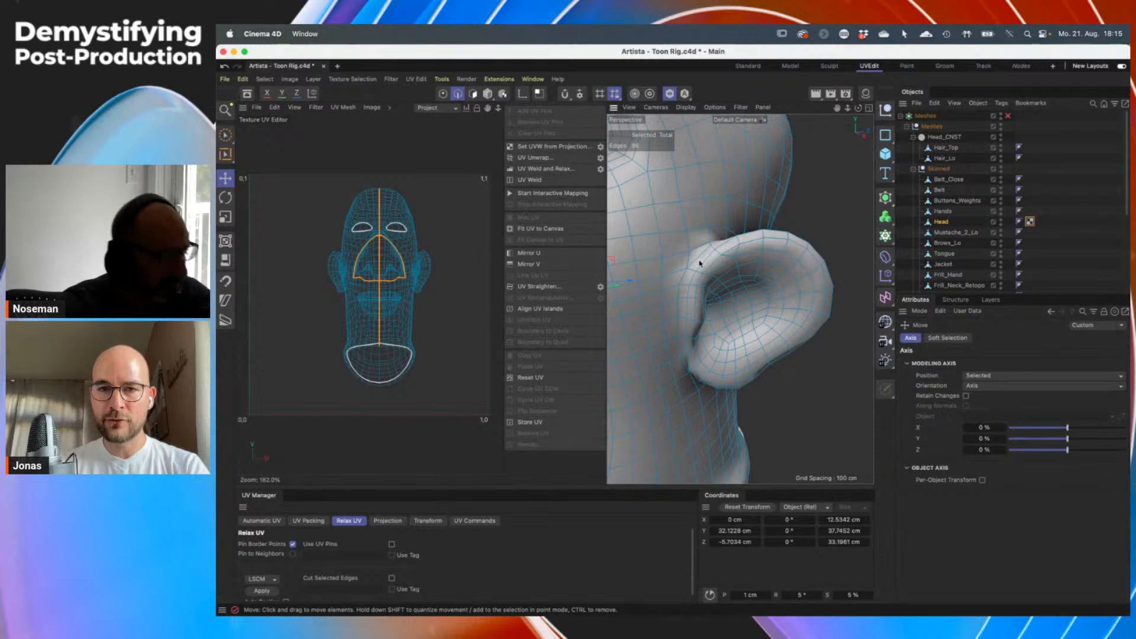
{"action": "key", "text": "u"}
{"action": "key", "text": "l"}
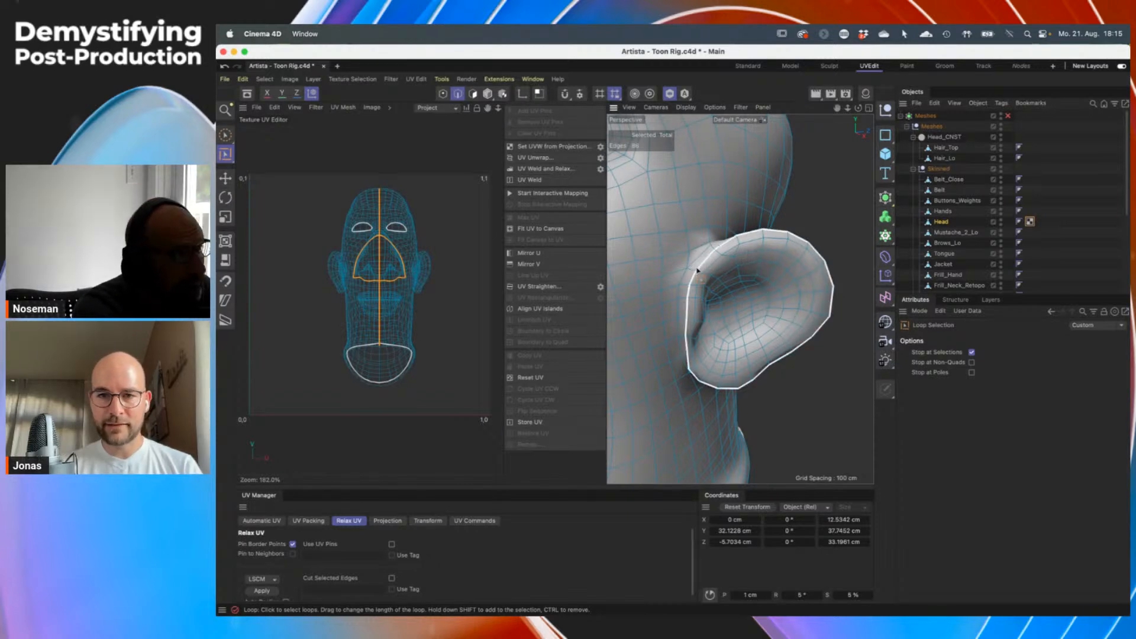
{"action": "left_click", "coordinate": [699, 271]}
{"action": "left_click_drag", "start_coordinate": [716, 307], "coordinate": [665, 326], "text": "alt"}
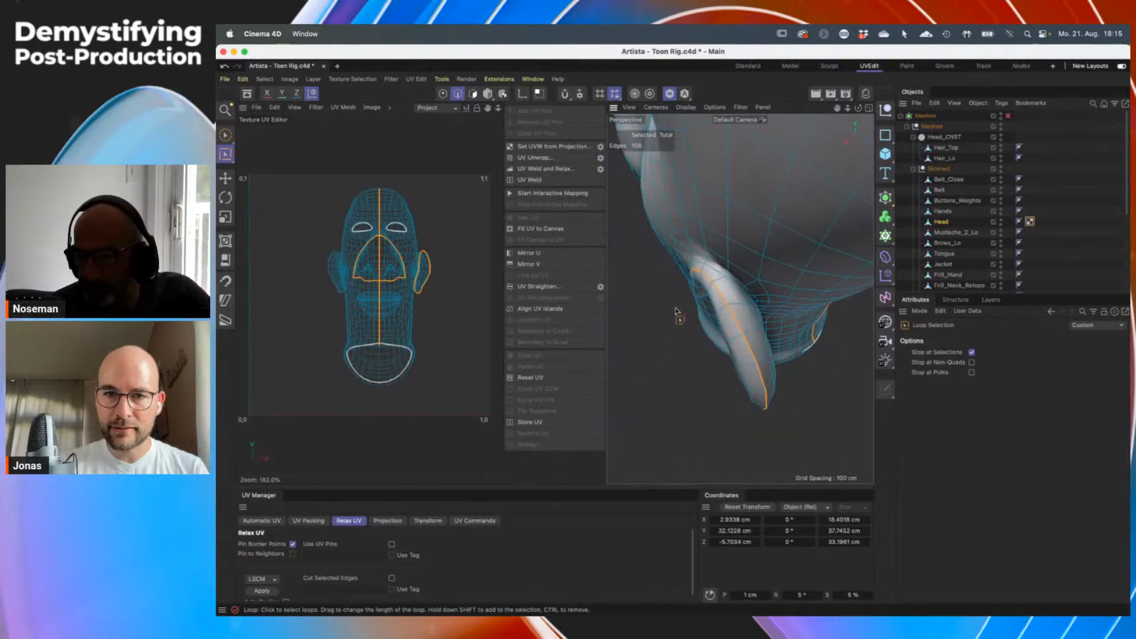
{"action": "key", "text": "e"}
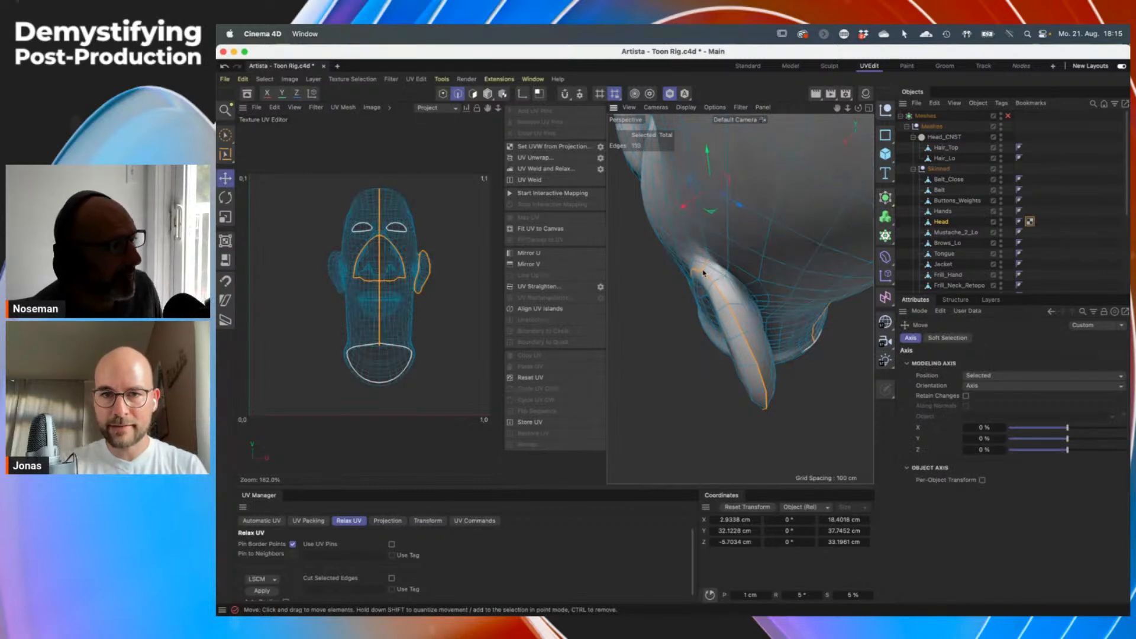
Enable Stop at Poles for Loop Selection and add the edges running up from the earlobe along the ear's back attachment
{"action": "left_click_drag", "start_coordinate": [758, 322], "coordinate": [778, 355], "text": "alt"}
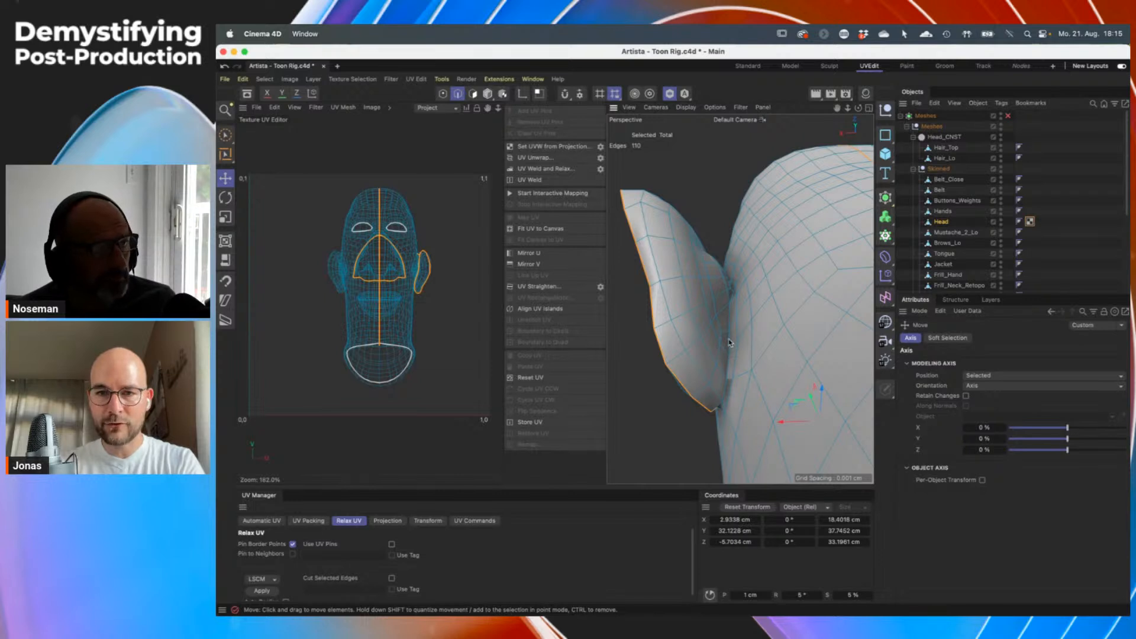
{"action": "key", "text": "u"}
{"action": "key", "text": "l"}
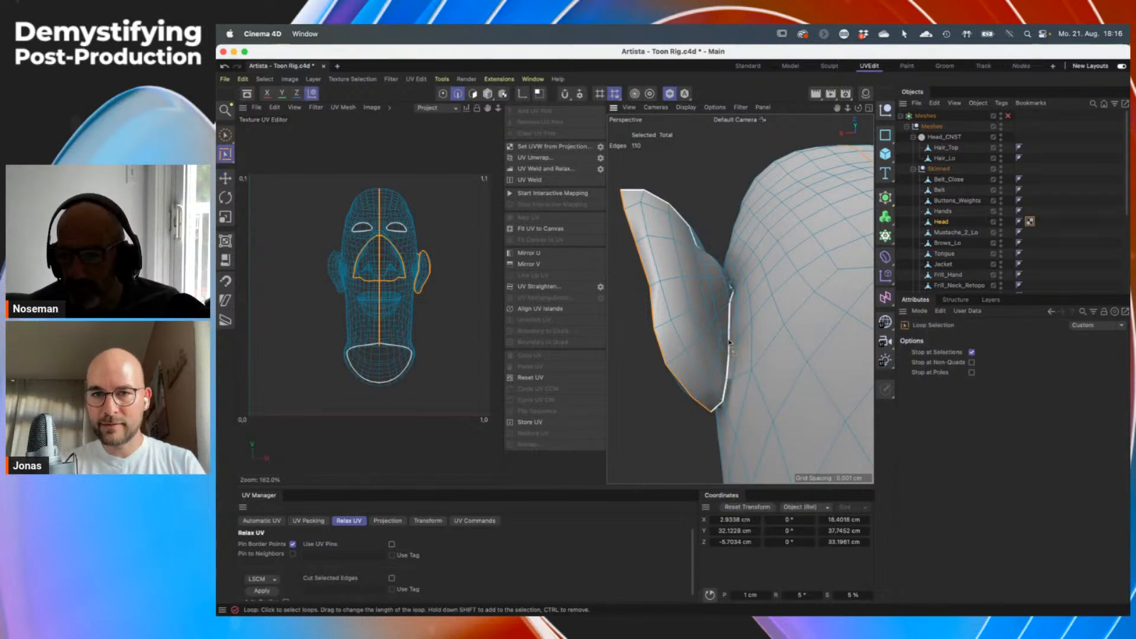
{"action": "scroll", "coordinate": [729, 343], "scroll_direction": "up", "scroll_amount": 5}
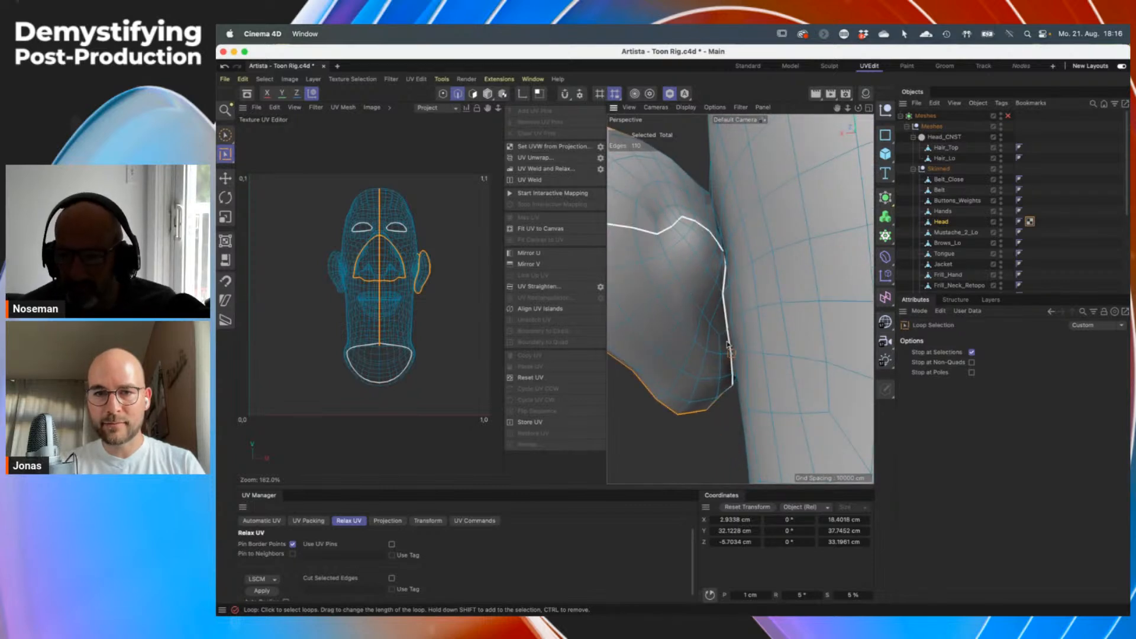
{"action": "left_click", "coordinate": [972, 373]}
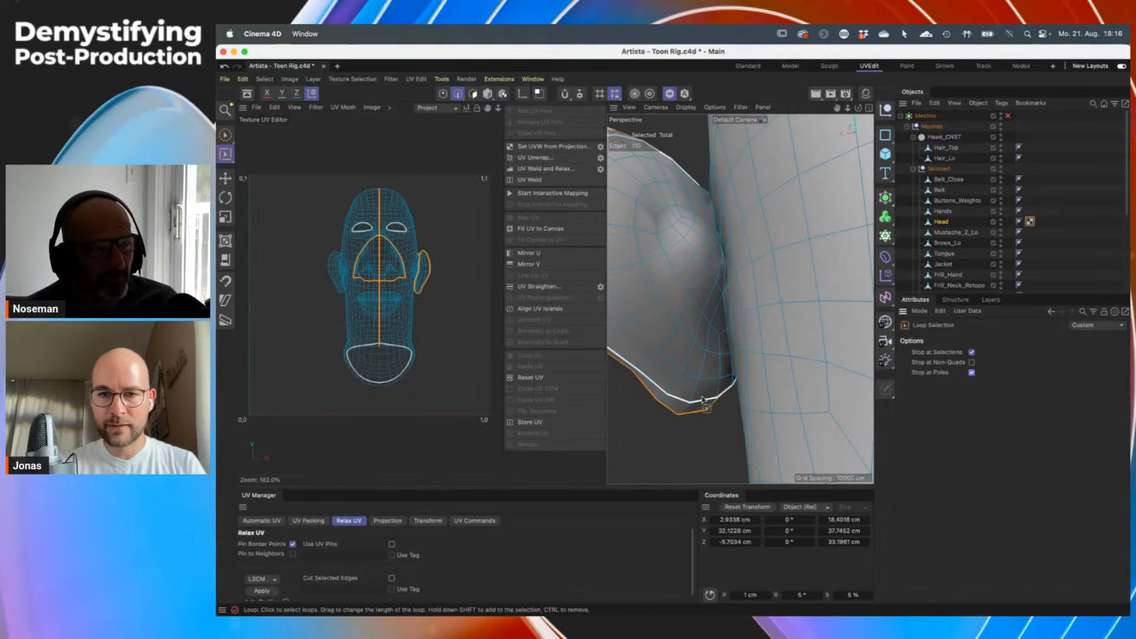
{"action": "left_click_drag", "start_coordinate": [733, 400], "coordinate": [739, 378], "text": "alt"}
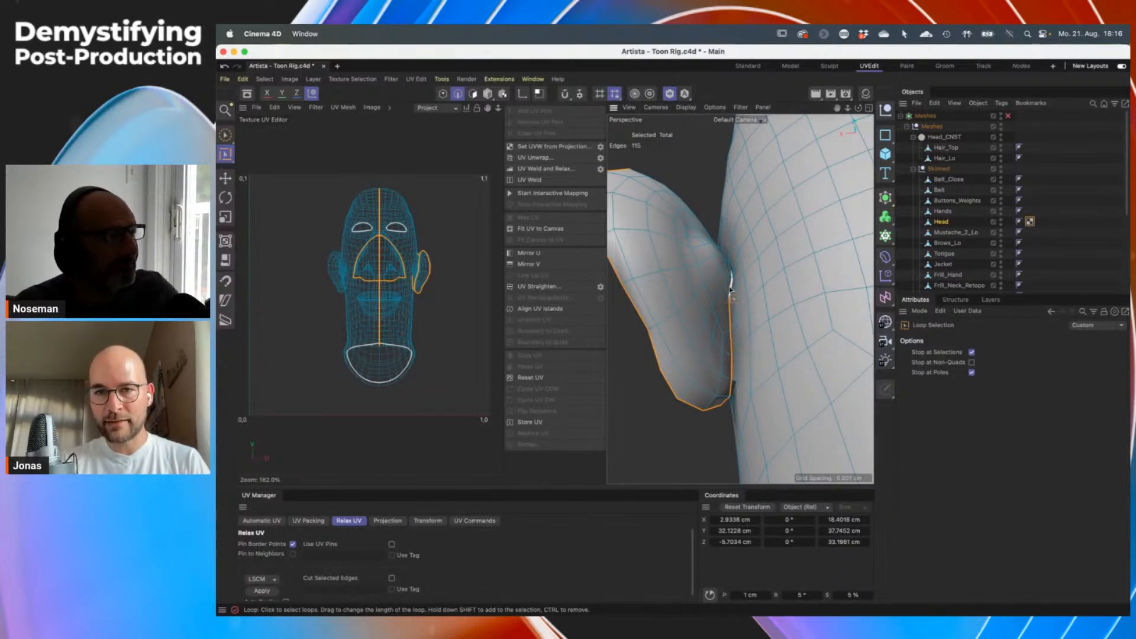
Continue the seam selection upward behind the ear, adding the edges along the head until they meet the rim's upper end
{"action": "left_click_drag", "start_coordinate": [733, 301], "coordinate": [760, 391], "text": "alt"}
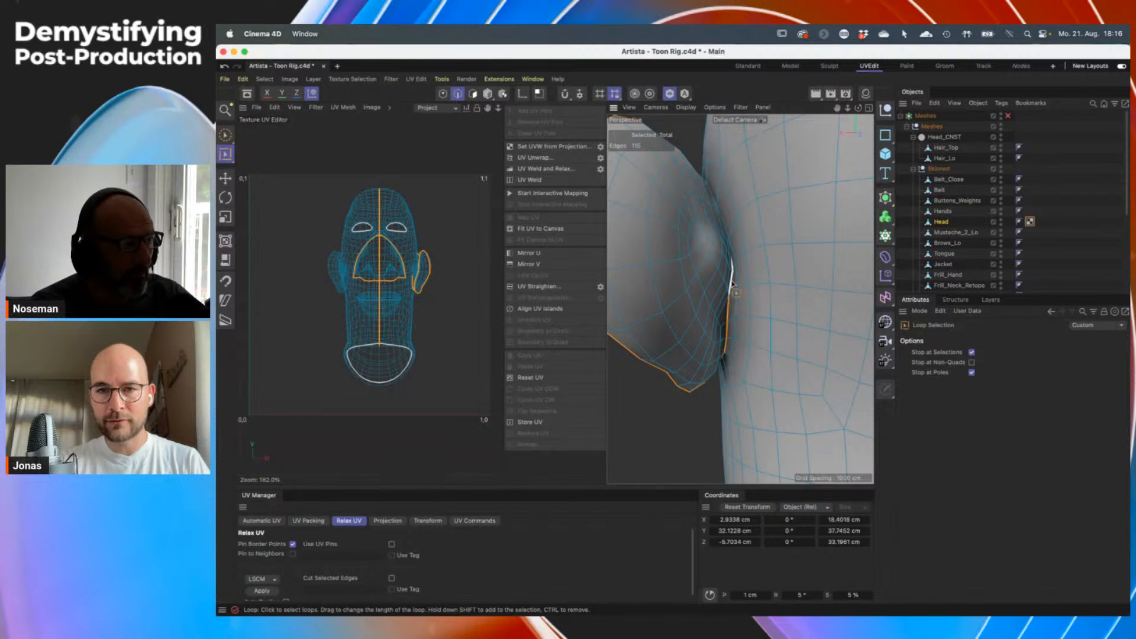
{"action": "left_click", "coordinate": [732, 284], "text": "shift"}
{"action": "left_click_drag", "start_coordinate": [732, 284], "coordinate": [733, 261], "text": "alt"}
{"action": "mouse_move", "coordinate": [736, 252]}
{"action": "right_mouse_down", "text": "alt"}
{"action": "mouse_move", "coordinate": [756, 251]}
{"action": "mouse_move", "coordinate": [727, 251]}
{"action": "right_mouse_up", "text": "alt"}
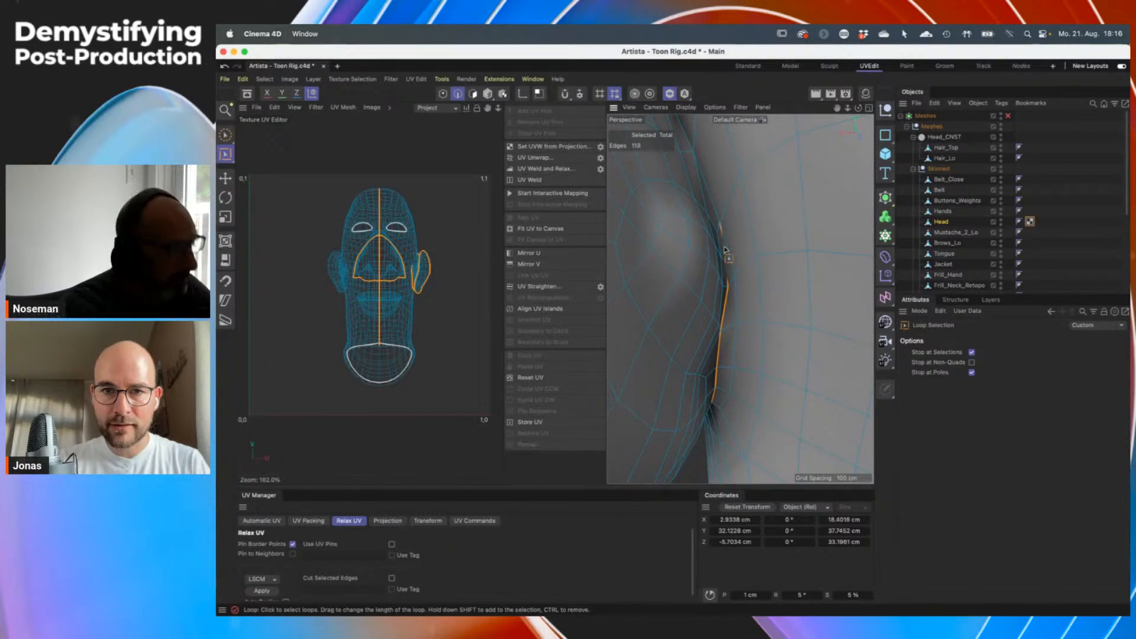
{"action": "left_click", "coordinate": [726, 267], "text": "shift"}
{"action": "left_click_drag", "start_coordinate": [726, 269], "coordinate": [732, 260], "text": "alt"}
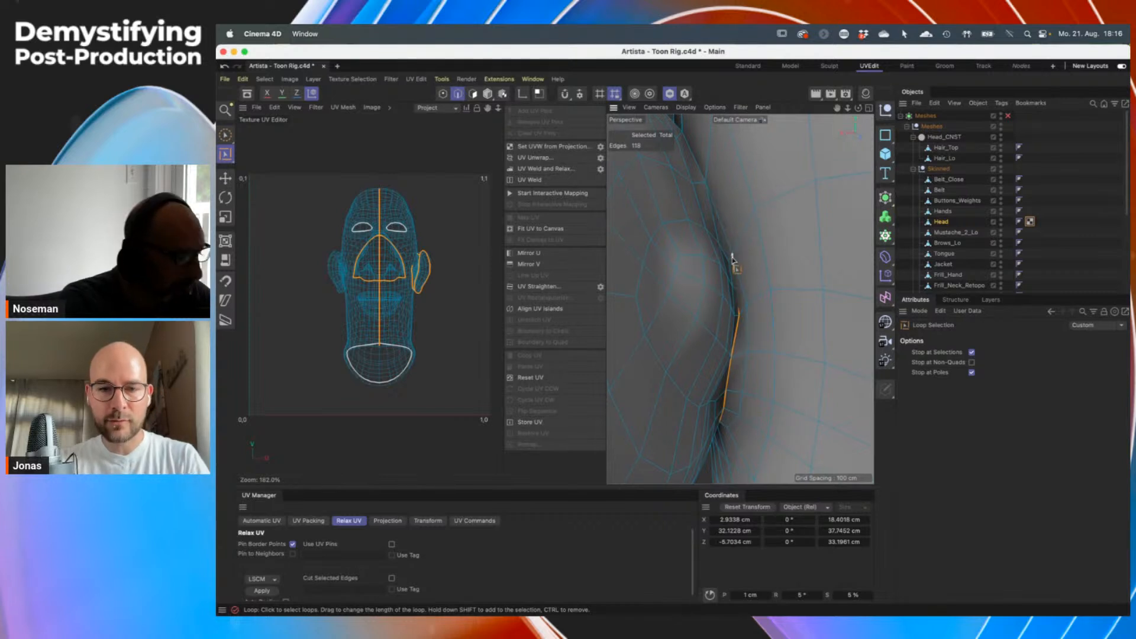
{"action": "key", "text": "e"}
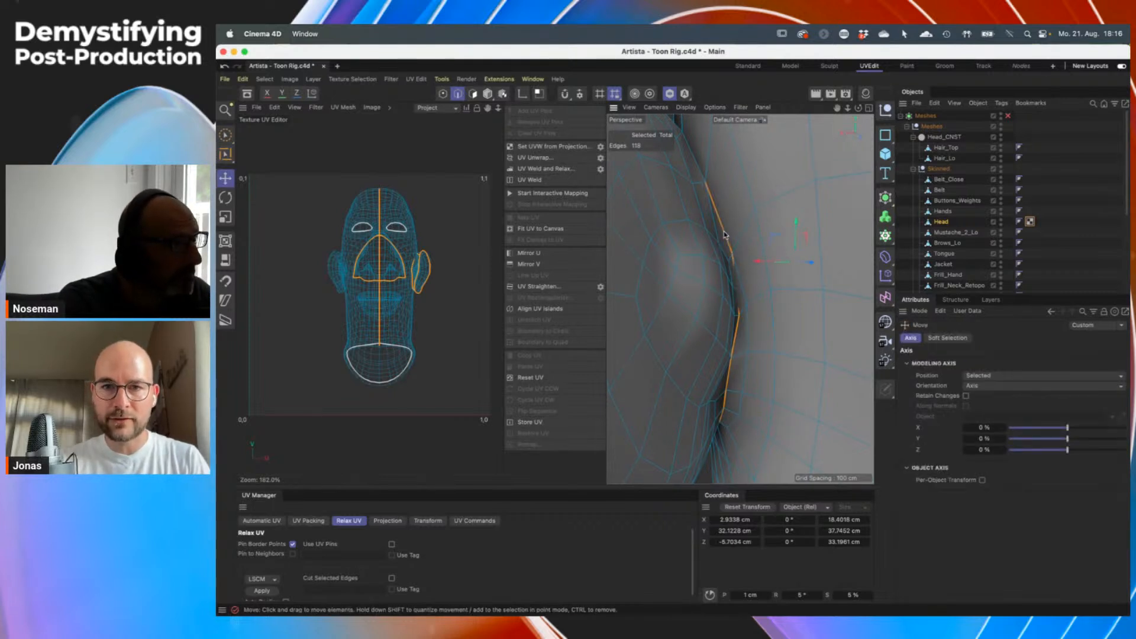
{"action": "left_click_drag", "start_coordinate": [730, 196], "coordinate": [735, 361], "text": "alt"}
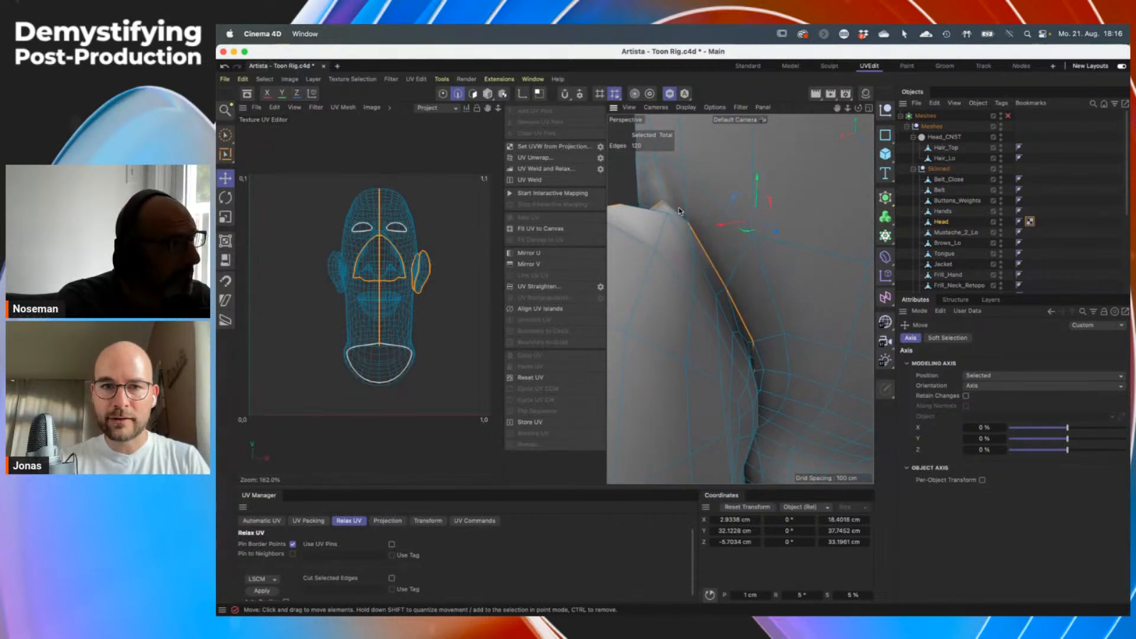
{"action": "left_click_drag", "start_coordinate": [722, 275], "coordinate": [711, 249], "text": "alt"}
{"action": "right_click_drag", "start_coordinate": [710, 248], "coordinate": [707, 304], "text": "alt"}
Try UV Unwrap on the head with the selected seam edges, and undo it
{"action": "left_click_drag", "start_coordinate": [704, 353], "coordinate": [822, 340], "text": "alt"}
{"action": "left_click_drag", "start_coordinate": [662, 313], "coordinate": [787, 308], "text": "alt"}
{"action": "scroll", "coordinate": [787, 308], "scroll_direction": "down", "scroll_amount": 5}
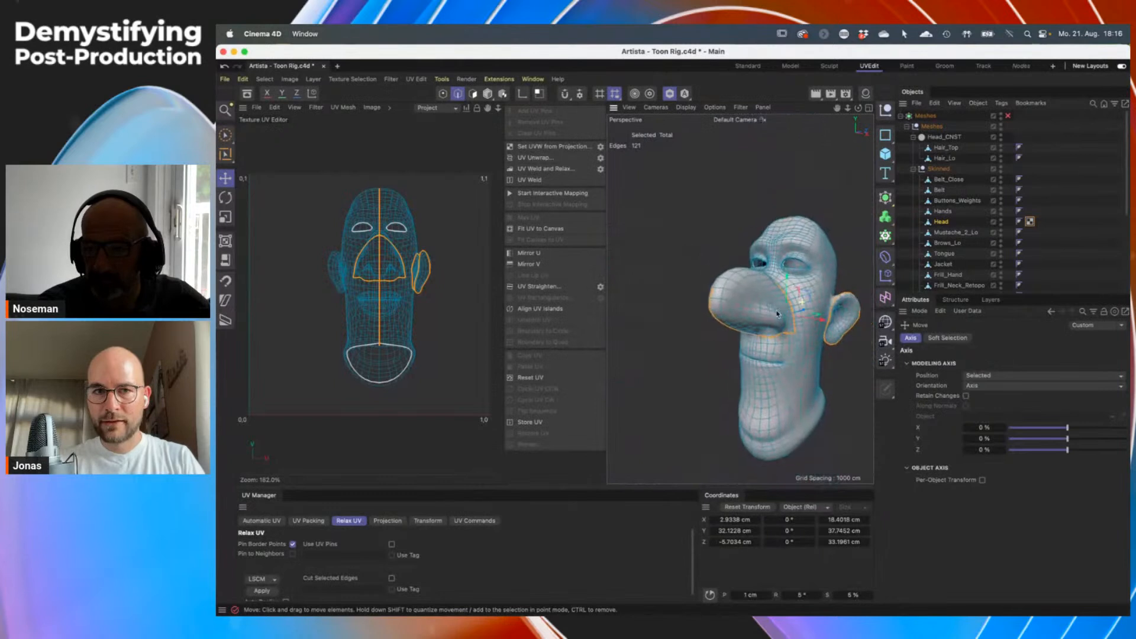
{"action": "middle_click_drag", "start_coordinate": [788, 320], "coordinate": [737, 313], "text": "alt"}
{"action": "right_click_drag", "start_coordinate": [737, 314], "coordinate": [755, 314], "text": "alt"}
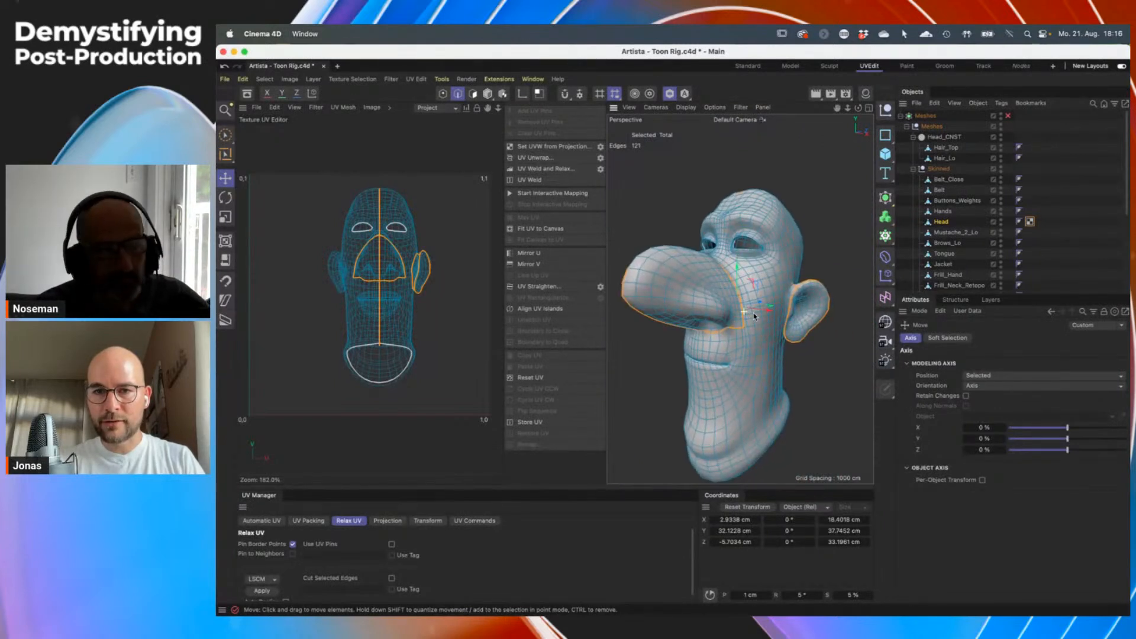
{"action": "left_click", "coordinate": [531, 158]}
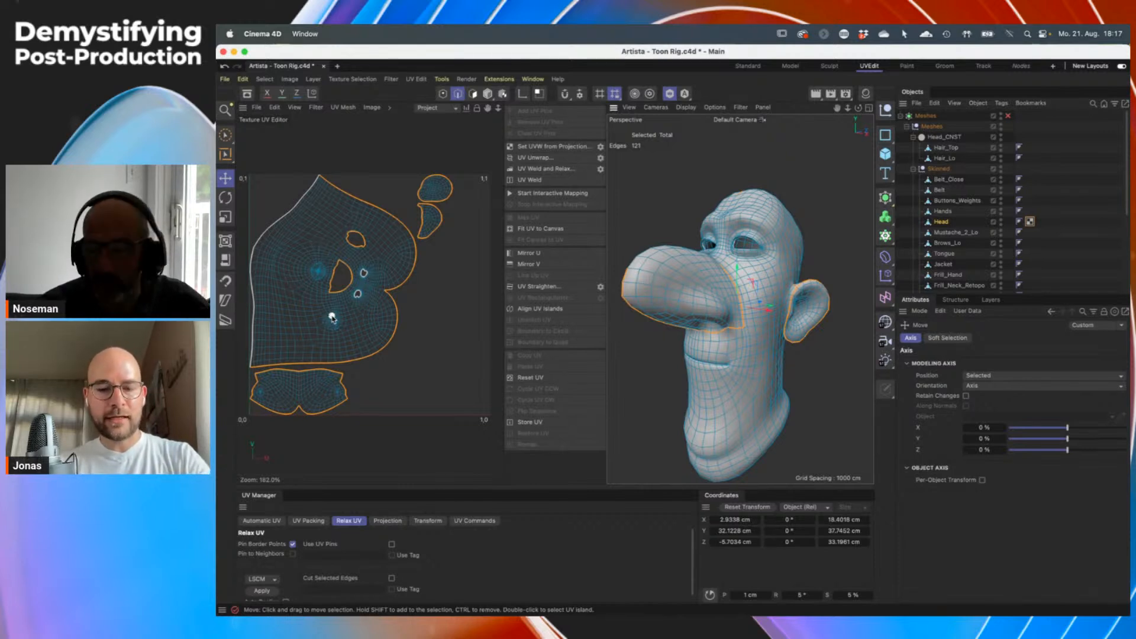
{"action": "key", "text": "super+z"}
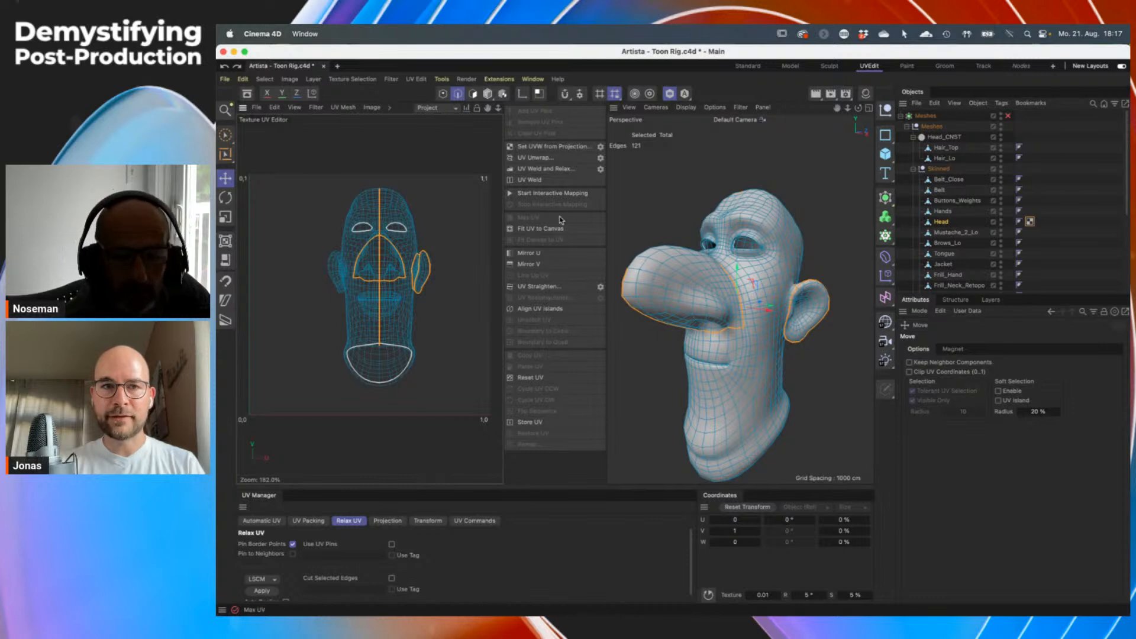
Add UV pins to five centre-line points on the chin, above the lips, between the eyes and on the forehead, and return to edge mode
{"action": "left_click", "coordinate": [444, 94]}
{"action": "left_click_drag", "start_coordinate": [714, 270], "coordinate": [803, 256], "text": "alt"}
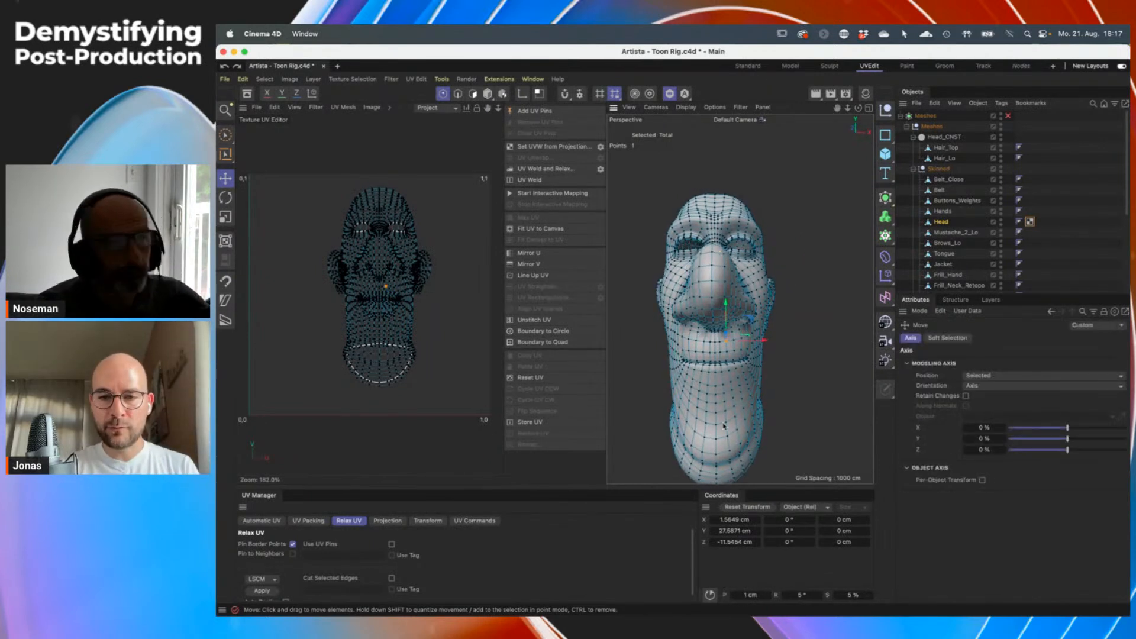
{"action": "left_click", "coordinate": [717, 451]}
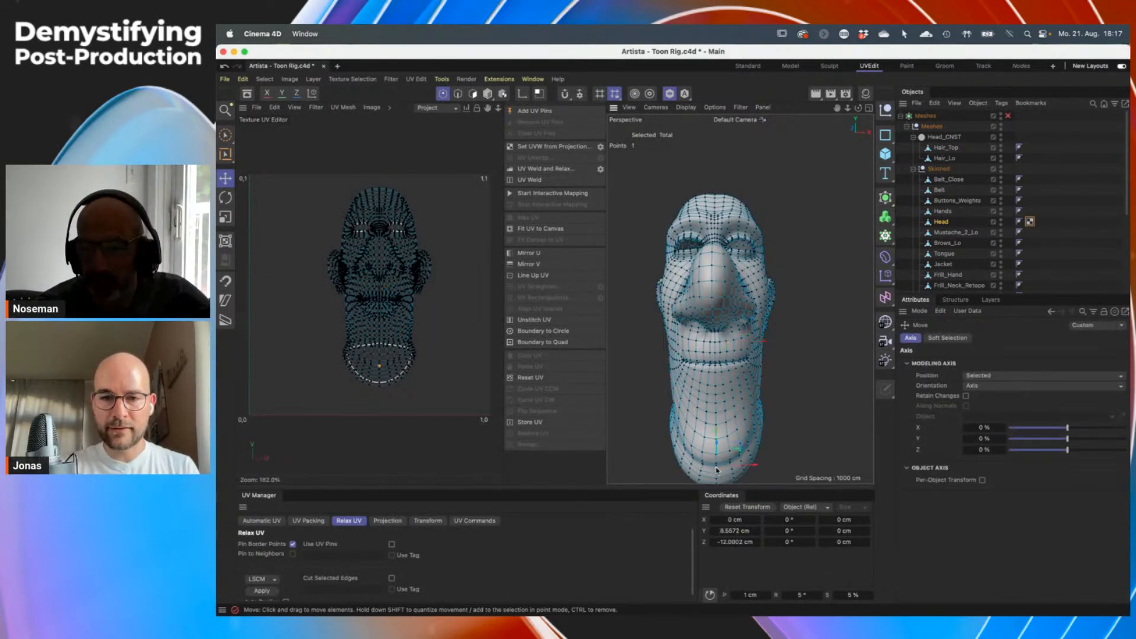
{"action": "left_click", "coordinate": [716, 407], "text": "shift"}
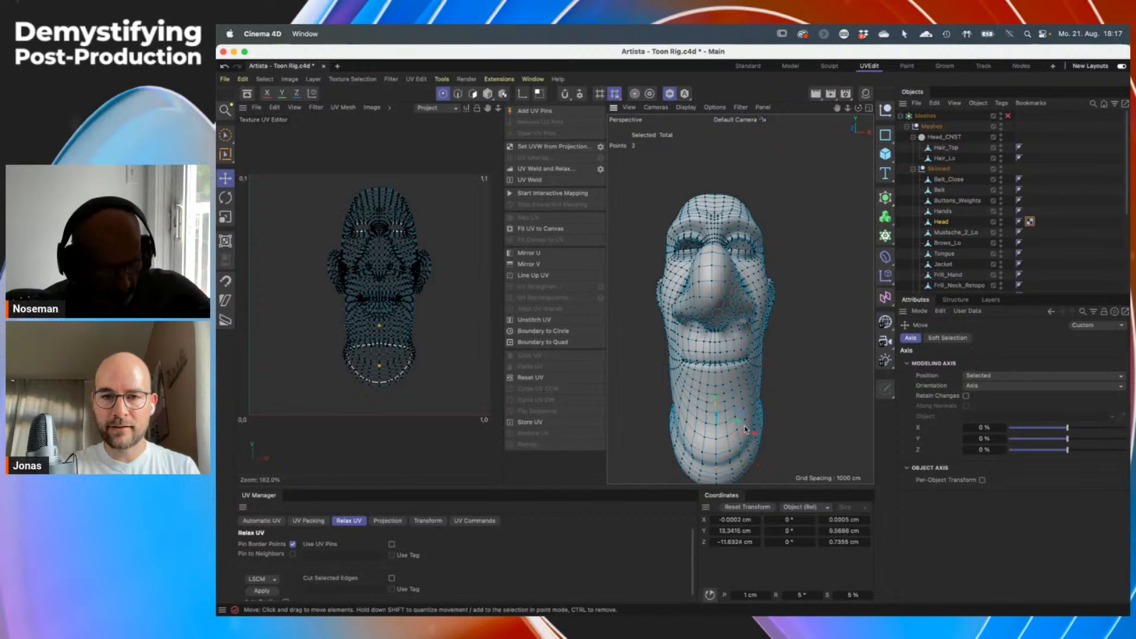
{"action": "left_click", "coordinate": [716, 345], "text": "shift"}
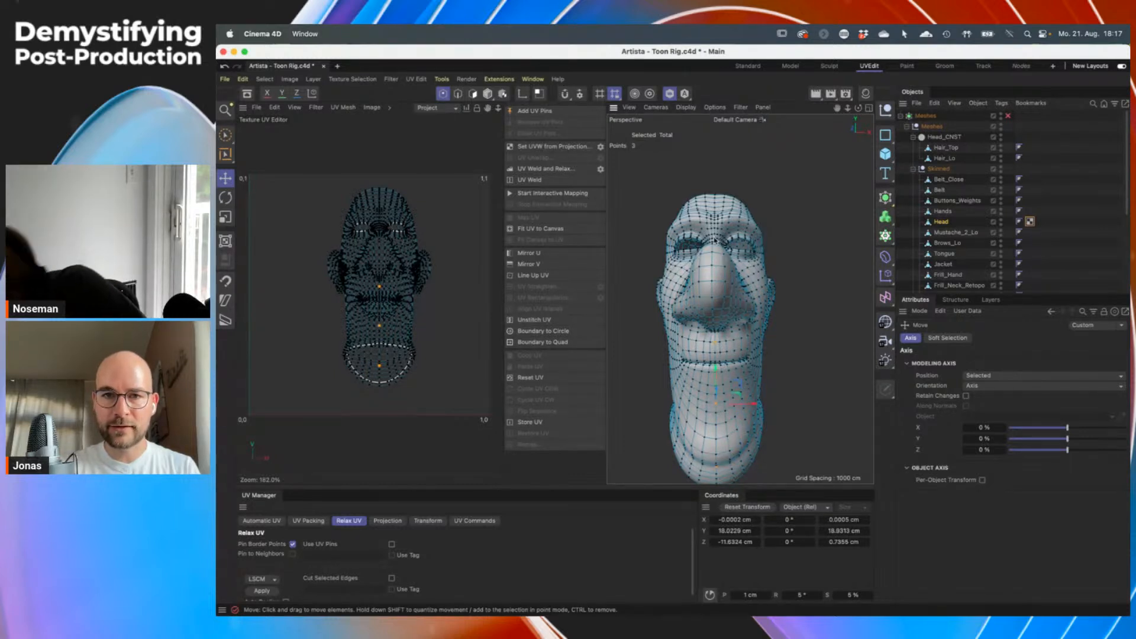
{"action": "middle_click_drag", "start_coordinate": [716, 240], "coordinate": [714, 220], "text": "alt"}
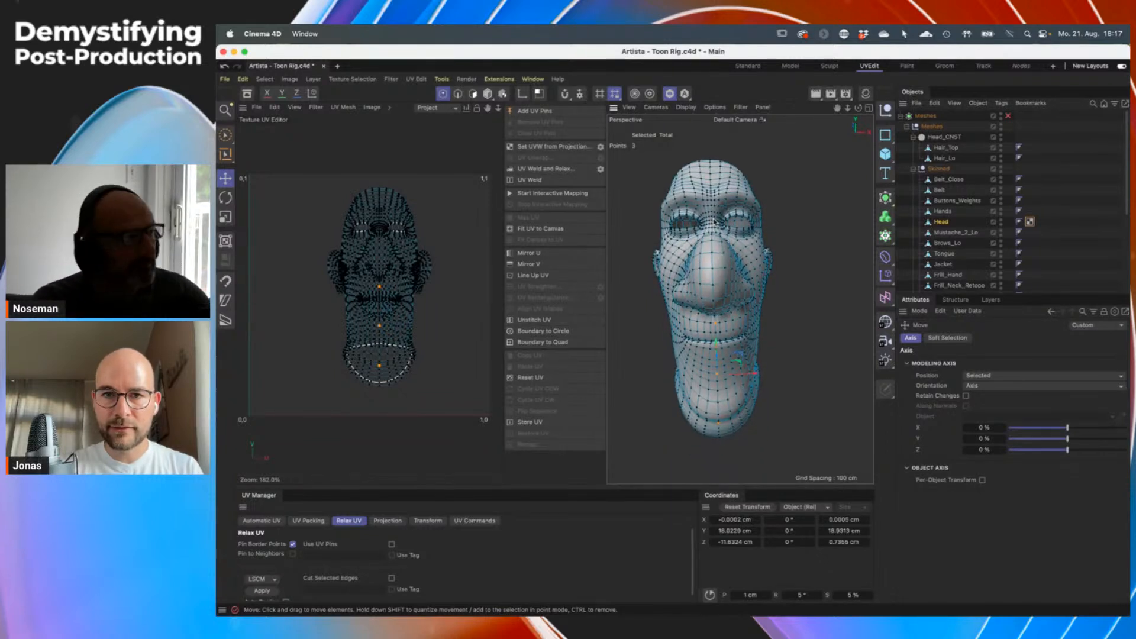
{"action": "left_click", "coordinate": [713, 220], "text": "shift"}
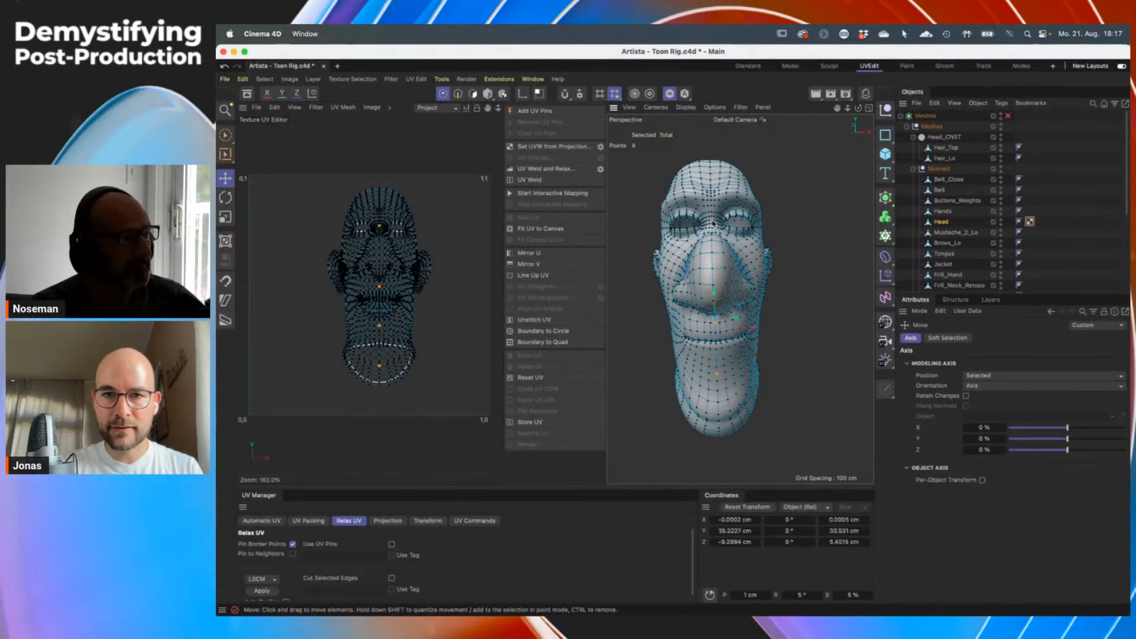
{"action": "left_click", "coordinate": [712, 189], "text": "shift"}
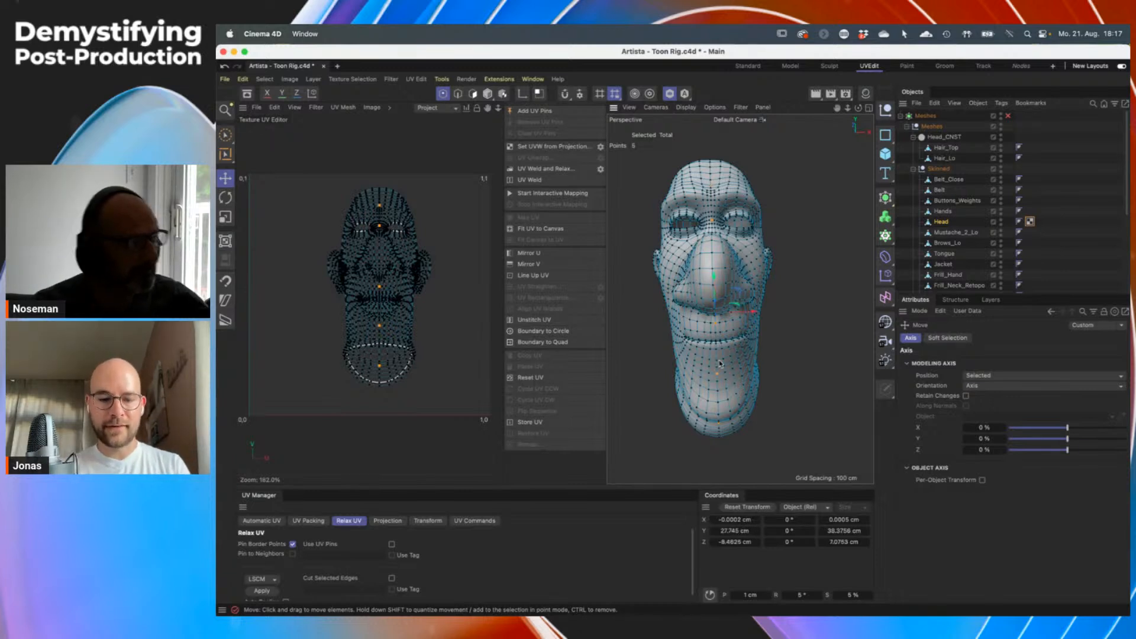
{"action": "left_click_drag", "start_coordinate": [730, 363], "coordinate": [697, 346], "text": "alt"}
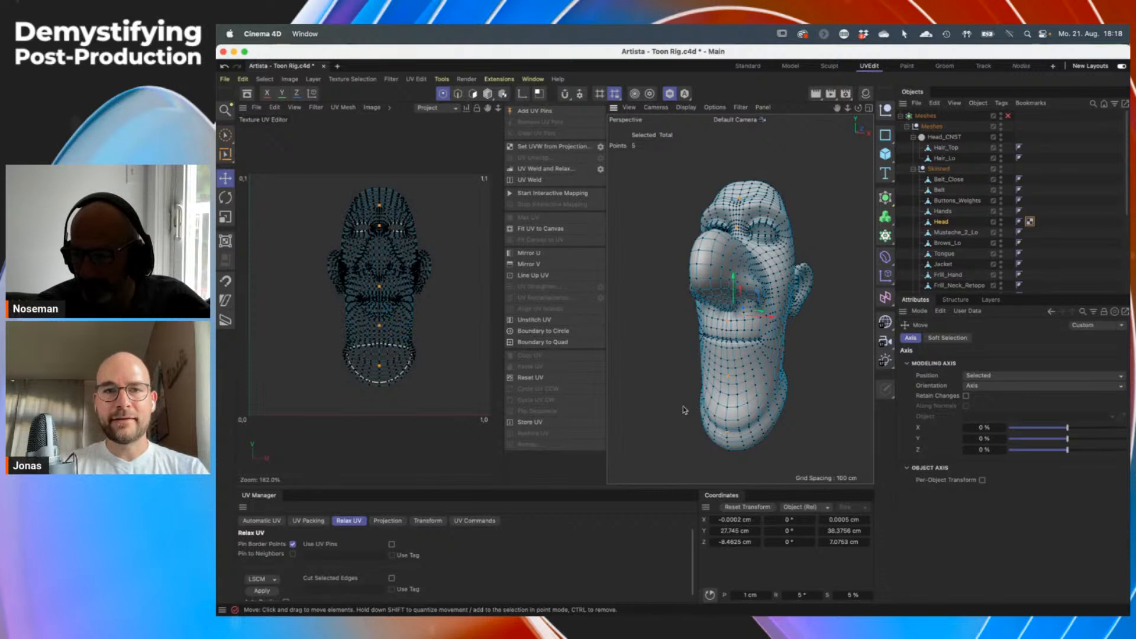
{"action": "left_click", "coordinate": [544, 113]}
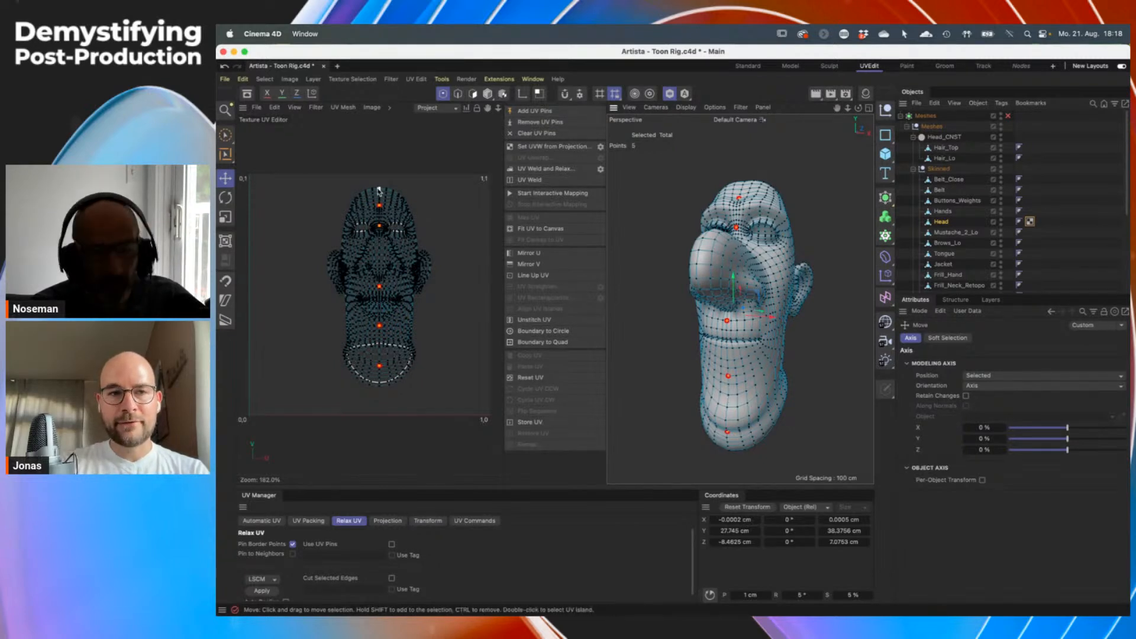
{"action": "left_click", "coordinate": [458, 95]}
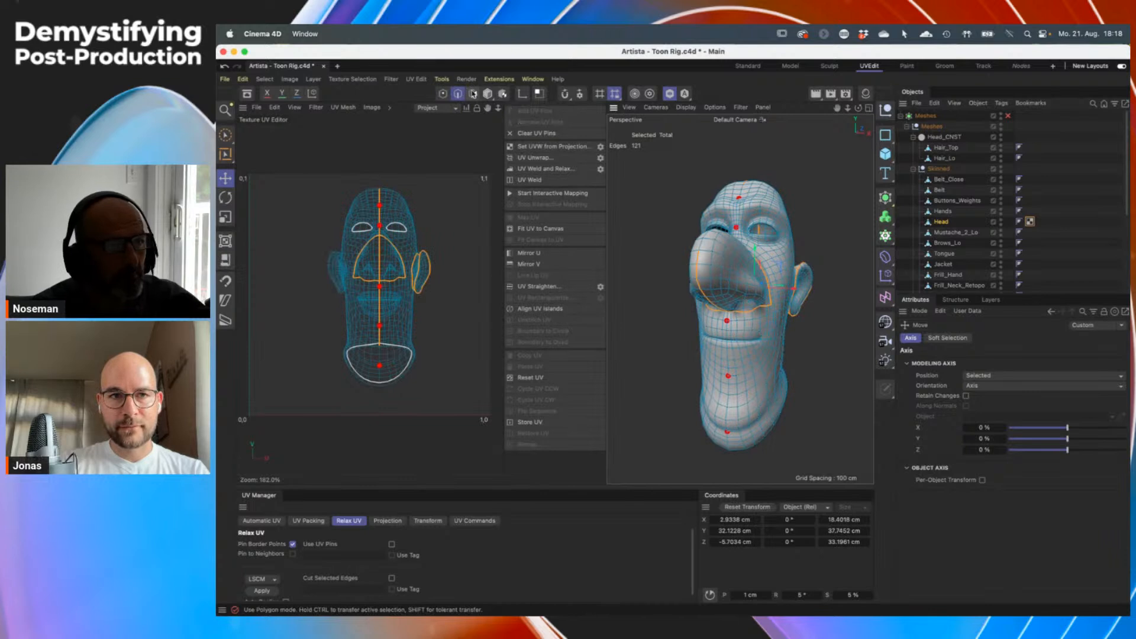
Try UV Unwrap with Use Pins for UV Relax and Auto Realign enabled, and undo it
{"action": "left_click", "coordinate": [600, 158]}
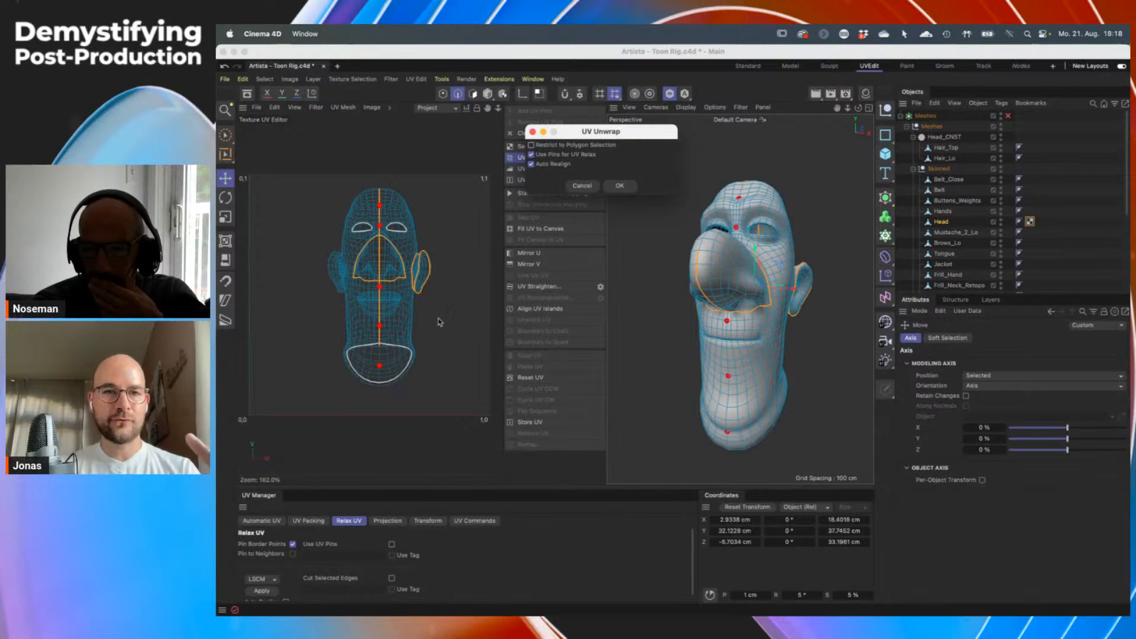
{"action": "left_click", "coordinate": [619, 187]}
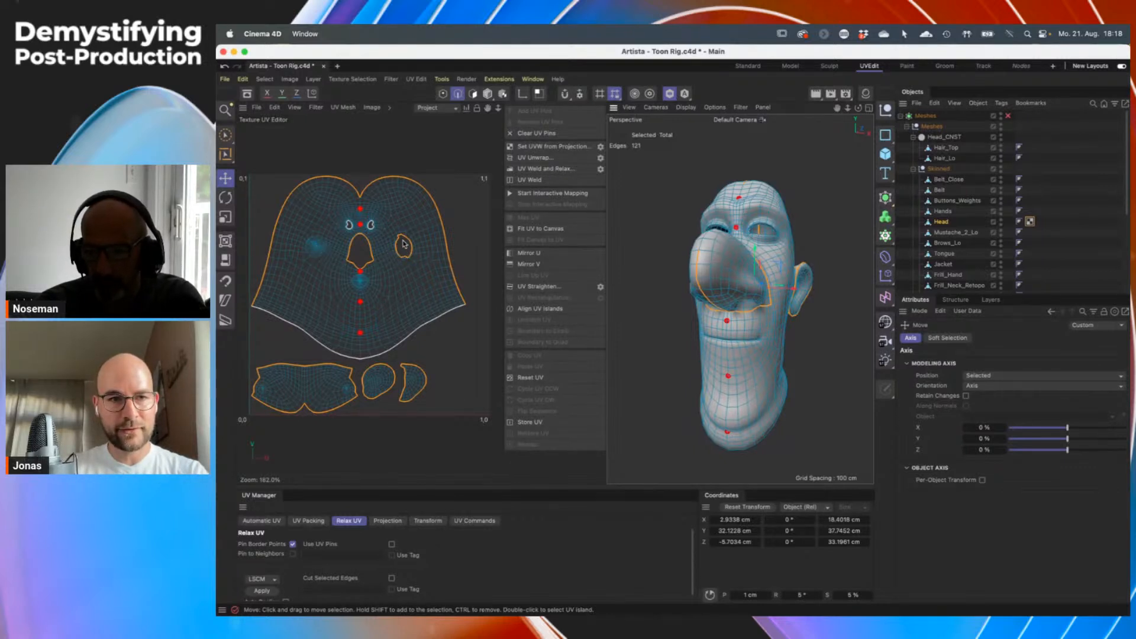
{"action": "key", "text": "super+z"}
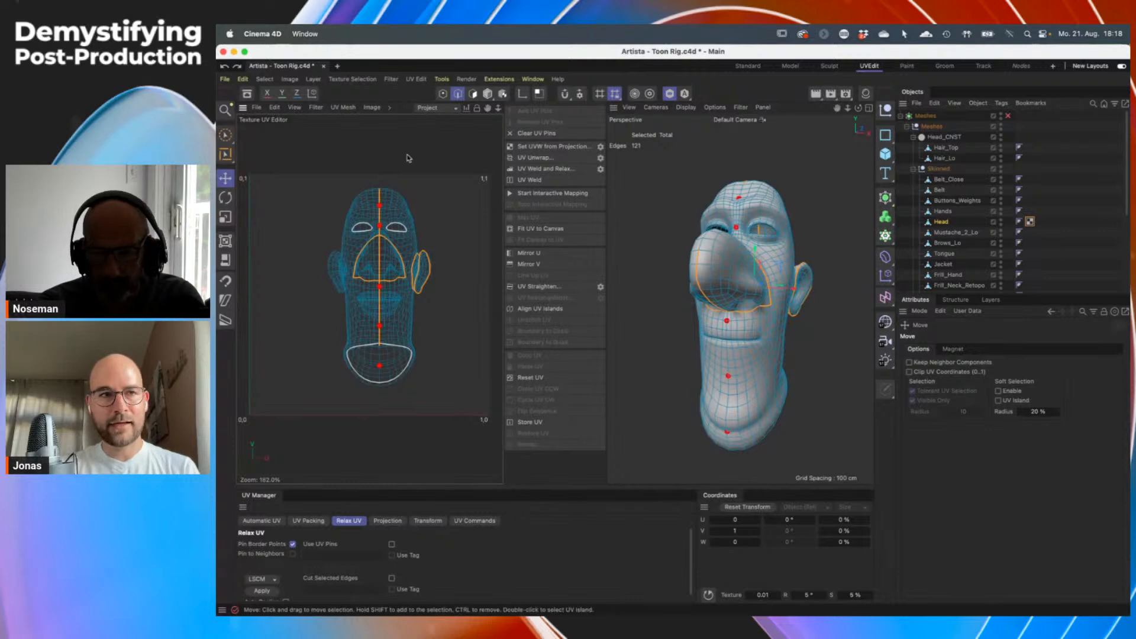
Symmetrize the seam selection onto the other ear and unwrap the head's UVs with the pinned centre line
{"action": "left_click", "coordinate": [264, 80]}
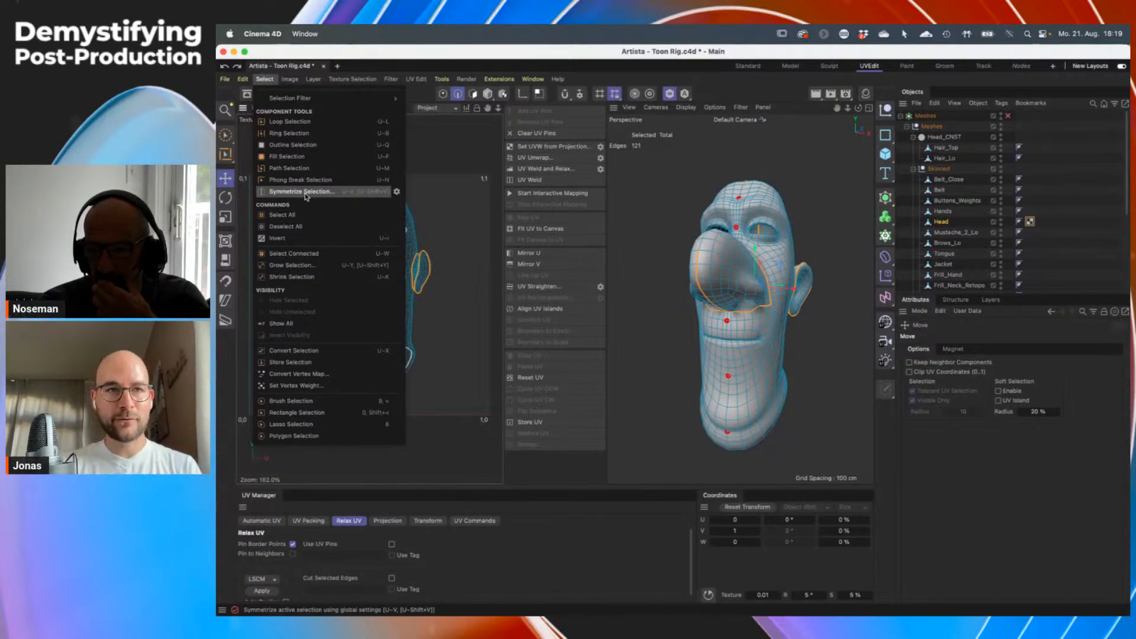
{"action": "left_click", "coordinate": [302, 192]}
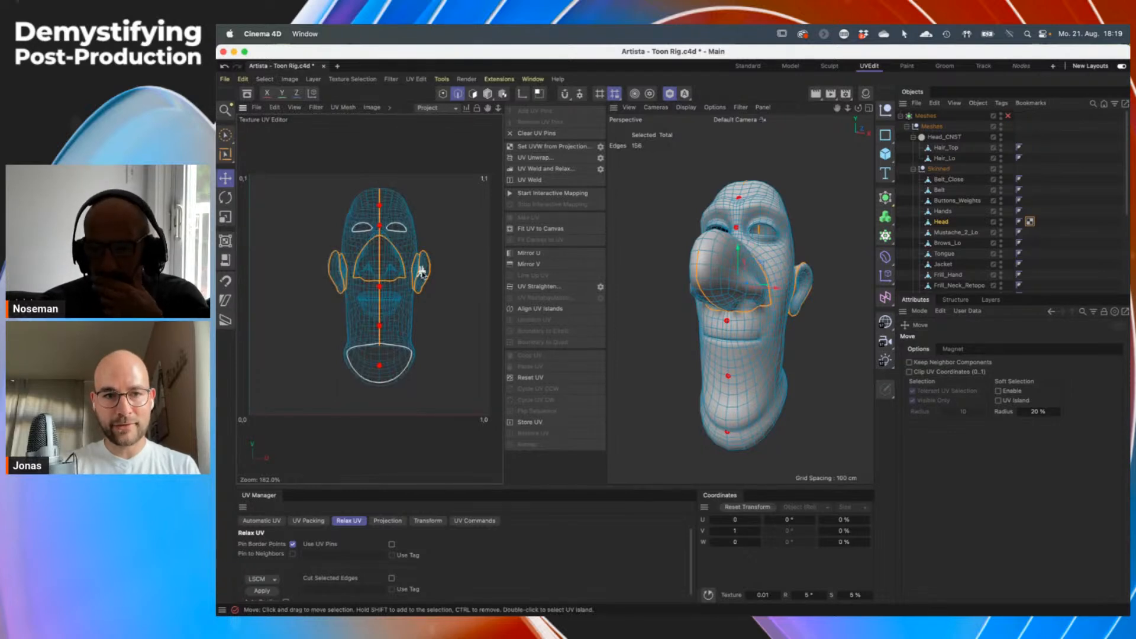
{"action": "left_click_drag", "start_coordinate": [607, 305], "coordinate": [676, 317], "text": "alt"}
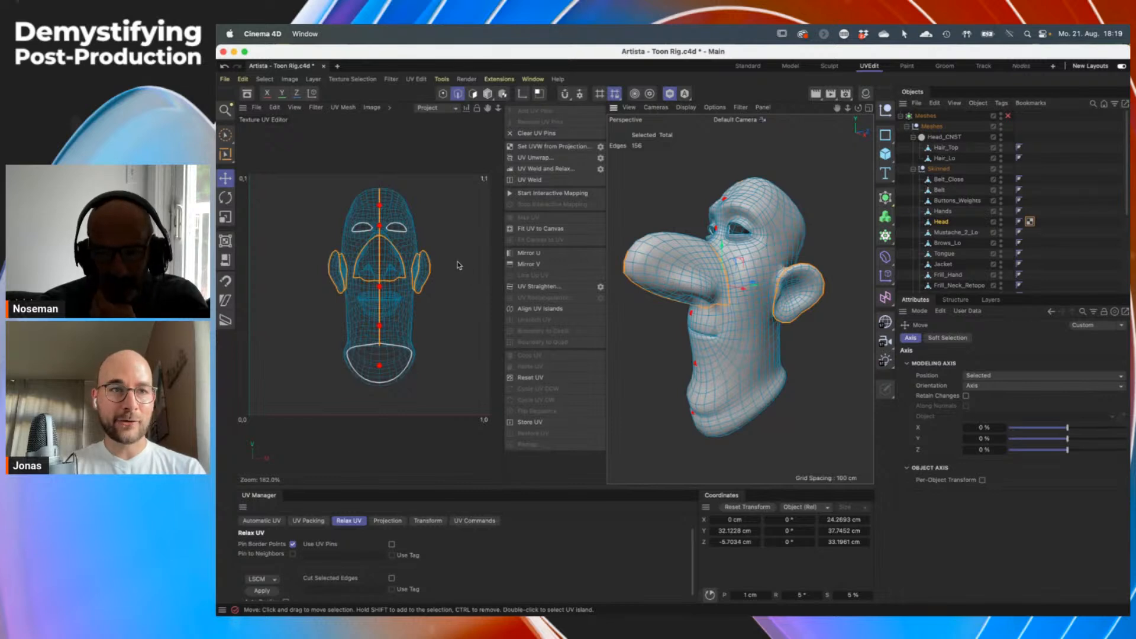
{"action": "left_click", "coordinate": [549, 158]}
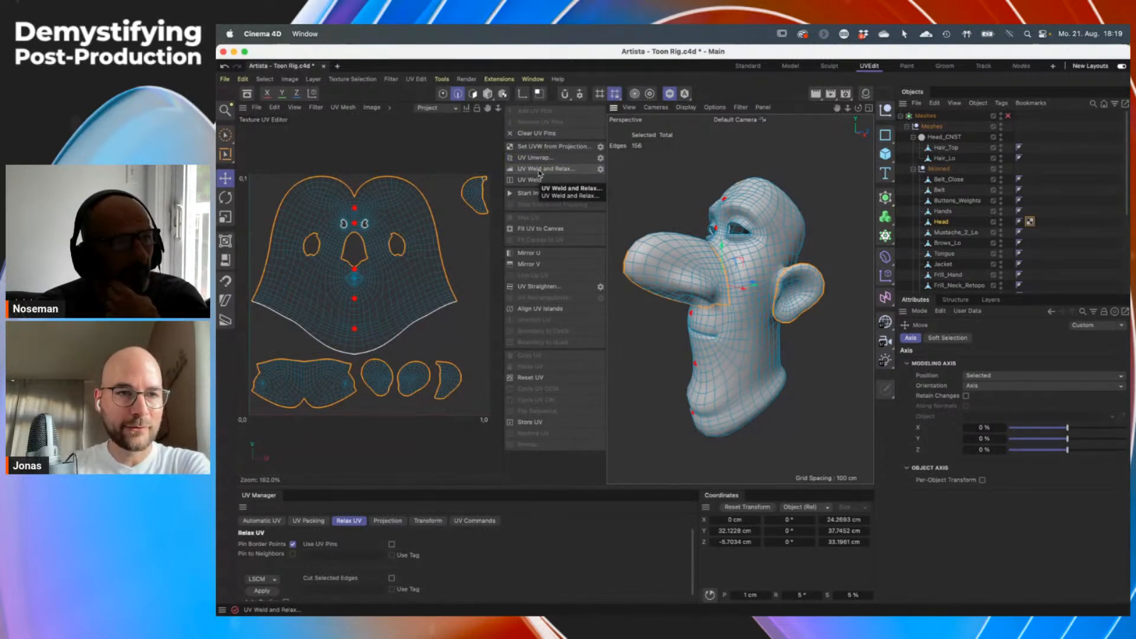
Examine the dense mouth area in the unwrapped UVs and view the head model from below
{"action": "scroll", "coordinate": [353, 238], "scroll_direction": "up", "scroll_amount": 1}
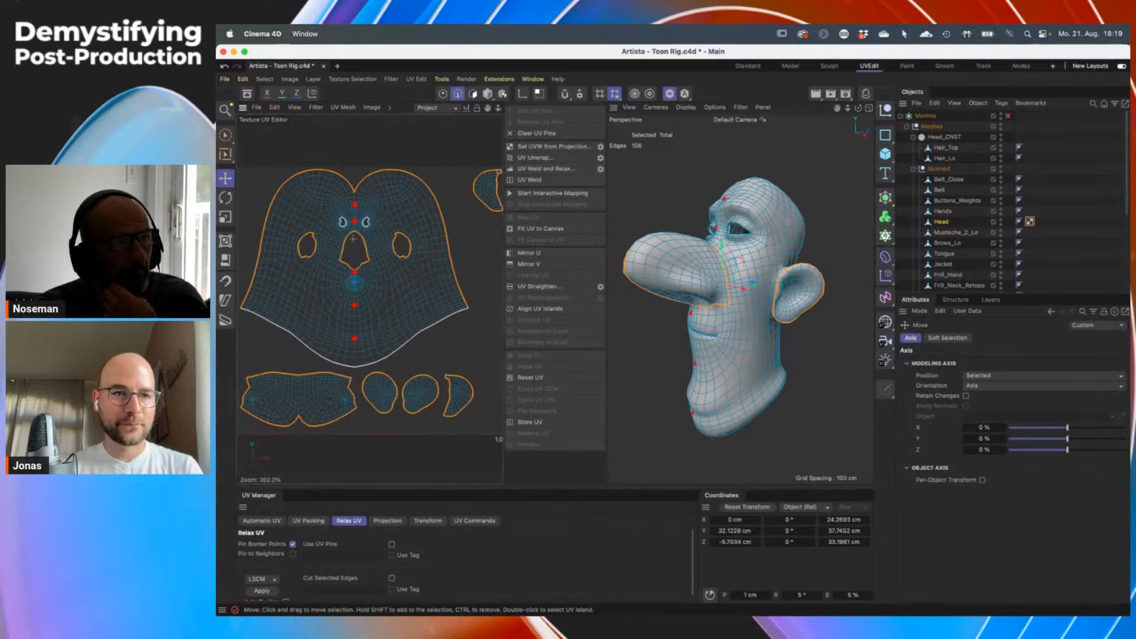
{"action": "scroll", "coordinate": [353, 239], "scroll_direction": "up", "scroll_amount": 5}
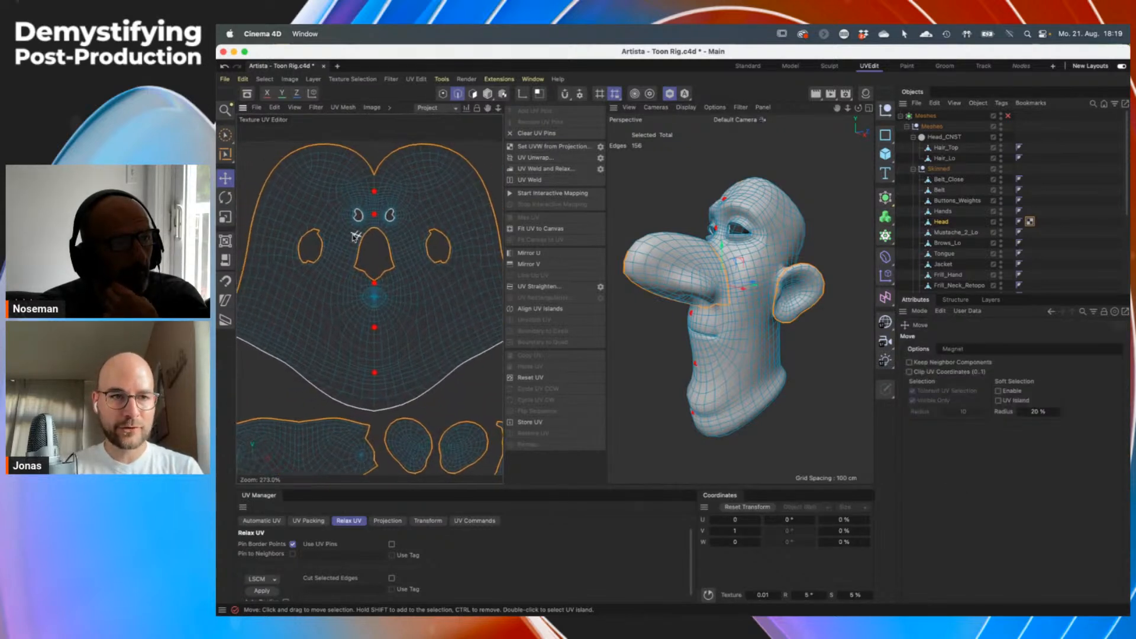
{"action": "scroll", "coordinate": [372, 283], "scroll_direction": "up", "scroll_amount": 6}
{"action": "scroll", "coordinate": [371, 283], "scroll_direction": "up", "scroll_amount": 7}
{"action": "scroll", "coordinate": [371, 283], "scroll_direction": "up", "scroll_amount": 2}
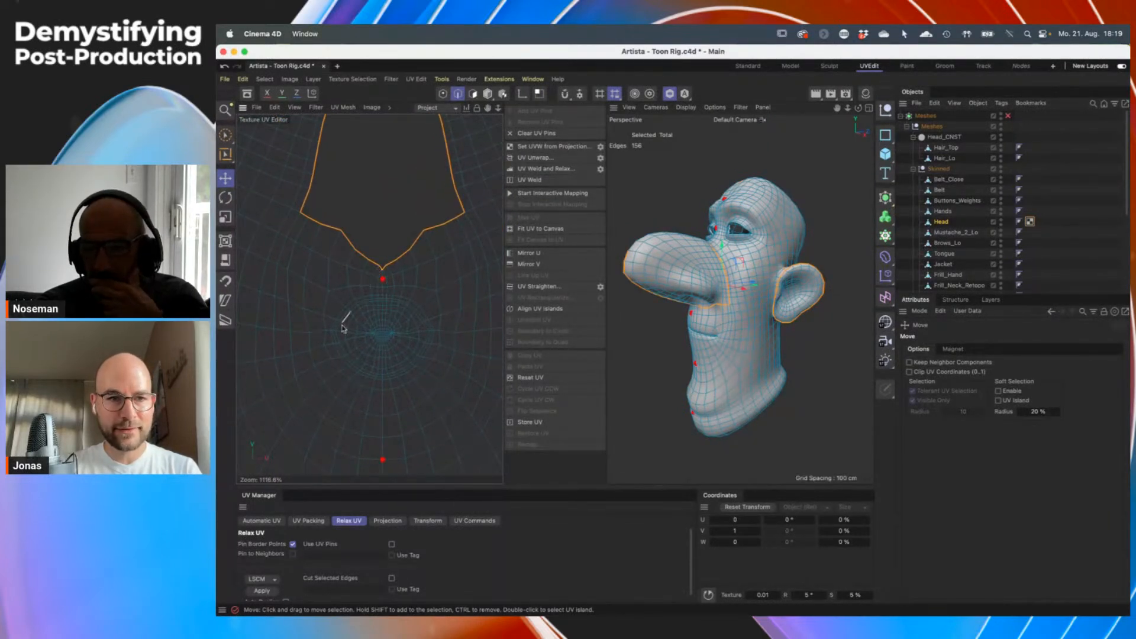
{"action": "left_click_drag", "start_coordinate": [723, 362], "coordinate": [727, 300], "text": "alt"}
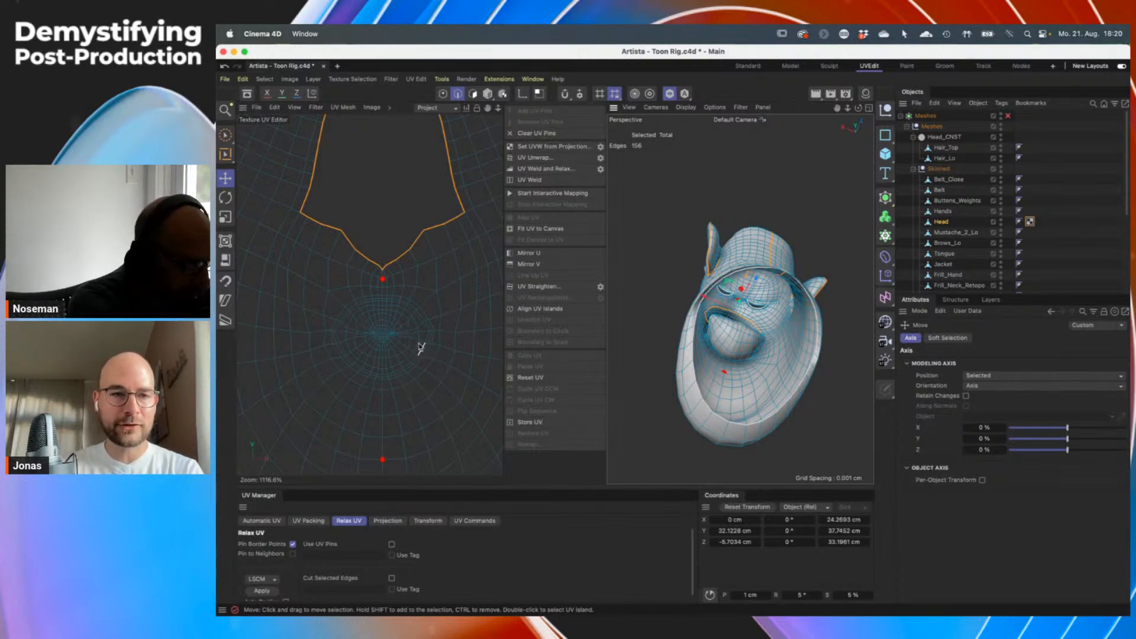
Loop-select the edge ring around the mouth interior and the horizontal edge loop through its middle, and unwrap the head's UVs
{"action": "key", "text": "u"}
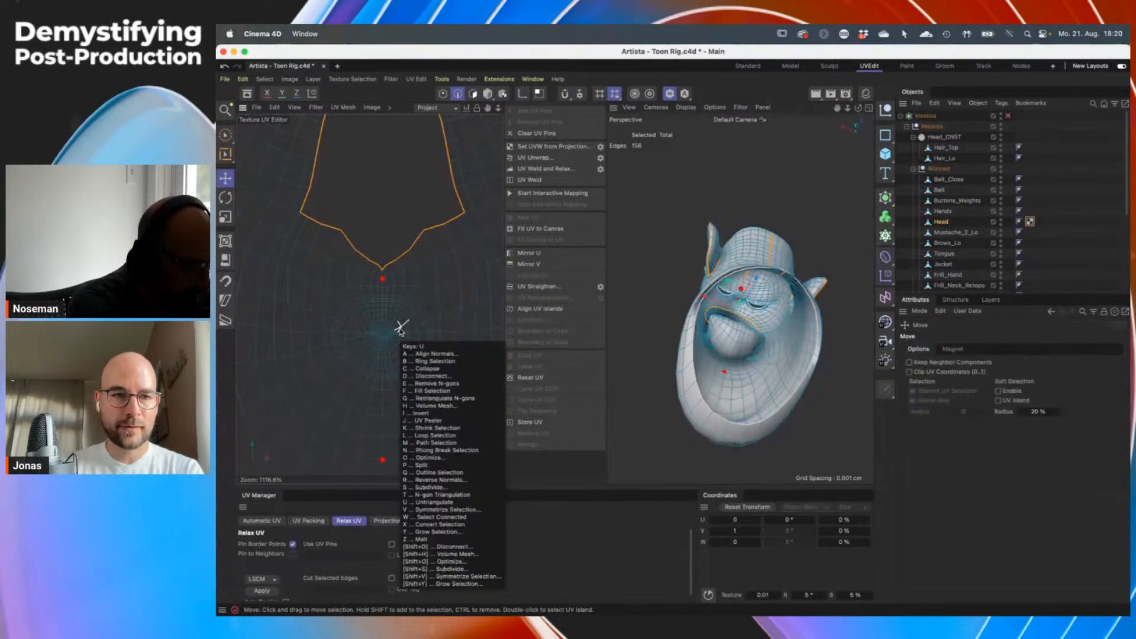
{"action": "key", "text": "l"}
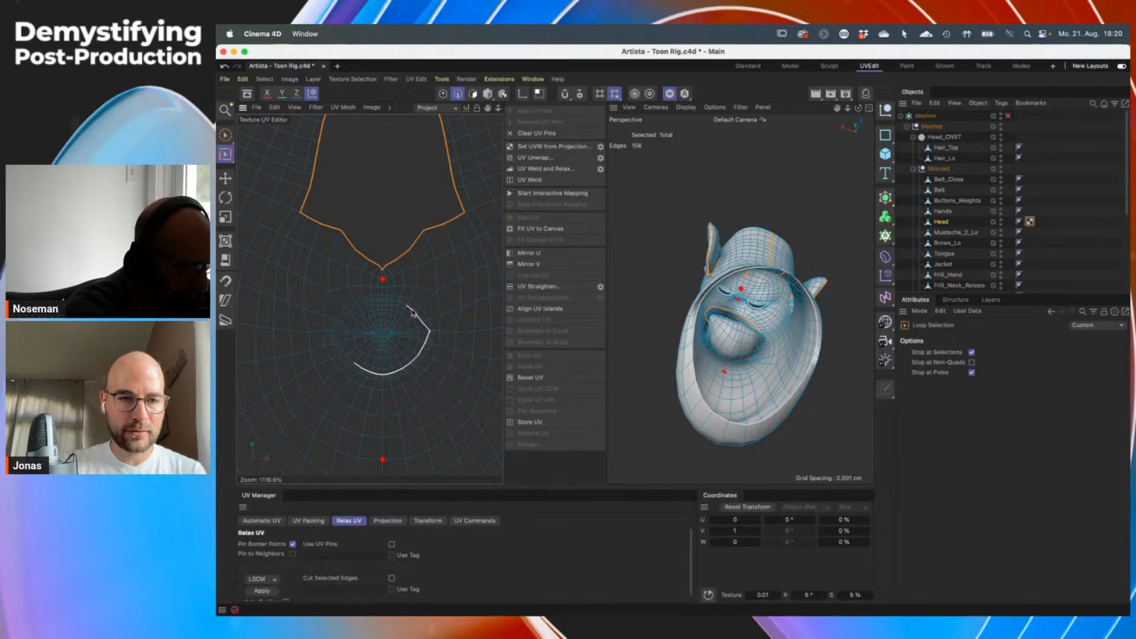
{"action": "left_click", "coordinate": [408, 309]}
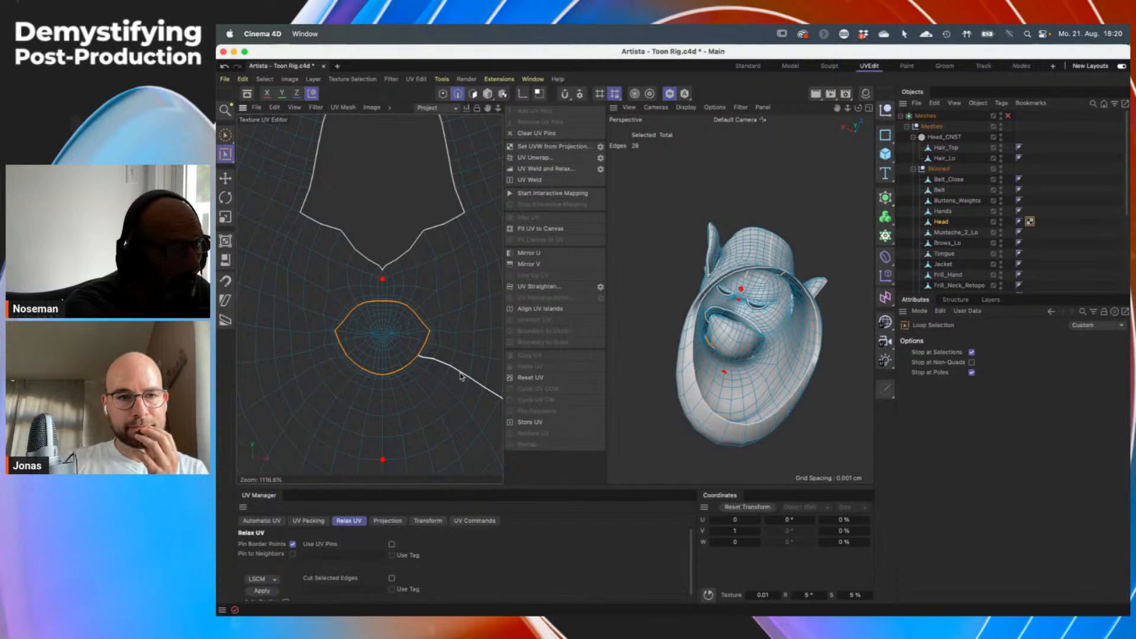
{"action": "left_click", "coordinate": [972, 373]}
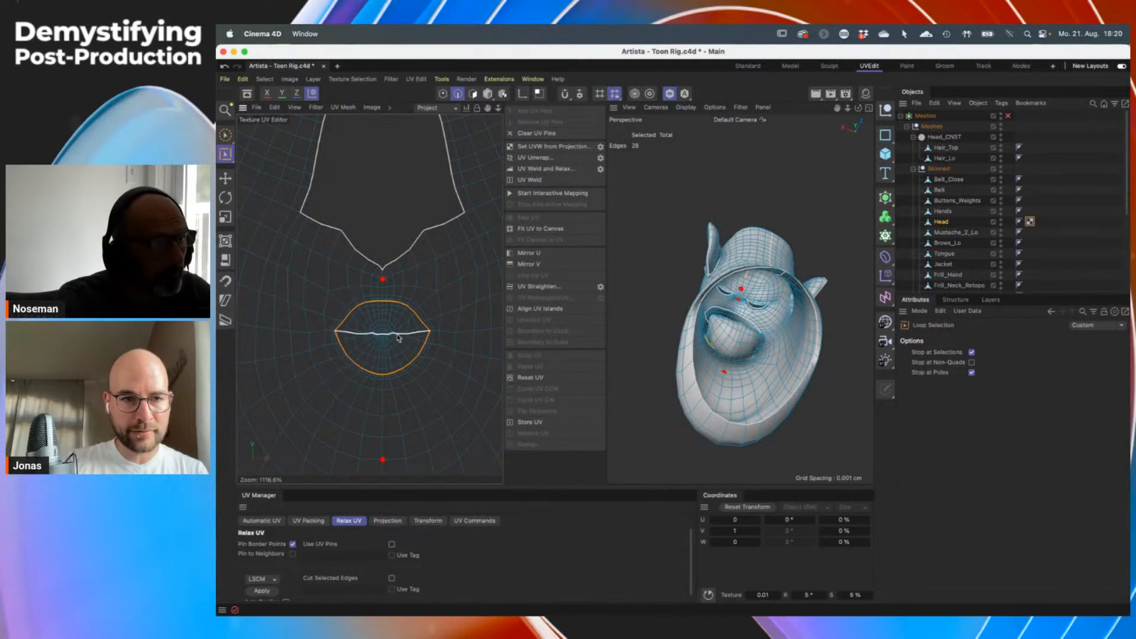
{"action": "left_click", "coordinate": [403, 336], "text": "shift"}
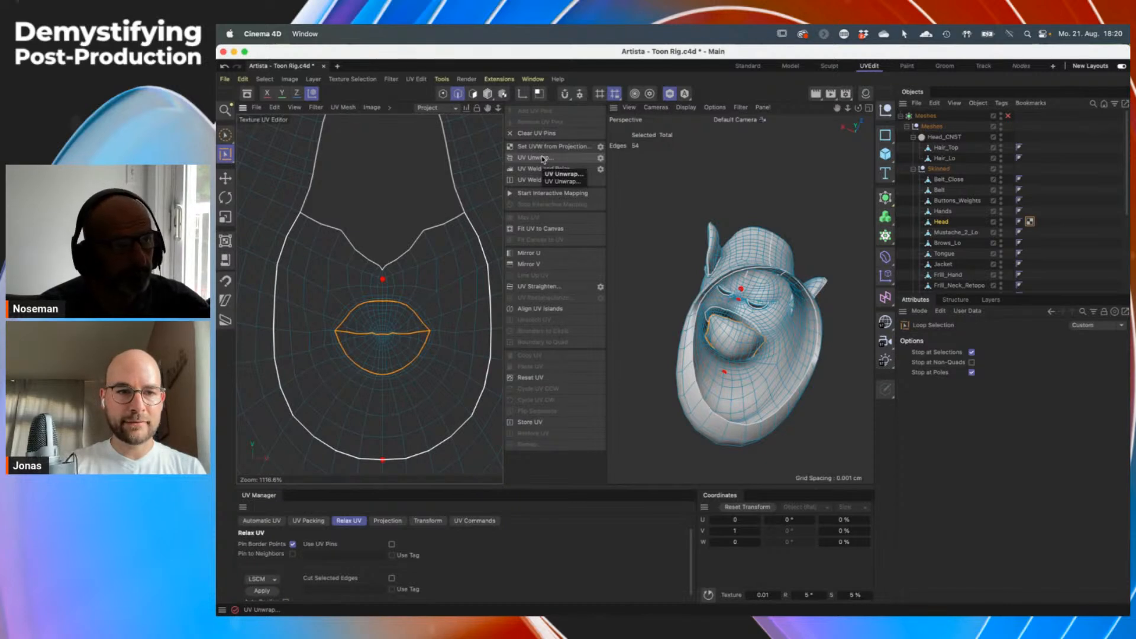
{"action": "left_click", "coordinate": [543, 159]}
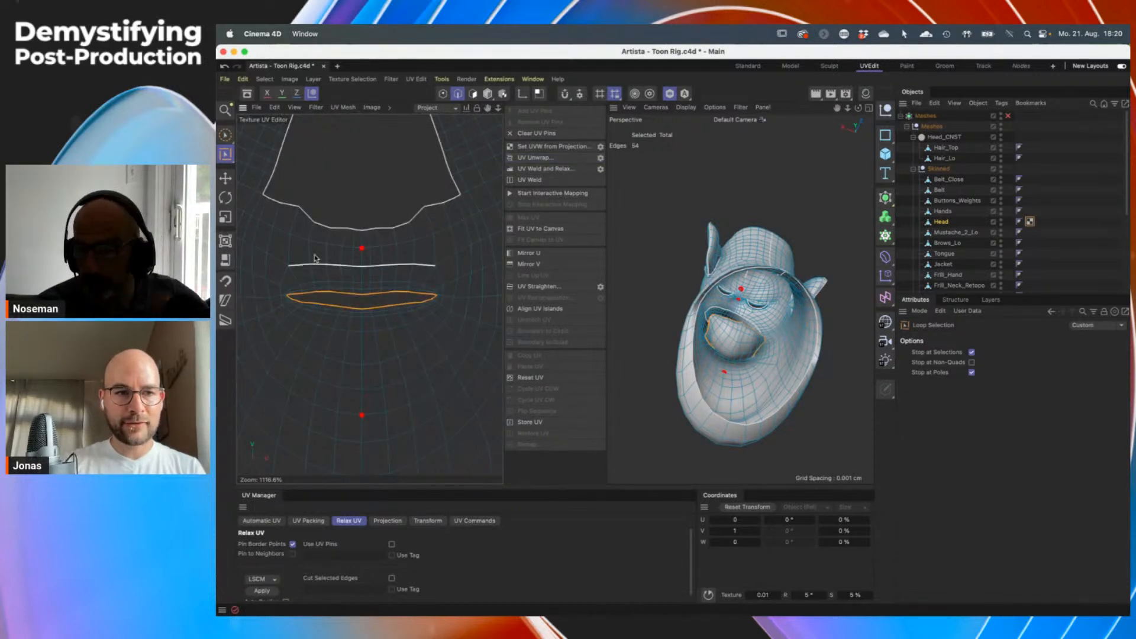
Examine the unwrapped face and separated mouth interior islands, and compare the mouth and nose openings with the front of the head model
{"action": "scroll", "coordinate": [372, 312], "scroll_direction": "down", "scroll_amount": 7}
{"action": "scroll", "coordinate": [370, 308], "scroll_direction": "down", "scroll_amount": 1}
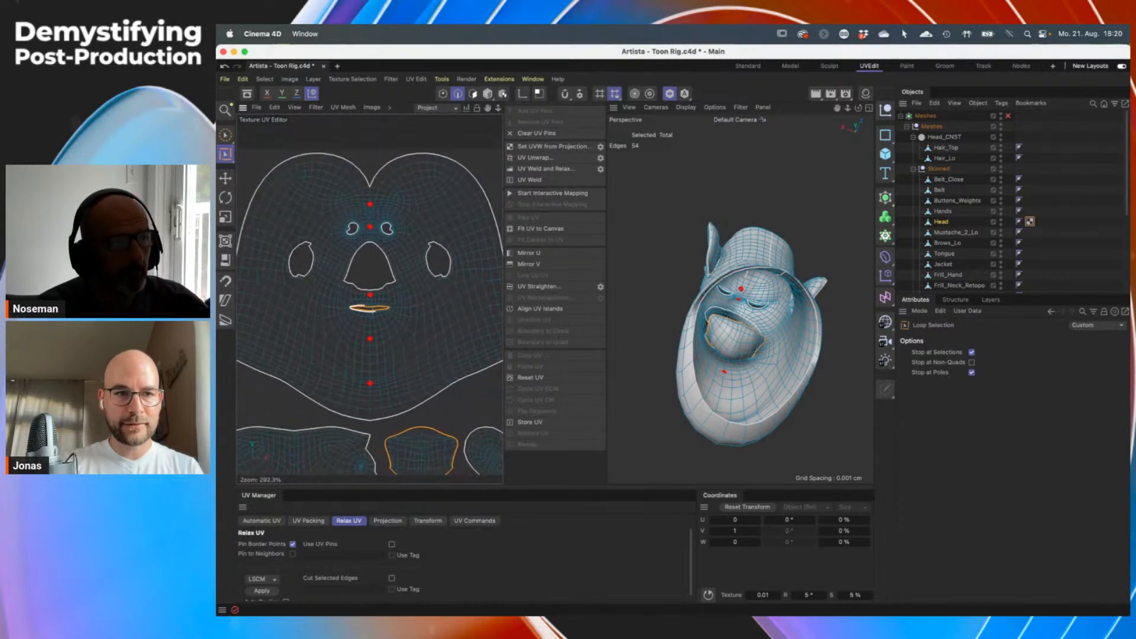
{"action": "scroll", "coordinate": [370, 308], "scroll_direction": "down", "scroll_amount": 2}
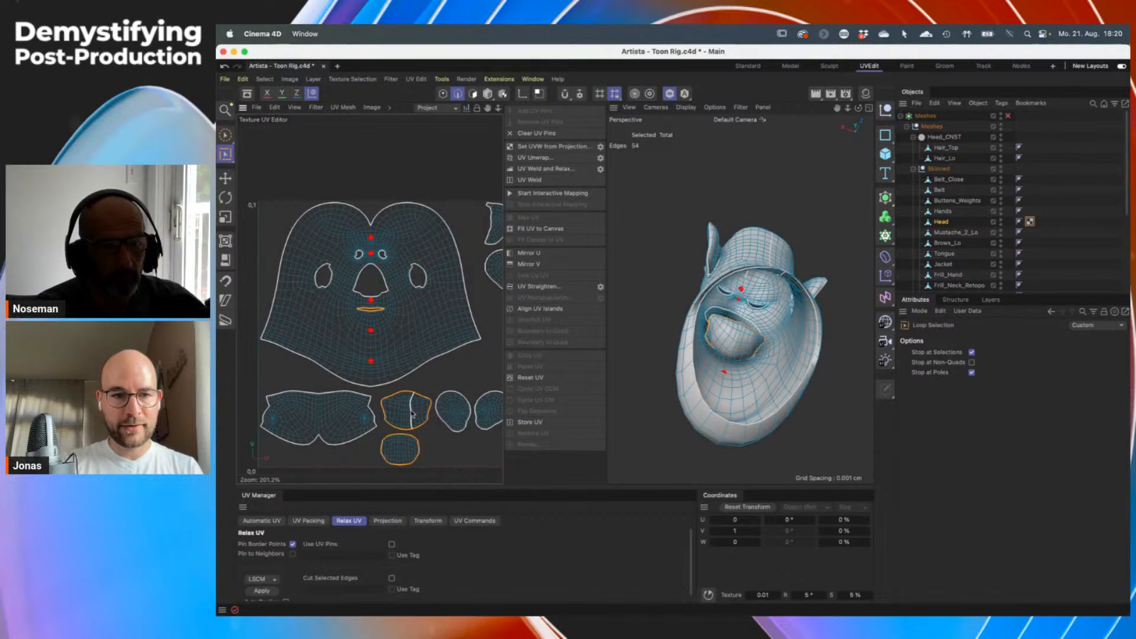
{"action": "scroll", "coordinate": [382, 319], "scroll_direction": "up", "scroll_amount": 3}
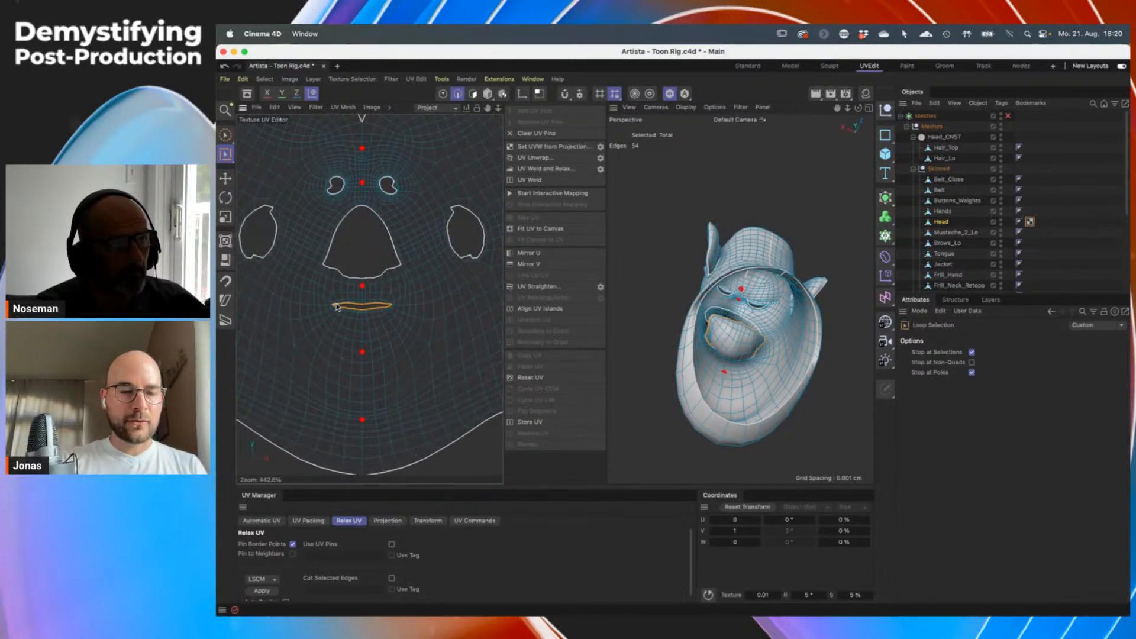
{"action": "scroll", "coordinate": [364, 303], "scroll_direction": "up", "scroll_amount": 2}
{"action": "scroll", "coordinate": [351, 207], "scroll_direction": "down", "scroll_amount": 2}
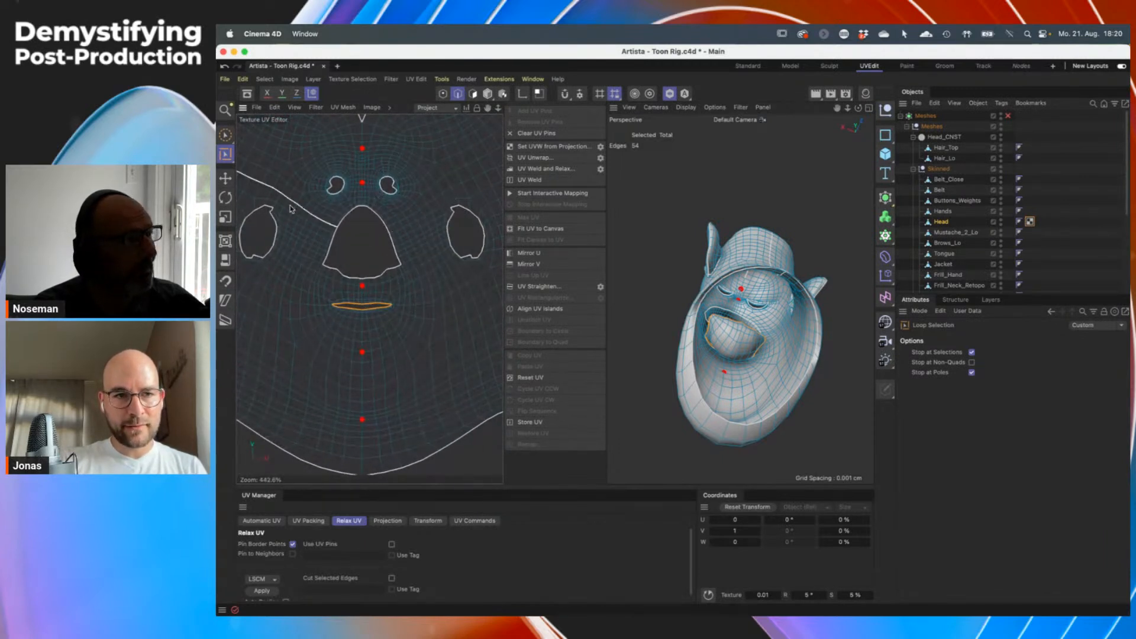
{"action": "left_click_drag", "start_coordinate": [742, 296], "coordinate": [865, 374], "text": "alt"}
{"action": "left_click_drag", "start_coordinate": [647, 198], "coordinate": [738, 284], "text": "alt"}
{"action": "right_click_drag", "start_coordinate": [675, 245], "coordinate": [640, 256], "text": "alt"}
{"action": "left_click_drag", "start_coordinate": [641, 255], "coordinate": [713, 279], "text": "alt"}
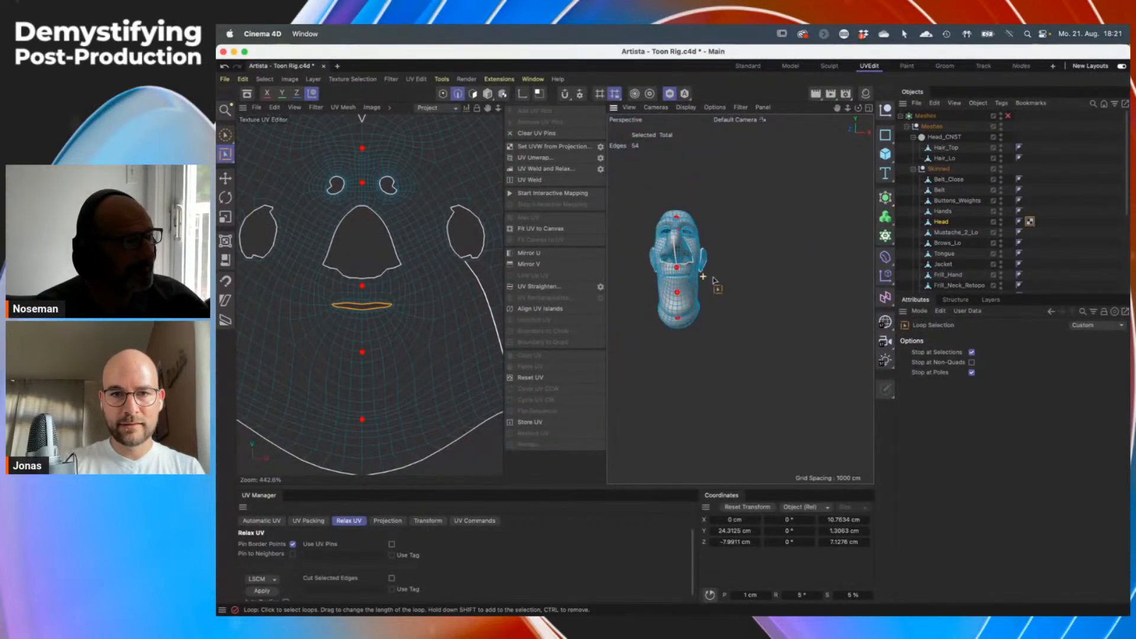
{"action": "scroll", "coordinate": [707, 281], "scroll_direction": "up", "scroll_amount": 3}
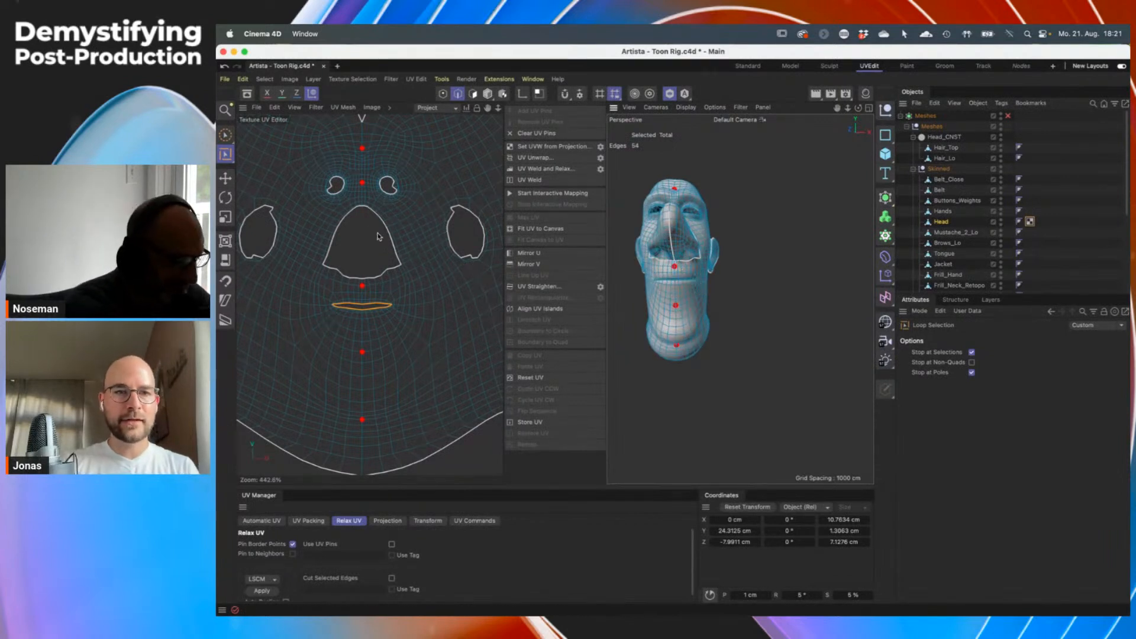
Remove the UV pin on the centre-line point between the nose opening and the lips, and return to edge mode
{"action": "left_click", "coordinate": [442, 94]}
{"action": "scroll", "coordinate": [362, 285], "scroll_direction": "up", "scroll_amount": 3}
{"action": "scroll", "coordinate": [361, 285], "scroll_direction": "up", "scroll_amount": 1}
{"action": "key", "text": "e"}
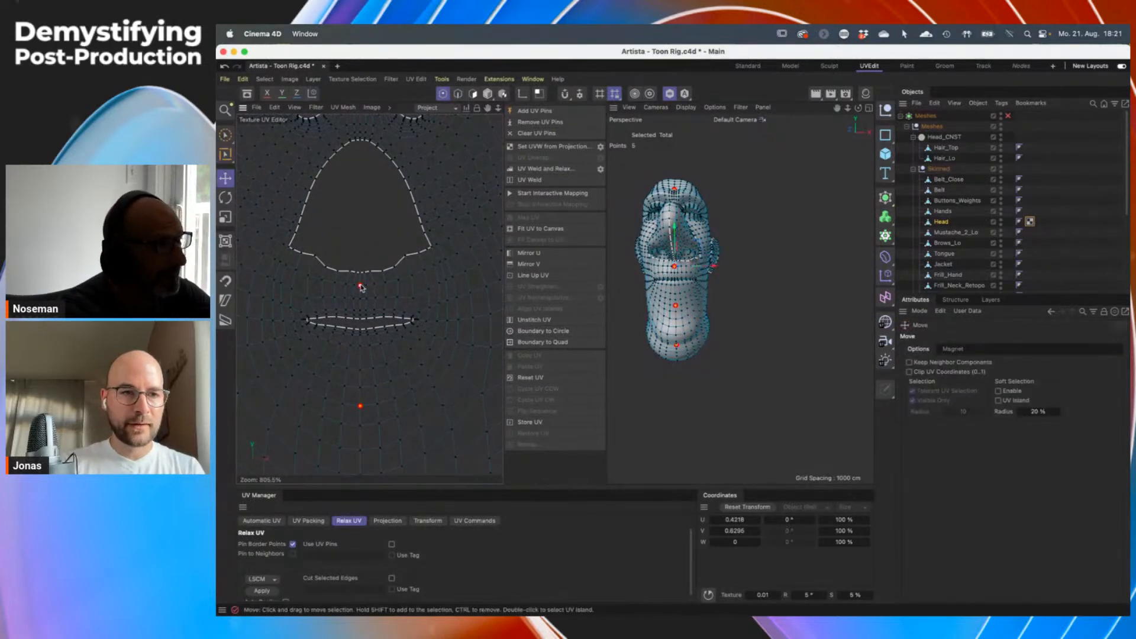
{"action": "left_click", "coordinate": [360, 287]}
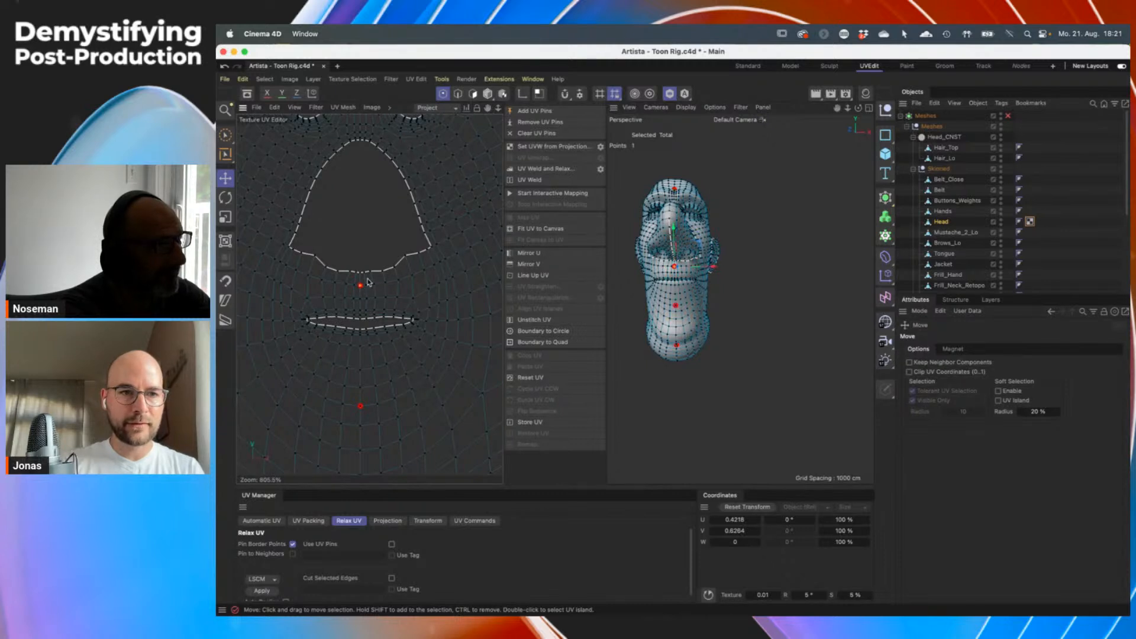
{"action": "left_click", "coordinate": [542, 123]}
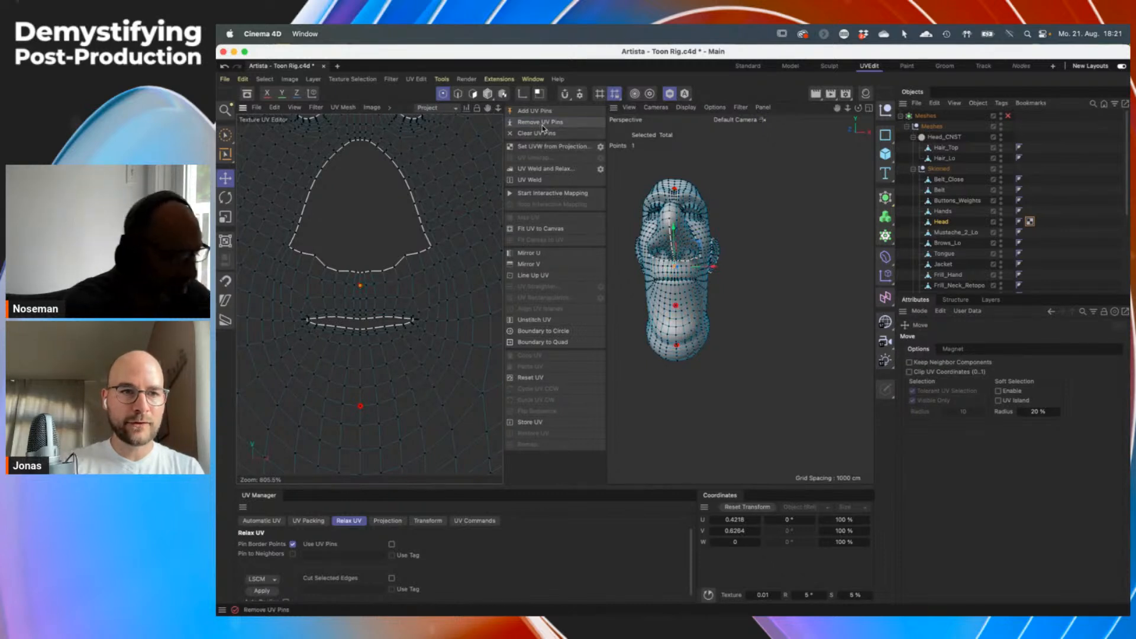
{"action": "left_click", "coordinate": [459, 94]}
Examine the stretching across all UV islands with Distortion shading and restore the Lines display
{"action": "scroll", "coordinate": [399, 249], "scroll_direction": "down", "scroll_amount": 6}
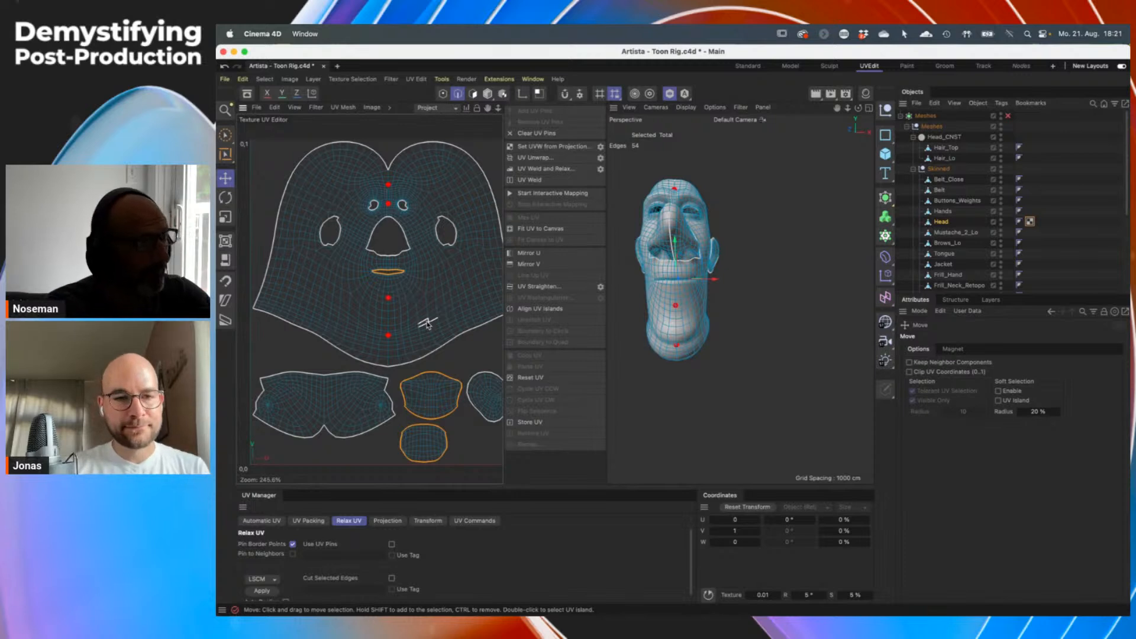
{"action": "scroll", "coordinate": [425, 324], "scroll_direction": "down", "scroll_amount": 5}
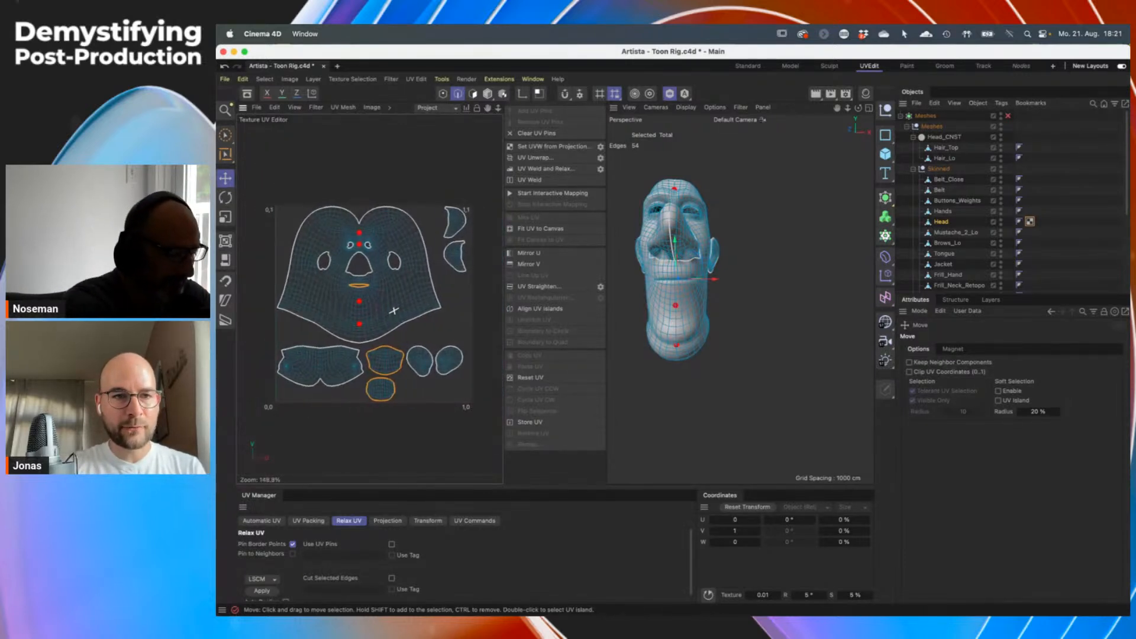
{"action": "scroll", "coordinate": [389, 305], "scroll_direction": "up", "scroll_amount": 2}
{"action": "scroll", "coordinate": [388, 303], "scroll_direction": "up", "scroll_amount": 1}
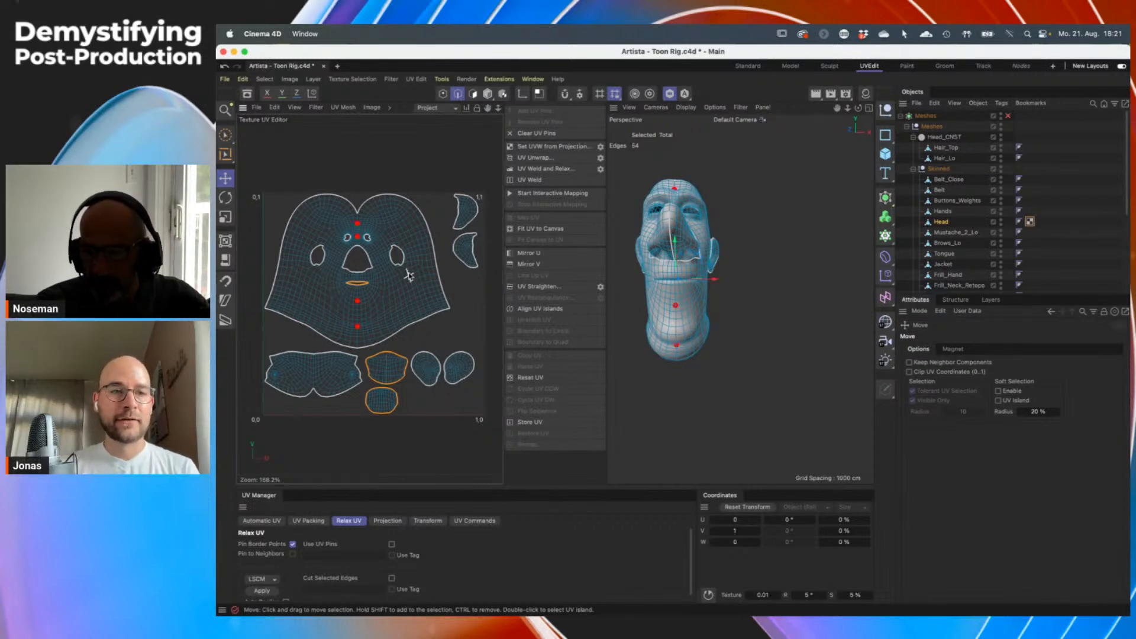
{"action": "left_click", "coordinate": [294, 108]}
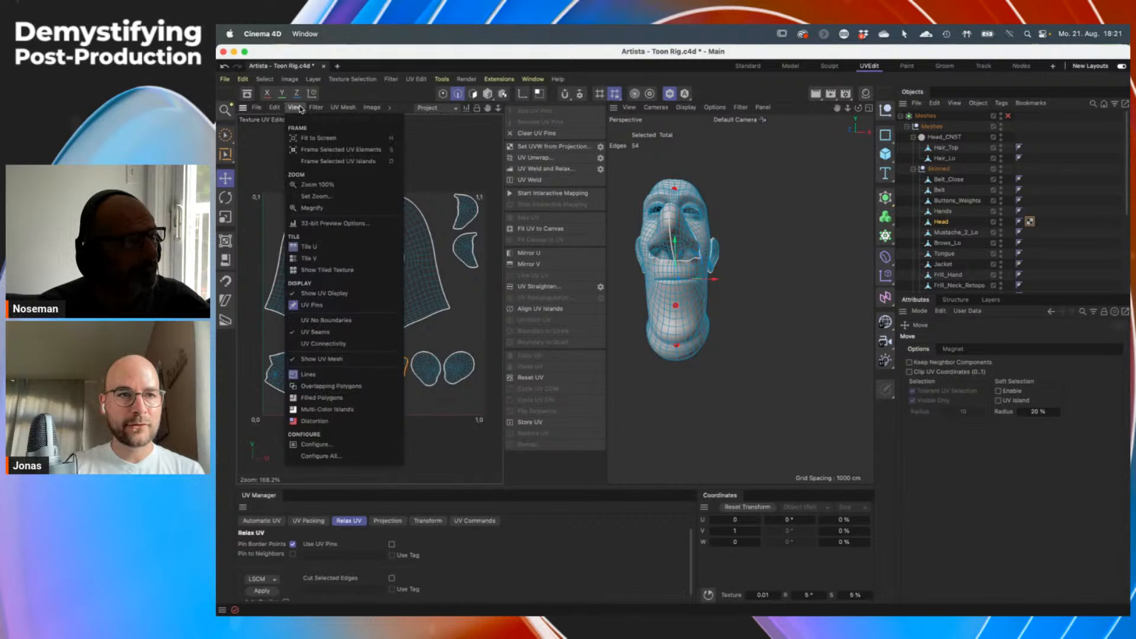
{"action": "left_click", "coordinate": [315, 421]}
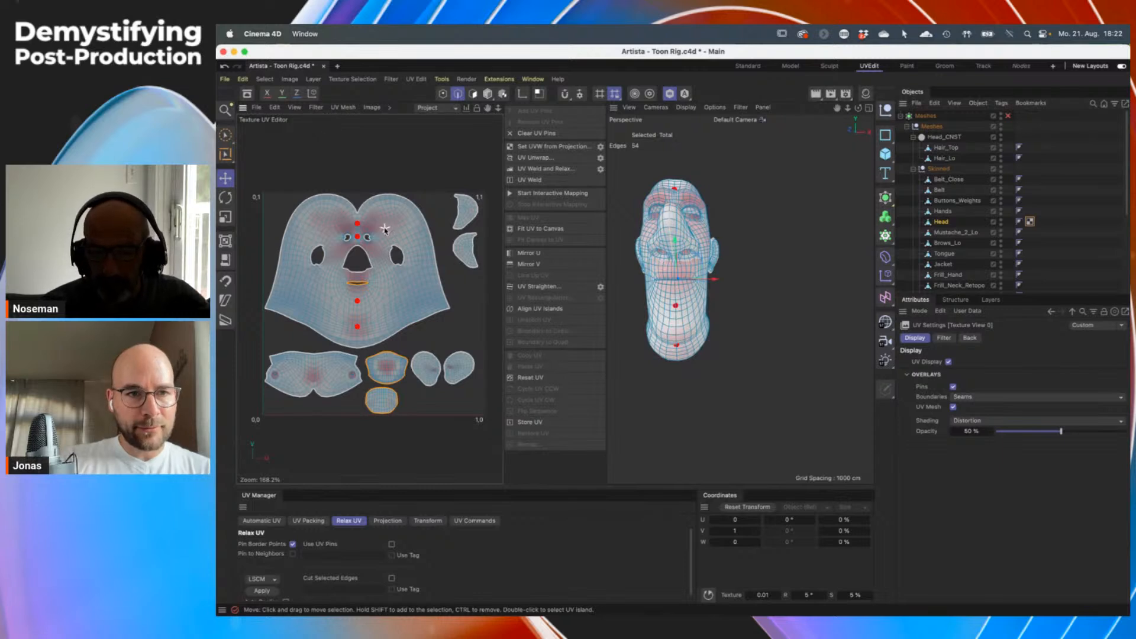
{"action": "scroll", "coordinate": [364, 228], "scroll_direction": "up", "scroll_amount": 5}
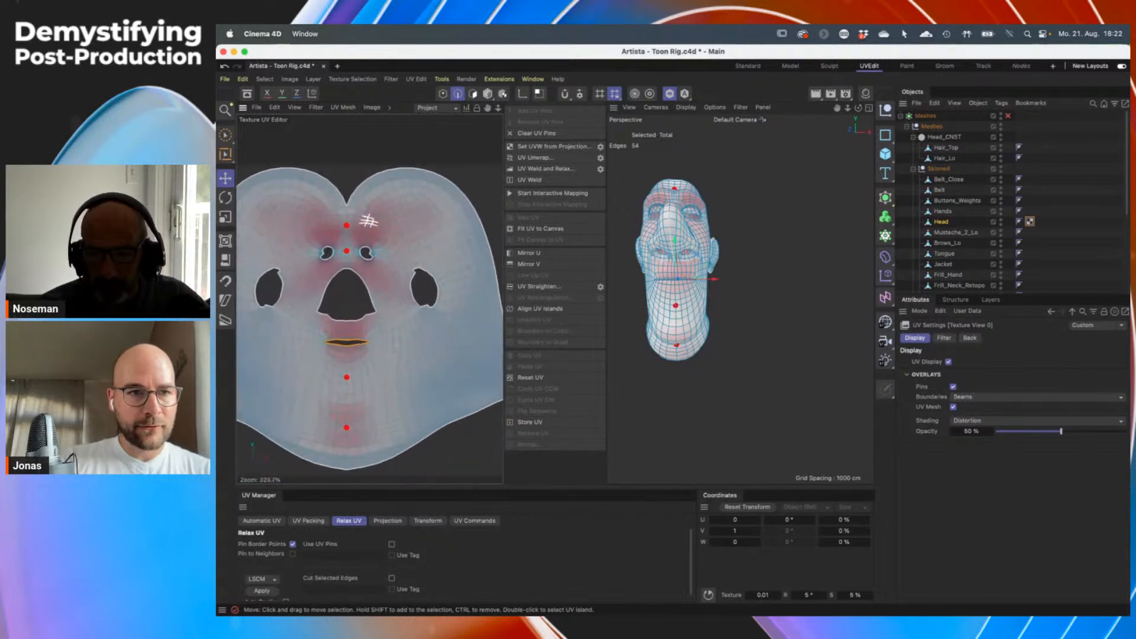
{"action": "left_click", "coordinate": [294, 108]}
{"action": "left_click", "coordinate": [307, 378]}
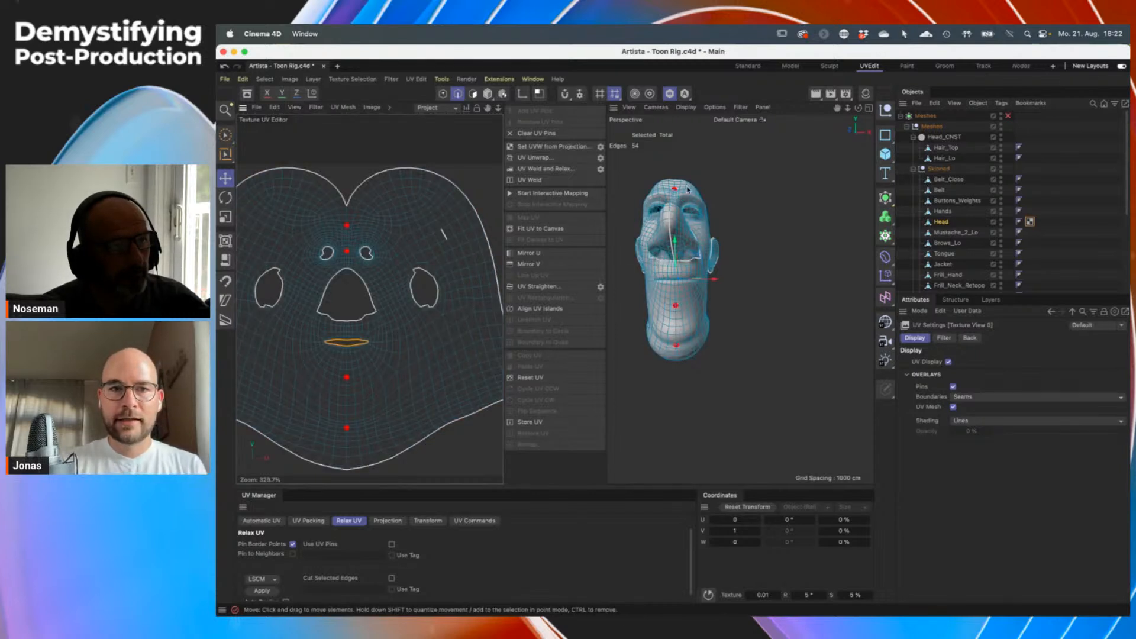
Clear all UV pins from the head and undo it
{"action": "left_click", "coordinate": [553, 133]}
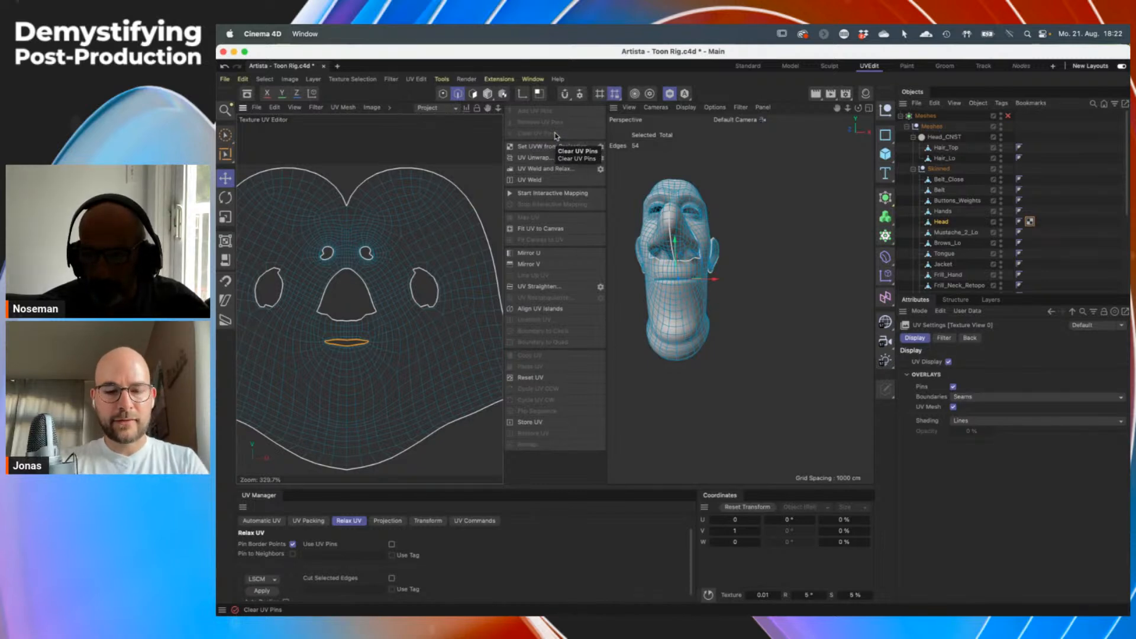
{"action": "key", "text": "super+z"}
Path-select a seam from the centre seam at the back of the skull along one side to the front of the head
{"action": "left_click_drag", "start_coordinate": [735, 212], "coordinate": [680, 241], "text": "alt"}
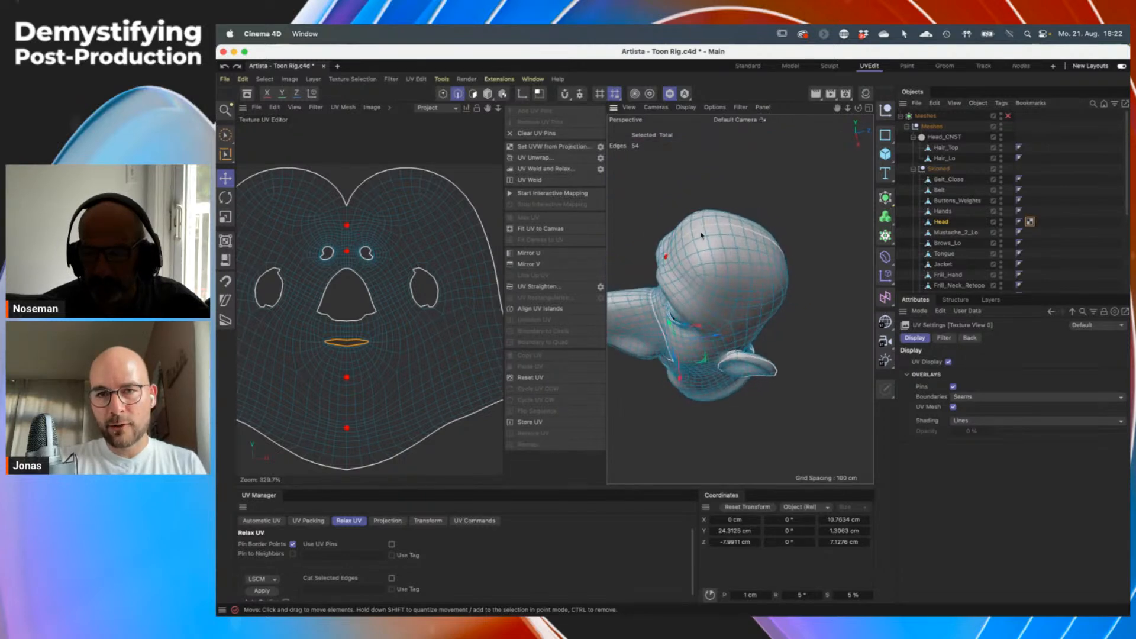
{"action": "left_click_drag", "start_coordinate": [782, 238], "coordinate": [710, 229], "text": "alt"}
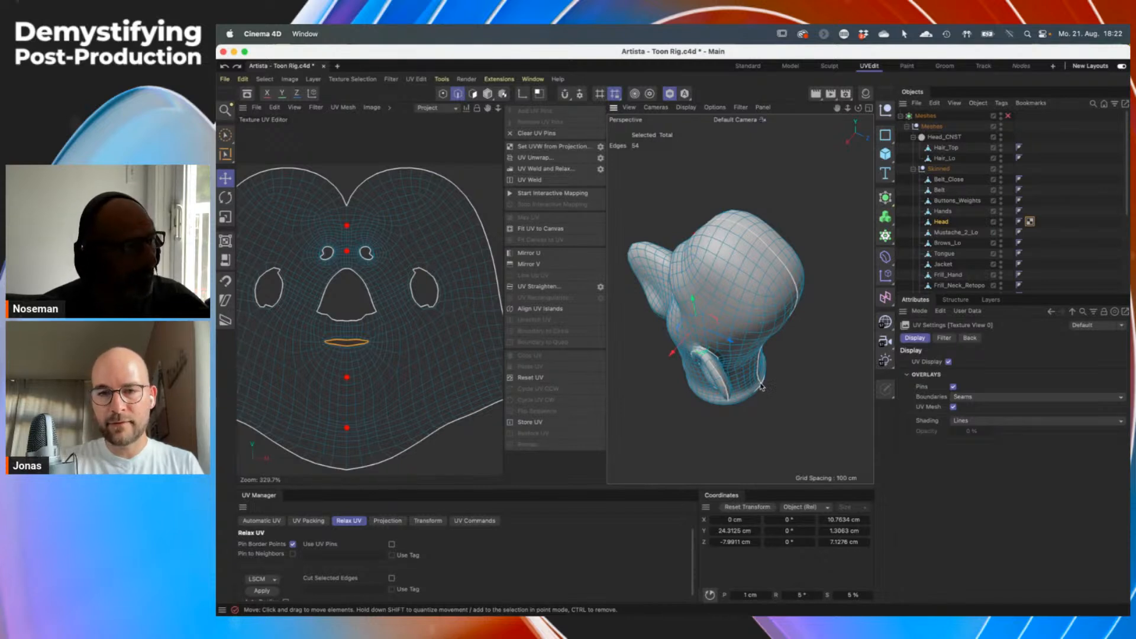
{"action": "left_click_drag", "start_coordinate": [754, 379], "coordinate": [677, 288], "text": "alt"}
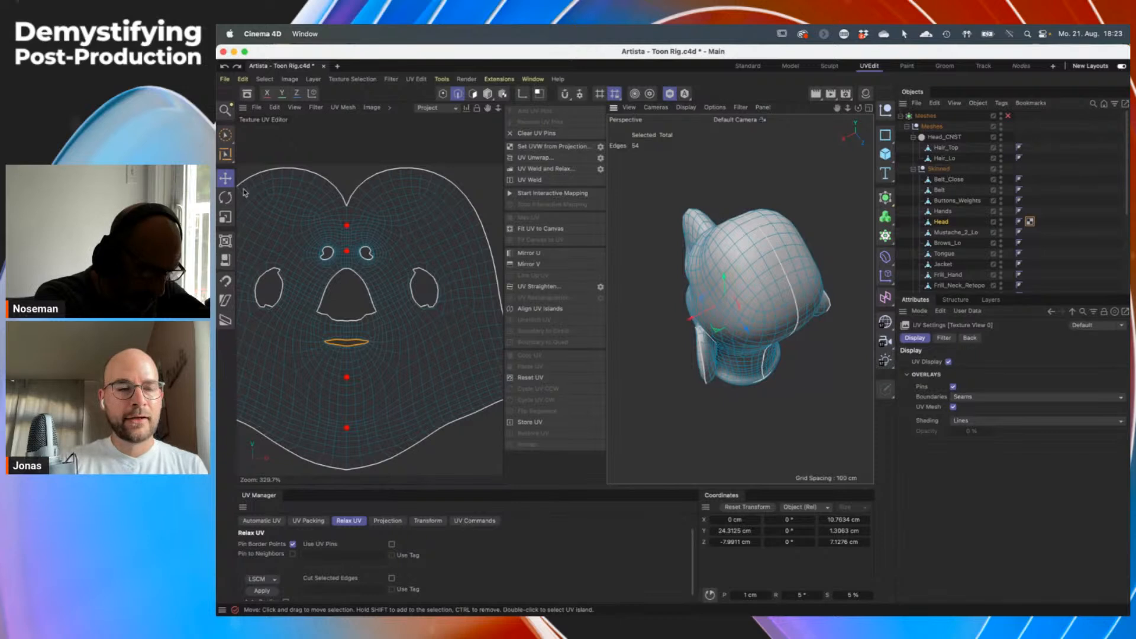
{"action": "left_click", "coordinate": [226, 154]}
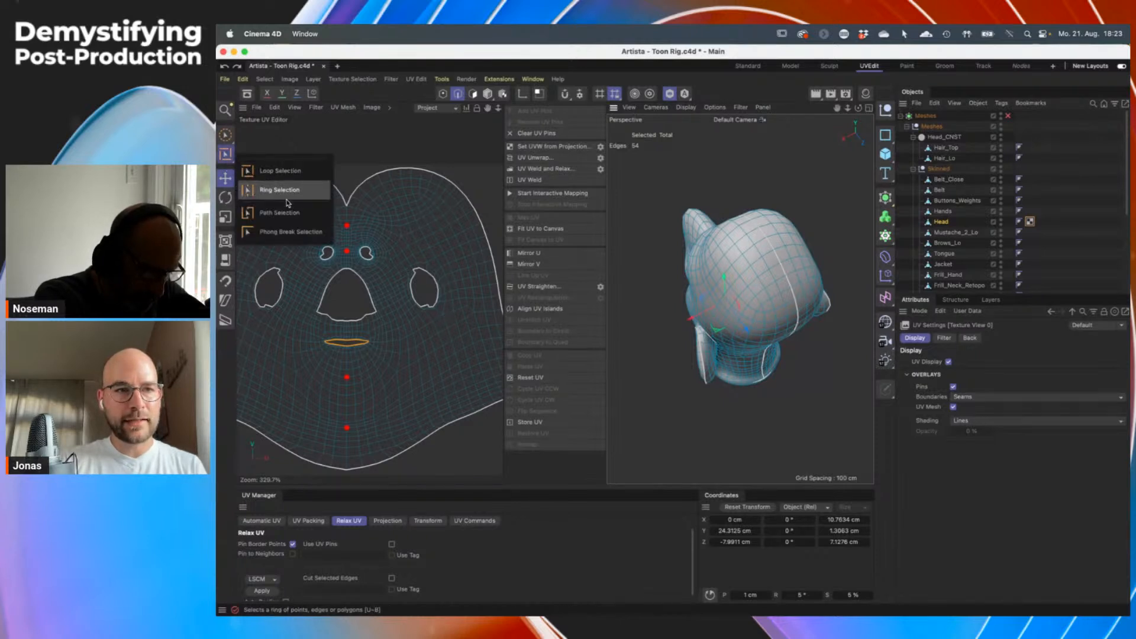
{"action": "left_click", "coordinate": [290, 213]}
{"action": "left_click_drag", "start_coordinate": [797, 305], "coordinate": [747, 309]}
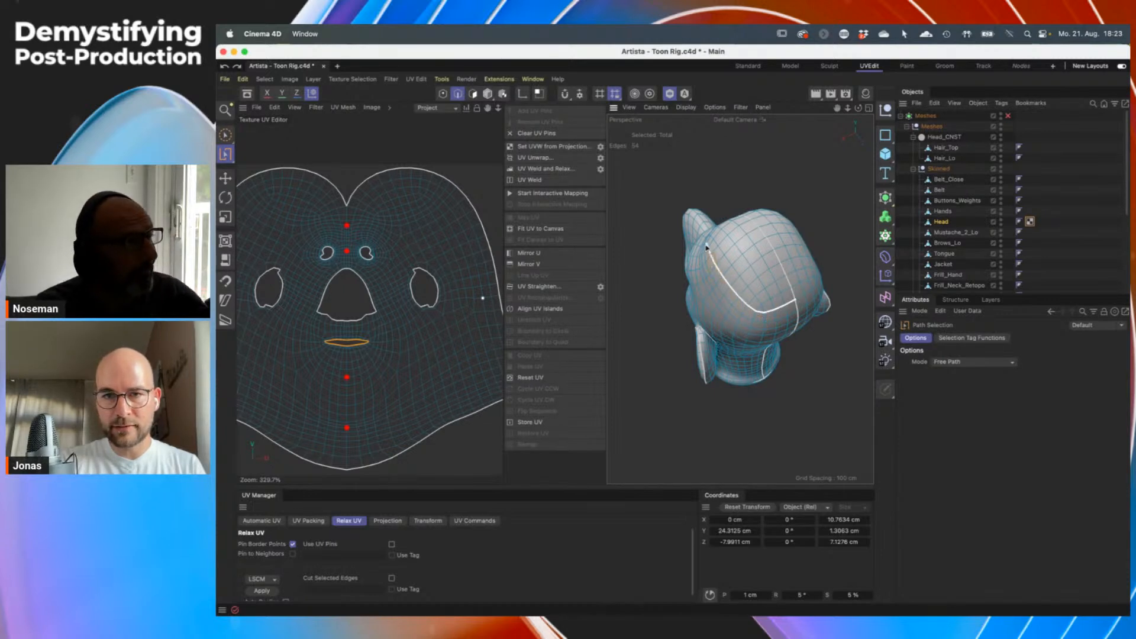
{"action": "left_click_drag", "start_coordinate": [707, 248], "coordinate": [708, 246]}
Symmetrize the skull path selection onto the other side of the head and unwrap the UVs with the new seams
{"action": "left_click_drag", "start_coordinate": [727, 307], "coordinate": [852, 311], "text": "alt"}
{"action": "left_click_drag", "start_coordinate": [695, 331], "coordinate": [731, 340], "text": "alt"}
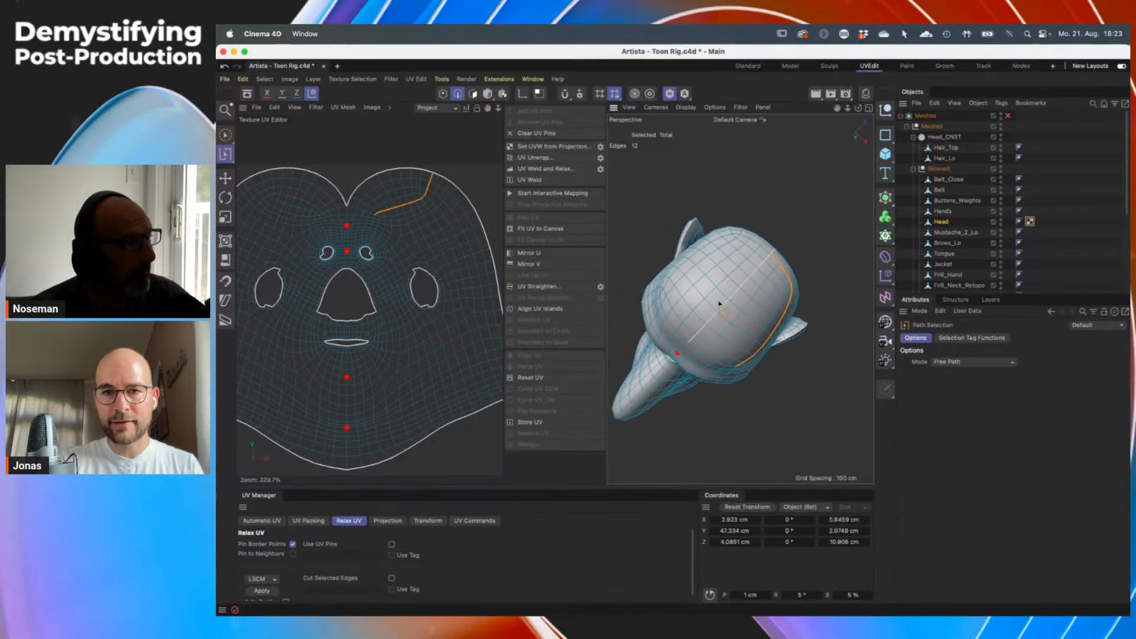
{"action": "key", "text": "u"}
{"action": "key", "text": "v"}
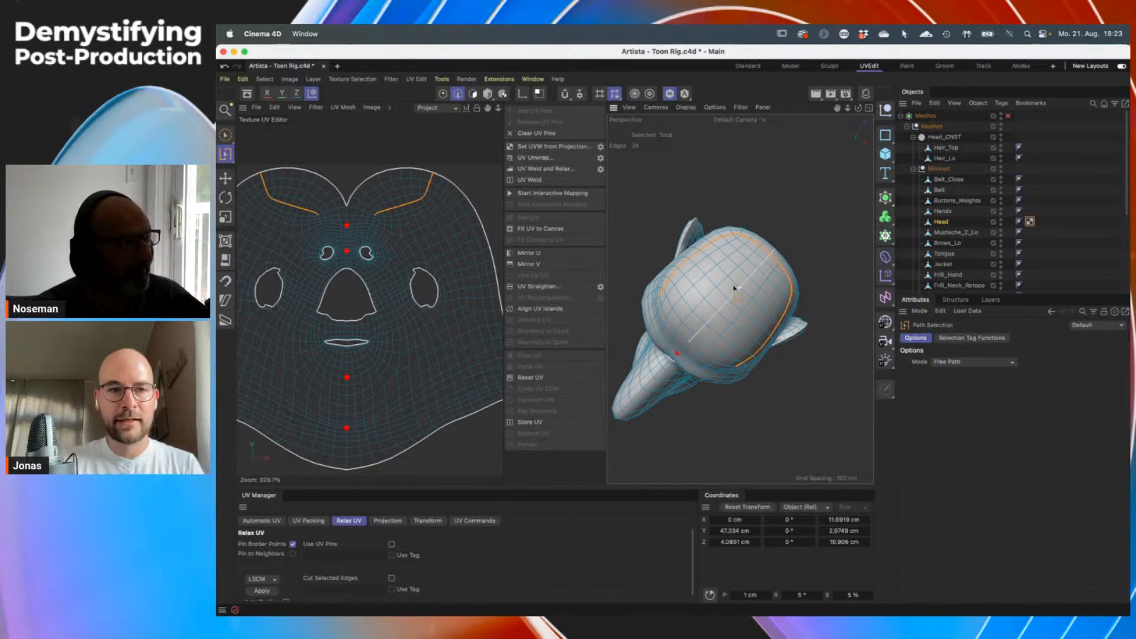
{"action": "left_click", "coordinate": [546, 159]}
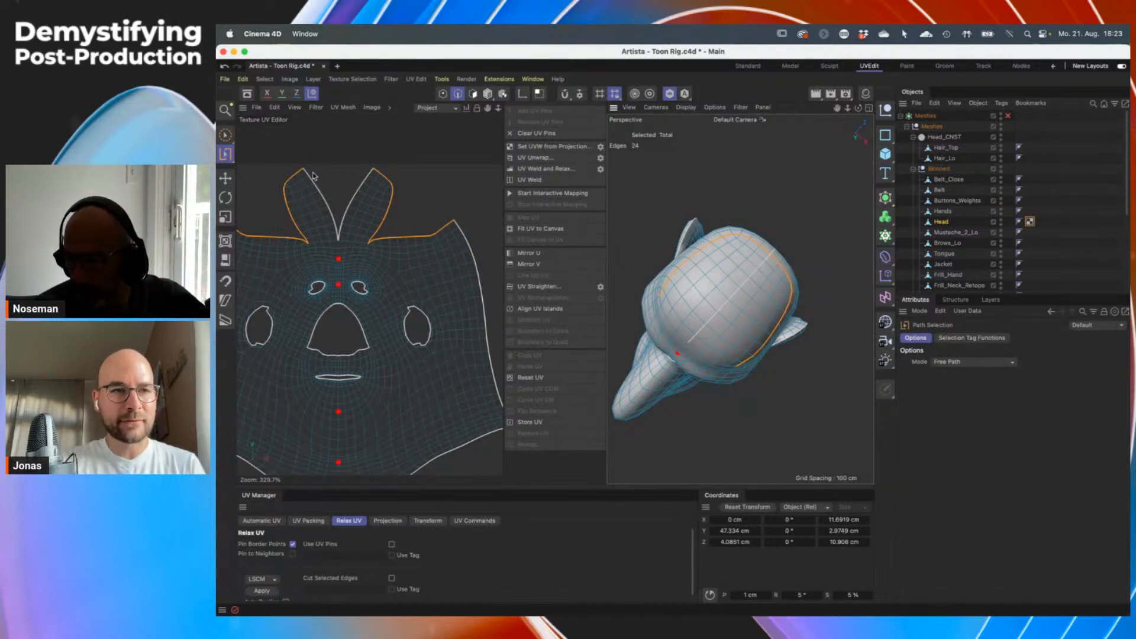
Select the centre-line seam edges running over the top of the skull between the two UV flaps
{"action": "key", "text": "e"}
{"action": "left_click", "coordinate": [693, 342]}
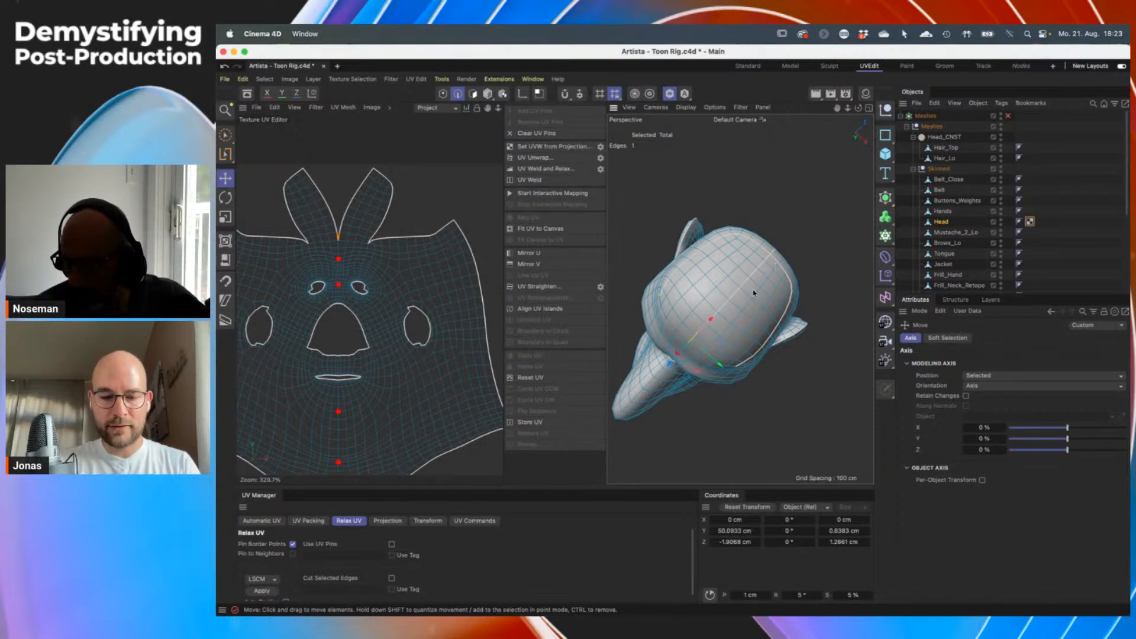
{"action": "double_click", "coordinate": [770, 258], "text": "shift"}
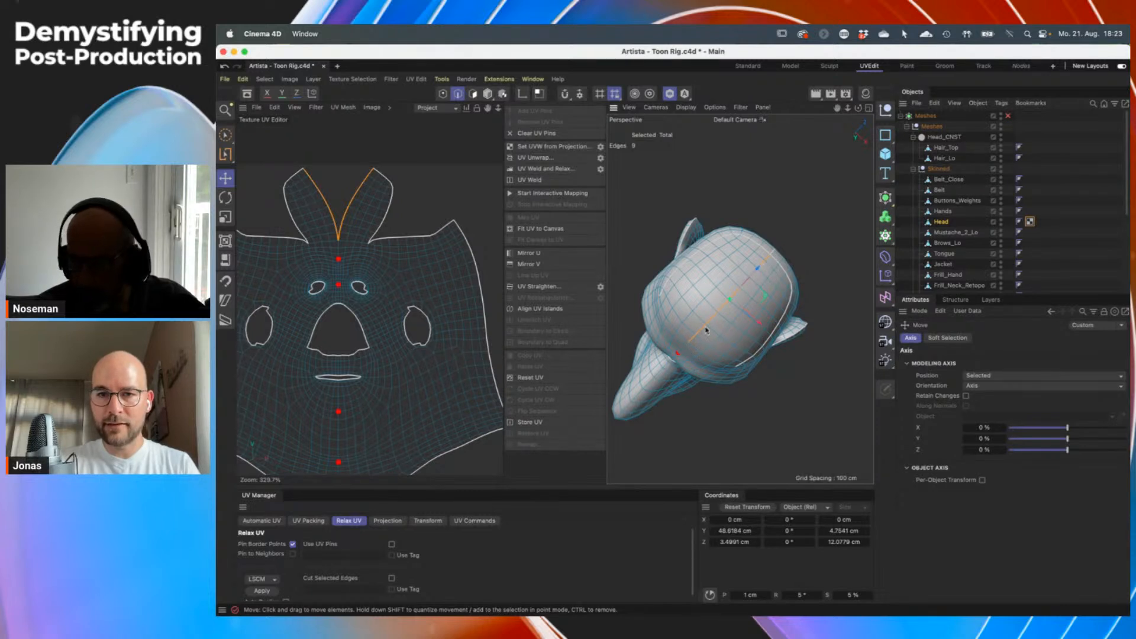
Try UV Weld on the selected centre seam to join the two skull flaps, and undo it
{"action": "left_click", "coordinate": [551, 180]}
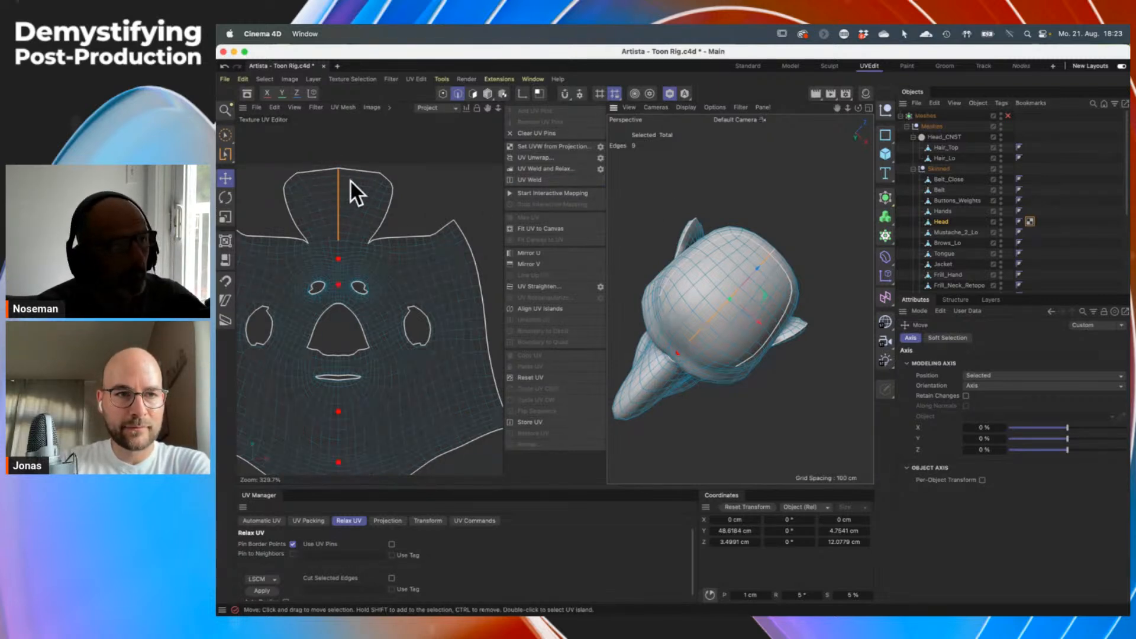
{"action": "key", "text": "super+z"}
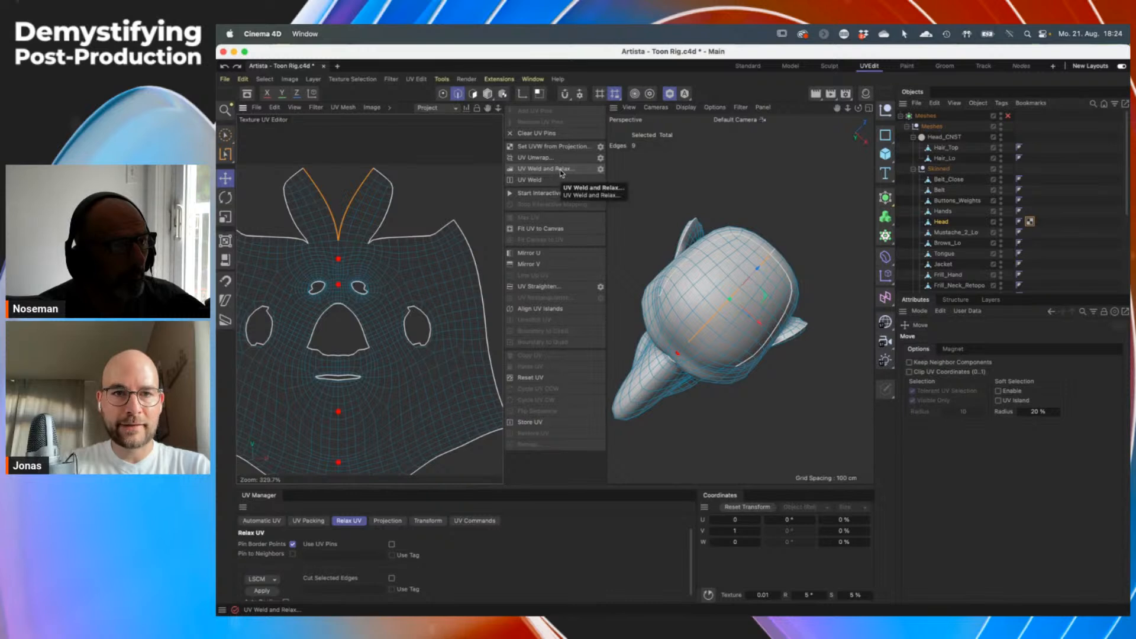
Join the two skull flaps along the selected centre seam with UV Weld and Relax
{"action": "left_click", "coordinate": [562, 171]}
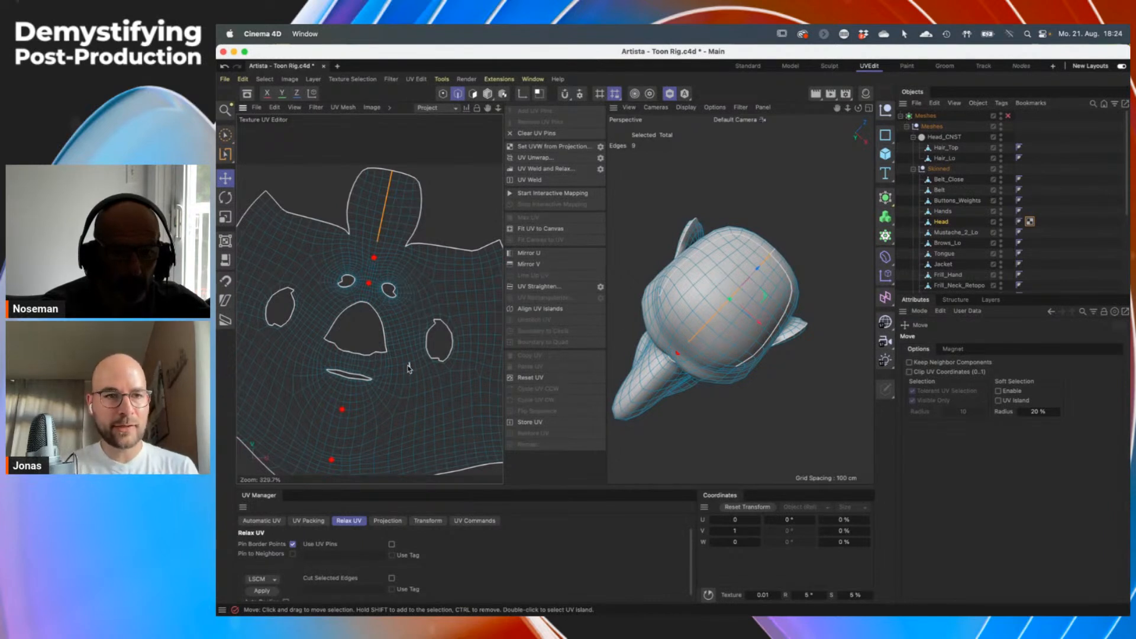
{"action": "scroll", "coordinate": [395, 370], "scroll_direction": "down", "scroll_amount": 1}
{"action": "scroll", "coordinate": [395, 370], "scroll_direction": "down", "scroll_amount": 2}
{"action": "scroll", "coordinate": [396, 370], "scroll_direction": "up", "scroll_amount": 4}
{"action": "scroll", "coordinate": [396, 370], "scroll_direction": "down", "scroll_amount": 1}
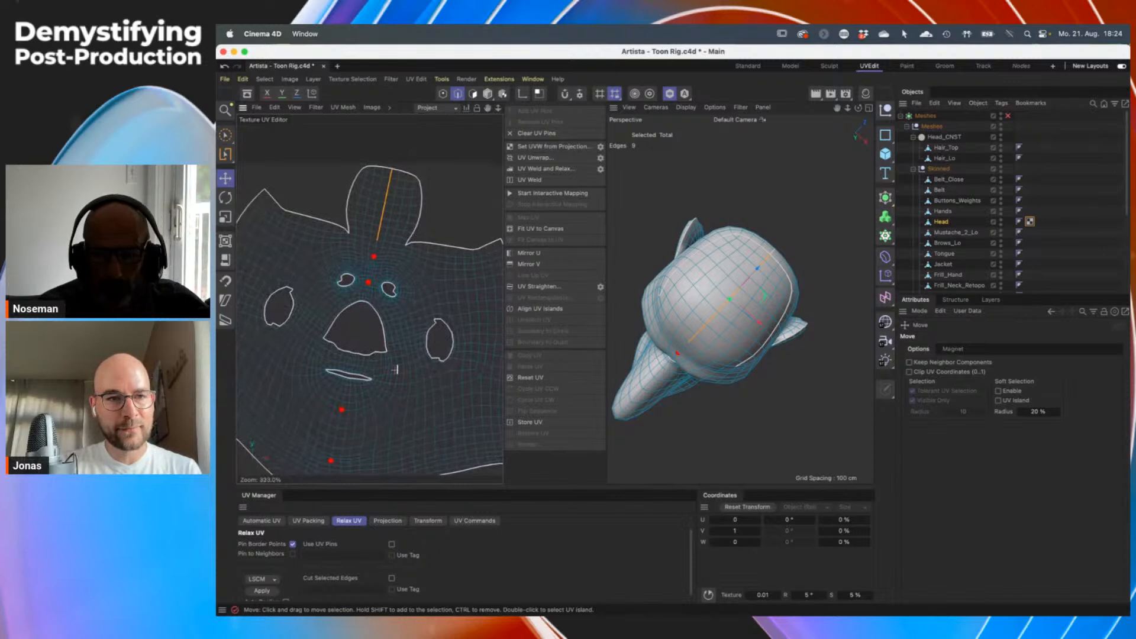
{"action": "scroll", "coordinate": [395, 369], "scroll_direction": "down", "scroll_amount": 1}
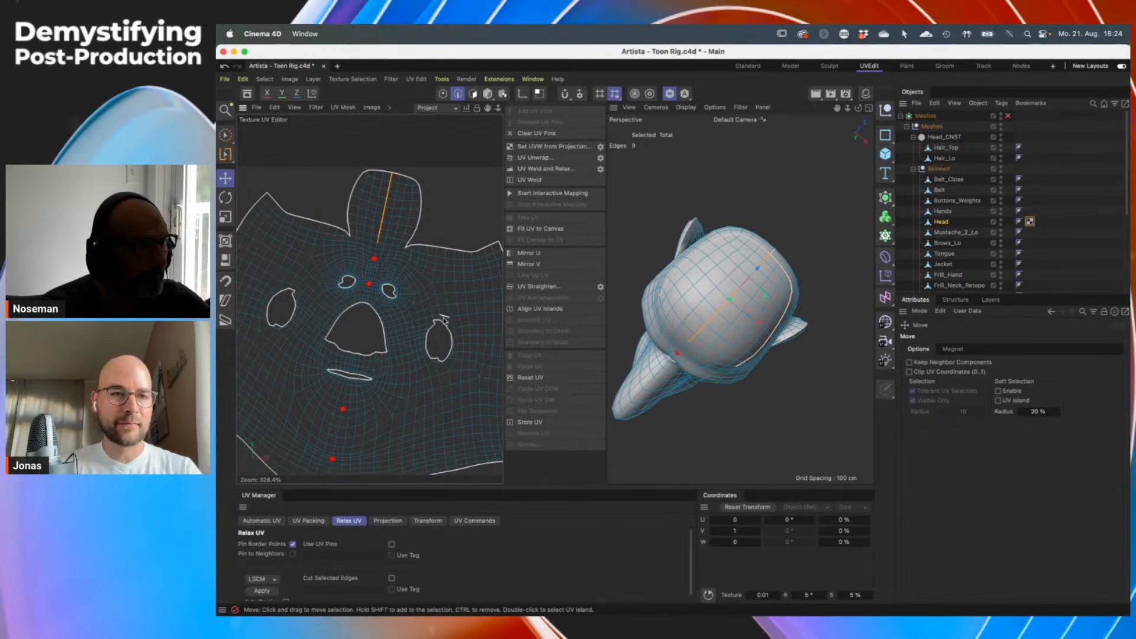
Clear the UV pins and align the head island to the vertical axis using the selected centre-line edges
{"action": "left_click", "coordinate": [545, 136]}
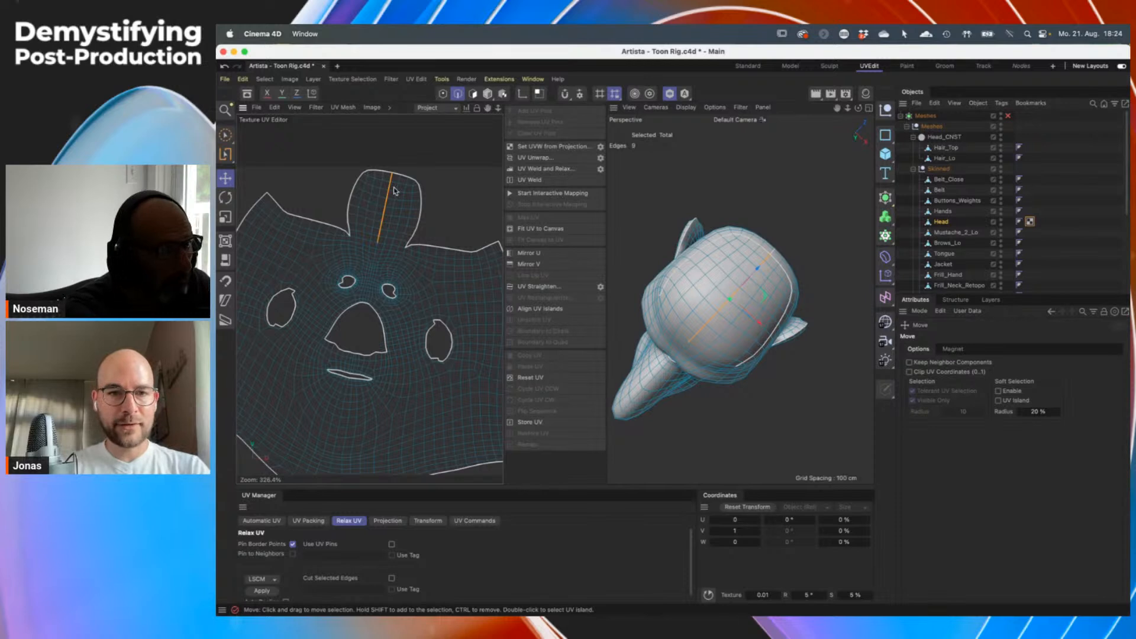
{"action": "left_click", "coordinate": [549, 313]}
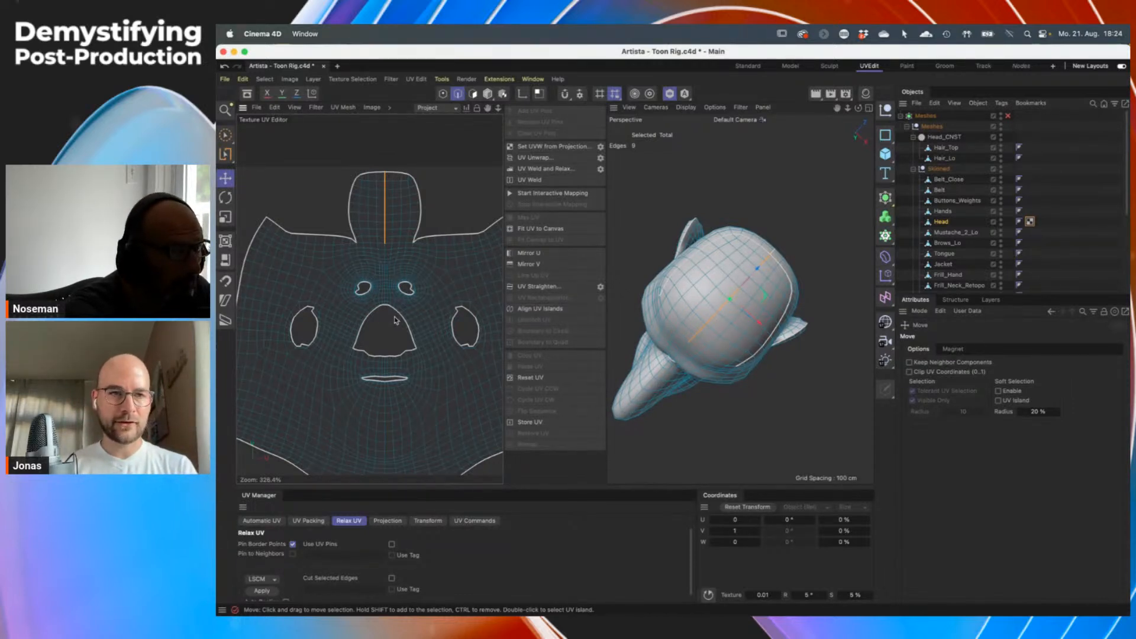
Rotate all UV islands together, and realign the head island to the selected centre-line edges
{"action": "left_click", "coordinate": [473, 93]}
{"action": "key", "text": "r"}
{"action": "left_click_drag", "start_coordinate": [381, 272], "coordinate": [308, 269]}
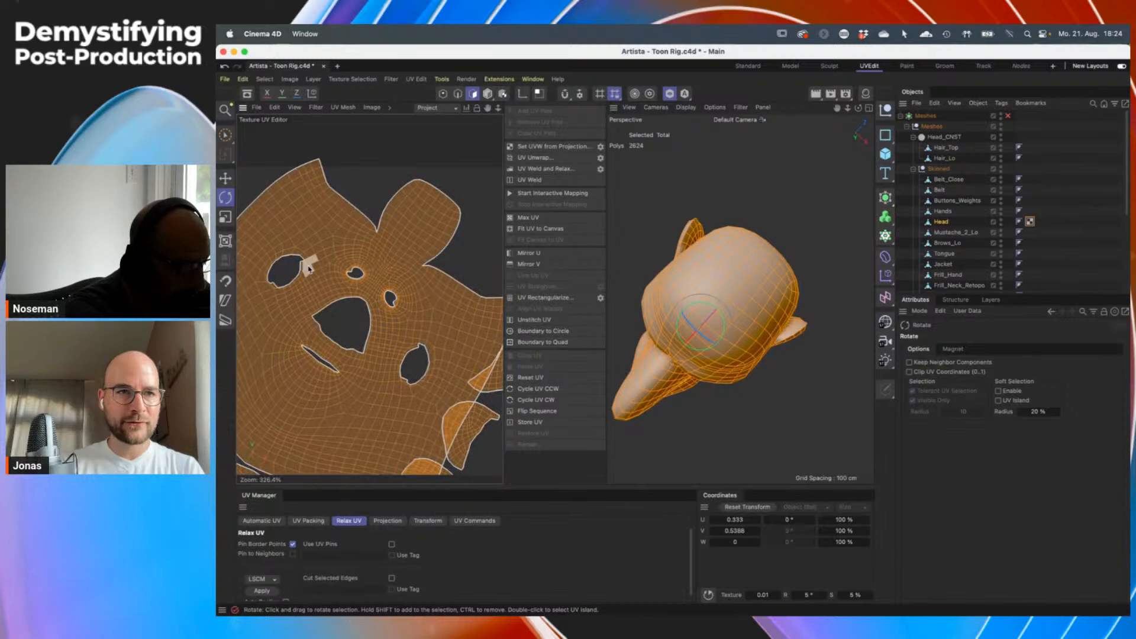
{"action": "left_click", "coordinate": [457, 94]}
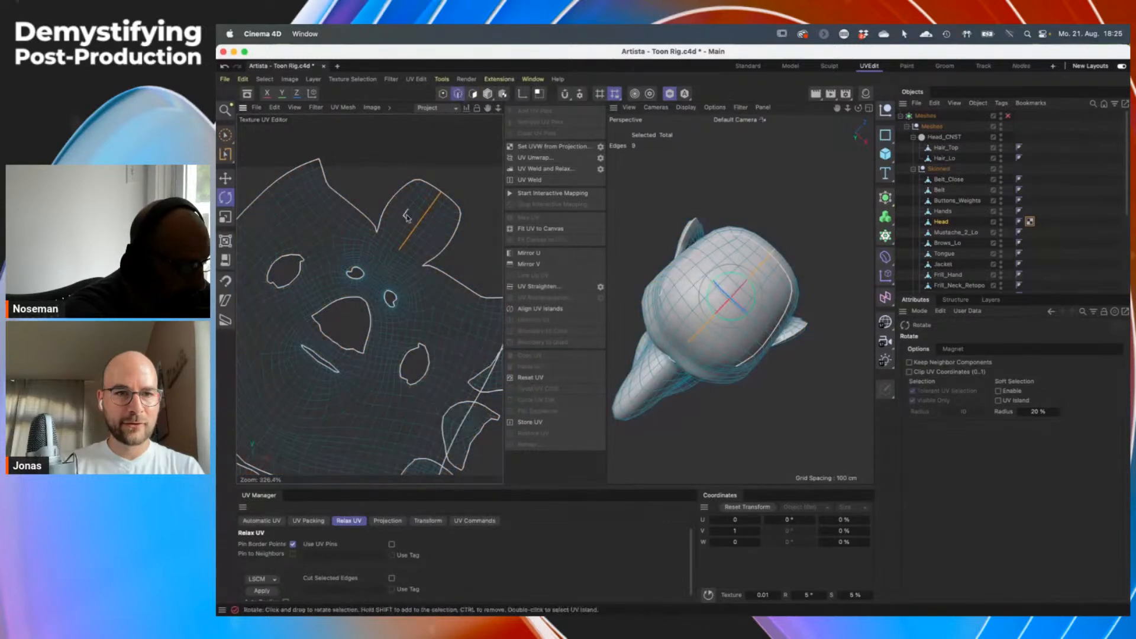
{"action": "left_click", "coordinate": [541, 308]}
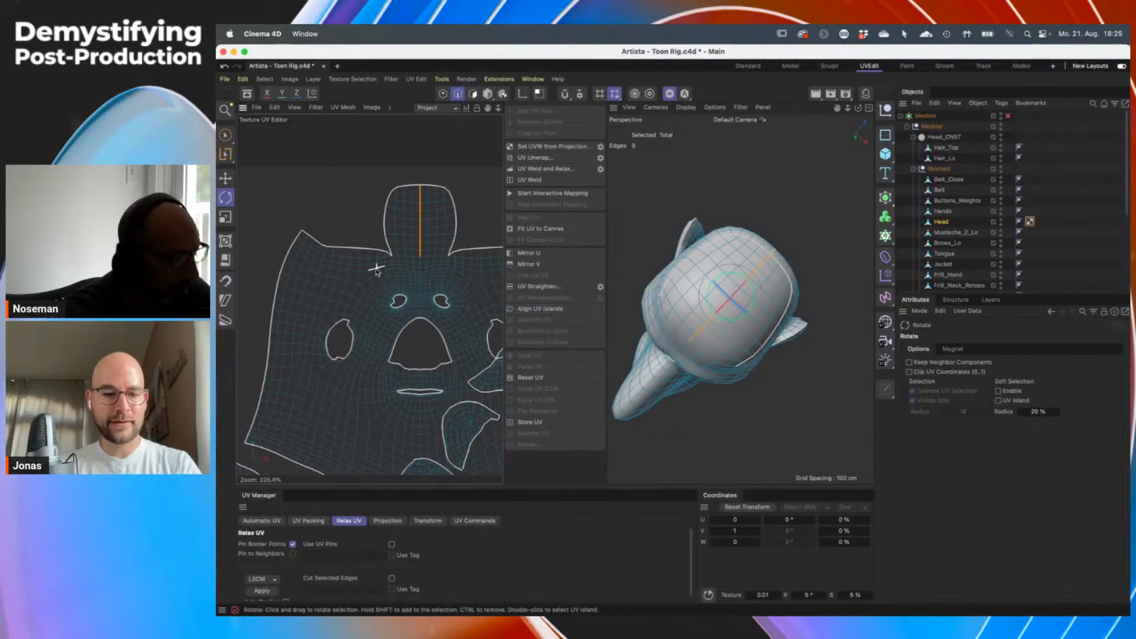
Try to move all UV islands together in polygon mode, and undo the move
{"action": "left_click", "coordinate": [472, 94]}
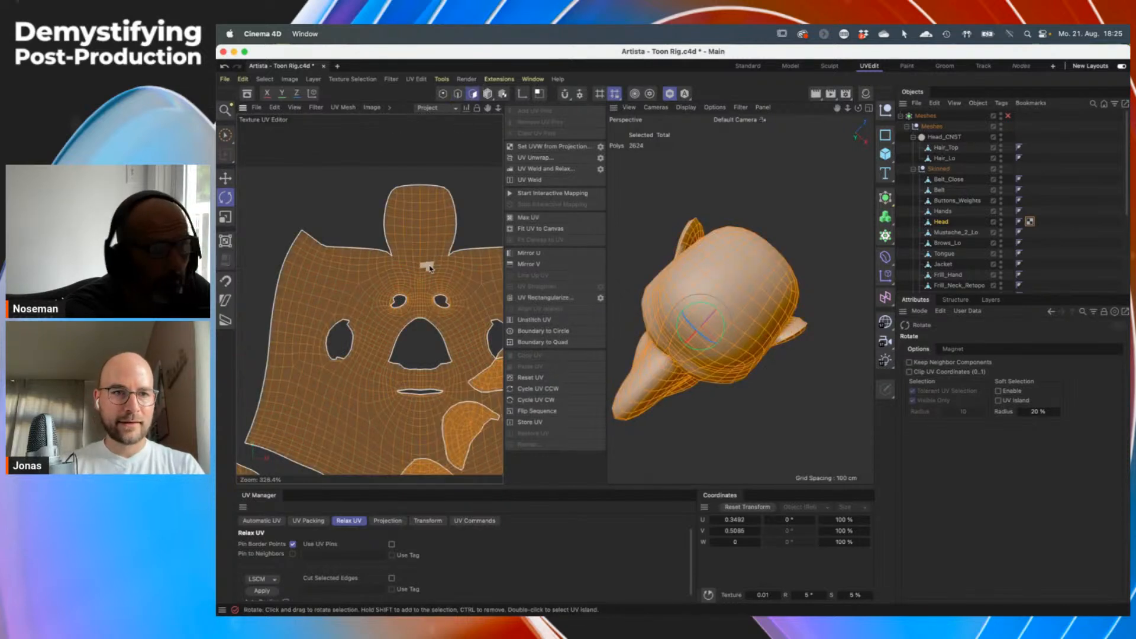
{"action": "key", "text": "e"}
{"action": "left_click_drag", "start_coordinate": [410, 249], "coordinate": [380, 230]}
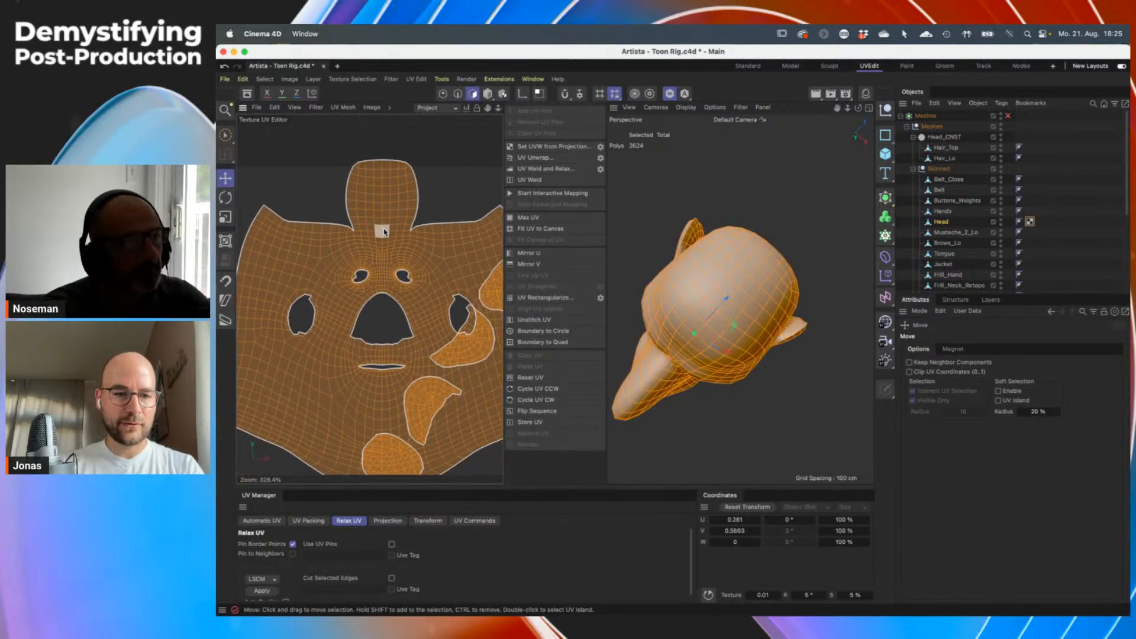
{"action": "key", "text": "super+z"}
Select only the head's face UV island, shift it within the UV space, and clear the selection
{"action": "left_click", "coordinate": [354, 190]}
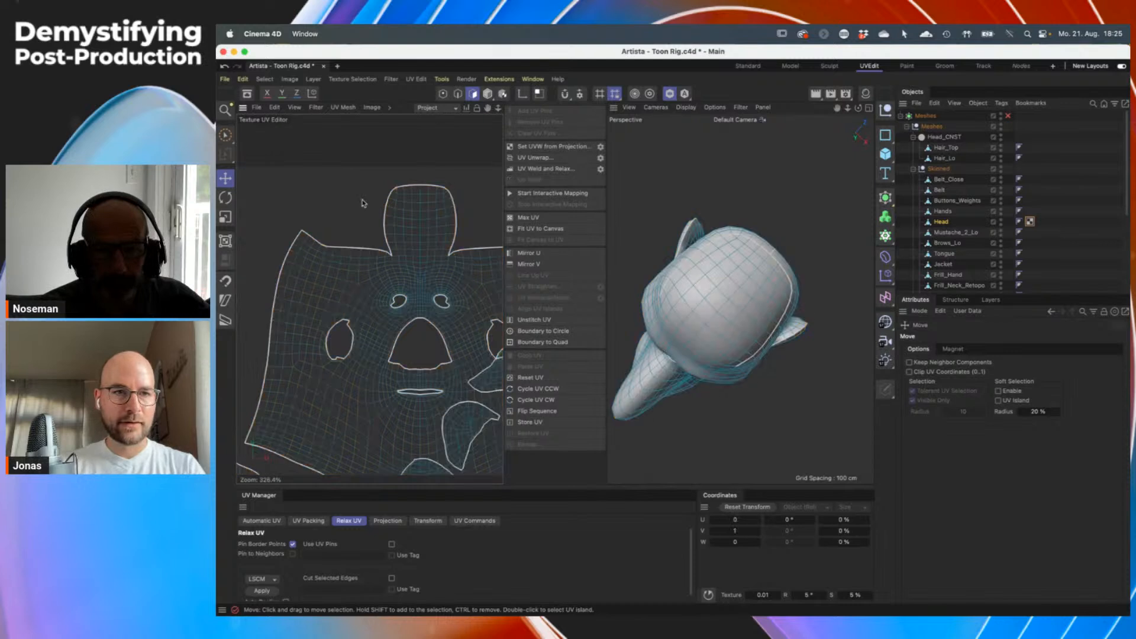
{"action": "double_click", "coordinate": [410, 221]}
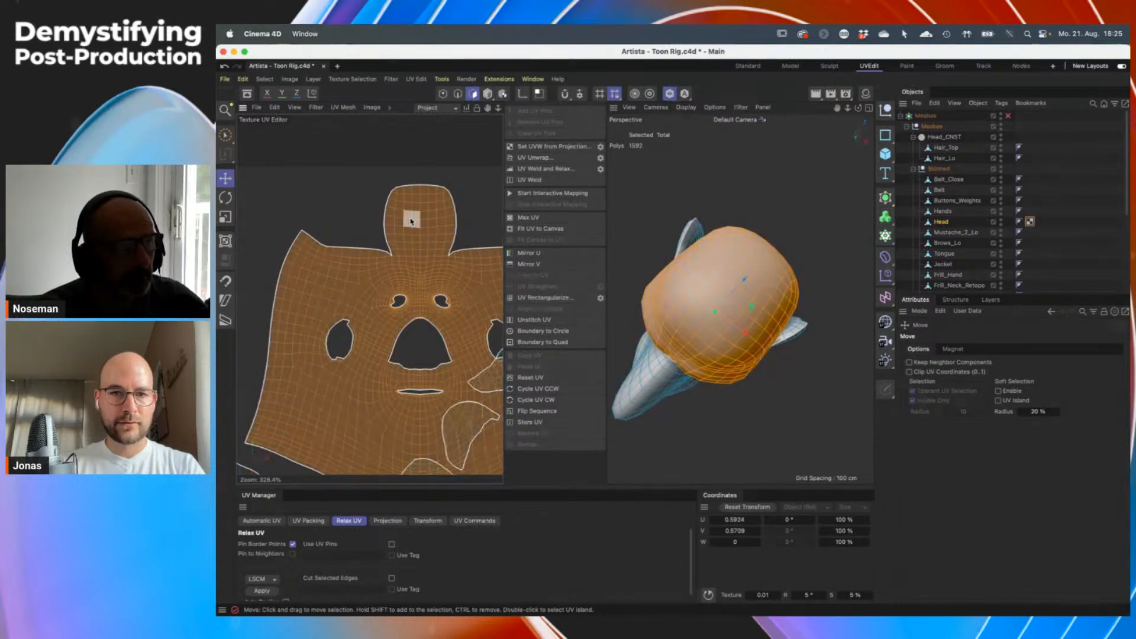
{"action": "left_click_drag", "start_coordinate": [423, 240], "coordinate": [351, 228]}
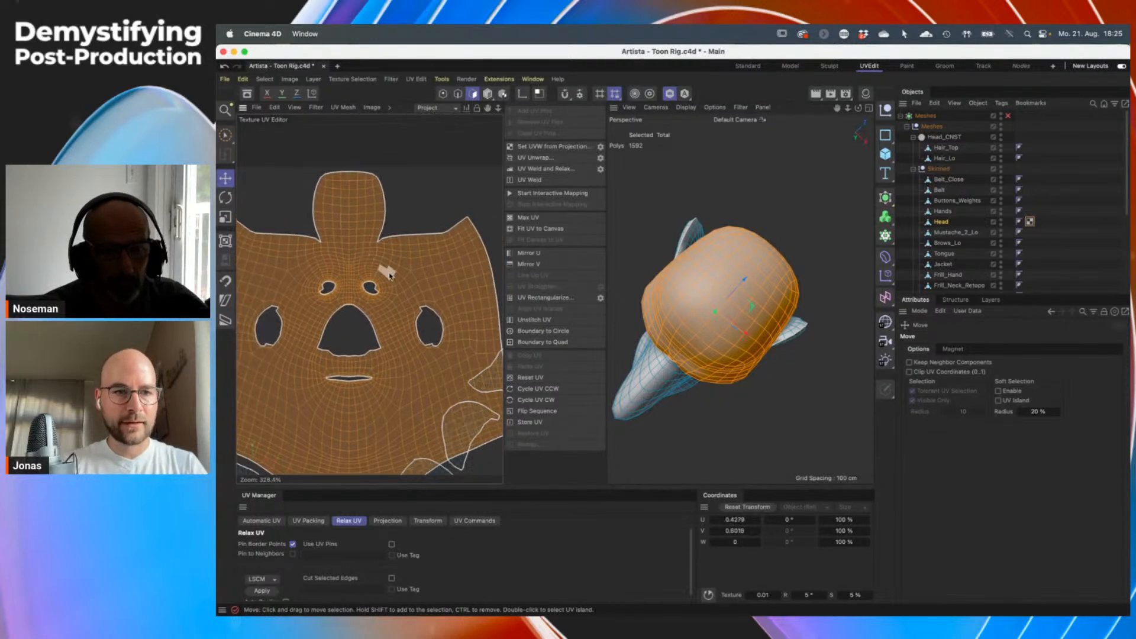
{"action": "scroll", "coordinate": [383, 274], "scroll_direction": "down", "scroll_amount": 5}
{"action": "scroll", "coordinate": [386, 272], "scroll_direction": "down", "scroll_amount": 1}
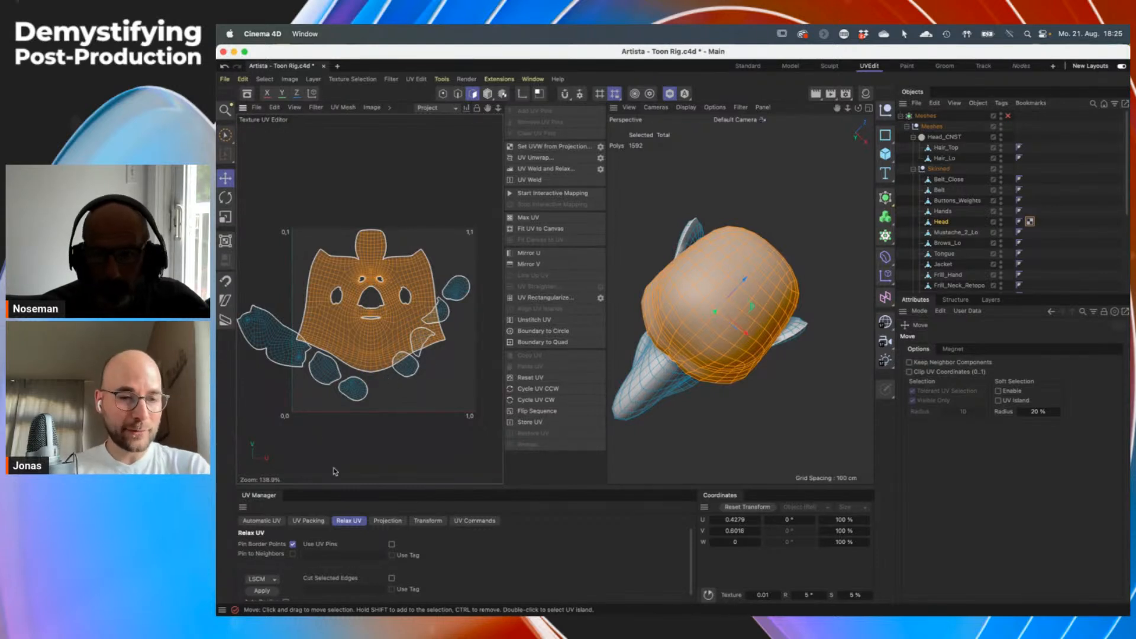
{"action": "left_click", "coordinate": [395, 377]}
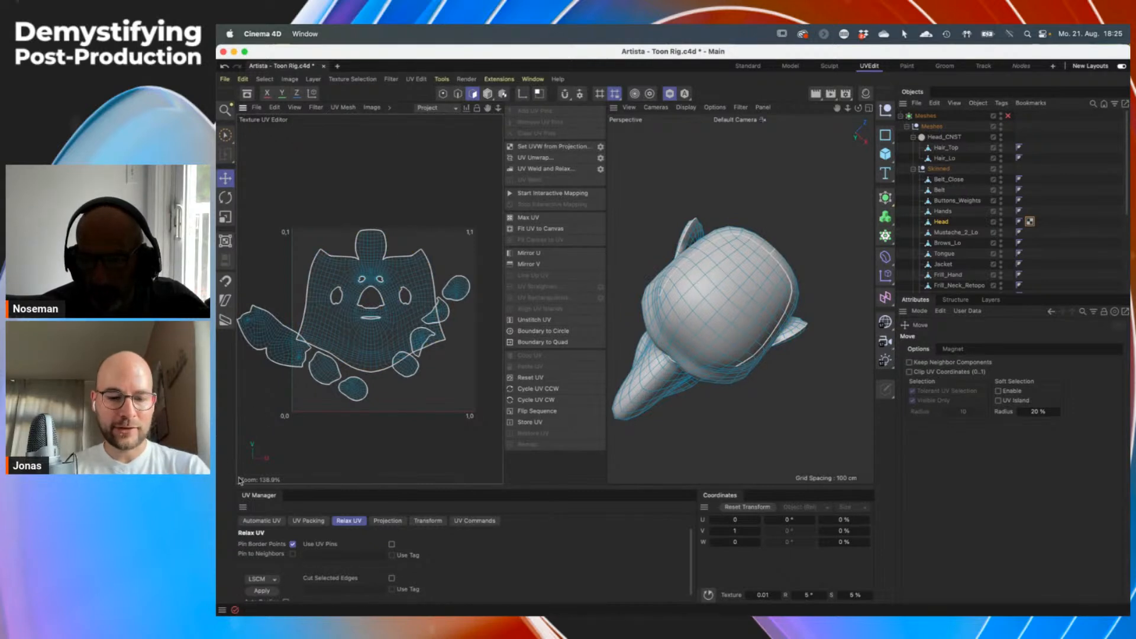
Undo the island move, selection changes and last alignment to return to the rotated UV layout
{"action": "left_click", "coordinate": [226, 68]}
{"action": "left_click", "coordinate": [226, 68]}
{"action": "left_click", "coordinate": [226, 67]}
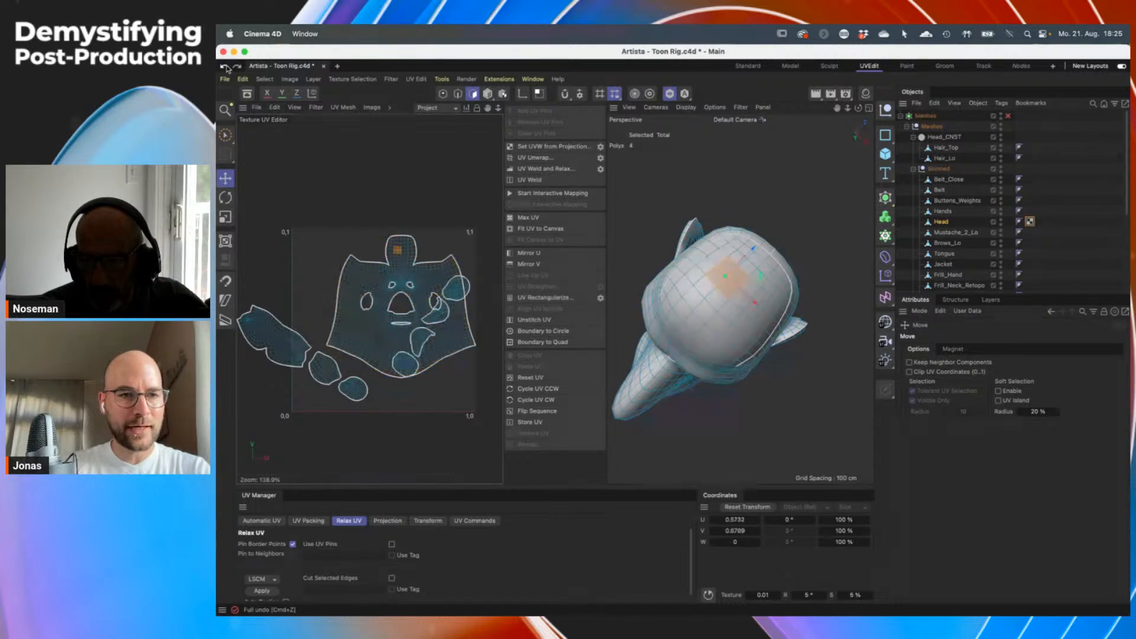
{"action": "left_click", "coordinate": [226, 67]}
{"action": "left_click", "coordinate": [226, 68]}
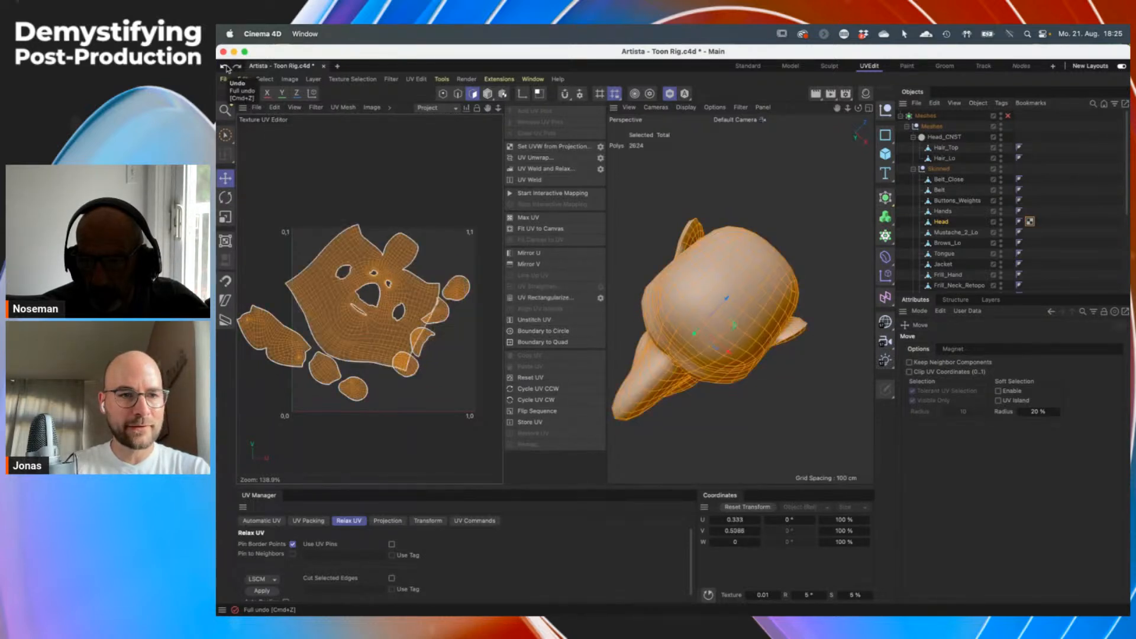
{"action": "left_click", "coordinate": [226, 67]}
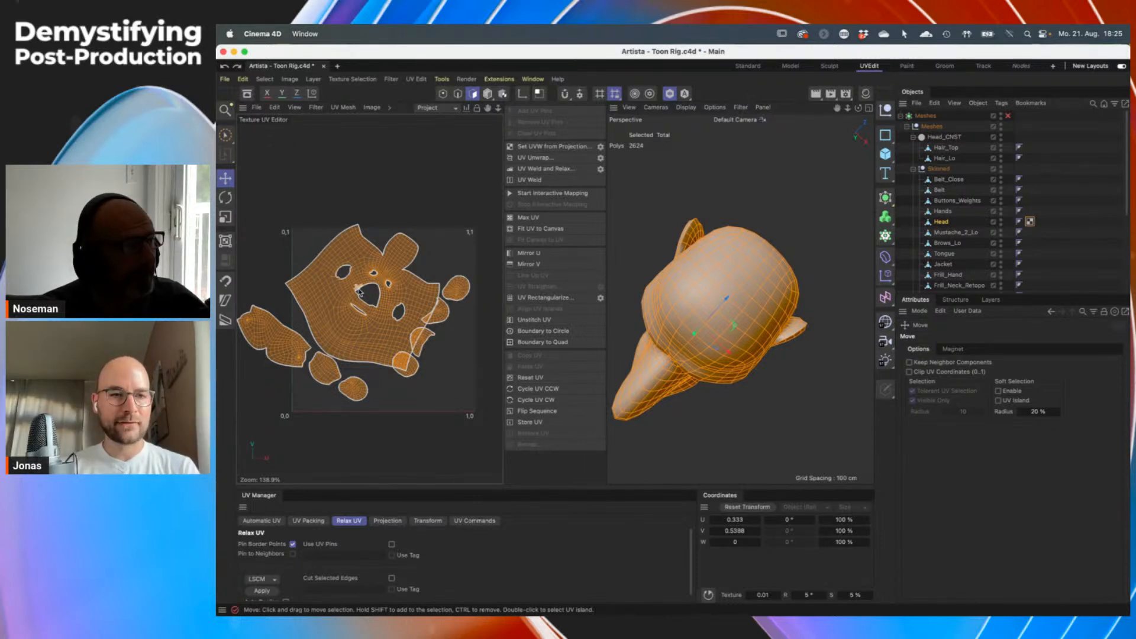
Align the face island to the selected centre-line edges and repack all UV islands with geometric packing
{"action": "left_click", "coordinate": [457, 94]}
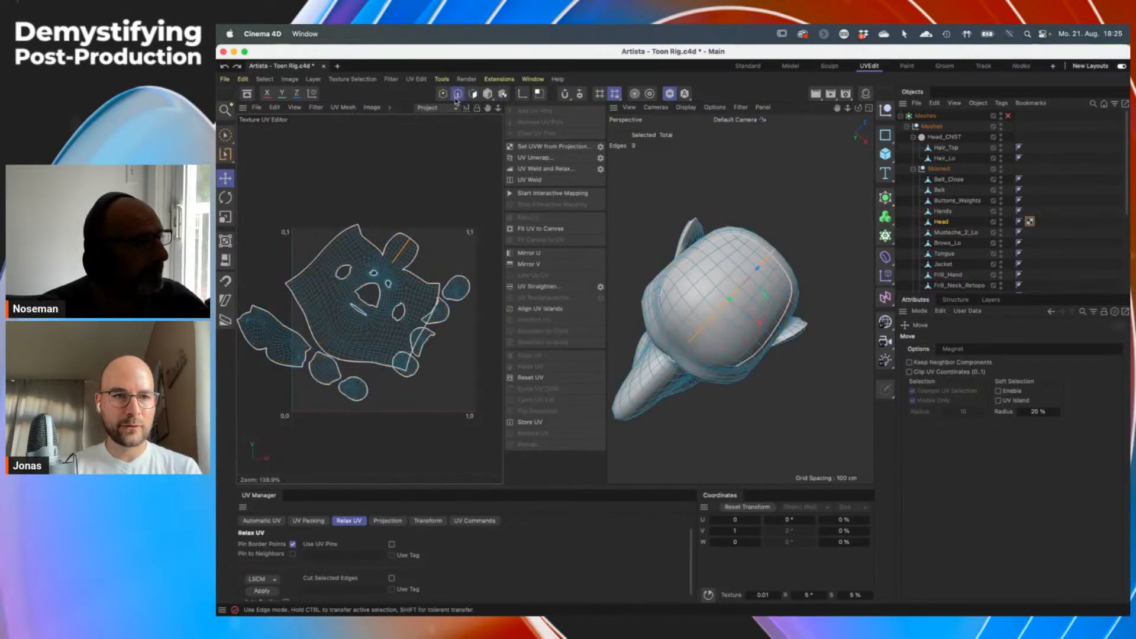
{"action": "left_click", "coordinate": [546, 314]}
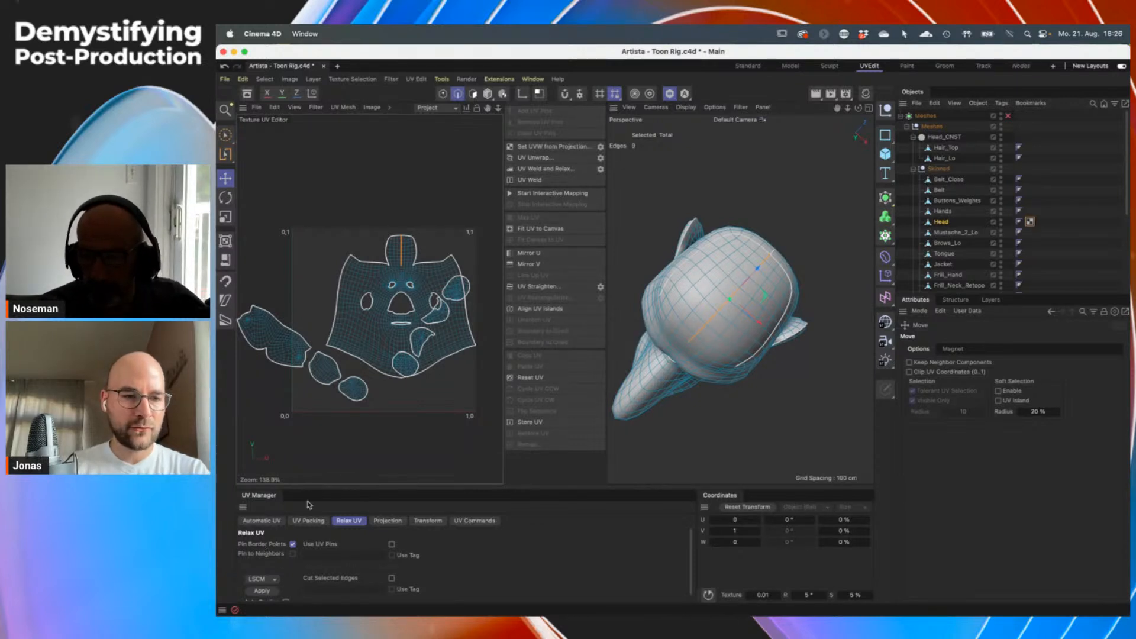
{"action": "left_click", "coordinate": [308, 521]}
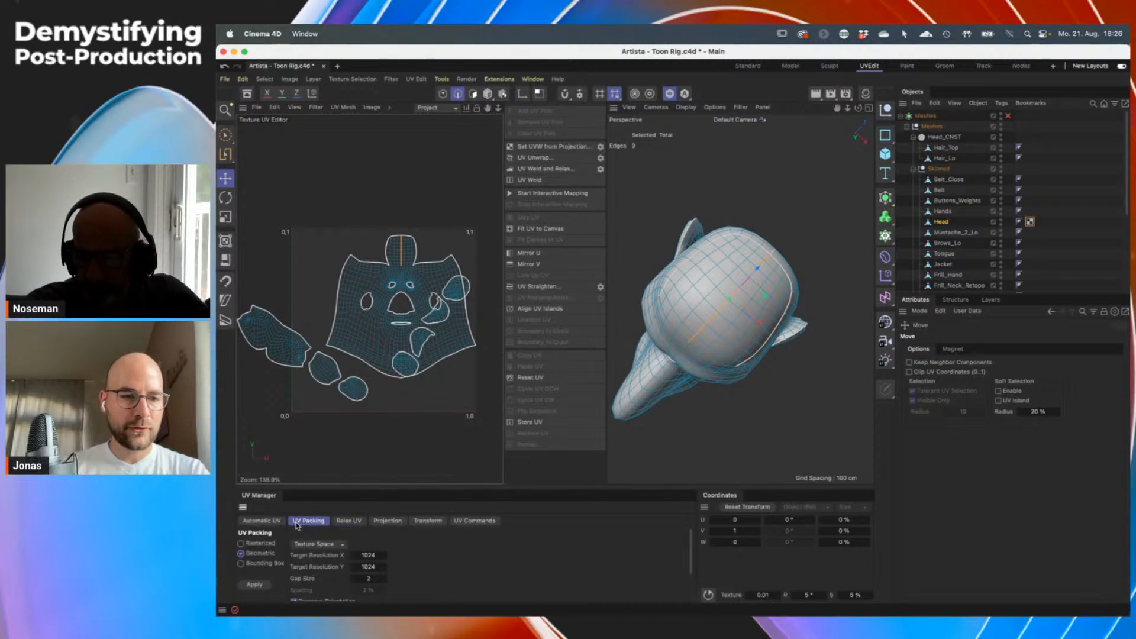
{"action": "left_click", "coordinate": [255, 585]}
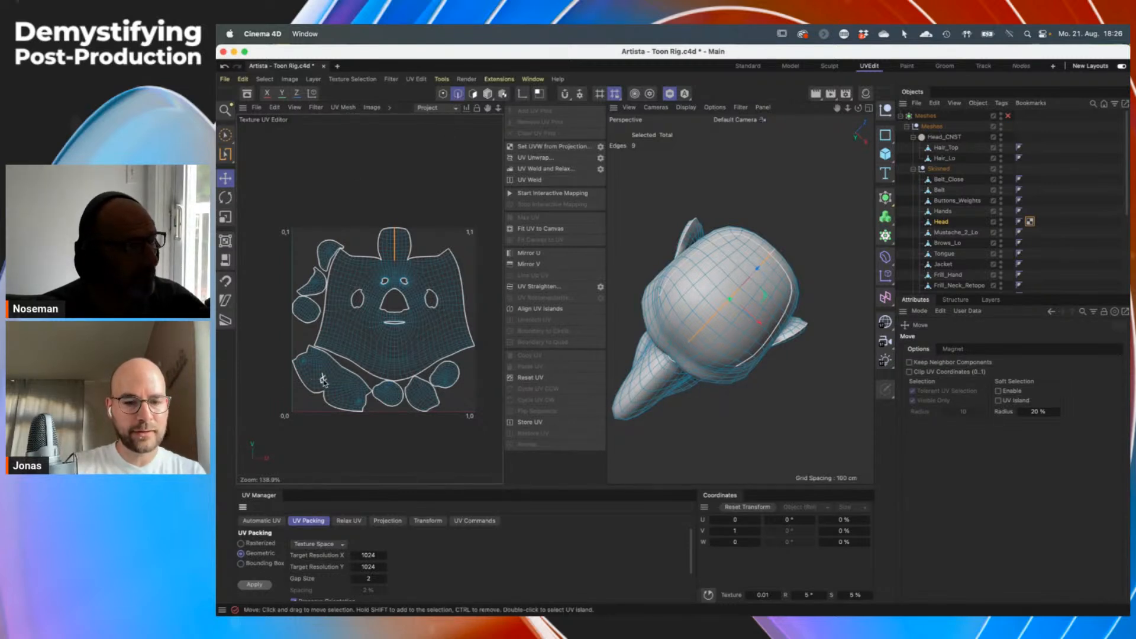
Align the two-lobed UV island below the face using an edge at its centre
{"action": "scroll", "coordinate": [326, 381], "scroll_direction": "up", "scroll_amount": 8}
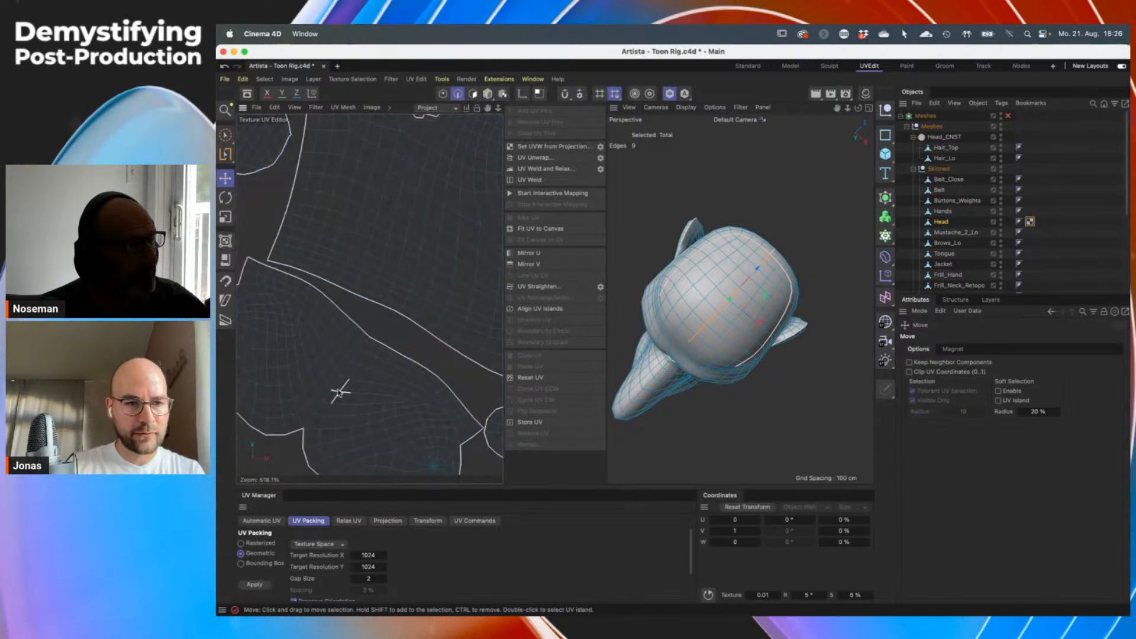
{"action": "left_click", "coordinate": [333, 382]}
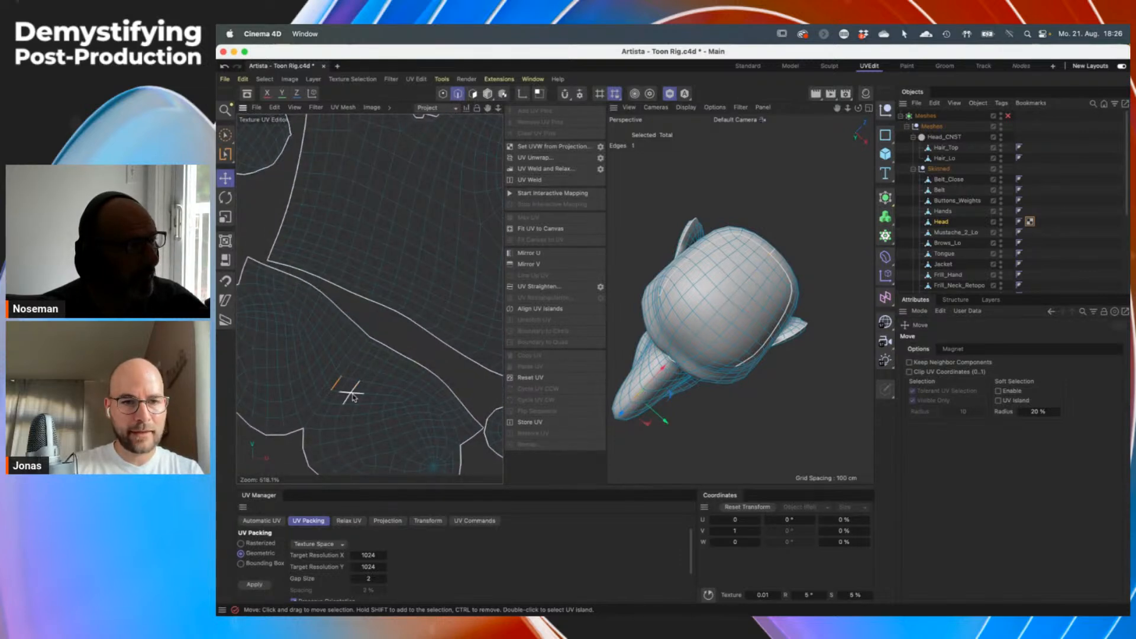
{"action": "left_click", "coordinate": [546, 309]}
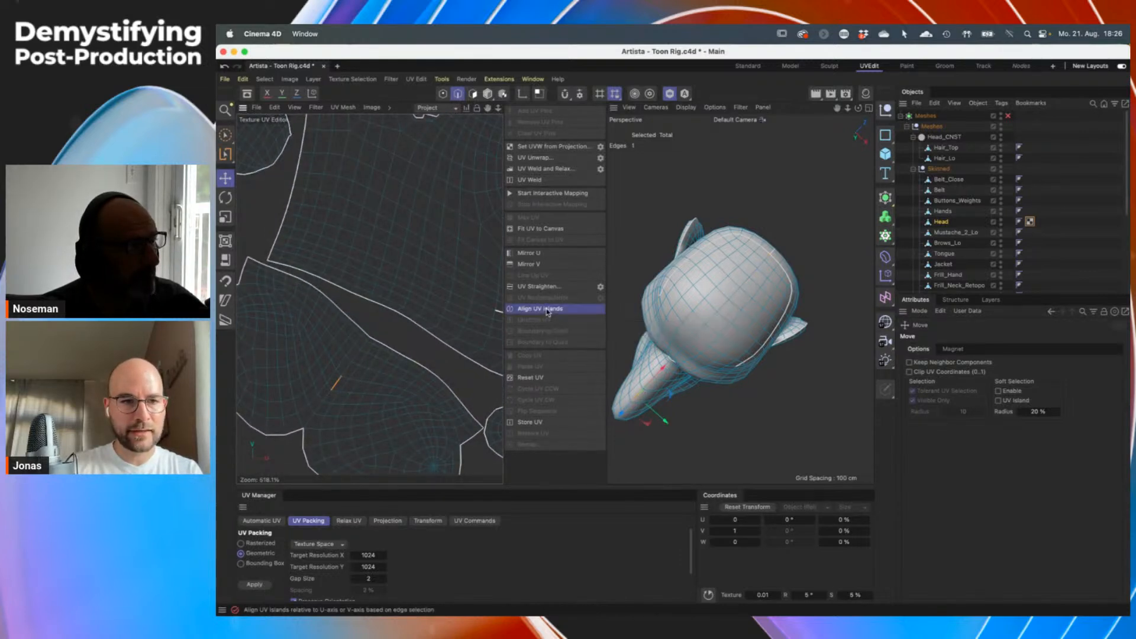
{"action": "scroll", "coordinate": [381, 364], "scroll_direction": "down", "scroll_amount": 7}
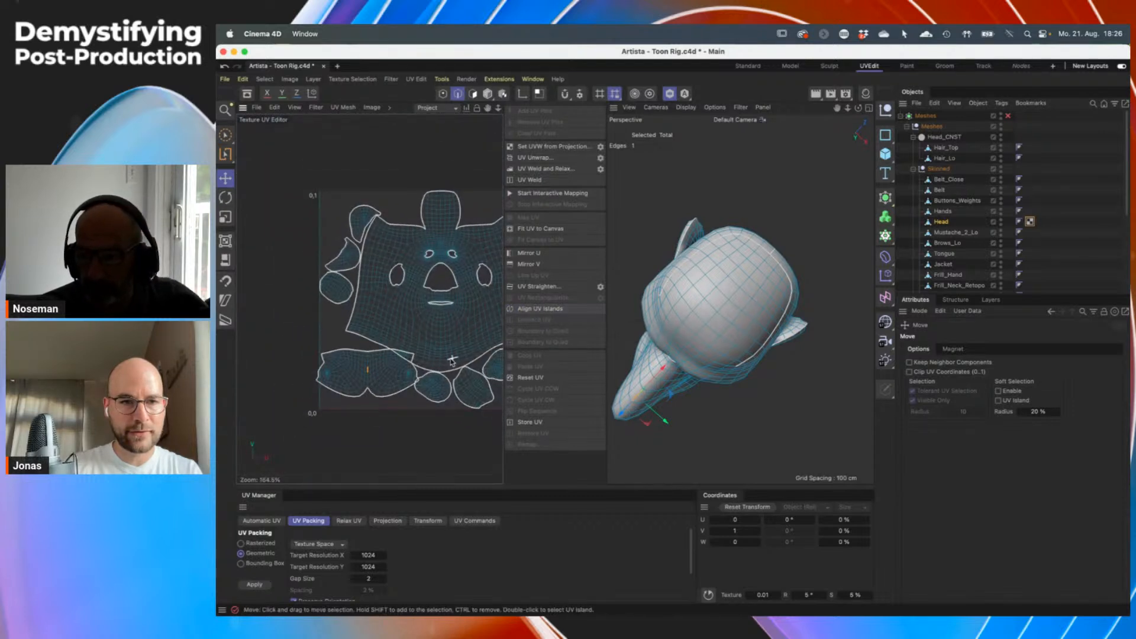
Align the pointed oval island below the face and the round island beside it, each using one inner edge
{"action": "scroll", "coordinate": [446, 360], "scroll_direction": "up", "scroll_amount": 5}
{"action": "scroll", "coordinate": [432, 387], "scroll_direction": "up", "scroll_amount": 1}
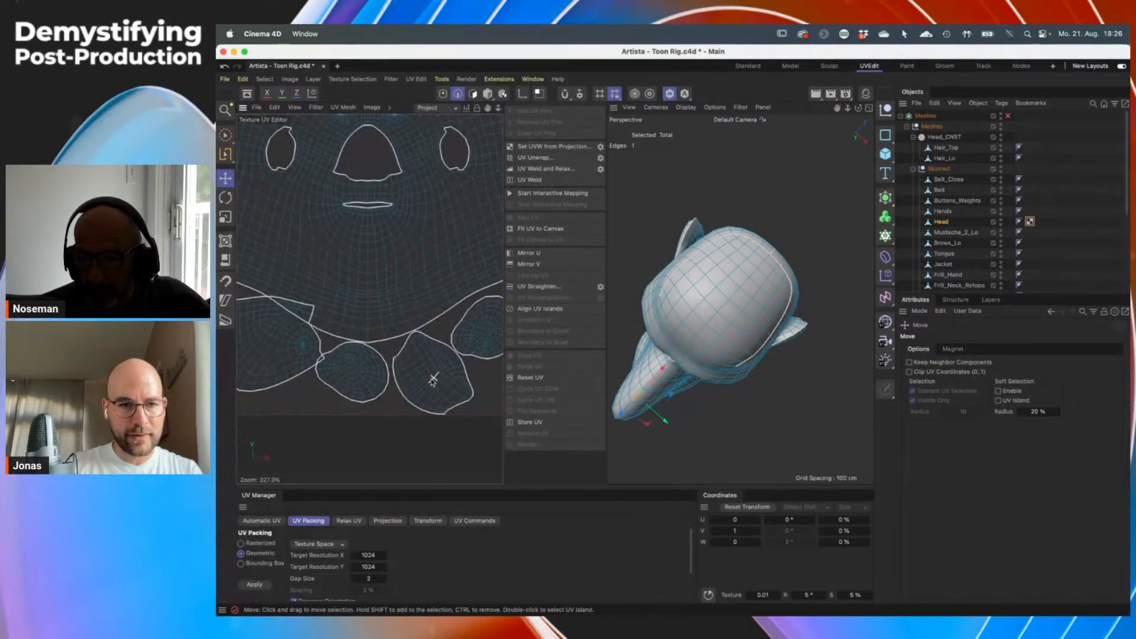
{"action": "left_click", "coordinate": [429, 380]}
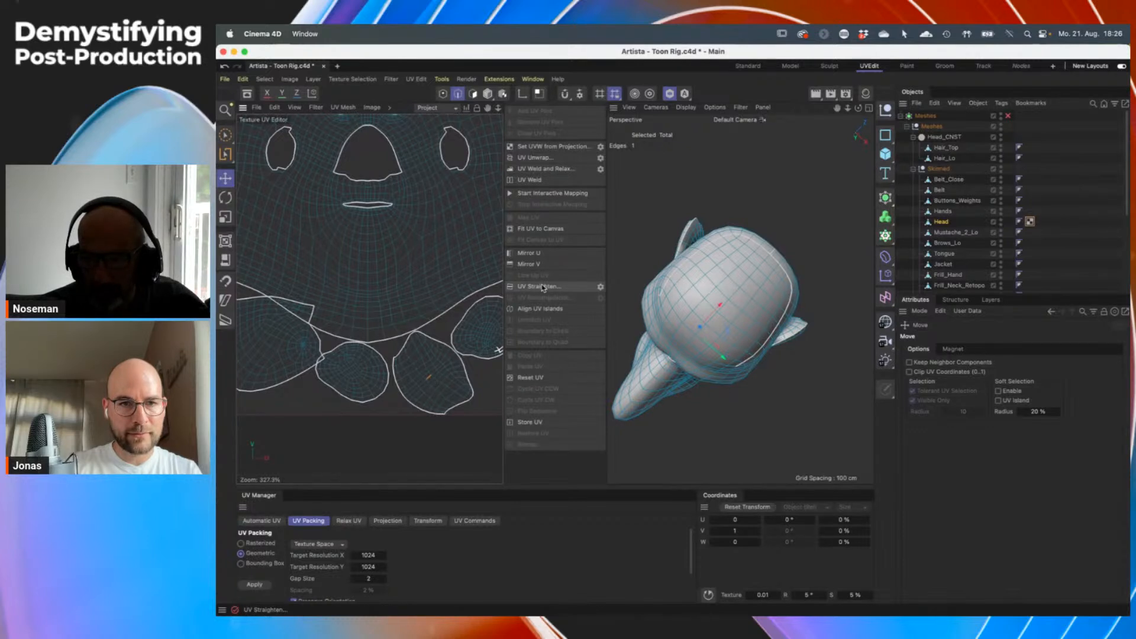
{"action": "left_click", "coordinate": [542, 309]}
{"action": "scroll", "coordinate": [432, 365], "scroll_direction": "up", "scroll_amount": 5}
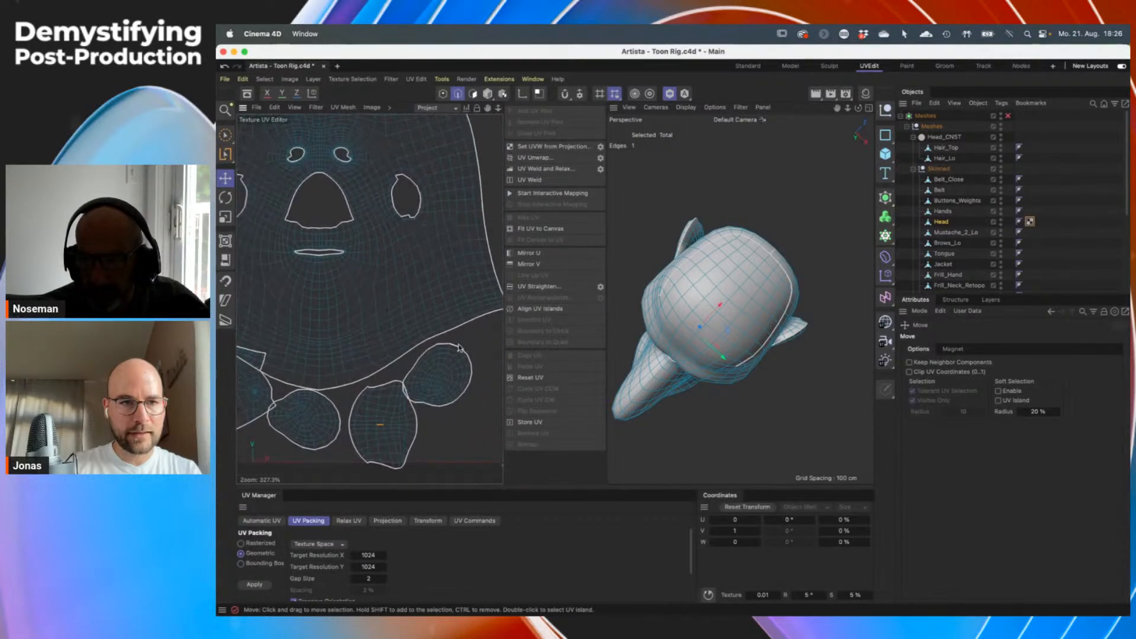
{"action": "scroll", "coordinate": [318, 260], "scroll_direction": "left", "scroll_amount": 5}
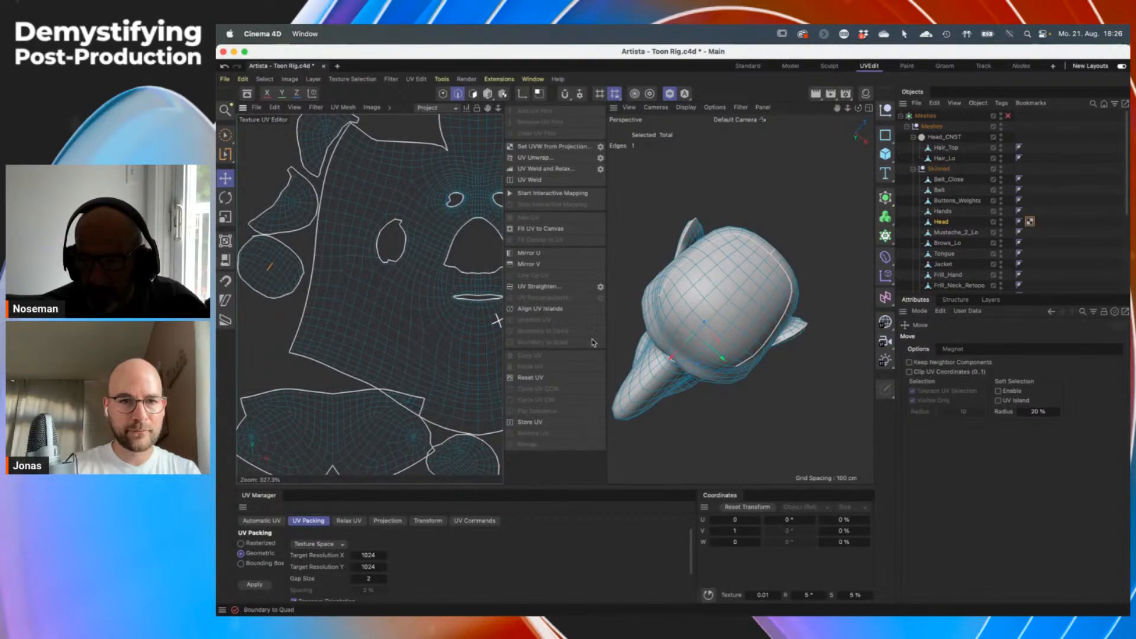
{"action": "left_click", "coordinate": [542, 309]}
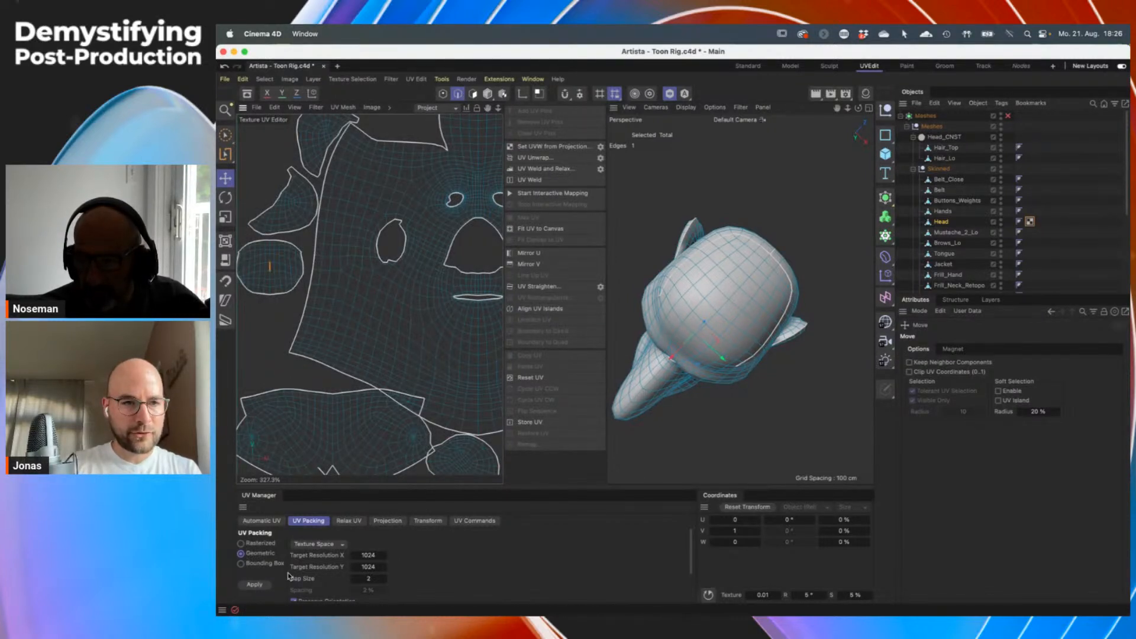
Repack the aligned UV islands with geometric packing, keeping Preserve Orientation enabled
{"action": "scroll", "coordinate": [435, 558], "scroll_direction": "down", "scroll_amount": 2}
{"action": "scroll", "coordinate": [263, 564], "scroll_direction": "up", "scroll_amount": 2}
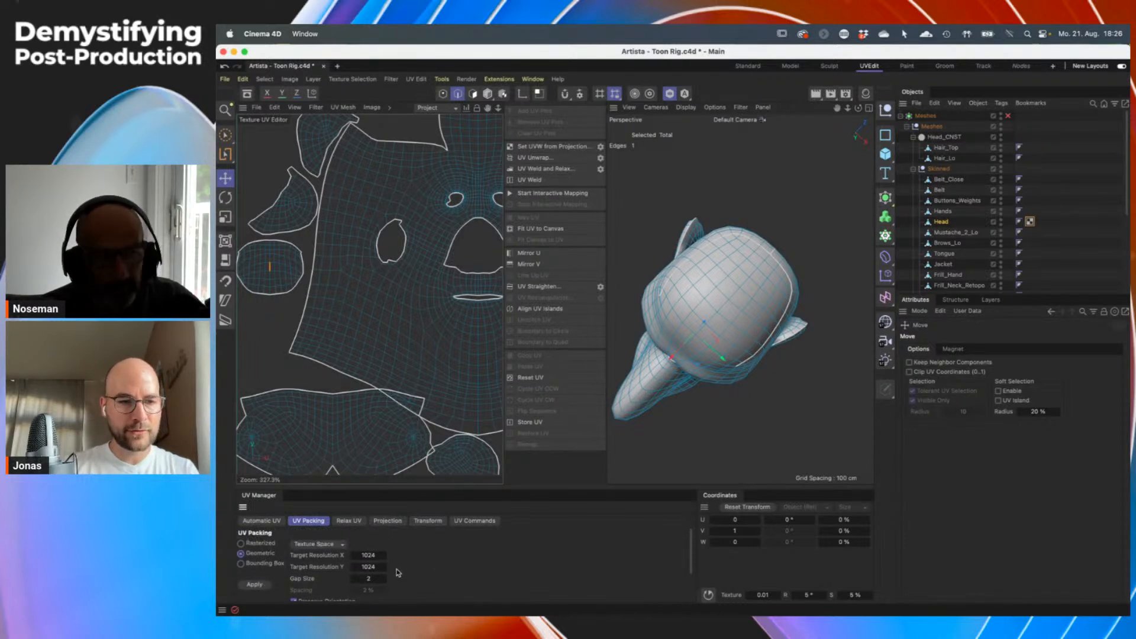
{"action": "scroll", "coordinate": [408, 565], "scroll_direction": "down", "scroll_amount": 3}
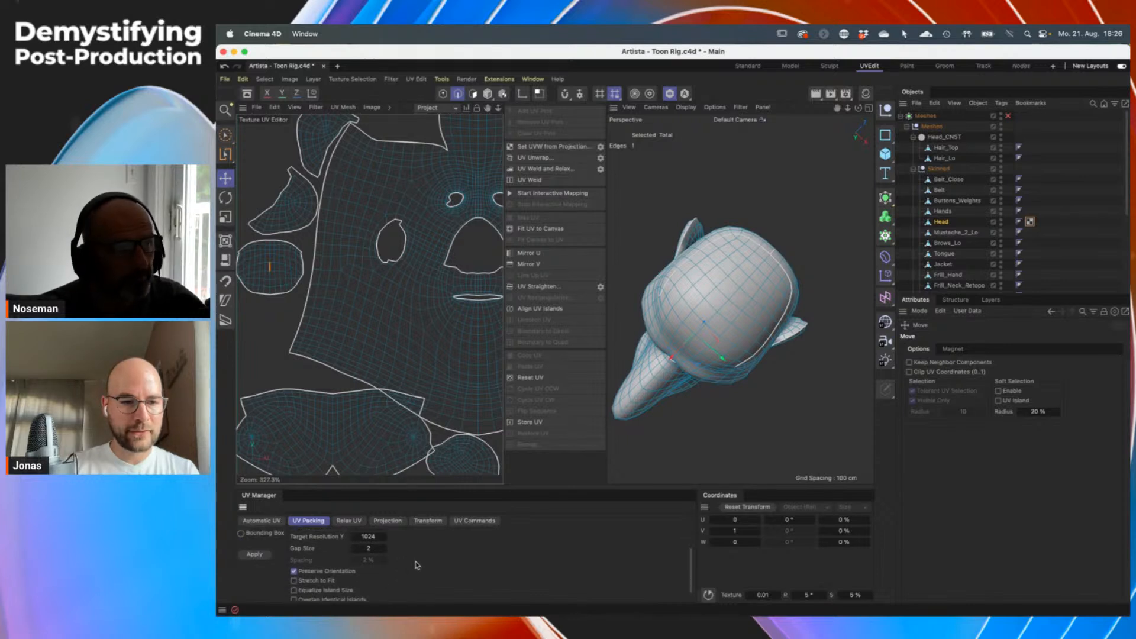
{"action": "scroll", "coordinate": [415, 565], "scroll_direction": "down", "scroll_amount": 1}
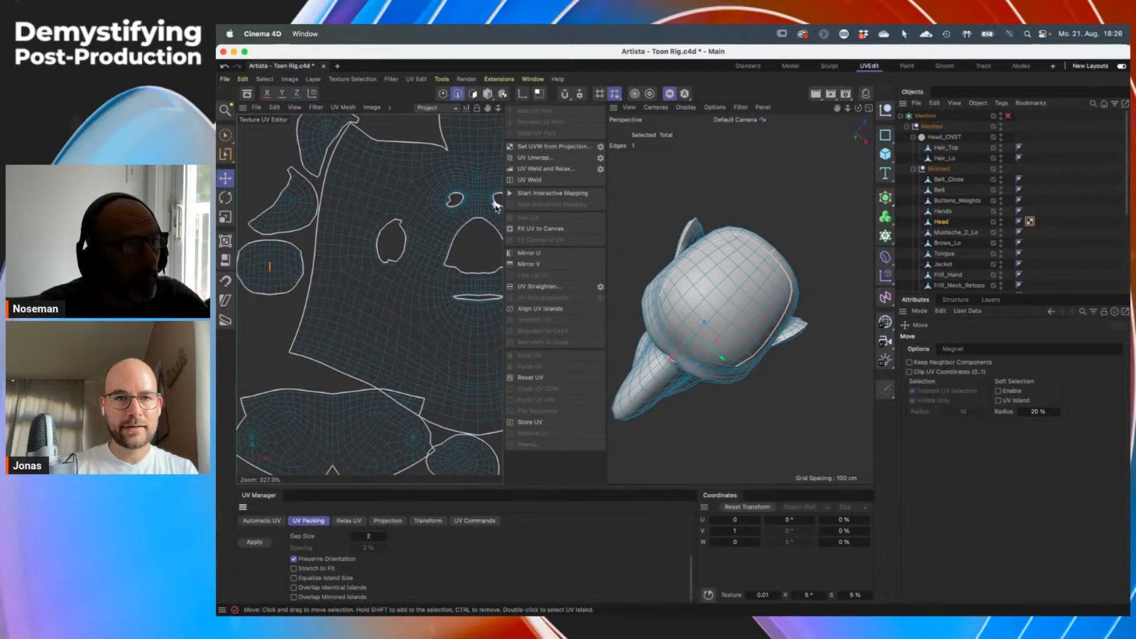
{"action": "left_click", "coordinate": [255, 542]}
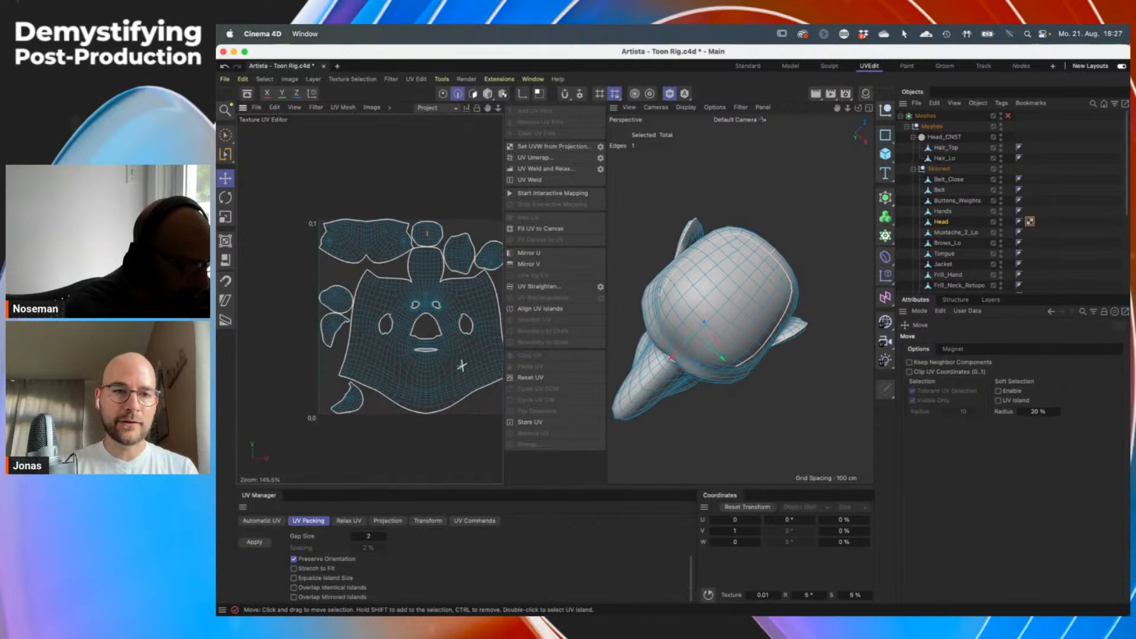
Shade the packed UV islands with the Distortion display in the Texture UV Editor
{"action": "scroll", "coordinate": [461, 367], "scroll_direction": "up", "scroll_amount": 2}
{"action": "middle_click_drag", "start_coordinate": [443, 359], "coordinate": [401, 351], "text": "alt"}
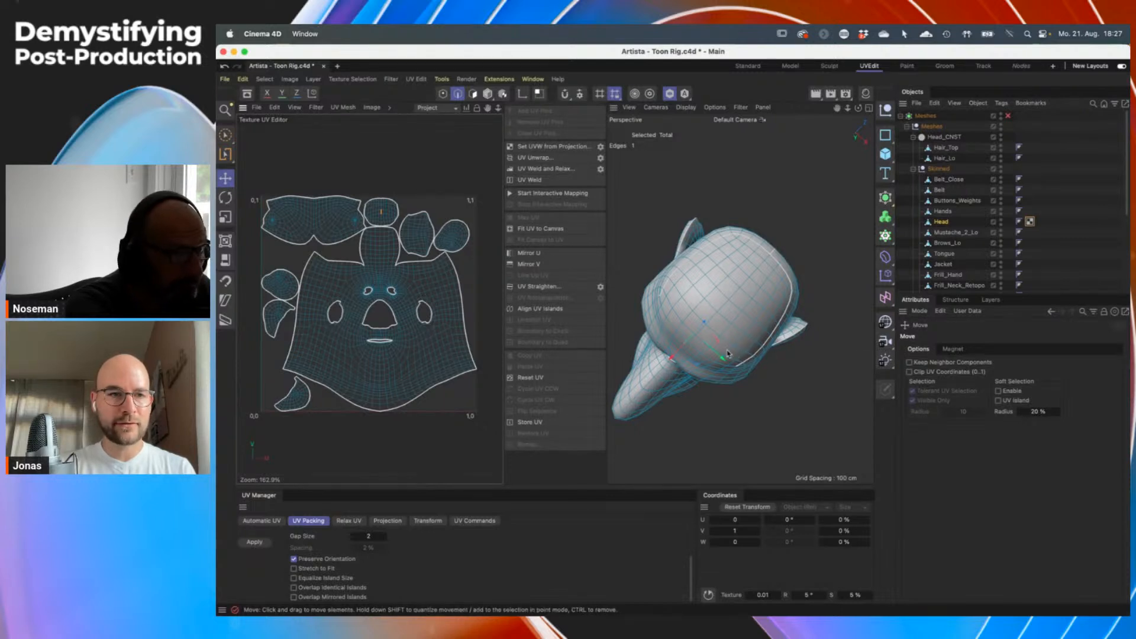
{"action": "left_click", "coordinate": [295, 107]}
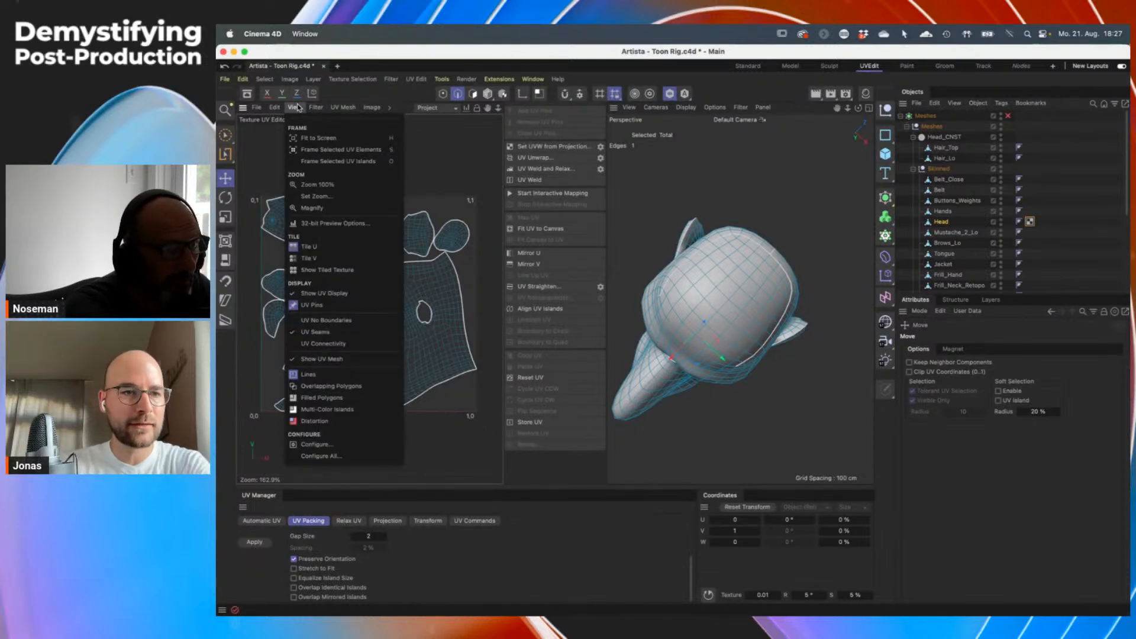
{"action": "left_click", "coordinate": [313, 421]}
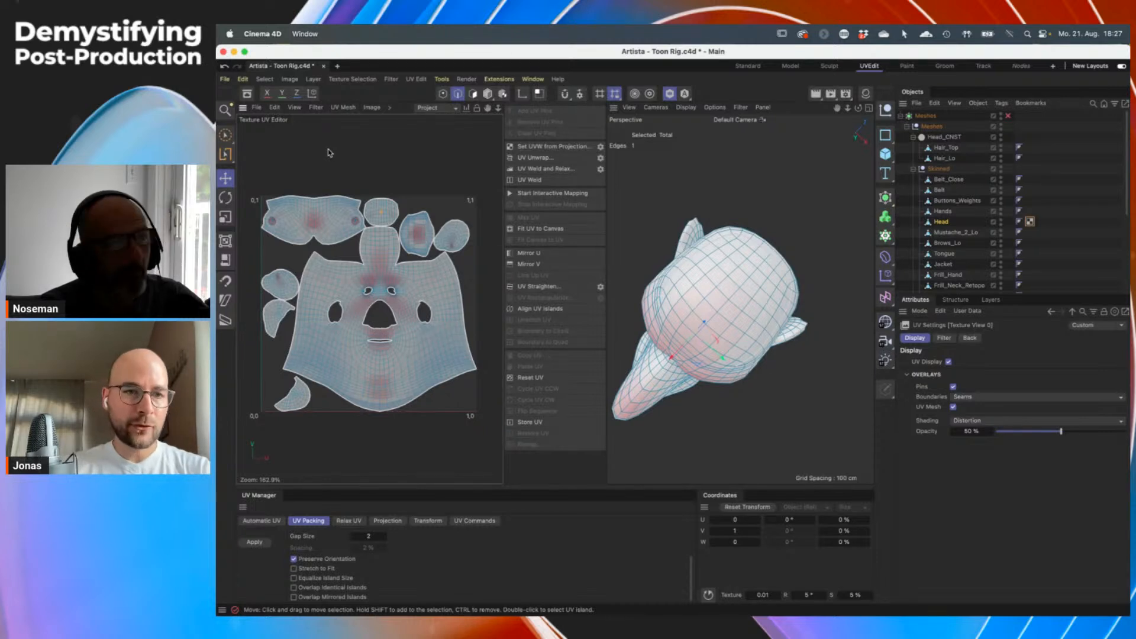
Float the UV view options as a separate palette and compare Lines, Overlapping Polygons and Filled Polygons shading, ending on Filled Polygons
{"action": "left_click", "coordinate": [295, 109]}
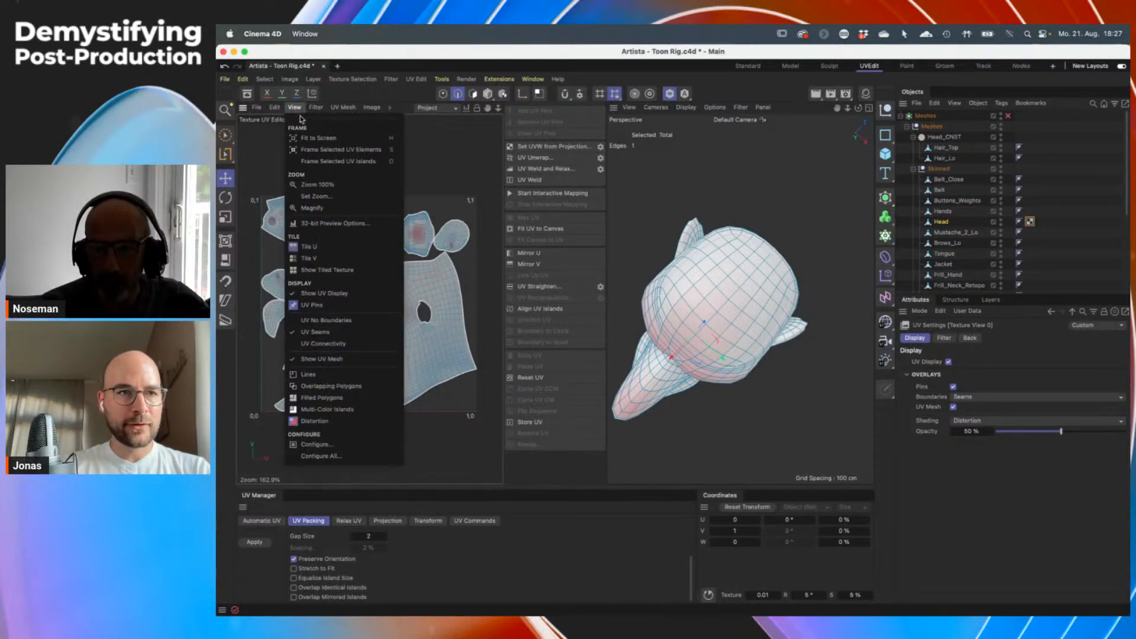
{"action": "left_click", "coordinate": [302, 120]}
{"action": "mouse_move", "coordinate": [355, 102]}
{"action": "left_mouse_down"}
{"action": "mouse_move", "coordinate": [764, 165]}
{"action": "mouse_move", "coordinate": [697, 142]}
{"action": "left_mouse_up"}
{"action": "left_click", "coordinate": [645, 347]}
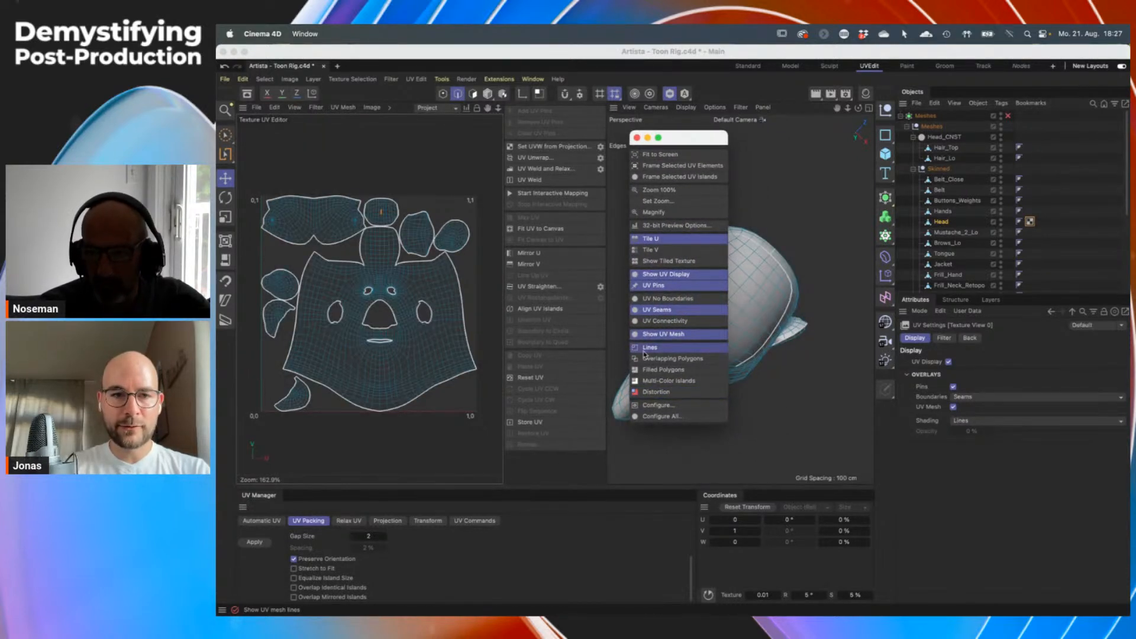
{"action": "left_click", "coordinate": [664, 362]}
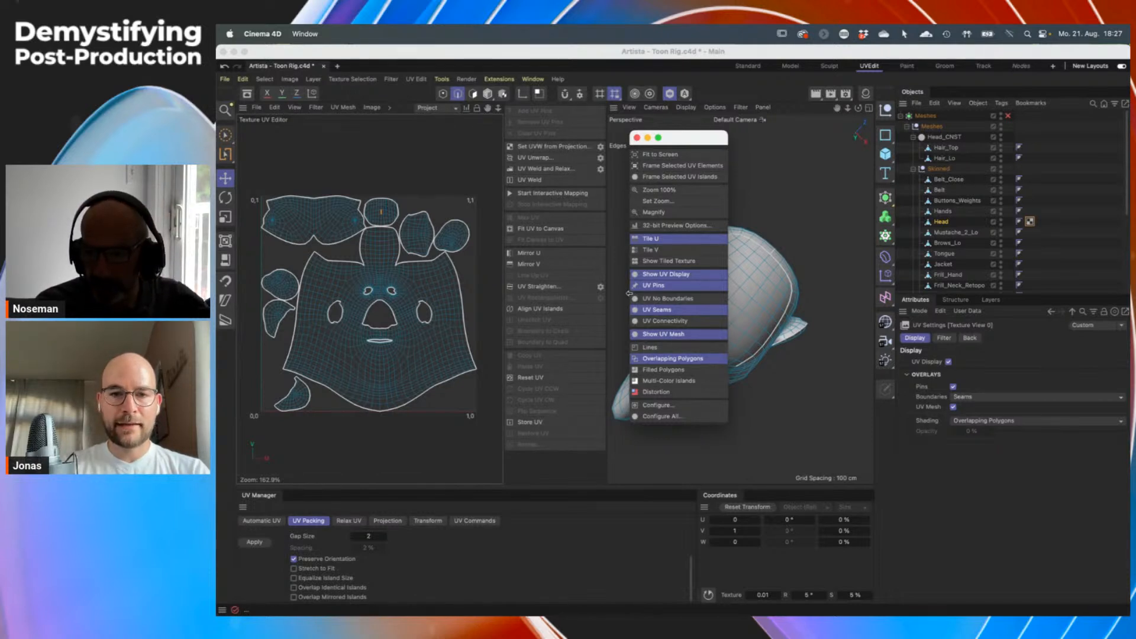
{"action": "left_click", "coordinate": [662, 370]}
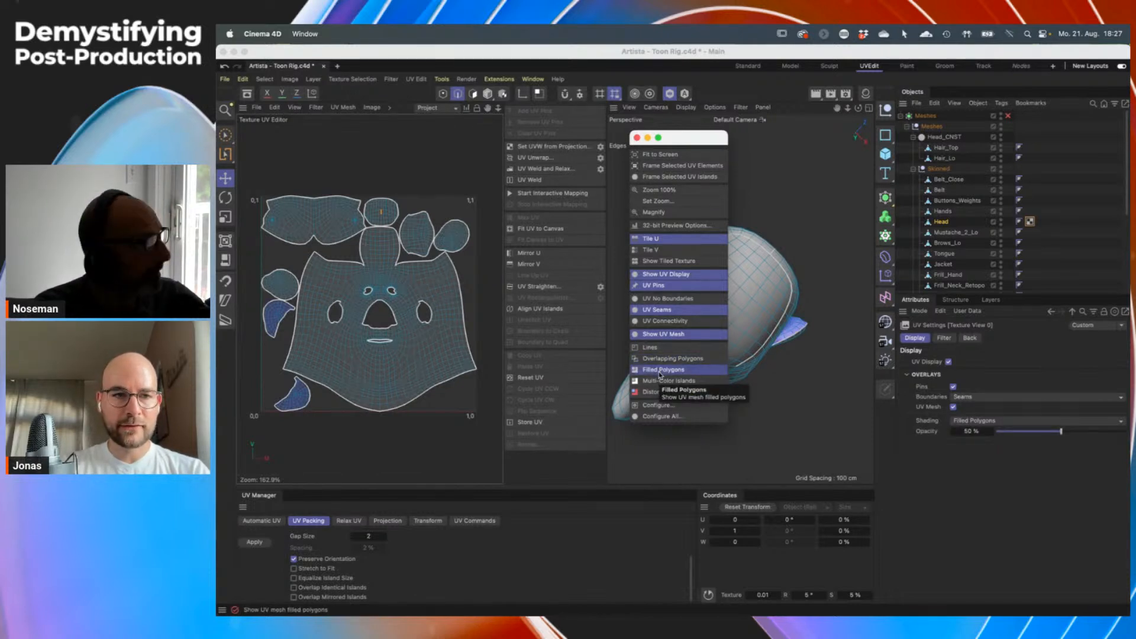
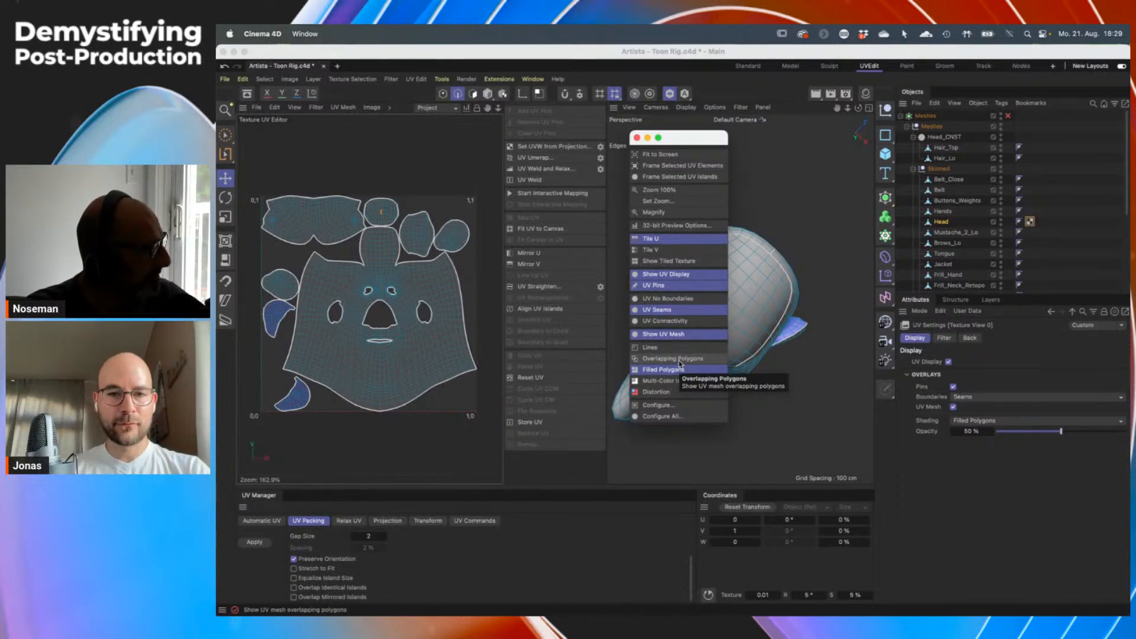
{"action": "left_click", "coordinate": [680, 361]}
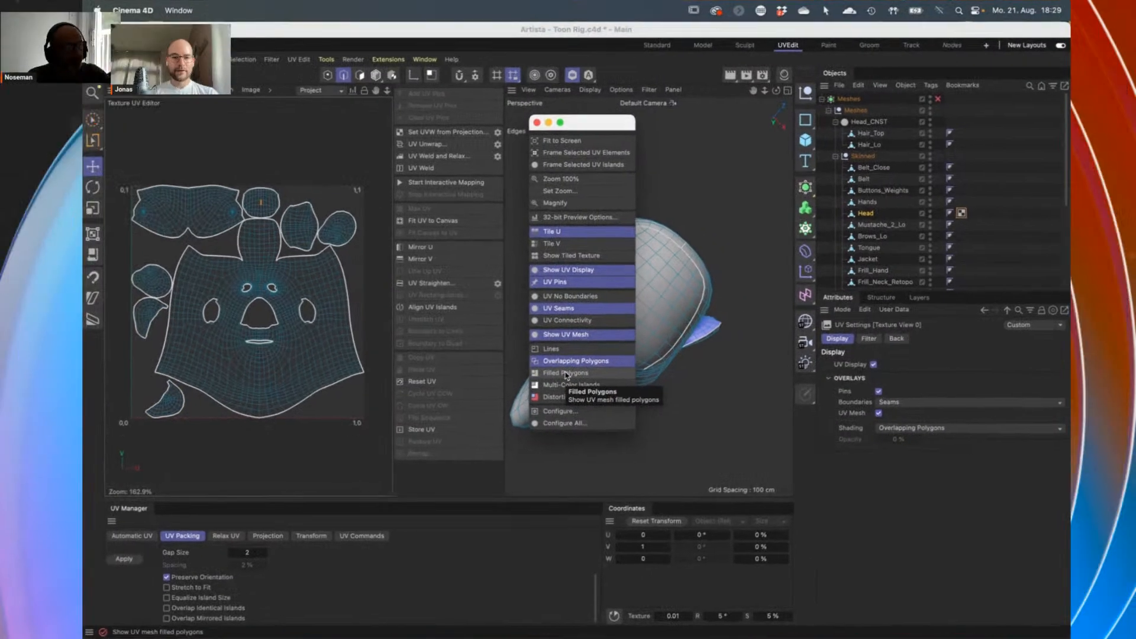
{"action": "left_click", "coordinate": [566, 374]}
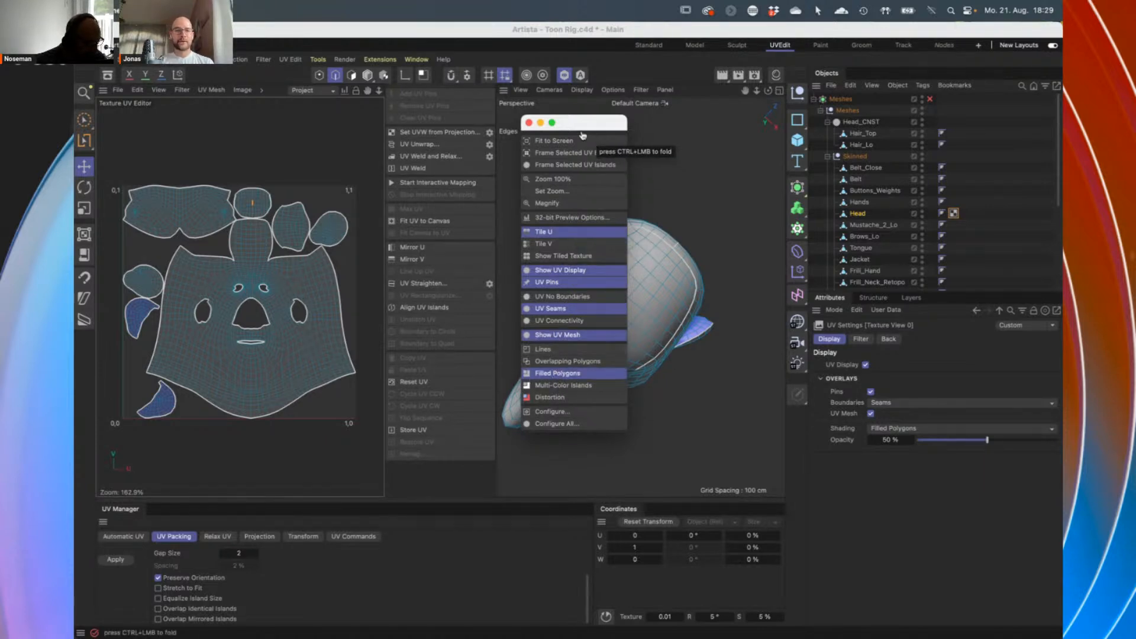
In polygon mode, select the whole face UV island, mirror it in U and deselect it
{"action": "scroll", "coordinate": [198, 317], "scroll_direction": "up", "scroll_amount": 2}
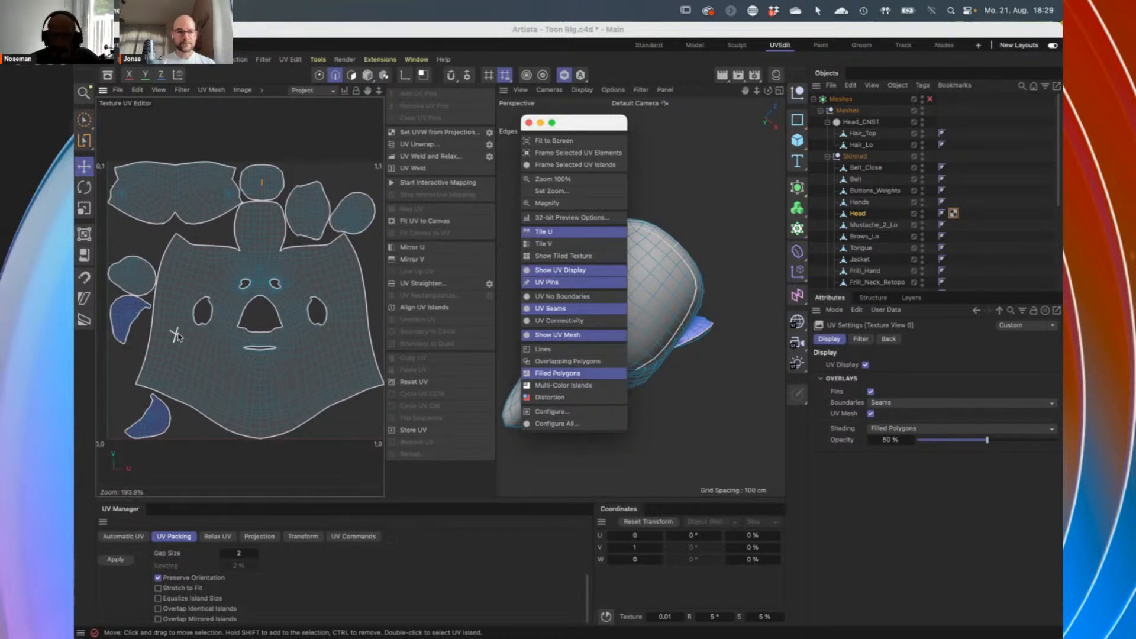
{"action": "left_click_drag", "start_coordinate": [598, 127], "coordinate": [583, 159]}
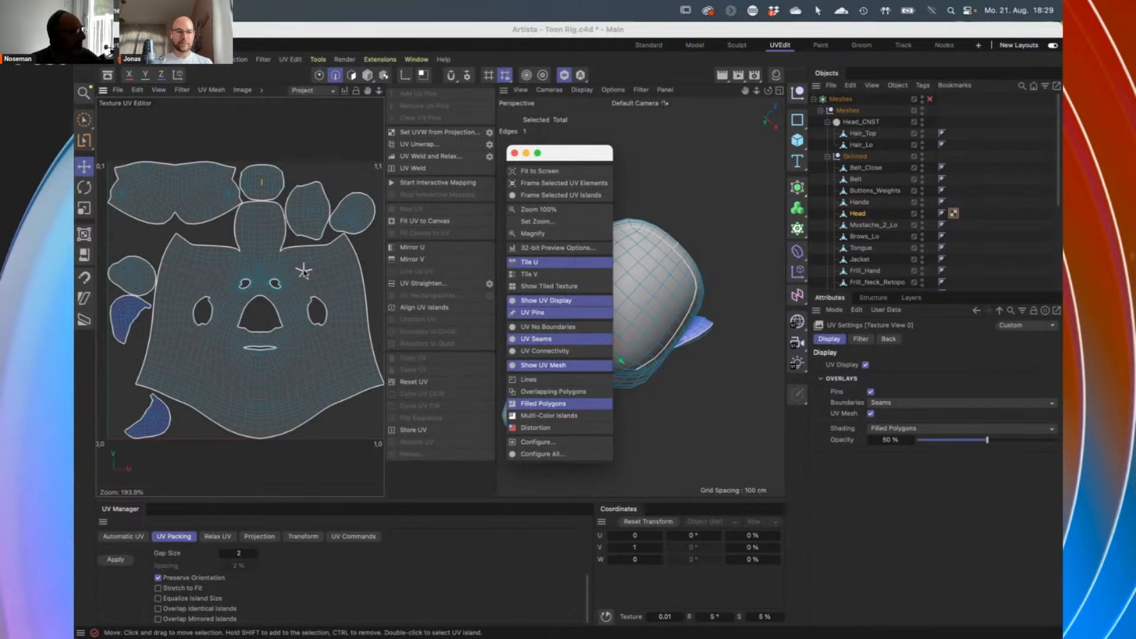
{"action": "left_click", "coordinate": [351, 76]}
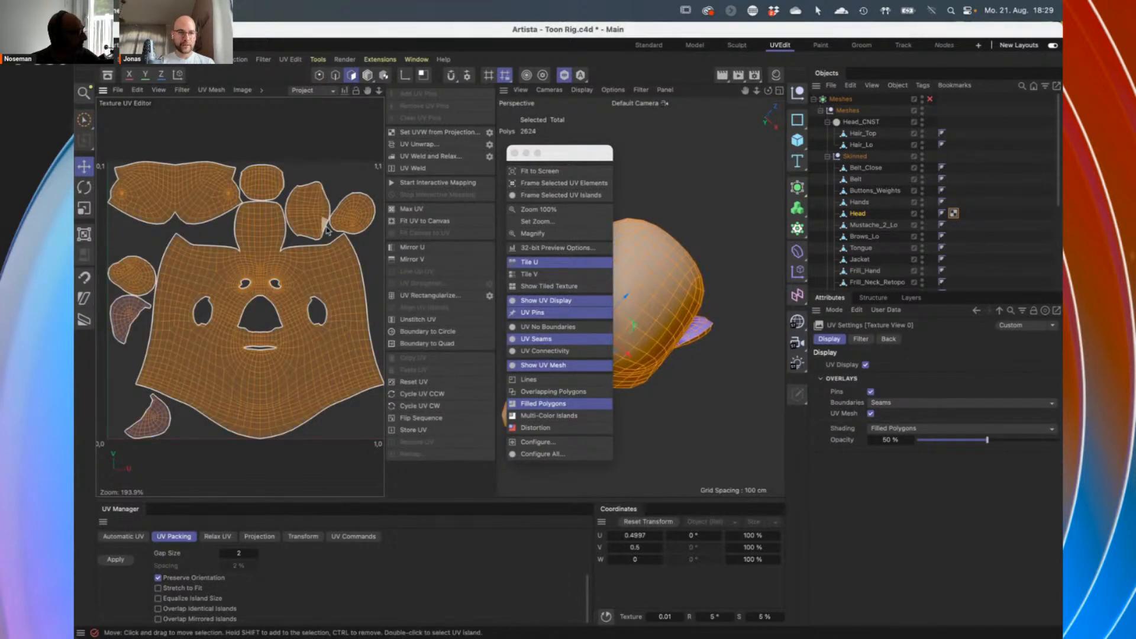
{"action": "double_click", "coordinate": [312, 281]}
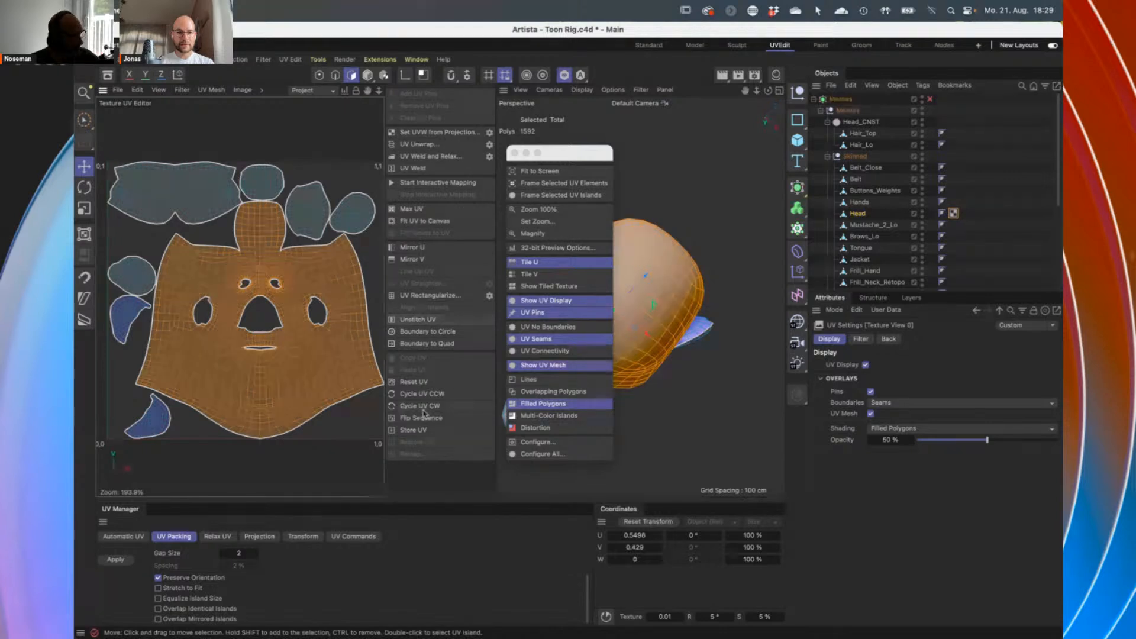
{"action": "left_click", "coordinate": [355, 355]}
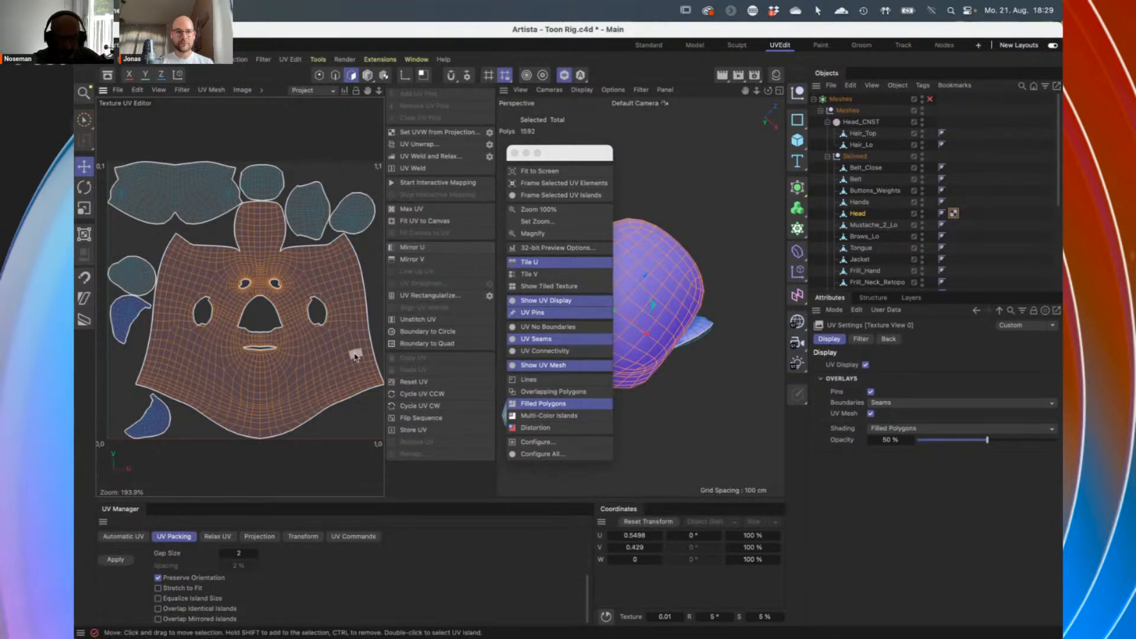
{"action": "left_click", "coordinate": [354, 428]}
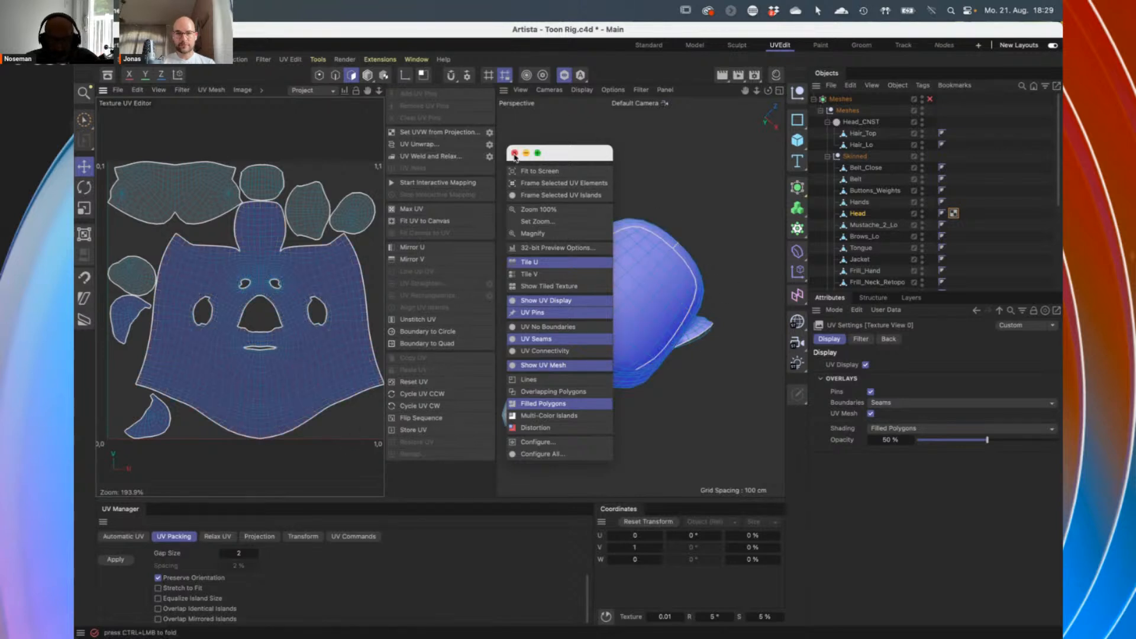
Compare the face island with the head model by selecting single polygons on the cheek and below the eye
{"action": "left_click_drag", "start_coordinate": [570, 158], "coordinate": [453, 326]}
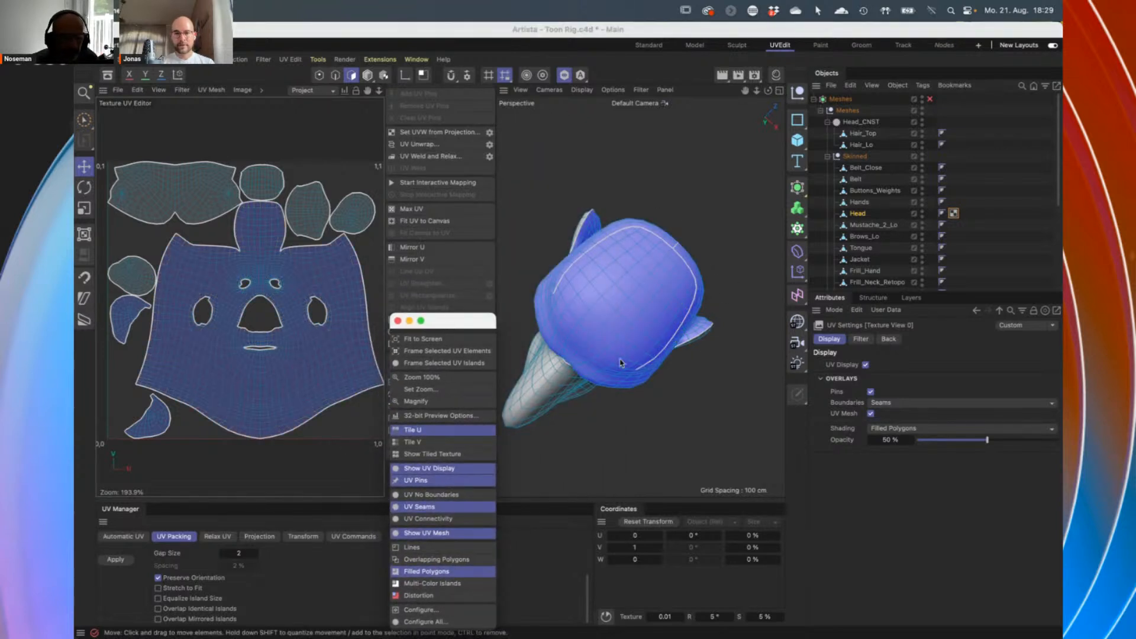
{"action": "scroll", "coordinate": [614, 248], "scroll_direction": "up", "scroll_amount": 2}
{"action": "left_click_drag", "start_coordinate": [614, 247], "coordinate": [668, 373], "text": "alt"}
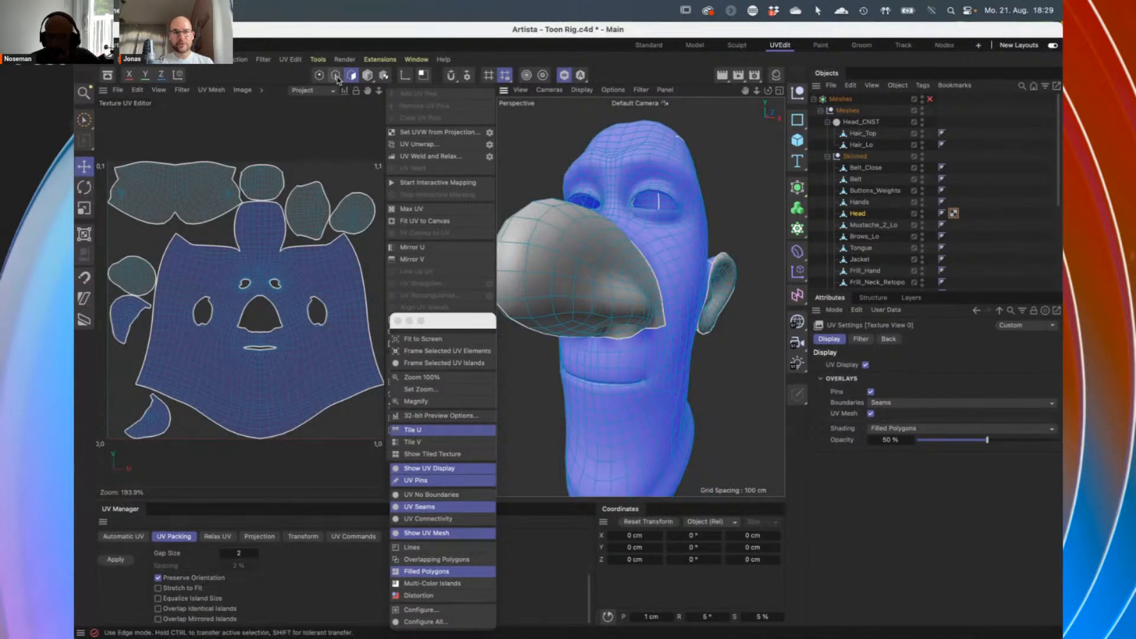
{"action": "left_click", "coordinate": [678, 281]}
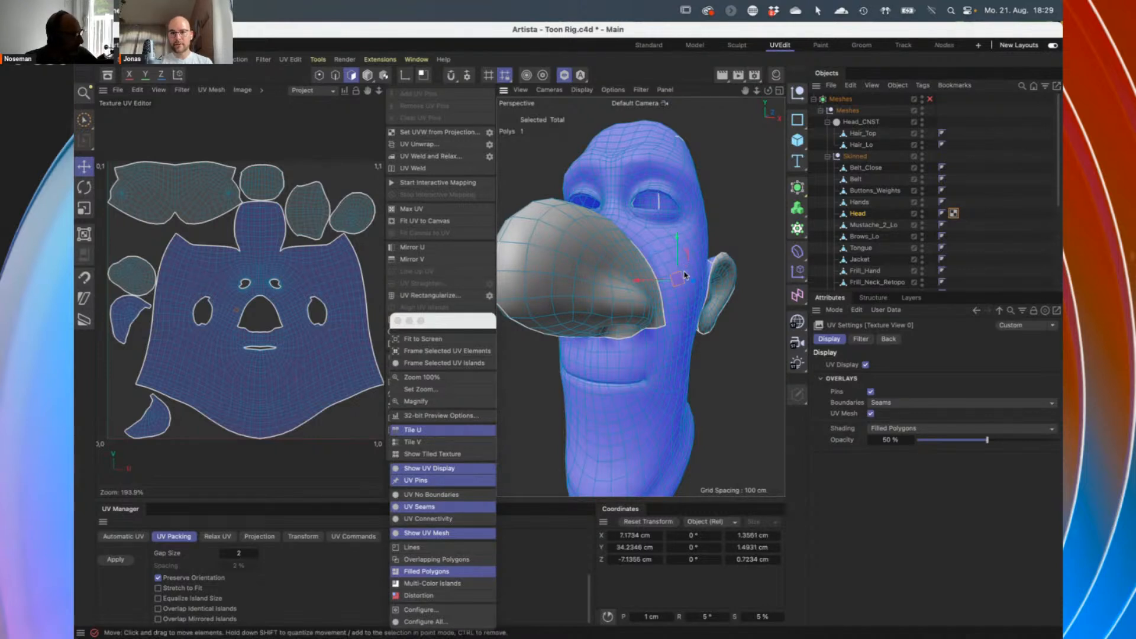
{"action": "left_click", "coordinate": [672, 245]}
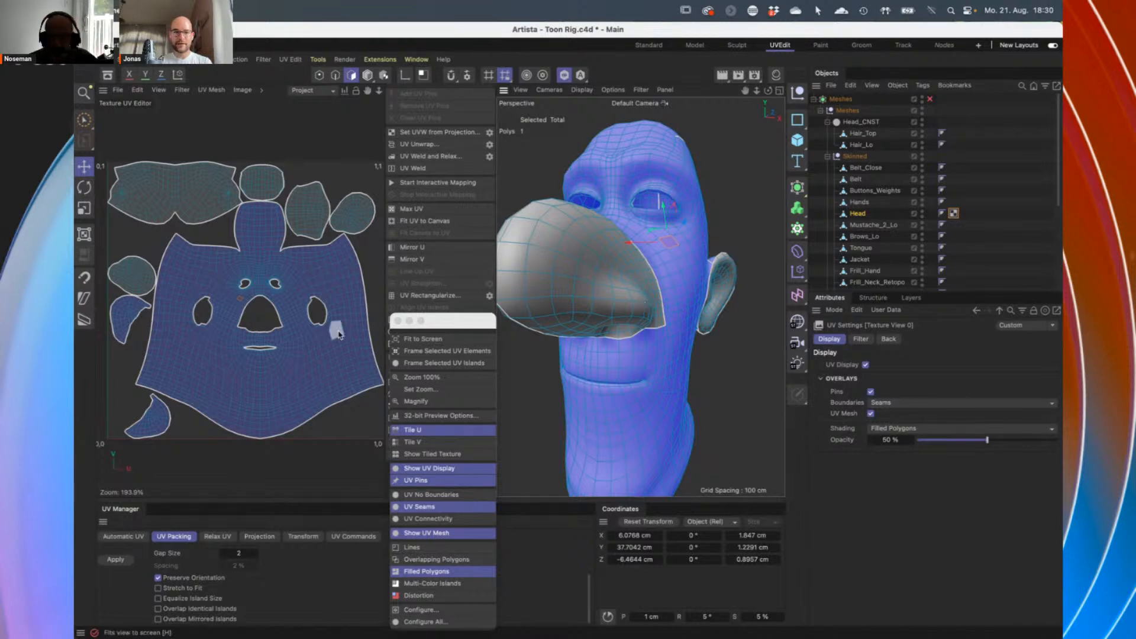
{"action": "left_click_drag", "start_coordinate": [236, 306], "coordinate": [240, 301]}
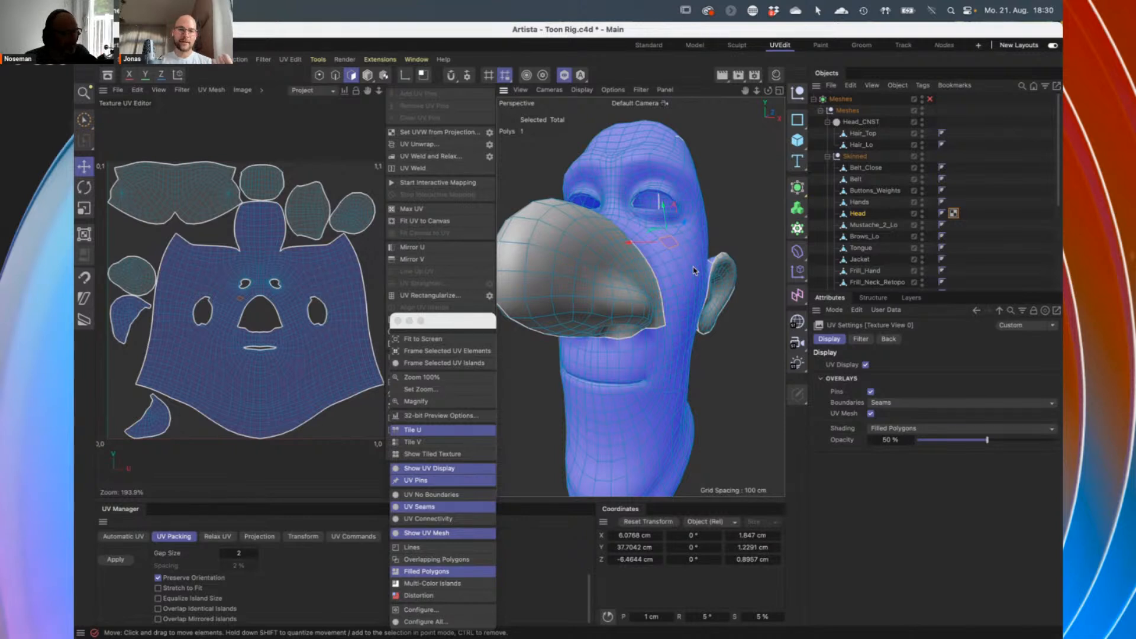
Select the whole face UV island again and mirror it back in U
{"action": "double_click", "coordinate": [301, 330]}
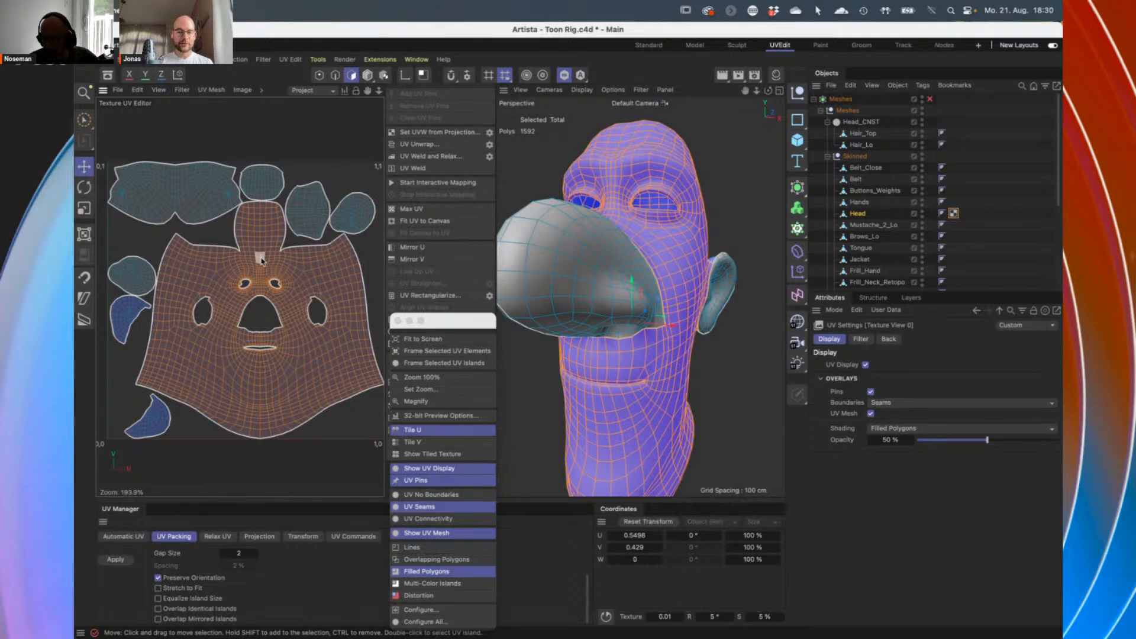
{"action": "left_click_drag", "start_coordinate": [465, 327], "coordinate": [596, 320]}
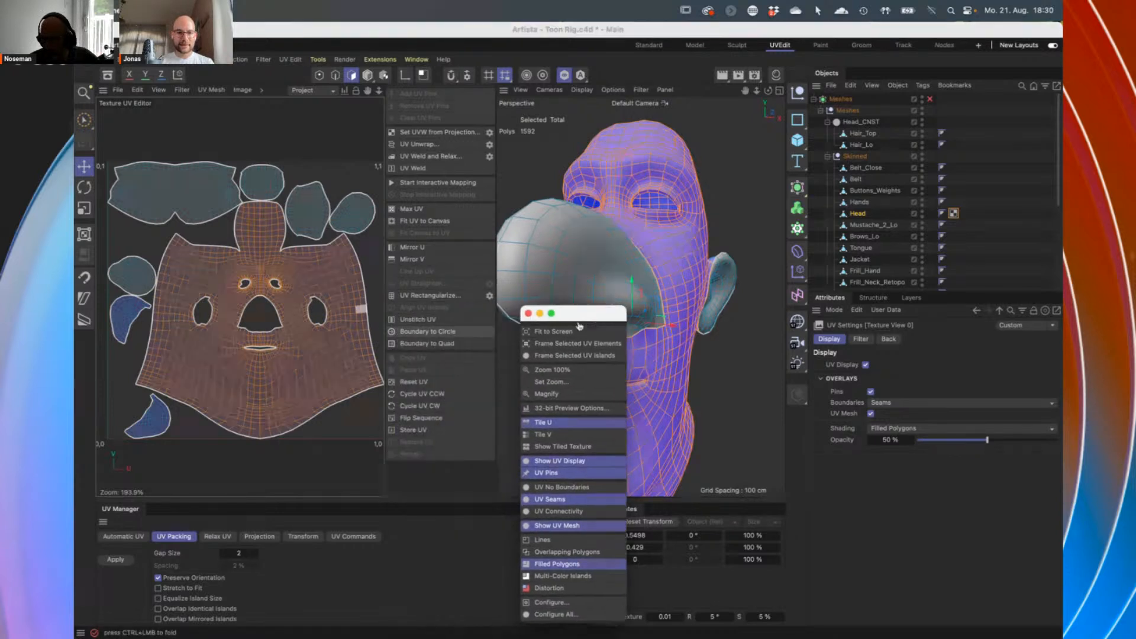
{"action": "left_click", "coordinate": [416, 248]}
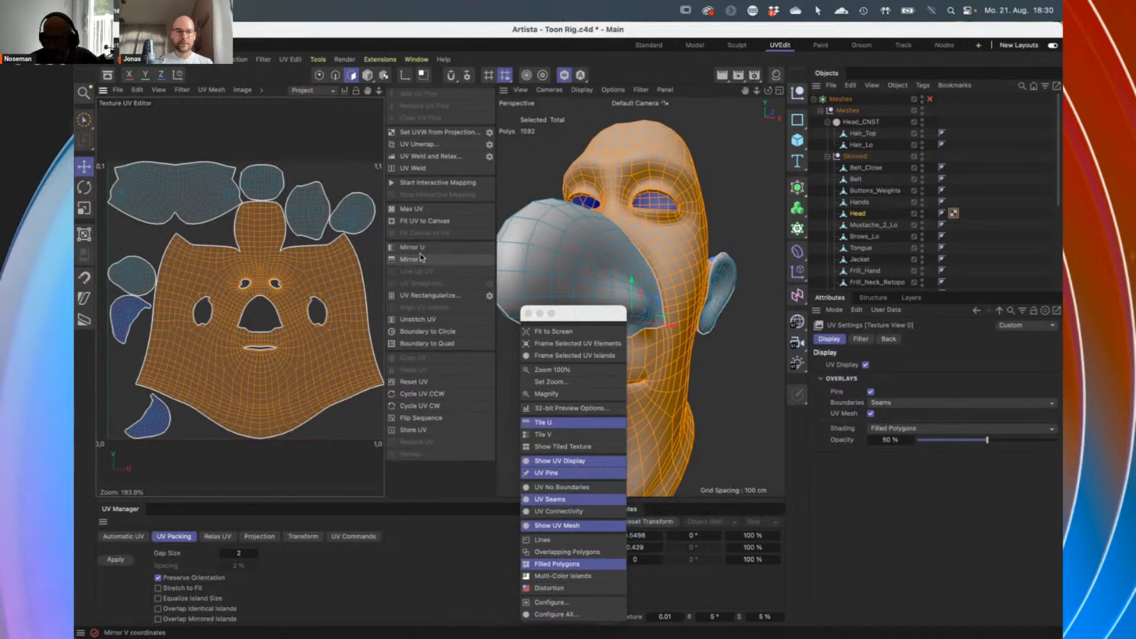
Mirror the two blue flipped UV islands beside the face in U and nudge the upper one clear of the face island
{"action": "left_click", "coordinate": [135, 315]}
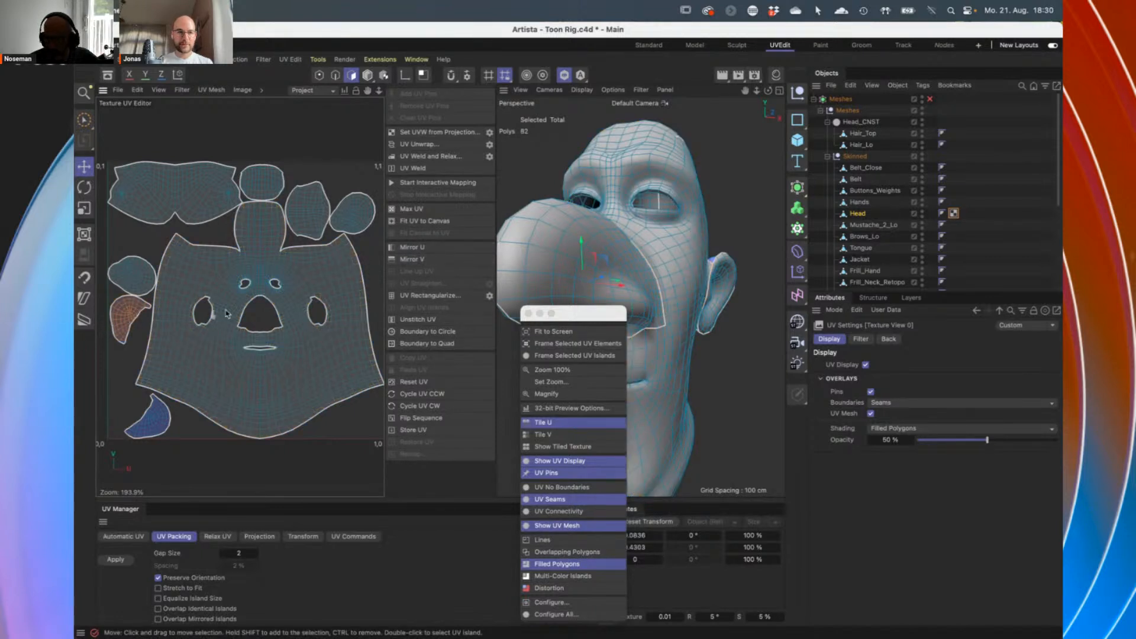
{"action": "left_click", "coordinate": [411, 247]}
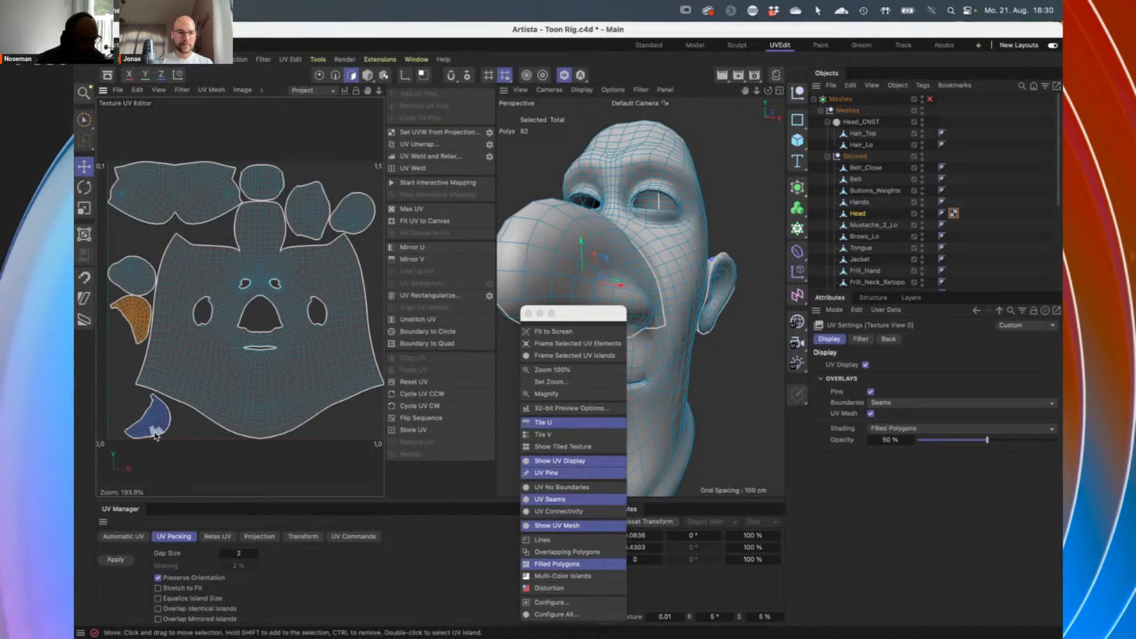
{"action": "left_click", "coordinate": [154, 436]}
{"action": "left_click", "coordinate": [419, 248]}
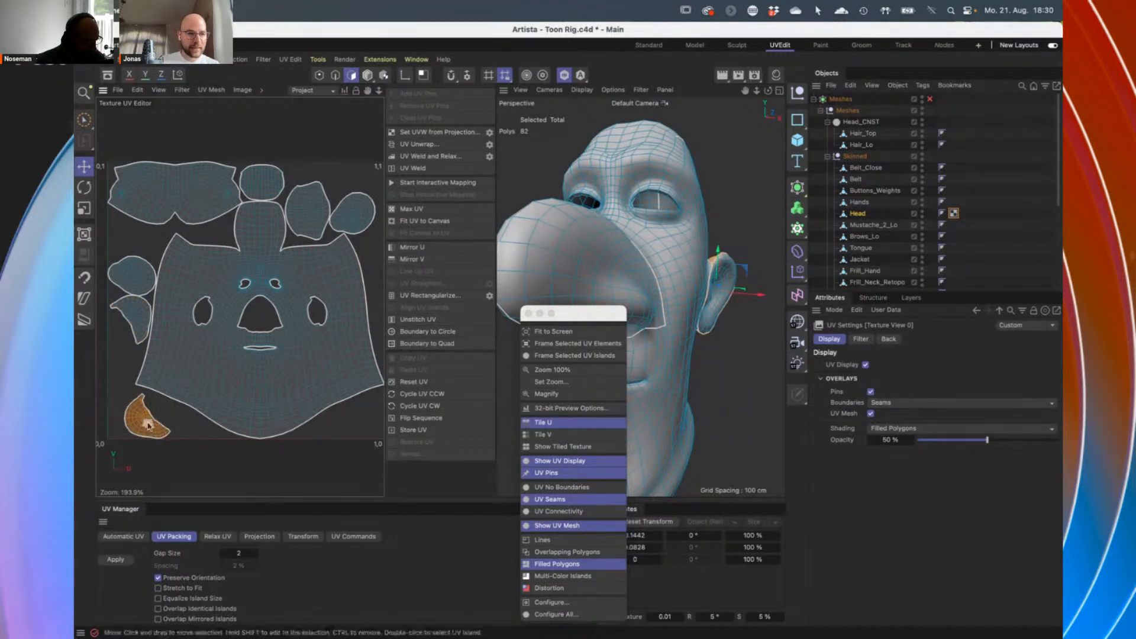
{"action": "left_click", "coordinate": [134, 311]}
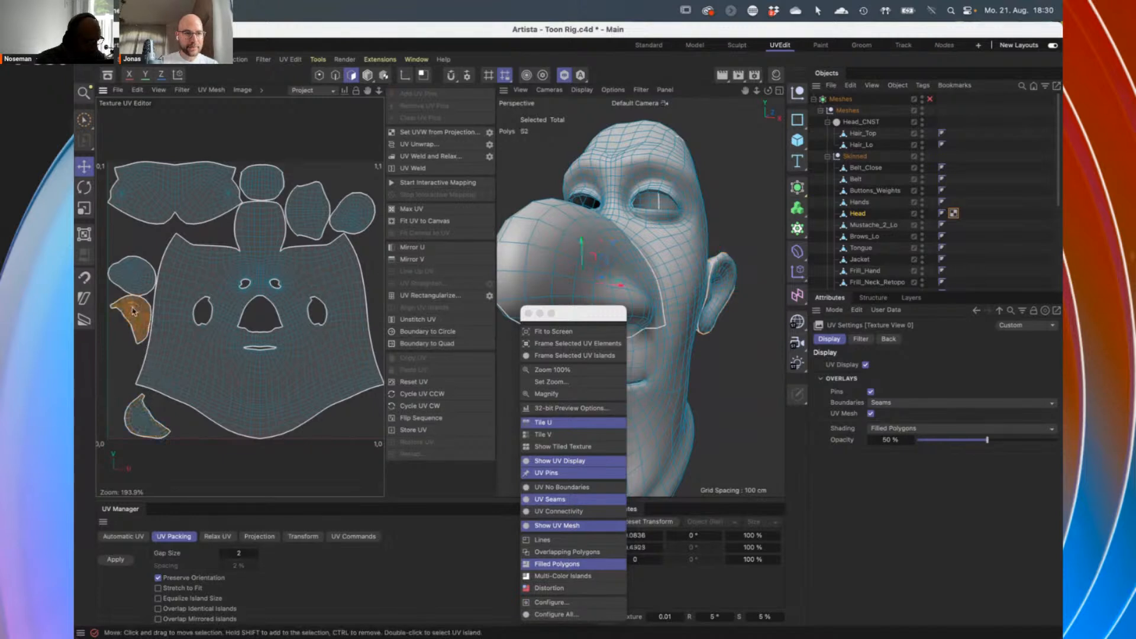
{"action": "left_click_drag", "start_coordinate": [134, 310], "coordinate": [136, 316]}
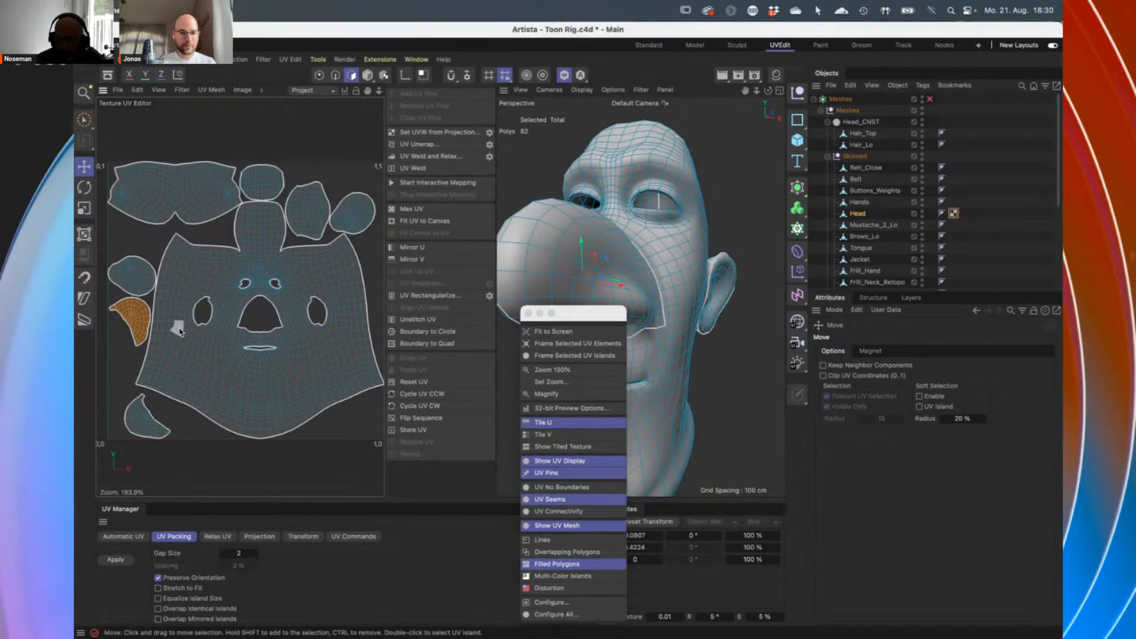
Switch the UV shading to Multi-Color Islands and examine the matching coloured areas around the head model
{"action": "left_click_drag", "start_coordinate": [599, 319], "coordinate": [497, 307]}
{"action": "left_click", "coordinate": [560, 549]}
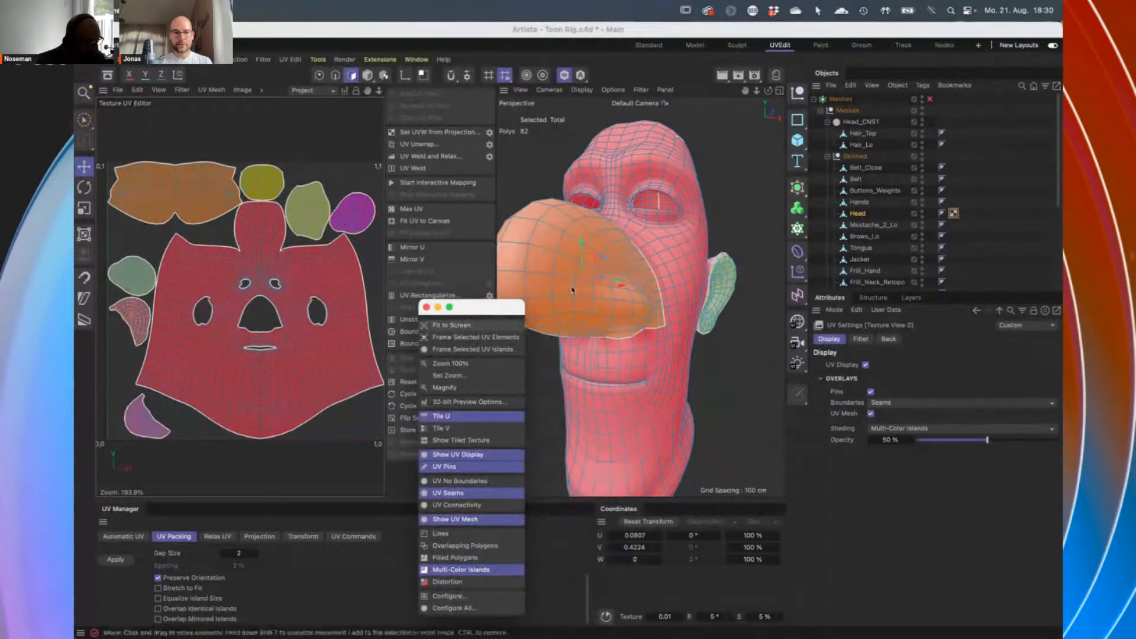
{"action": "left_click_drag", "start_coordinate": [662, 310], "coordinate": [583, 345], "text": "alt"}
{"action": "right_click_drag", "start_coordinate": [653, 307], "coordinate": [633, 323], "text": "alt"}
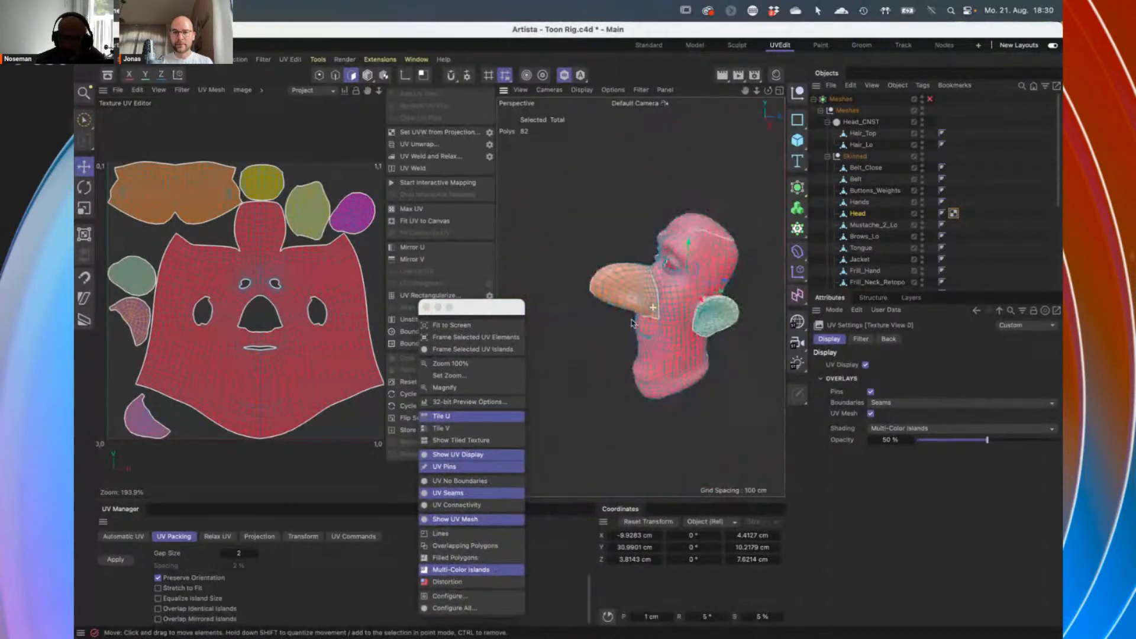
{"action": "middle_click_drag", "start_coordinate": [675, 313], "coordinate": [629, 323], "text": "alt"}
{"action": "left_click_drag", "start_coordinate": [629, 323], "coordinate": [693, 322], "text": "alt"}
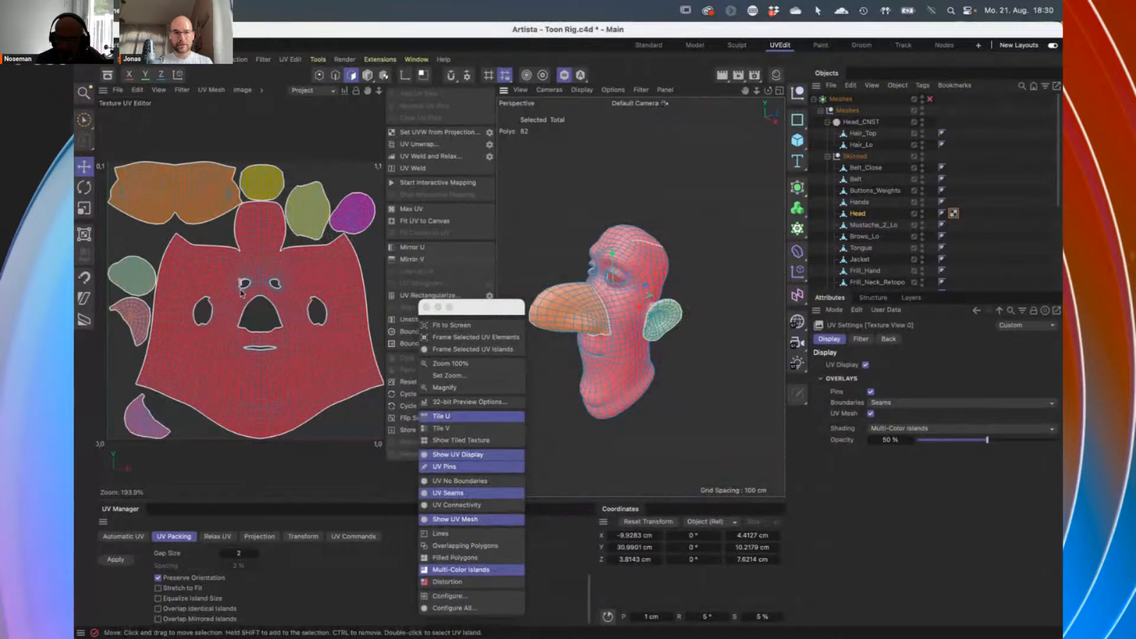
{"action": "left_click_drag", "start_coordinate": [623, 379], "coordinate": [743, 447], "text": "alt"}
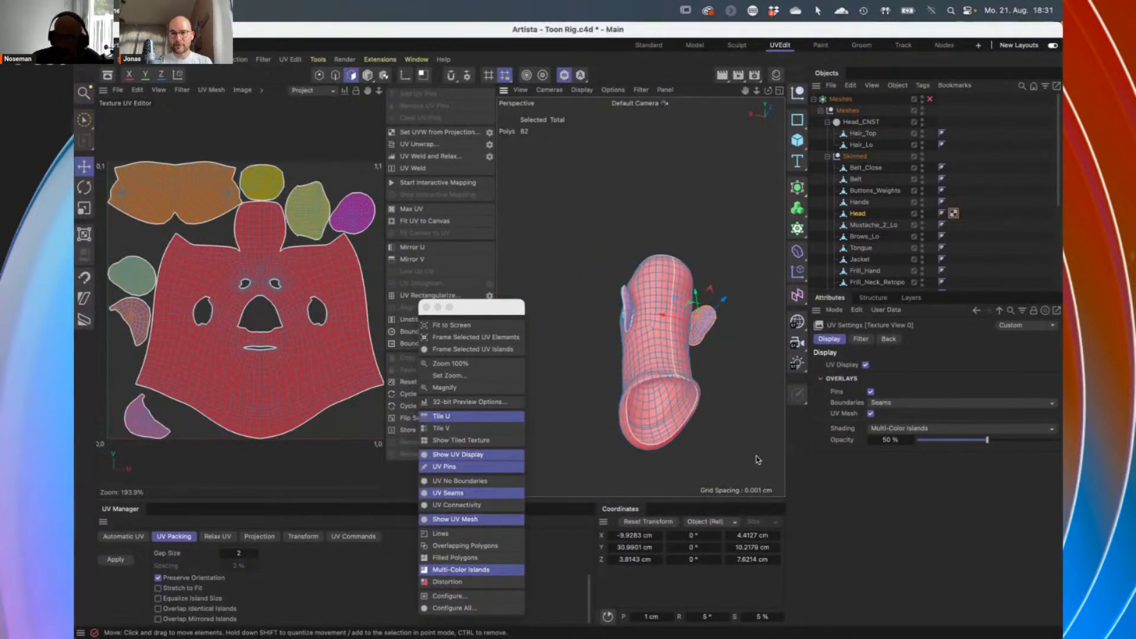
Show the head from the front three-quarter angle with the UV shading set to Distortion
{"action": "left_click_drag", "start_coordinate": [680, 374], "coordinate": [656, 409], "text": "alt"}
{"action": "right_click_drag", "start_coordinate": [697, 384], "coordinate": [721, 387], "text": "alt"}
{"action": "left_click_drag", "start_coordinate": [694, 388], "coordinate": [719, 392], "text": "alt"}
{"action": "right_click_drag", "start_coordinate": [719, 391], "coordinate": [657, 375], "text": "alt"}
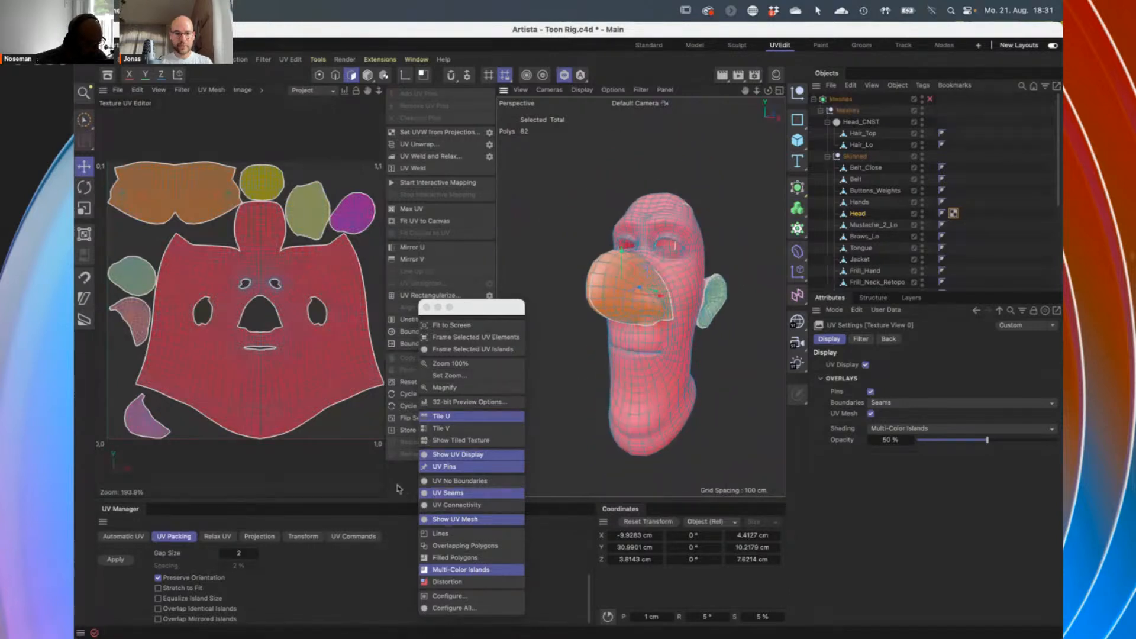
{"action": "left_click", "coordinate": [448, 582]}
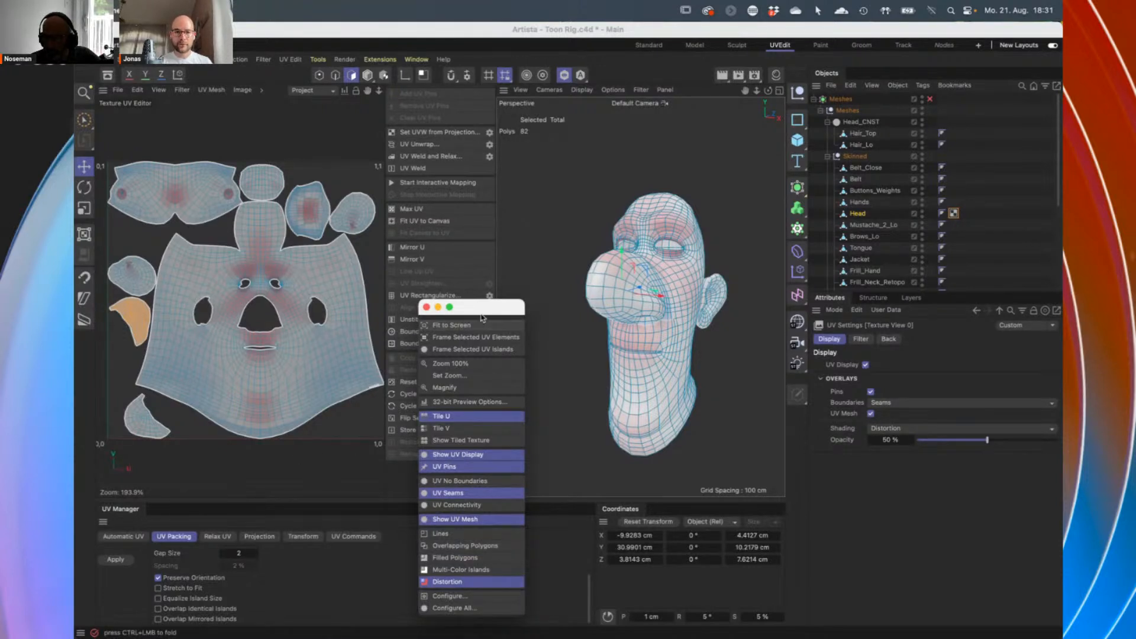
Close the floating UV view-options palette and save the scene as a new incremental version
{"action": "left_click_drag", "start_coordinate": [482, 319], "coordinate": [503, 312]}
{"action": "left_click", "coordinate": [445, 305]}
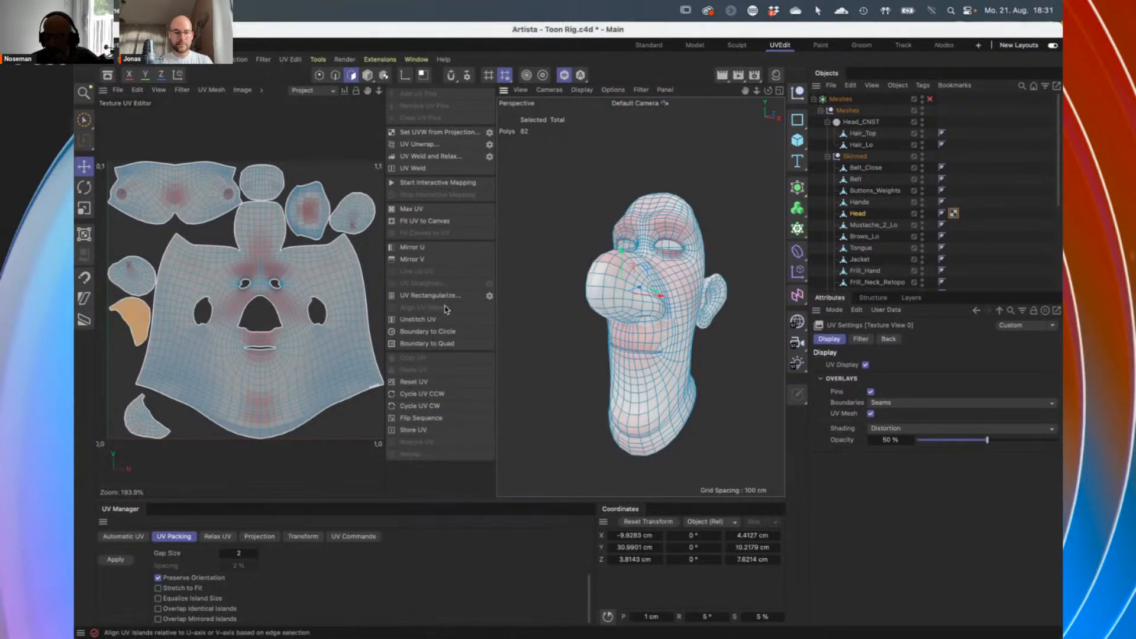
{"action": "key", "text": "super+alt+s"}
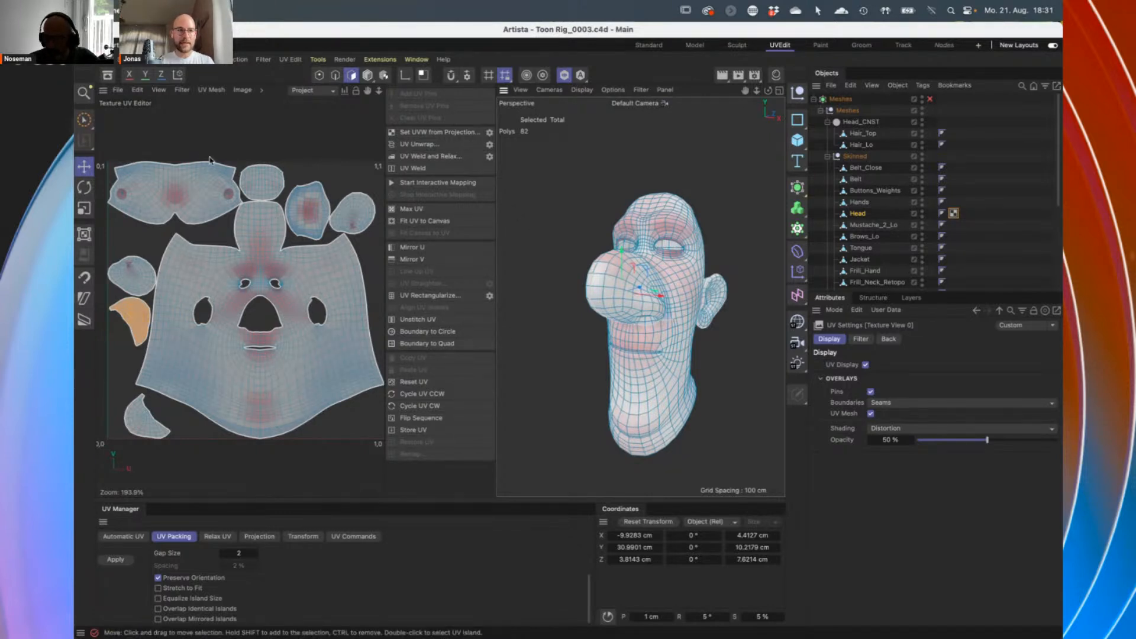
Set the UV shading in the Texture UV Editor to Lines
{"action": "left_click", "coordinate": [159, 90]}
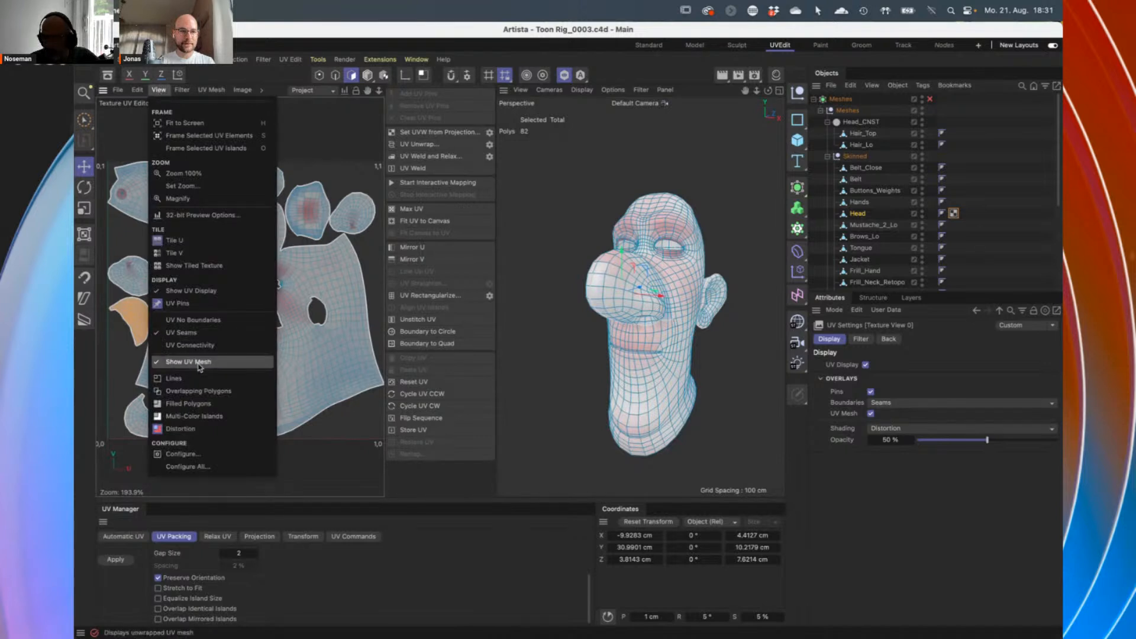
{"action": "left_click", "coordinate": [188, 379]}
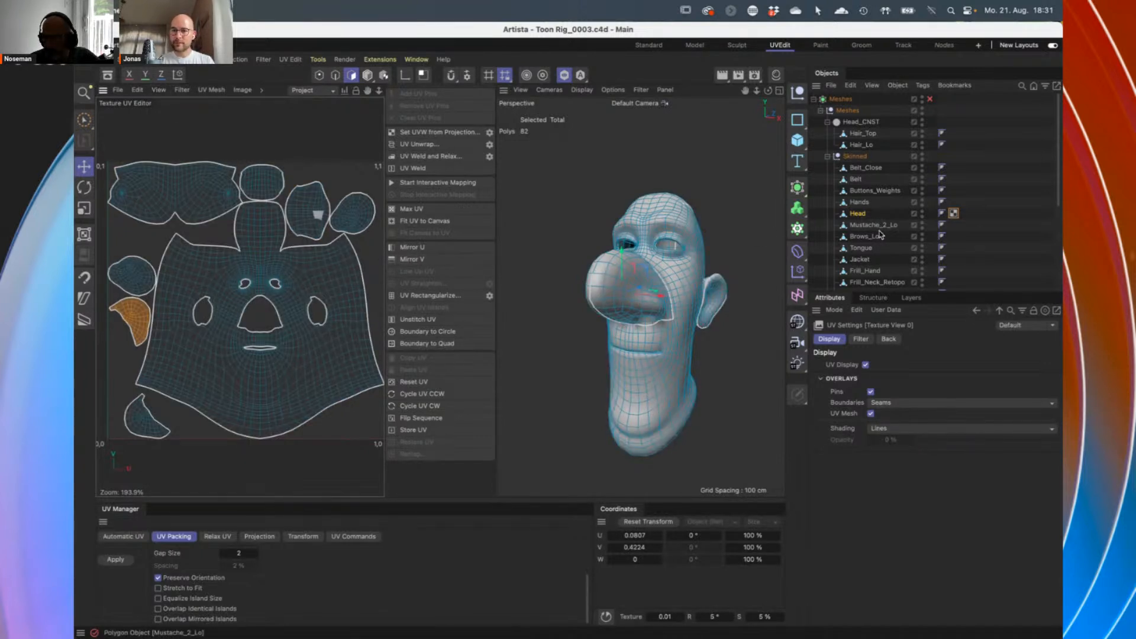
Isolate the Hands object with viewport solo and bring one hand into close view
{"action": "left_click", "coordinate": [860, 202]}
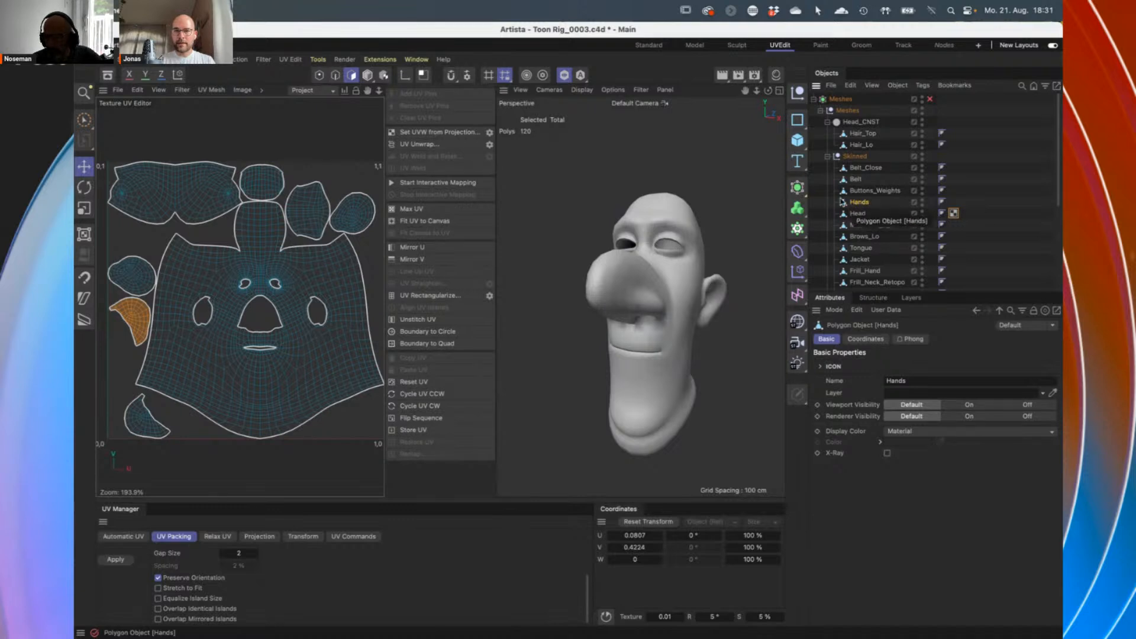
{"action": "left_click", "coordinate": [564, 75]}
{"action": "left_click", "coordinate": [564, 75]}
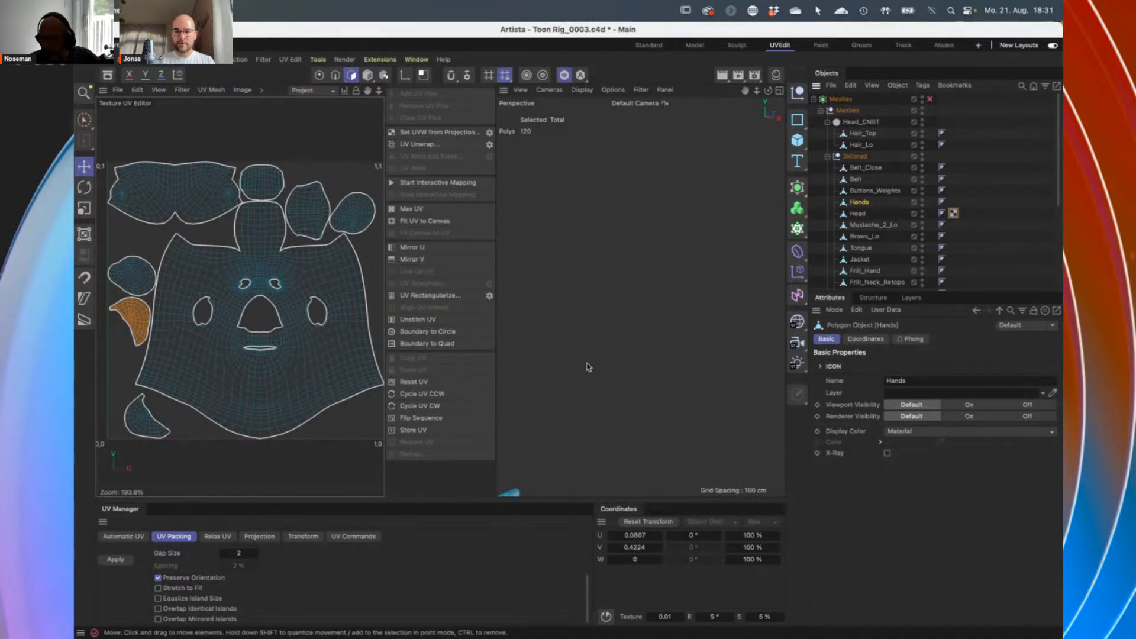
{"action": "key", "text": "o"}
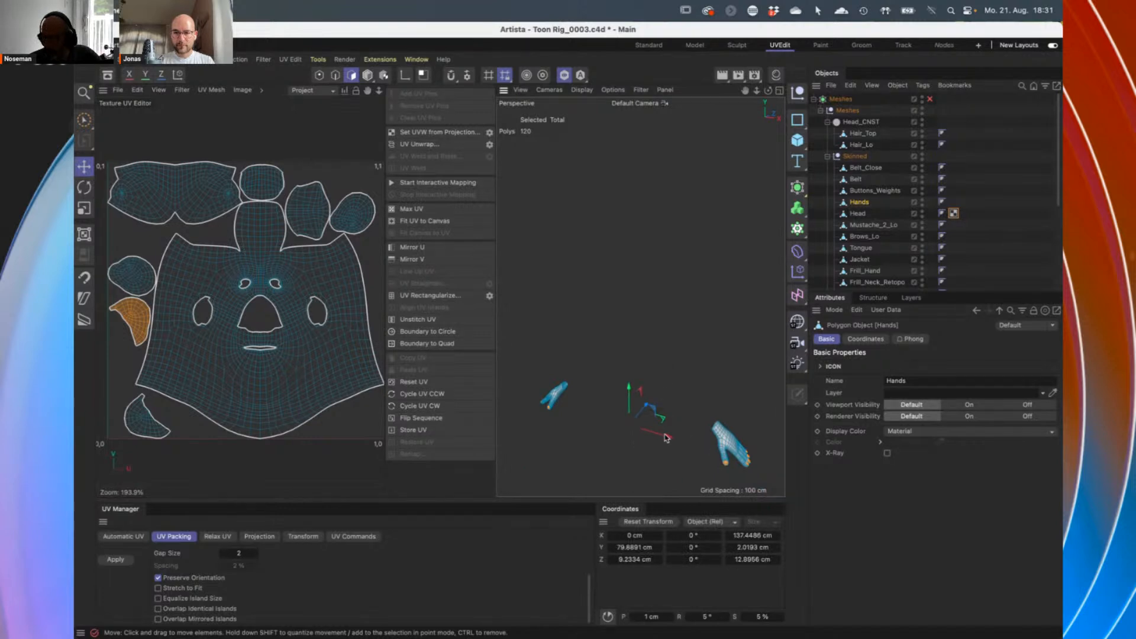
{"action": "left_click_drag", "start_coordinate": [666, 438], "coordinate": [638, 347], "text": "alt"}
{"action": "left_click_drag", "start_coordinate": [715, 418], "coordinate": [654, 424], "text": "alt"}
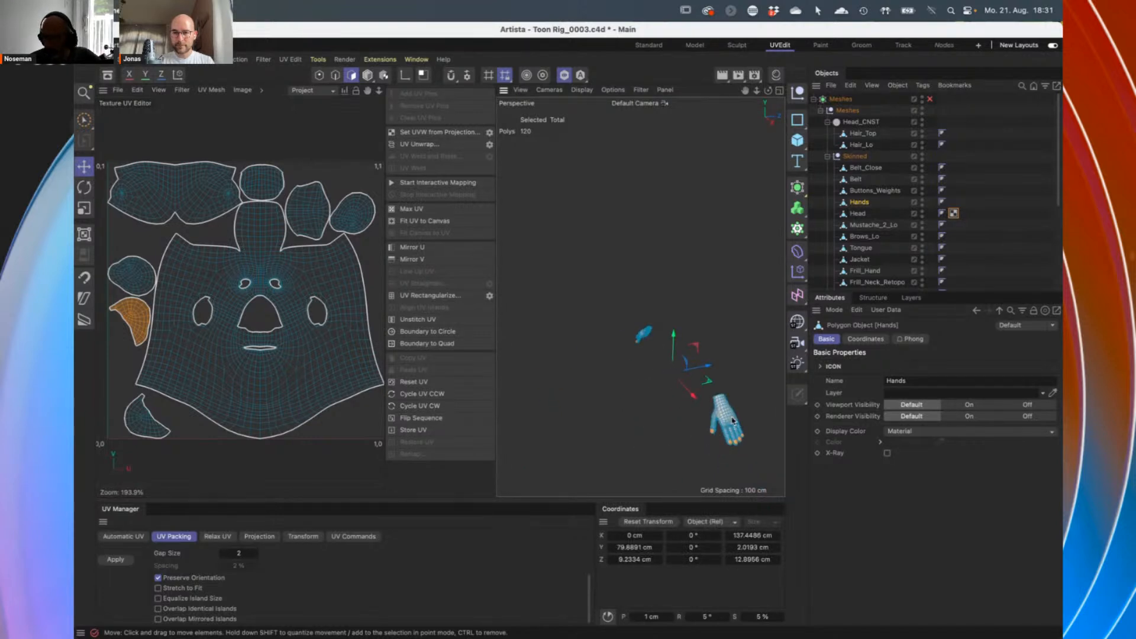
{"action": "middle_click_drag", "start_coordinate": [731, 420], "coordinate": [653, 355], "text": "alt"}
{"action": "right_click_drag", "start_coordinate": [653, 355], "coordinate": [709, 346], "text": "alt"}
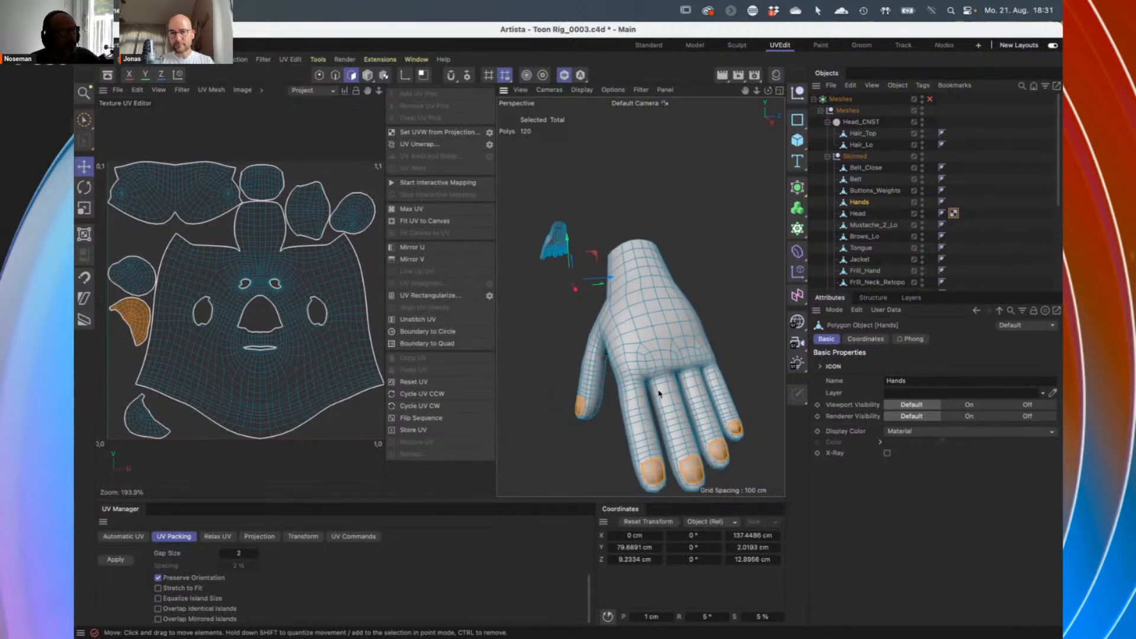
Inspect the hand from several sides and clear the polygon selection on the fingernails
{"action": "middle_click_drag", "start_coordinate": [659, 394], "coordinate": [644, 344], "text": "alt"}
{"action": "left_click_drag", "start_coordinate": [644, 344], "coordinate": [503, 296], "text": "alt"}
{"action": "left_click_drag", "start_coordinate": [751, 260], "coordinate": [501, 329], "text": "alt"}
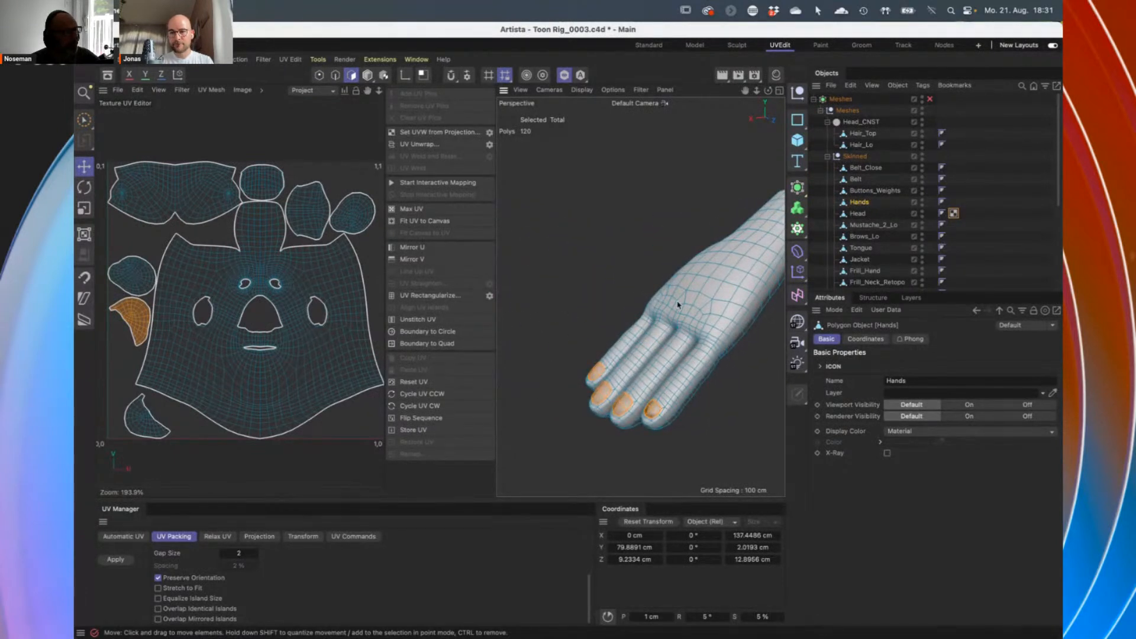
{"action": "left_click_drag", "start_coordinate": [650, 304], "coordinate": [652, 305], "text": "alt"}
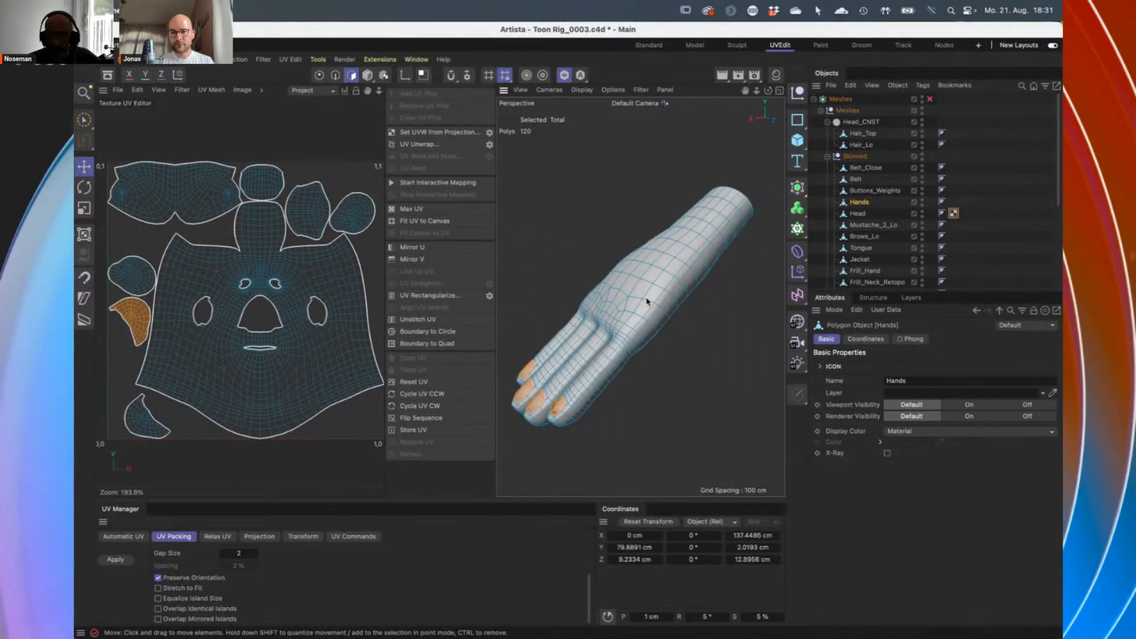
{"action": "left_click_drag", "start_coordinate": [670, 304], "coordinate": [538, 238], "text": "alt"}
{"action": "left_click_drag", "start_coordinate": [677, 315], "coordinate": [721, 371], "text": "alt"}
{"action": "left_click", "coordinate": [721, 371]}
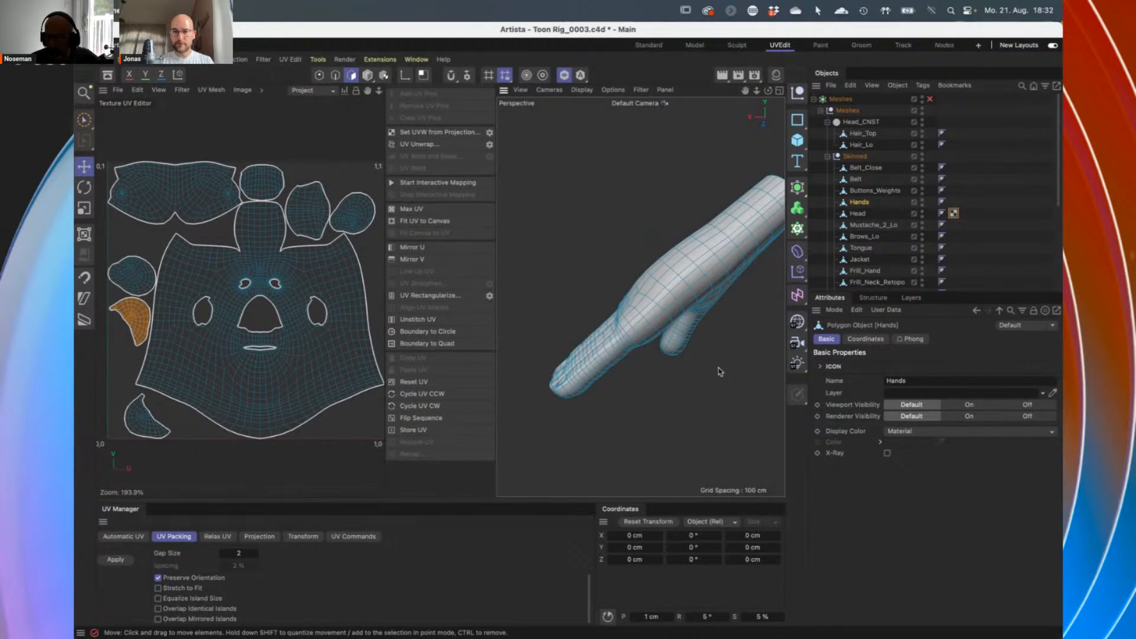
In edge mode, use Loop Selection with Stop at Poles off to select the seam loop running around one hand and its fingers
{"action": "left_click", "coordinate": [335, 76]}
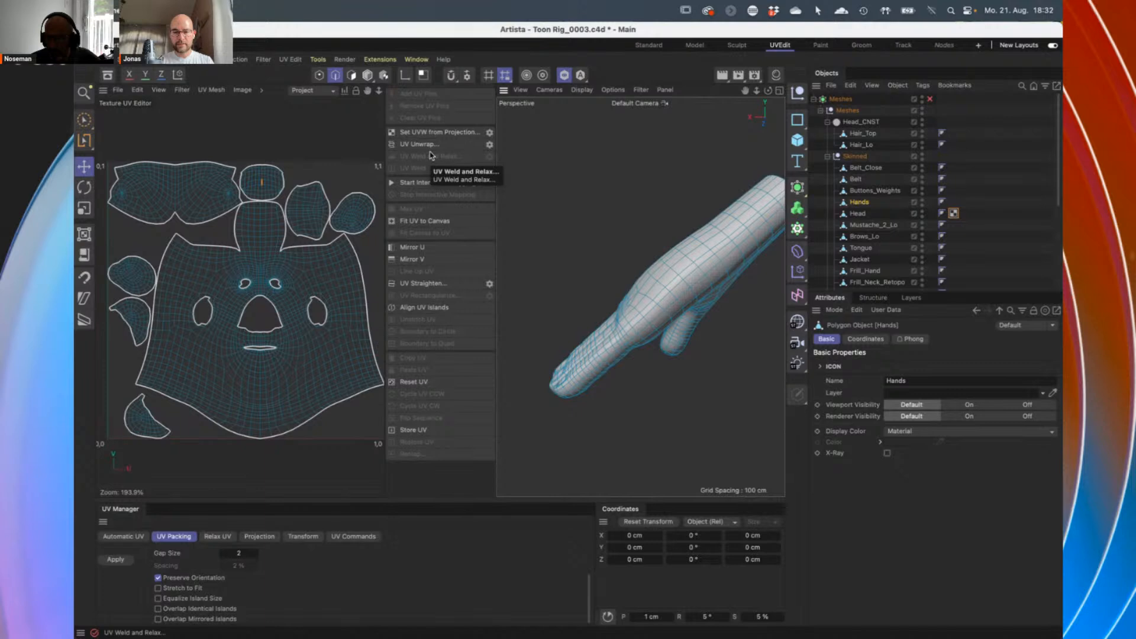
{"action": "key", "text": "u"}
{"action": "key", "text": "l"}
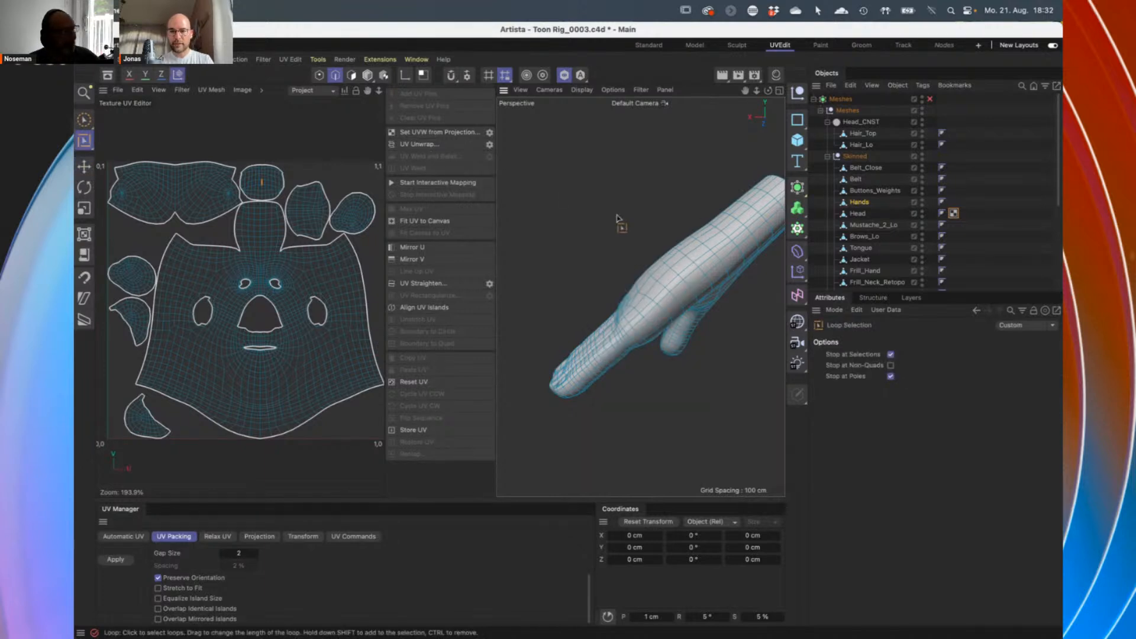
{"action": "left_click", "coordinate": [759, 230]}
{"action": "left_click_drag", "start_coordinate": [759, 231], "coordinate": [737, 347], "text": "alt"}
{"action": "left_click_drag", "start_coordinate": [551, 320], "coordinate": [721, 355], "text": "alt"}
{"action": "left_click_drag", "start_coordinate": [611, 343], "coordinate": [544, 363], "text": "alt"}
{"action": "left_click_drag", "start_coordinate": [679, 318], "coordinate": [499, 324], "text": "alt"}
{"action": "mouse_move", "coordinate": [717, 292]}
{"action": "left_mouse_down", "text": "alt"}
{"action": "mouse_move", "coordinate": [646, 241]}
{"action": "mouse_move", "coordinate": [515, 271]}
{"action": "mouse_move", "coordinate": [630, 268]}
{"action": "left_mouse_up", "text": "alt"}
{"action": "mouse_move", "coordinate": [637, 228]}
{"action": "left_mouse_down", "text": "alt"}
{"action": "mouse_move", "coordinate": [615, 245]}
{"action": "mouse_move", "coordinate": [553, 256]}
{"action": "mouse_move", "coordinate": [723, 253]}
{"action": "mouse_move", "coordinate": [678, 282]}
{"action": "mouse_move", "coordinate": [743, 258]}
{"action": "left_mouse_up", "text": "alt"}
{"action": "scroll", "coordinate": [679, 282], "scroll_direction": "down", "scroll_amount": 10}
{"action": "left_click_drag", "start_coordinate": [653, 258], "coordinate": [698, 269], "text": "alt"}
{"action": "right_click_drag", "start_coordinate": [698, 270], "coordinate": [744, 267], "text": "alt"}
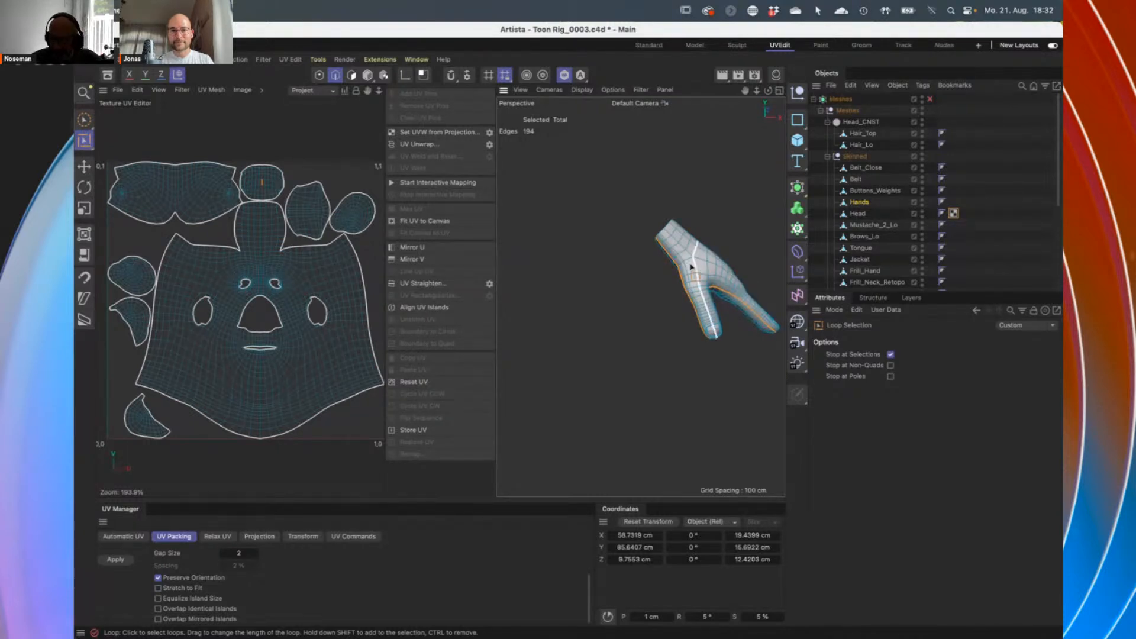
Add the matching seam loop on the opposite hand to the edge selection
{"action": "left_click_drag", "start_coordinate": [693, 265], "coordinate": [578, 268], "text": "alt"}
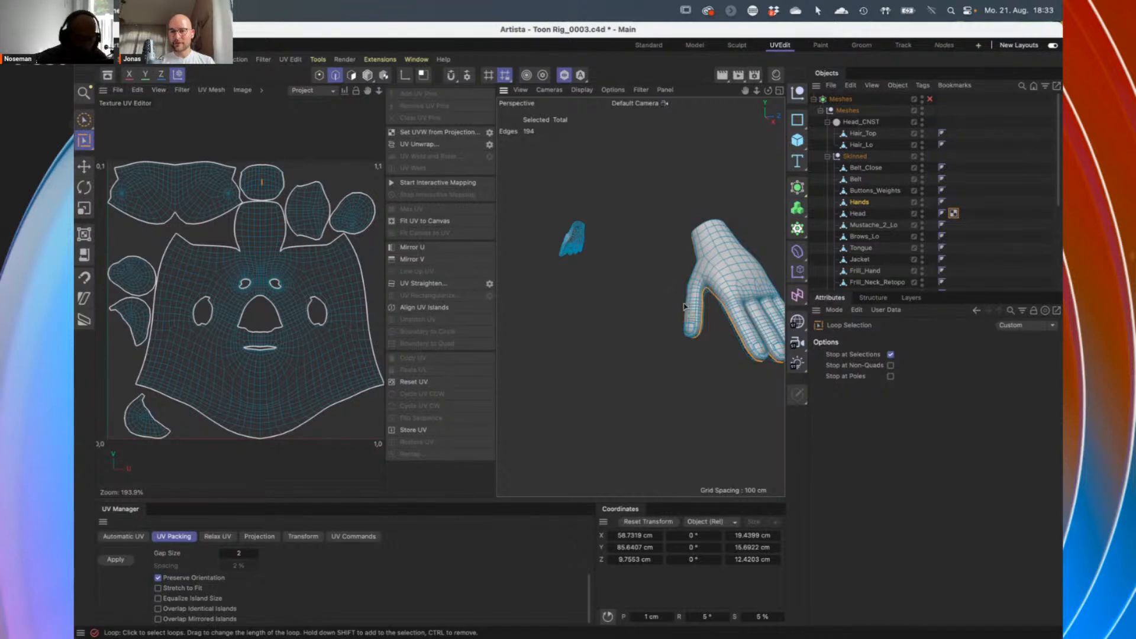
{"action": "right_click", "coordinate": [599, 288]}
{"action": "left_click", "coordinate": [599, 287]}
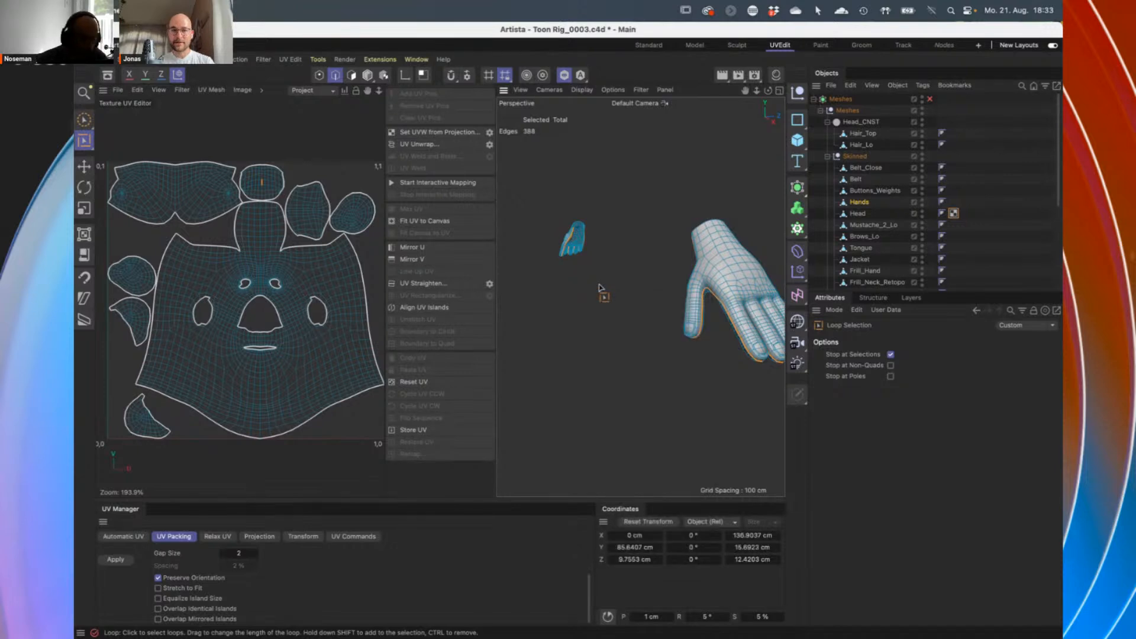
Switch to the Move tool and examine how the selected seam loop runs along and between the fingers
{"action": "mouse_move", "coordinate": [570, 252]}
{"action": "left_mouse_down", "text": "alt"}
{"action": "mouse_move", "coordinate": [647, 231]}
{"action": "mouse_move", "coordinate": [728, 256]}
{"action": "mouse_move", "coordinate": [782, 254]}
{"action": "mouse_move", "coordinate": [552, 253]}
{"action": "left_mouse_up", "text": "alt"}
{"action": "right_click_drag", "start_coordinate": [577, 253], "coordinate": [638, 242], "text": "alt"}
{"action": "left_click_drag", "start_coordinate": [554, 267], "coordinate": [526, 270], "text": "alt"}
{"action": "right_click_drag", "start_coordinate": [526, 270], "coordinate": [599, 284], "text": "alt"}
{"action": "key", "text": "e"}
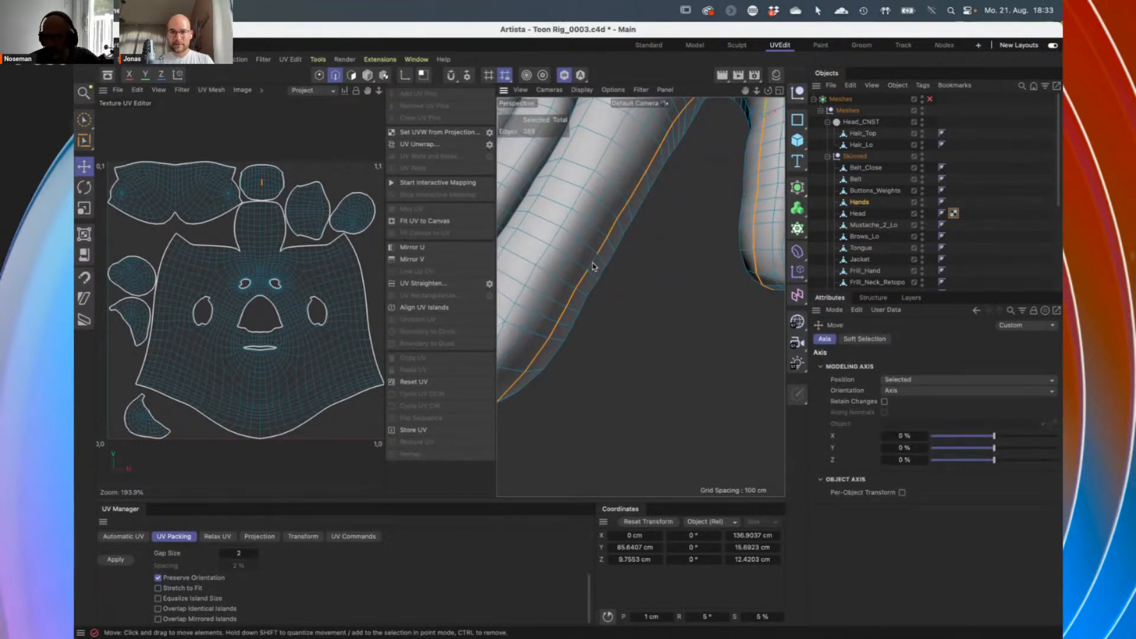
{"action": "left_click_drag", "start_coordinate": [571, 267], "coordinate": [744, 223], "text": "alt"}
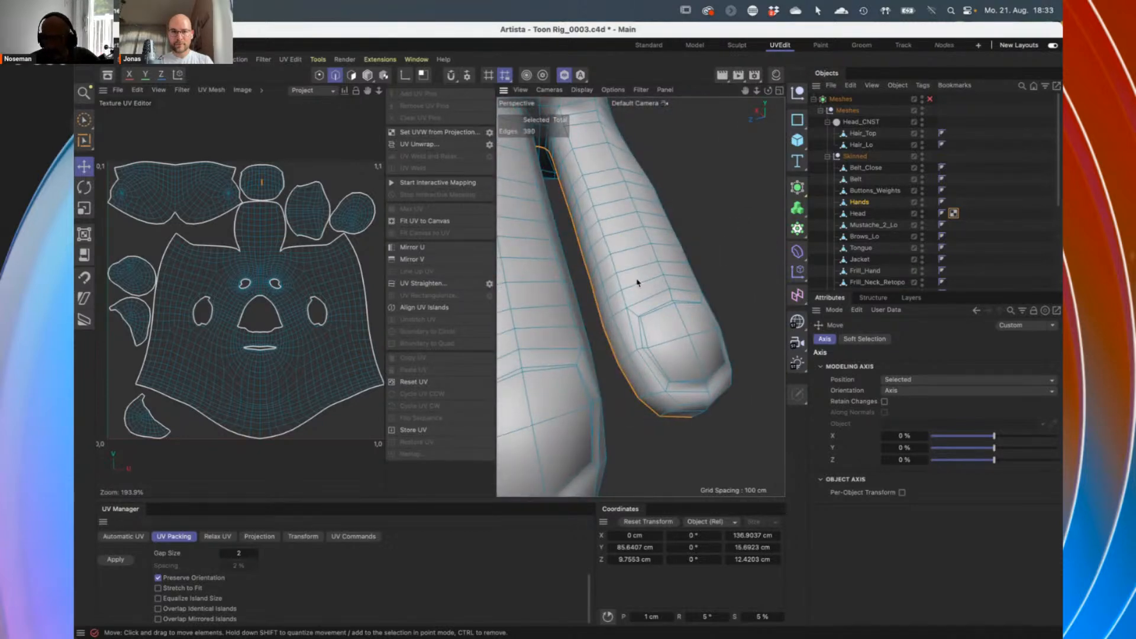
{"action": "right_click_drag", "start_coordinate": [639, 283], "coordinate": [548, 296], "text": "alt"}
{"action": "left_click_drag", "start_coordinate": [577, 275], "coordinate": [537, 287], "text": "alt"}
{"action": "middle_click_drag", "start_coordinate": [537, 286], "coordinate": [647, 270], "text": "alt"}
{"action": "left_click_drag", "start_coordinate": [648, 270], "coordinate": [506, 289], "text": "alt"}
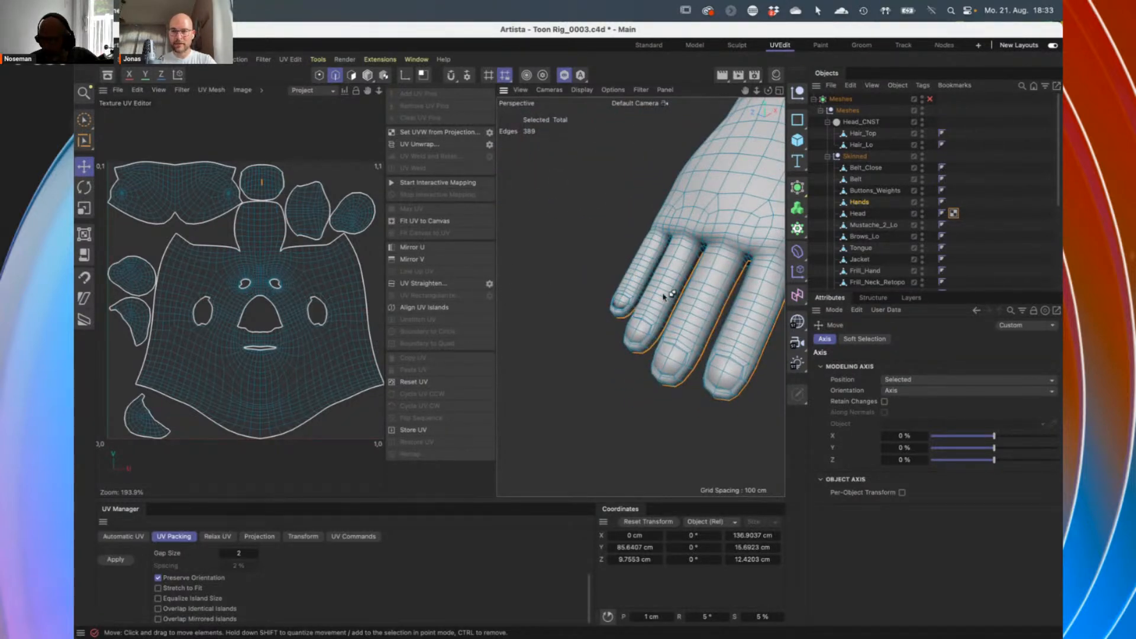
{"action": "right_click_drag", "start_coordinate": [715, 294], "coordinate": [584, 269], "text": "alt"}
{"action": "middle_click_drag", "start_coordinate": [629, 265], "coordinate": [596, 281], "text": "alt"}
{"action": "left_click_drag", "start_coordinate": [596, 281], "coordinate": [575, 256], "text": "alt"}
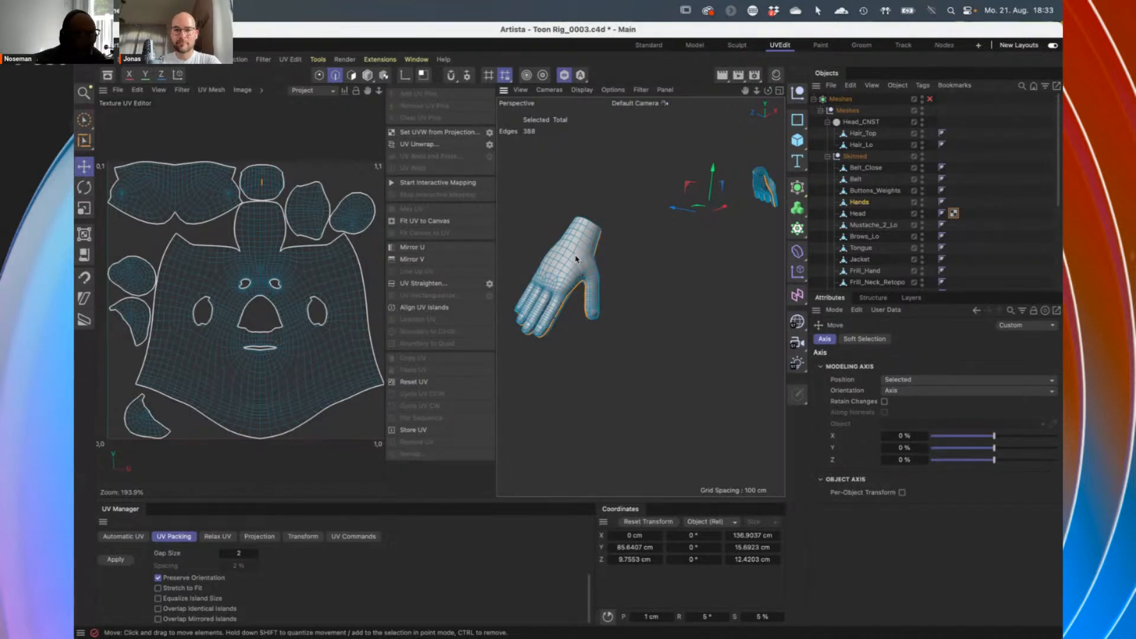
Create a UVW tag for the Hands object with Set UVW from Projection, using the Frontal projection type
{"action": "left_click", "coordinate": [859, 202]}
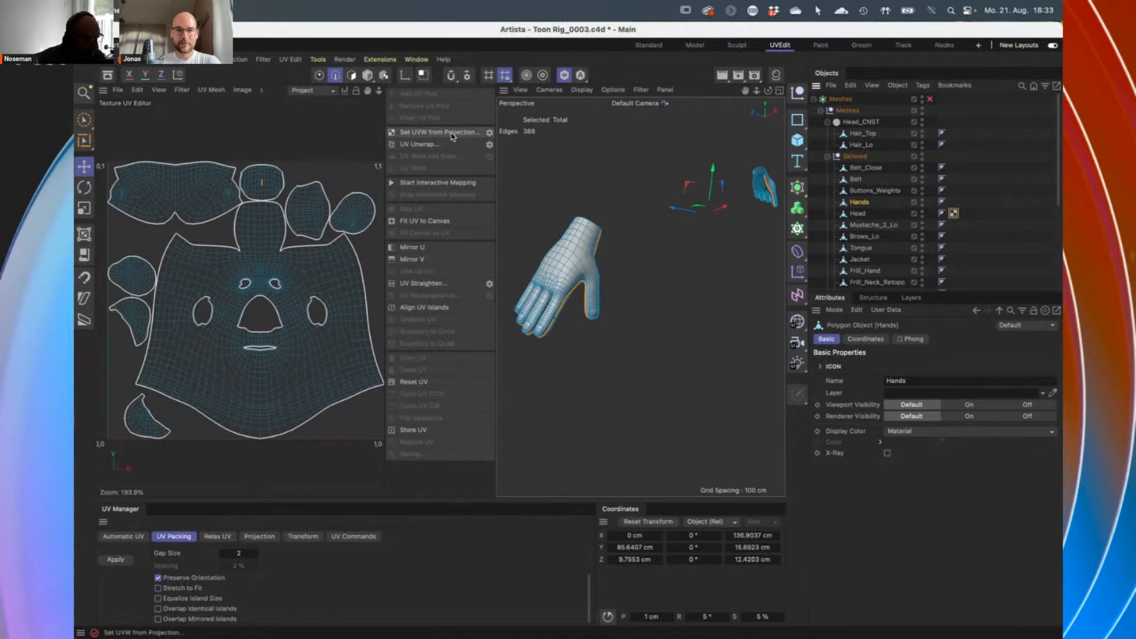
{"action": "left_click", "coordinate": [489, 133]}
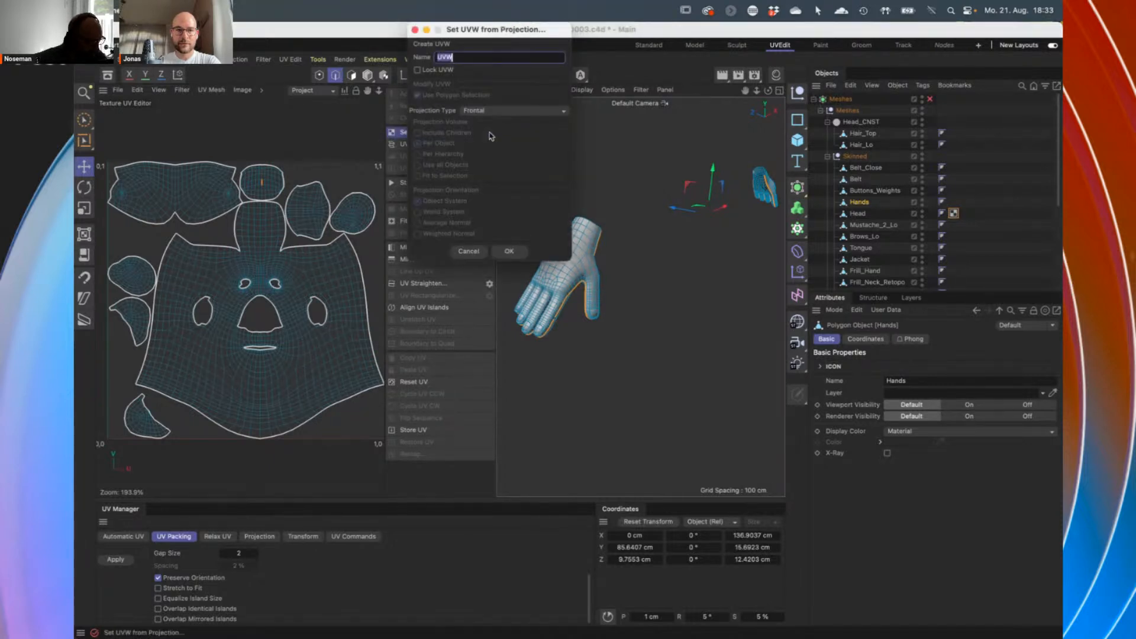
{"action": "left_click", "coordinate": [509, 252]}
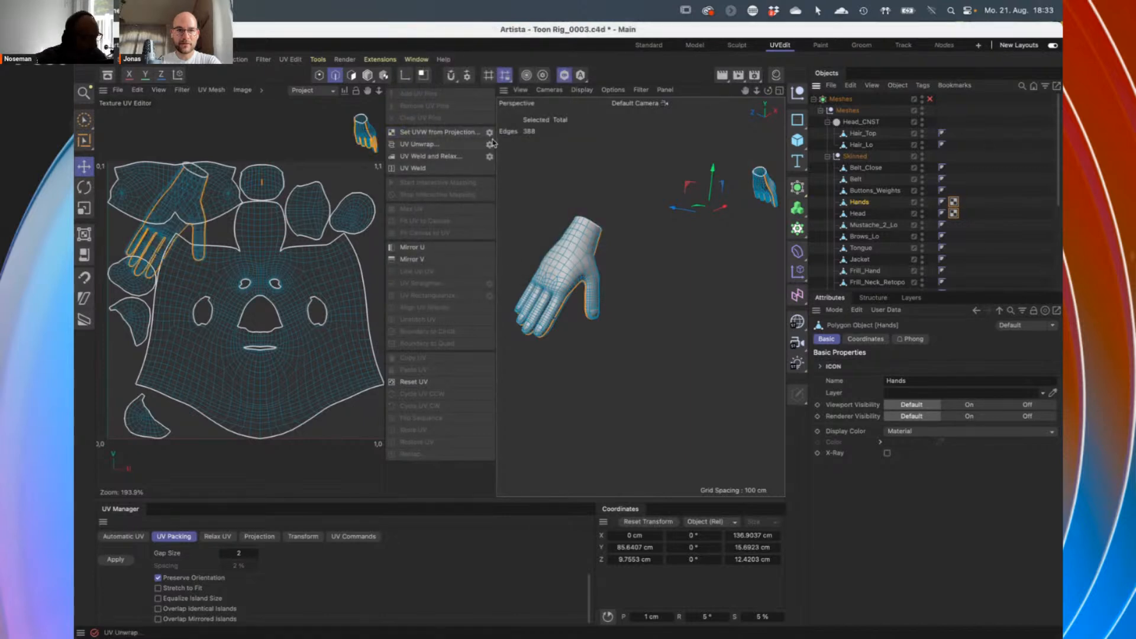
Reproject the UVs of the Hands object with a different projection type in Set UVW from Projection
{"action": "left_click", "coordinate": [489, 134]}
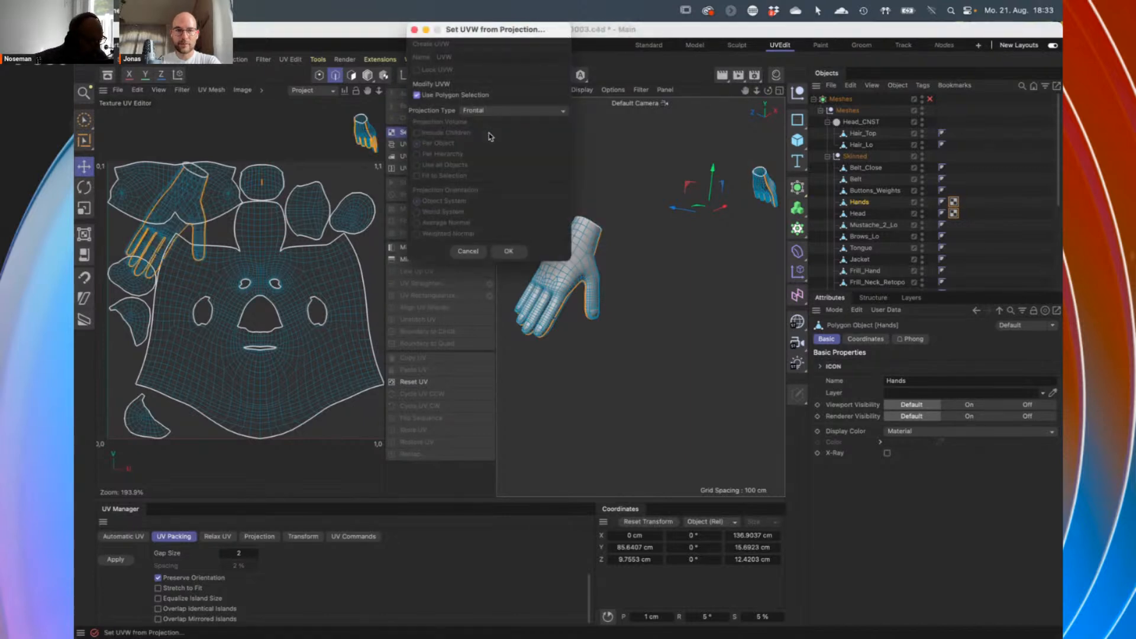
{"action": "left_click", "coordinate": [497, 112]}
{"action": "left_click", "coordinate": [507, 159]}
{"action": "left_click", "coordinate": [508, 251]}
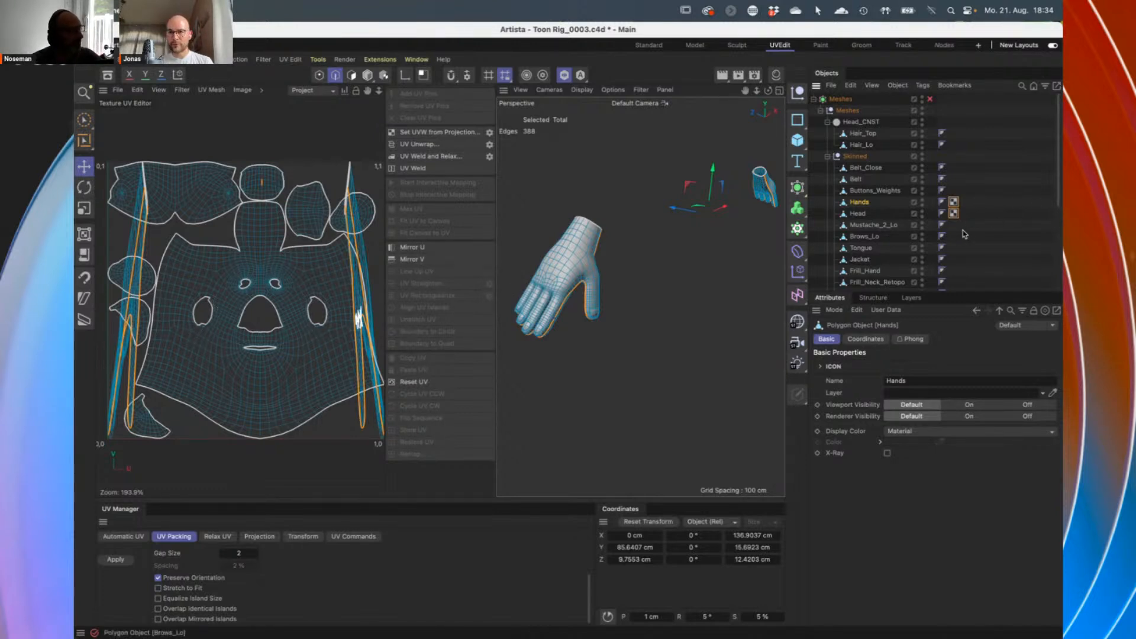
Display only the UVs of the Hands object and run UV Unwrap along the selected seam loops
{"action": "left_click", "coordinate": [1036, 207]}
{"action": "left_click", "coordinate": [954, 203]}
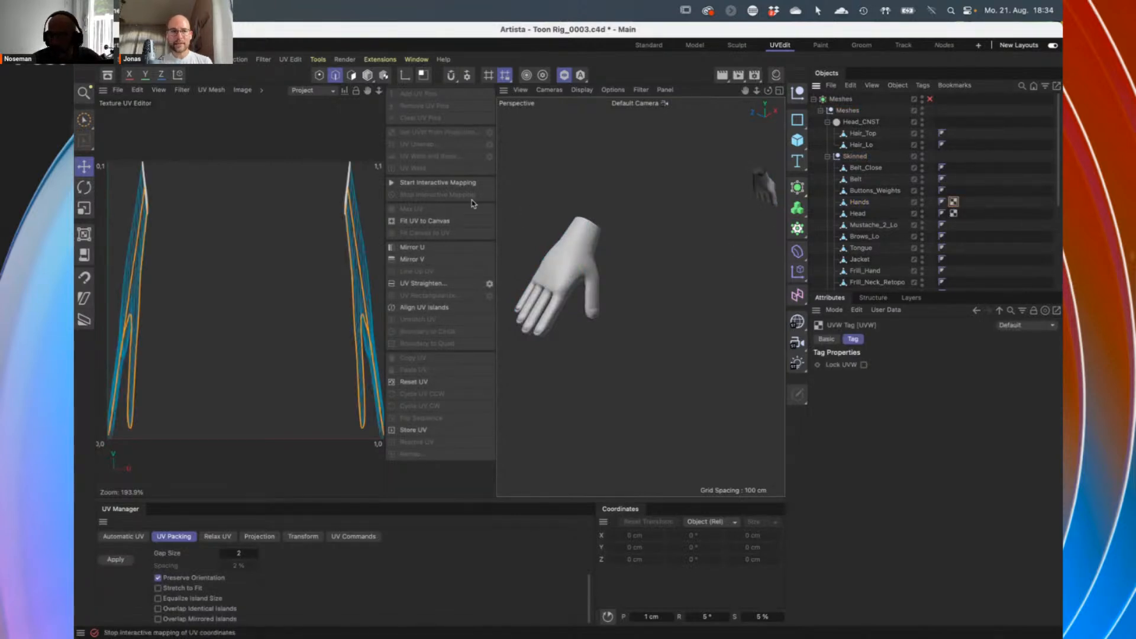
{"action": "left_click", "coordinate": [861, 204]}
{"action": "left_click", "coordinate": [433, 146]}
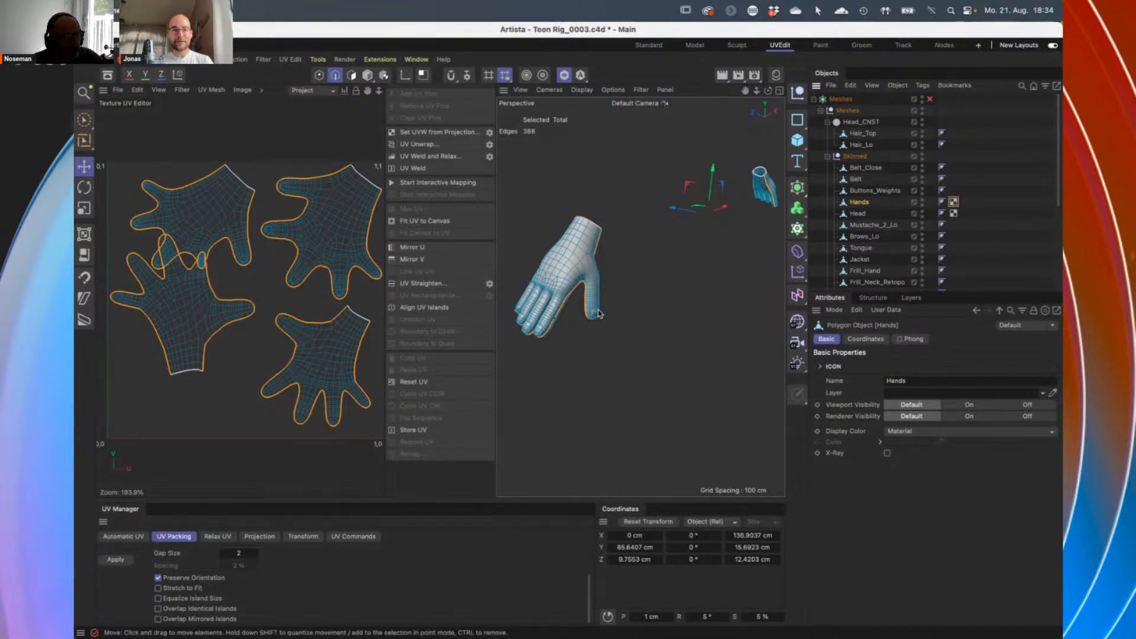
Examine the area where the two neighbouring hand UV islands meet and compare it with the finger seams on the model
{"action": "scroll", "coordinate": [550, 324], "scroll_direction": "up", "scroll_amount": 6}
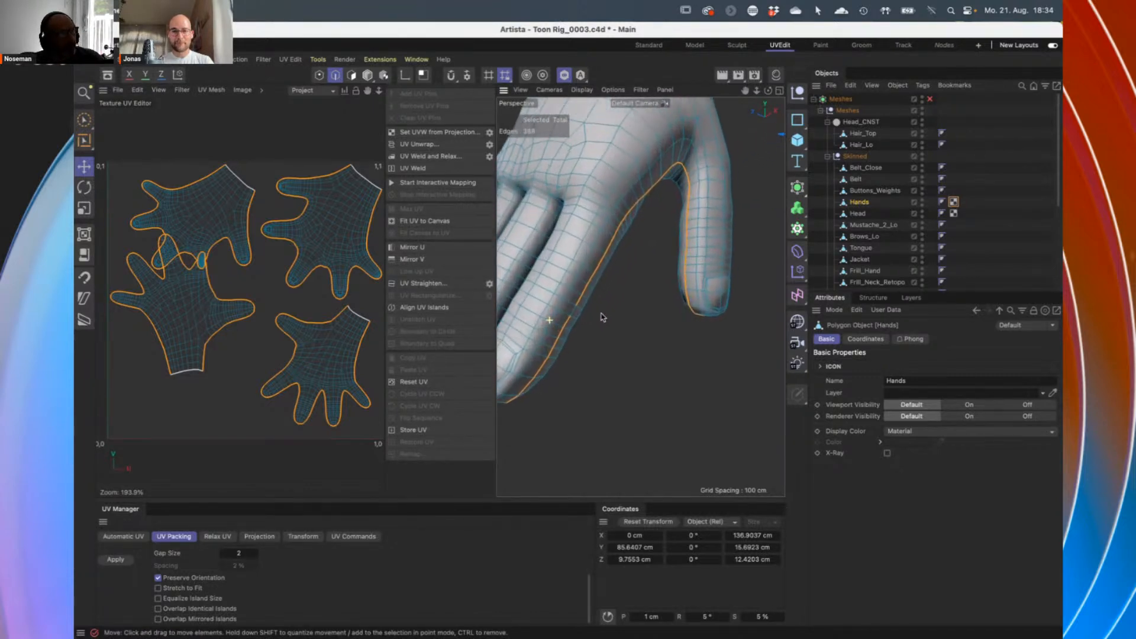
{"action": "right_click_drag", "start_coordinate": [579, 321], "coordinate": [605, 324], "text": "alt"}
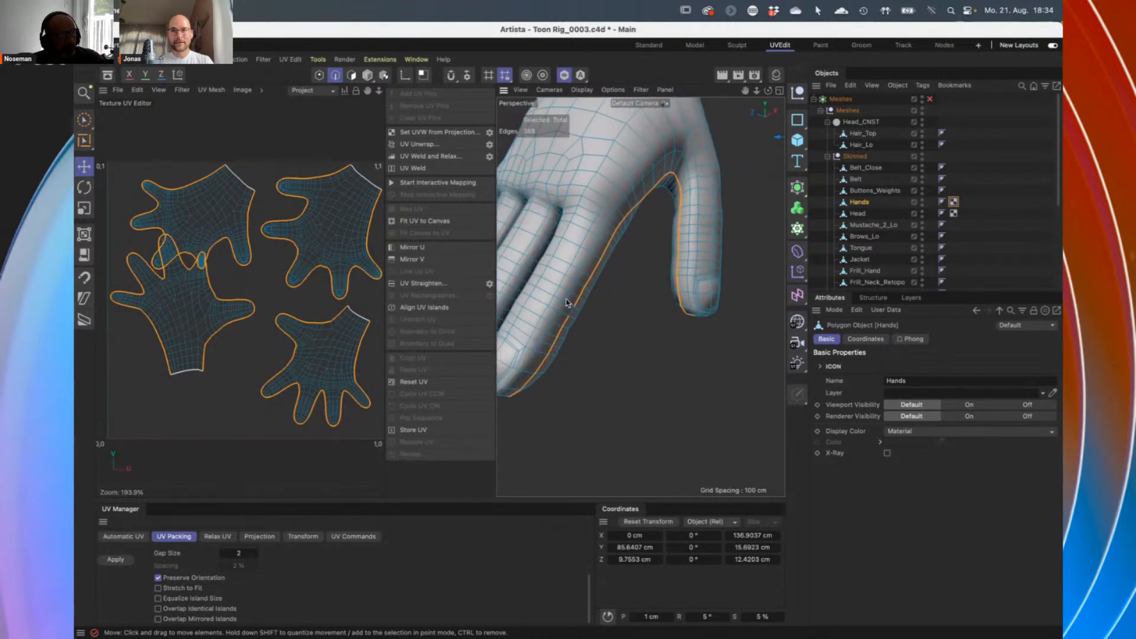
{"action": "right_click_drag", "start_coordinate": [545, 270], "coordinate": [611, 284], "text": "alt"}
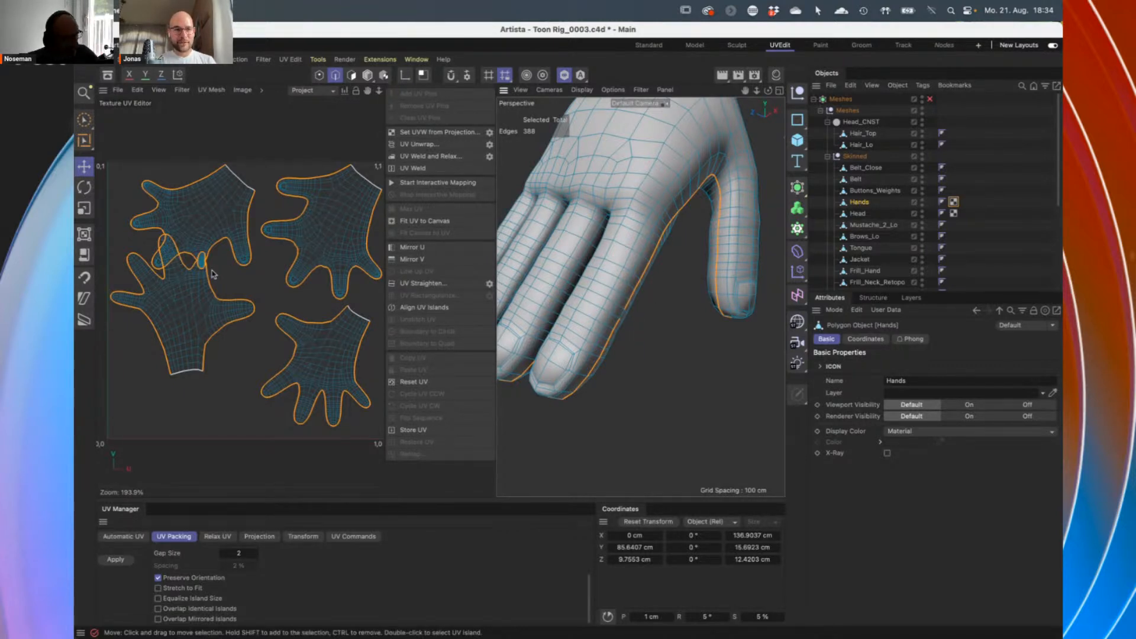
{"action": "scroll", "coordinate": [201, 261], "scroll_direction": "up", "scroll_amount": 5}
{"action": "scroll", "coordinate": [201, 260], "scroll_direction": "up", "scroll_amount": 2}
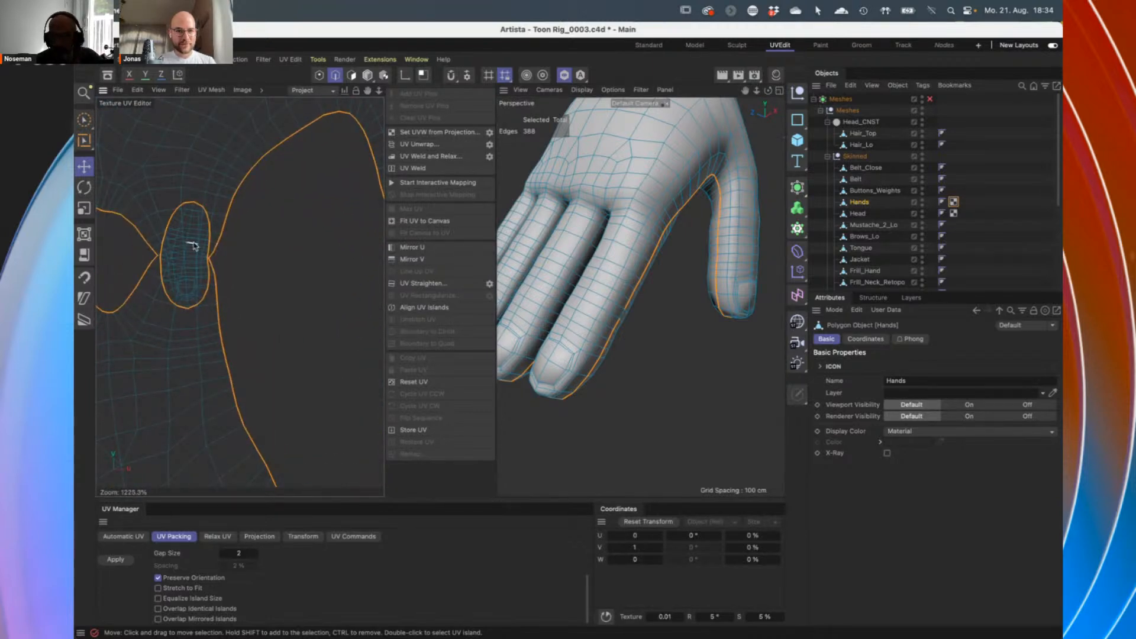
{"action": "scroll", "coordinate": [190, 267], "scroll_direction": "down", "scroll_amount": 1}
{"action": "scroll", "coordinate": [190, 267], "scroll_direction": "down", "scroll_amount": 1}
{"action": "scroll", "coordinate": [187, 268], "scroll_direction": "up", "scroll_amount": 4}
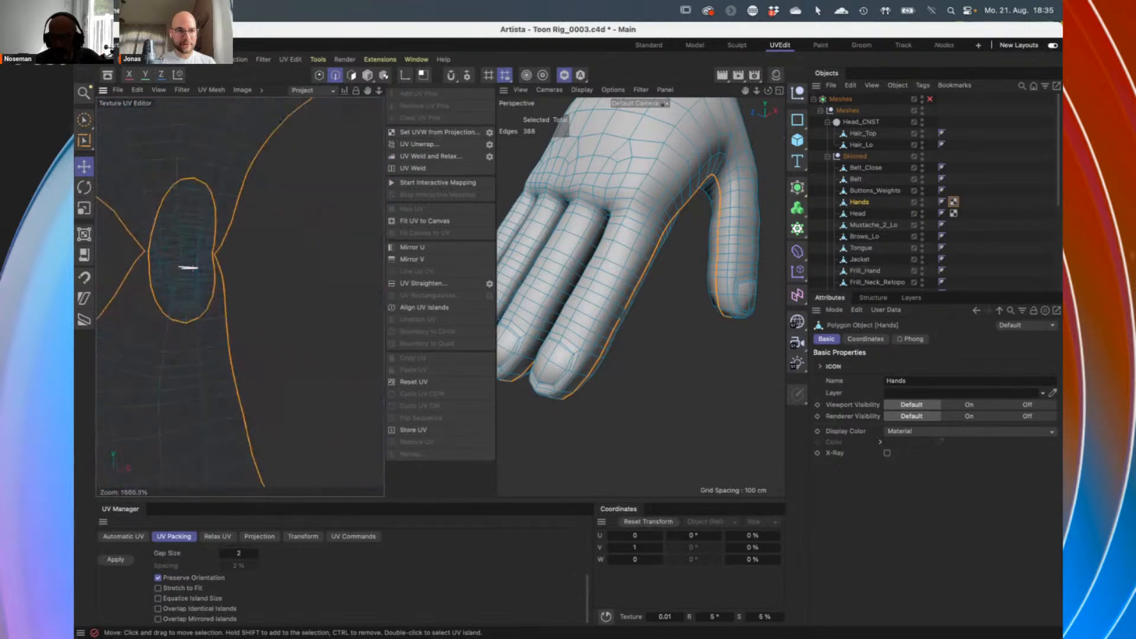
{"action": "scroll", "coordinate": [187, 267], "scroll_direction": "down", "scroll_amount": 10}
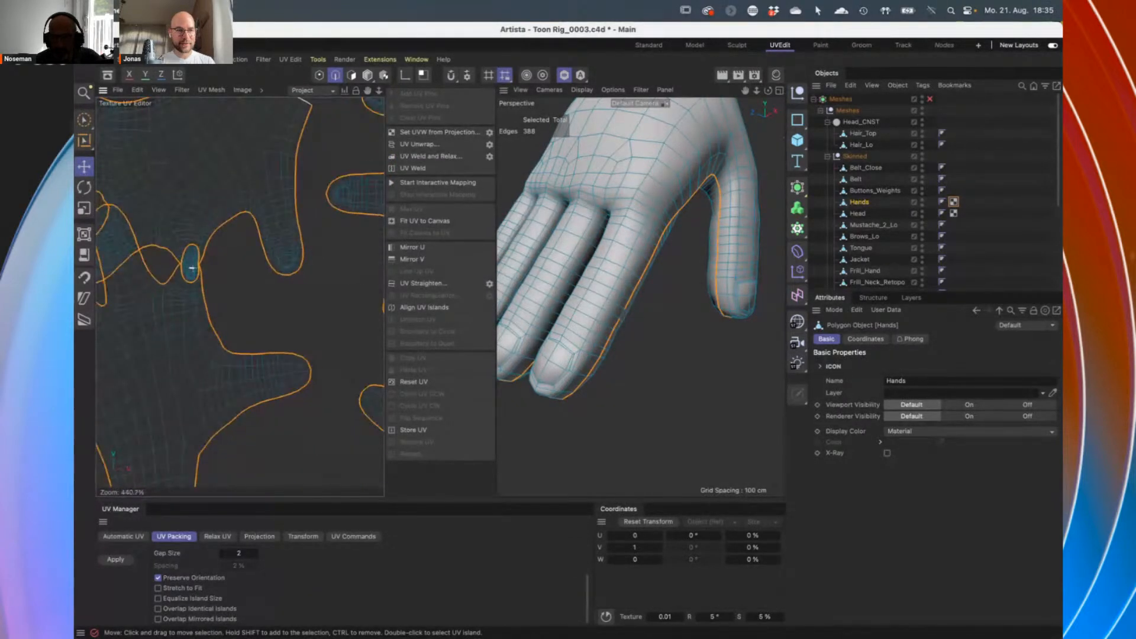
{"action": "scroll", "coordinate": [191, 267], "scroll_direction": "up", "scroll_amount": 8}
{"action": "scroll", "coordinate": [189, 267], "scroll_direction": "down", "scroll_amount": 2}
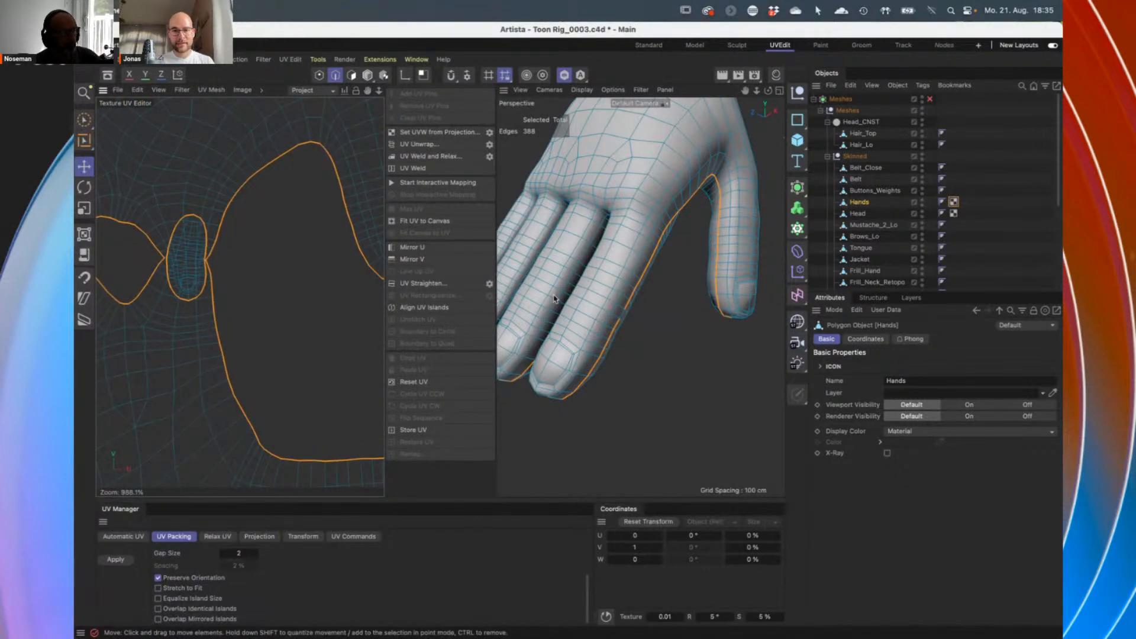
Add the missing finger seam edges to the edge selection and rerun UV Unwrap on the Hands object
{"action": "scroll", "coordinate": [224, 251], "scroll_direction": "down", "scroll_amount": 3}
{"action": "scroll", "coordinate": [223, 252], "scroll_direction": "down", "scroll_amount": 3}
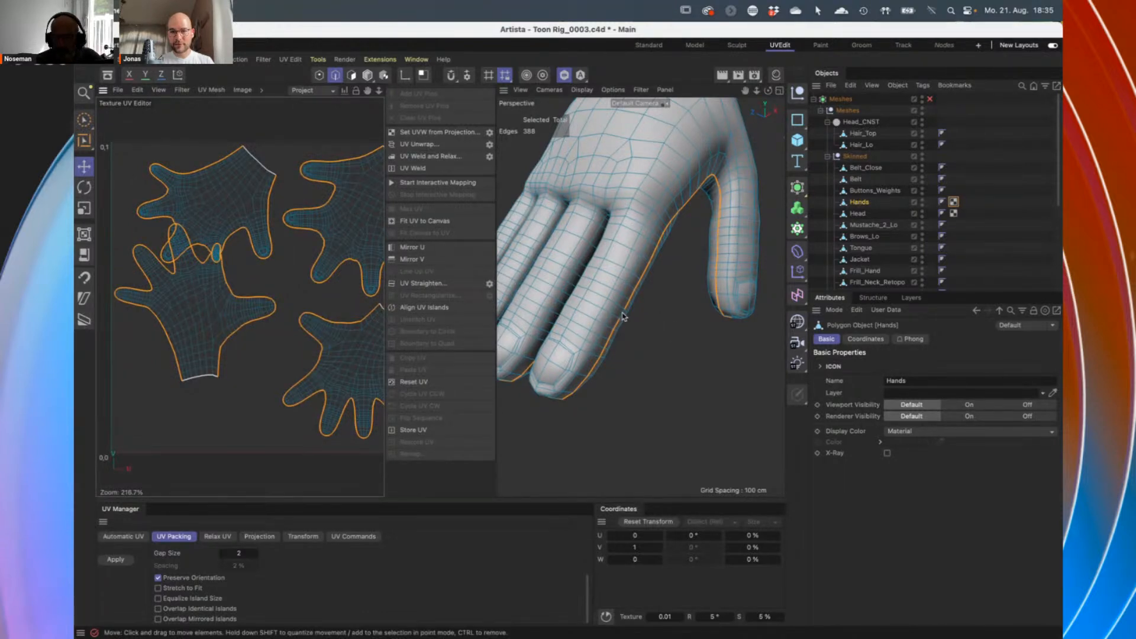
{"action": "scroll", "coordinate": [559, 320], "scroll_direction": "up", "scroll_amount": 5}
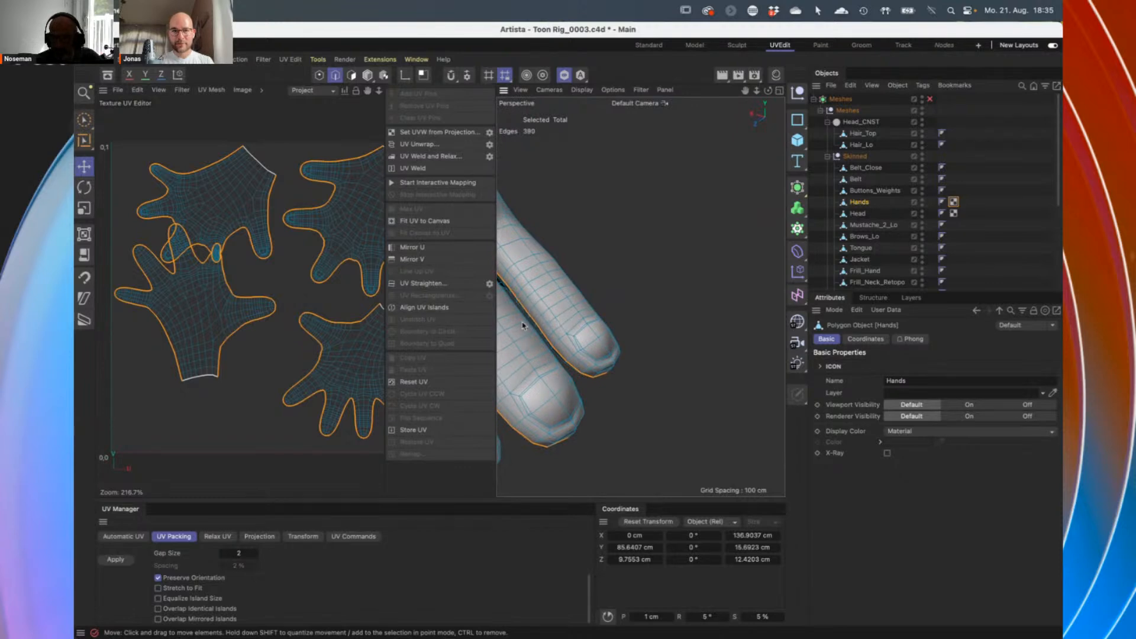
{"action": "left_click_drag", "start_coordinate": [565, 322], "coordinate": [564, 318], "text": "alt"}
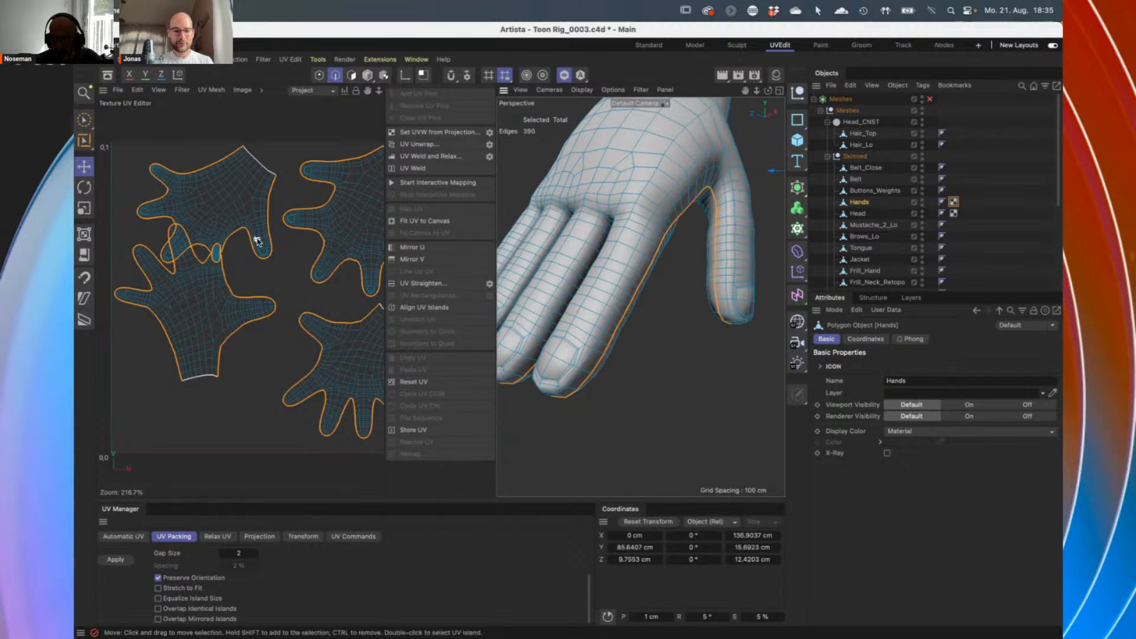
{"action": "left_click", "coordinate": [430, 145]}
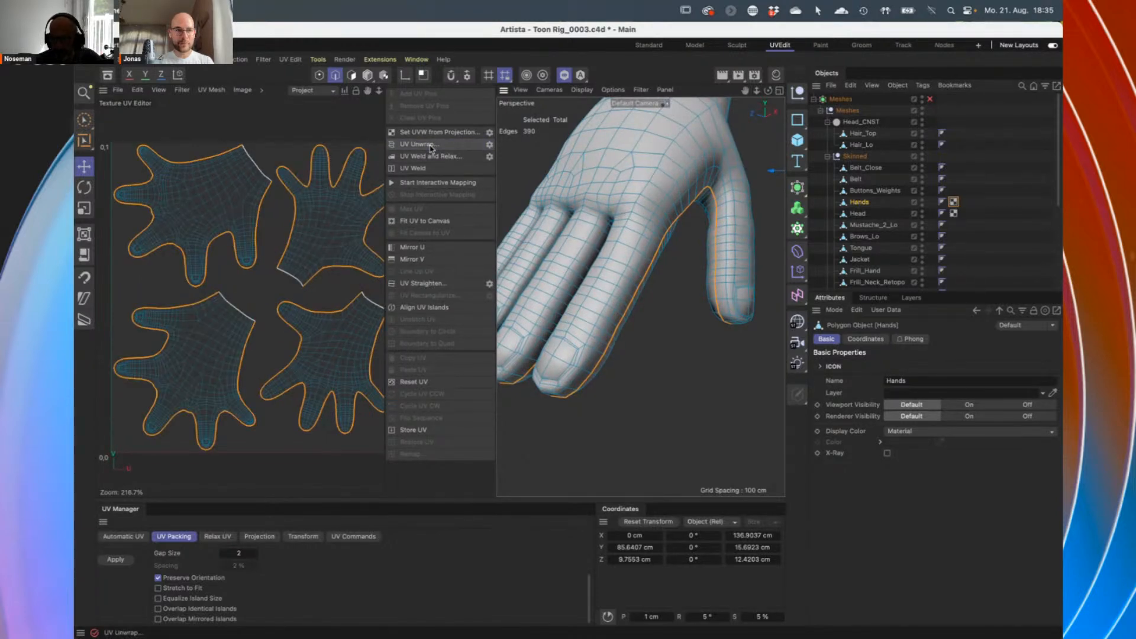
{"action": "key", "text": "h"}
{"action": "right_click_drag", "start_coordinate": [312, 267], "coordinate": [314, 266], "text": "alt"}
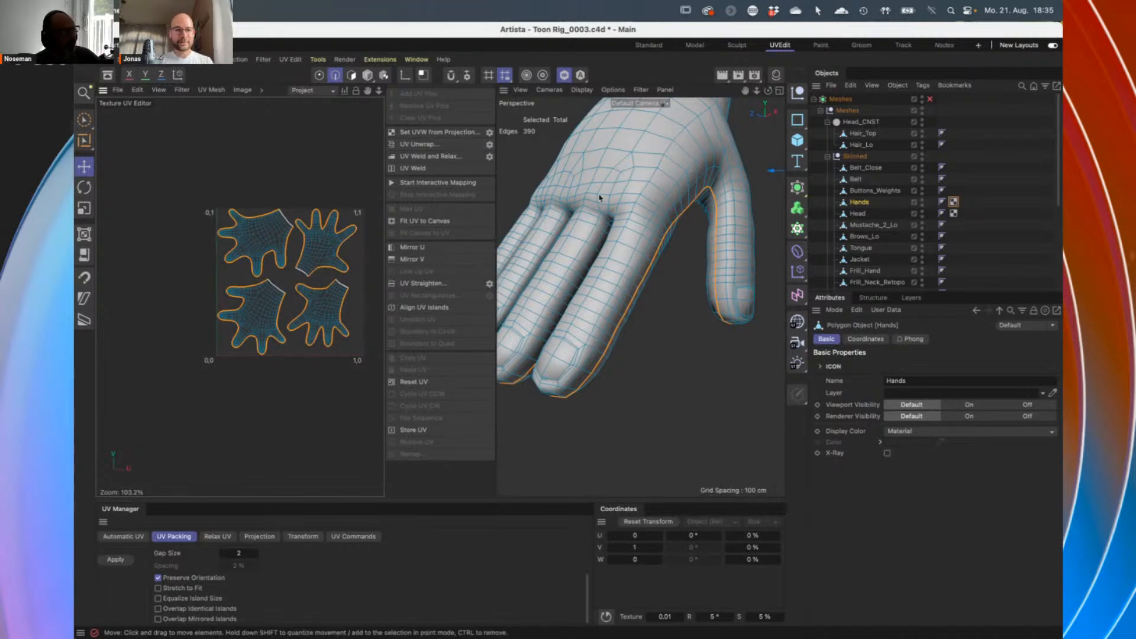
{"action": "scroll", "coordinate": [322, 302], "scroll_direction": "up", "scroll_amount": 2}
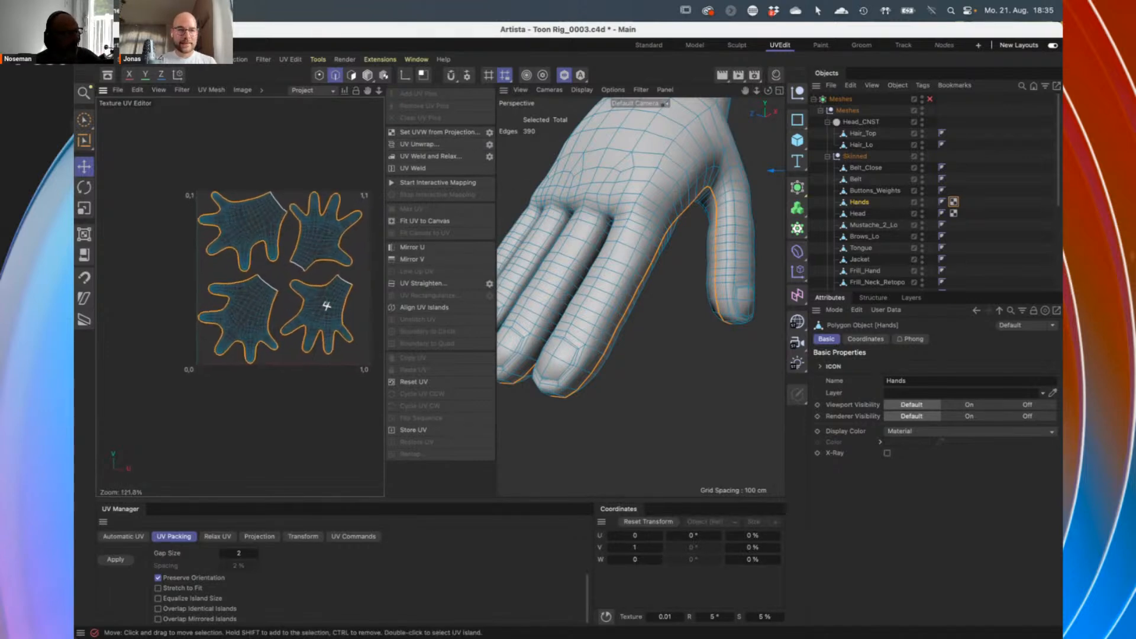
{"action": "scroll", "coordinate": [323, 304], "scroll_direction": "up", "scroll_amount": 2}
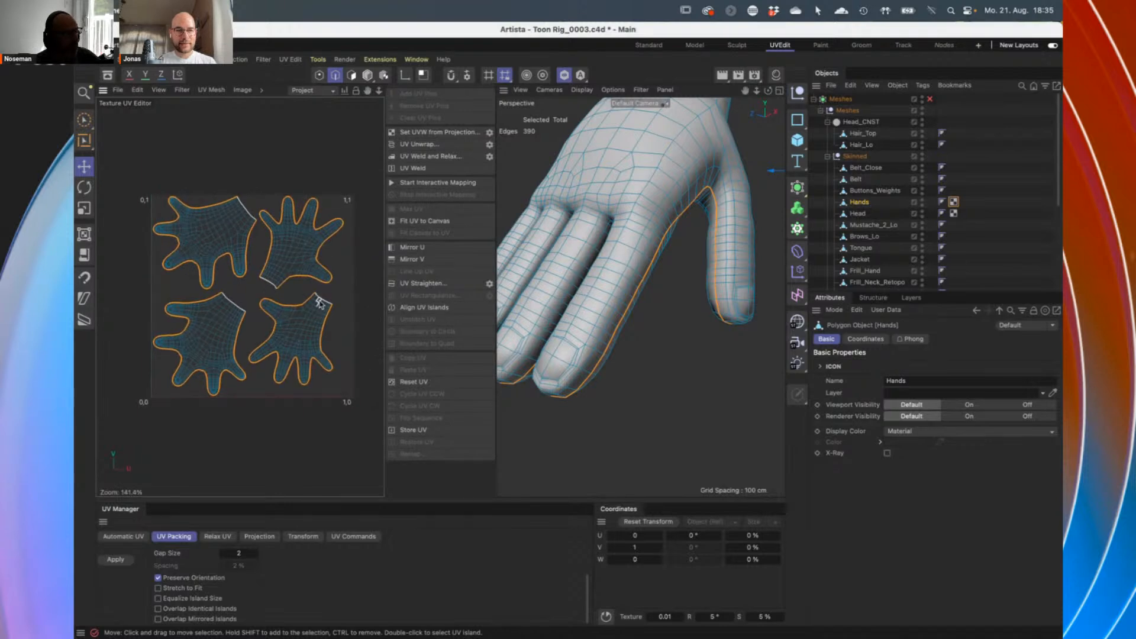
{"action": "scroll", "coordinate": [310, 322], "scroll_direction": "up", "scroll_amount": 2}
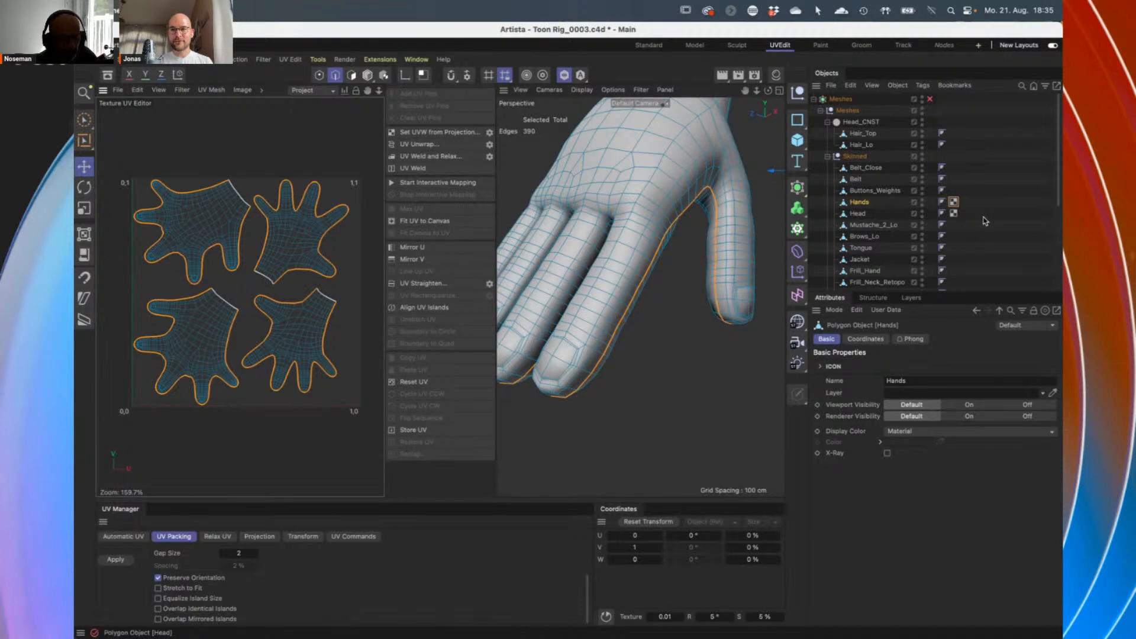
Pack the UVs of the Hands and Head objects together with Equalize Island Size enabled
{"action": "left_click", "coordinate": [953, 203]}
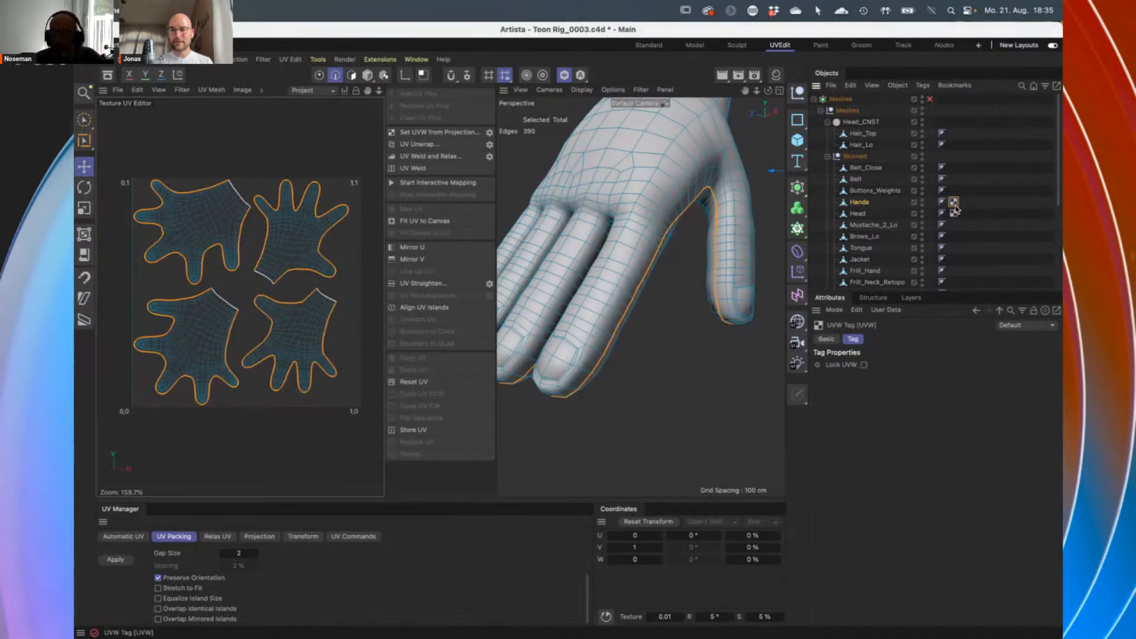
{"action": "left_click", "coordinate": [953, 213], "text": "ctrl"}
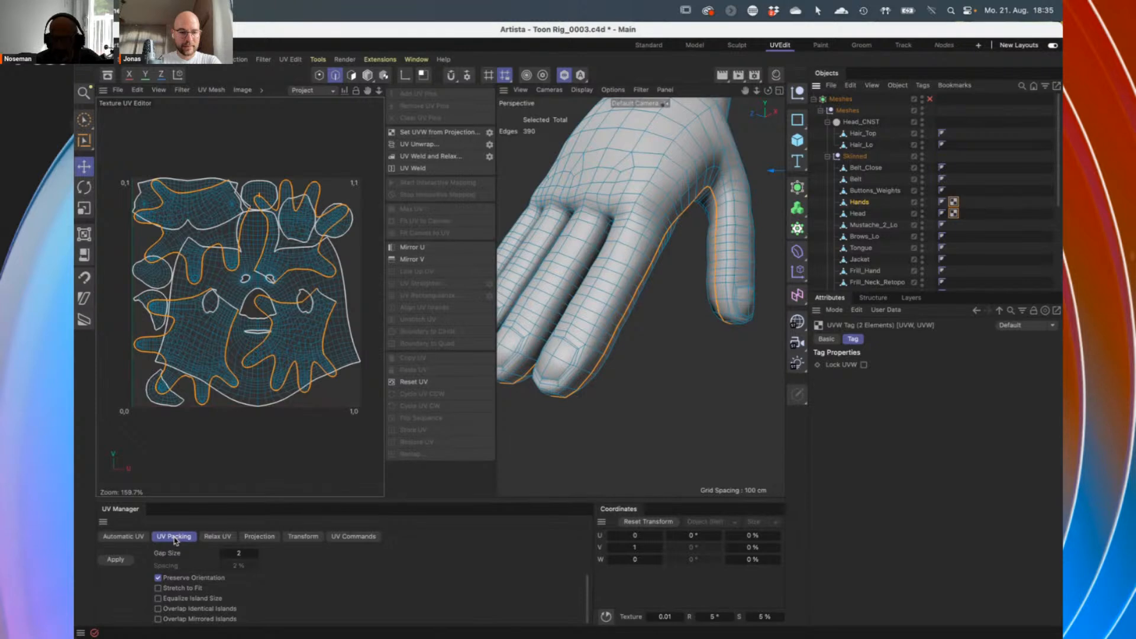
{"action": "left_click", "coordinate": [158, 599]}
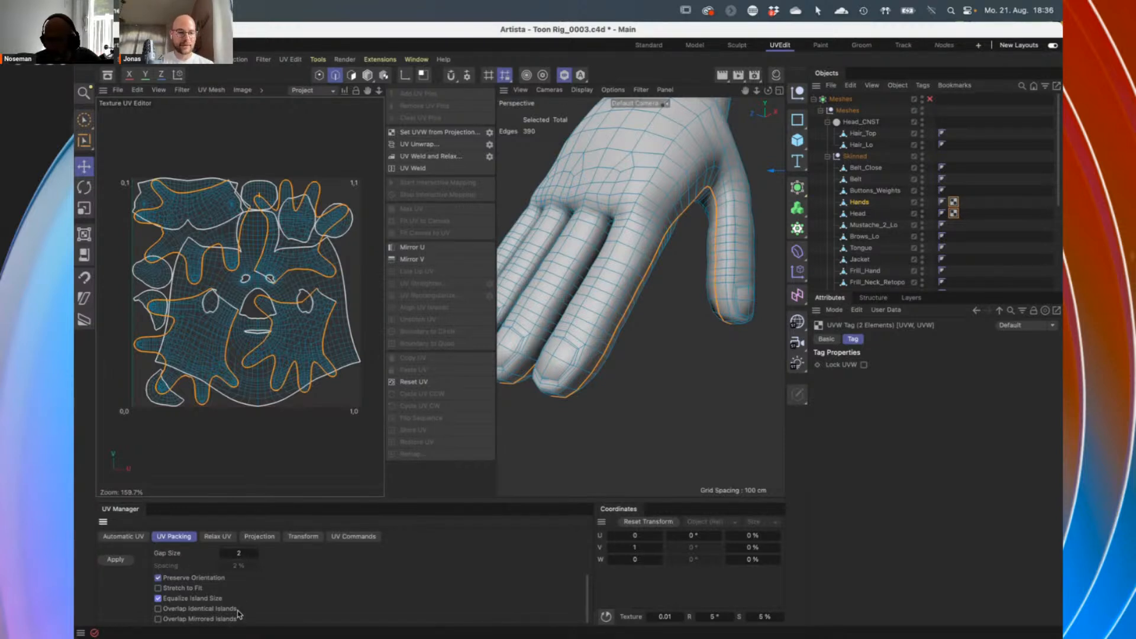
{"action": "left_click", "coordinate": [116, 560]}
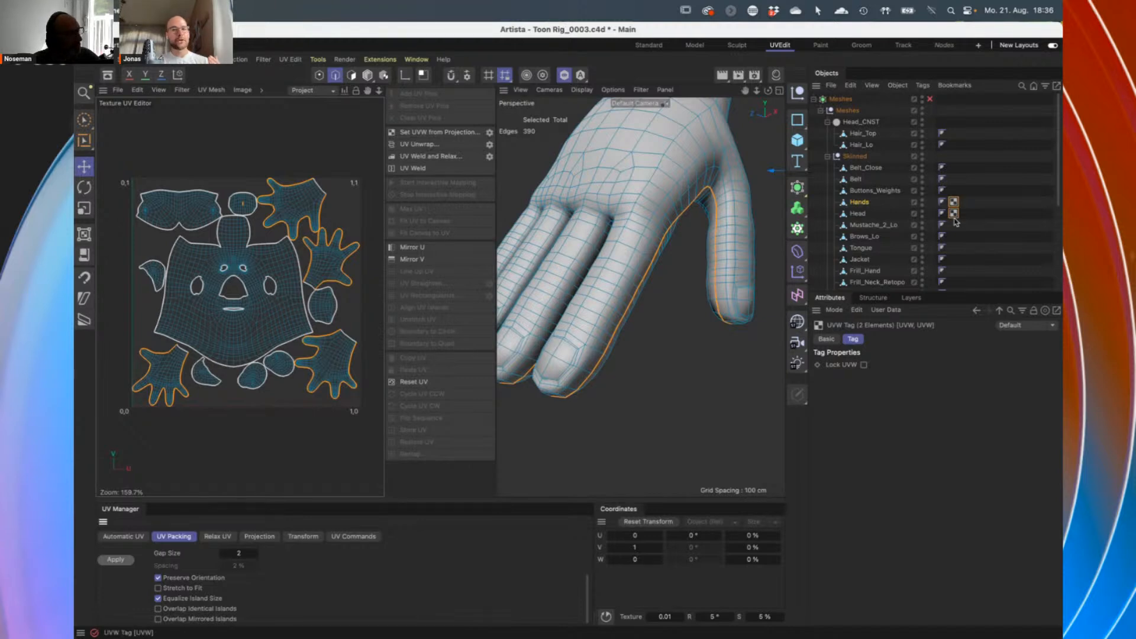
Compare the packed UVs of the Hands and Head objects separately and together by selecting their UVW tags
{"action": "left_click", "coordinate": [974, 216]}
{"action": "left_click", "coordinate": [953, 202]}
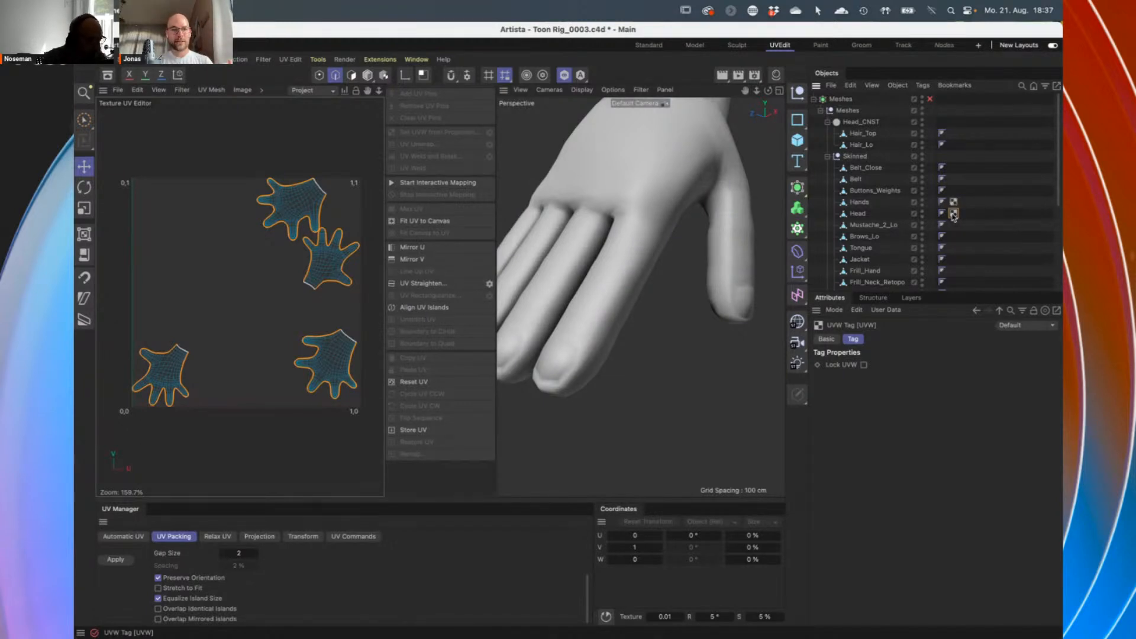
{"action": "left_click", "coordinate": [954, 213]}
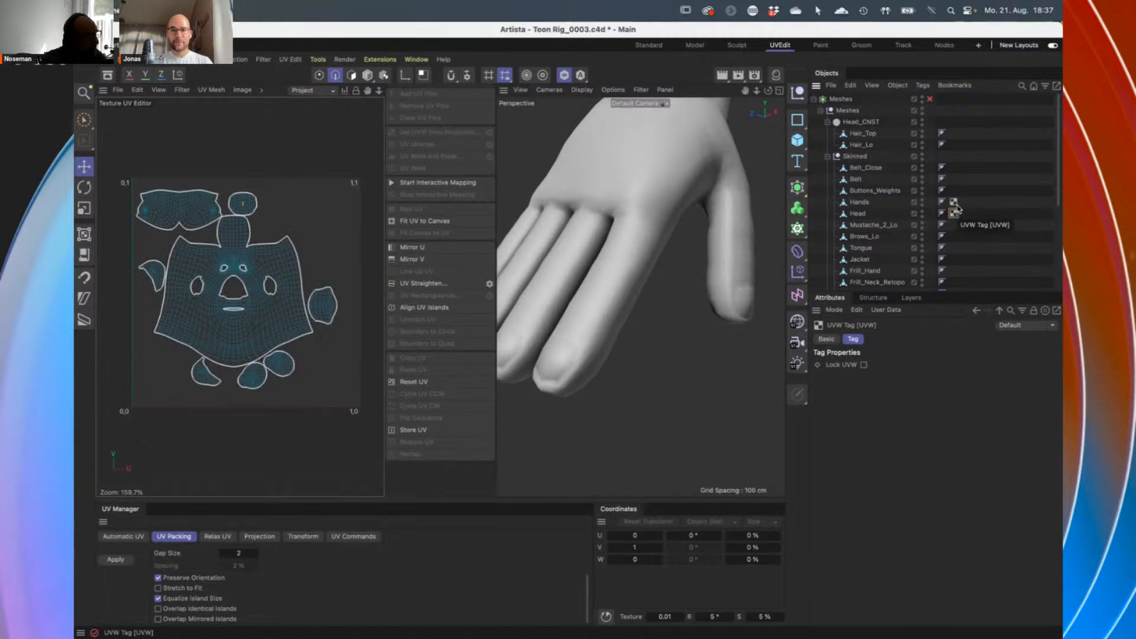
{"action": "left_click", "coordinate": [953, 202], "text": "shift"}
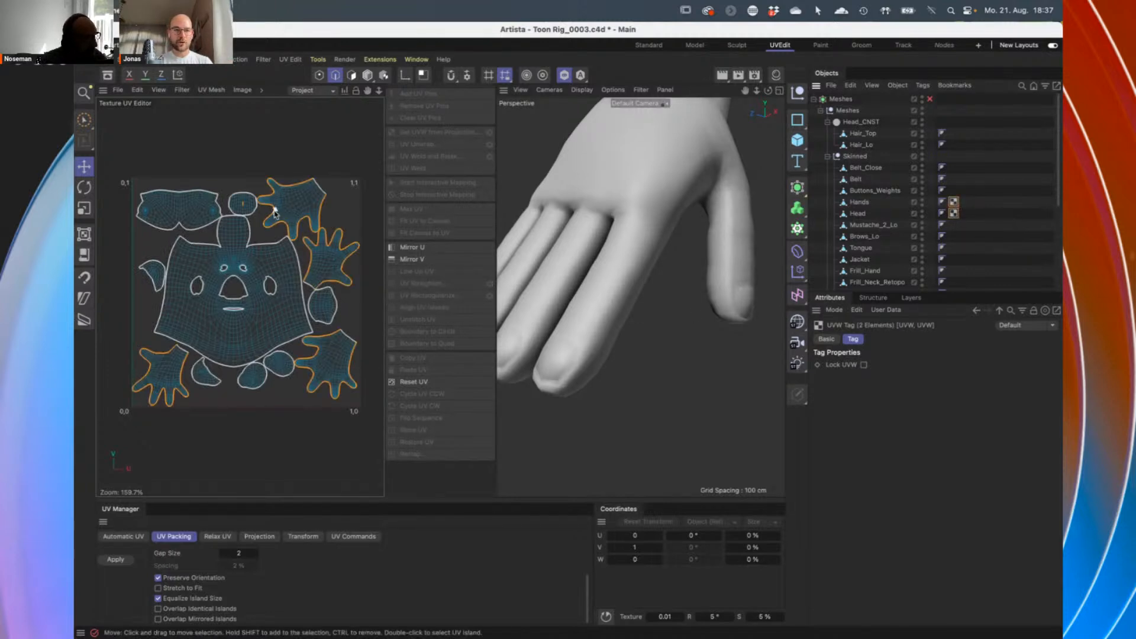
Set the UV packing Gap Size to 5 and repack the combined Hands and Head islands
{"action": "scroll", "coordinate": [284, 577], "scroll_direction": "up", "scroll_amount": 2}
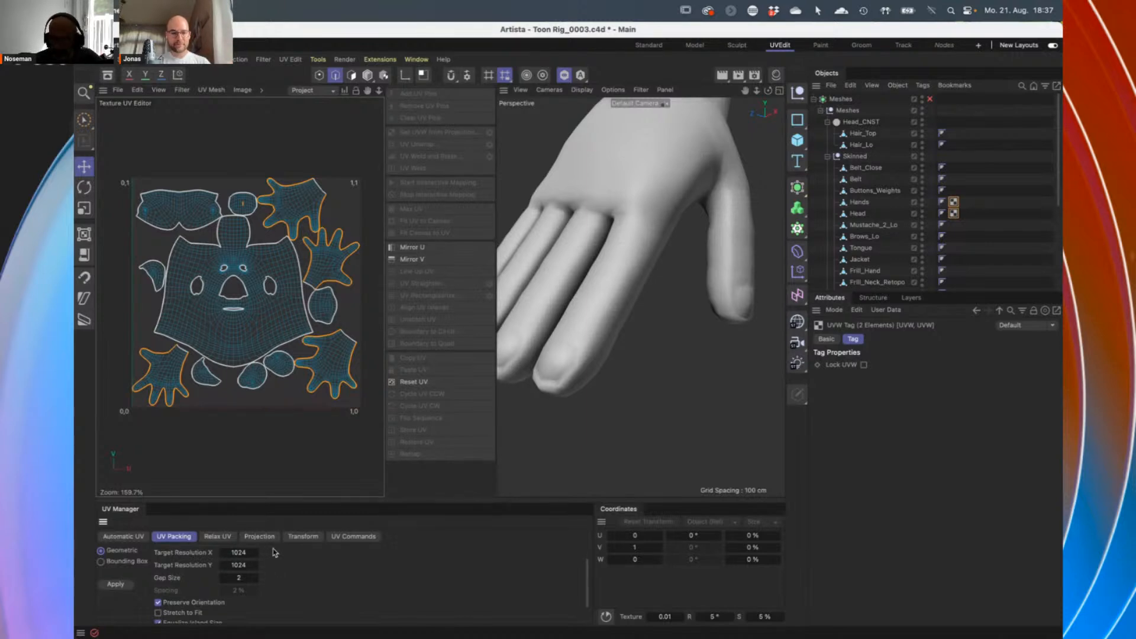
{"action": "left_click", "coordinate": [239, 578]}
{"action": "type", "text": "5"}
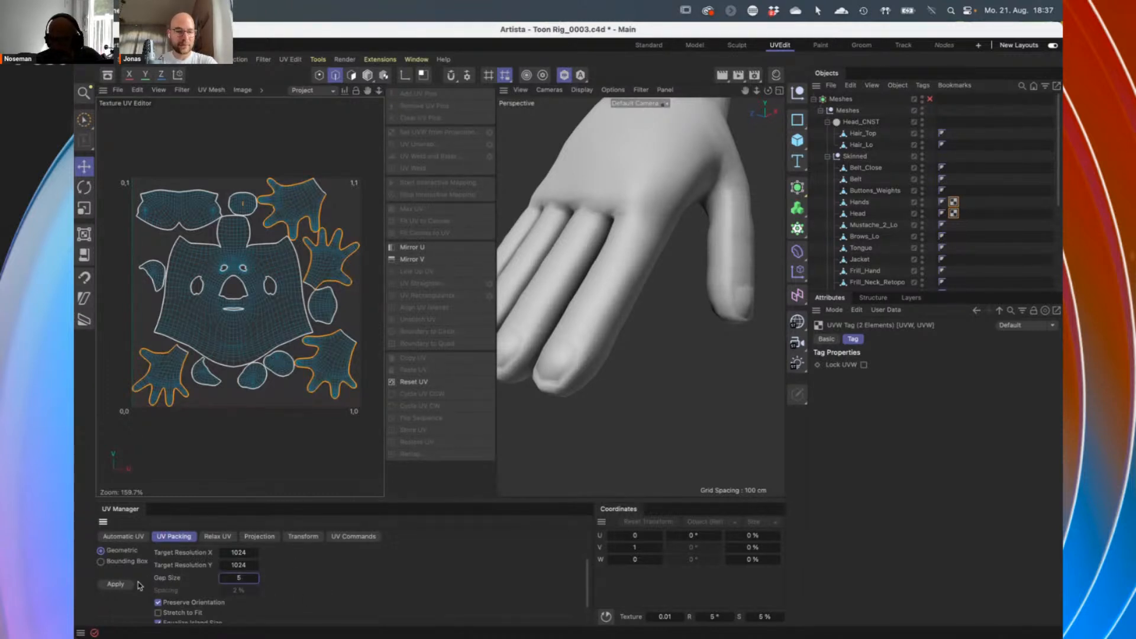
{"action": "left_click", "coordinate": [119, 585]}
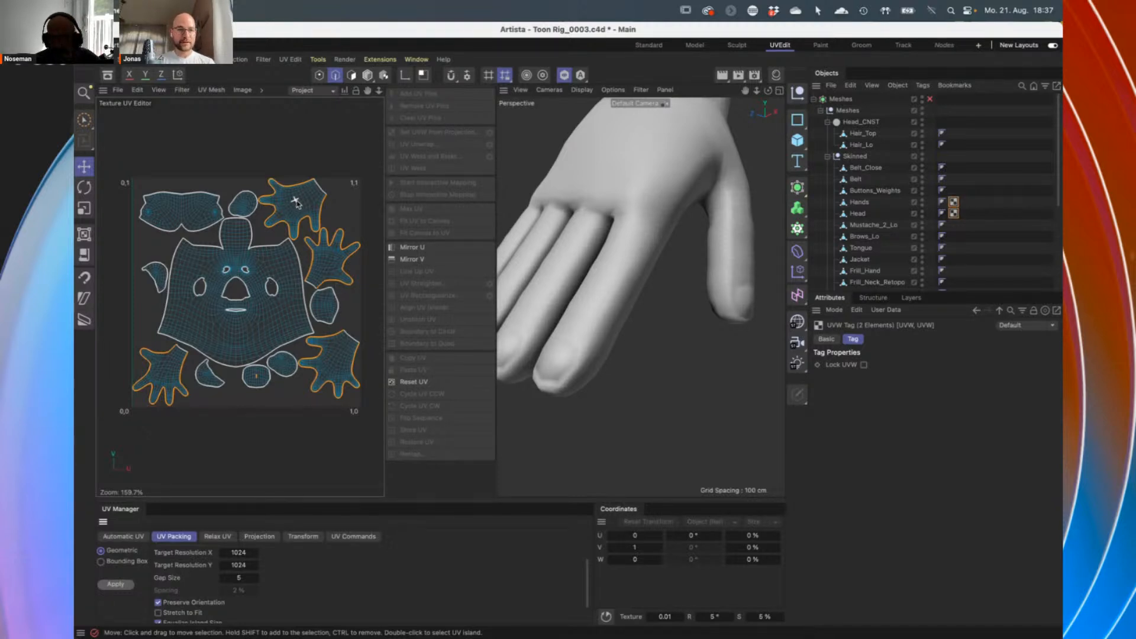
Display the UV islands as Filled Polygons and mirror the blue, flipped hand island in U
{"action": "left_click", "coordinate": [159, 90]}
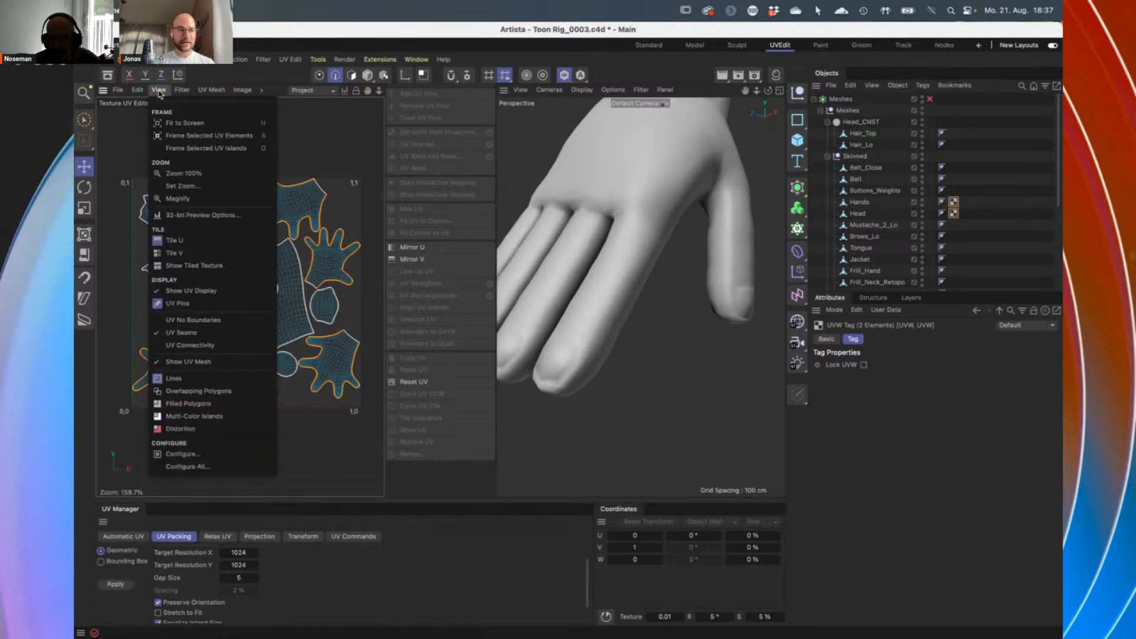
{"action": "left_click", "coordinate": [203, 404]}
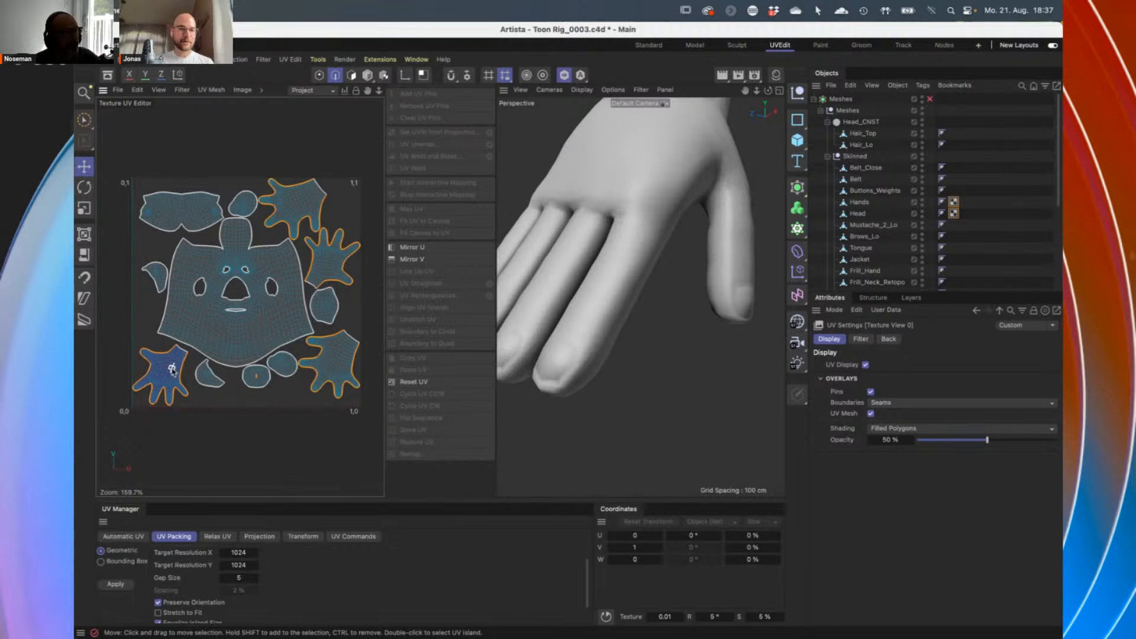
{"action": "left_click", "coordinate": [351, 75]}
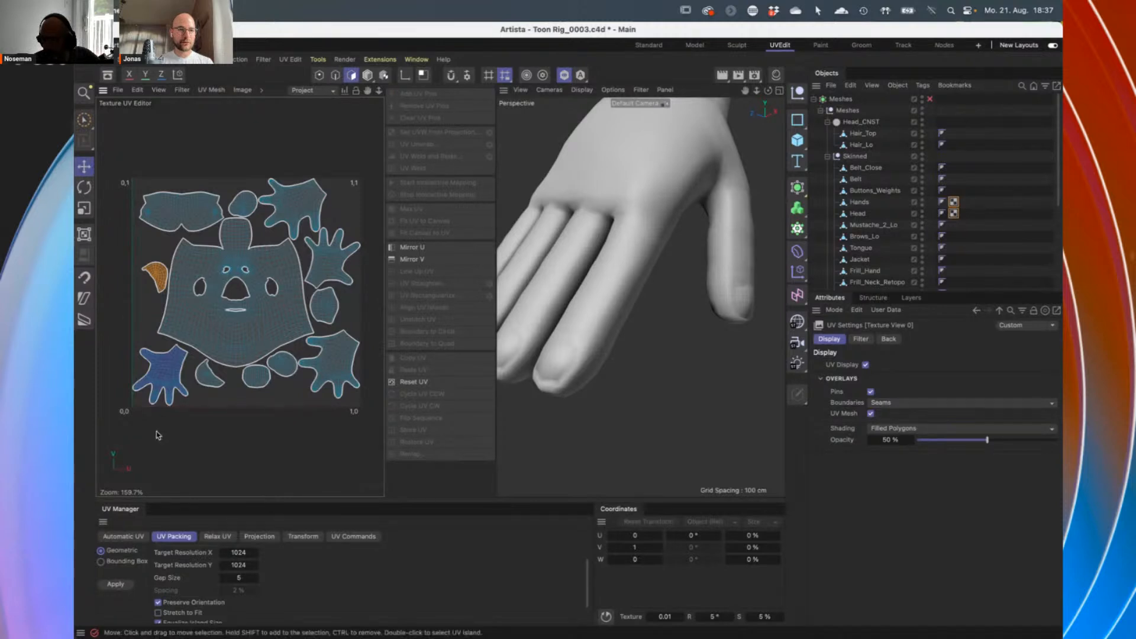
{"action": "double_click", "coordinate": [173, 366]}
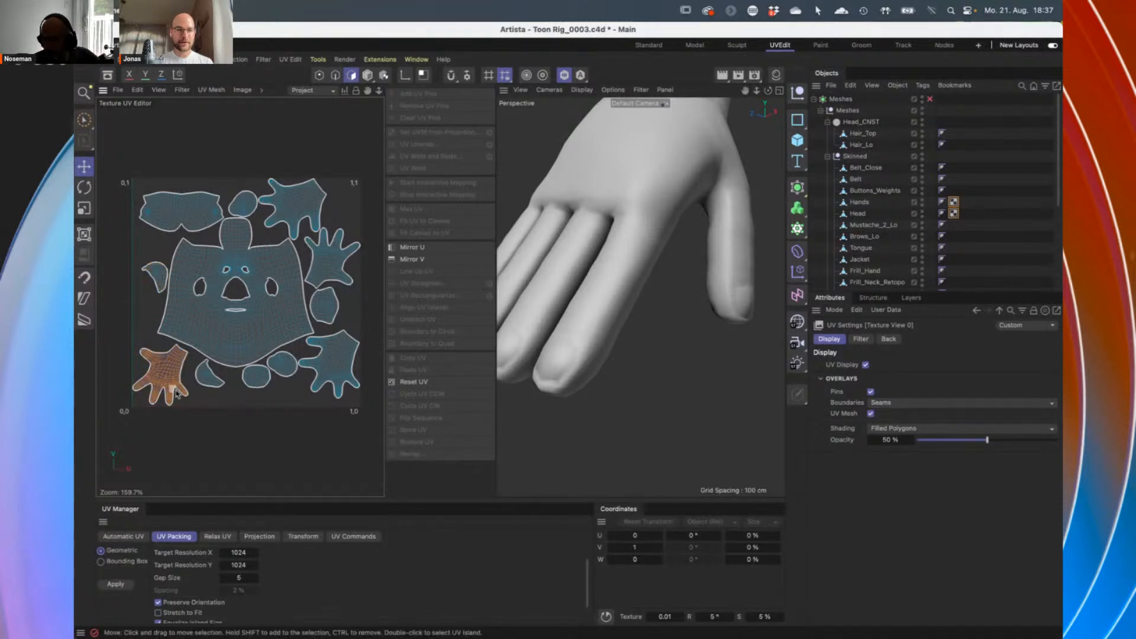
{"action": "left_click", "coordinate": [422, 248]}
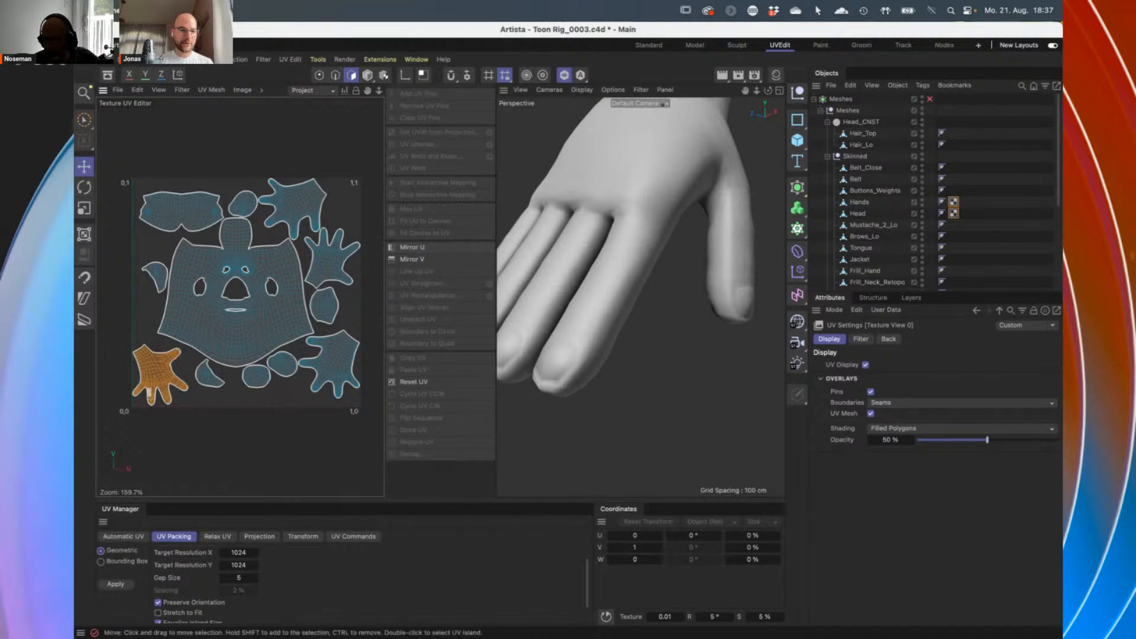
Nudge the mirrored hand island slightly inward from the edge of the UV space, deselect it and save the project
{"action": "scroll", "coordinate": [150, 391], "scroll_direction": "up", "scroll_amount": 4}
{"action": "left_click_drag", "start_coordinate": [156, 371], "coordinate": [163, 370]}
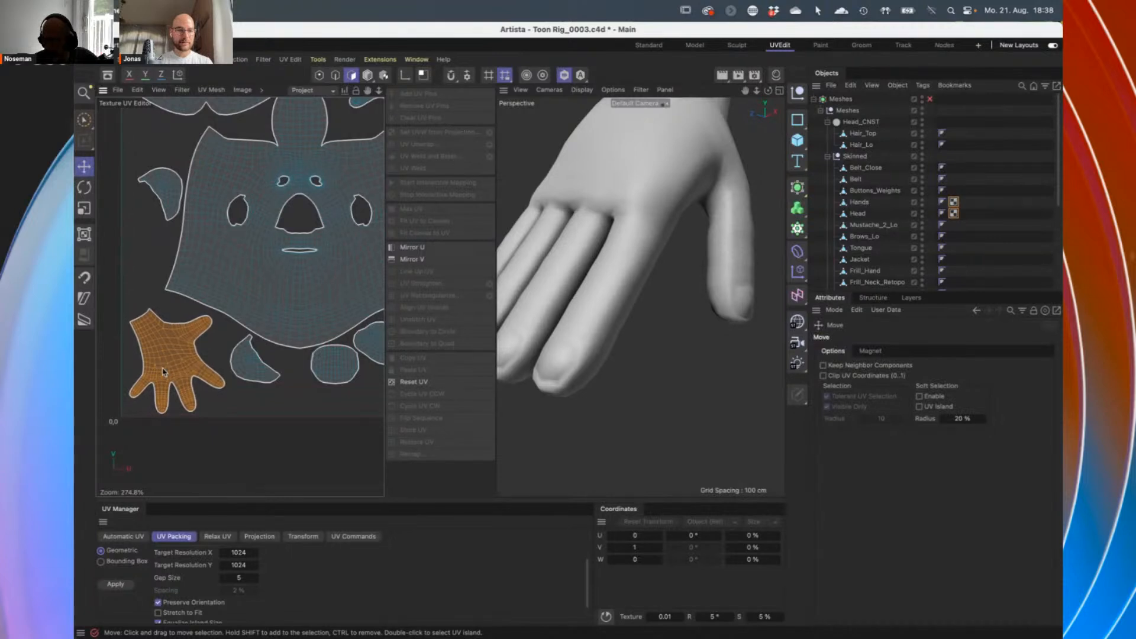
{"action": "left_click", "coordinate": [290, 358]}
{"action": "scroll", "coordinate": [327, 296], "scroll_direction": "down", "scroll_amount": 5}
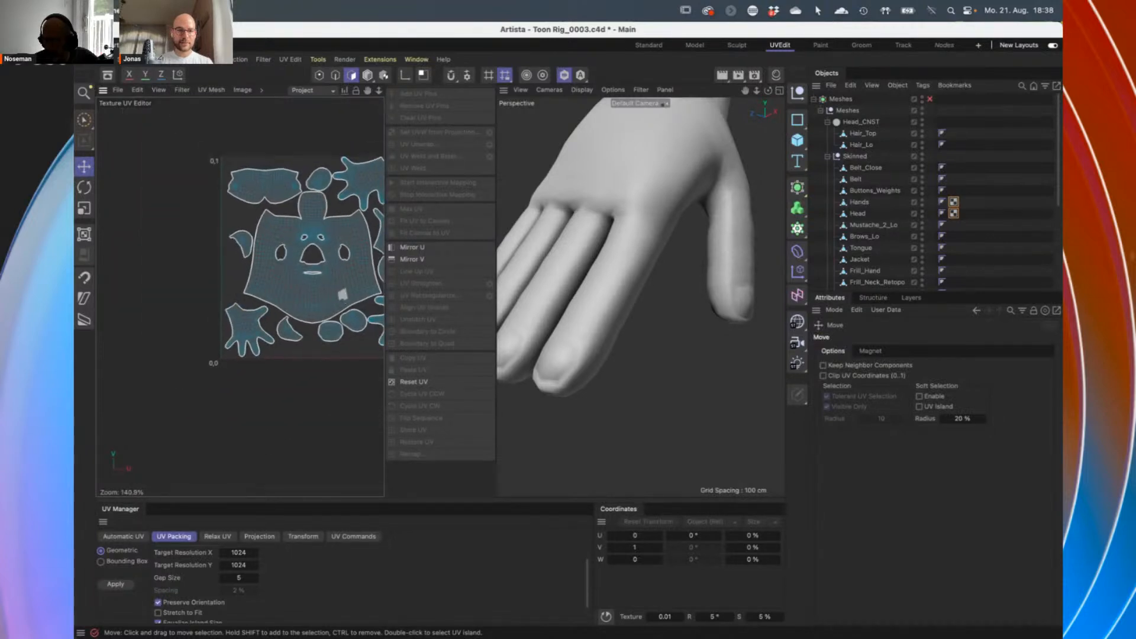
{"action": "middle_click_drag", "start_coordinate": [342, 294], "coordinate": [269, 306], "text": "alt"}
{"action": "scroll", "coordinate": [336, 259], "scroll_direction": "up", "scroll_amount": 2}
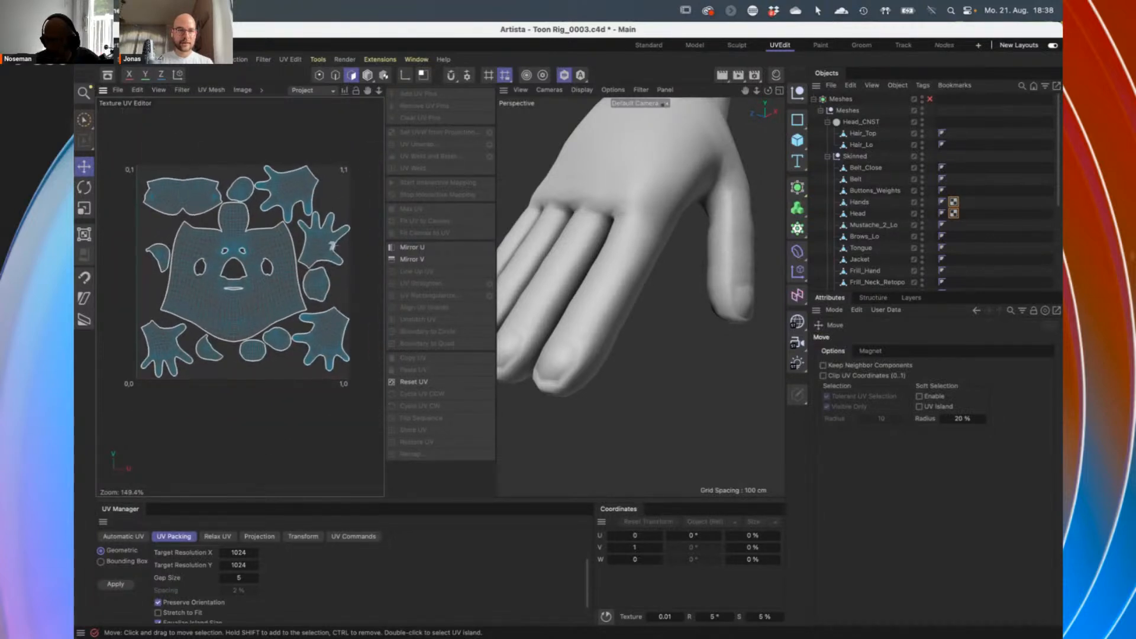
{"action": "scroll", "coordinate": [248, 273], "scroll_direction": "up", "scroll_amount": 1}
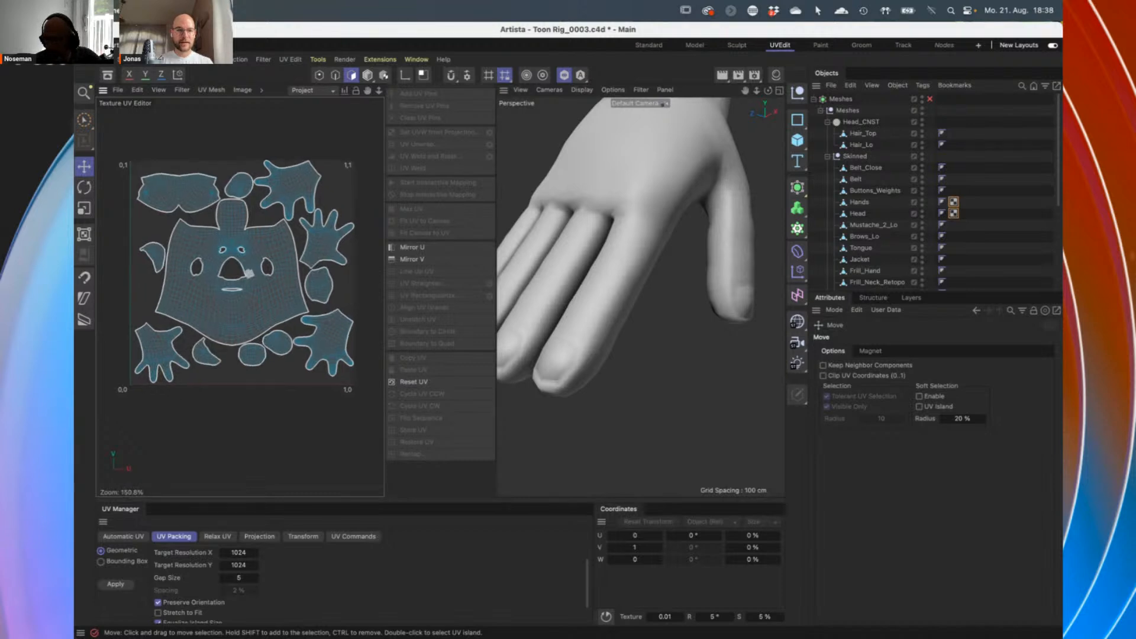
{"action": "middle_click_drag", "start_coordinate": [251, 288], "coordinate": [249, 288], "text": "alt"}
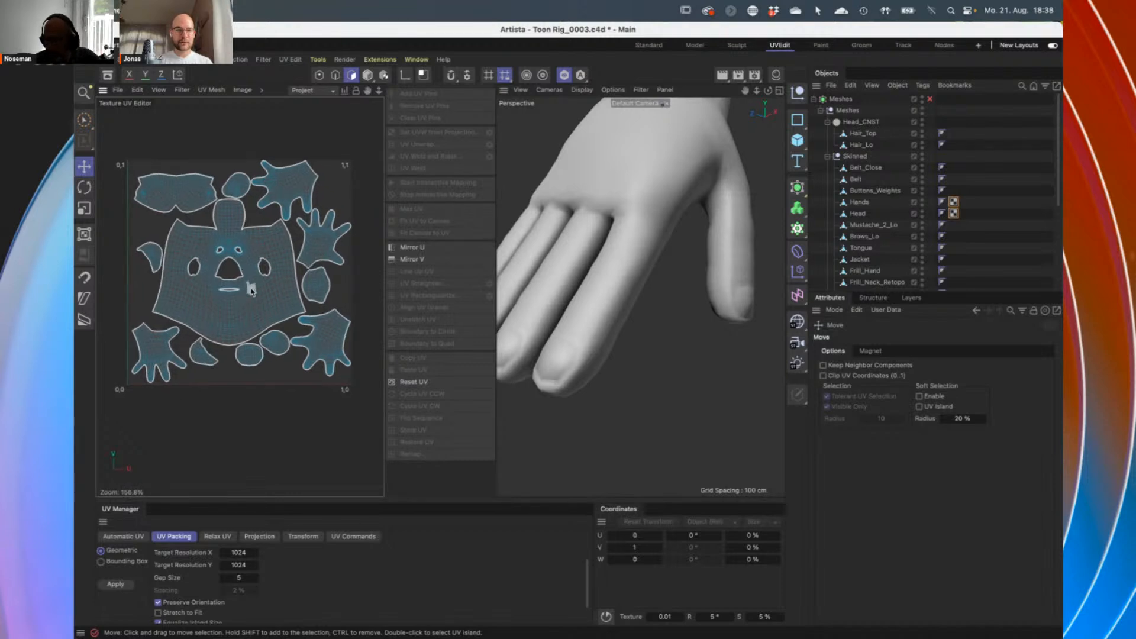
{"action": "key", "text": "super+s"}
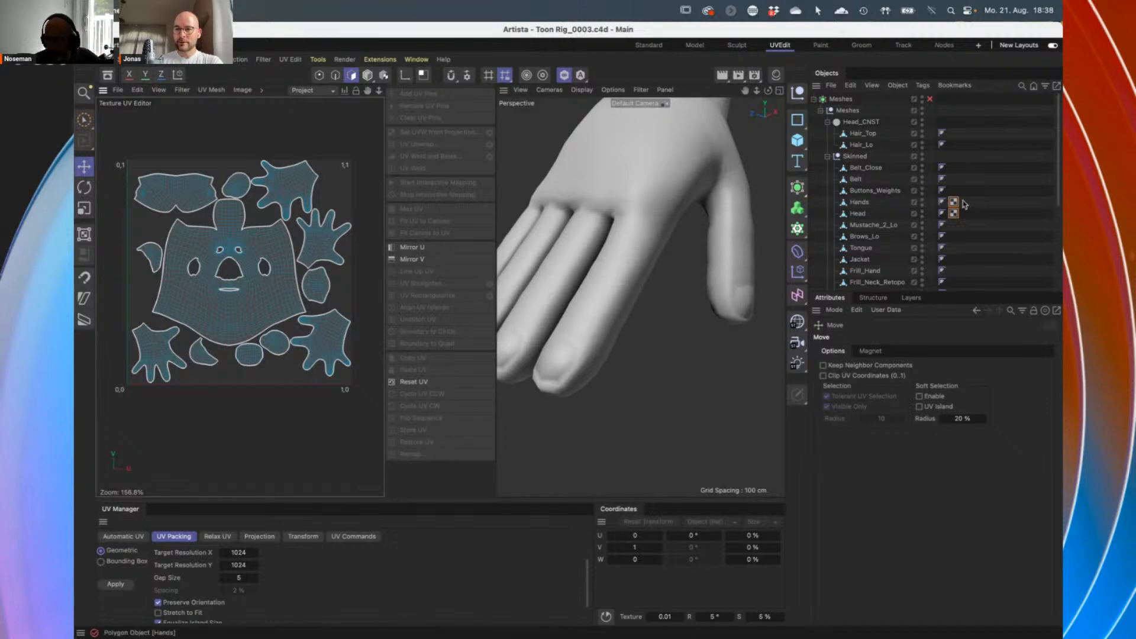
Turn off solo mode to show the whole character in the viewport and save the project
{"action": "scroll", "coordinate": [865, 216], "scroll_direction": "down", "scroll_amount": 2}
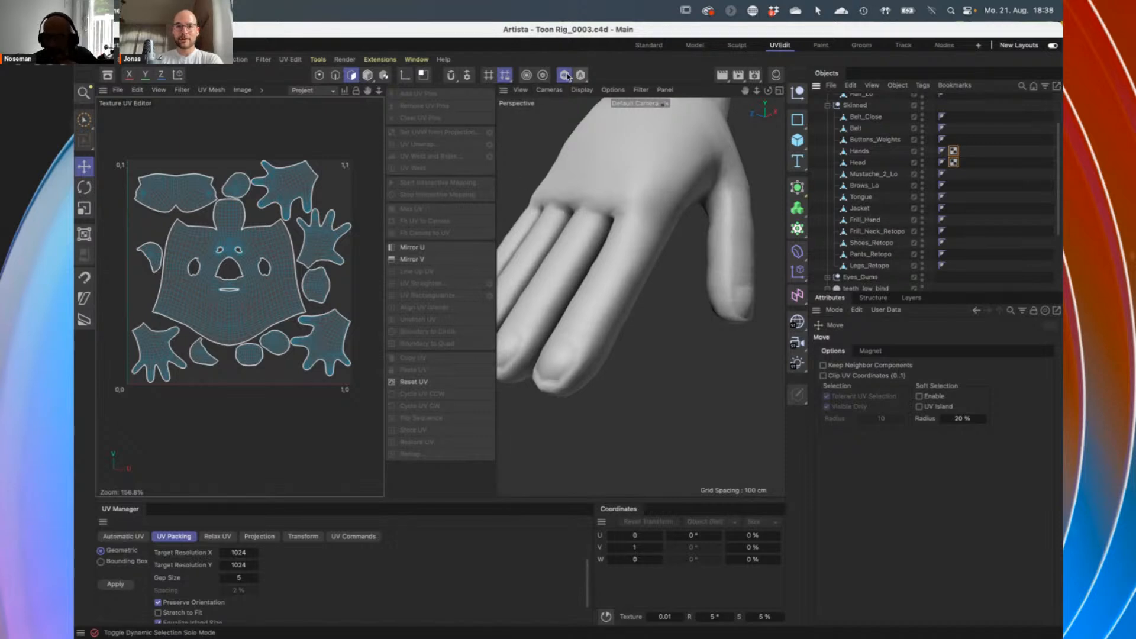
{"action": "right_click_drag", "start_coordinate": [614, 279], "coordinate": [586, 265], "text": "alt"}
{"action": "mouse_move", "coordinate": [640, 255]}
{"action": "left_mouse_down", "text": "alt"}
{"action": "mouse_move", "coordinate": [640, 297]}
{"action": "mouse_move", "coordinate": [657, 262]}
{"action": "mouse_move", "coordinate": [630, 263]}
{"action": "left_mouse_up", "text": "alt"}
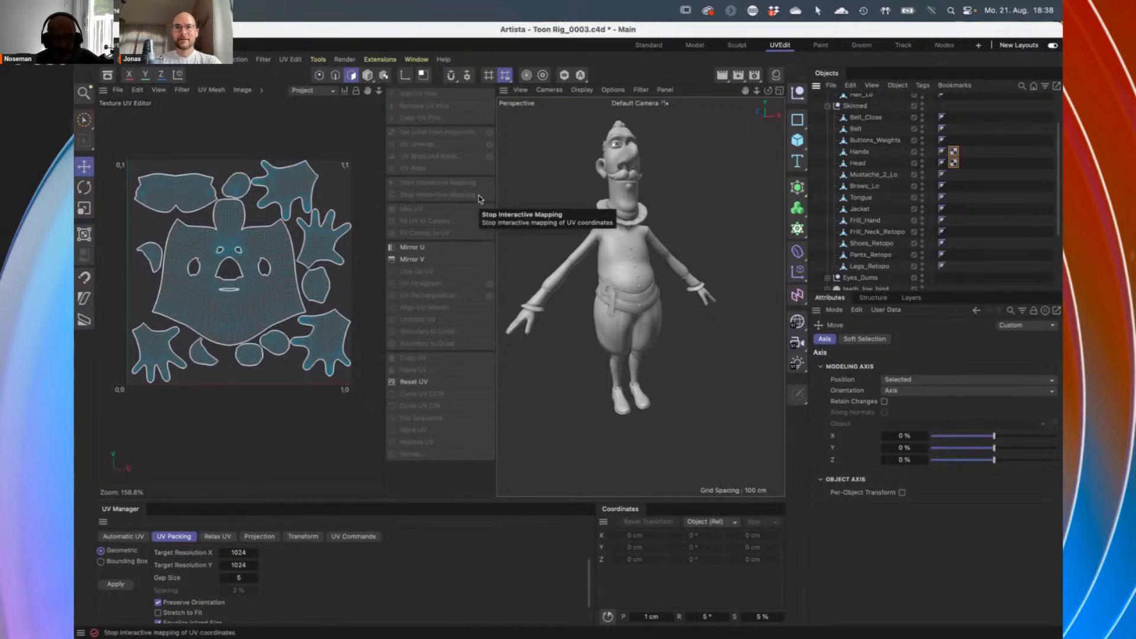
{"action": "key", "text": "super+s"}
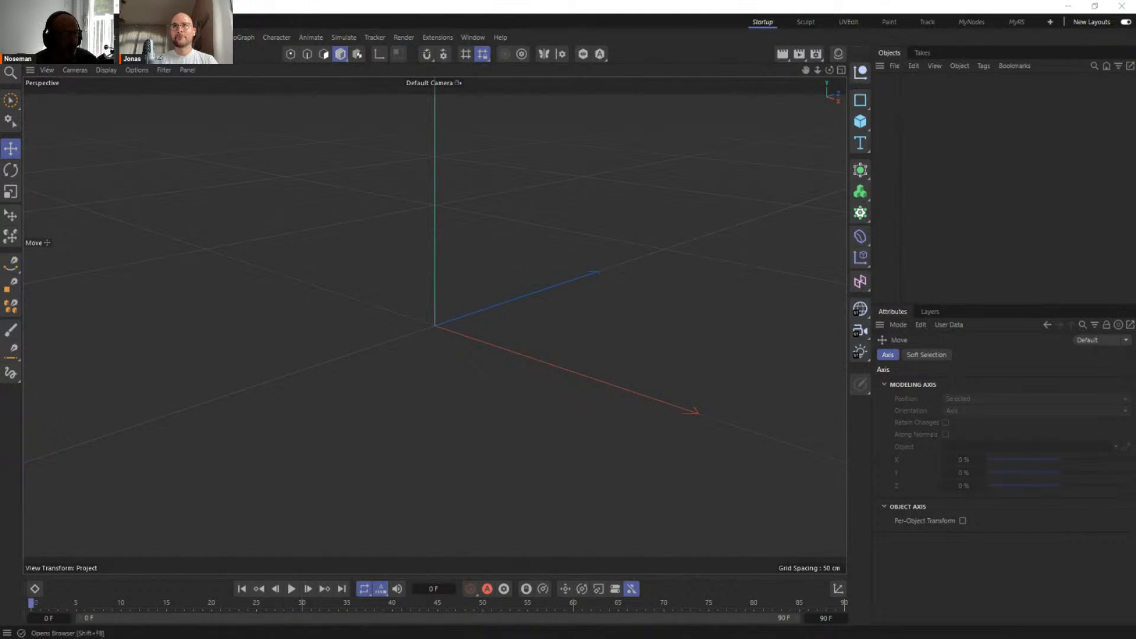
Search the Asset Browser for "rex" and open the T-Rex scene
{"action": "left_click", "coordinate": [11, 54]}
{"action": "left_click", "coordinate": [102, 113]}
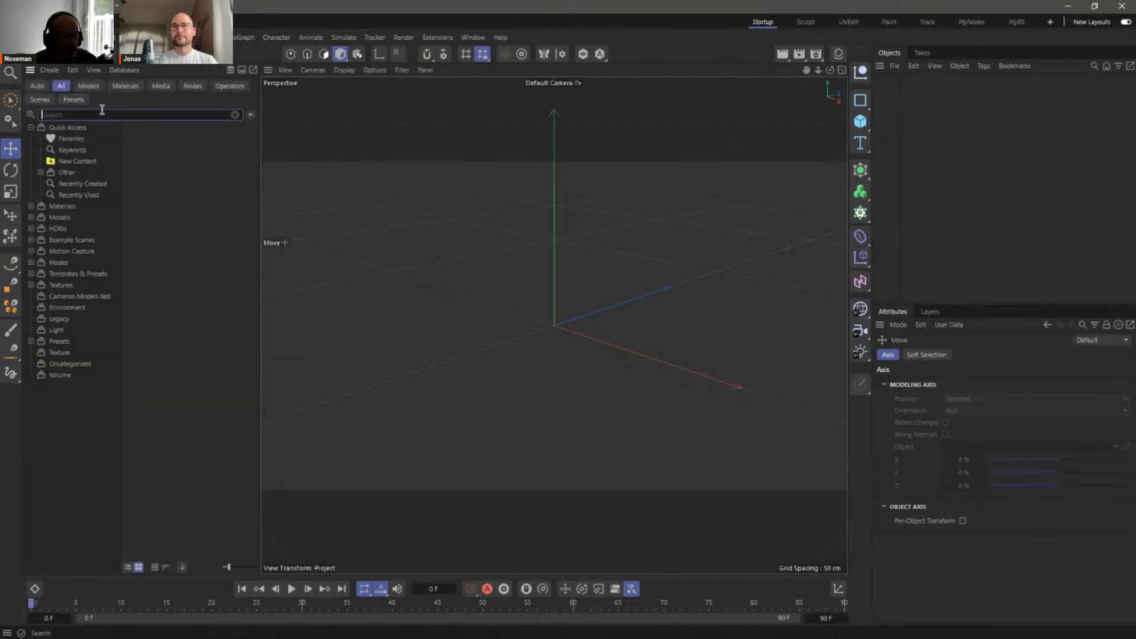
{"action": "type", "text": "rex"}
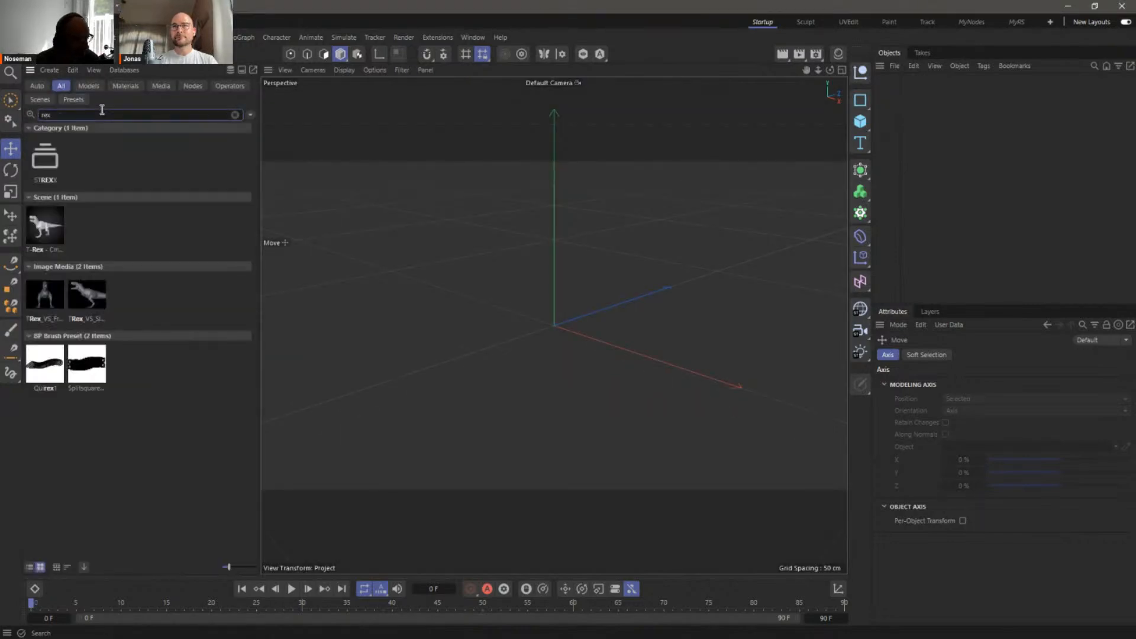
{"action": "double_click", "coordinate": [47, 227]}
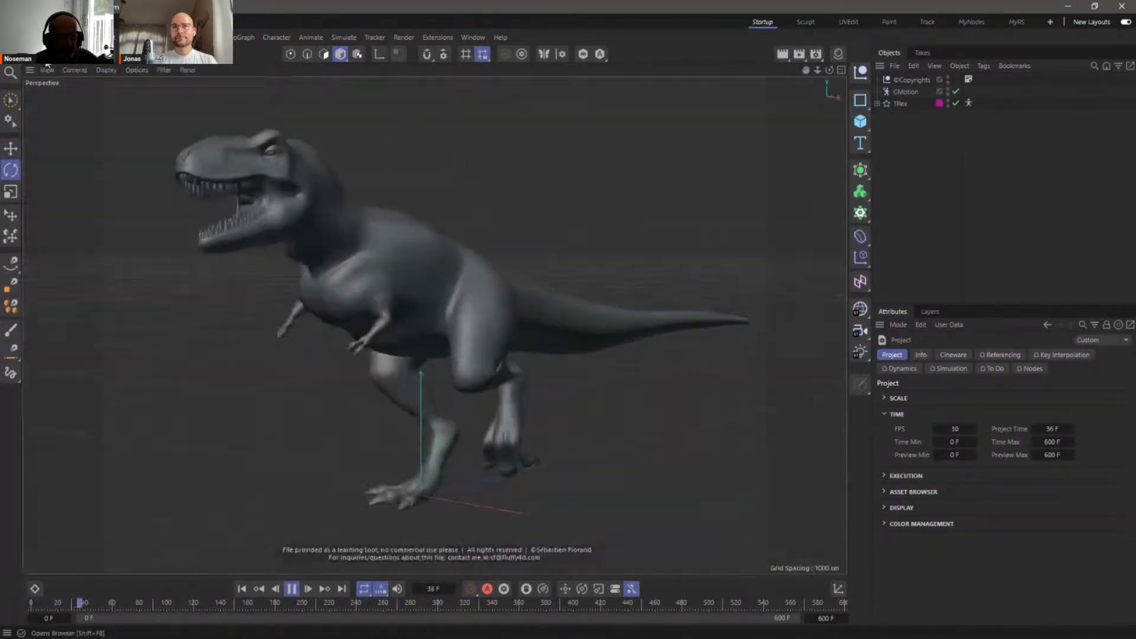
Copy the T-Rex's Body mesh into a new project and show the whole model in the UVEdit layout
{"action": "left_click", "coordinate": [876, 103]}
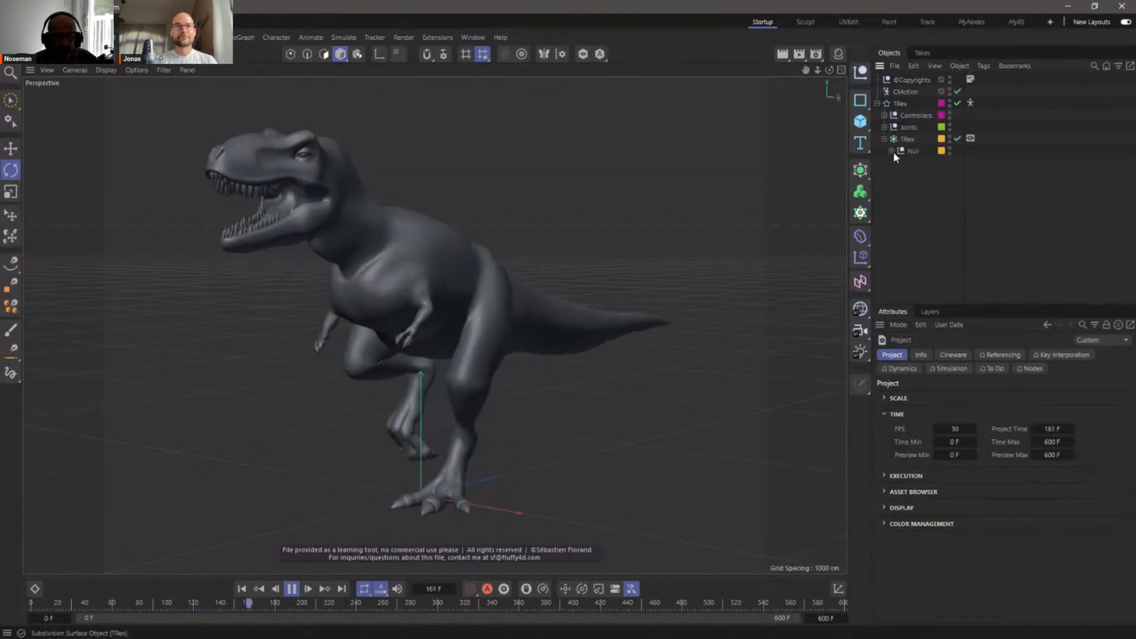
{"action": "left_click", "coordinate": [884, 139]}
{"action": "left_click", "coordinate": [891, 150]}
{"action": "left_click", "coordinate": [918, 175]}
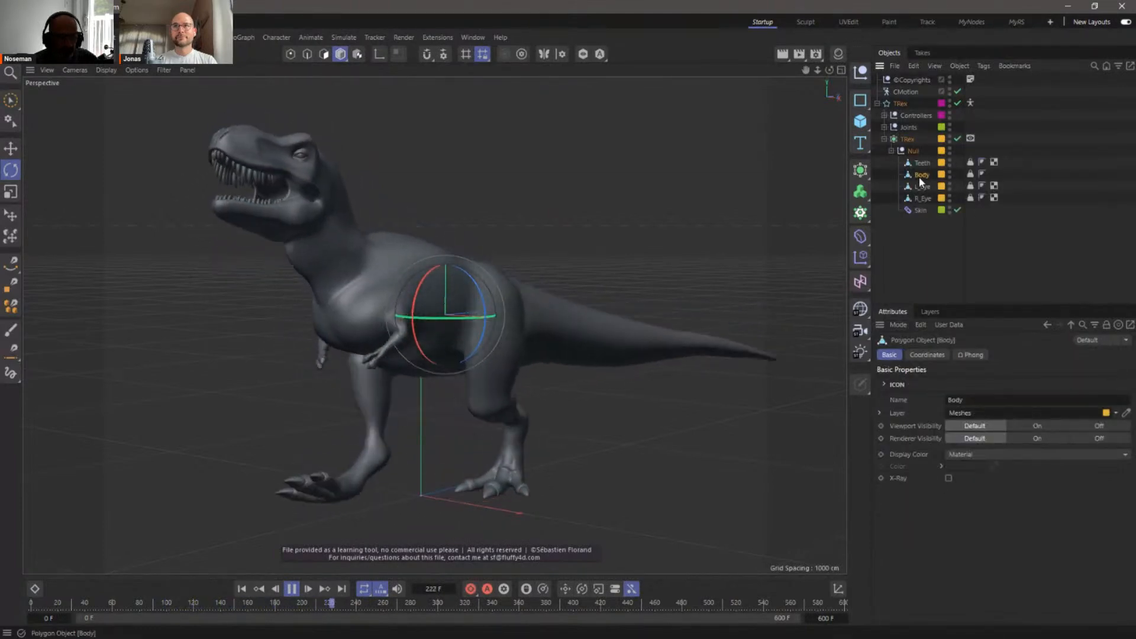
{"action": "key", "text": "ctrl+n"}
{"action": "key", "text": "ctrl+v"}
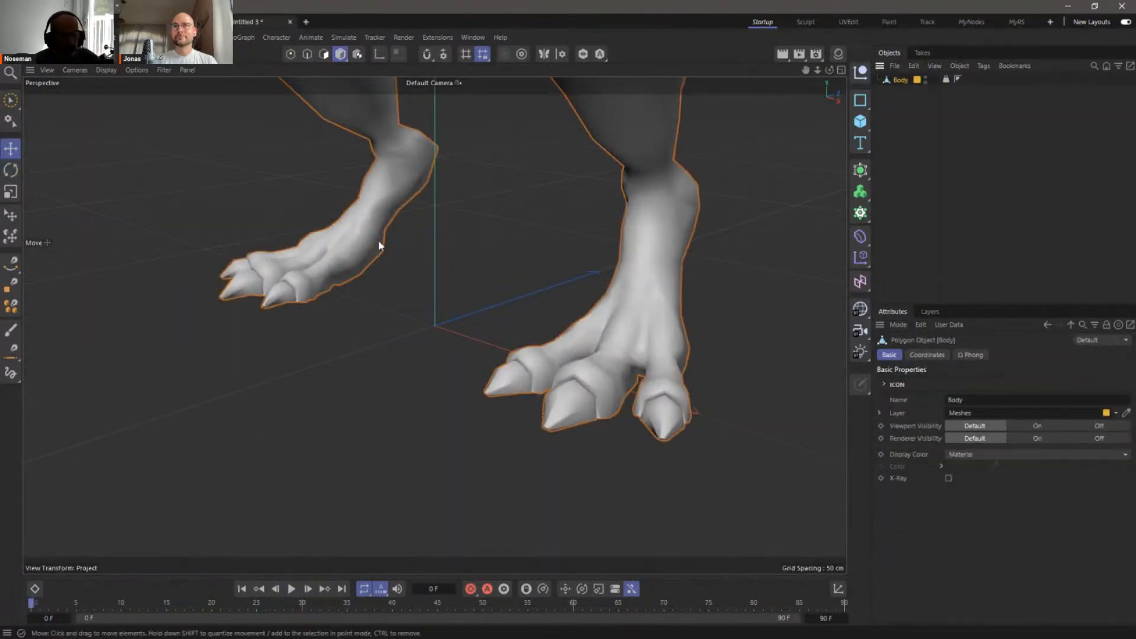
{"action": "key", "text": "h"}
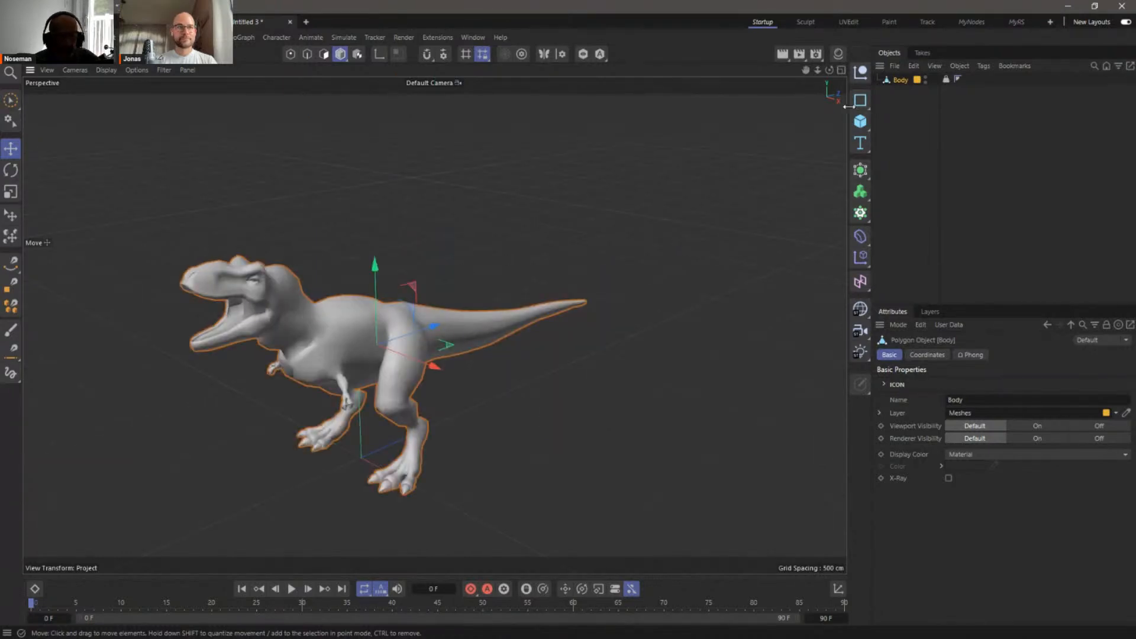
{"action": "left_click", "coordinate": [850, 22]}
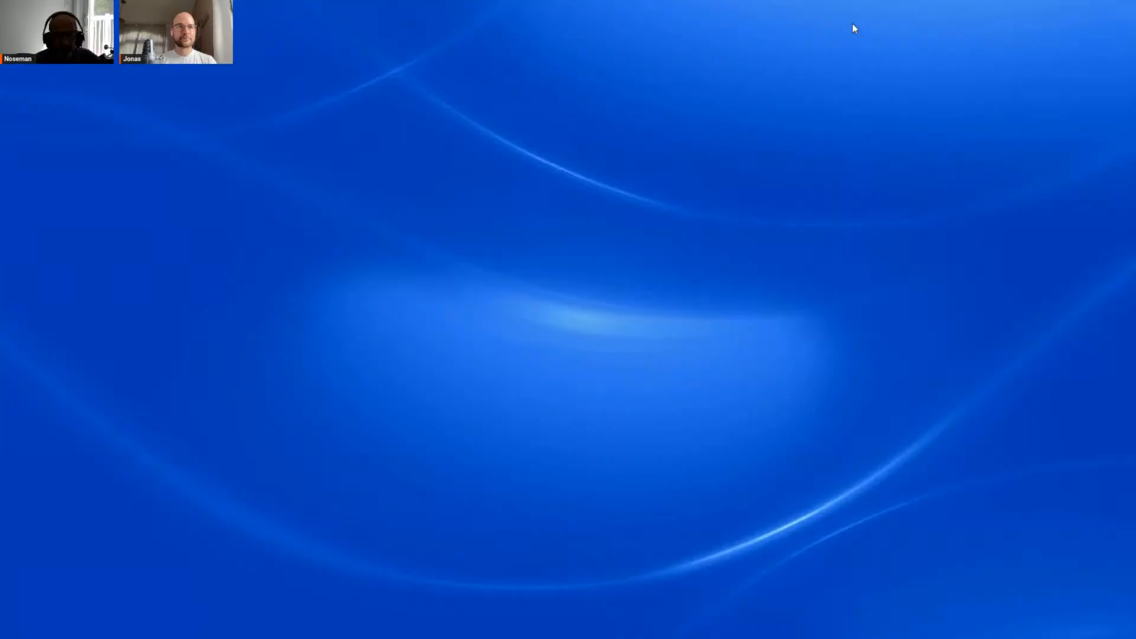
{"action": "left_click", "coordinate": [935, 80]}
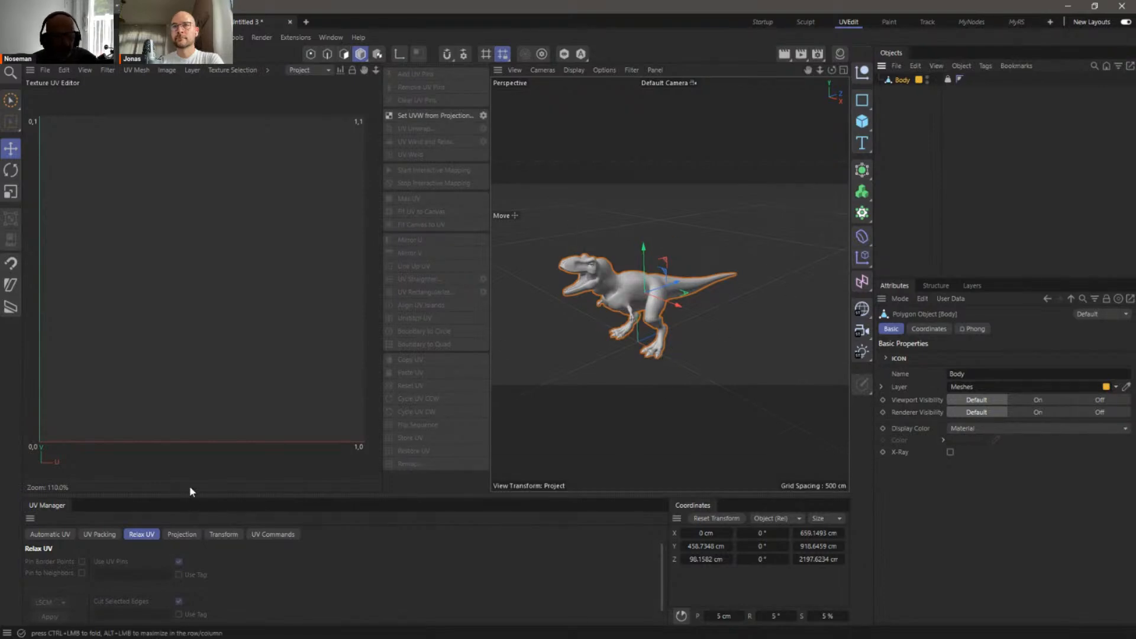
Create UVs for the Body mesh with Set UVW from Projection, using the Automatic Packed UVs projection type
{"action": "right_click", "coordinate": [897, 82]}
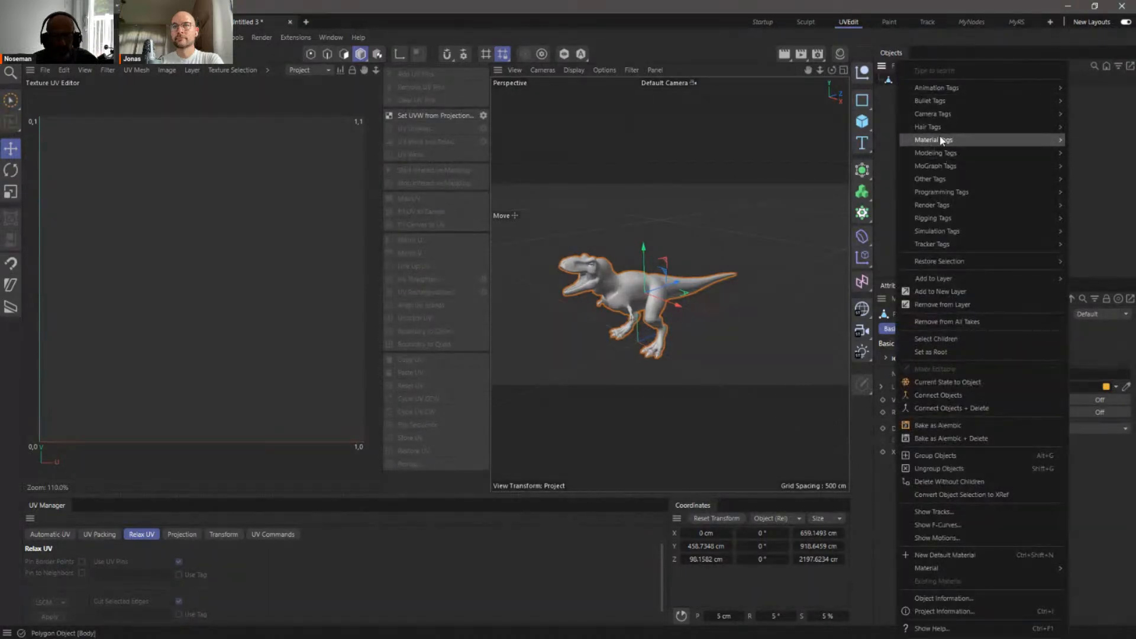
{"action": "mouse_move", "coordinate": [947, 139]}
{"action": "left_click", "coordinate": [888, 187]}
{"action": "left_click", "coordinate": [911, 155]}
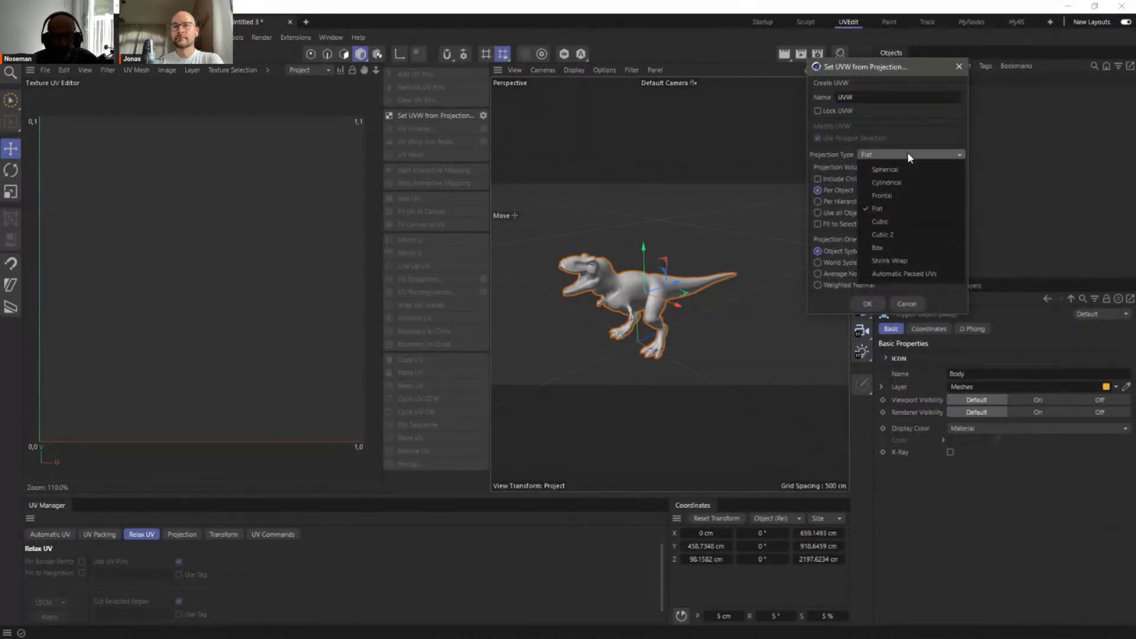
{"action": "left_click", "coordinate": [899, 273]}
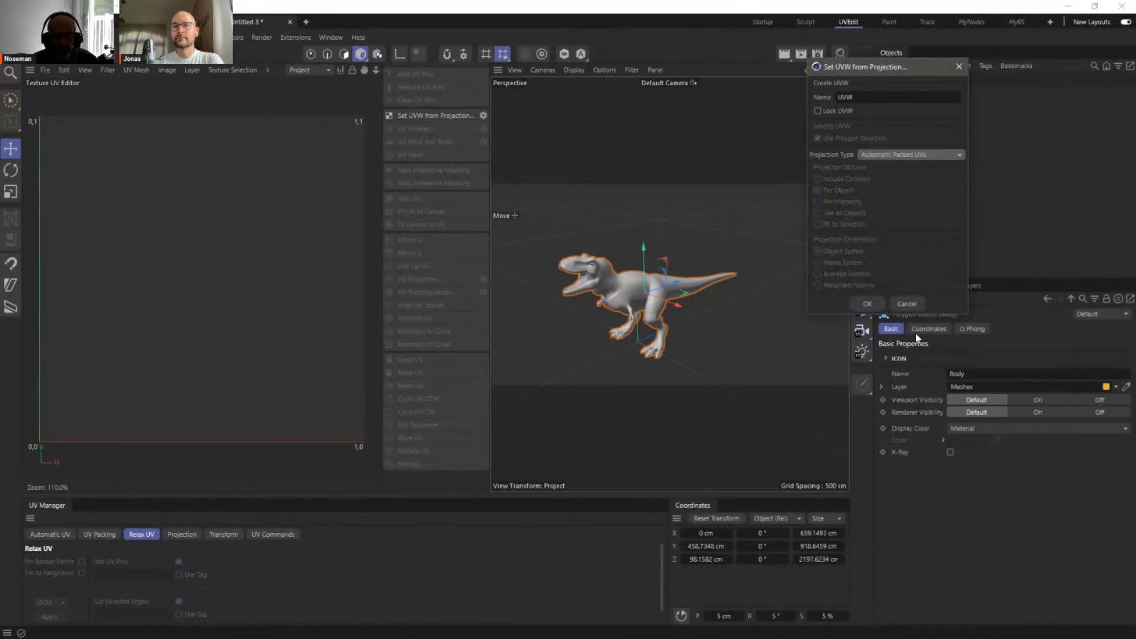
{"action": "left_click", "coordinate": [874, 304]}
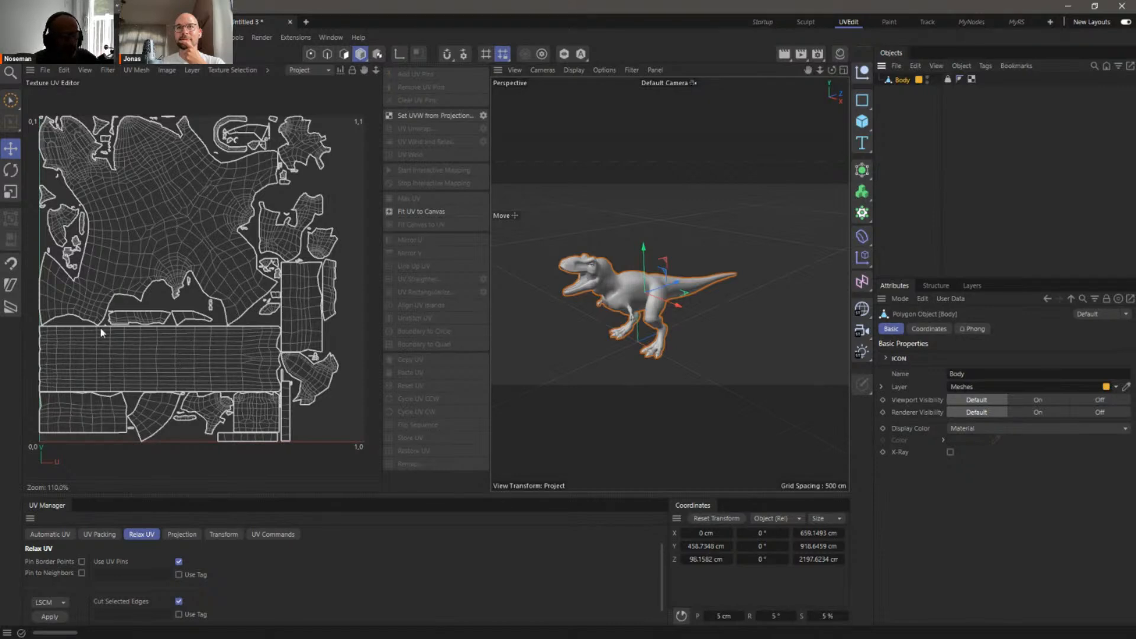
Examine where neighbouring polygons on either side of the body's upper seam lie in the UV layout
{"action": "left_click", "coordinate": [327, 53]}
{"action": "scroll", "coordinate": [680, 281], "scroll_direction": "up", "scroll_amount": 5}
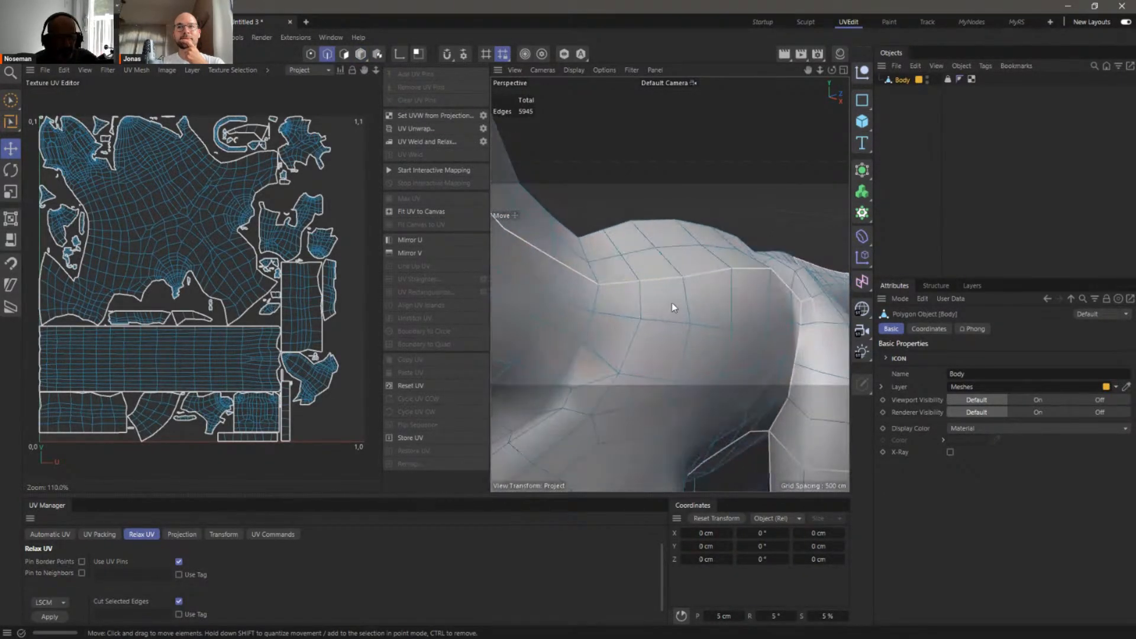
{"action": "left_click_drag", "start_coordinate": [667, 315], "coordinate": [674, 275], "text": "alt"}
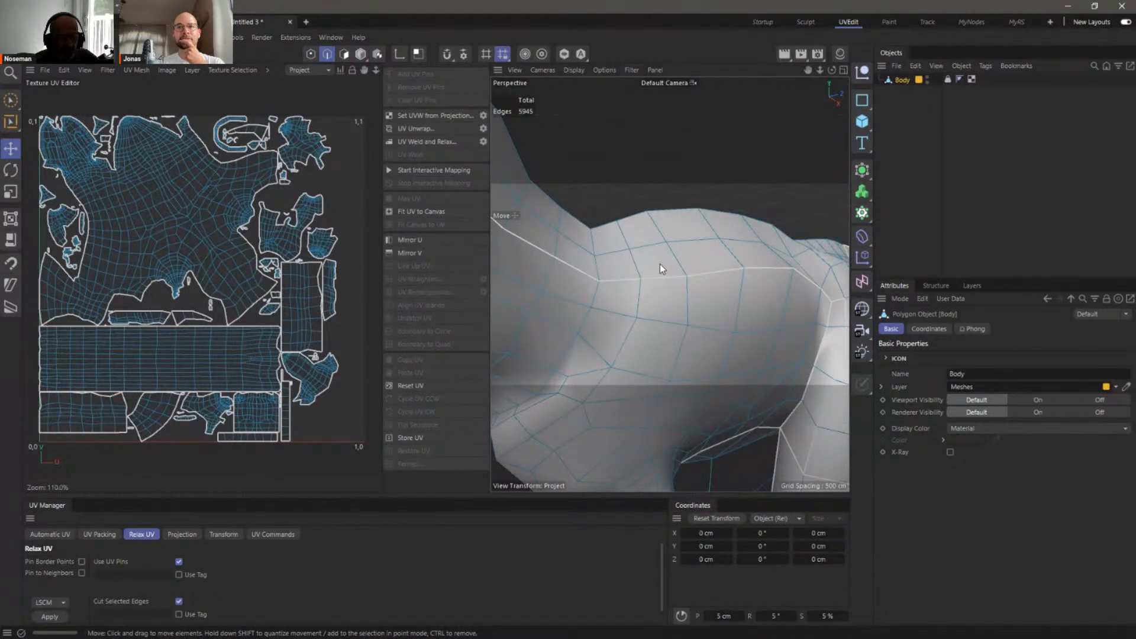
{"action": "left_click", "coordinate": [344, 53]}
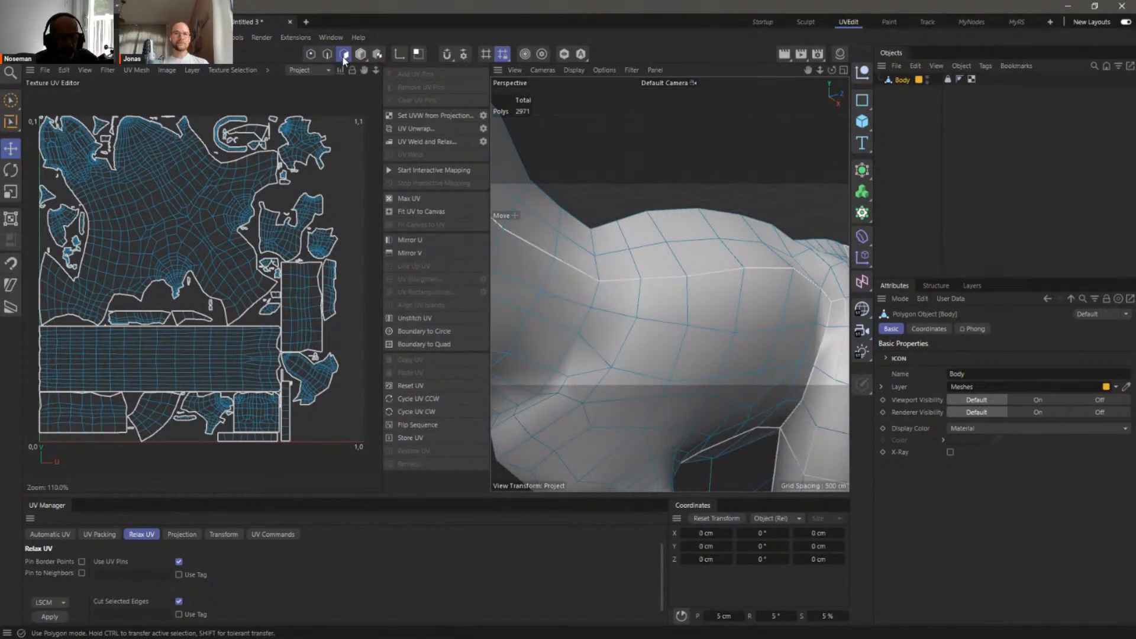
{"action": "left_click", "coordinate": [652, 262]}
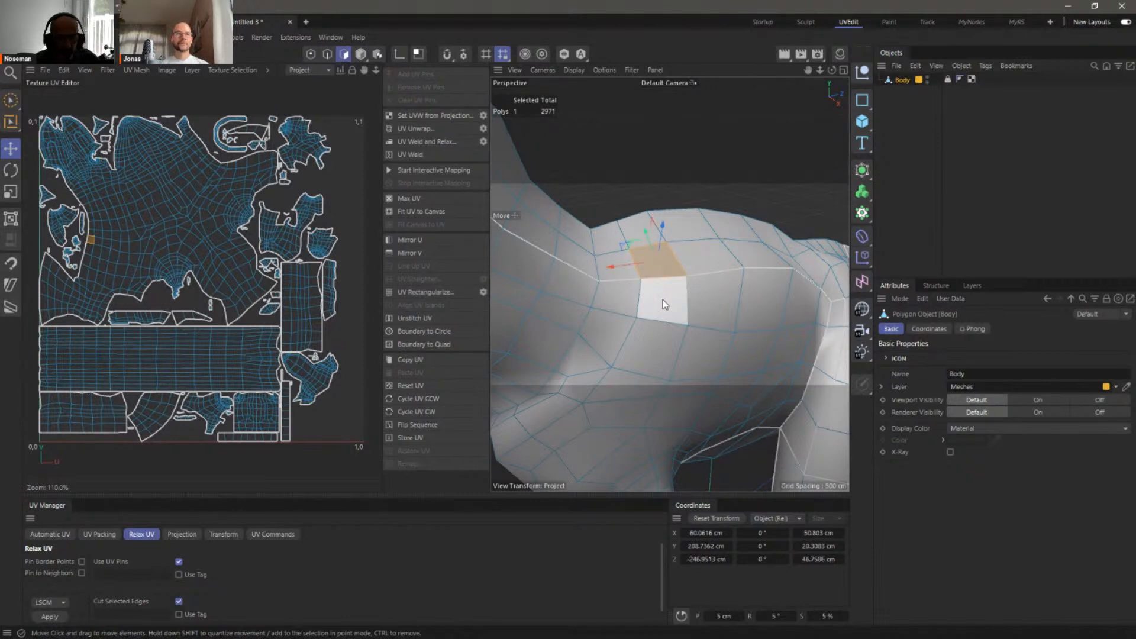
{"action": "left_click", "coordinate": [662, 301], "text": "shift"}
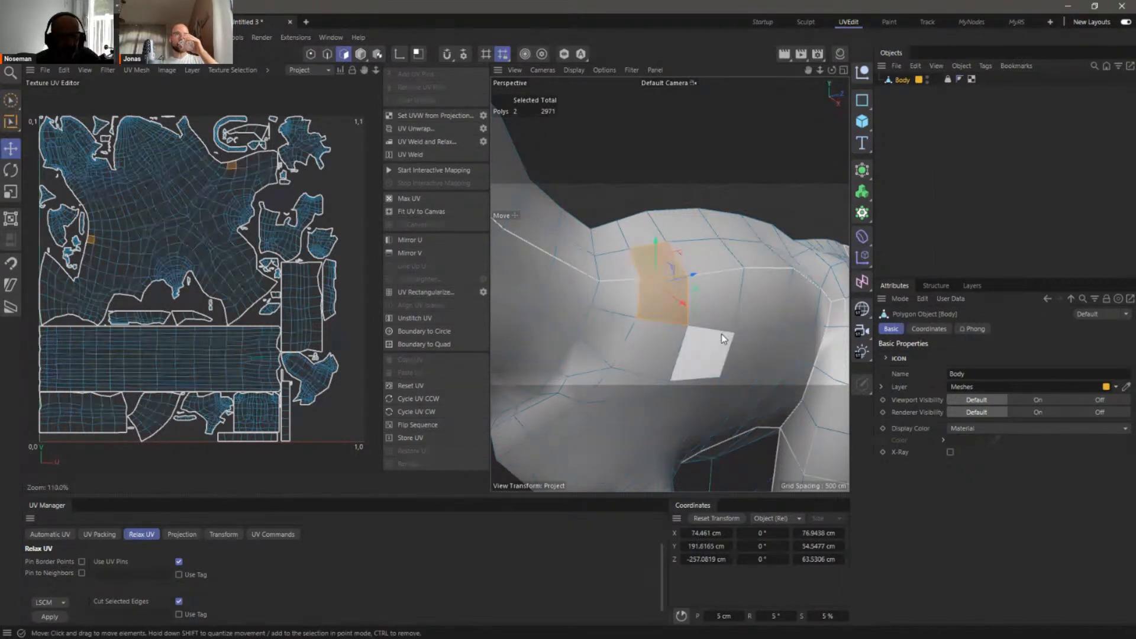
{"action": "left_click", "coordinate": [722, 306]}
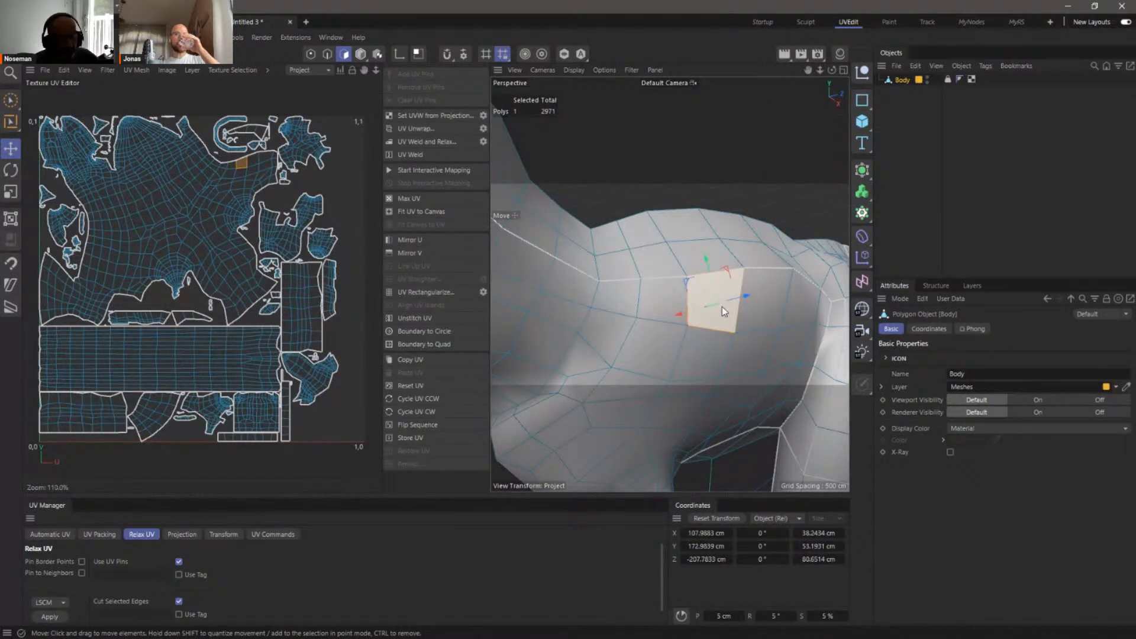
{"action": "left_click", "coordinate": [697, 260]}
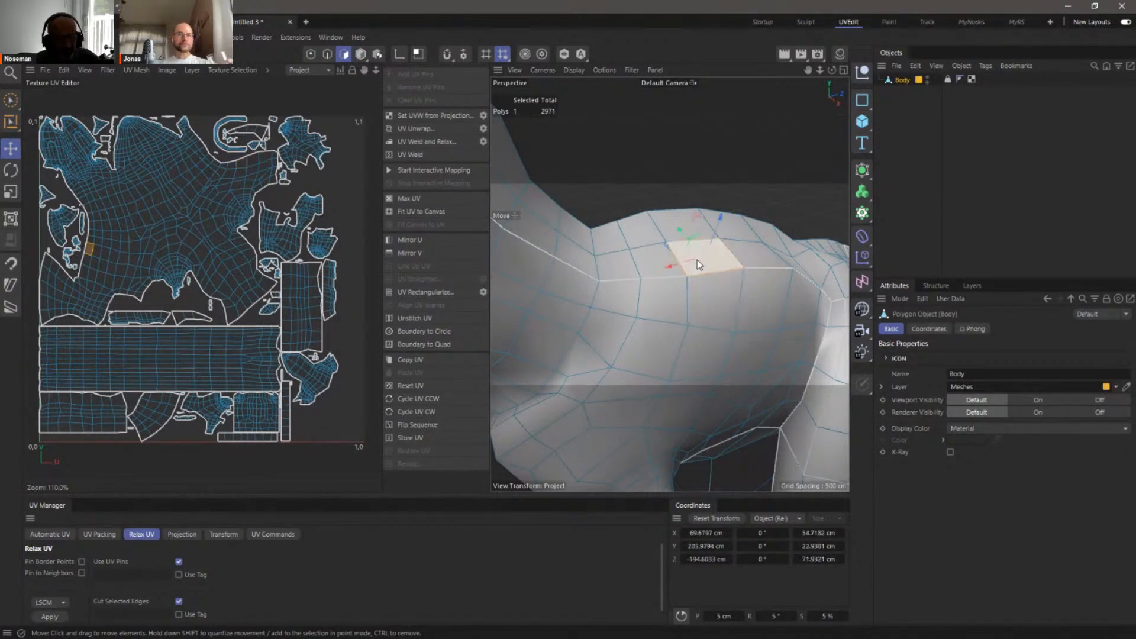
{"action": "left_click", "coordinate": [647, 268]}
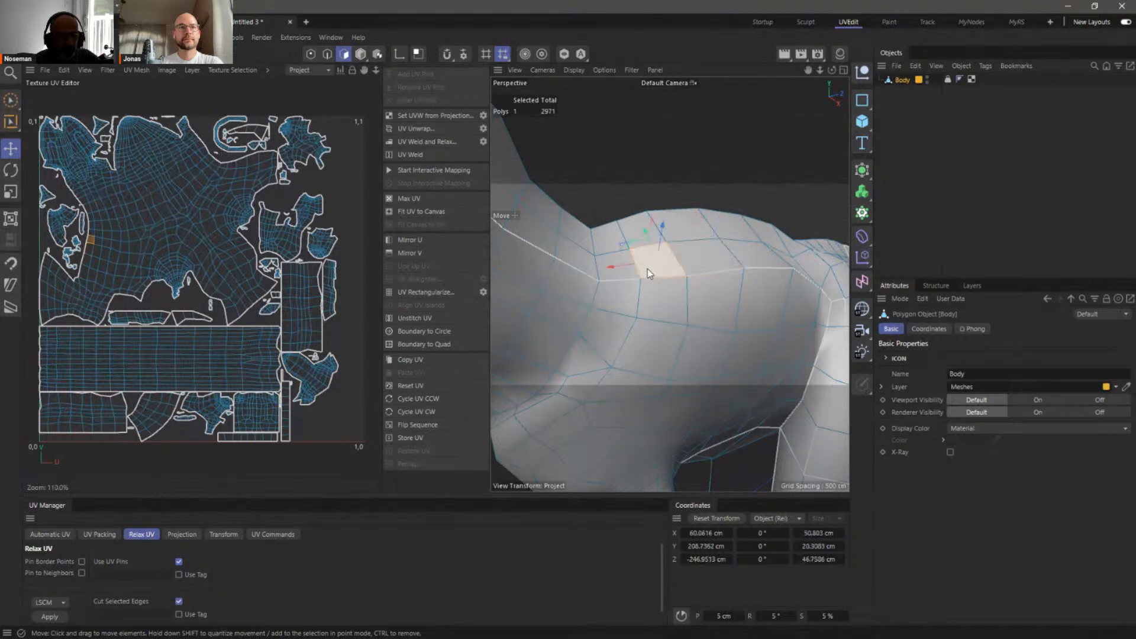
{"action": "left_click", "coordinate": [699, 270]}
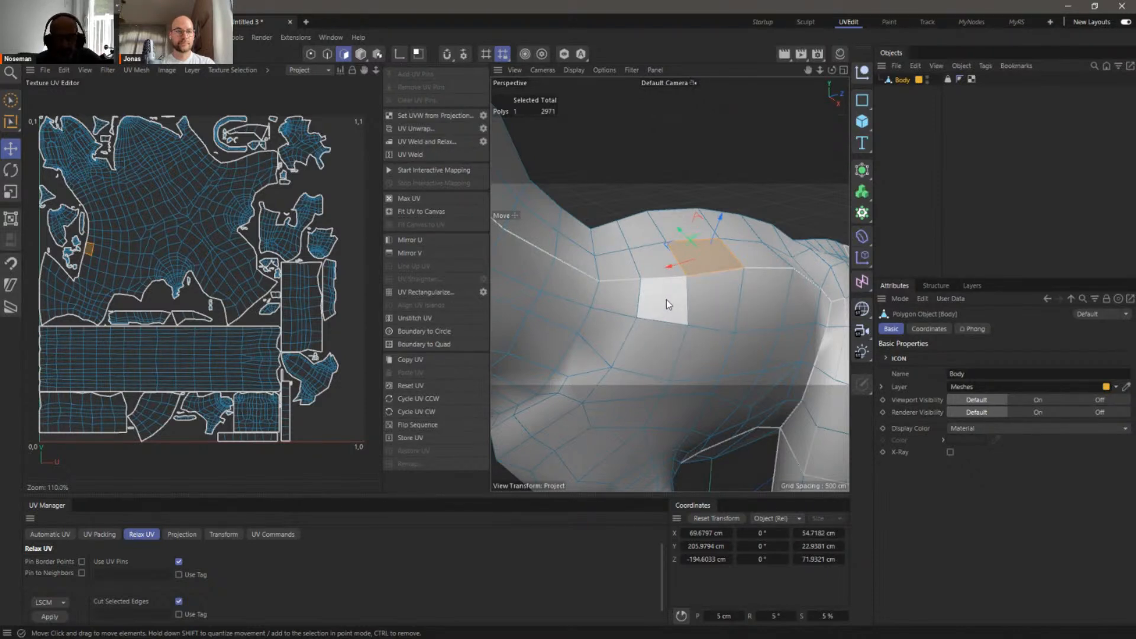
Delete the Body mesh's UVW tag and clear the polygon selection
{"action": "left_click", "coordinate": [972, 79]}
{"action": "key", "text": "Delete"}
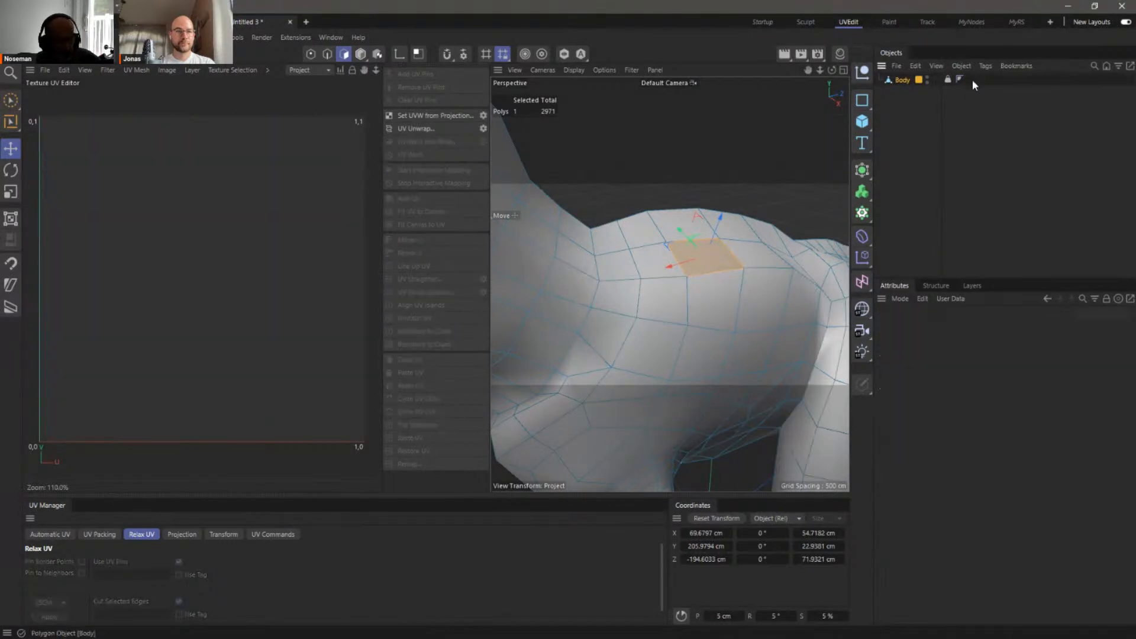
{"action": "left_click", "coordinate": [900, 81]}
{"action": "left_click", "coordinate": [768, 187]}
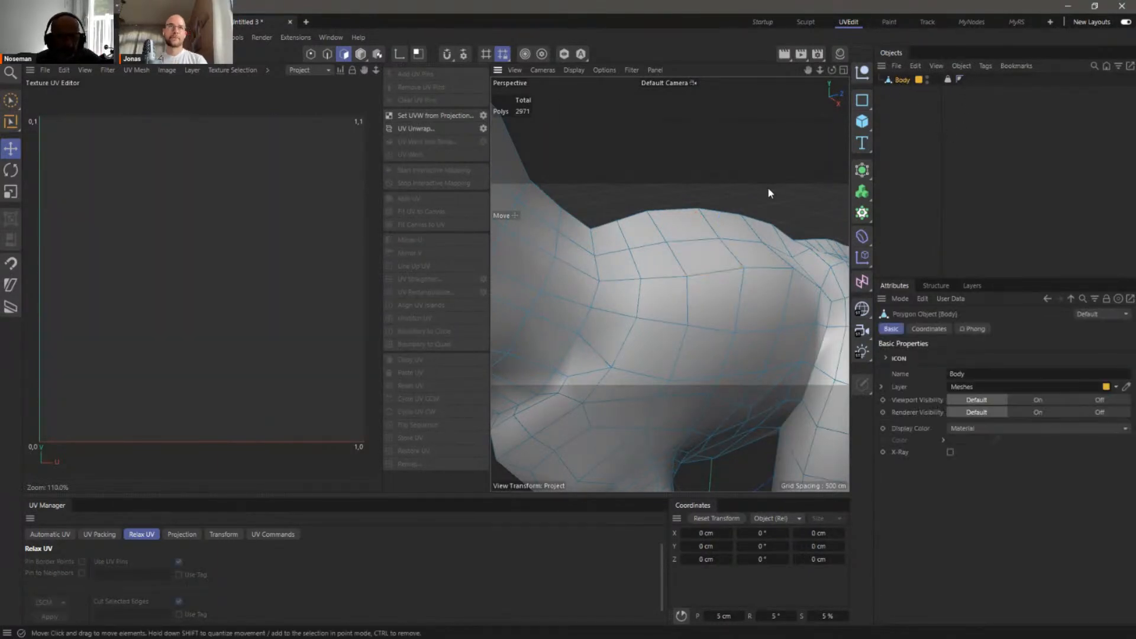
Create new UVs for the Body mesh with Set UVW from Projection, using the Frontal projection type
{"action": "right_click", "coordinate": [907, 82]}
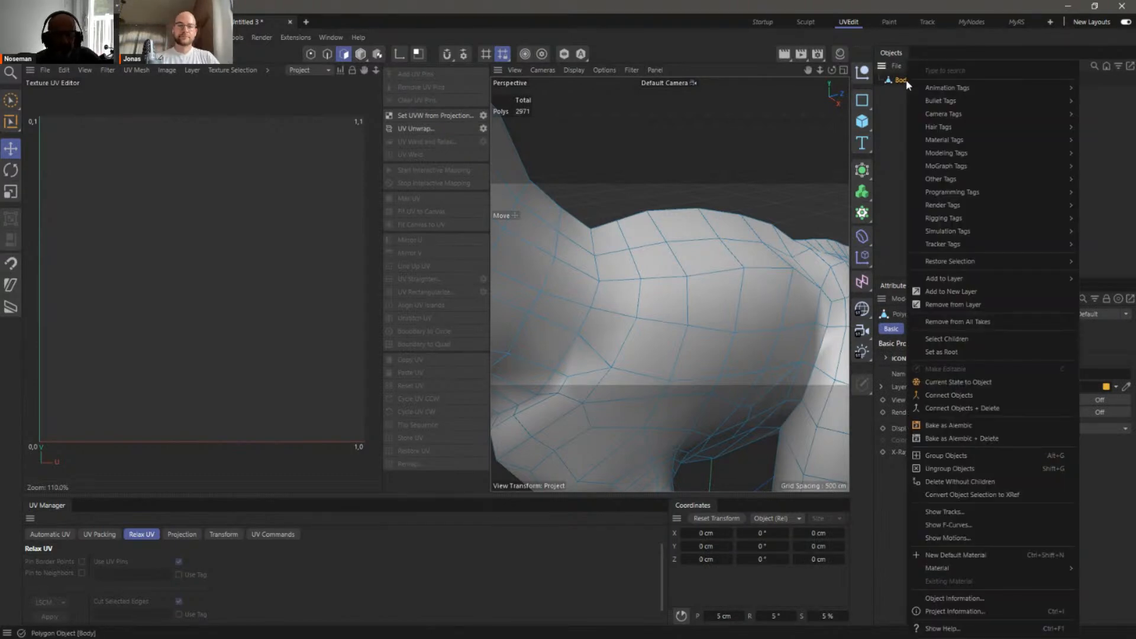
{"action": "mouse_move", "coordinate": [947, 139]}
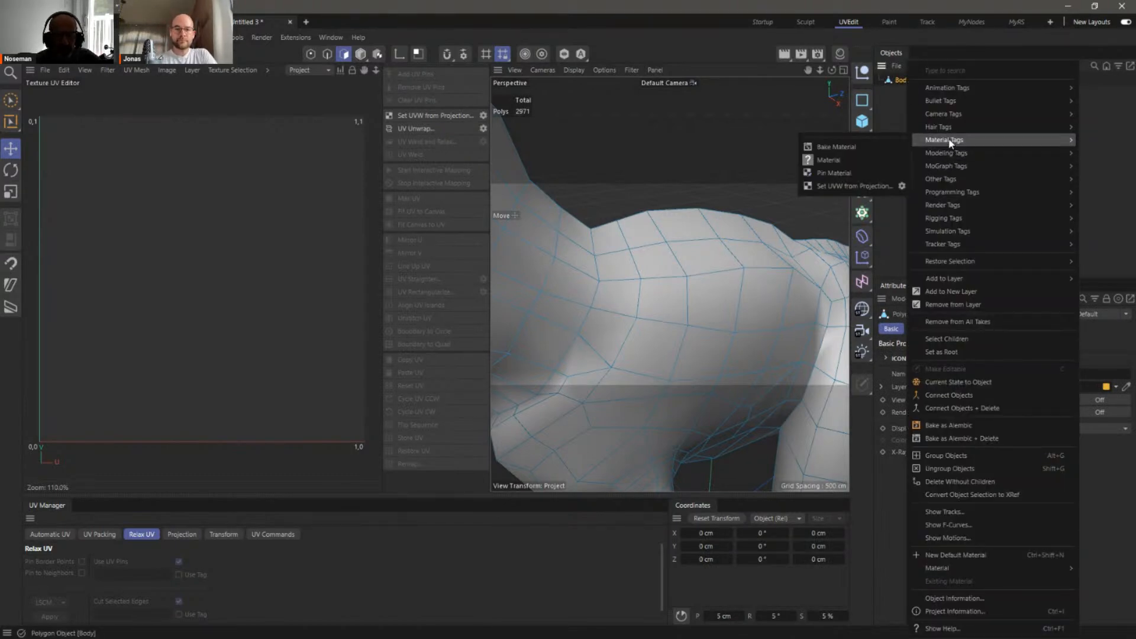
{"action": "left_click", "coordinate": [902, 186]}
{"action": "left_click", "coordinate": [920, 152]}
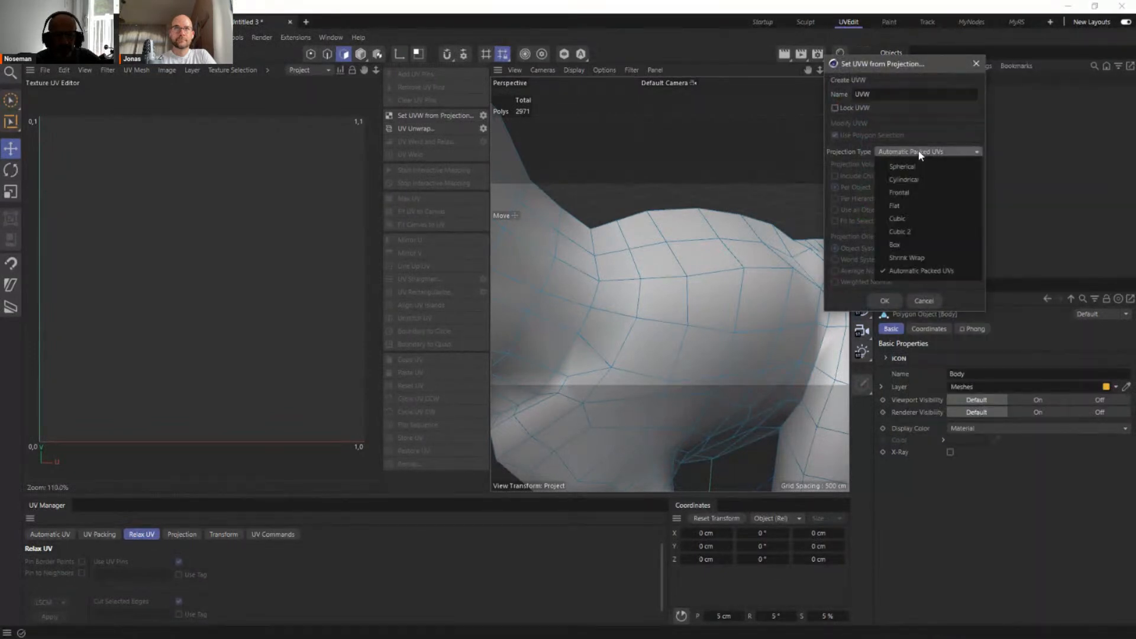
{"action": "left_click", "coordinate": [898, 192]}
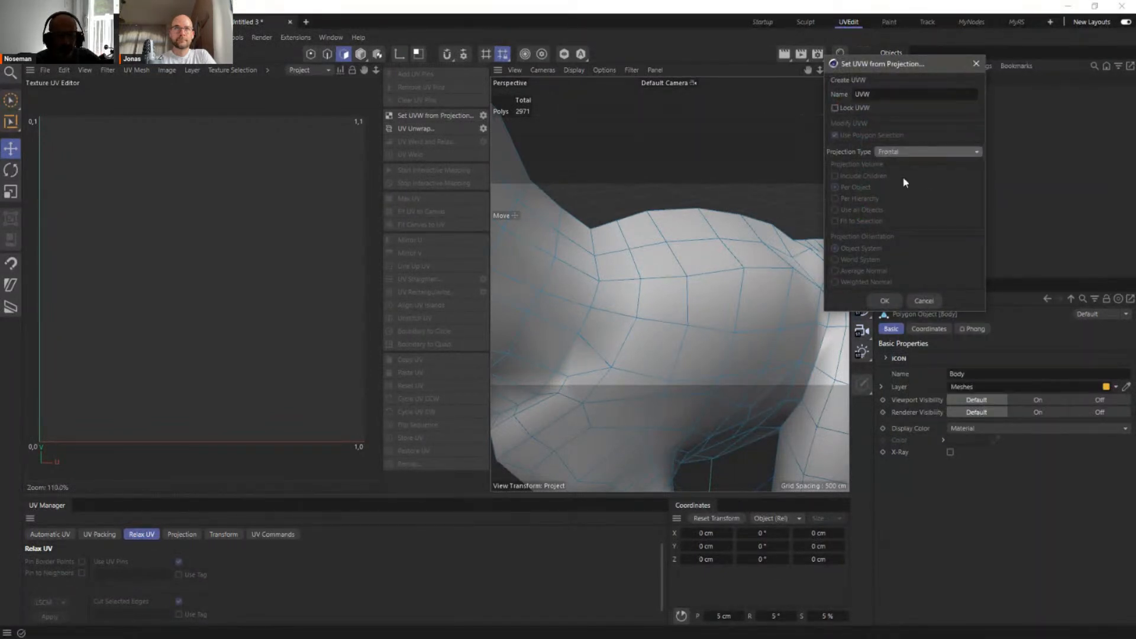
{"action": "left_click", "coordinate": [892, 300]}
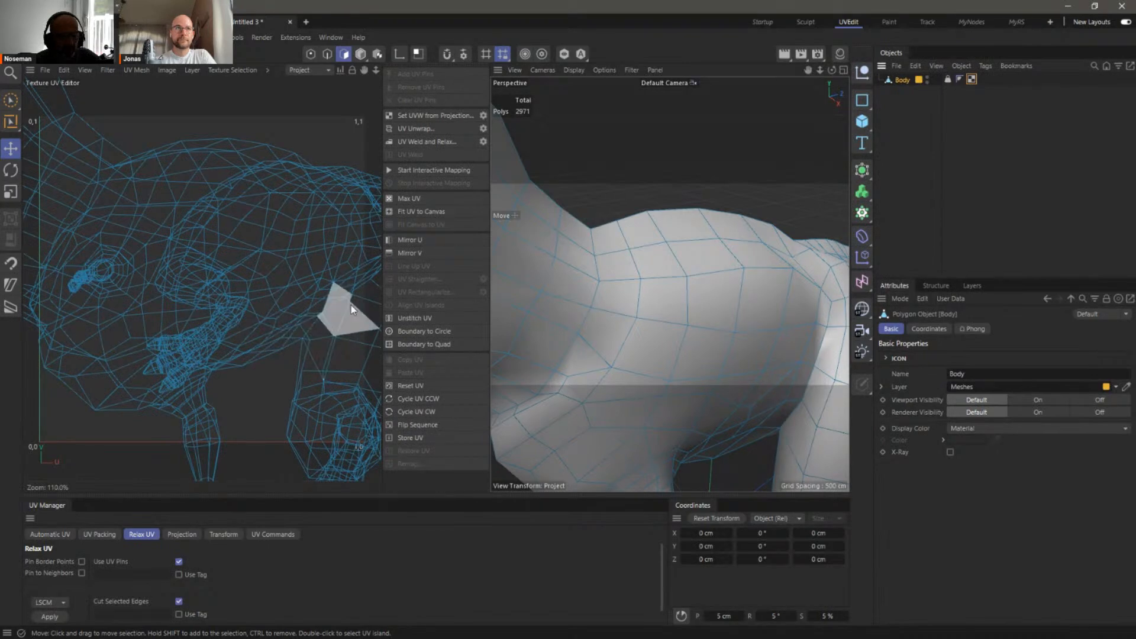
Reproject the Body's UVs with Frontal projection from a view that shows the entire T-Rex
{"action": "right_click_drag", "start_coordinate": [308, 257], "coordinate": [255, 265], "text": "alt"}
{"action": "right_click_drag", "start_coordinate": [710, 314], "coordinate": [654, 318], "text": "alt"}
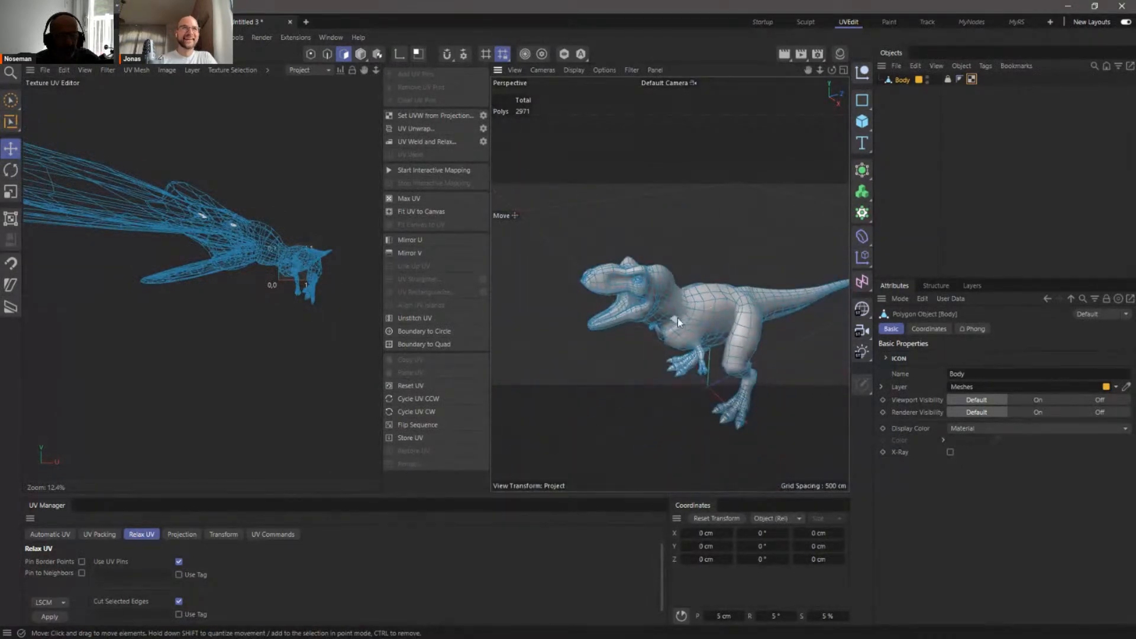
{"action": "middle_click_drag", "start_coordinate": [673, 319], "coordinate": [647, 262], "text": "alt"}
{"action": "middle_click_drag", "start_coordinate": [708, 296], "coordinate": [691, 271], "text": "alt"}
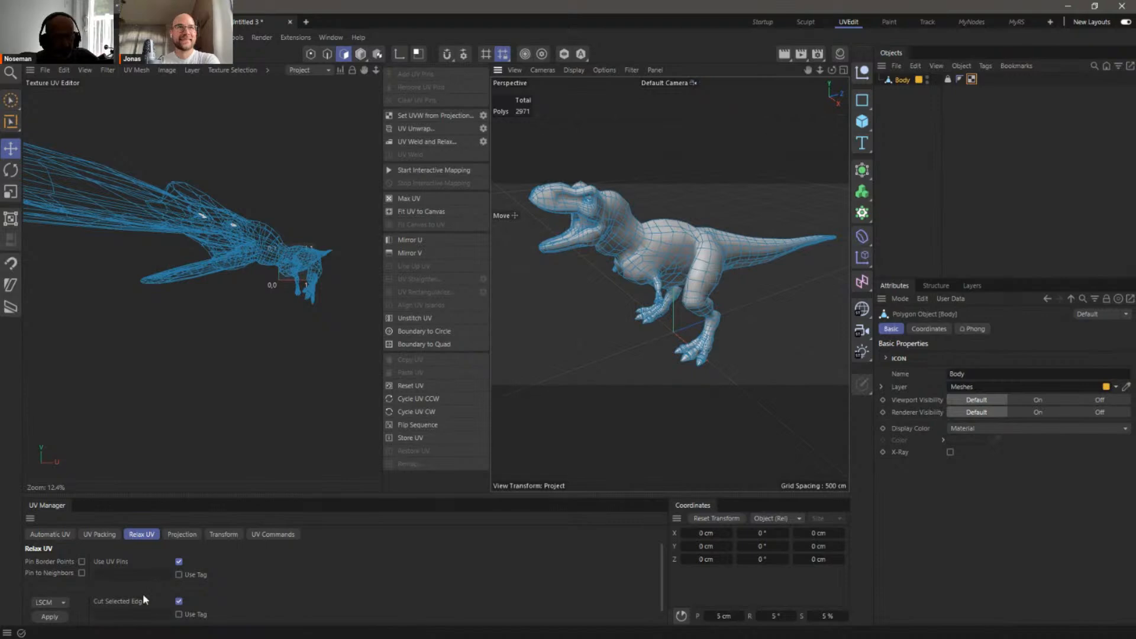
{"action": "left_click", "coordinate": [187, 538]}
{"action": "left_click", "coordinate": [122, 562]}
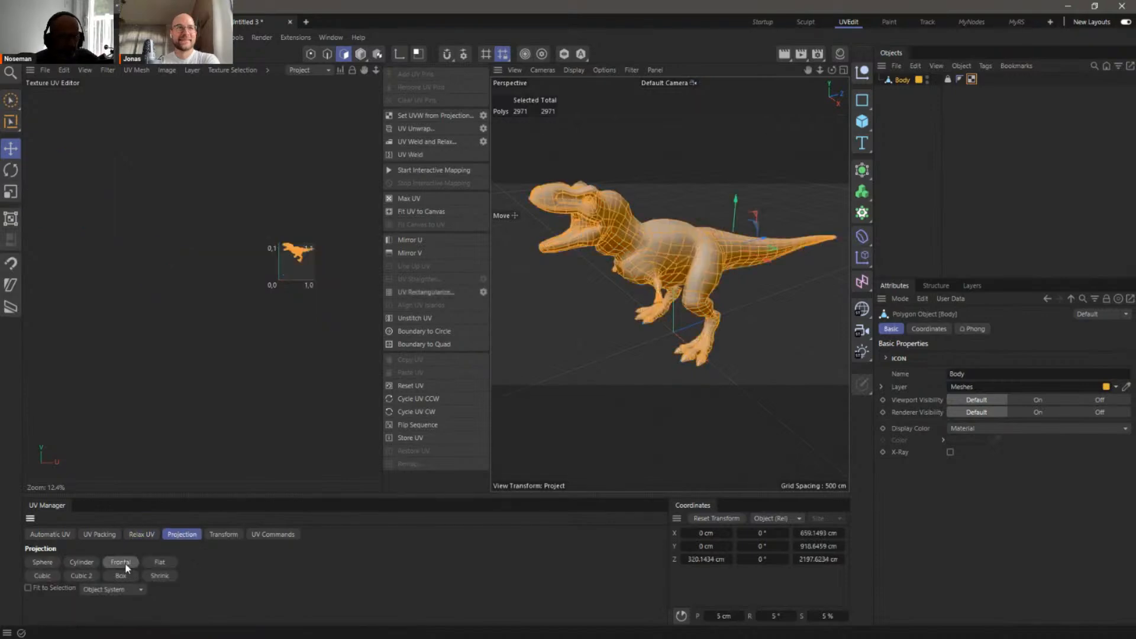
{"action": "scroll", "coordinate": [309, 248], "scroll_direction": "up", "scroll_amount": 5}
{"action": "scroll", "coordinate": [301, 280], "scroll_direction": "up", "scroll_amount": 7}
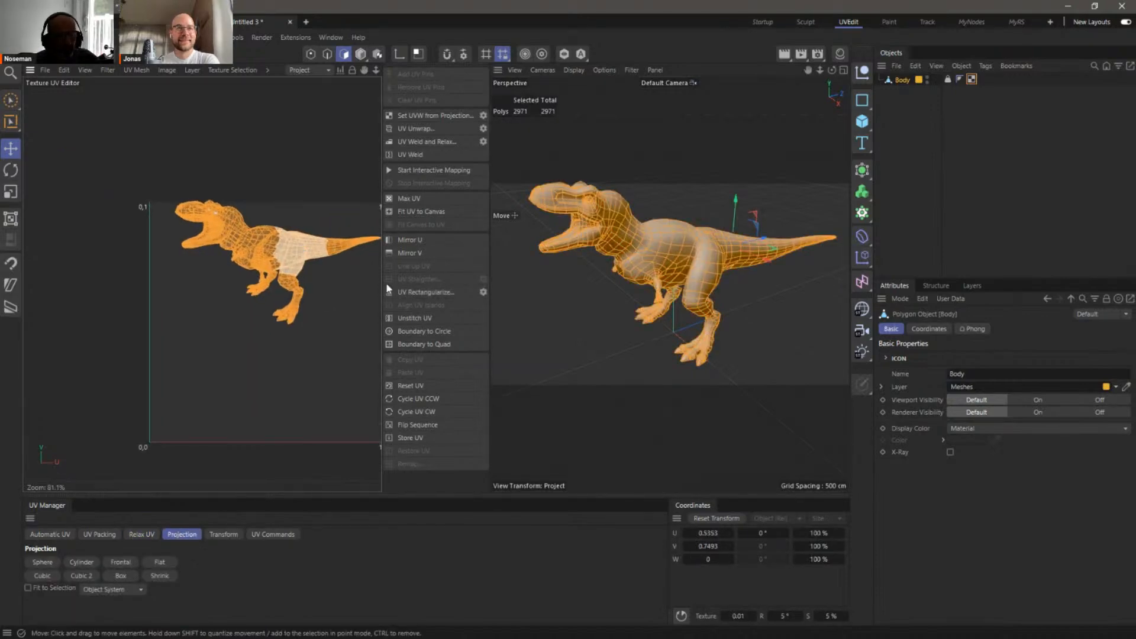
{"action": "scroll", "coordinate": [267, 297], "scroll_direction": "down", "scroll_amount": 4}
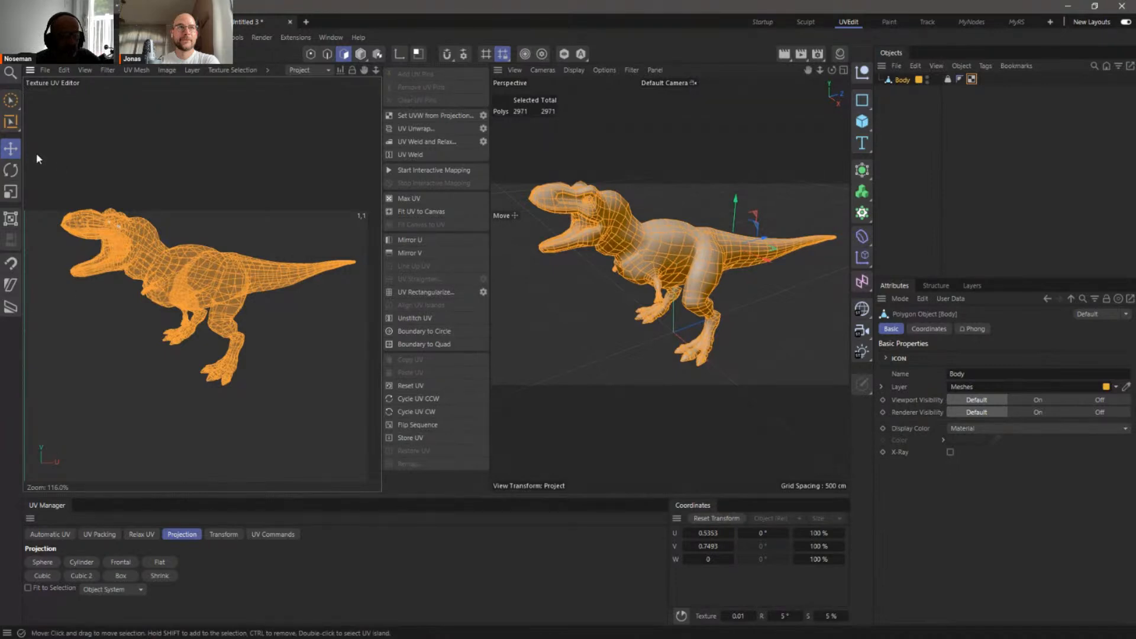
Select the edge loop along the T-Rex's body centre line, running over the back and under the tail
{"action": "left_click", "coordinate": [11, 148]}
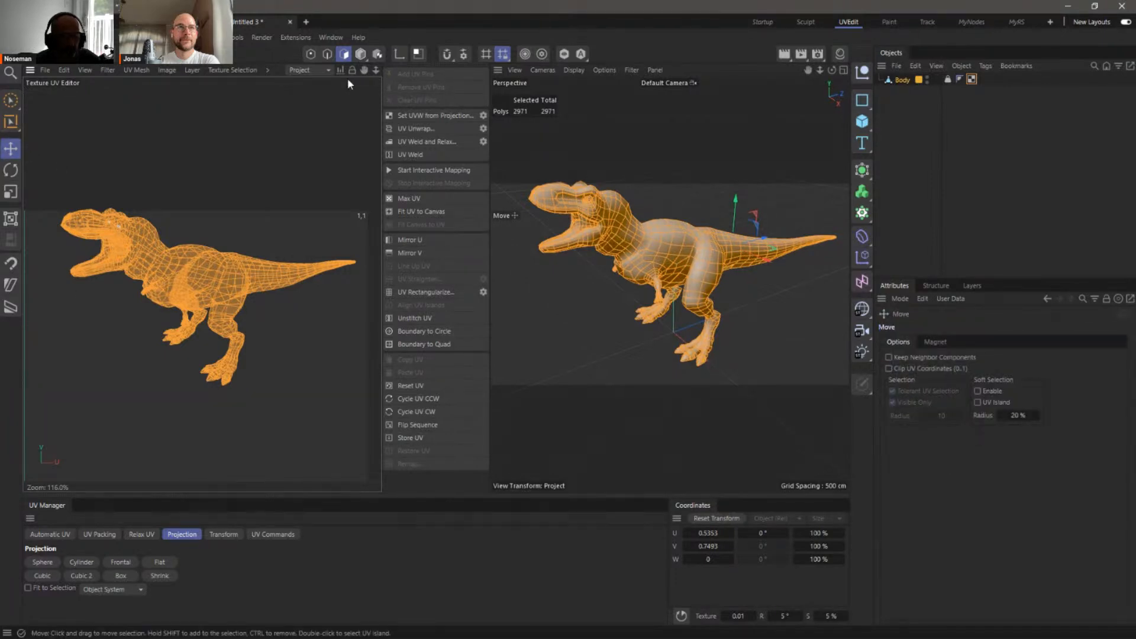
{"action": "left_click", "coordinate": [327, 54]}
{"action": "right_click_drag", "start_coordinate": [621, 226], "coordinate": [662, 233], "text": "alt"}
{"action": "left_click_drag", "start_coordinate": [661, 233], "coordinate": [761, 287], "text": "alt"}
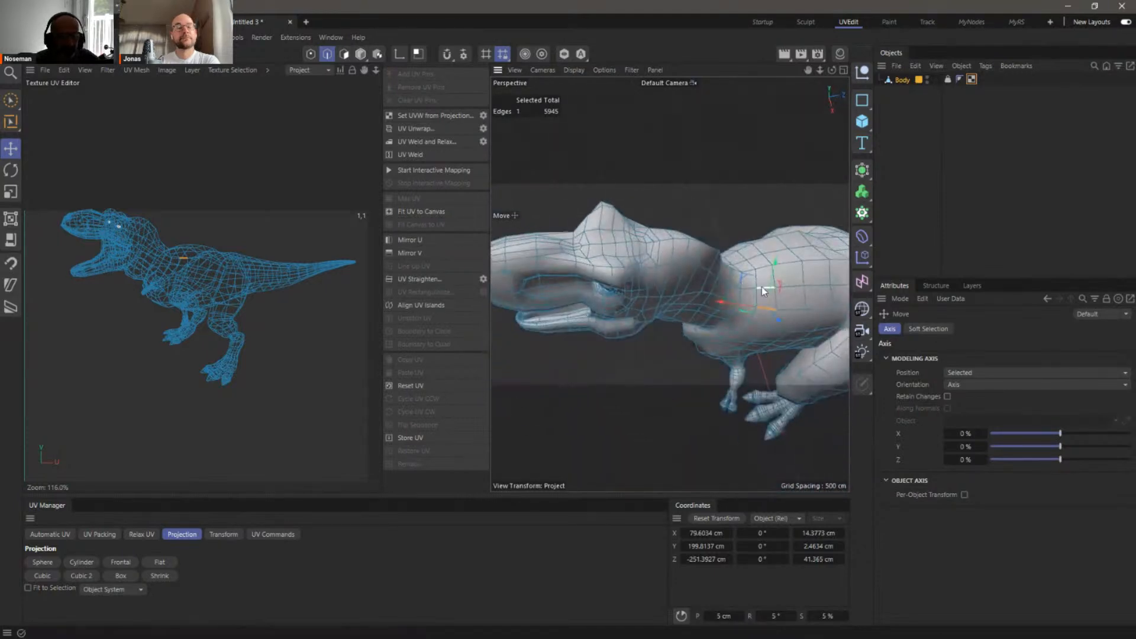
{"action": "double_click", "coordinate": [812, 263]}
Use Line Cut to add an edge at the front of the chest, extending the selected centre-line loop's end across the kite-shaped polygon
{"action": "left_click_drag", "start_coordinate": [797, 311], "coordinate": [708, 388], "text": "alt"}
{"action": "right_click_drag", "start_coordinate": [671, 258], "coordinate": [712, 222], "text": "alt"}
{"action": "left_click_drag", "start_coordinate": [712, 222], "coordinate": [675, 226], "text": "alt"}
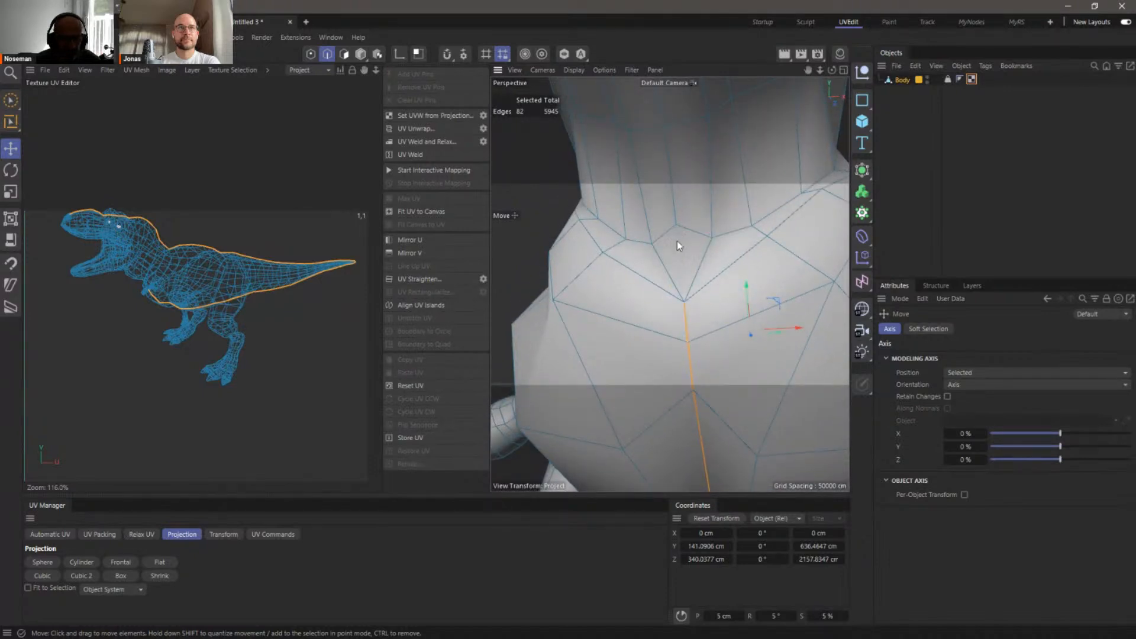
{"action": "key", "text": "k"}
{"action": "key", "text": "k"}
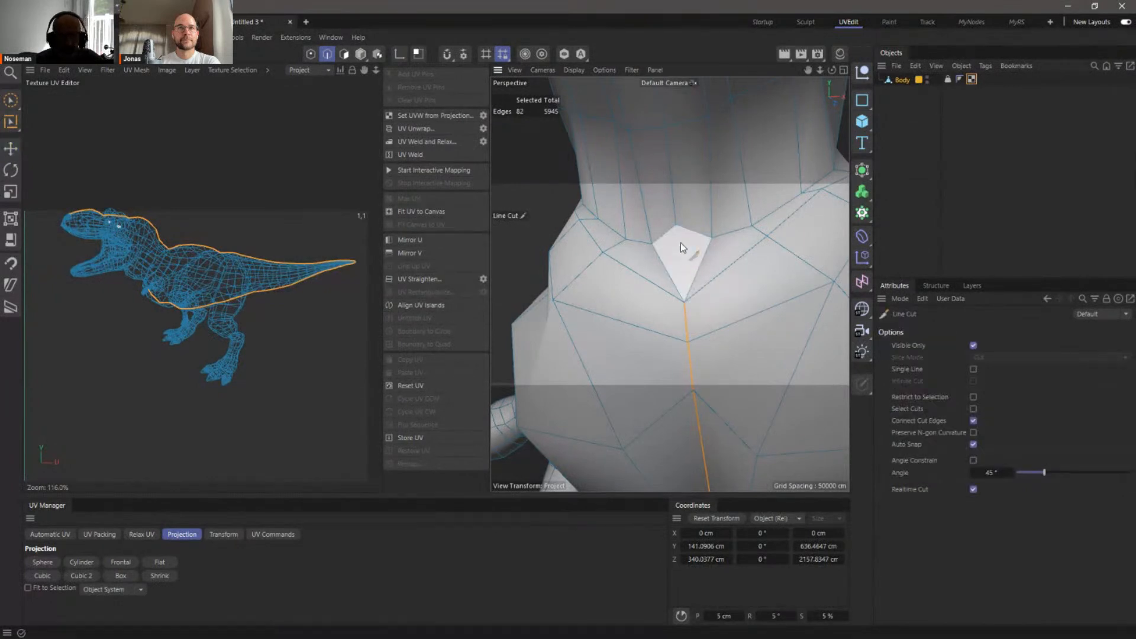
{"action": "left_click", "coordinate": [676, 226]}
{"action": "left_click", "coordinate": [684, 301]}
{"action": "key", "text": "Escape"}
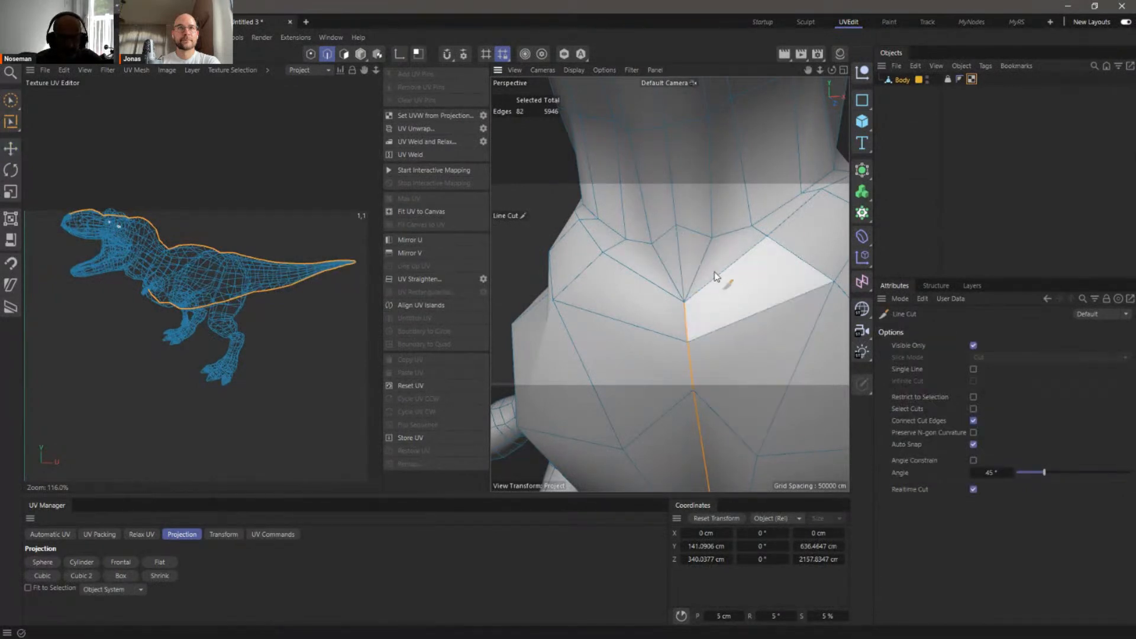
Add the centre edge loop running up the throat and around the mouth to the body seam selection
{"action": "key", "text": "e"}
{"action": "double_click", "coordinate": [681, 254], "text": "shift"}
{"action": "right_click_drag", "start_coordinate": [785, 211], "coordinate": [737, 213], "text": "alt"}
{"action": "left_click_drag", "start_coordinate": [737, 213], "coordinate": [769, 338], "text": "alt"}
{"action": "right_click_drag", "start_coordinate": [769, 338], "coordinate": [621, 342], "text": "alt"}
{"action": "left_click_drag", "start_coordinate": [621, 342], "coordinate": [618, 215], "text": "alt"}
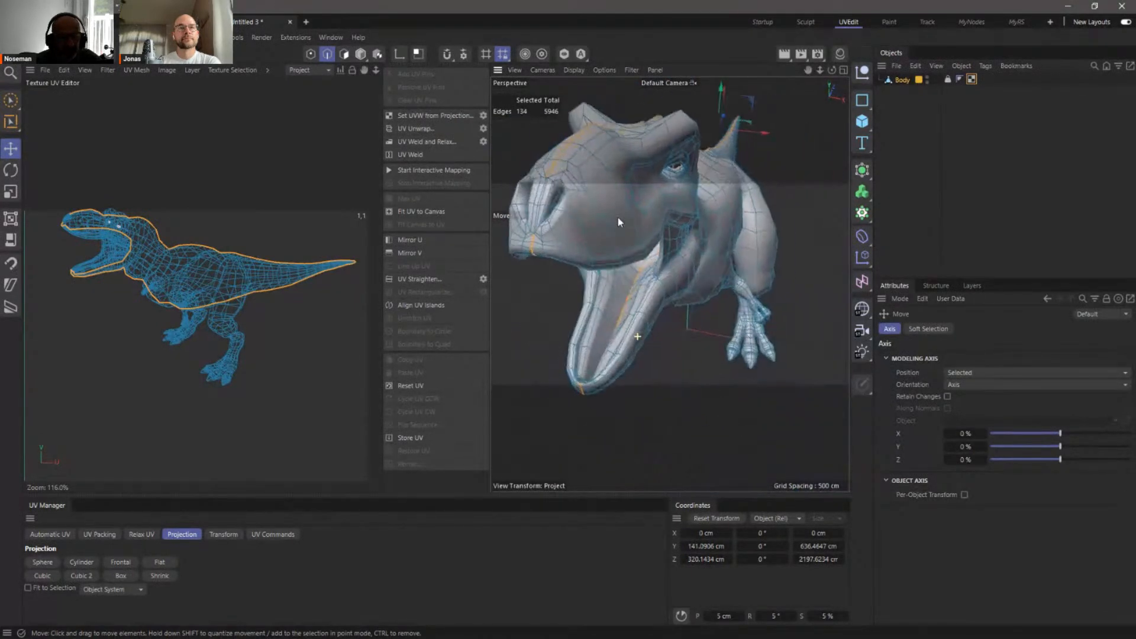
{"action": "right_click_drag", "start_coordinate": [542, 197], "coordinate": [626, 213], "text": "alt"}
{"action": "left_click_drag", "start_coordinate": [626, 213], "coordinate": [666, 359], "text": "alt"}
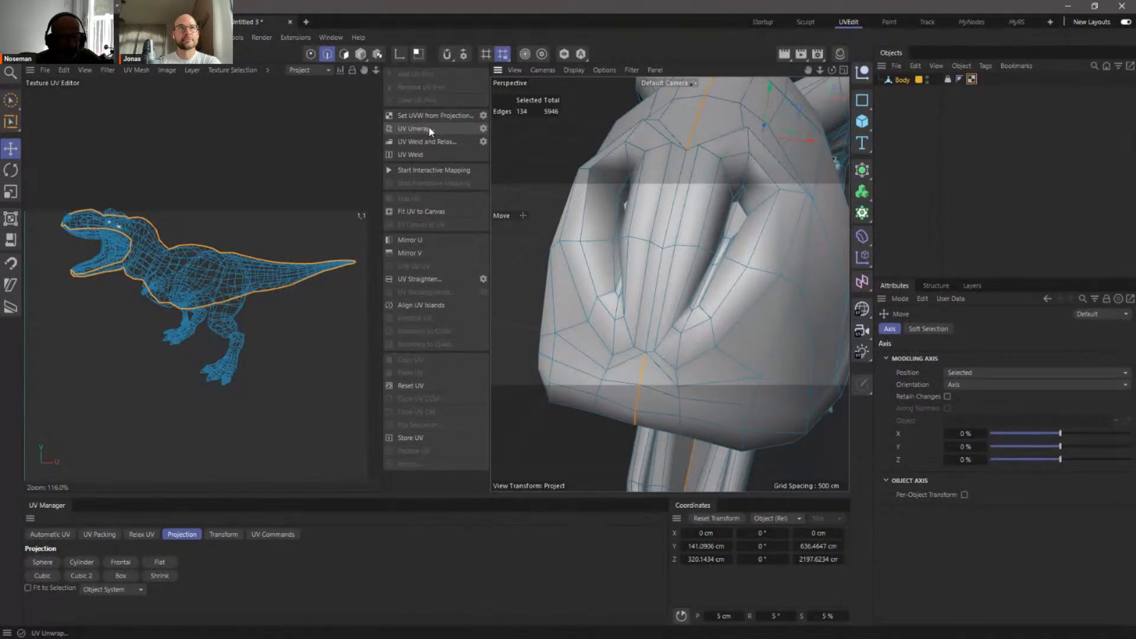
{"action": "left_click", "coordinate": [344, 55]}
{"action": "key", "text": "ctrl+a"}
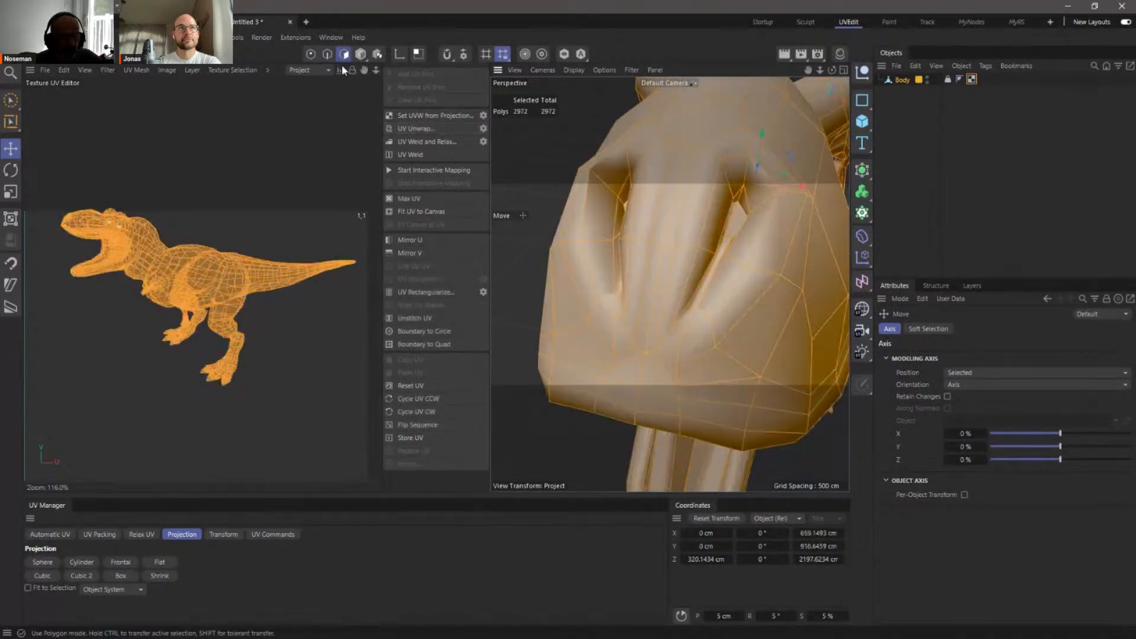
{"action": "left_click", "coordinate": [309, 227]}
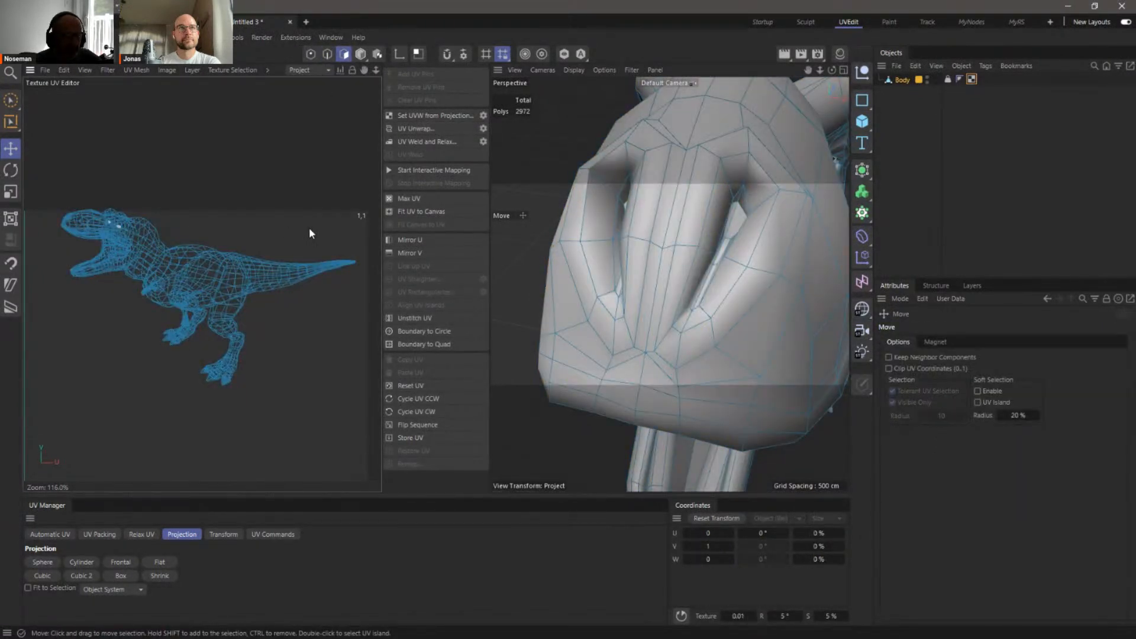
{"action": "left_click", "coordinate": [327, 55]}
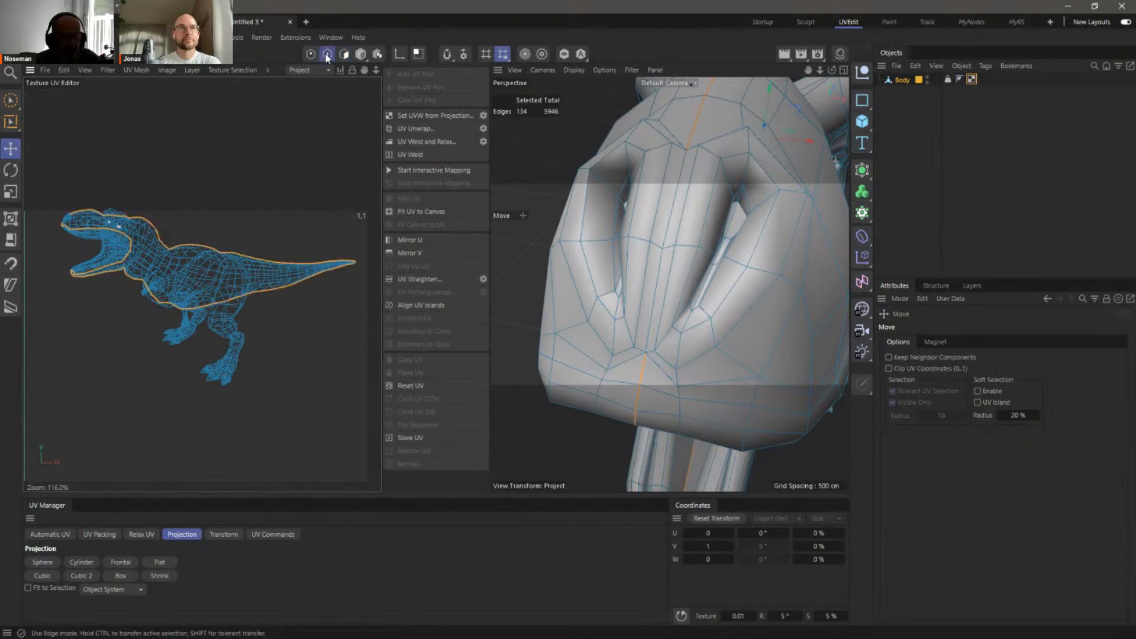
Unwrap the Body along the selected centre-line seam using UV Unwrap with Restrict to Polygon Selection enabled
{"action": "left_click", "coordinate": [482, 129]}
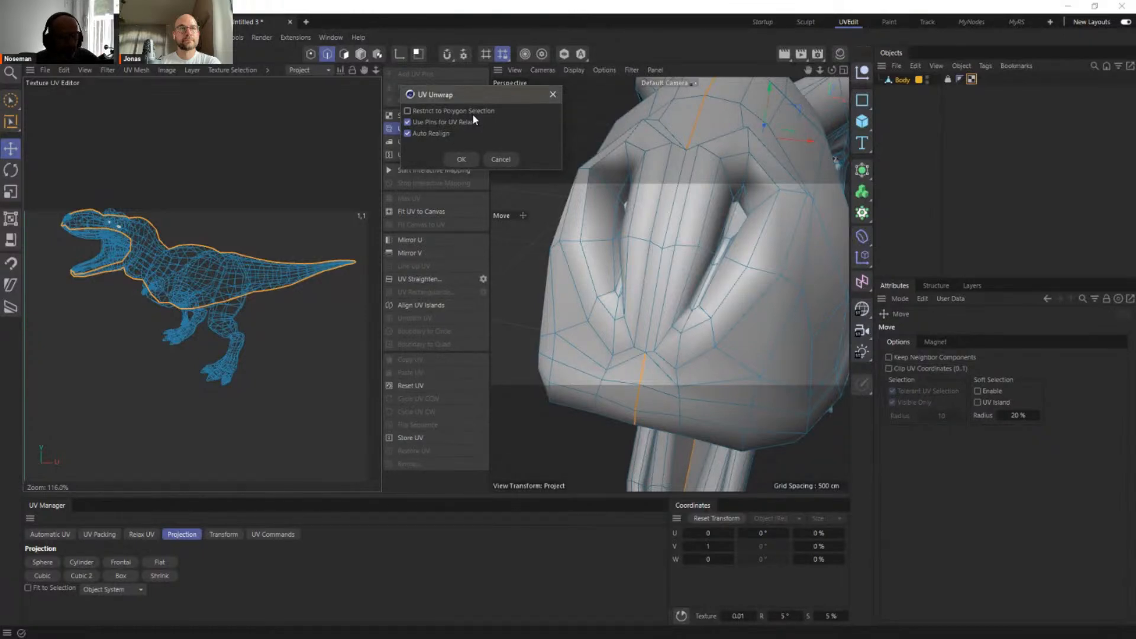
{"action": "left_click", "coordinate": [433, 113]}
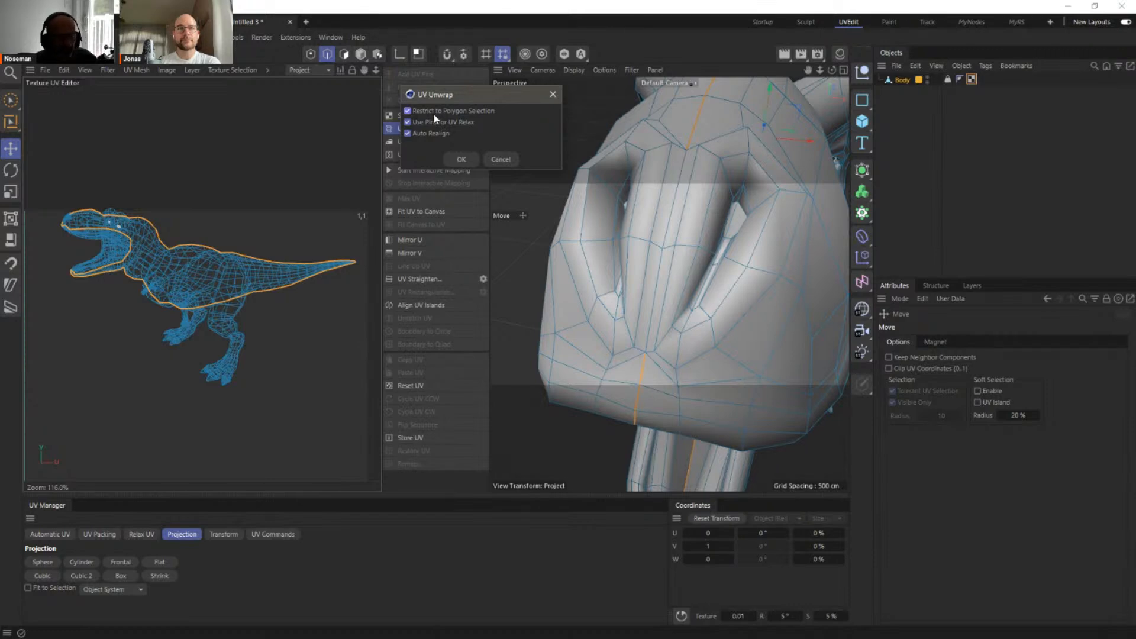
{"action": "left_click", "coordinate": [462, 159]}
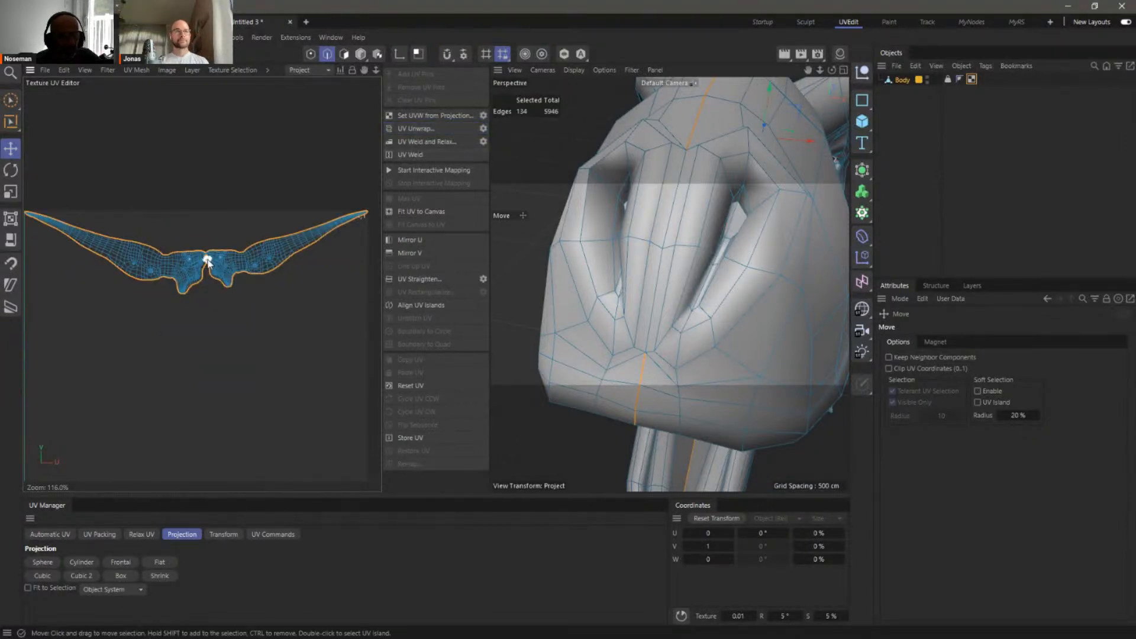
Select the two missing centre-line edges on the snout between the nostrils and run UV Unwrap again to split the halves
{"action": "scroll", "coordinate": [203, 255], "scroll_direction": "up", "scroll_amount": 10}
{"action": "scroll", "coordinate": [193, 225], "scroll_direction": "up", "scroll_amount": 5}
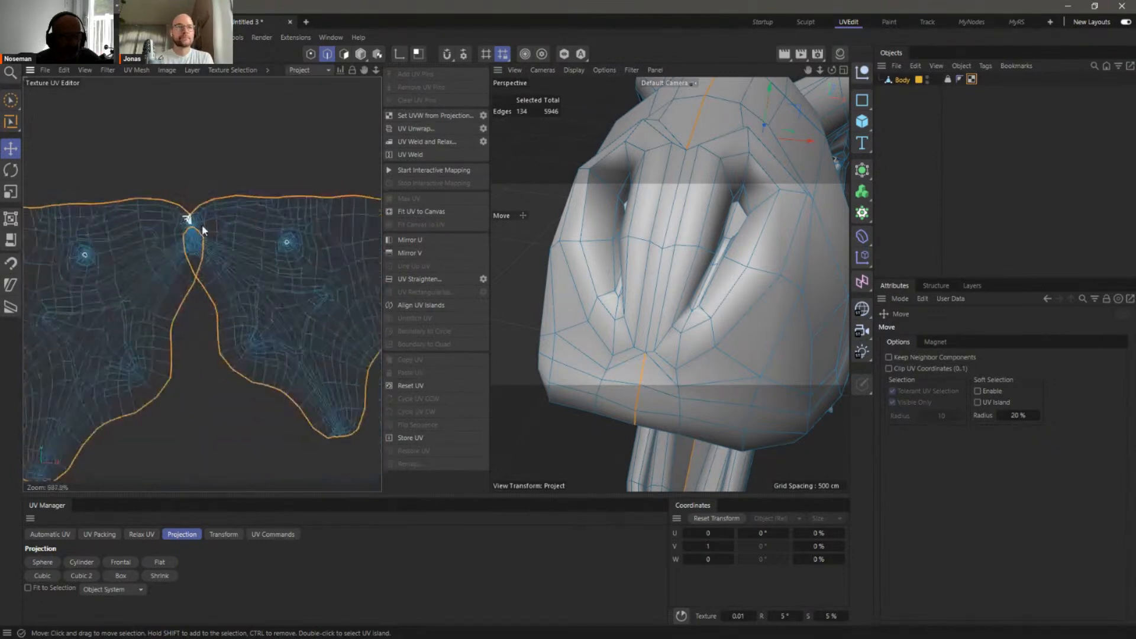
{"action": "right_click_drag", "start_coordinate": [413, 239], "coordinate": [445, 292], "text": "alt"}
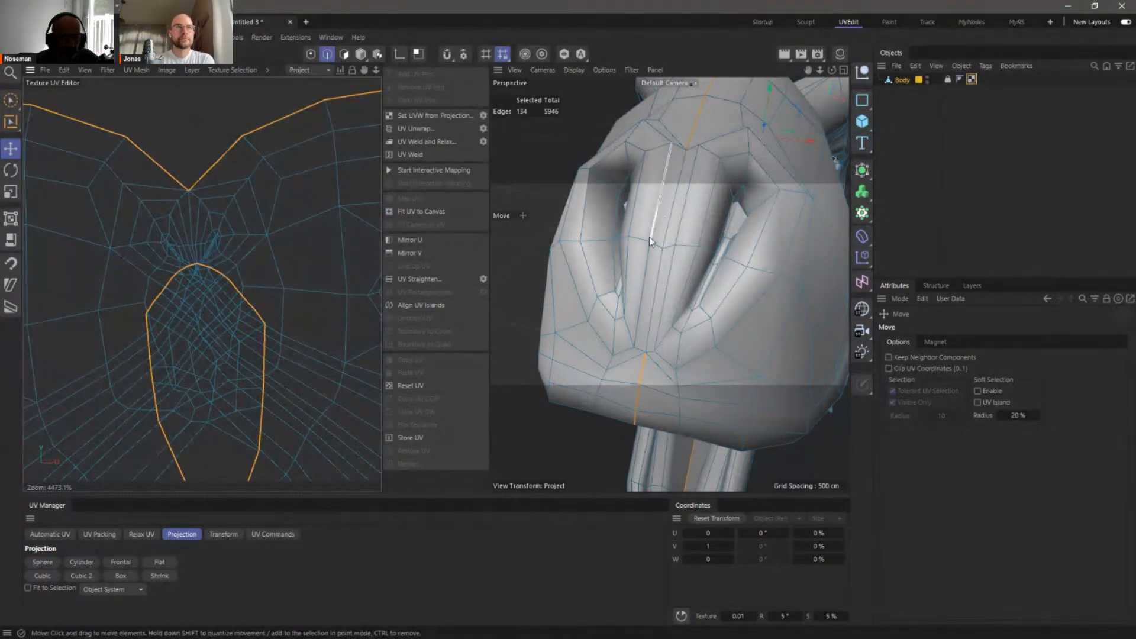
{"action": "right_click_drag", "start_coordinate": [304, 280], "coordinate": [168, 319], "text": "alt"}
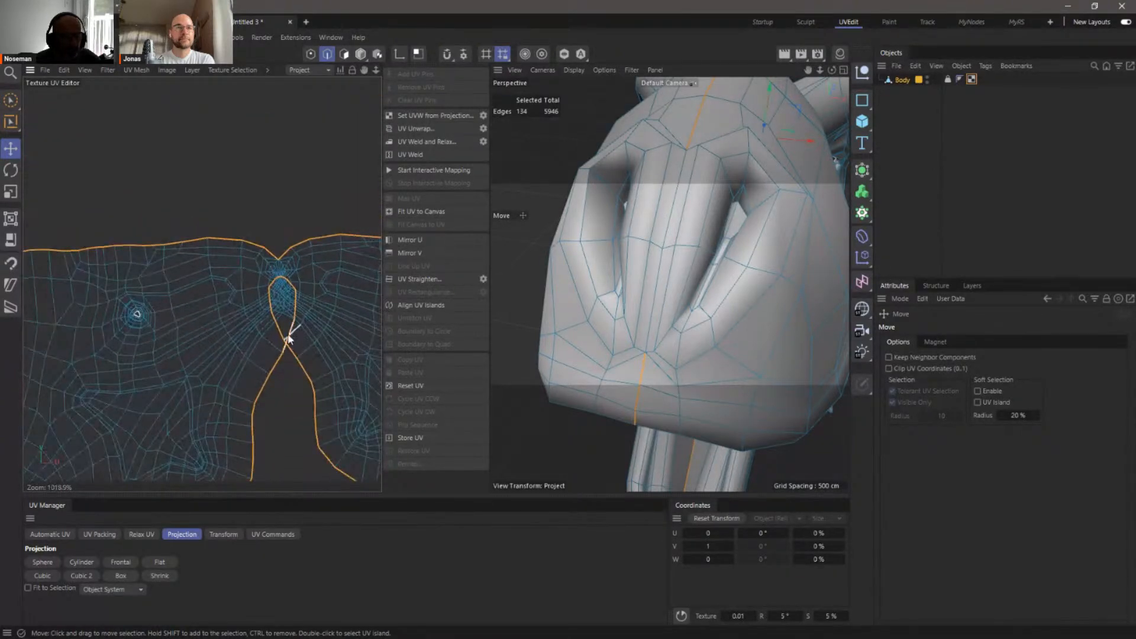
{"action": "middle_click_drag", "start_coordinate": [288, 337], "coordinate": [176, 278], "text": "alt"}
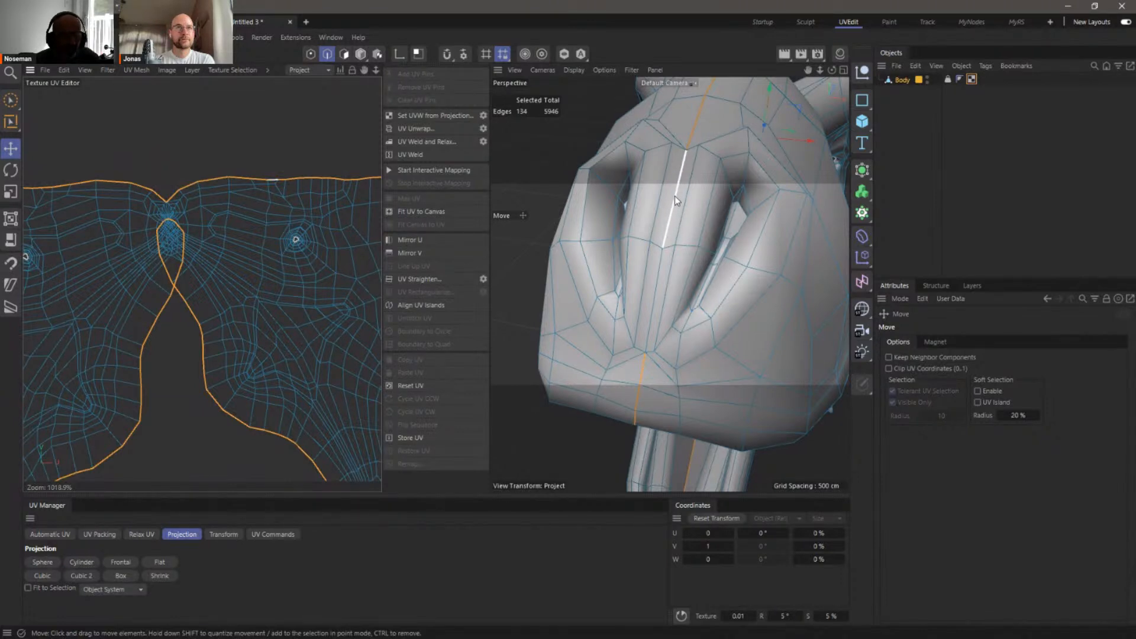
{"action": "left_click", "coordinate": [665, 229]}
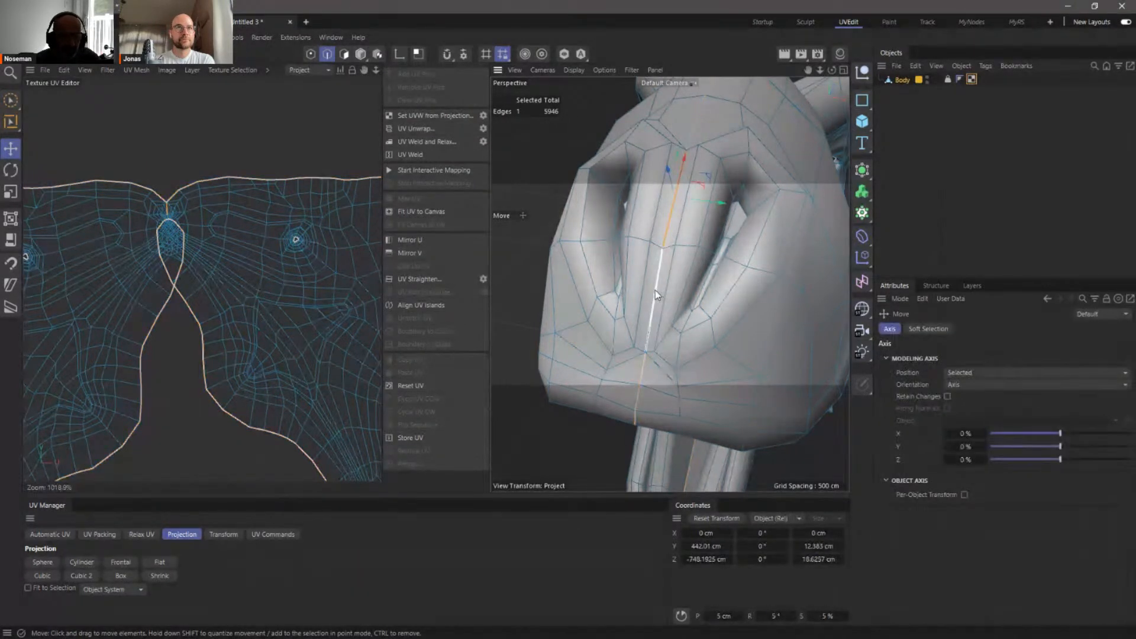
{"action": "left_click", "coordinate": [524, 290]}
{"action": "left_click", "coordinate": [673, 200]}
{"action": "left_click", "coordinate": [413, 129]}
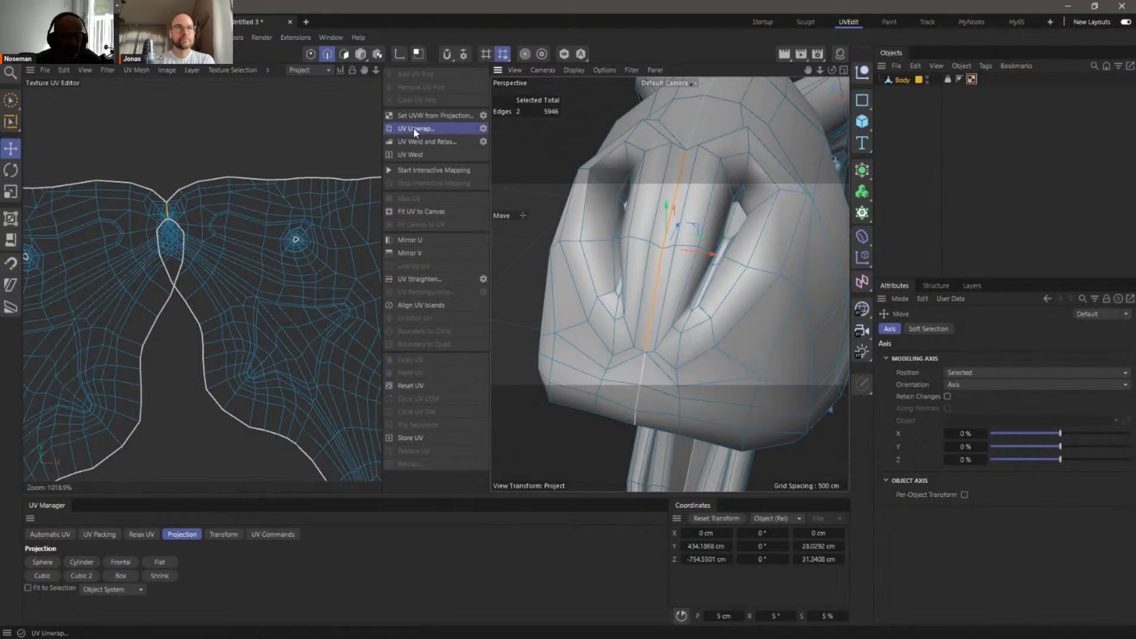
Examine the Body's two UV islands and display the UV mesh with Distortion shading
{"action": "scroll", "coordinate": [283, 285], "scroll_direction": "down", "scroll_amount": 10}
{"action": "scroll", "coordinate": [292, 305], "scroll_direction": "down", "scroll_amount": 5}
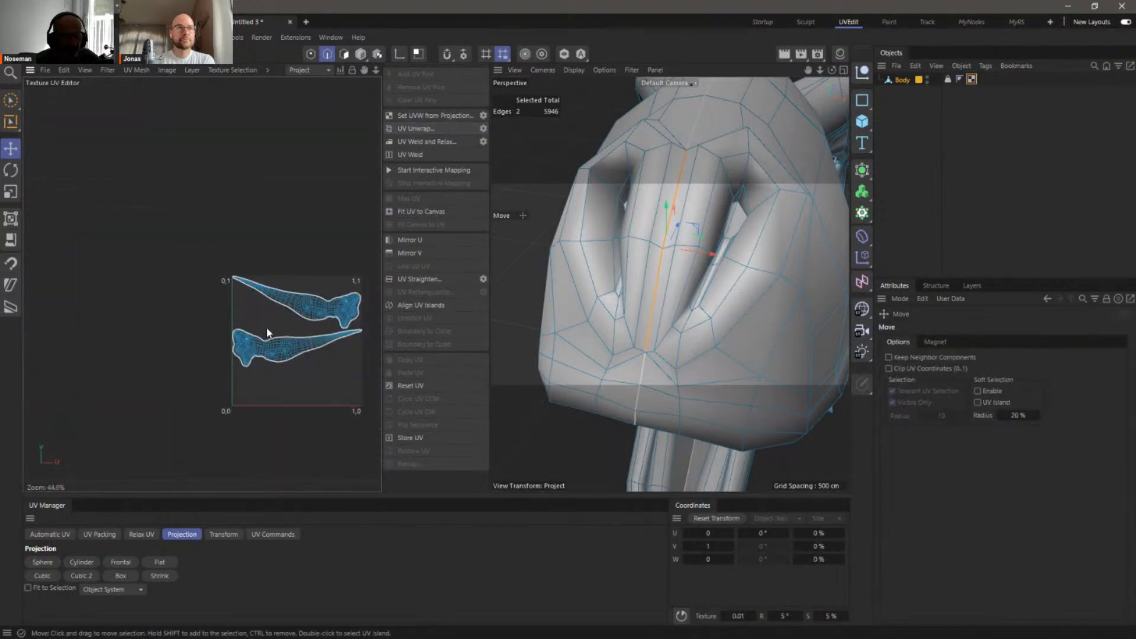
{"action": "scroll", "coordinate": [267, 299], "scroll_direction": "up", "scroll_amount": 7}
{"action": "middle_click_drag", "start_coordinate": [322, 293], "coordinate": [224, 292], "text": "alt"}
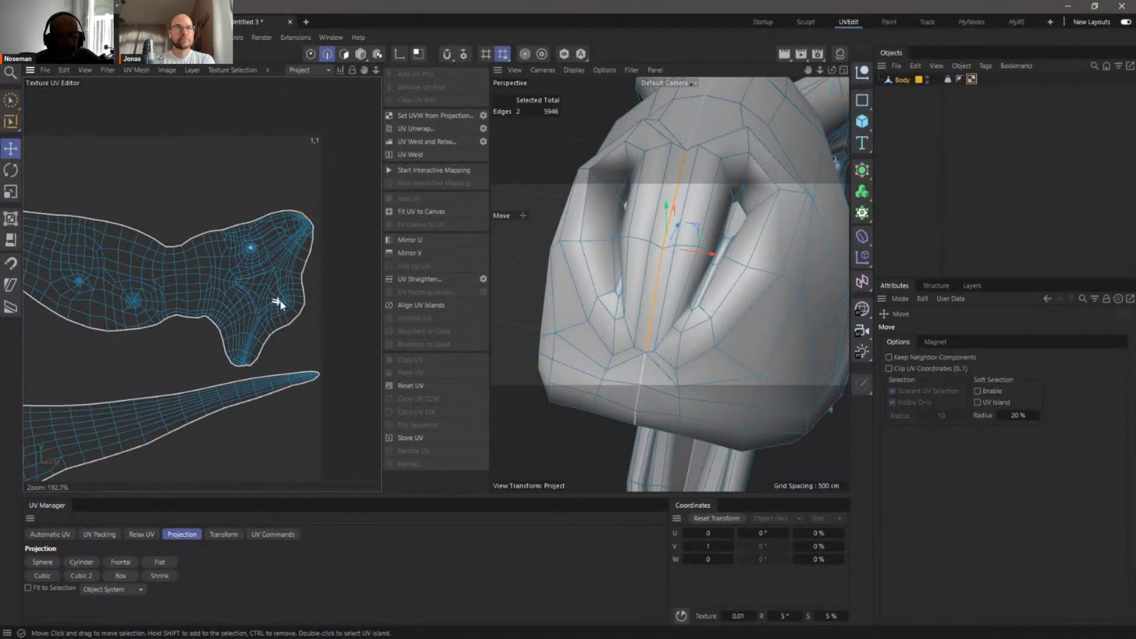
{"action": "mouse_move", "coordinate": [253, 251]}
{"action": "right_mouse_down", "text": "alt"}
{"action": "mouse_move", "coordinate": [381, 263]}
{"action": "mouse_move", "coordinate": [264, 258]}
{"action": "right_mouse_up", "text": "alt"}
{"action": "right_click_drag", "start_coordinate": [142, 324], "coordinate": [271, 274], "text": "alt"}
{"action": "right_click_drag", "start_coordinate": [145, 295], "coordinate": [282, 330], "text": "alt"}
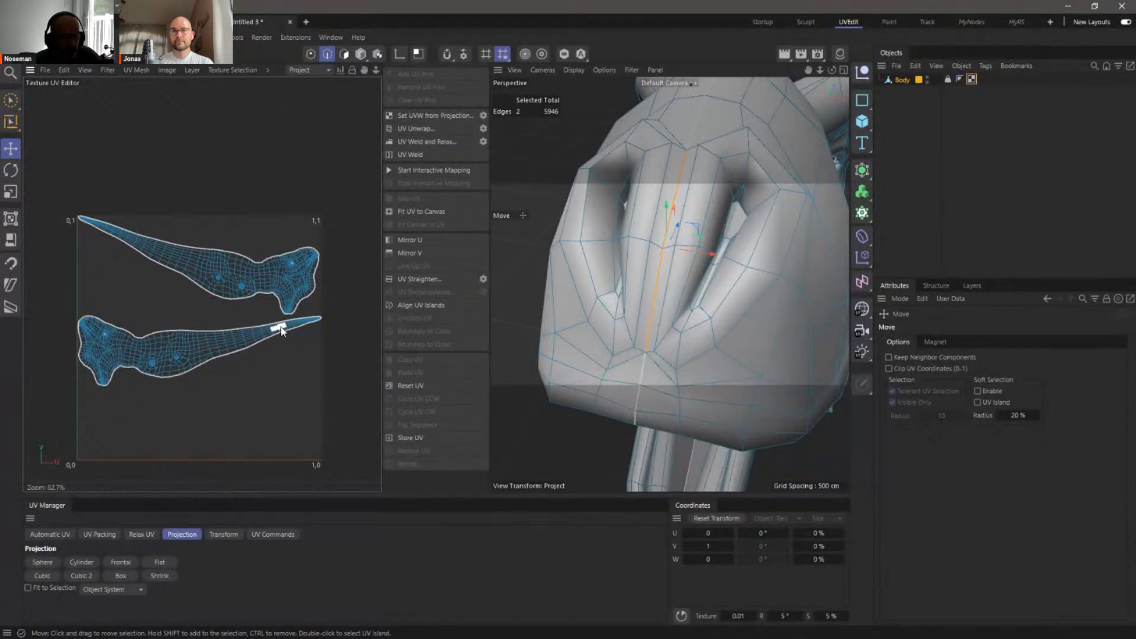
{"action": "left_click", "coordinate": [85, 70]}
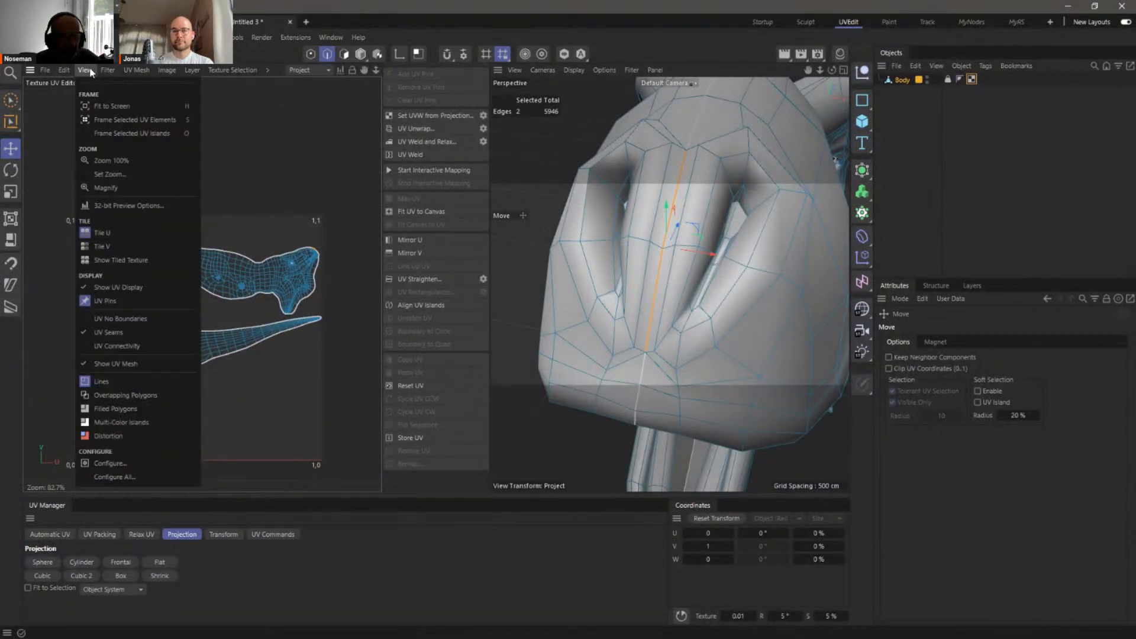
{"action": "left_click", "coordinate": [136, 436]}
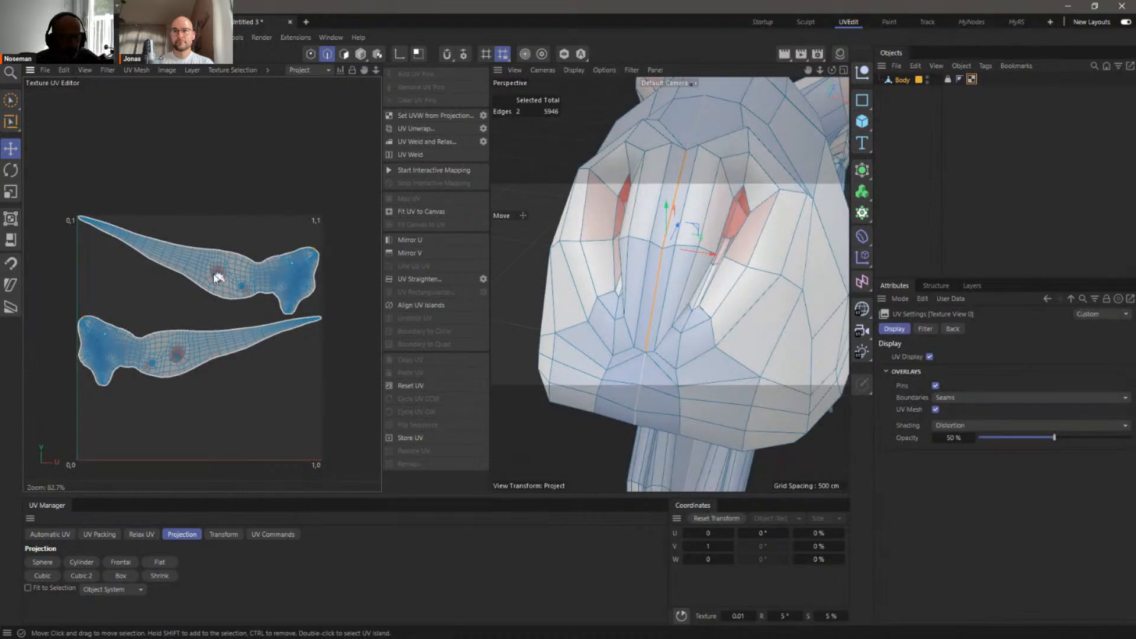
{"action": "left_click", "coordinate": [84, 70]}
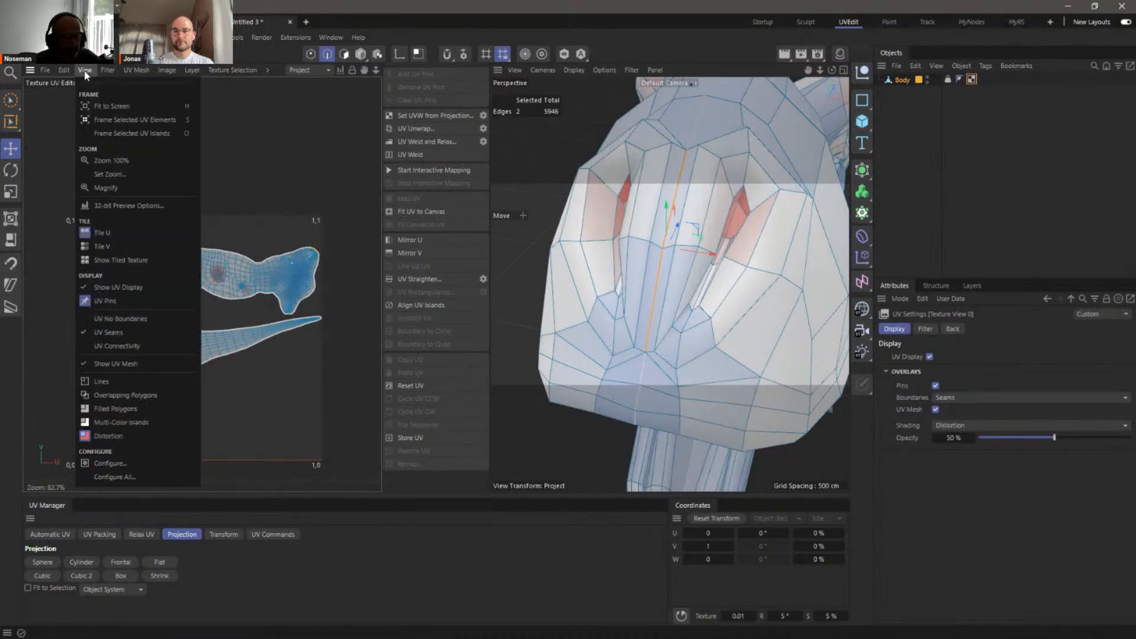
{"action": "left_click", "coordinate": [296, 426]}
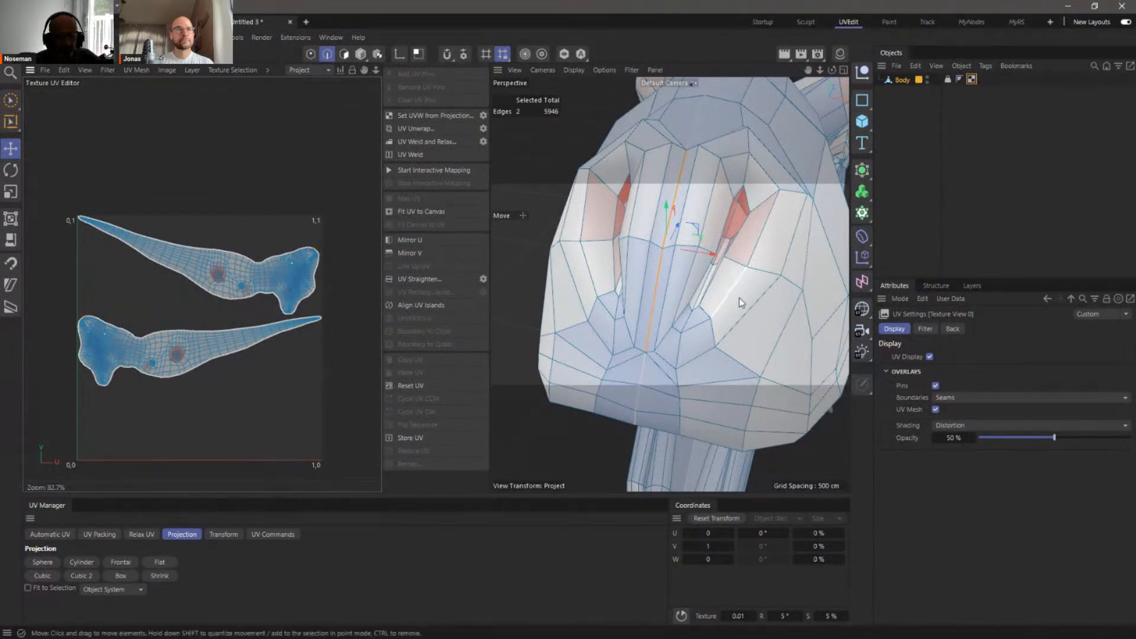
Set the perspective viewport to Hidden Line shading and enable SSAO for the T-Rex mesh
{"action": "scroll", "coordinate": [718, 295], "scroll_direction": "down", "scroll_amount": 8}
{"action": "mouse_move", "coordinate": [691, 317]}
{"action": "left_mouse_down", "text": "alt"}
{"action": "mouse_move", "coordinate": [701, 304]}
{"action": "mouse_move", "coordinate": [692, 296]}
{"action": "left_mouse_up", "text": "alt"}
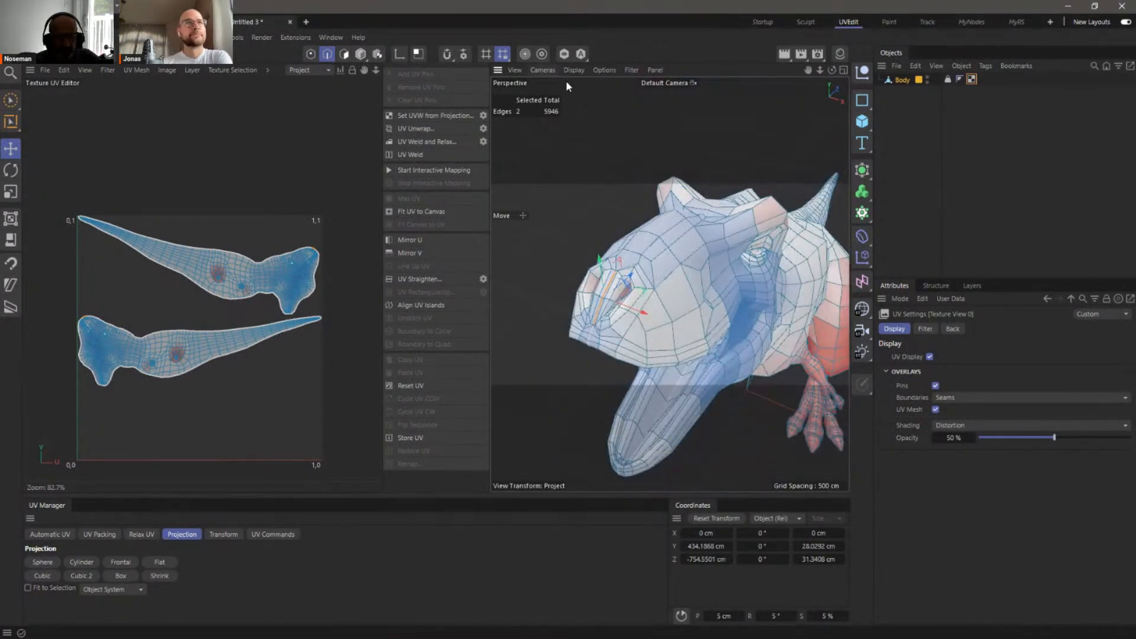
{"action": "left_click", "coordinate": [550, 71]}
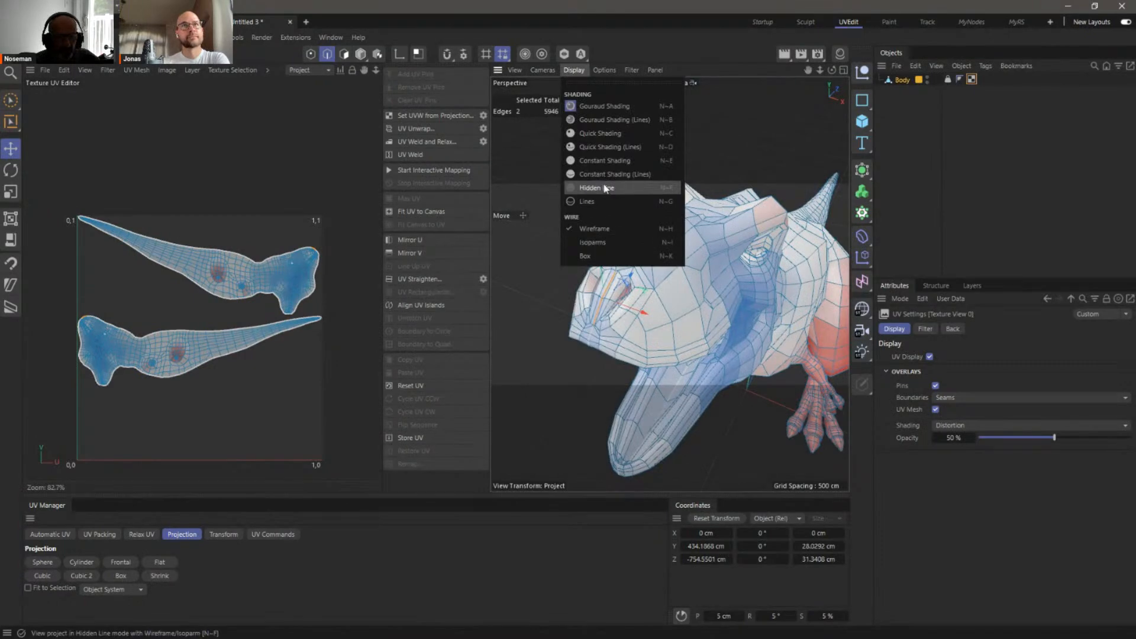
{"action": "left_click", "coordinate": [604, 188]}
{"action": "mouse_move", "coordinate": [749, 279]}
{"action": "left_mouse_down", "text": "alt"}
{"action": "mouse_move", "coordinate": [634, 278]}
{"action": "mouse_move", "coordinate": [764, 271]}
{"action": "mouse_move", "coordinate": [725, 285]}
{"action": "mouse_move", "coordinate": [710, 271]}
{"action": "mouse_move", "coordinate": [741, 287]}
{"action": "left_mouse_up", "text": "alt"}
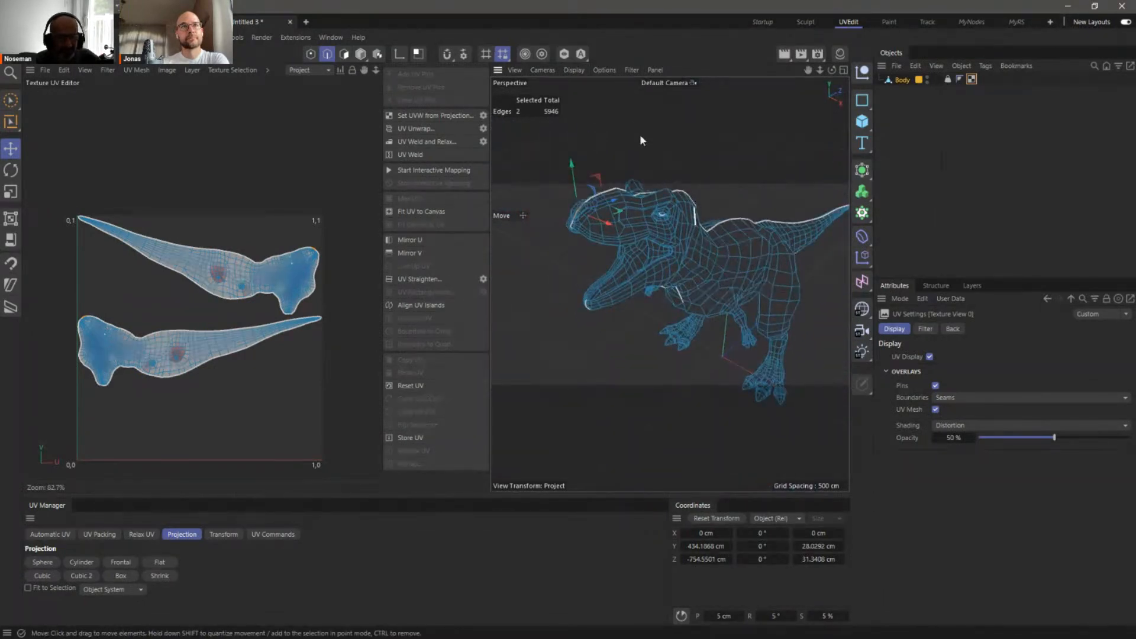
{"action": "left_click", "coordinate": [583, 70]}
{"action": "left_click", "coordinate": [603, 74]}
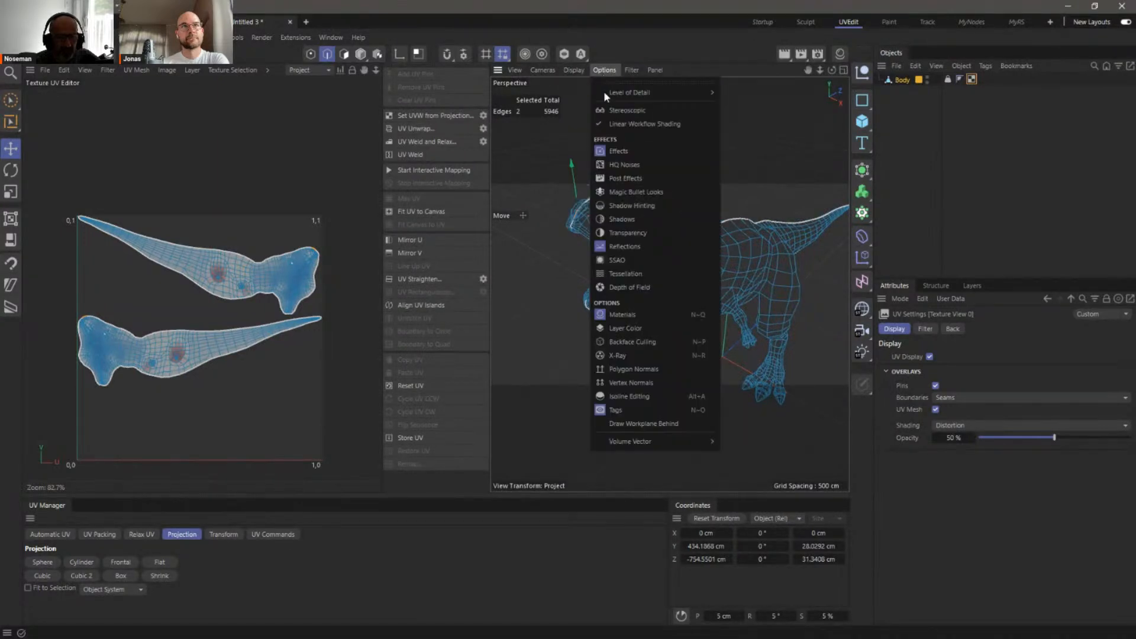
{"action": "left_click", "coordinate": [616, 260]}
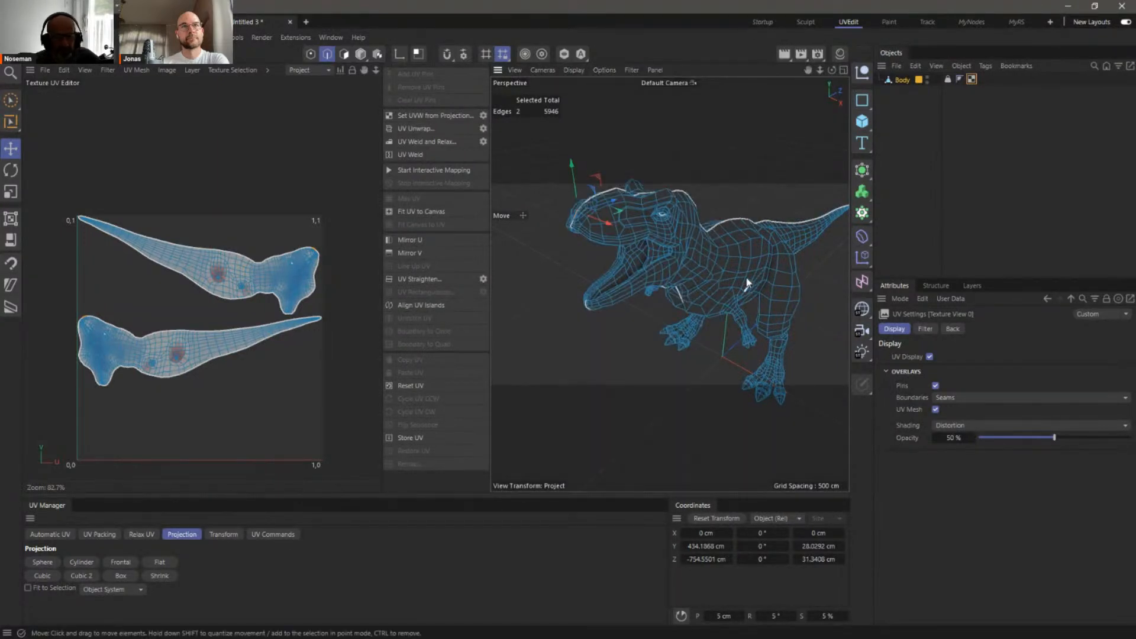
{"action": "scroll", "coordinate": [764, 278], "scroll_direction": "up", "scroll_amount": 8}
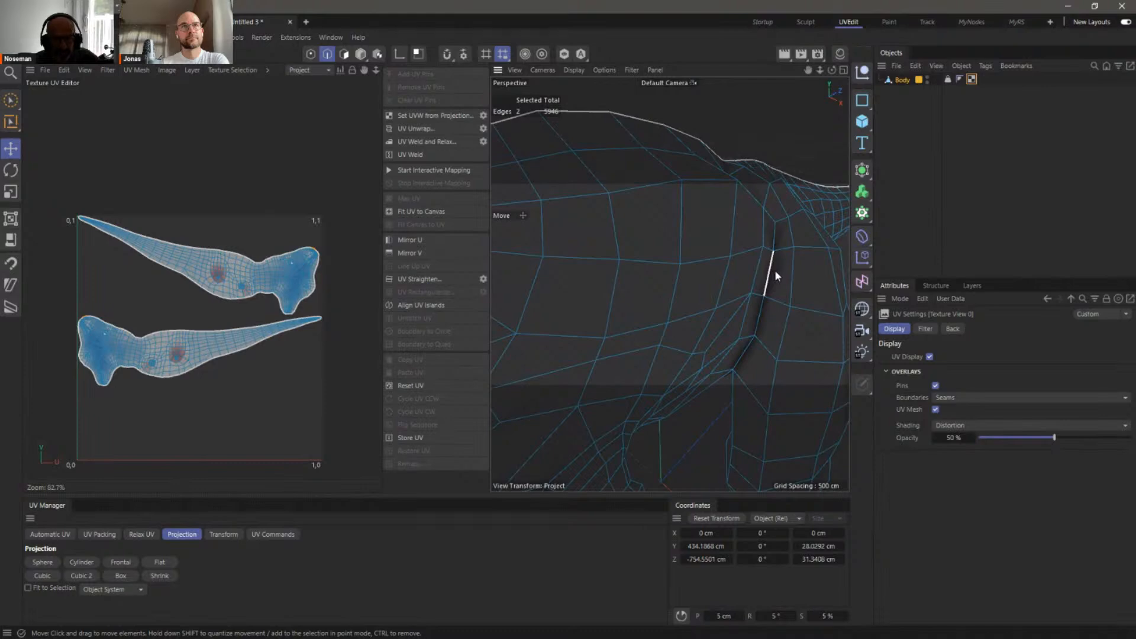
{"action": "scroll", "coordinate": [775, 276], "scroll_direction": "down", "scroll_amount": 6}
Detach the selection commands as a floating palette over the Texture UV Editor
{"action": "left_click", "coordinate": [52, 37]}
{"action": "mouse_move", "coordinate": [118, 60]}
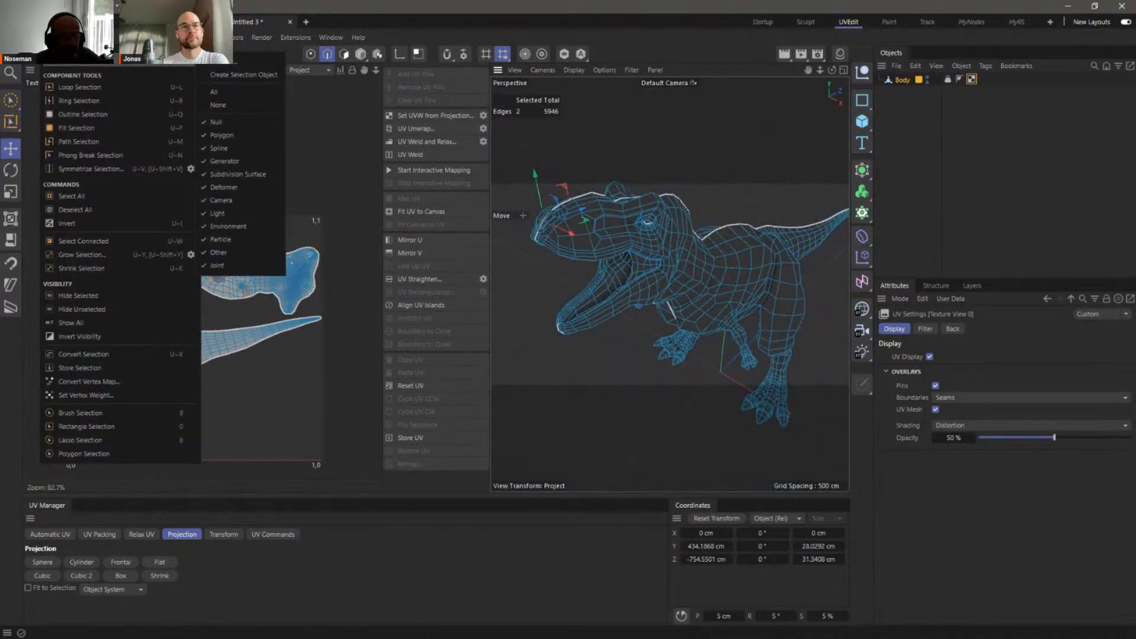
{"action": "left_click_drag", "start_coordinate": [85, 69], "coordinate": [85, 125]}
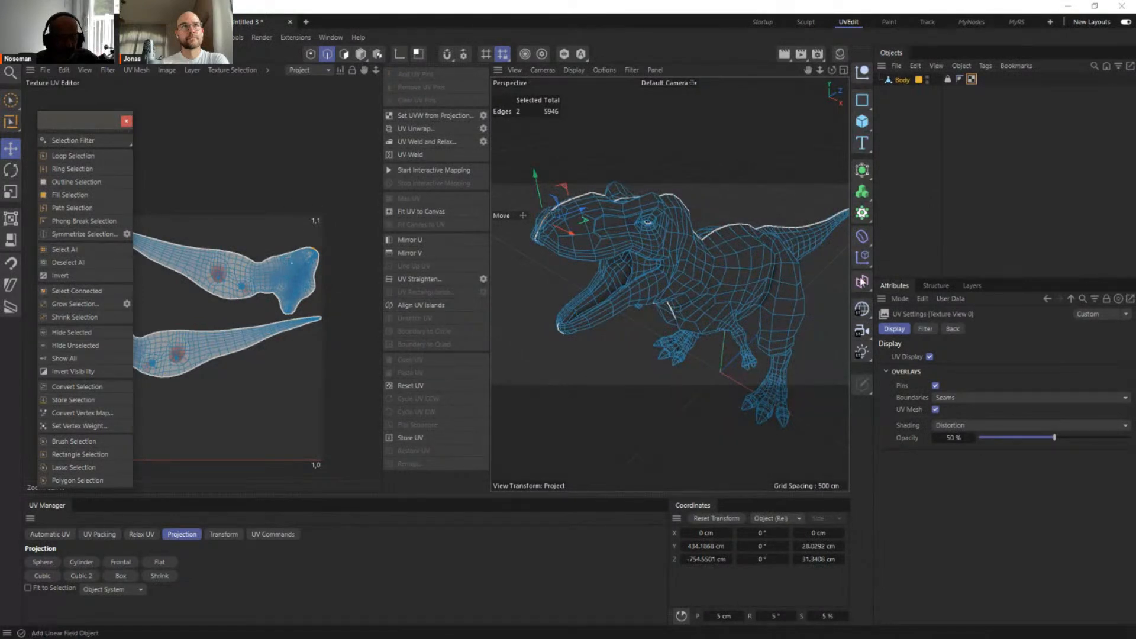
Examine the wireframe around the T-Rex's arm, belly, hind leg and hip for suitable seam loops
{"action": "left_click_drag", "start_coordinate": [782, 265], "coordinate": [694, 306], "text": "alt"}
{"action": "middle_click_drag", "start_coordinate": [693, 306], "coordinate": [766, 296], "text": "alt"}
{"action": "mouse_move", "coordinate": [739, 263]}
{"action": "left_mouse_down", "text": "alt"}
{"action": "mouse_move", "coordinate": [757, 245]}
{"action": "mouse_move", "coordinate": [796, 288]}
{"action": "mouse_move", "coordinate": [743, 255]}
{"action": "mouse_move", "coordinate": [713, 255]}
{"action": "mouse_move", "coordinate": [765, 248]}
{"action": "mouse_move", "coordinate": [678, 230]}
{"action": "left_mouse_up", "text": "alt"}
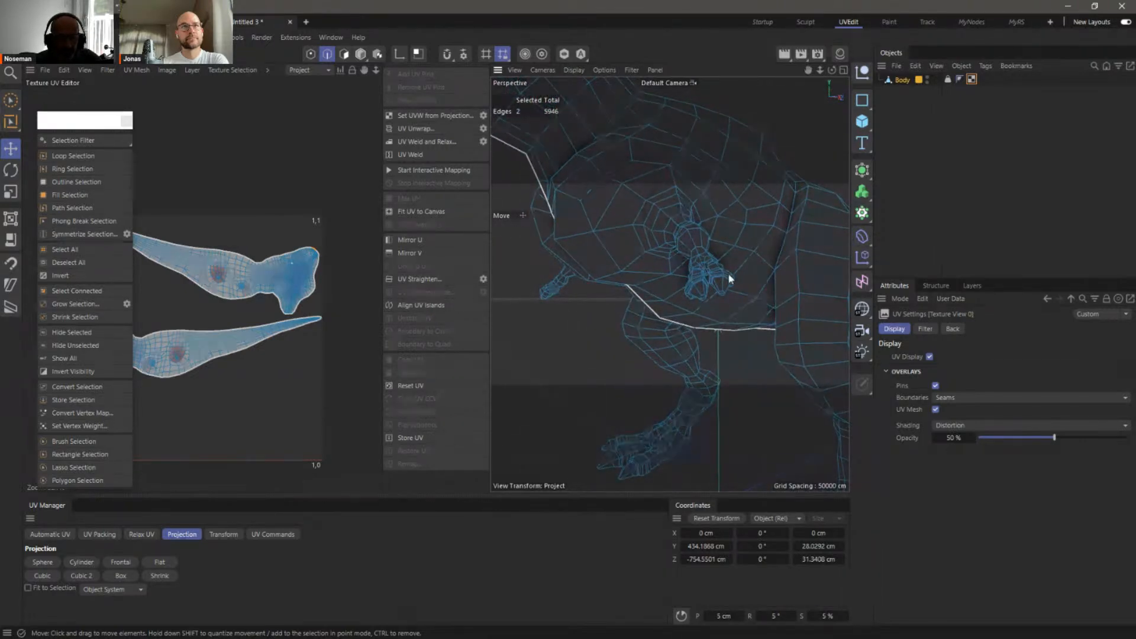
{"action": "left_click_drag", "start_coordinate": [741, 249], "coordinate": [785, 217], "text": "alt"}
{"action": "right_click_drag", "start_coordinate": [787, 214], "coordinate": [748, 224], "text": "alt"}
{"action": "middle_click_drag", "start_coordinate": [747, 223], "coordinate": [761, 292], "text": "alt"}
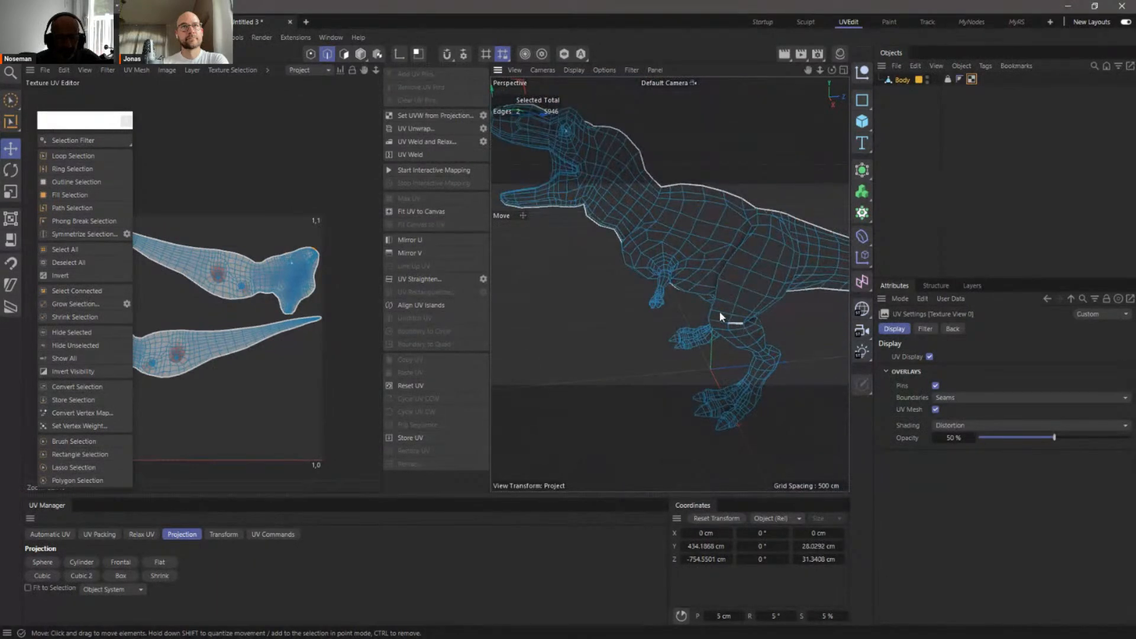
{"action": "left_click_drag", "start_coordinate": [736, 251], "coordinate": [757, 305], "text": "alt"}
{"action": "right_click_drag", "start_coordinate": [736, 287], "coordinate": [828, 277], "text": "alt"}
{"action": "left_click_drag", "start_coordinate": [717, 269], "coordinate": [673, 258], "text": "alt"}
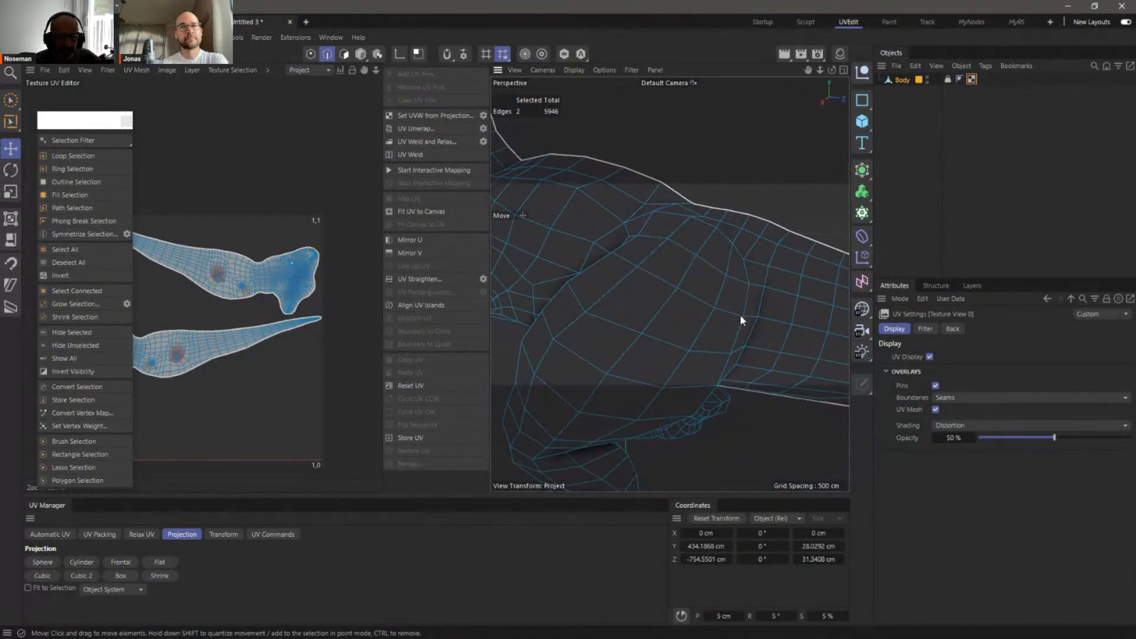
Examine the T-Rex's hip, torso and tail wireframe from several sides and distances to find a seam for the hind leg
{"action": "right_click_drag", "start_coordinate": [725, 289], "coordinate": [664, 316], "text": "alt"}
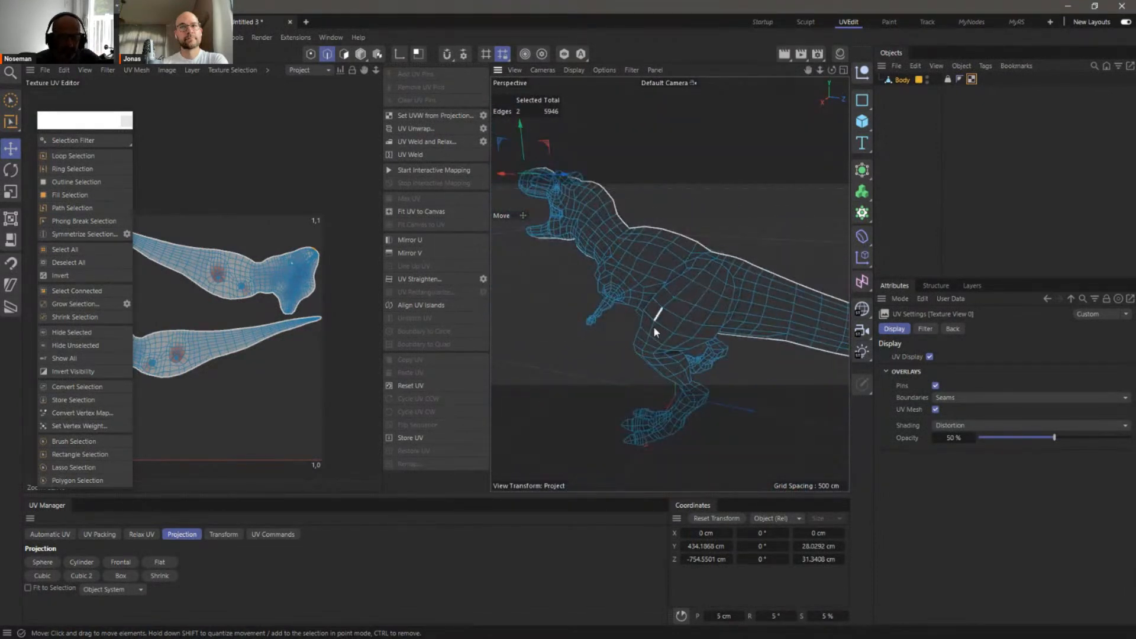
{"action": "left_click_drag", "start_coordinate": [709, 296], "coordinate": [676, 312], "text": "alt"}
{"action": "mouse_move", "coordinate": [658, 309]}
{"action": "right_mouse_down", "text": "alt"}
{"action": "mouse_move", "coordinate": [687, 304]}
{"action": "mouse_move", "coordinate": [691, 271]}
{"action": "mouse_move", "coordinate": [671, 307]}
{"action": "right_mouse_up", "text": "alt"}
{"action": "left_click_drag", "start_coordinate": [669, 287], "coordinate": [697, 281], "text": "alt"}
{"action": "right_click_drag", "start_coordinate": [697, 281], "coordinate": [659, 296], "text": "alt"}
{"action": "middle_click_drag", "start_coordinate": [659, 296], "coordinate": [755, 300], "text": "alt"}
{"action": "right_click_drag", "start_coordinate": [754, 300], "coordinate": [740, 307], "text": "alt"}
{"action": "left_click_drag", "start_coordinate": [740, 307], "coordinate": [719, 268], "text": "alt"}
{"action": "right_click_drag", "start_coordinate": [720, 268], "coordinate": [696, 261], "text": "alt"}
{"action": "middle_click_drag", "start_coordinate": [696, 261], "coordinate": [704, 271], "text": "alt"}
{"action": "right_click_drag", "start_coordinate": [705, 269], "coordinate": [709, 292], "text": "alt"}
{"action": "left_click_drag", "start_coordinate": [709, 292], "coordinate": [775, 240], "text": "alt"}
{"action": "middle_click_drag", "start_coordinate": [707, 235], "coordinate": [688, 231], "text": "alt"}
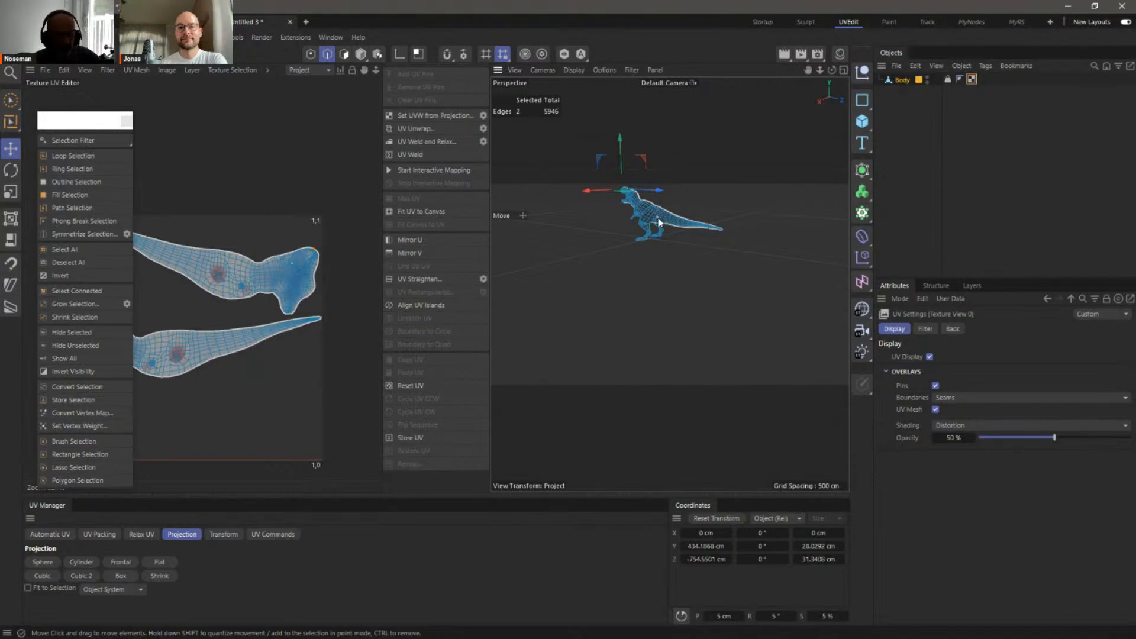
{"action": "right_click_drag", "start_coordinate": [652, 211], "coordinate": [684, 235], "text": "alt"}
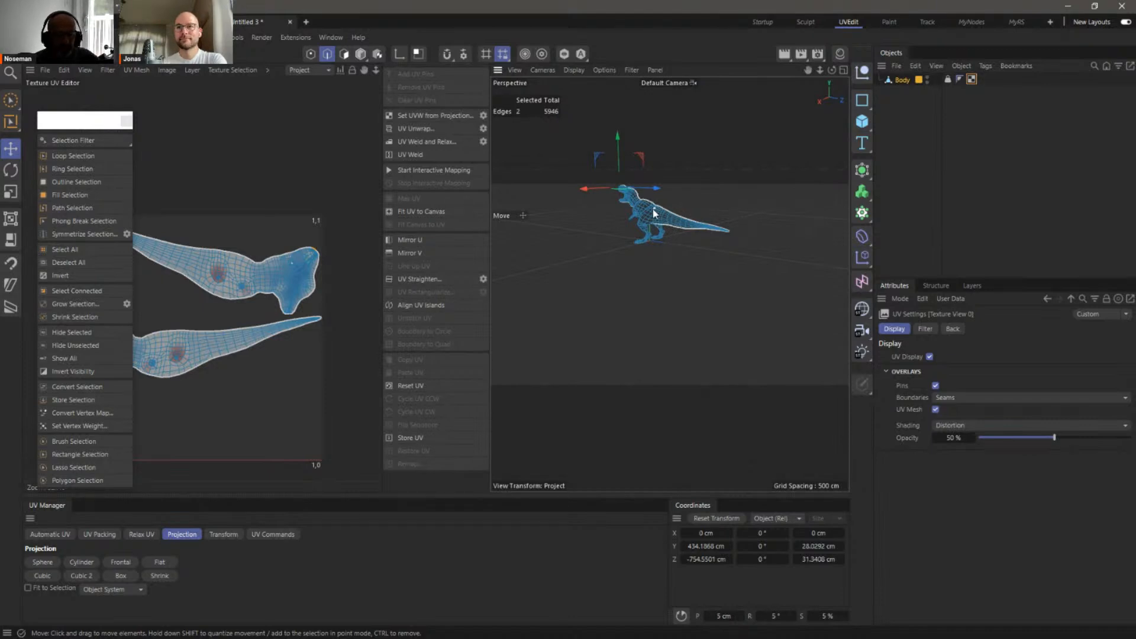
{"action": "mouse_move", "coordinate": [657, 217]}
{"action": "left_mouse_down", "text": "alt"}
{"action": "mouse_move", "coordinate": [668, 218]}
{"action": "mouse_move", "coordinate": [639, 218]}
{"action": "mouse_move", "coordinate": [660, 220]}
{"action": "mouse_move", "coordinate": [649, 221]}
{"action": "left_mouse_up", "text": "alt"}
{"action": "right_click_drag", "start_coordinate": [649, 218], "coordinate": [743, 228], "text": "alt"}
{"action": "middle_click_drag", "start_coordinate": [743, 228], "coordinate": [720, 266], "text": "alt"}
{"action": "left_click_drag", "start_coordinate": [725, 259], "coordinate": [742, 286], "text": "alt"}
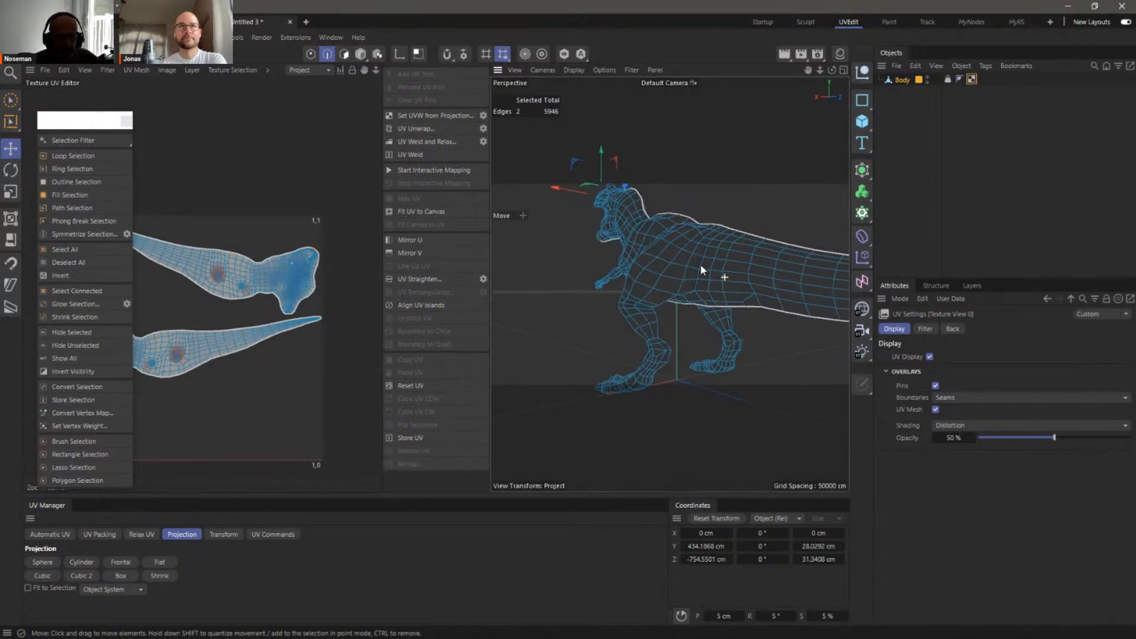
{"action": "left_click_drag", "start_coordinate": [725, 276], "coordinate": [582, 241], "text": "alt"}
{"action": "left_click_drag", "start_coordinate": [658, 247], "coordinate": [717, 314], "text": "alt"}
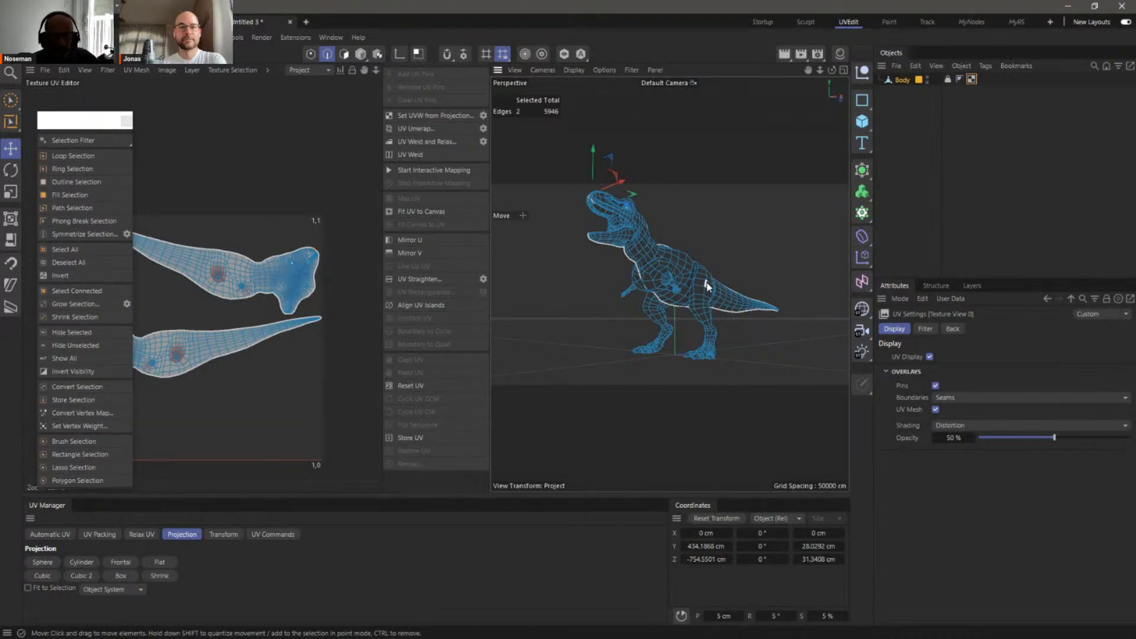
Select a path of edges from the hip crease in front of one hind leg down towards the inner thigh
{"action": "scroll", "coordinate": [692, 272], "scroll_direction": "up", "scroll_amount": 10}
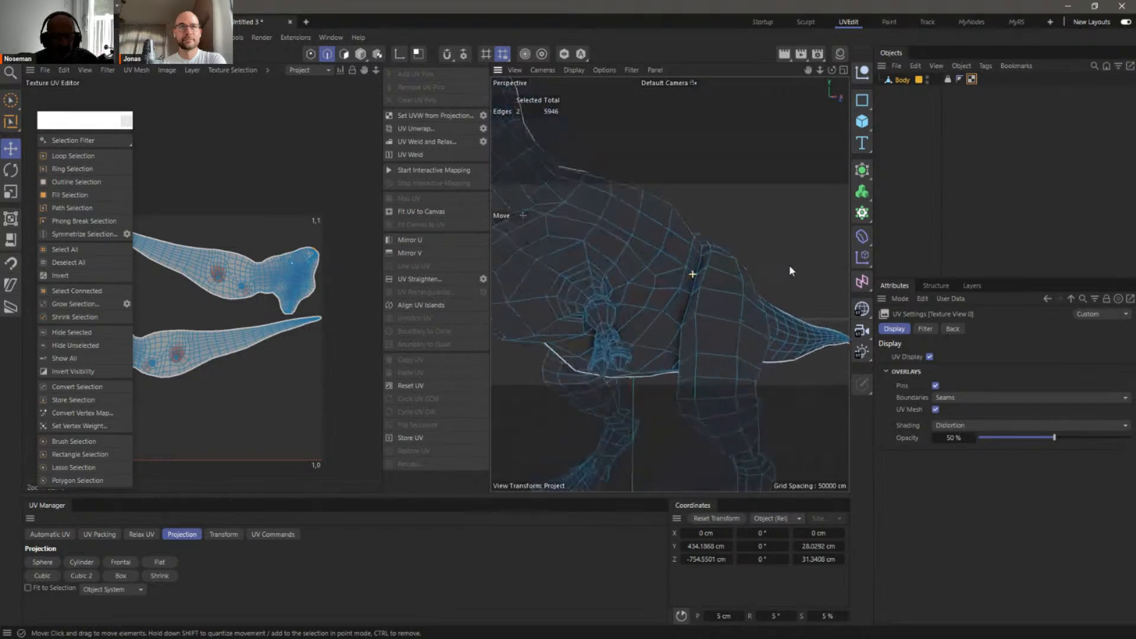
{"action": "left_click_drag", "start_coordinate": [780, 245], "coordinate": [744, 207], "text": "alt"}
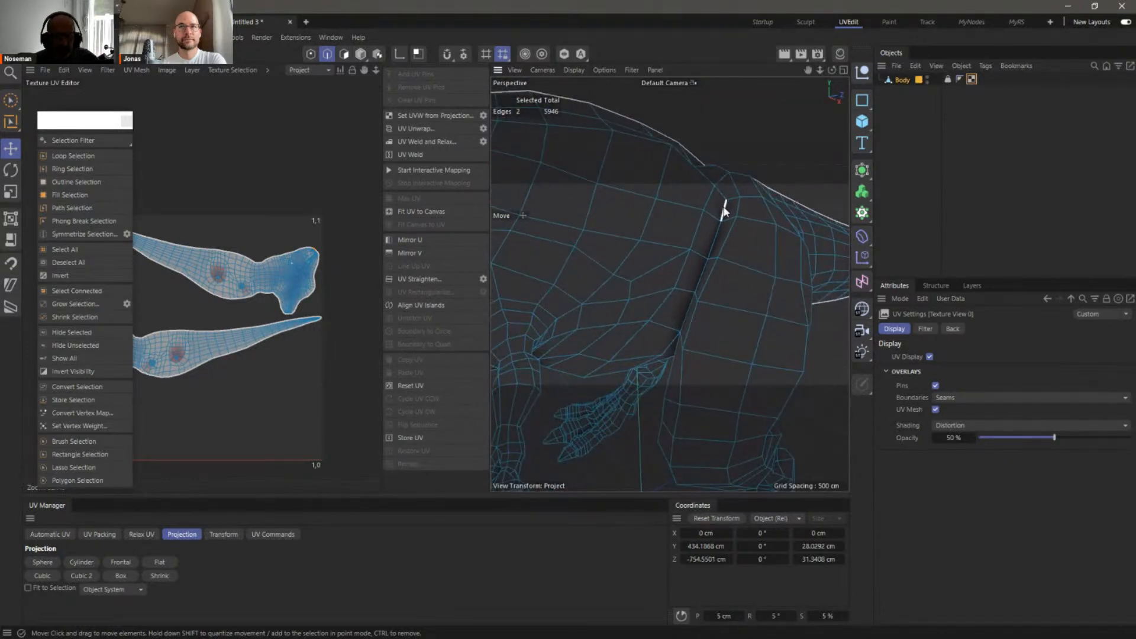
{"action": "left_click", "coordinate": [724, 210]}
{"action": "middle_click_drag", "start_coordinate": [756, 273], "coordinate": [642, 263], "text": "alt"}
{"action": "left_click_drag", "start_coordinate": [643, 263], "coordinate": [705, 223], "text": "alt"}
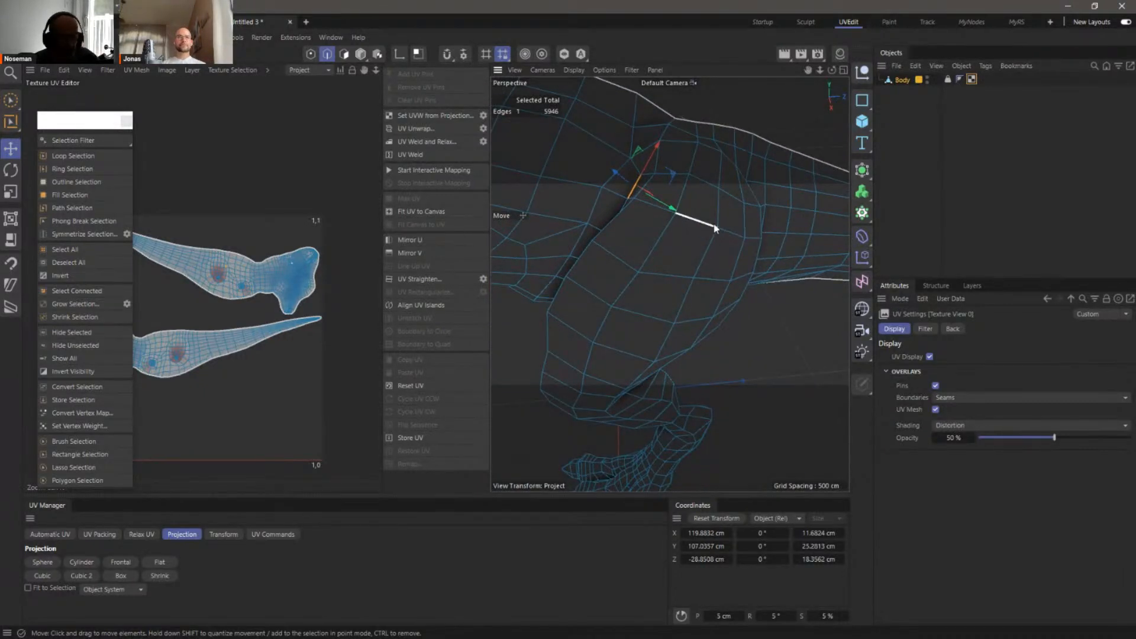
{"action": "left_click_drag", "start_coordinate": [685, 249], "coordinate": [630, 378], "text": "alt"}
{"action": "left_click", "coordinate": [617, 279], "text": "ctrl+shift"}
{"action": "left_click_drag", "start_coordinate": [669, 284], "coordinate": [706, 264], "text": "alt"}
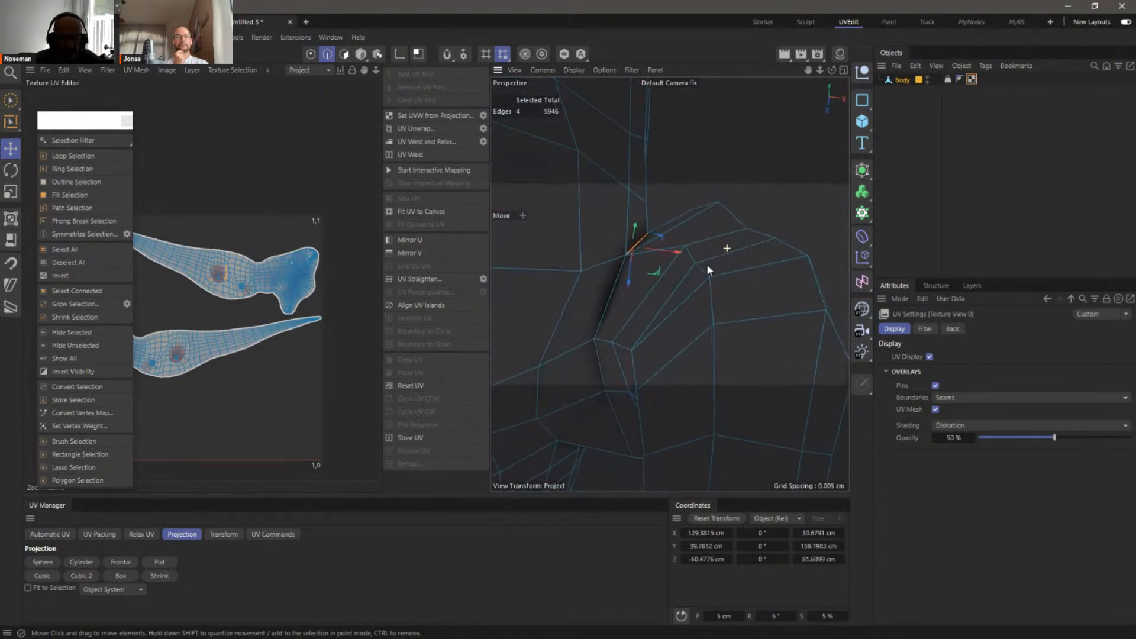
{"action": "left_click", "coordinate": [607, 403], "text": "ctrl+shift"}
Add the remaining edges around the inner and rear thigh to close the selected seam loop at the hip
{"action": "left_click_drag", "start_coordinate": [704, 381], "coordinate": [797, 301], "text": "alt"}
{"action": "left_click_drag", "start_coordinate": [717, 271], "coordinate": [611, 184], "text": "alt"}
{"action": "left_click", "coordinate": [626, 225], "text": "shift"}
{"action": "left_click", "coordinate": [629, 206], "text": "shift"}
{"action": "left_click_drag", "start_coordinate": [676, 208], "coordinate": [778, 291], "text": "alt"}
{"action": "left_click", "coordinate": [768, 277], "text": "ctrl+shift"}
{"action": "left_click_drag", "start_coordinate": [758, 329], "coordinate": [723, 271], "text": "alt"}
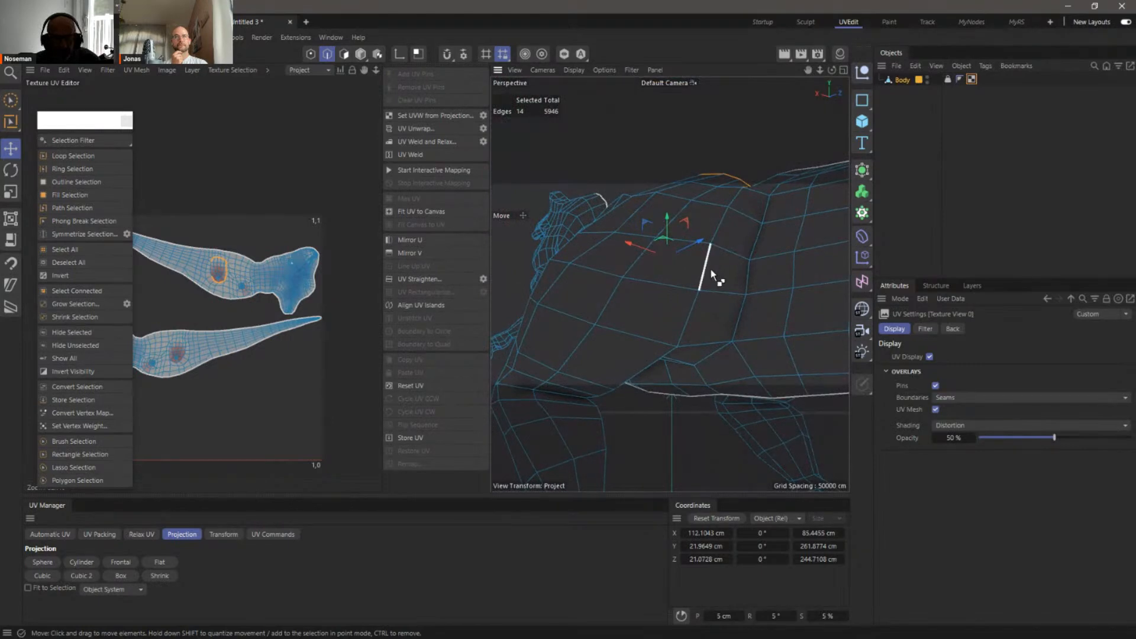
{"action": "left_click", "coordinate": [703, 294], "text": "ctrl+shift"}
{"action": "left_click_drag", "start_coordinate": [701, 326], "coordinate": [714, 314], "text": "alt"}
{"action": "left_click", "coordinate": [698, 253], "text": "shift"}
{"action": "left_click_drag", "start_coordinate": [767, 265], "coordinate": [718, 308], "text": "alt"}
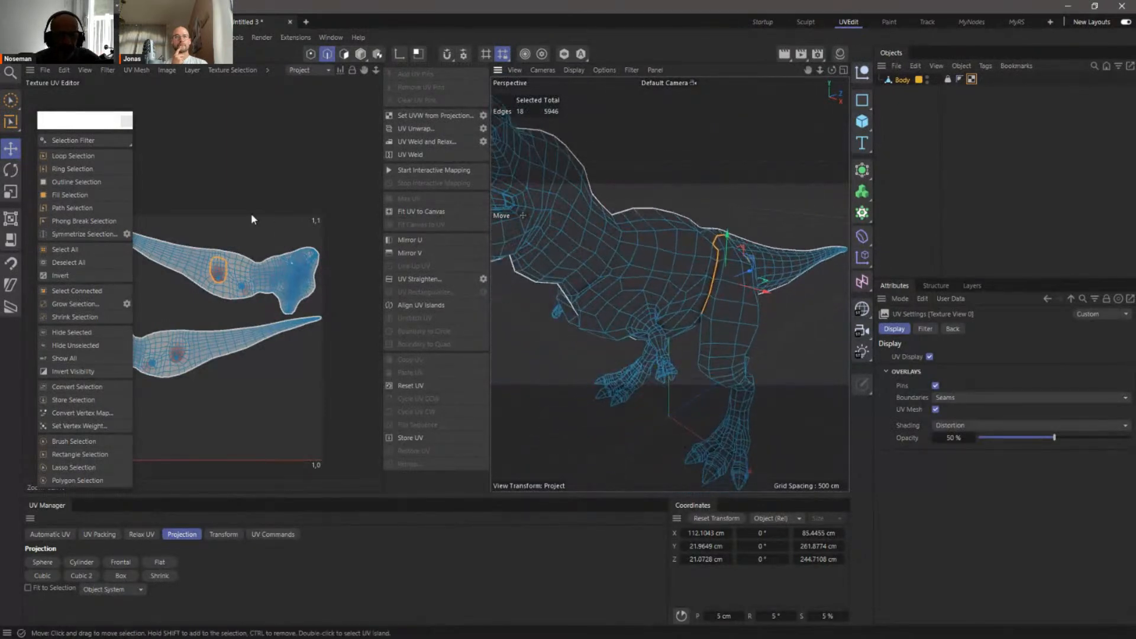
Symmetrize the hip loop selection to the other leg and unwrap the UVs to separate both legs from the body
{"action": "left_click", "coordinate": [88, 233]}
{"action": "scroll", "coordinate": [638, 279], "scroll_direction": "down", "scroll_amount": 5}
{"action": "left_click_drag", "start_coordinate": [637, 284], "coordinate": [719, 295], "text": "alt"}
{"action": "left_click", "coordinate": [404, 129]}
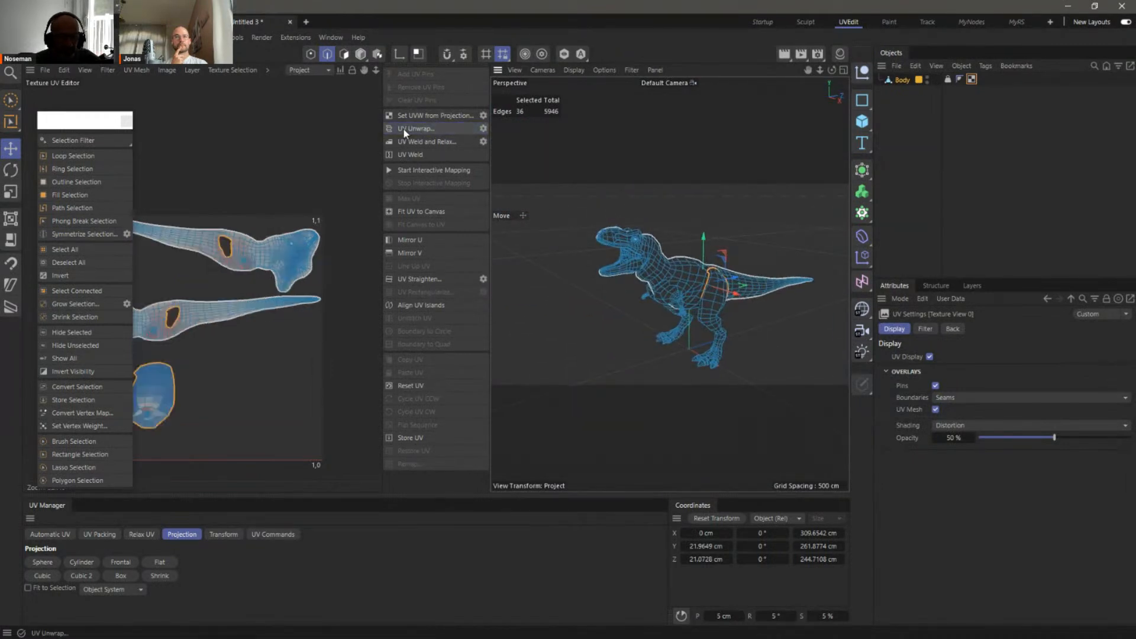
{"action": "right_click_drag", "start_coordinate": [273, 317], "coordinate": [240, 305], "text": "alt"}
{"action": "middle_click_drag", "start_coordinate": [209, 312], "coordinate": [264, 307], "text": "alt"}
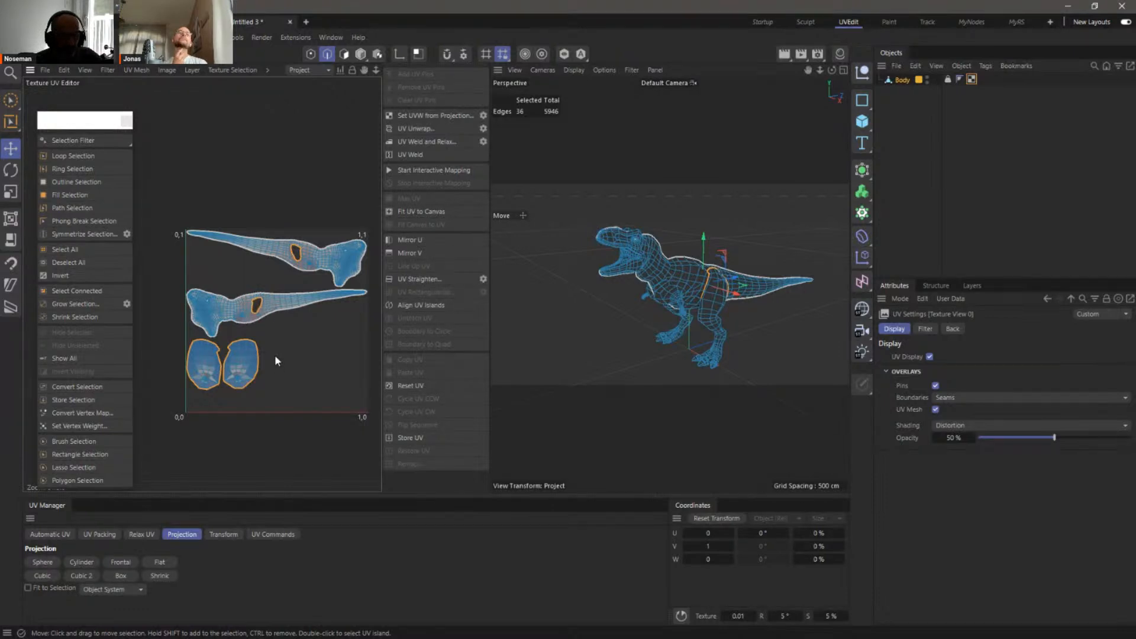
Select the edge loops at the base of the three claws on one of the T-Rex's feet
{"action": "left_click_drag", "start_coordinate": [744, 354], "coordinate": [750, 285], "text": "alt"}
{"action": "right_click_drag", "start_coordinate": [668, 250], "coordinate": [722, 232], "text": "alt"}
{"action": "middle_click_drag", "start_coordinate": [722, 232], "coordinate": [747, 281], "text": "alt"}
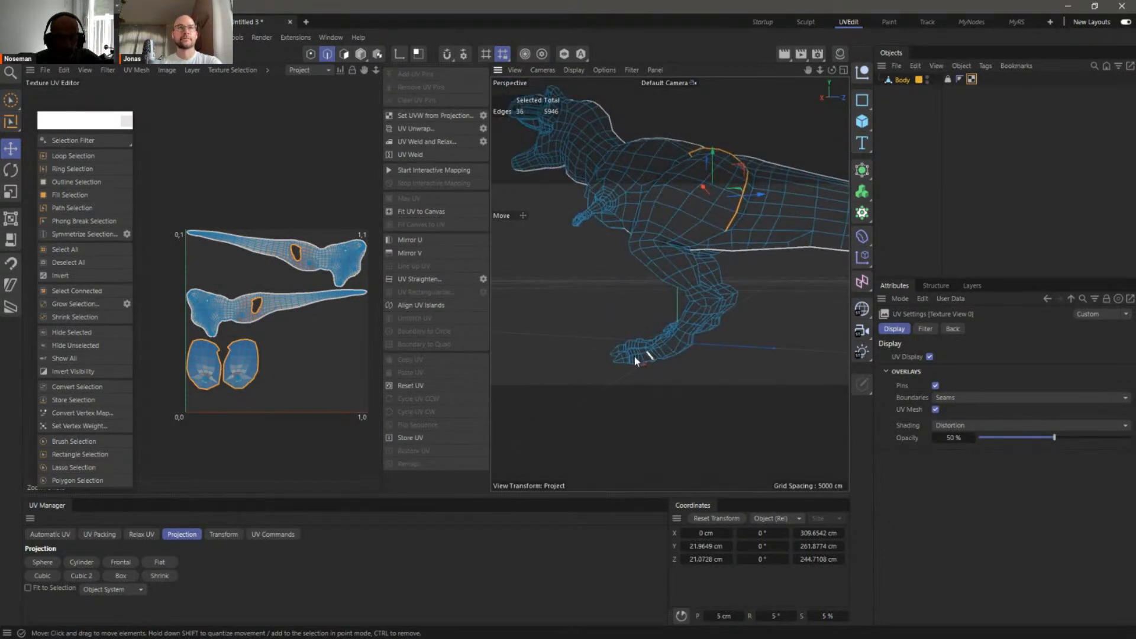
{"action": "mouse_move", "coordinate": [678, 352]}
{"action": "left_mouse_down", "text": "alt"}
{"action": "mouse_move", "coordinate": [573, 336]}
{"action": "mouse_move", "coordinate": [670, 367]}
{"action": "left_mouse_up", "text": "alt"}
{"action": "middle_click_drag", "start_coordinate": [669, 368], "coordinate": [669, 271], "text": "alt"}
{"action": "left_click_drag", "start_coordinate": [648, 291], "coordinate": [681, 289], "text": "alt"}
{"action": "right_click_drag", "start_coordinate": [682, 294], "coordinate": [664, 252], "text": "alt"}
{"action": "left_click_drag", "start_coordinate": [665, 252], "coordinate": [700, 271], "text": "alt"}
{"action": "right_click_drag", "start_coordinate": [686, 269], "coordinate": [728, 264], "text": "alt"}
{"action": "left_click_drag", "start_coordinate": [728, 264], "coordinate": [680, 265], "text": "alt"}
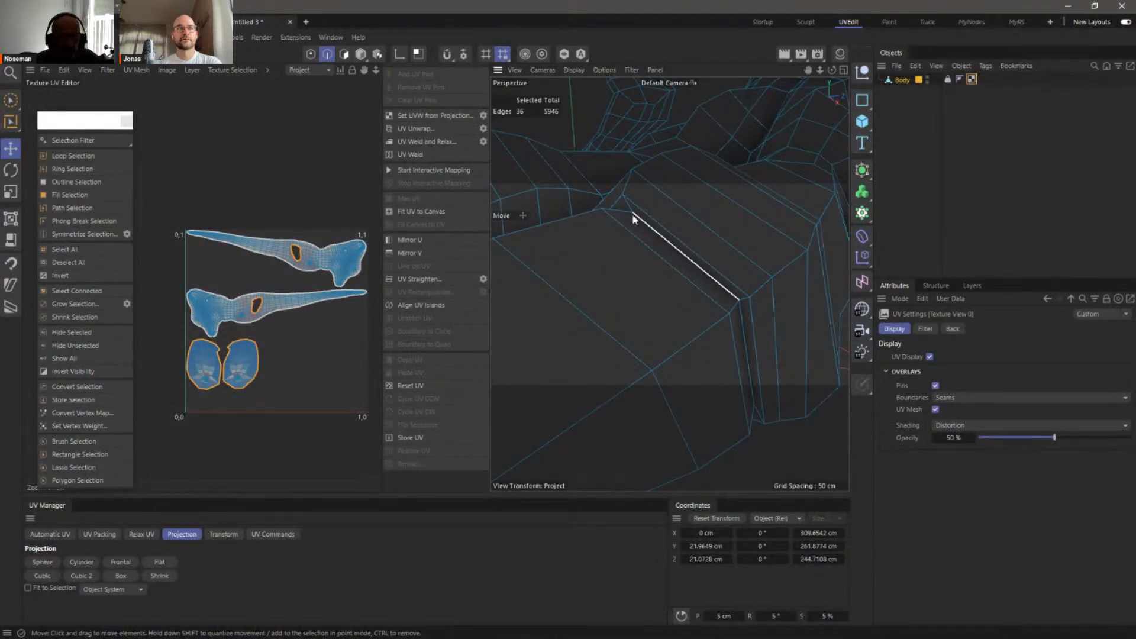
{"action": "mouse_move", "coordinate": [680, 253]}
{"action": "left_mouse_down", "text": "alt"}
{"action": "mouse_move", "coordinate": [685, 242]}
{"action": "mouse_move", "coordinate": [693, 258]}
{"action": "left_mouse_up", "text": "alt"}
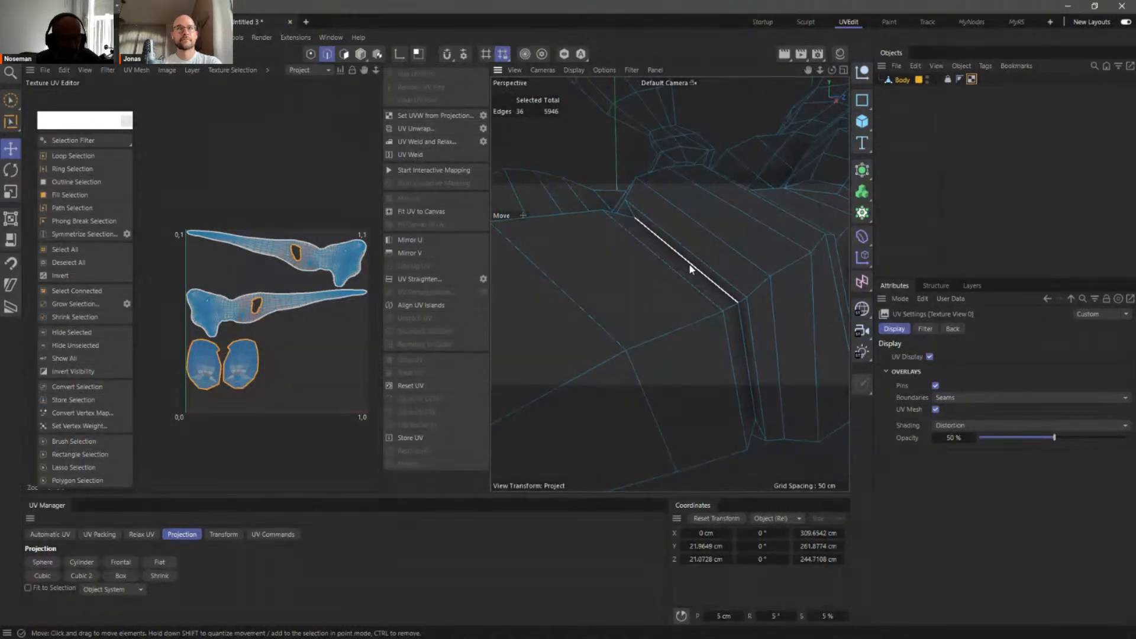
{"action": "double_click", "coordinate": [690, 268]}
{"action": "left_click_drag", "start_coordinate": [803, 306], "coordinate": [607, 308], "text": "alt"}
{"action": "scroll", "coordinate": [615, 307], "scroll_direction": "up", "scroll_amount": 3}
{"action": "left_click_drag", "start_coordinate": [669, 284], "coordinate": [710, 270], "text": "alt"}
{"action": "double_click", "coordinate": [690, 280], "text": "shift"}
{"action": "mouse_move", "coordinate": [742, 254]}
{"action": "right_mouse_down", "text": "alt"}
{"action": "mouse_move", "coordinate": [660, 294]}
{"action": "mouse_move", "coordinate": [739, 240]}
{"action": "right_mouse_up", "text": "alt"}
{"action": "left_click_drag", "start_coordinate": [727, 248], "coordinate": [748, 231], "text": "alt"}
{"action": "double_click", "coordinate": [708, 258], "text": "shift"}
{"action": "right_click_drag", "start_coordinate": [760, 264], "coordinate": [675, 284], "text": "alt"}
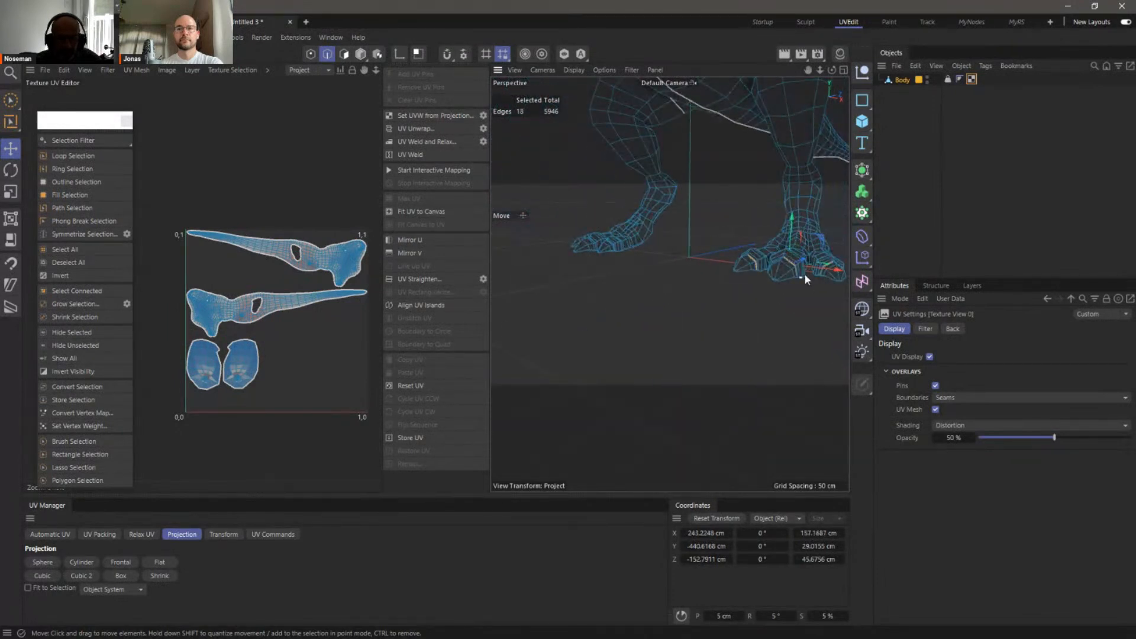
Symmetrize the claw loop selection to the other foot and unwrap the UVs to cut off all the claws
{"action": "left_click", "coordinate": [87, 234]}
{"action": "left_click", "coordinate": [439, 129]}
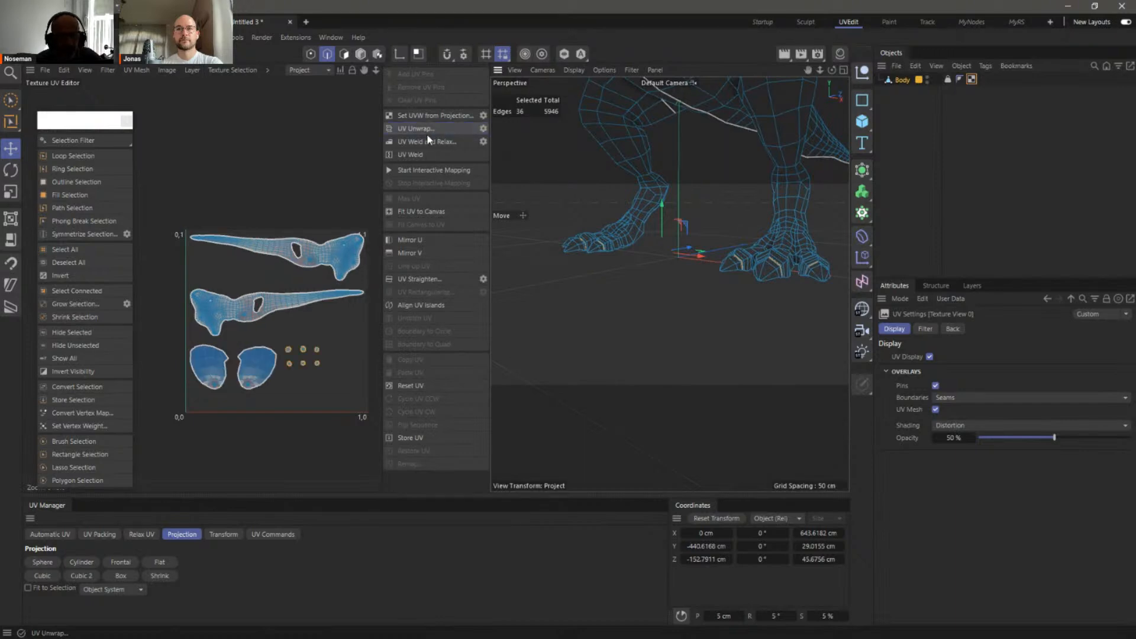
{"action": "scroll", "coordinate": [321, 349], "scroll_direction": "up", "scroll_amount": 10}
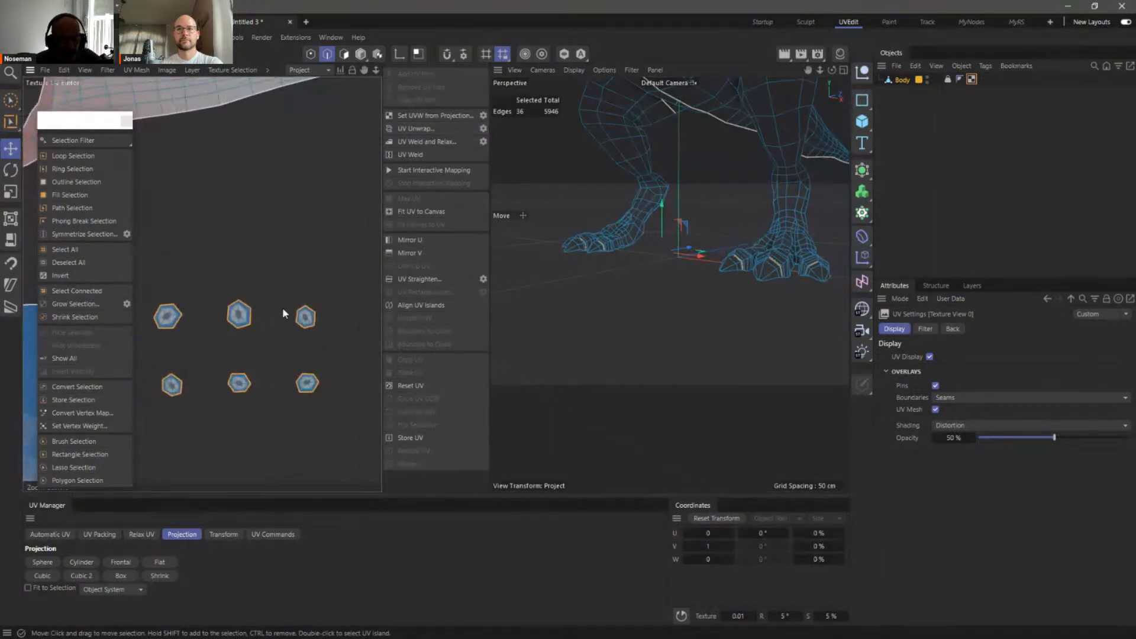
Examine the distorted centre of one claw's UV island and the claw geometry in the perspective viewport
{"action": "scroll", "coordinate": [300, 313], "scroll_direction": "up", "scroll_amount": 3}
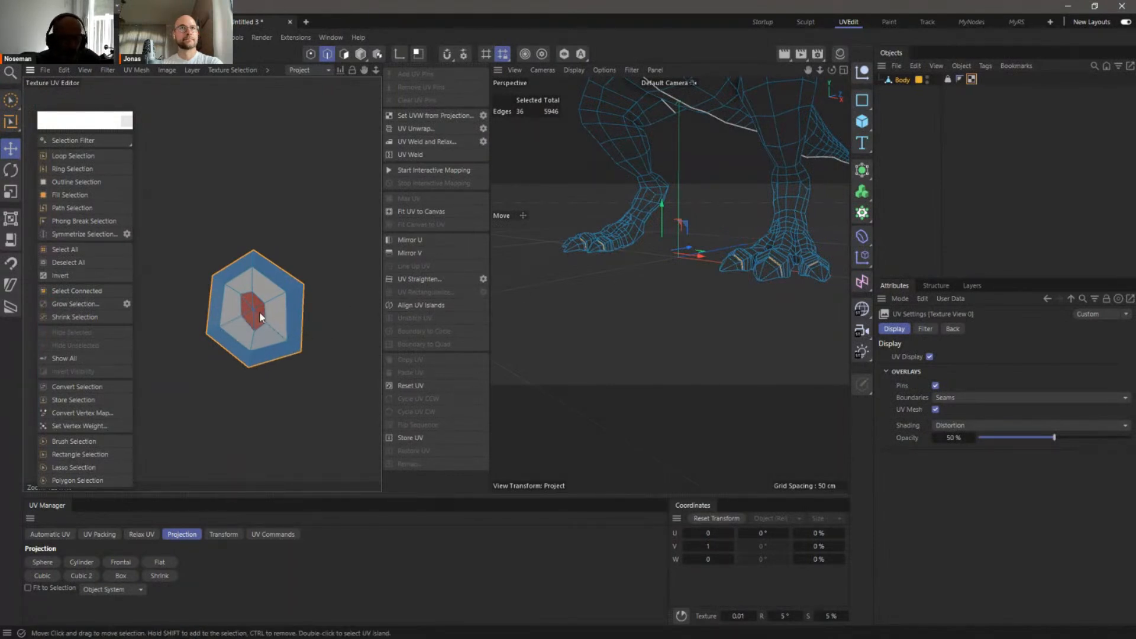
{"action": "left_click_drag", "start_coordinate": [743, 269], "coordinate": [626, 349], "text": "alt"}
{"action": "scroll", "coordinate": [622, 344], "scroll_direction": "down", "scroll_amount": 3}
{"action": "scroll", "coordinate": [251, 313], "scroll_direction": "up", "scroll_amount": 10}
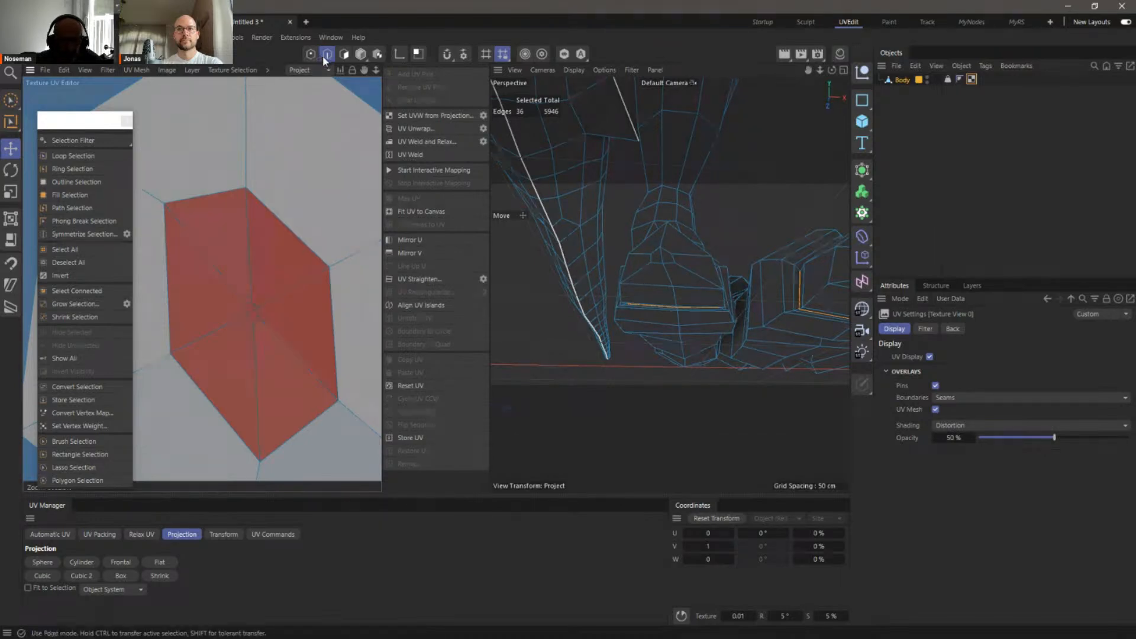
Select the centre-line edges along the top of the middle toe's claw, including its tip, and unwrap the UVs
{"action": "scroll", "coordinate": [246, 321], "scroll_direction": "down", "scroll_amount": 5}
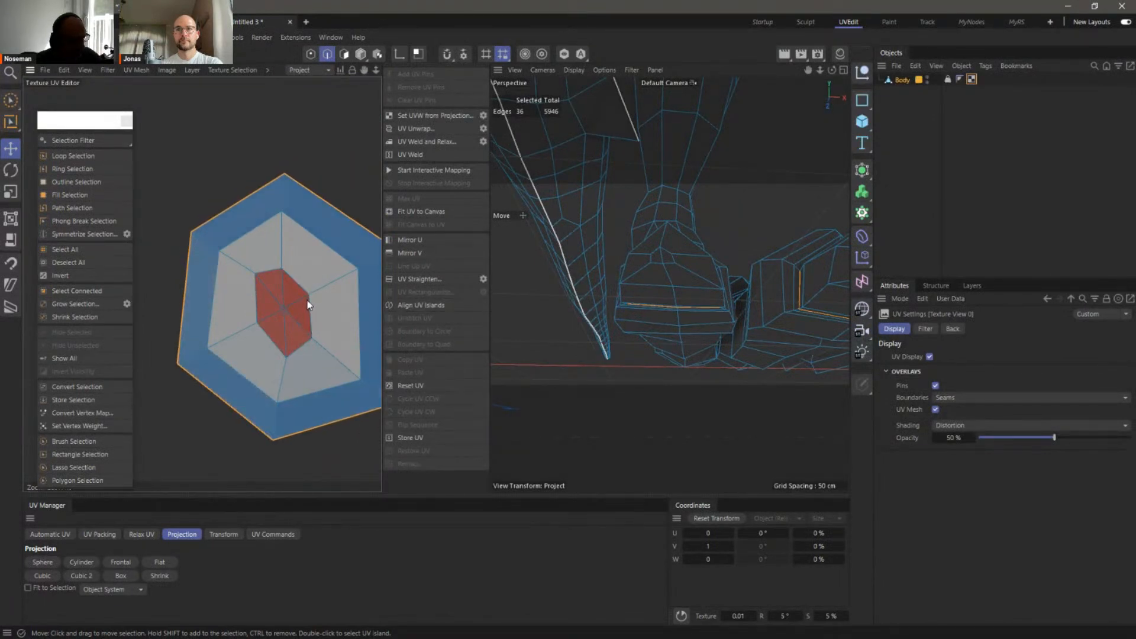
{"action": "scroll", "coordinate": [289, 311], "scroll_direction": "down", "scroll_amount": 3}
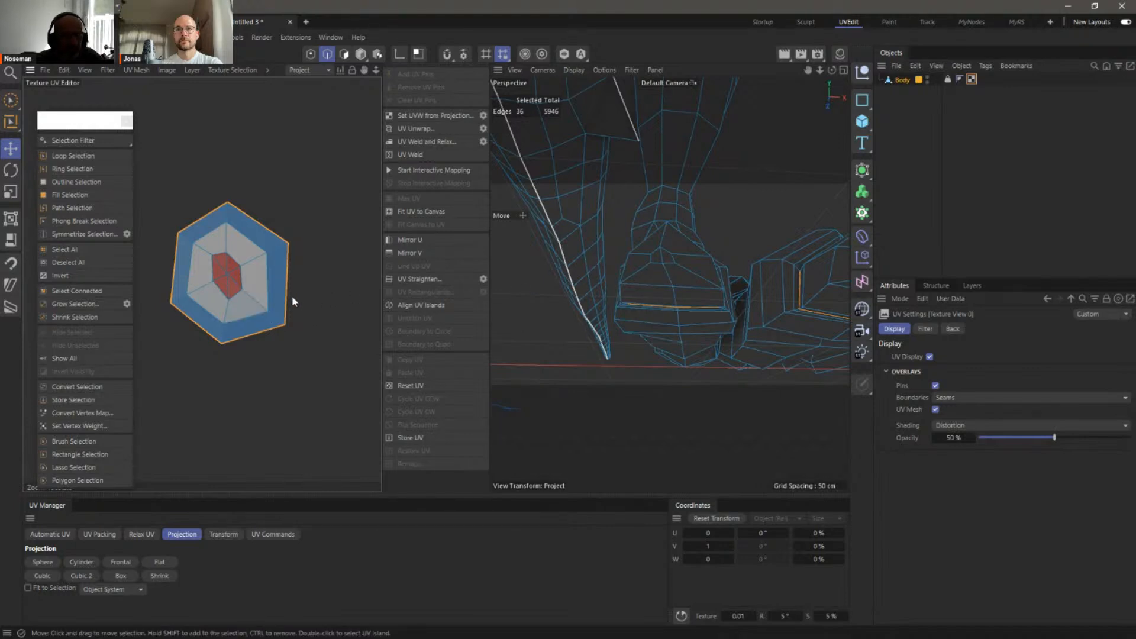
{"action": "left_click_drag", "start_coordinate": [716, 265], "coordinate": [679, 246], "text": "alt"}
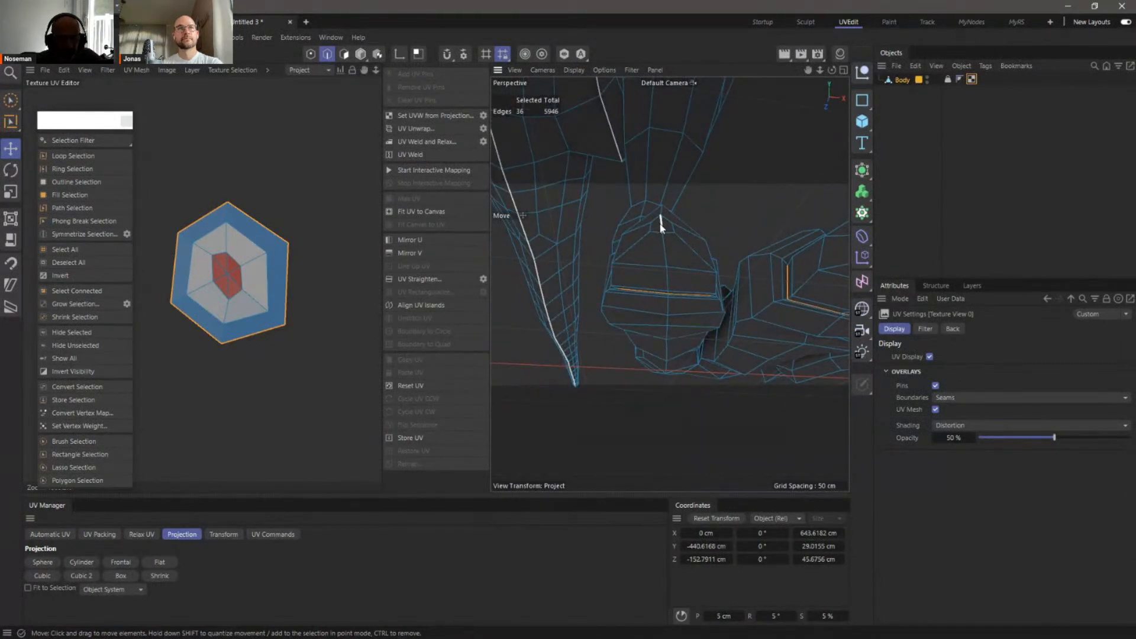
{"action": "left_click", "coordinate": [661, 231]}
{"action": "left_click", "coordinate": [670, 258], "text": "shift"}
{"action": "left_click", "coordinate": [670, 256], "text": "shift"}
{"action": "left_click", "coordinate": [669, 285], "text": "shift"}
{"action": "right_click_drag", "start_coordinate": [653, 317], "coordinate": [701, 287], "text": "alt"}
{"action": "left_click", "coordinate": [697, 260], "text": "shift"}
{"action": "left_click_drag", "start_coordinate": [729, 312], "coordinate": [740, 238], "text": "alt"}
{"action": "left_click", "coordinate": [421, 128]}
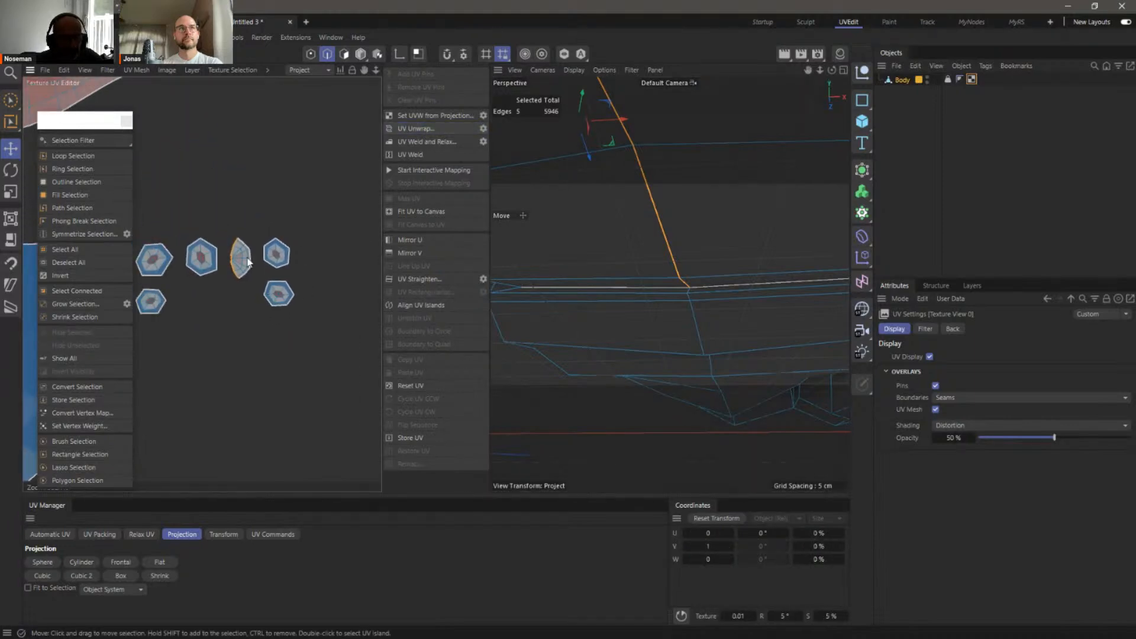
Add the centre-line and short tip edges of a neighbouring claw on the same foot to the selection
{"action": "scroll", "coordinate": [236, 256], "scroll_direction": "up", "scroll_amount": 3}
{"action": "right_click_drag", "start_coordinate": [361, 247], "coordinate": [329, 285], "text": "alt"}
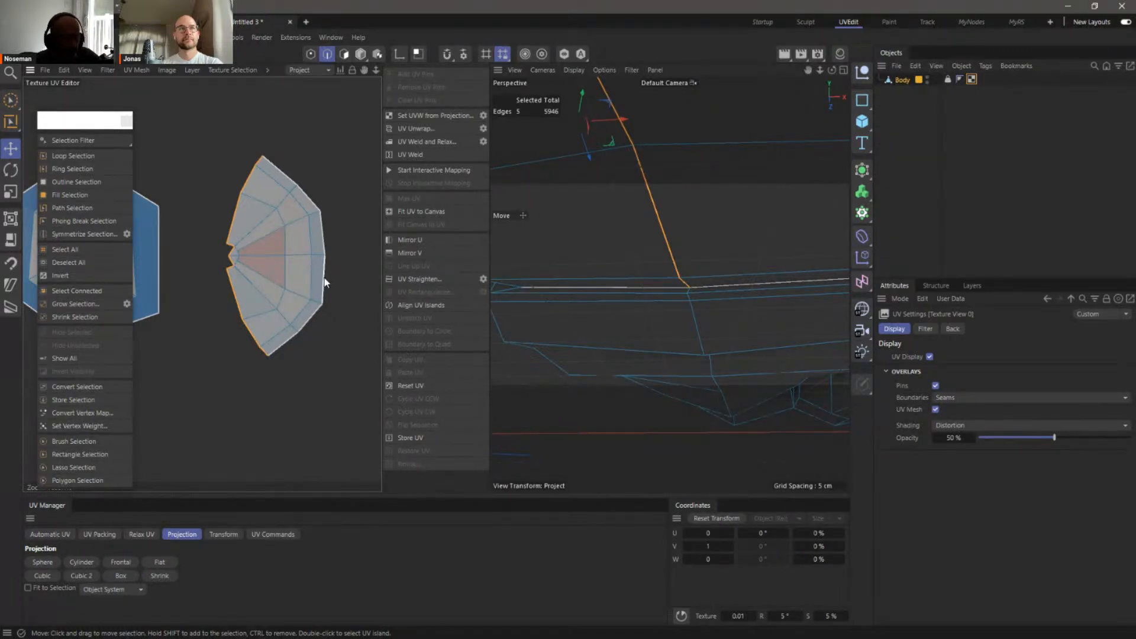
{"action": "scroll", "coordinate": [325, 275], "scroll_direction": "down", "scroll_amount": 3}
{"action": "right_click_drag", "start_coordinate": [696, 244], "coordinate": [626, 266], "text": "alt"}
{"action": "left_click_drag", "start_coordinate": [703, 258], "coordinate": [674, 236], "text": "alt"}
{"action": "right_click_drag", "start_coordinate": [678, 236], "coordinate": [768, 232], "text": "alt"}
{"action": "left_click_drag", "start_coordinate": [767, 228], "coordinate": [672, 237], "text": "alt"}
{"action": "right_click_drag", "start_coordinate": [671, 235], "coordinate": [639, 198], "text": "alt"}
{"action": "left_click", "coordinate": [645, 200], "text": "shift"}
{"action": "left_click", "coordinate": [661, 199], "text": "shift"}
{"action": "left_click", "coordinate": [655, 219], "text": "shift"}
{"action": "left_click", "coordinate": [656, 264], "text": "shift"}
{"action": "left_click_drag", "start_coordinate": [685, 263], "coordinate": [657, 295], "text": "alt"}
{"action": "right_click_drag", "start_coordinate": [654, 296], "coordinate": [694, 264], "text": "alt"}
{"action": "left_click_drag", "start_coordinate": [695, 264], "coordinate": [684, 361], "text": "alt"}
{"action": "left_click", "coordinate": [658, 284], "text": "shift"}
Add the cross edges near the tip and the centre line of the remaining claw, down to its base seam
{"action": "left_click_drag", "start_coordinate": [695, 296], "coordinate": [720, 263], "text": "alt"}
{"action": "left_click", "coordinate": [713, 214], "text": "shift"}
{"action": "left_click", "coordinate": [726, 216], "text": "shift"}
{"action": "left_click", "coordinate": [709, 257], "text": "shift"}
{"action": "left_click", "coordinate": [688, 344], "text": "shift"}
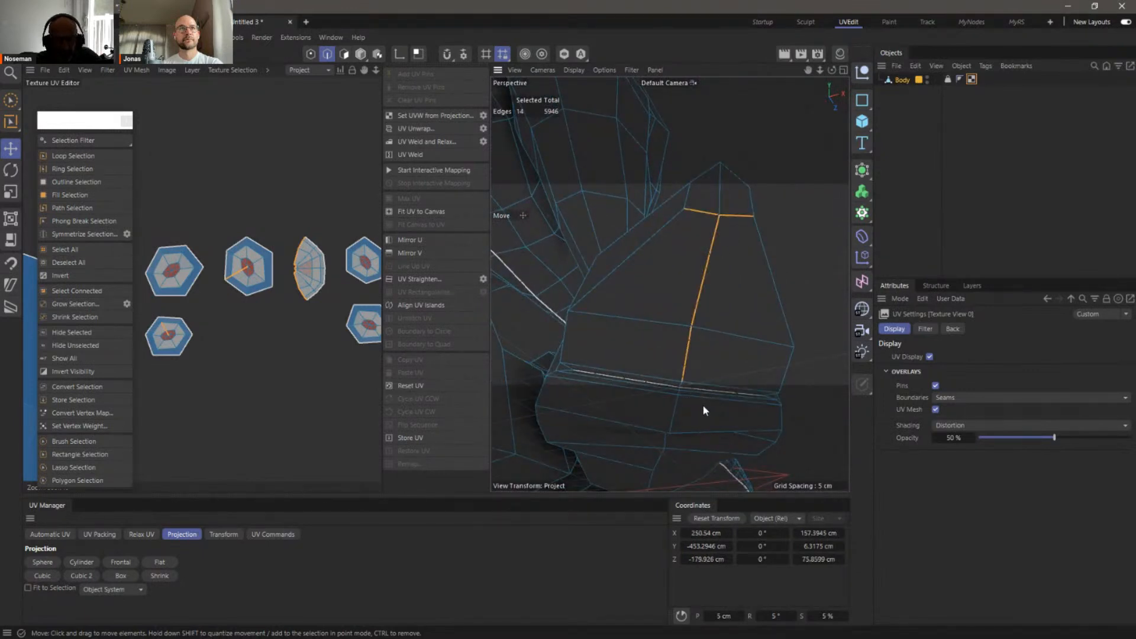
{"action": "scroll", "coordinate": [710, 397], "scroll_direction": "up", "scroll_amount": 5}
{"action": "left_click", "coordinate": [685, 385], "text": "shift"}
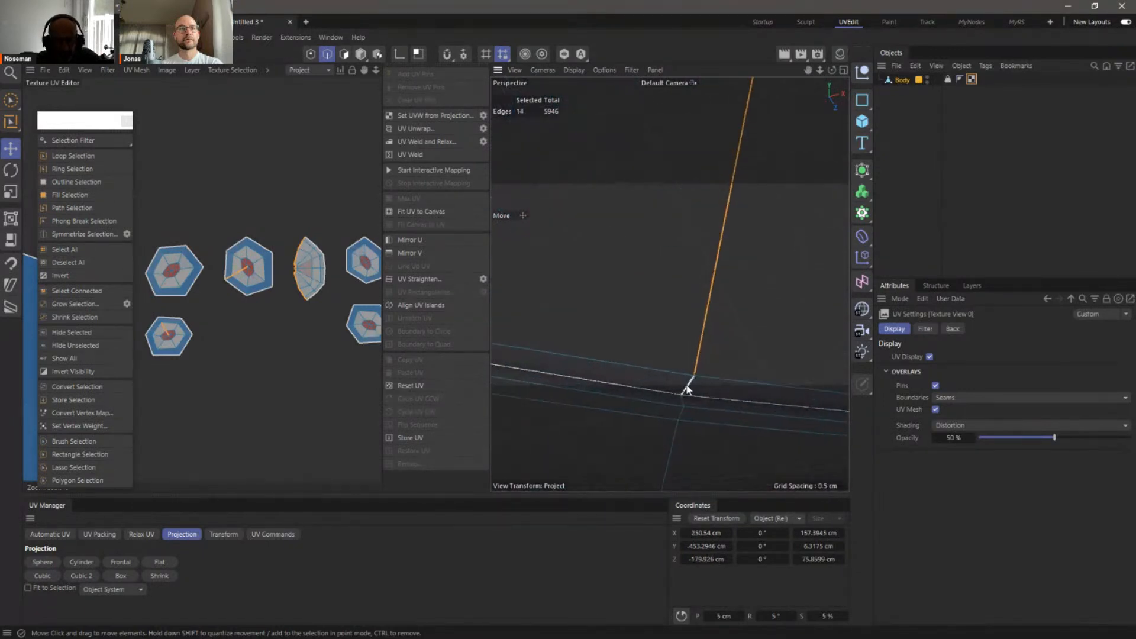
Symmetrize the claw edge selection to the other foot and unwrap the UVs
{"action": "left_click", "coordinate": [113, 236]}
{"action": "left_click", "coordinate": [430, 128]}
{"action": "right_click_drag", "start_coordinate": [334, 273], "coordinate": [183, 319], "text": "alt"}
Select the edge path from the corner of the outer claw's base seam along the side of the foot to the ankle
{"action": "right_click_drag", "start_coordinate": [760, 242], "coordinate": [591, 275], "text": "alt"}
{"action": "left_click_drag", "start_coordinate": [661, 267], "coordinate": [779, 307], "text": "alt"}
{"action": "scroll", "coordinate": [746, 284], "scroll_direction": "up", "scroll_amount": 5}
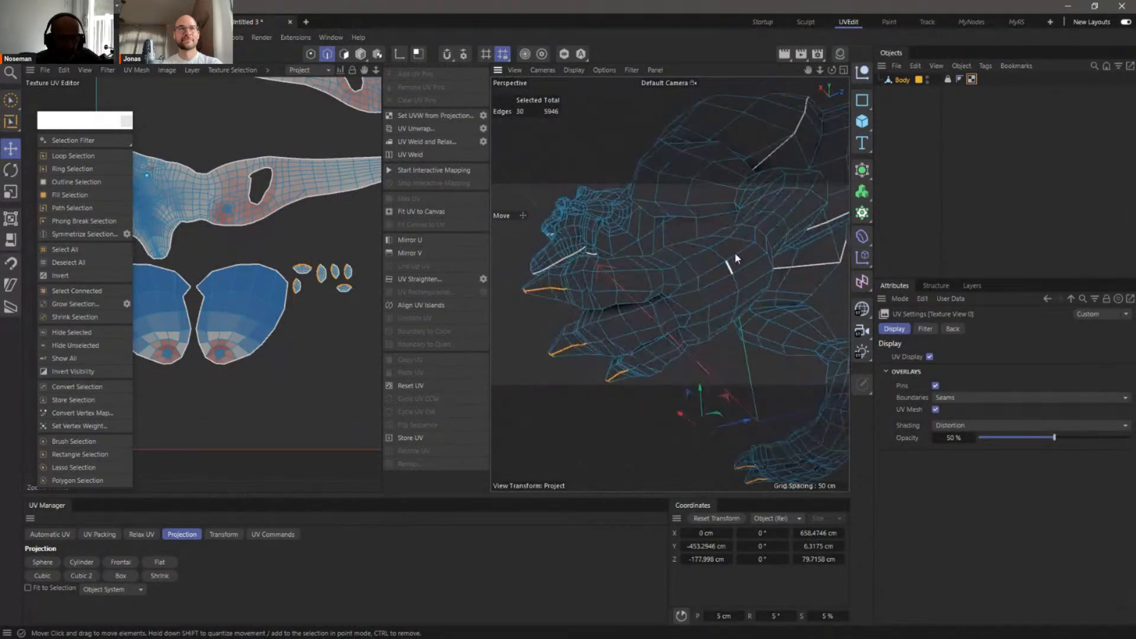
{"action": "left_click_drag", "start_coordinate": [573, 283], "coordinate": [627, 225], "text": "alt"}
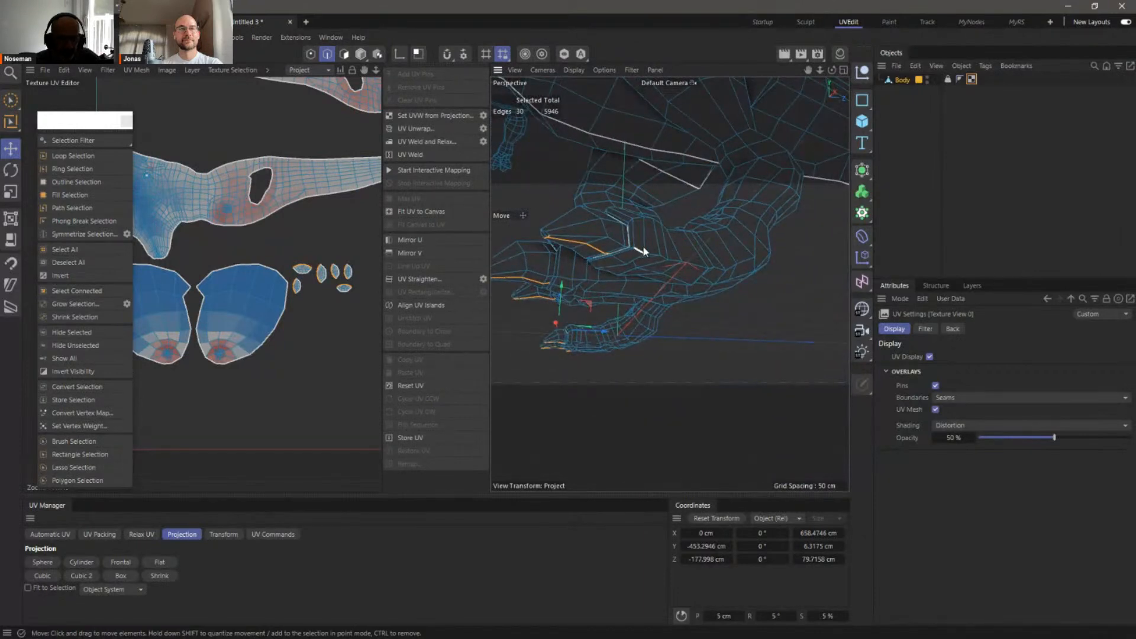
{"action": "right_click_drag", "start_coordinate": [634, 242], "coordinate": [680, 251], "text": "alt"}
{"action": "mouse_move", "coordinate": [611, 255]}
{"action": "left_mouse_down", "text": "alt"}
{"action": "mouse_move", "coordinate": [574, 248]}
{"action": "mouse_move", "coordinate": [611, 273]}
{"action": "mouse_move", "coordinate": [592, 265]}
{"action": "left_mouse_up", "text": "alt"}
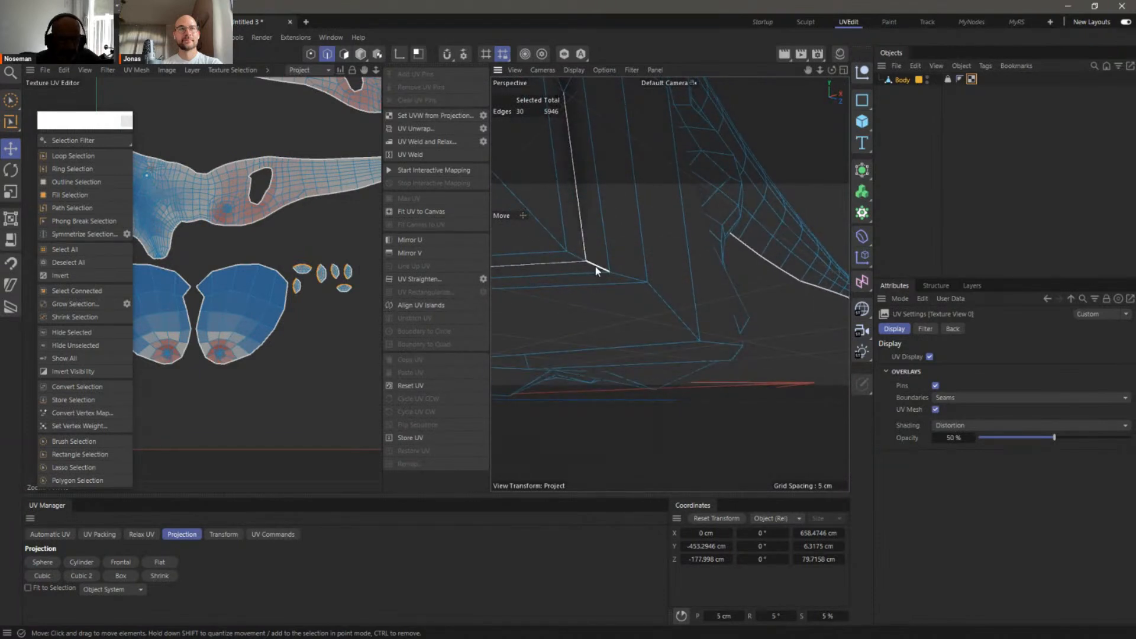
{"action": "left_click", "coordinate": [595, 266]}
{"action": "left_click_drag", "start_coordinate": [663, 303], "coordinate": [722, 302], "text": "alt"}
{"action": "left_click", "coordinate": [747, 329], "text": "ctrl+shift"}
{"action": "left_click", "coordinate": [792, 292], "text": "ctrl+shift"}
{"action": "left_click_drag", "start_coordinate": [792, 289], "coordinate": [817, 252], "text": "alt"}
{"action": "left_click", "coordinate": [739, 239], "text": "ctrl+shift"}
{"action": "left_click", "coordinate": [817, 252], "text": "ctrl+shift"}
{"action": "left_click_drag", "start_coordinate": [796, 290], "coordinate": [783, 264], "text": "alt"}
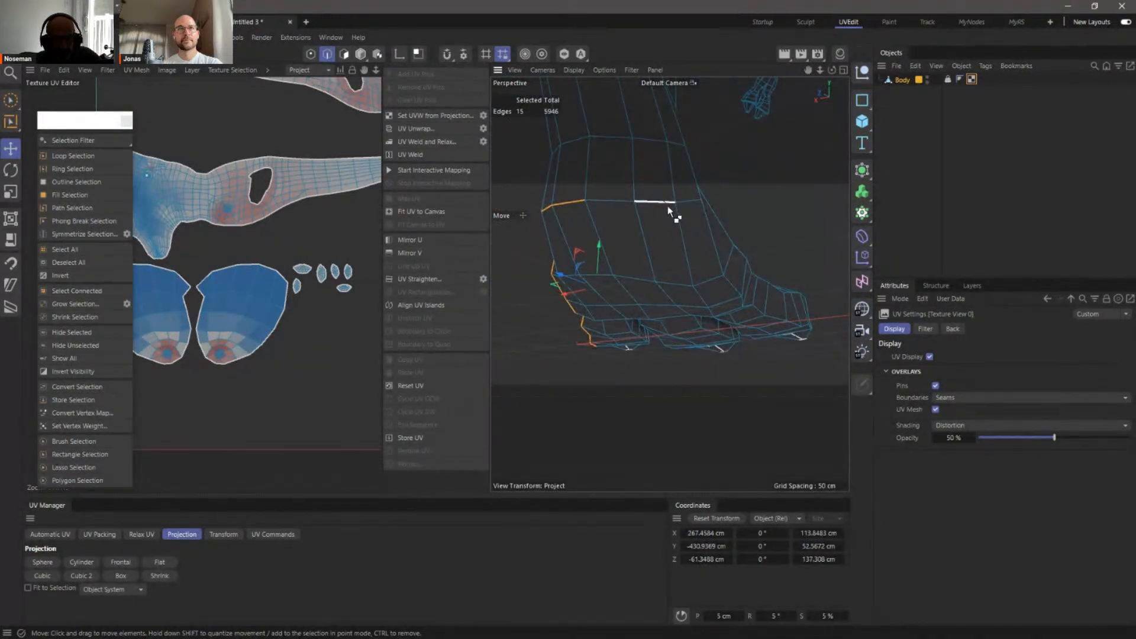
Extend the edge path around the back of the ankle and down the opposite side of the foot to the claw
{"action": "left_click", "coordinate": [684, 200], "text": "ctrl+shift"}
{"action": "left_click_drag", "start_coordinate": [710, 225], "coordinate": [754, 267], "text": "alt"}
{"action": "left_click", "coordinate": [649, 262], "text": "ctrl+shift"}
{"action": "left_click", "coordinate": [636, 265], "text": "ctrl+shift"}
{"action": "right_click_drag", "start_coordinate": [763, 269], "coordinate": [828, 271], "text": "alt"}
{"action": "left_click_drag", "start_coordinate": [739, 254], "coordinate": [856, 252], "text": "alt"}
{"action": "left_click_drag", "start_coordinate": [670, 284], "coordinate": [695, 277], "text": "alt"}
{"action": "left_click", "coordinate": [693, 275], "text": "shift"}
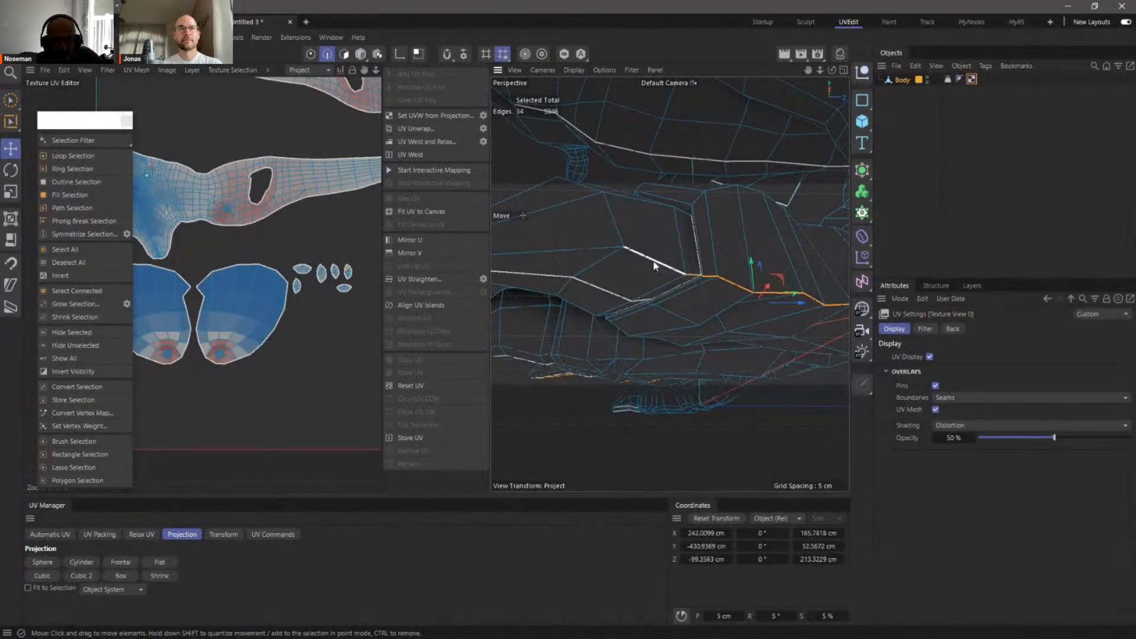
Extend the edge selection along the sides of the toes, following the gap between two neighbouring toes
{"action": "left_click", "coordinate": [557, 249], "text": "ctrl+shift"}
{"action": "left_click_drag", "start_coordinate": [566, 304], "coordinate": [588, 255], "text": "alt"}
{"action": "mouse_move", "coordinate": [592, 248]}
{"action": "right_mouse_down", "text": "alt"}
{"action": "mouse_move", "coordinate": [573, 270]}
{"action": "mouse_move", "coordinate": [595, 263]}
{"action": "right_mouse_up", "text": "alt"}
{"action": "left_click", "coordinate": [596, 262], "text": "shift"}
{"action": "left_click_drag", "start_coordinate": [577, 284], "coordinate": [684, 308], "text": "alt"}
{"action": "left_click_drag", "start_coordinate": [622, 284], "coordinate": [651, 284], "text": "alt"}
{"action": "right_click_drag", "start_coordinate": [570, 272], "coordinate": [596, 279], "text": "alt"}
{"action": "double_click", "coordinate": [572, 260], "text": "shift"}
{"action": "middle_click_drag", "start_coordinate": [595, 280], "coordinate": [661, 270], "text": "alt"}
{"action": "left_click_drag", "start_coordinate": [694, 275], "coordinate": [761, 251], "text": "alt"}
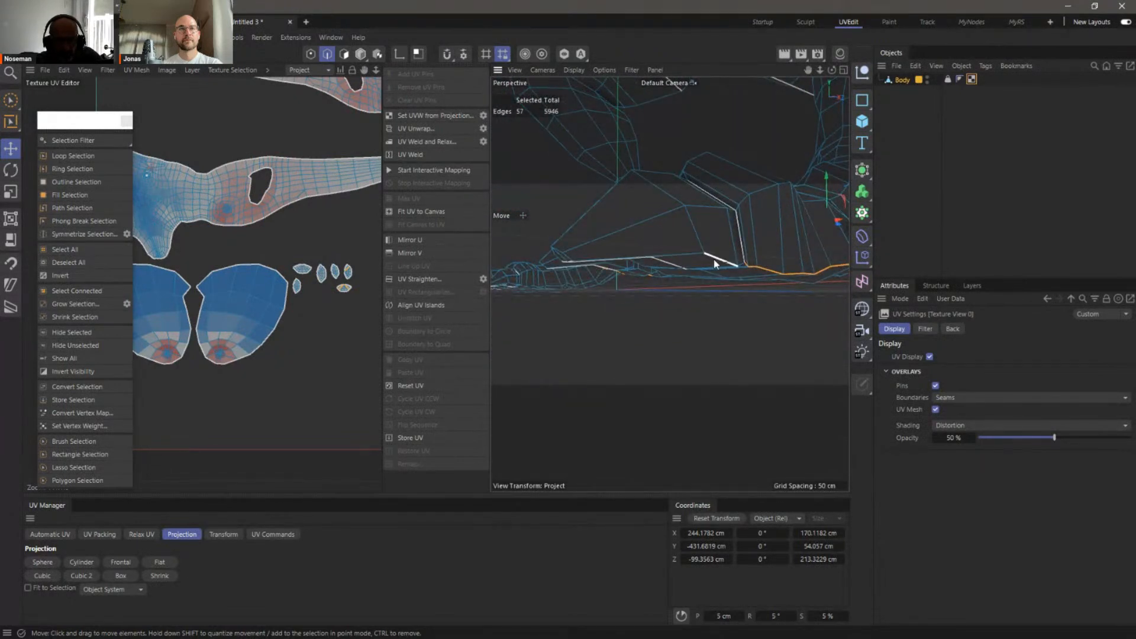
{"action": "left_click", "coordinate": [740, 264], "text": "shift"}
{"action": "left_click", "coordinate": [639, 260], "text": "shift"}
Add the edge paths along the remaining toe sides so the seam runs through both gaps between the toes
{"action": "left_click_drag", "start_coordinate": [649, 277], "coordinate": [536, 299], "text": "alt"}
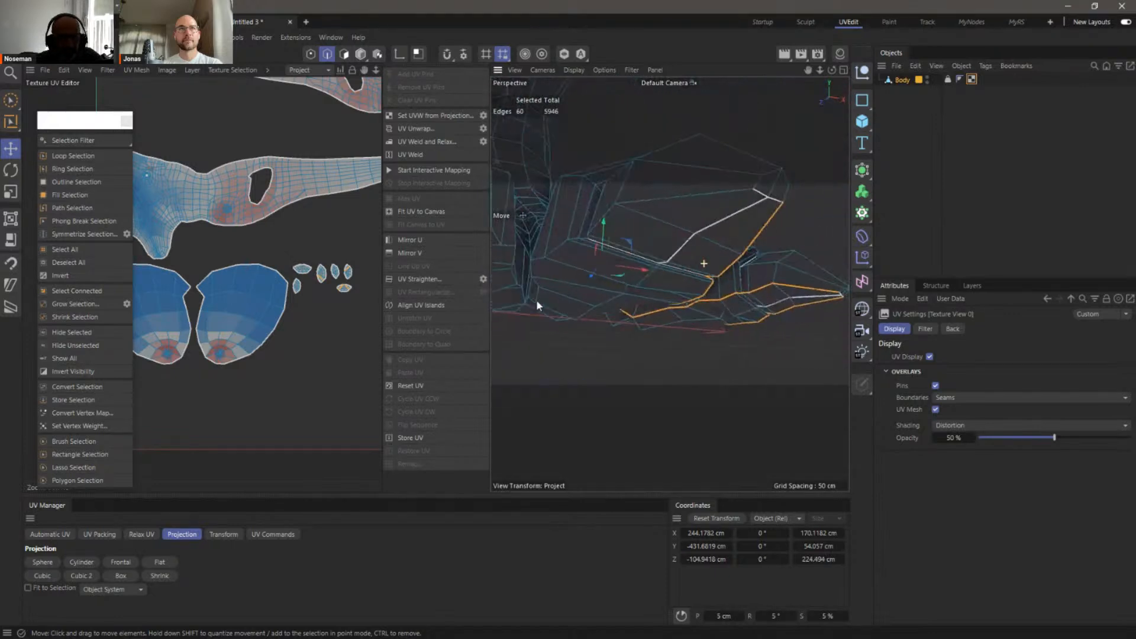
{"action": "left_click_drag", "start_coordinate": [670, 246], "coordinate": [694, 241], "text": "alt"}
{"action": "left_click_drag", "start_coordinate": [573, 279], "coordinate": [745, 314], "text": "alt"}
{"action": "left_click", "coordinate": [618, 248], "text": "shift"}
{"action": "left_click_drag", "start_coordinate": [627, 268], "coordinate": [692, 316], "text": "alt"}
{"action": "left_click", "coordinate": [624, 249], "text": "shift"}
{"action": "left_click_drag", "start_coordinate": [592, 232], "coordinate": [622, 259], "text": "alt"}
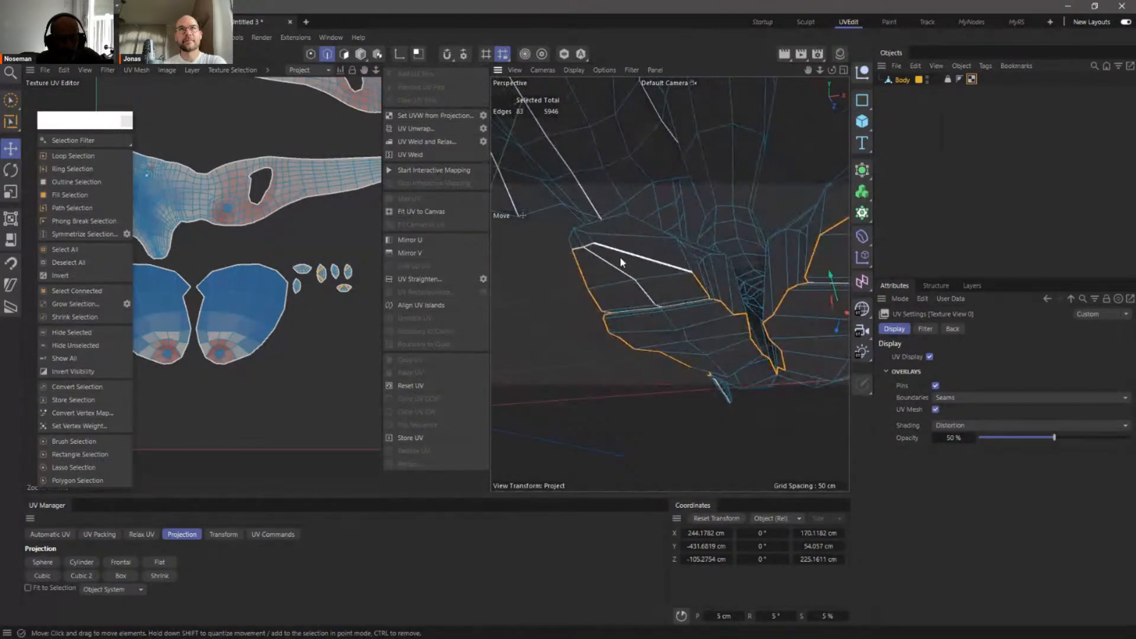
{"action": "left_click_drag", "start_coordinate": [747, 324], "coordinate": [709, 339], "text": "alt"}
{"action": "left_click_drag", "start_coordinate": [719, 277], "coordinate": [729, 283], "text": "alt"}
{"action": "scroll", "coordinate": [729, 283], "scroll_direction": "up", "scroll_amount": 3}
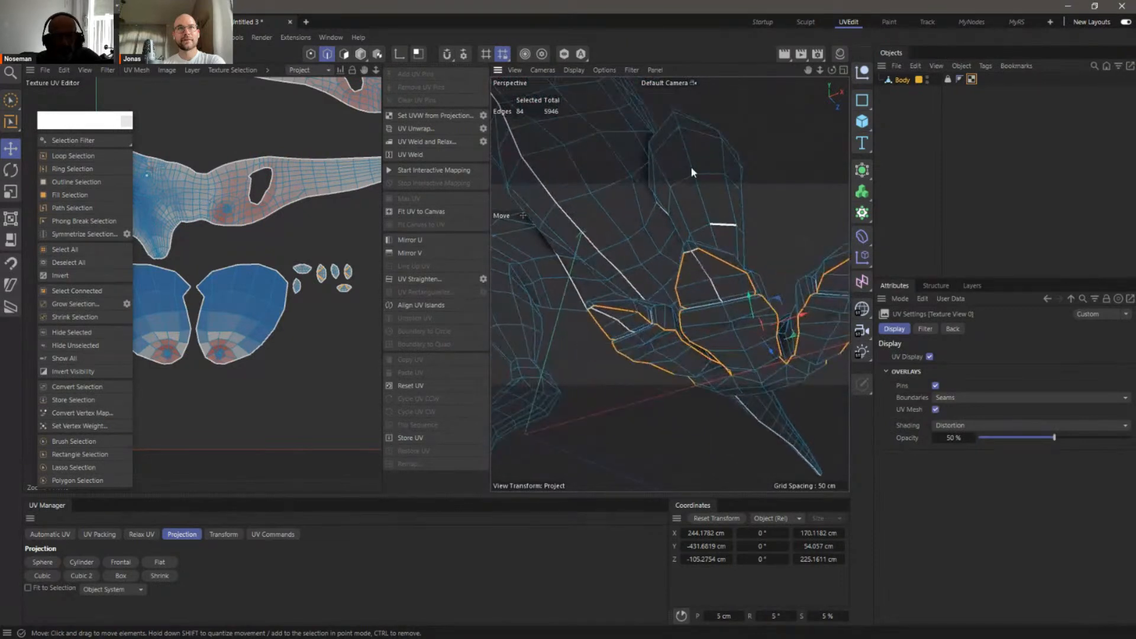
Deselect the stray edges running along the sides of the claws with Brush Selection, keeping only the foot and toe seam path
{"action": "left_click", "coordinate": [74, 442]}
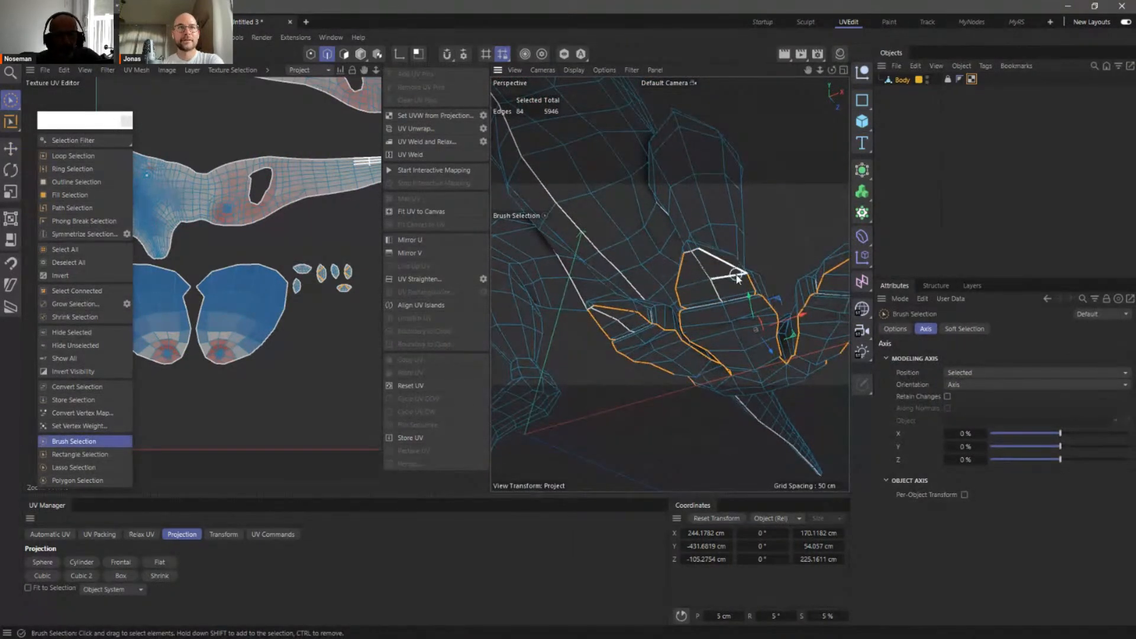
{"action": "left_click_drag", "start_coordinate": [753, 309], "coordinate": [516, 233], "text": "alt"}
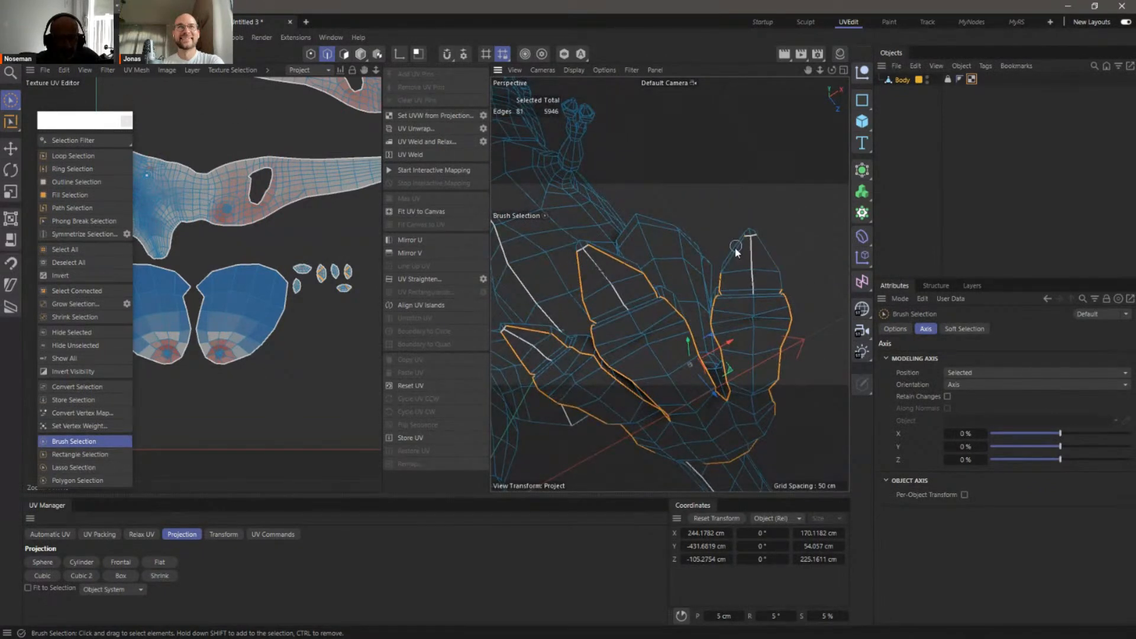
{"action": "left_click_drag", "start_coordinate": [751, 303], "coordinate": [704, 269], "text": "alt"}
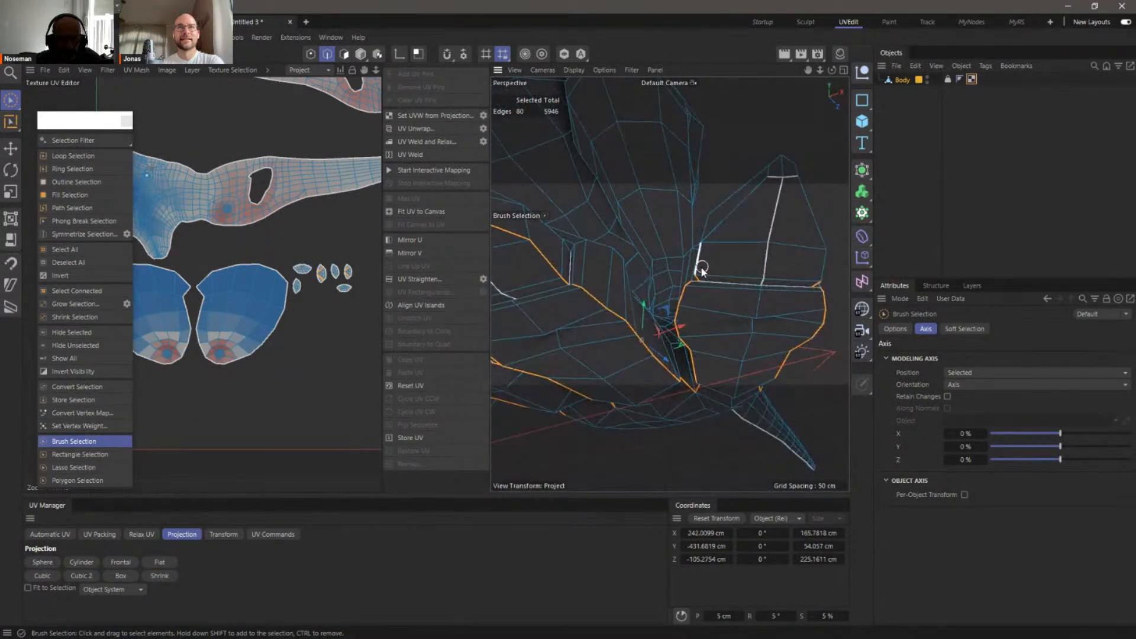
{"action": "left_click_drag", "start_coordinate": [794, 272], "coordinate": [556, 252], "text": "alt"}
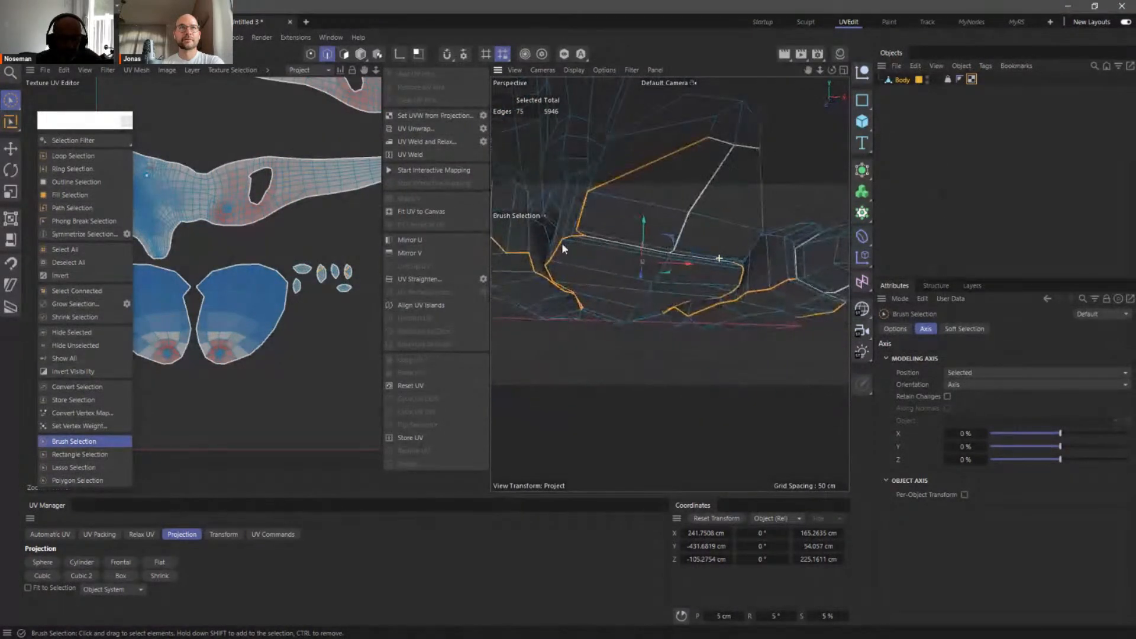
{"action": "left_click", "coordinate": [585, 207], "text": "ctrl"}
{"action": "scroll", "coordinate": [588, 233], "scroll_direction": "up", "scroll_amount": 3}
{"action": "left_click", "coordinate": [582, 239], "text": "ctrl"}
{"action": "right_click_drag", "start_coordinate": [658, 219], "coordinate": [604, 236], "text": "alt"}
{"action": "middle_click_drag", "start_coordinate": [604, 235], "coordinate": [695, 231], "text": "alt"}
{"action": "right_click_drag", "start_coordinate": [695, 231], "coordinate": [716, 232], "text": "alt"}
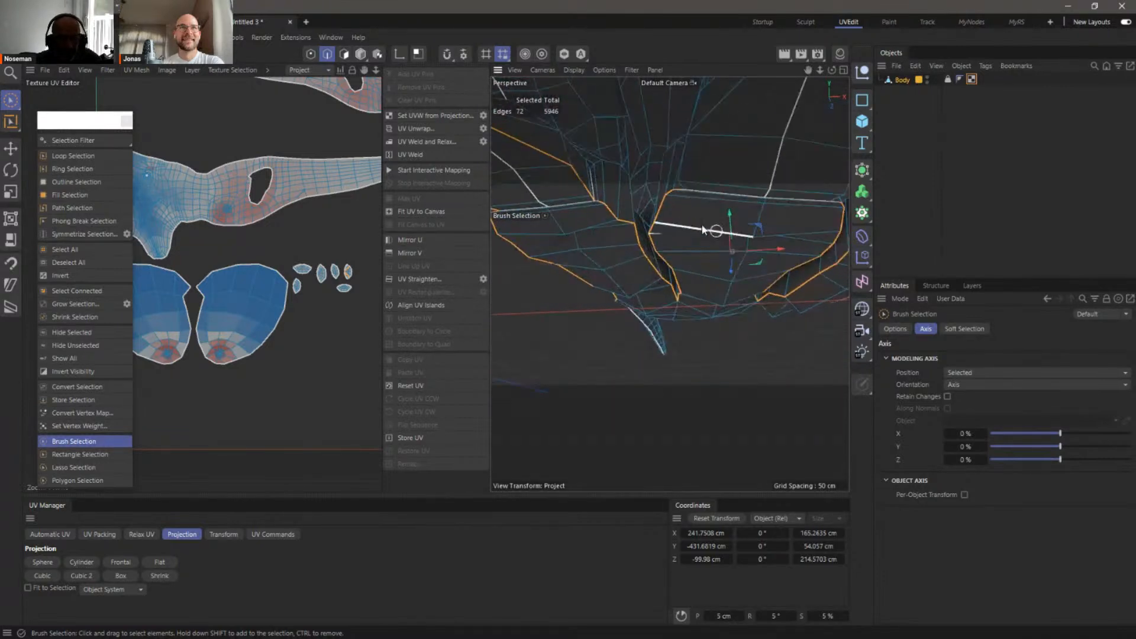
{"action": "left_click_drag", "start_coordinate": [568, 186], "coordinate": [658, 206], "text": "alt"}
{"action": "right_click_drag", "start_coordinate": [658, 207], "coordinate": [681, 266], "text": "alt"}
{"action": "left_click_drag", "start_coordinate": [686, 231], "coordinate": [637, 174], "text": "ctrl"}
{"action": "right_click_drag", "start_coordinate": [644, 188], "coordinate": [659, 233], "text": "alt"}
{"action": "mouse_move", "coordinate": [659, 233]}
{"action": "left_mouse_down", "text": "alt"}
{"action": "mouse_move", "coordinate": [641, 182]}
{"action": "mouse_move", "coordinate": [661, 266]}
{"action": "left_mouse_up", "text": "alt"}
{"action": "right_click_drag", "start_coordinate": [641, 258], "coordinate": [739, 233], "text": "alt"}
{"action": "left_click_drag", "start_coordinate": [759, 235], "coordinate": [684, 171], "text": "alt"}
{"action": "left_click_drag", "start_coordinate": [811, 185], "coordinate": [808, 187], "text": "alt"}
{"action": "right_click_drag", "start_coordinate": [808, 186], "coordinate": [735, 239], "text": "alt"}
Symmetrize the foot seam selection to the other leg and unwrap the UVs
{"action": "left_click", "coordinate": [91, 233]}
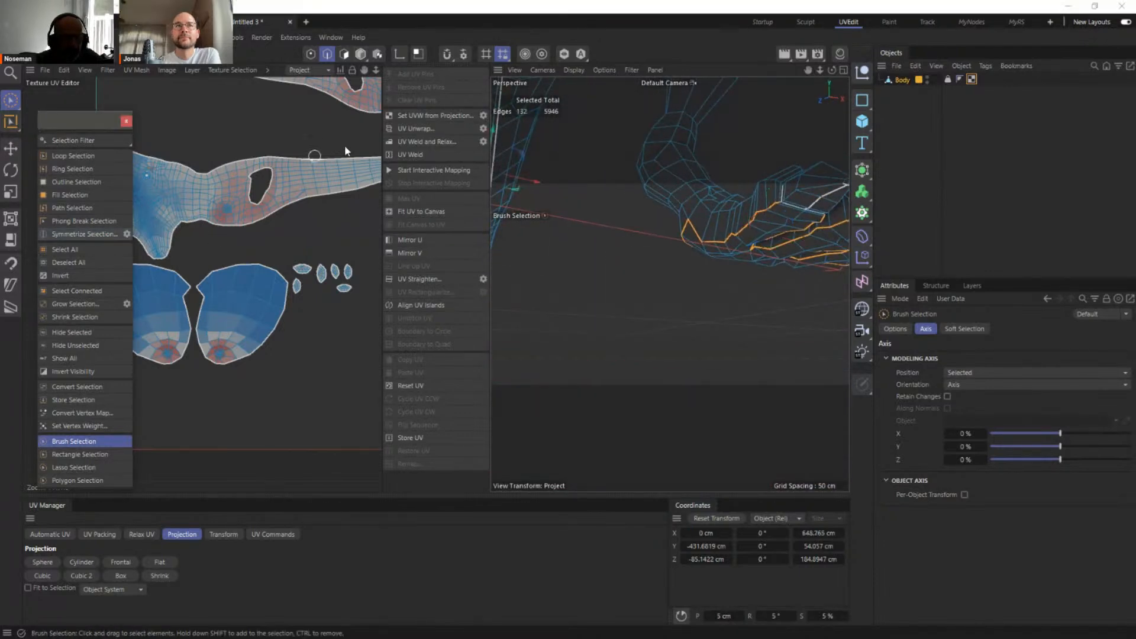
{"action": "left_click", "coordinate": [430, 128]}
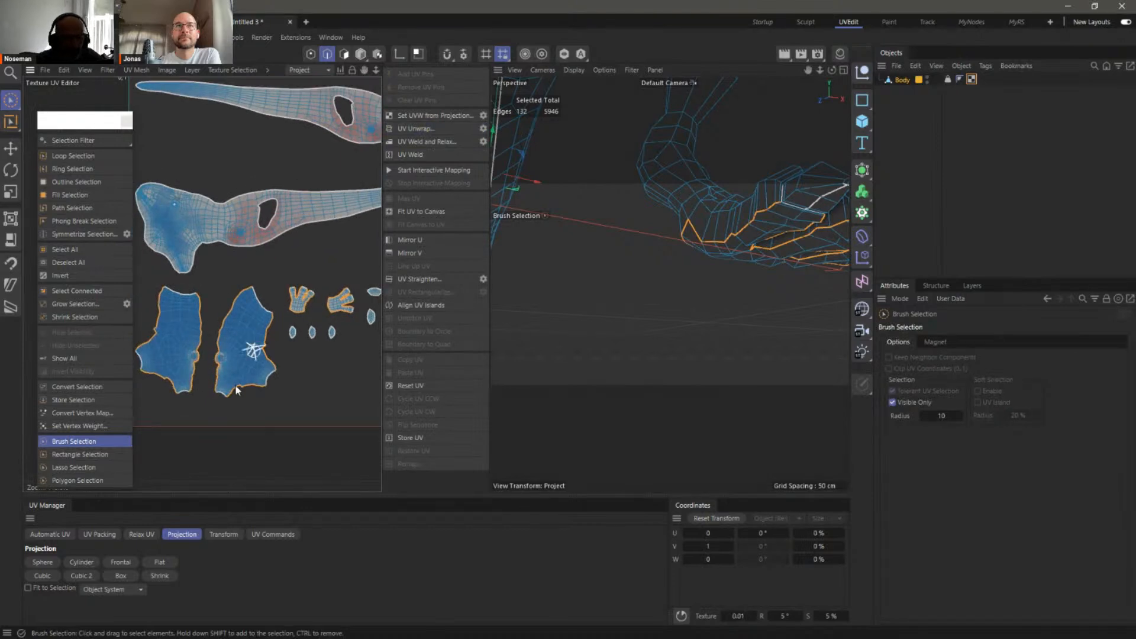
{"action": "mouse_move", "coordinate": [733, 277]}
{"action": "left_mouse_down", "text": "alt"}
{"action": "mouse_move", "coordinate": [755, 257]}
{"action": "mouse_move", "coordinate": [780, 289]}
{"action": "mouse_move", "coordinate": [786, 261]}
{"action": "mouse_move", "coordinate": [775, 263]}
{"action": "left_mouse_up", "text": "alt"}
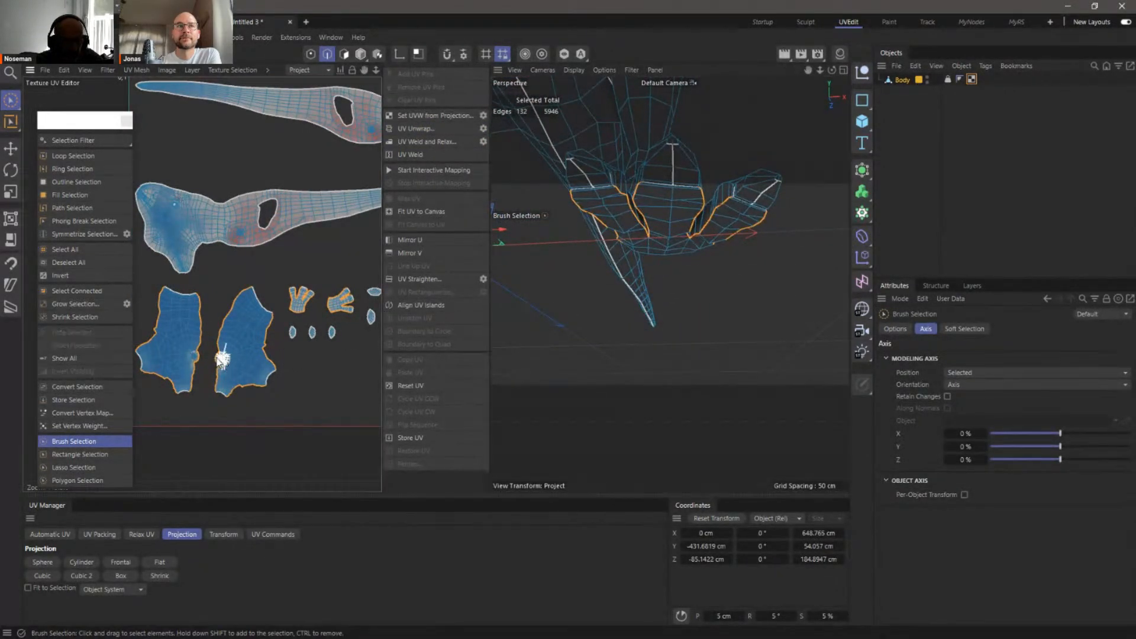
Select the red distorted polygons in the leg's UV island to locate that area on the model
{"action": "scroll", "coordinate": [222, 358], "scroll_direction": "up", "scroll_amount": 5}
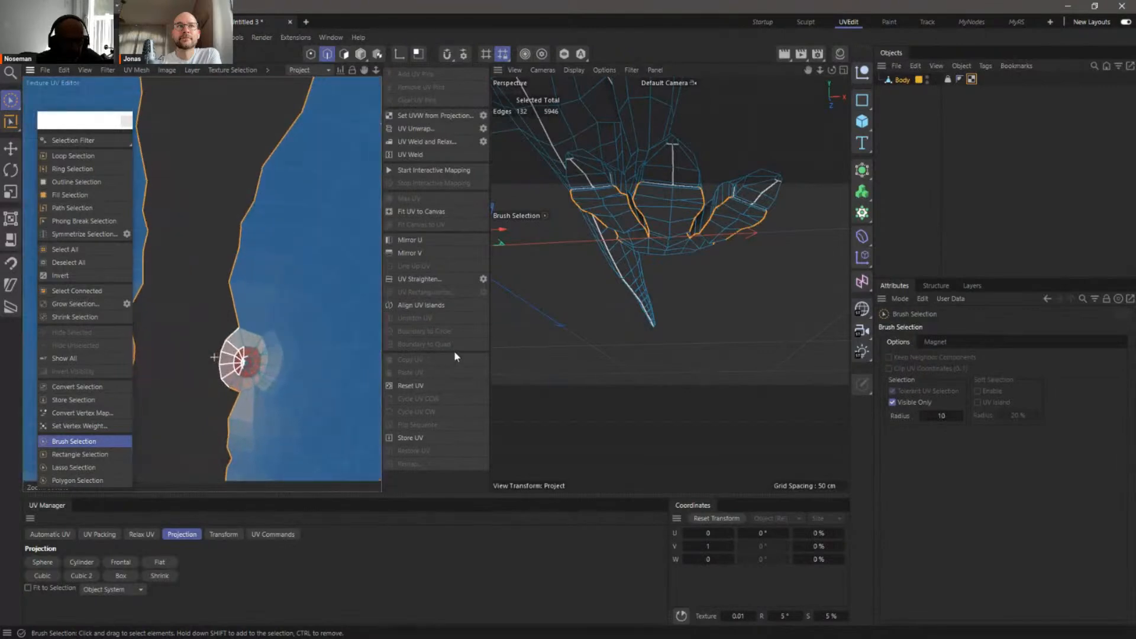
{"action": "left_click", "coordinate": [346, 55]}
{"action": "left_click", "coordinate": [252, 362]}
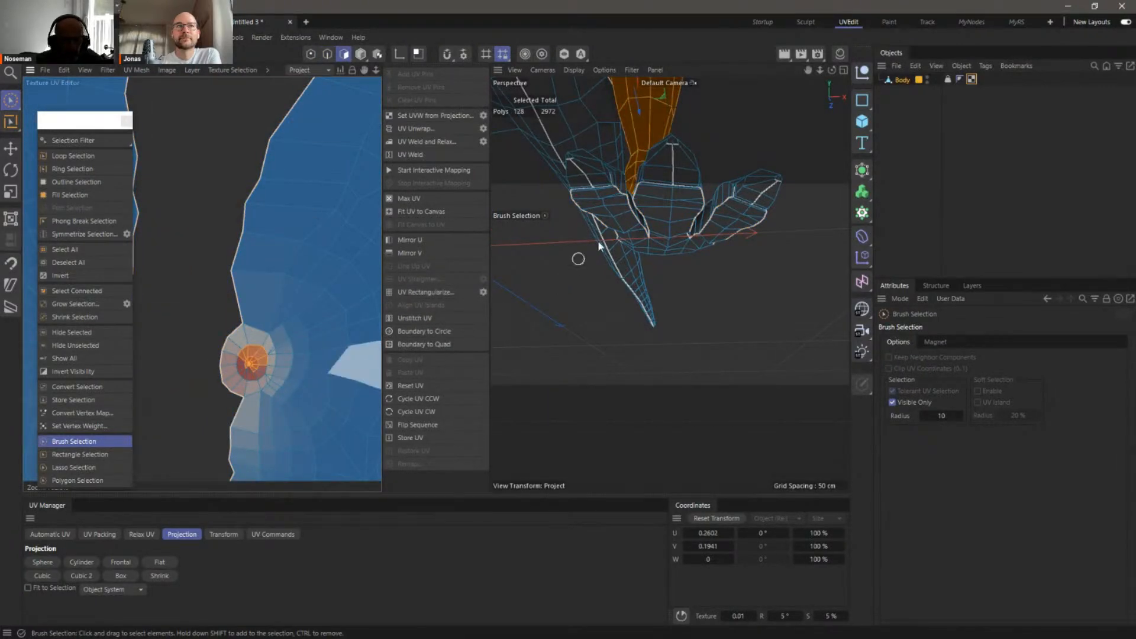
{"action": "scroll", "coordinate": [591, 243], "scroll_direction": "down", "scroll_amount": 4}
{"action": "left_click_drag", "start_coordinate": [608, 215], "coordinate": [656, 328], "text": "alt"}
{"action": "scroll", "coordinate": [258, 366], "scroll_direction": "up", "scroll_amount": 2}
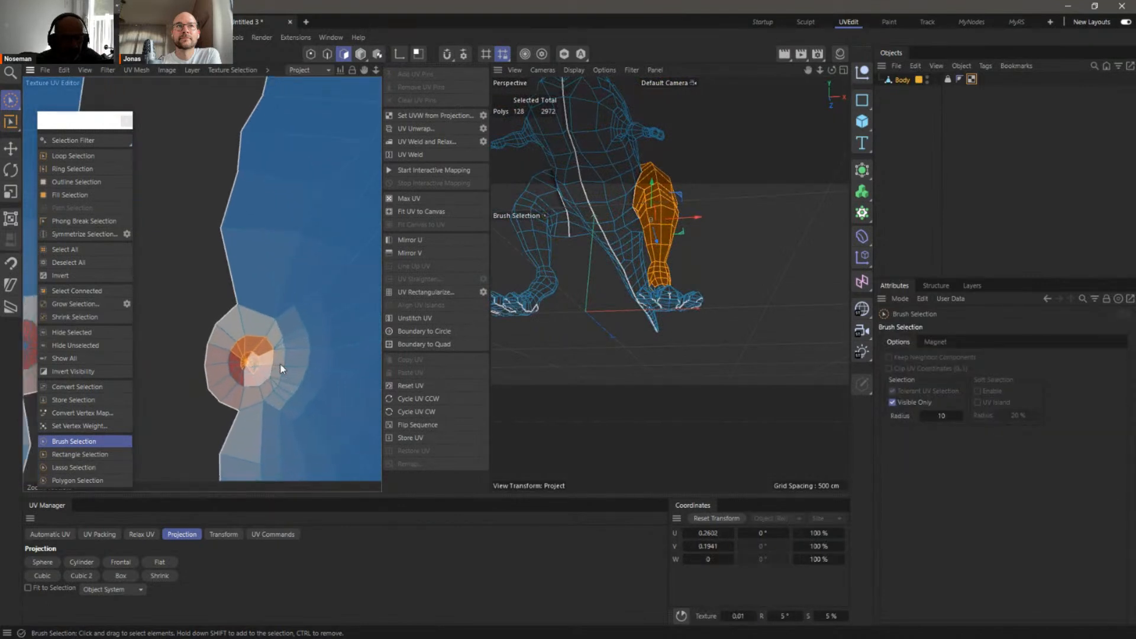
{"action": "mouse_move", "coordinate": [257, 348]}
{"action": "left_mouse_down"}
{"action": "mouse_move", "coordinate": [258, 367]}
{"action": "mouse_move", "coordinate": [217, 355]}
{"action": "left_mouse_up"}
{"action": "left_click_drag", "start_coordinate": [704, 192], "coordinate": [867, 207], "text": "alt"}
{"action": "right_click_drag", "start_coordinate": [682, 262], "coordinate": [731, 250], "text": "alt"}
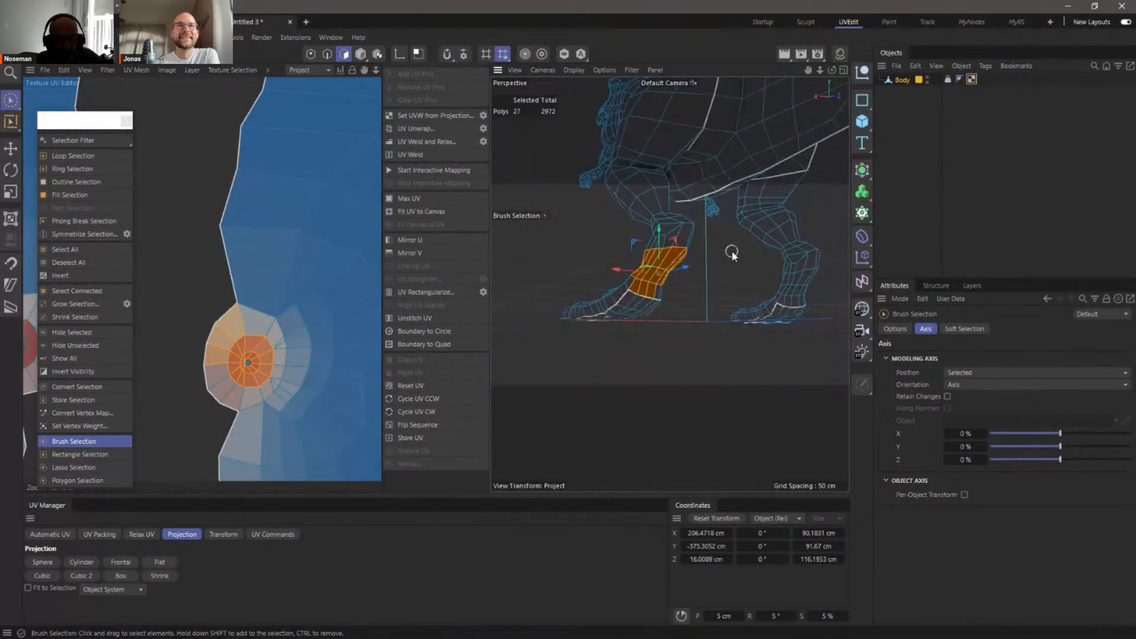
{"action": "left_click", "coordinate": [659, 347]}
Select the edge path from the ankle seam up the back of the lower leg
{"action": "right_click_drag", "start_coordinate": [659, 269], "coordinate": [642, 274], "text": "alt"}
{"action": "mouse_move", "coordinate": [657, 249]}
{"action": "left_mouse_down", "text": "alt"}
{"action": "mouse_move", "coordinate": [741, 268]}
{"action": "mouse_move", "coordinate": [739, 241]}
{"action": "left_mouse_up", "text": "alt"}
{"action": "left_click_drag", "start_coordinate": [681, 272], "coordinate": [666, 291], "text": "alt"}
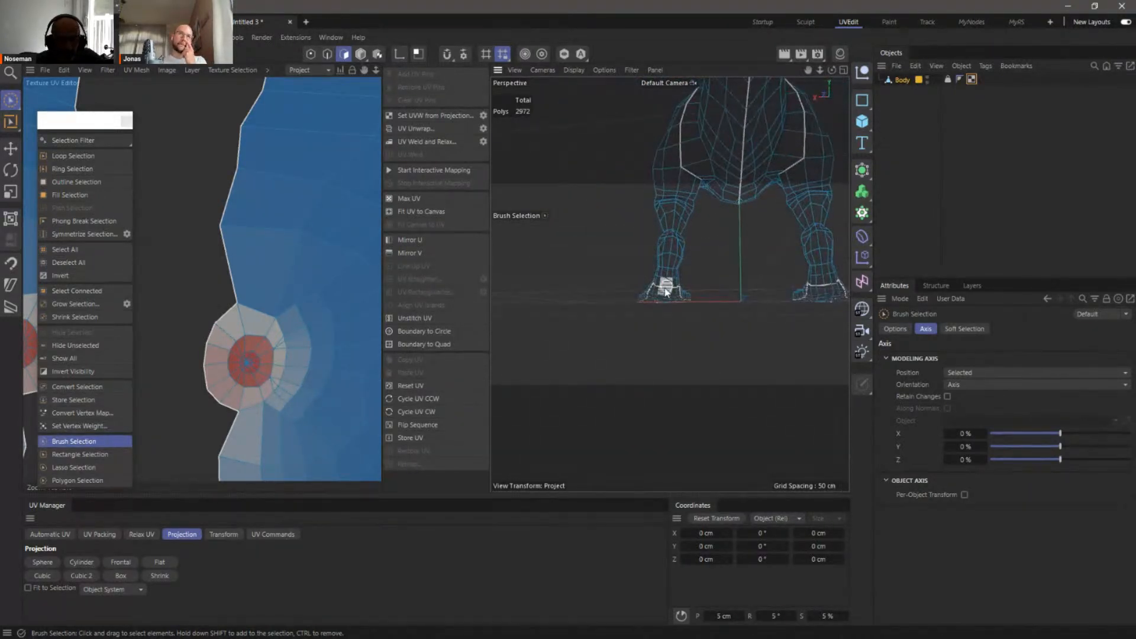
{"action": "key", "text": "e"}
{"action": "scroll", "coordinate": [659, 274], "scroll_direction": "up", "scroll_amount": 4}
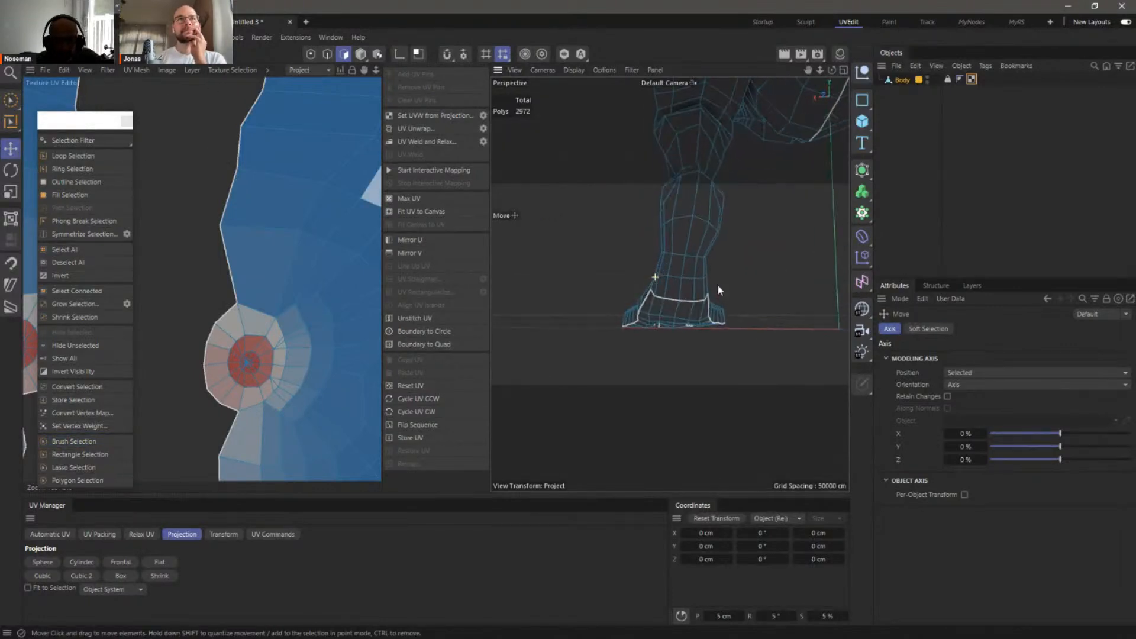
{"action": "left_click", "coordinate": [327, 54]}
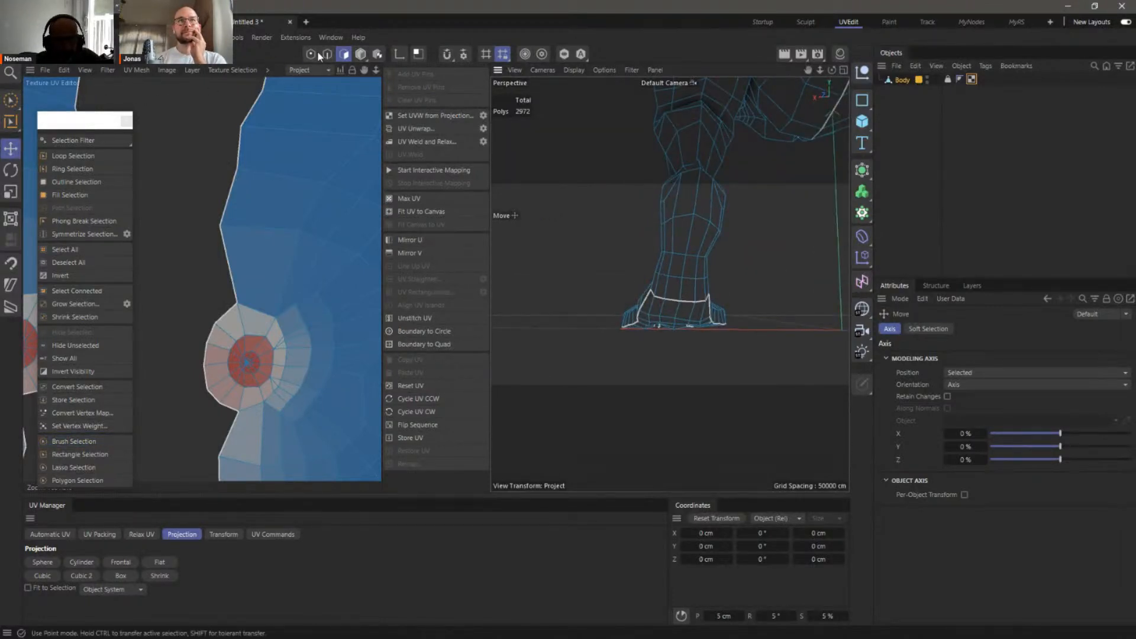
{"action": "left_click", "coordinate": [680, 290]}
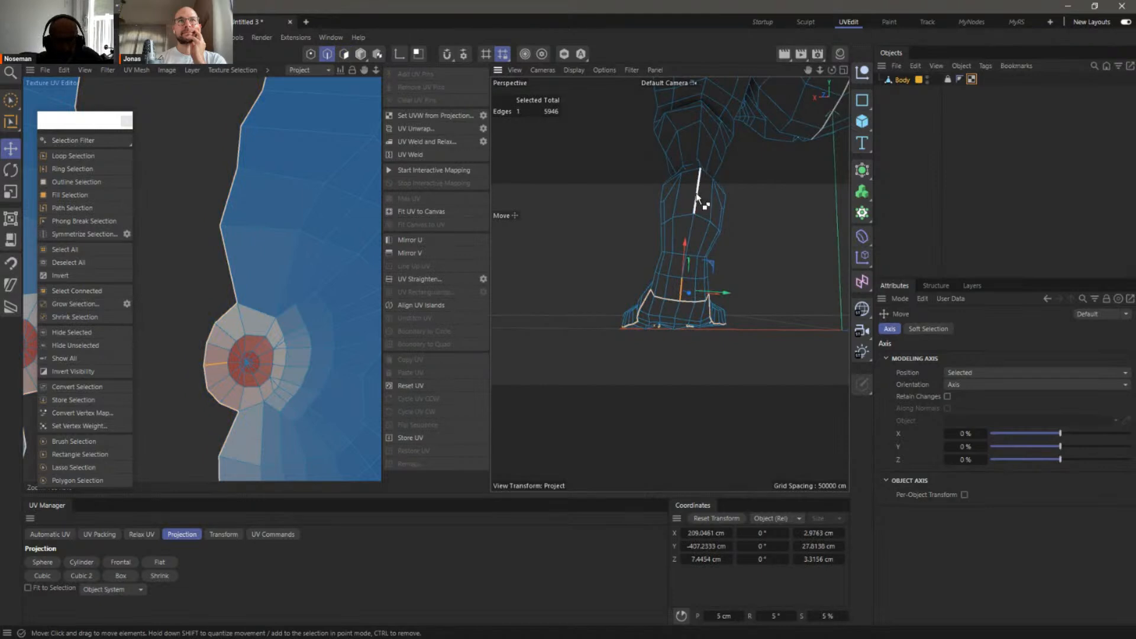
{"action": "left_click", "coordinate": [698, 200], "text": "ctrl+shift"}
{"action": "left_click_drag", "start_coordinate": [730, 222], "coordinate": [699, 342], "text": "alt"}
{"action": "left_click", "coordinate": [680, 276], "text": "ctrl+shift"}
Extend the edge path up the back of the leg to the thigh seam and unwrap the UVs
{"action": "left_click_drag", "start_coordinate": [705, 239], "coordinate": [703, 150], "text": "alt"}
{"action": "left_click", "coordinate": [698, 147], "text": "ctrl+shift"}
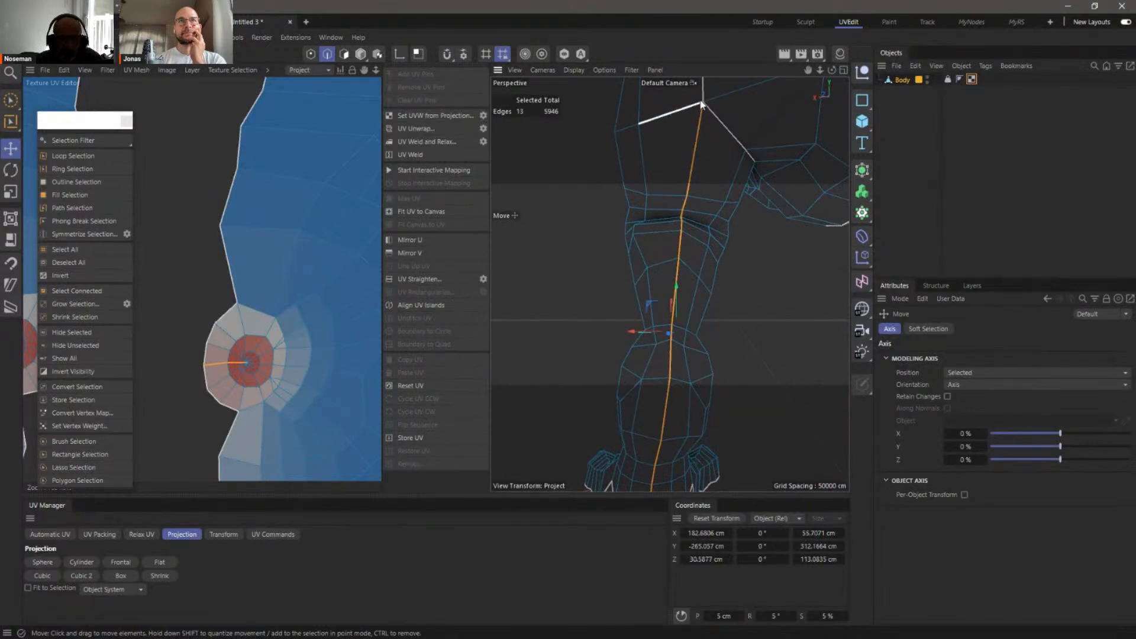
{"action": "left_click_drag", "start_coordinate": [701, 105], "coordinate": [631, 205], "text": "alt"}
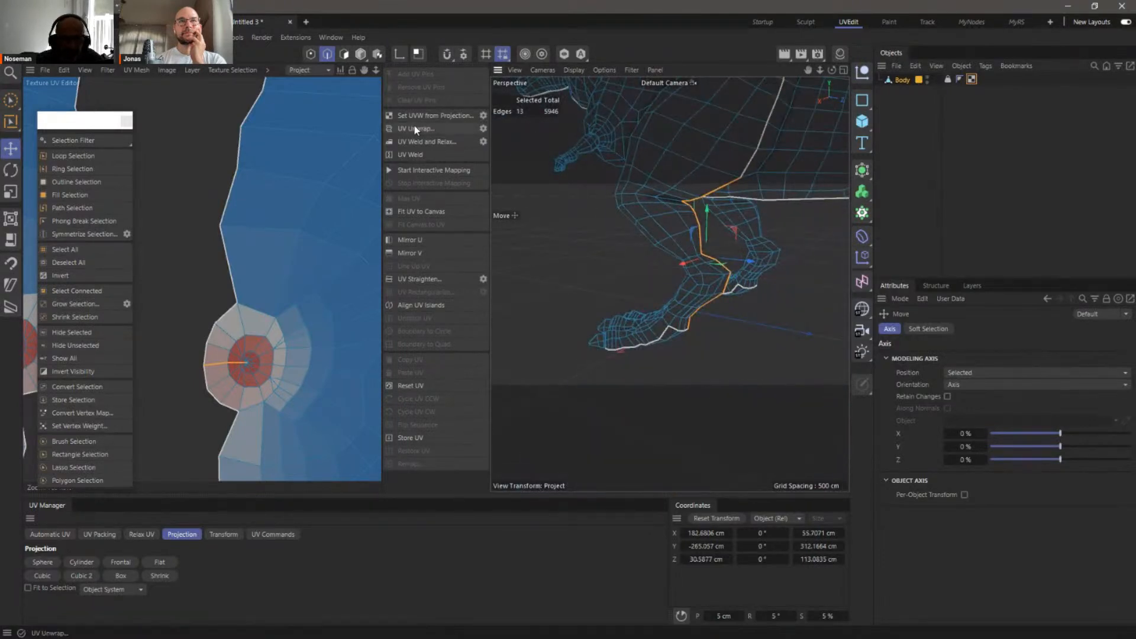
{"action": "left_click", "coordinate": [416, 129]}
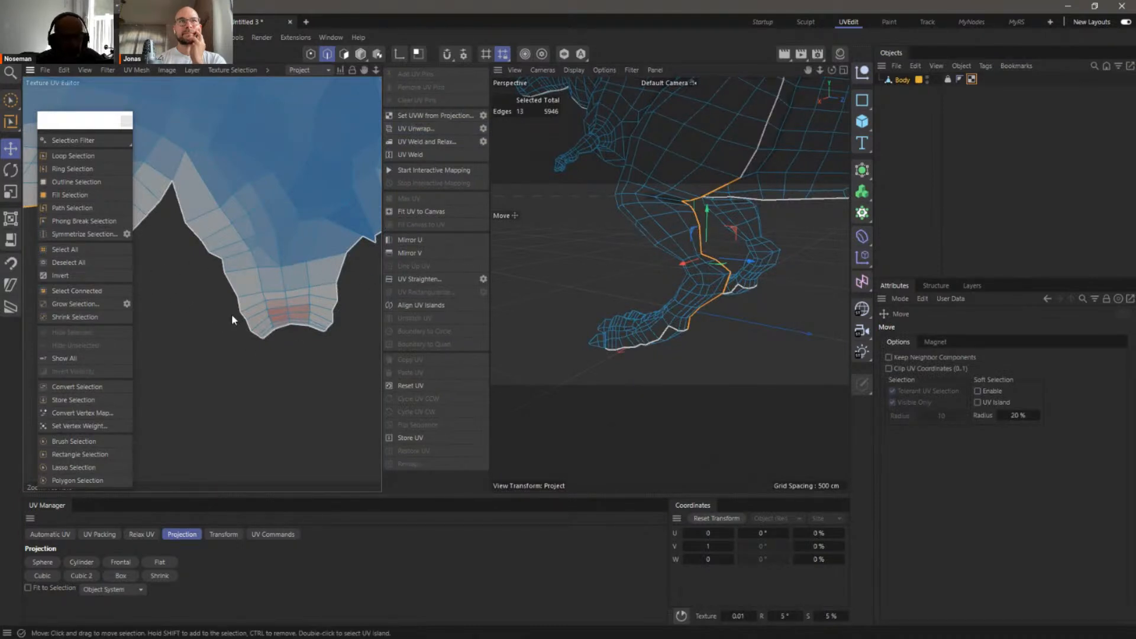
Symmetrize the back-of-leg seam selection to the other leg and unwrap the UVs
{"action": "left_click", "coordinate": [74, 232]}
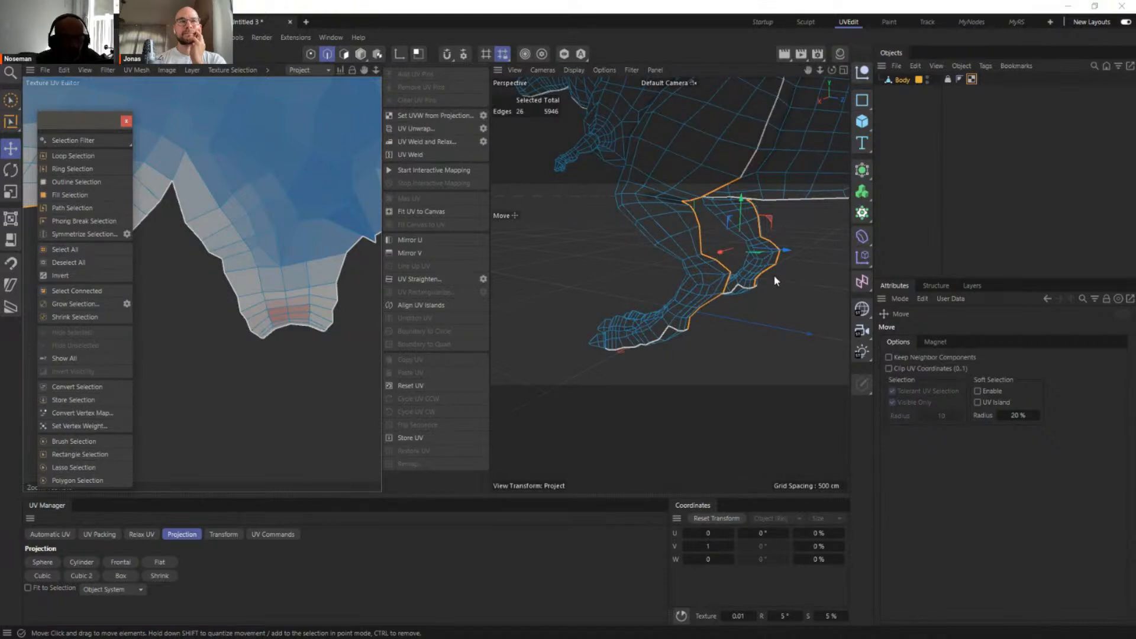
{"action": "left_click", "coordinate": [415, 129]}
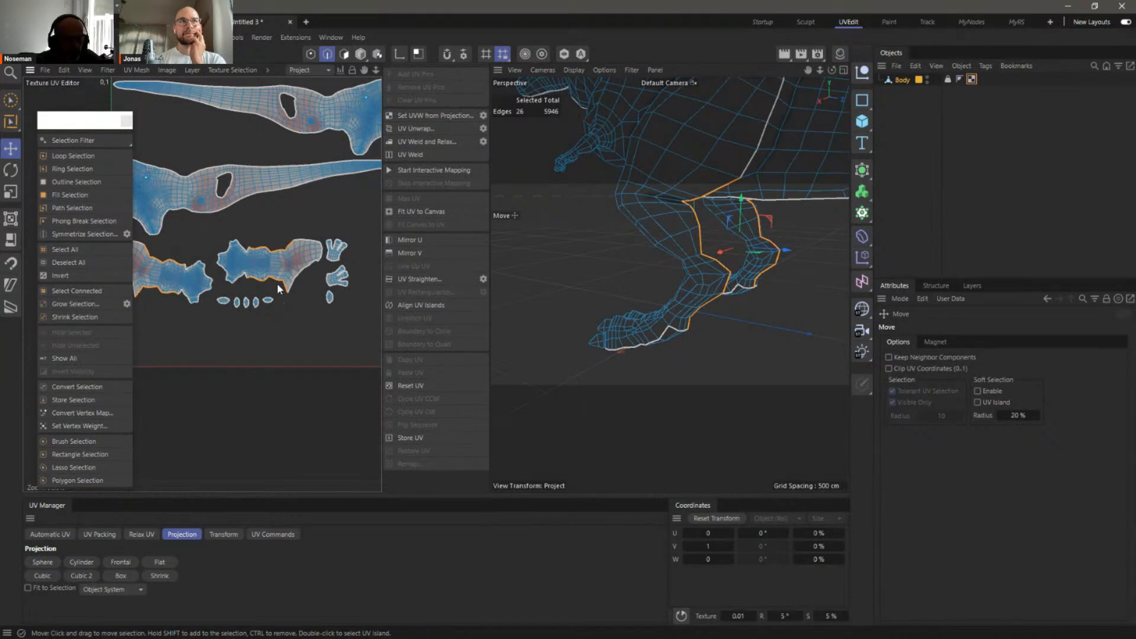
Examine the distortion colours across the newly unwrapped leg and foot islands in the UV editor
{"action": "scroll", "coordinate": [327, 266], "scroll_direction": "up", "scroll_amount": 2}
{"action": "scroll", "coordinate": [328, 266], "scroll_direction": "up", "scroll_amount": 6}
{"action": "middle_click_drag", "start_coordinate": [328, 277], "coordinate": [292, 246], "text": "alt"}
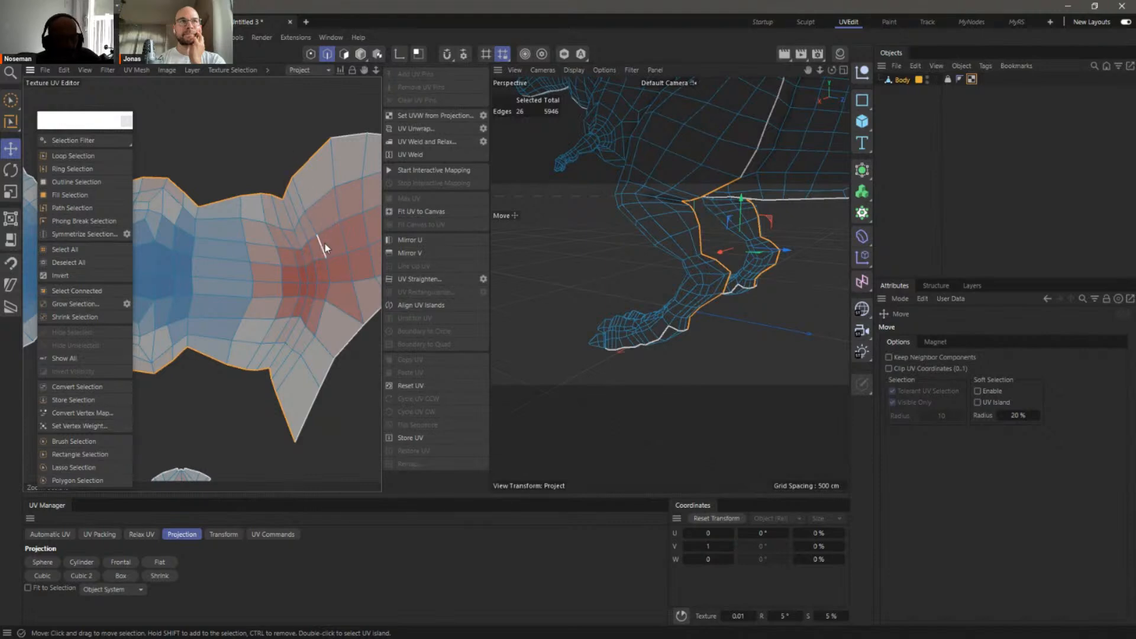
{"action": "scroll", "coordinate": [271, 255], "scroll_direction": "down", "scroll_amount": 5}
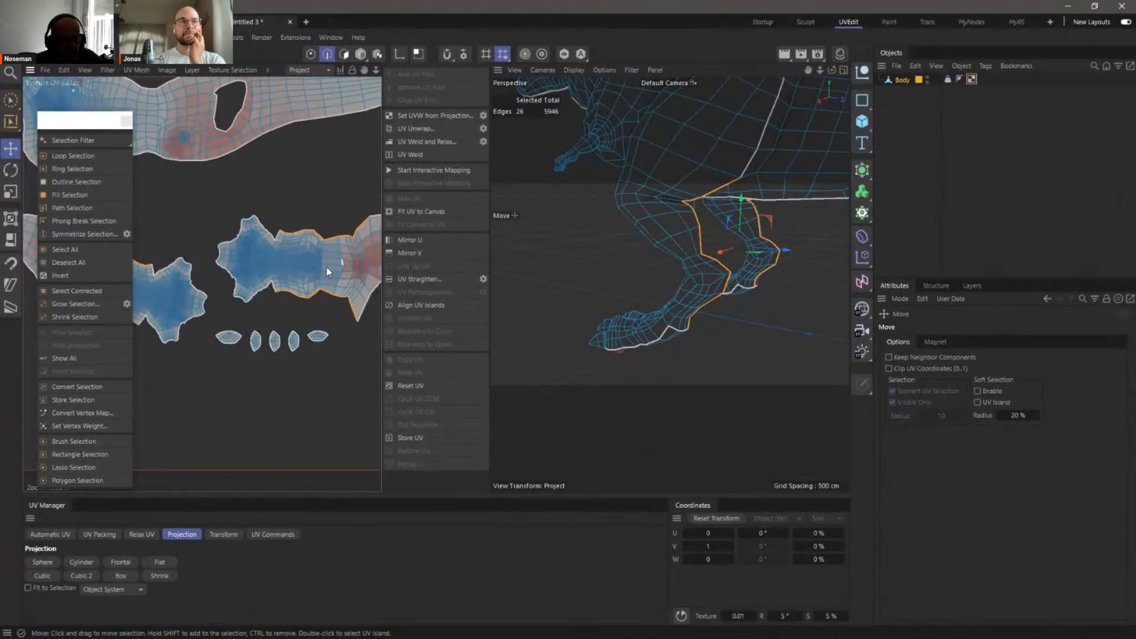
{"action": "middle_click_drag", "start_coordinate": [321, 273], "coordinate": [283, 260], "text": "alt"}
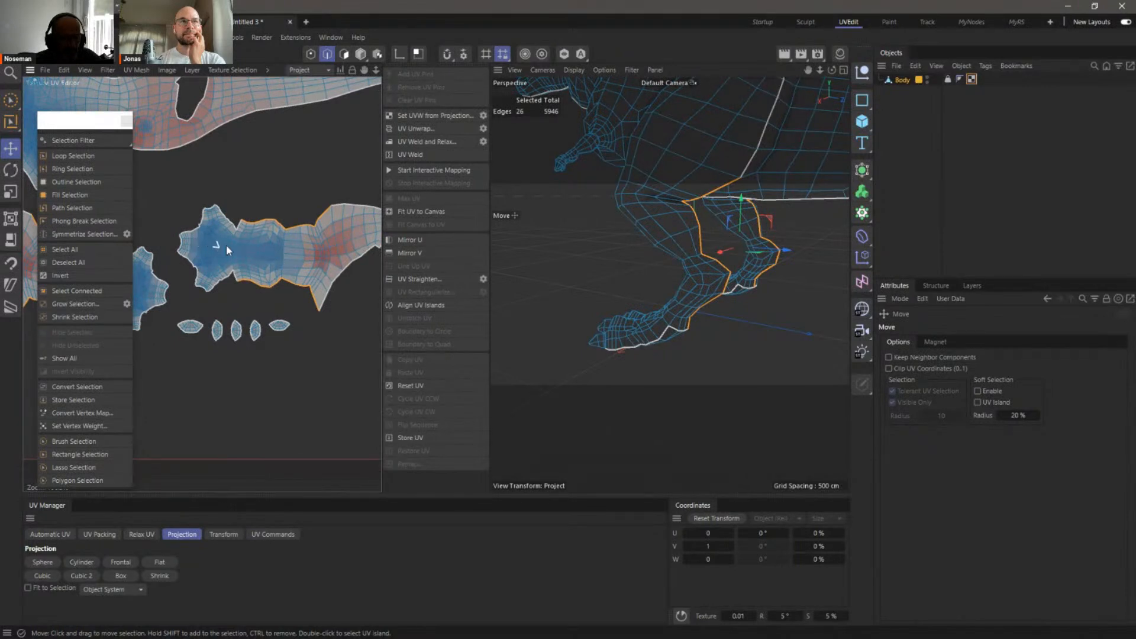
{"action": "middle_click_drag", "start_coordinate": [350, 240], "coordinate": [329, 246], "text": "alt"}
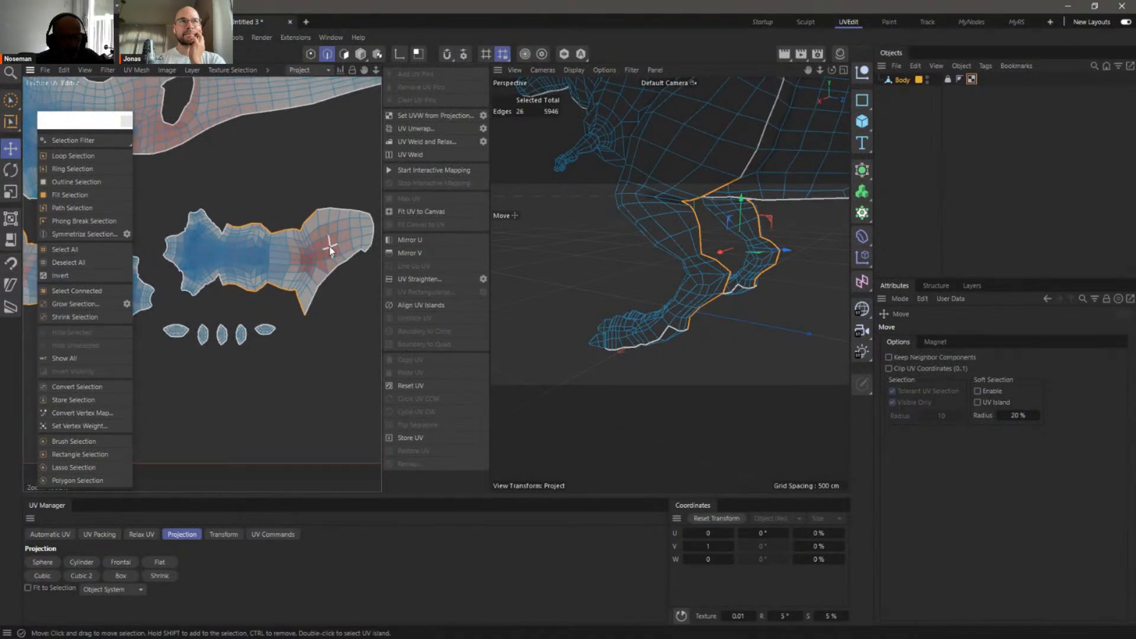
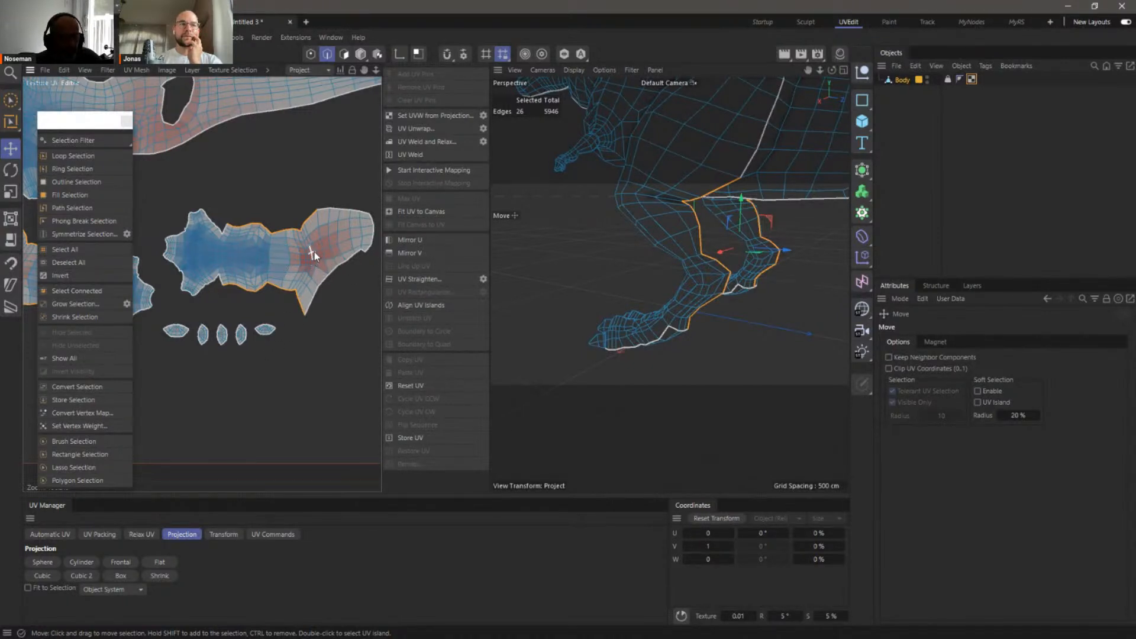
{"action": "scroll", "coordinate": [298, 261], "scroll_direction": "down", "scroll_amount": 5}
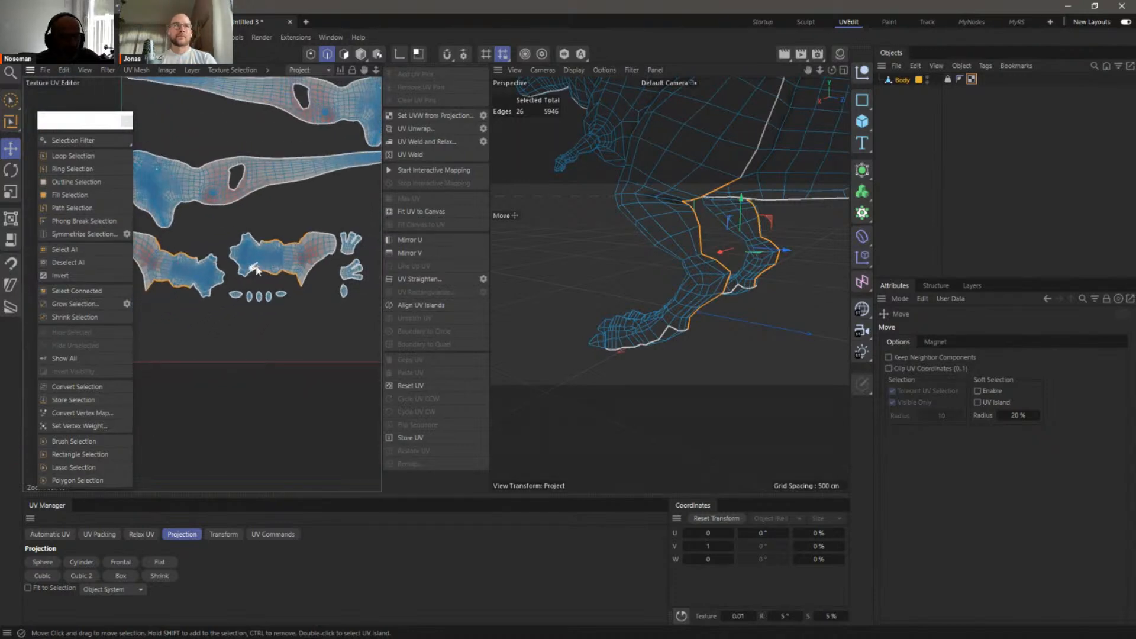
{"action": "middle_click_drag", "start_coordinate": [308, 316], "coordinate": [302, 322], "text": "alt"}
Set the 3D view's shading to Gouraud Shading (Lines) so the UV distortion colours show on the model
{"action": "left_click_drag", "start_coordinate": [669, 284], "coordinate": [699, 261], "text": "alt"}
{"action": "left_click_drag", "start_coordinate": [755, 343], "coordinate": [554, 62], "text": "alt"}
{"action": "left_click", "coordinate": [542, 70]}
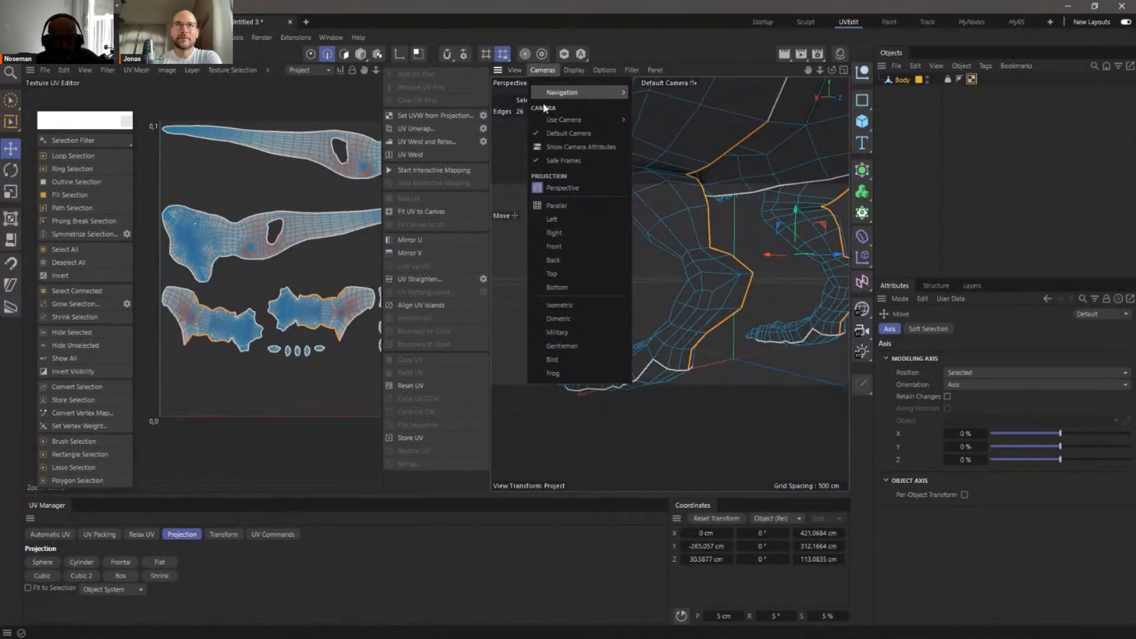
{"action": "mouse_move", "coordinate": [574, 70]}
{"action": "left_click", "coordinate": [592, 119]}
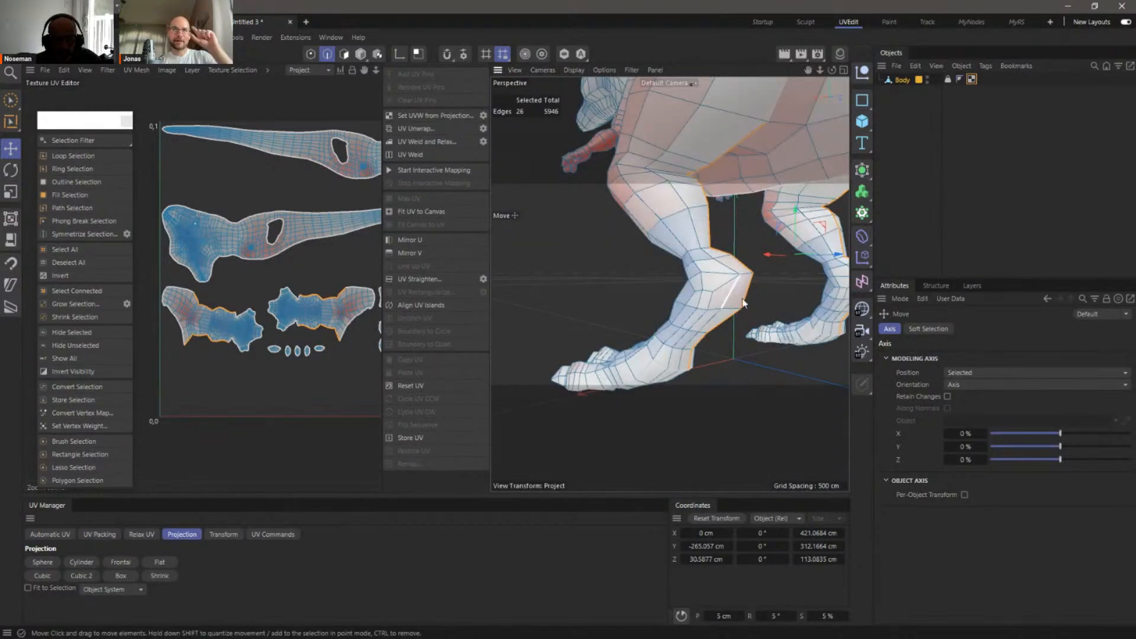
Inspect the UV distortion on the model's thighs, lower legs, feet and torso from several sides
{"action": "left_click_drag", "start_coordinate": [766, 297], "coordinate": [755, 271], "text": "alt"}
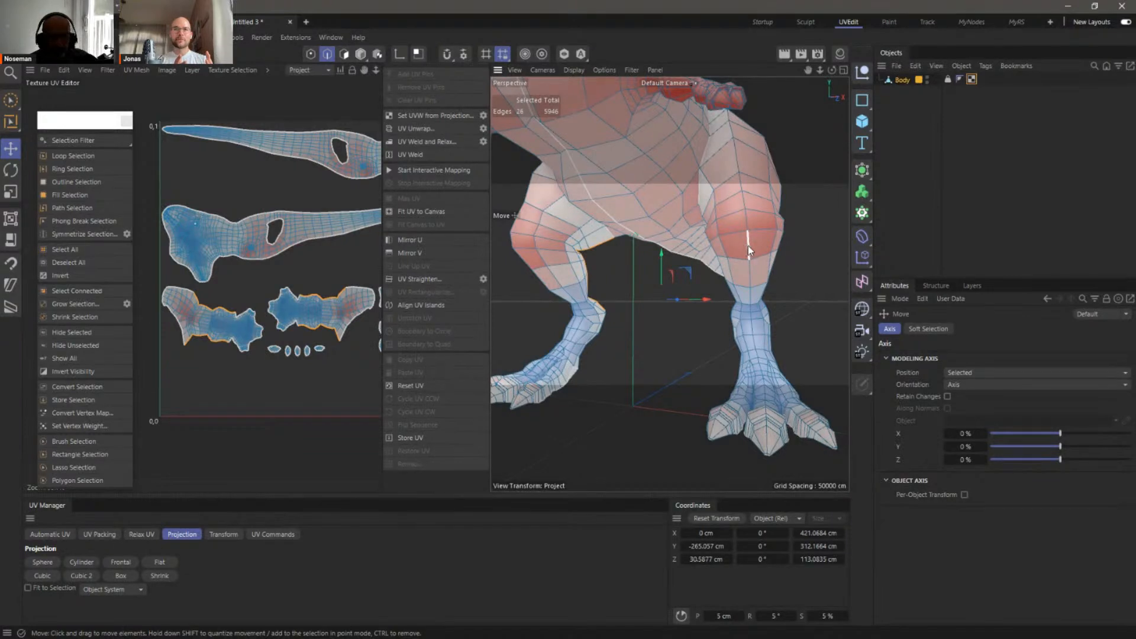
{"action": "left_click_drag", "start_coordinate": [758, 248], "coordinate": [799, 260], "text": "alt"}
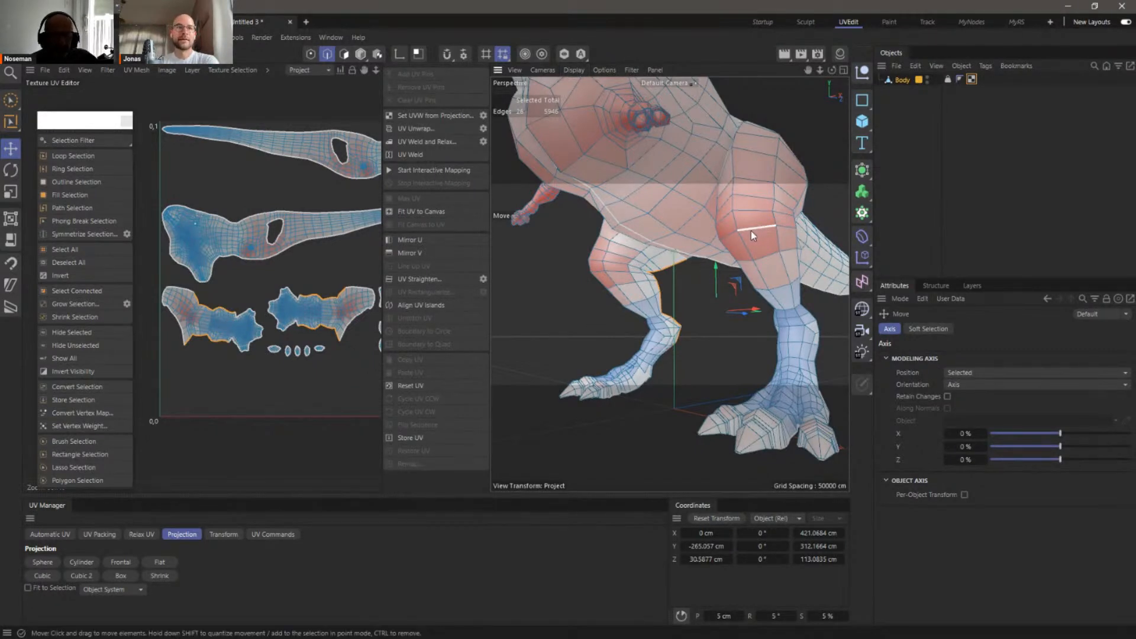
{"action": "left_click", "coordinate": [575, 70]}
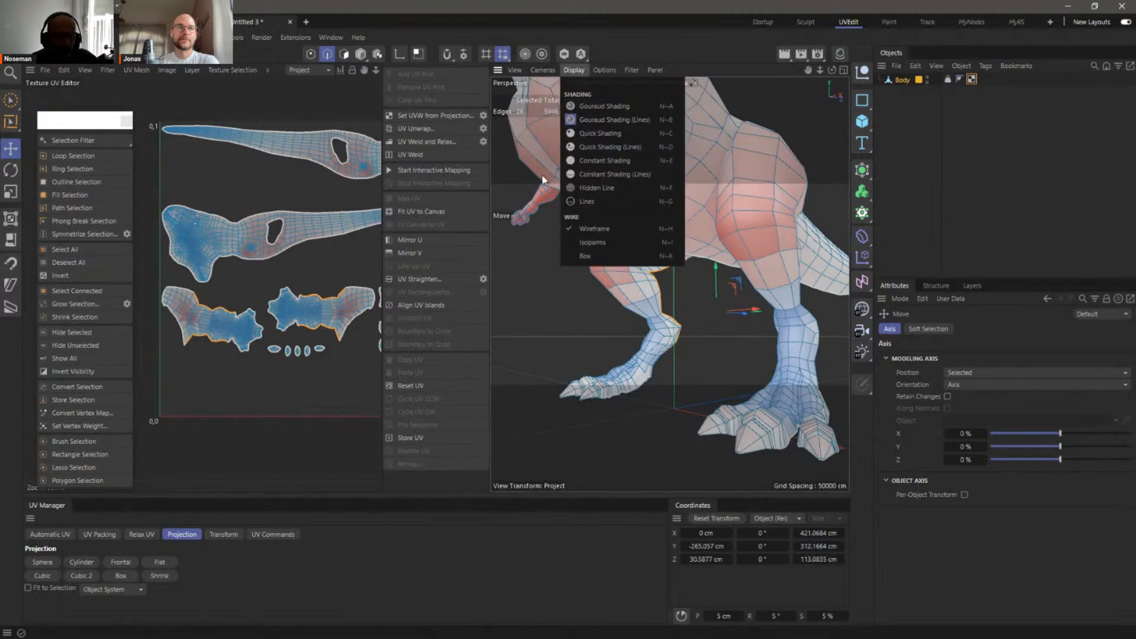
{"action": "left_click", "coordinate": [708, 240]}
{"action": "scroll", "coordinate": [747, 256], "scroll_direction": "down", "scroll_amount": 2}
{"action": "middle_click_drag", "start_coordinate": [662, 261], "coordinate": [639, 310], "text": "alt"}
{"action": "left_click_drag", "start_coordinate": [611, 278], "coordinate": [681, 272], "text": "alt"}
Preview the UV islands in Multi-Color Islands shading, and return the UV shading to Distortion
{"action": "left_click", "coordinate": [84, 70]}
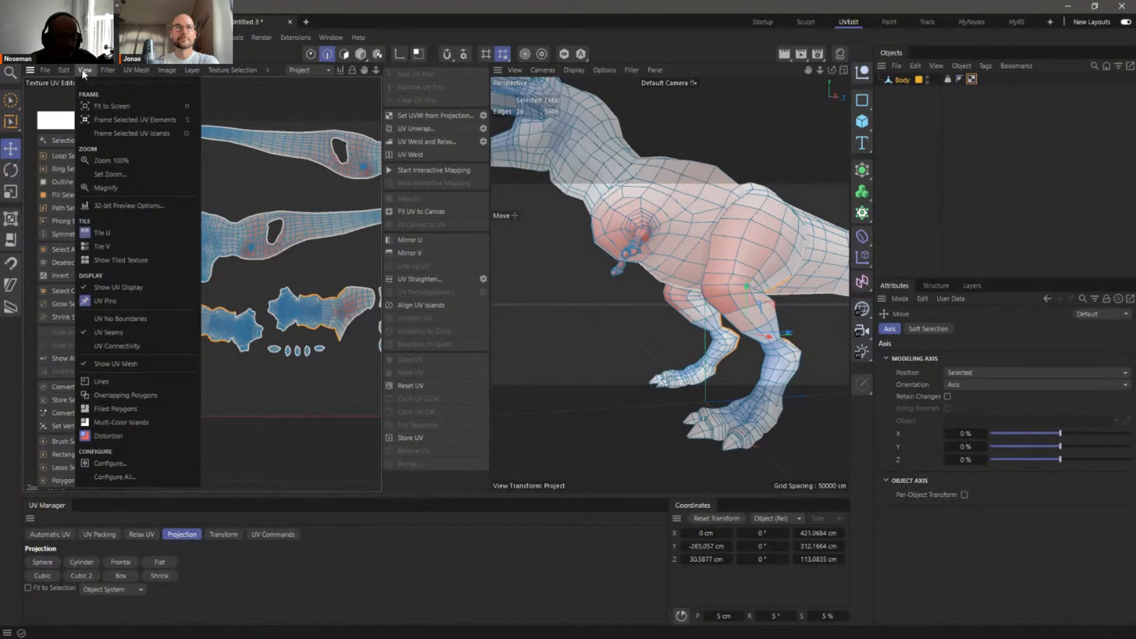
{"action": "left_click", "coordinate": [141, 423]}
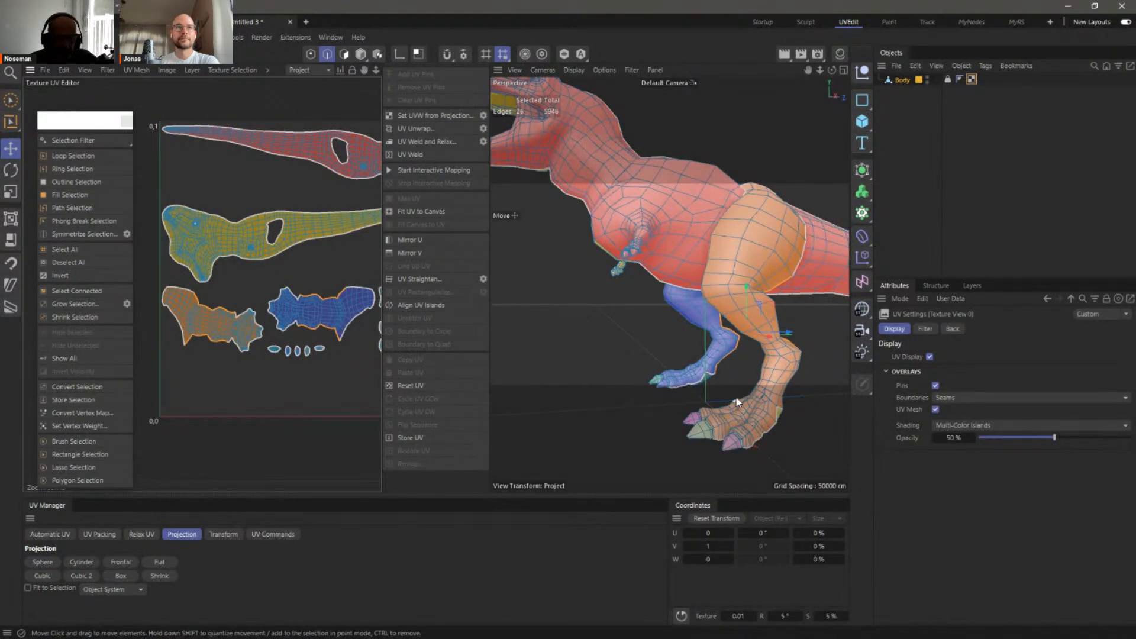
{"action": "left_click", "coordinate": [77, 38]}
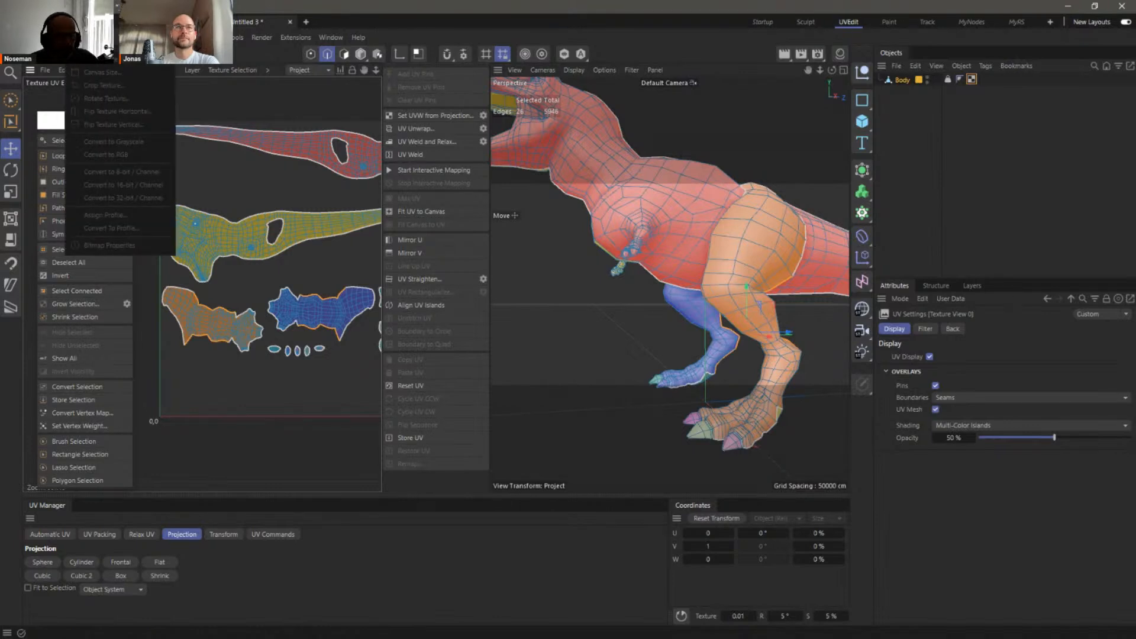
{"action": "mouse_move", "coordinate": [103, 37]}
{"action": "left_click", "coordinate": [313, 331]}
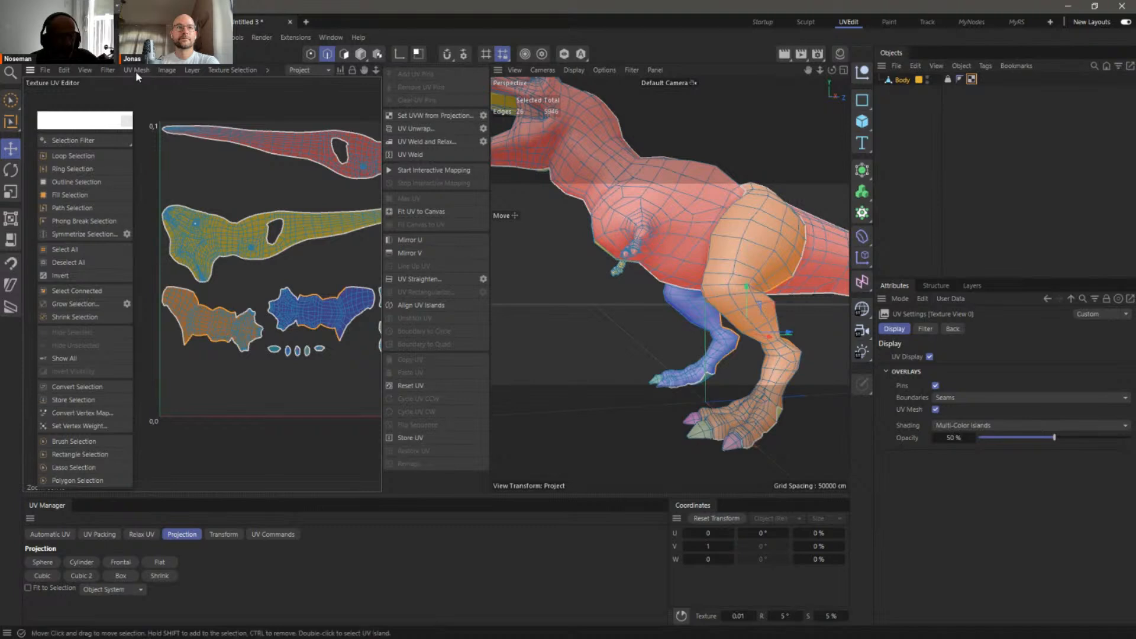
{"action": "left_click", "coordinate": [88, 71]}
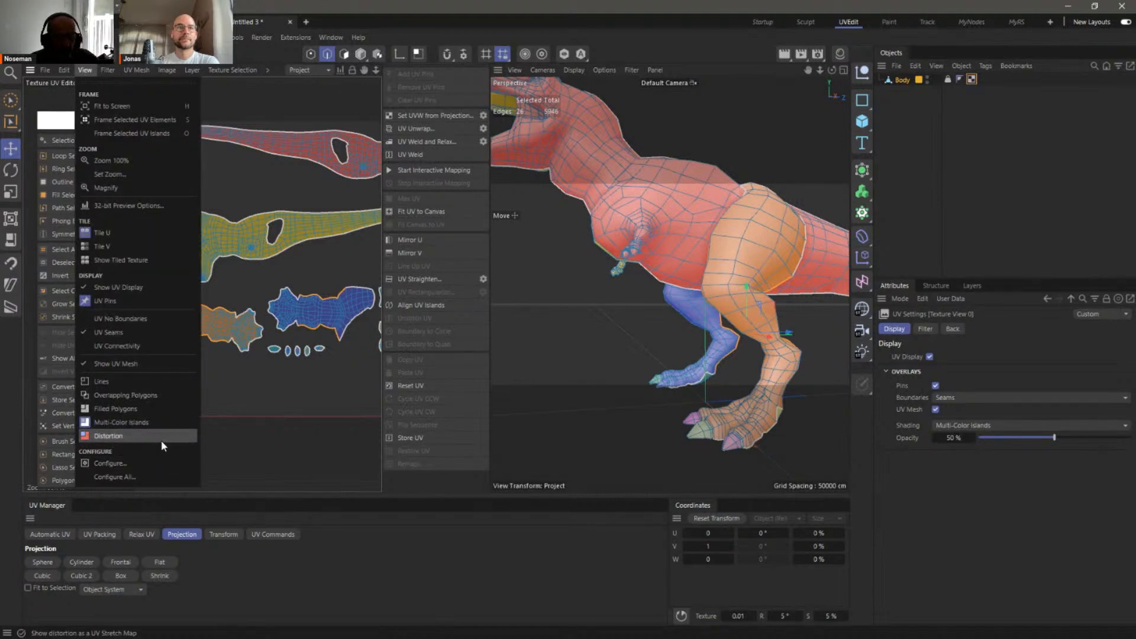
{"action": "left_click", "coordinate": [129, 440]}
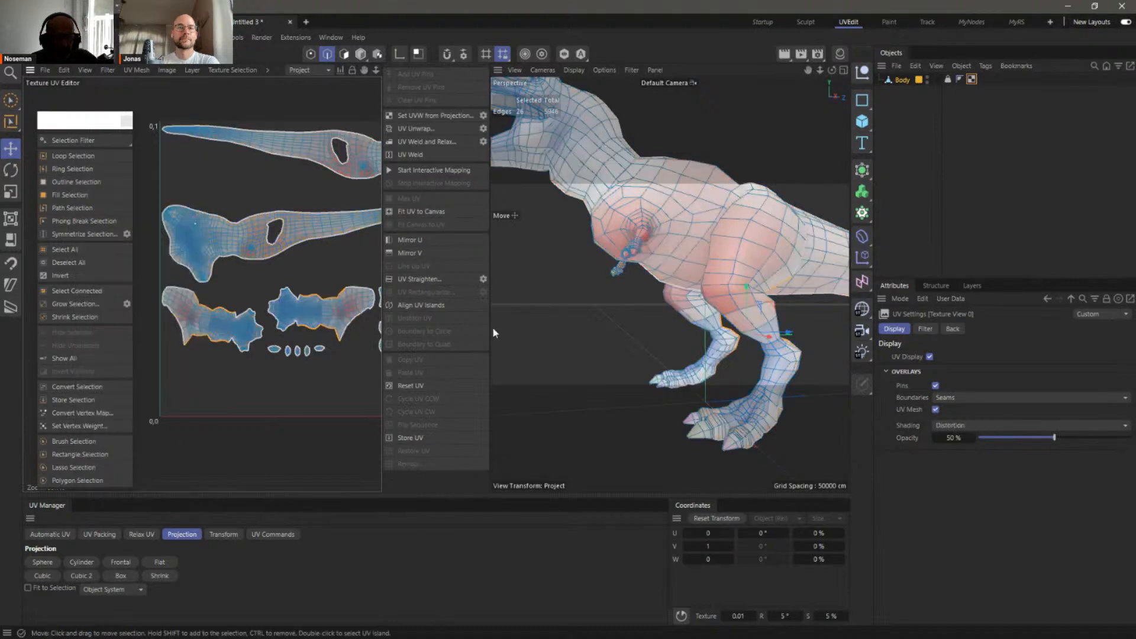
Select the edge loop around the base of the creature's arm, where it meets the chest
{"action": "scroll", "coordinate": [715, 246], "scroll_direction": "down", "scroll_amount": 3}
{"action": "middle_click_drag", "start_coordinate": [715, 246], "coordinate": [708, 293], "text": "alt"}
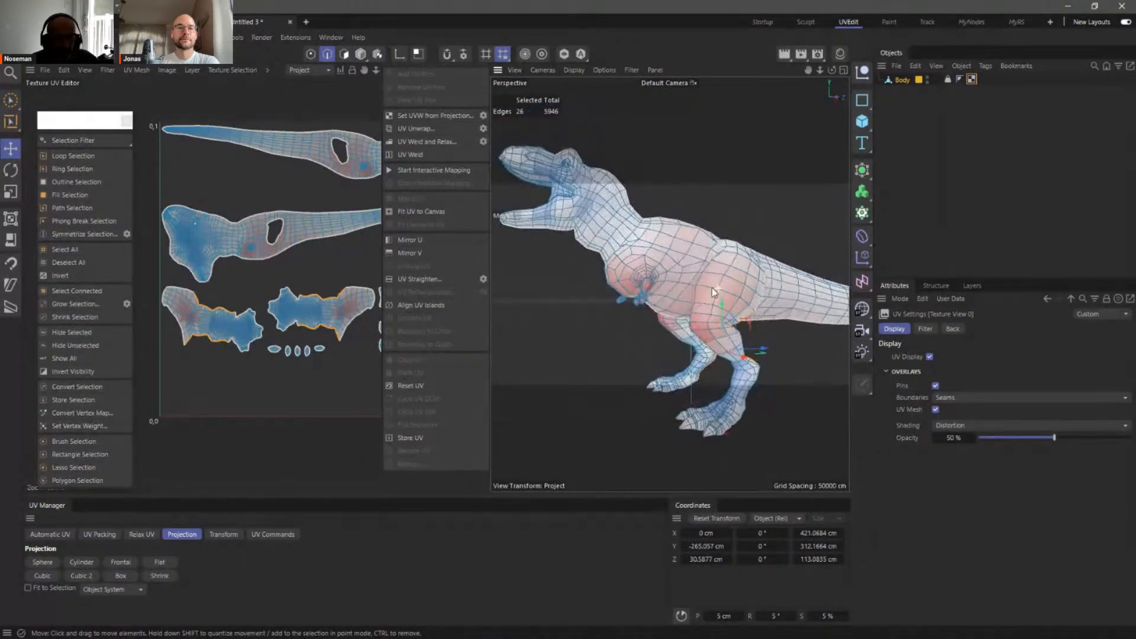
{"action": "scroll", "coordinate": [690, 289], "scroll_direction": "up", "scroll_amount": 5}
{"action": "scroll", "coordinate": [695, 240], "scroll_direction": "up", "scroll_amount": 2}
{"action": "left_click_drag", "start_coordinate": [697, 241], "coordinate": [701, 305], "text": "alt"}
{"action": "key", "text": "e"}
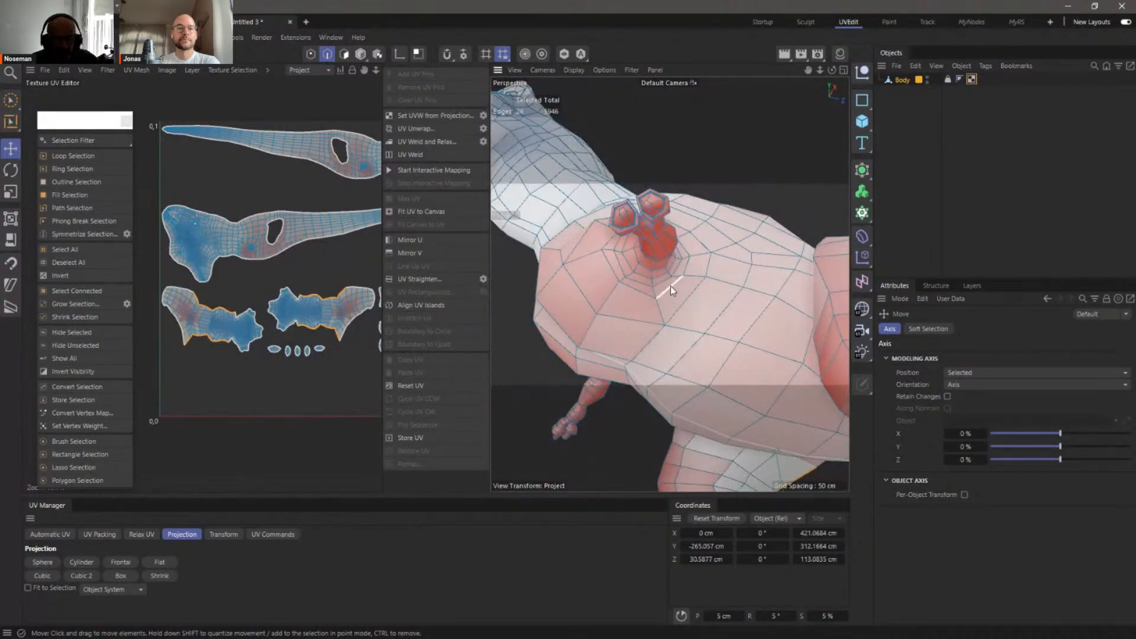
{"action": "right_click_drag", "start_coordinate": [672, 273], "coordinate": [704, 263], "text": "alt"}
{"action": "left_click_drag", "start_coordinate": [704, 264], "coordinate": [694, 207], "text": "alt"}
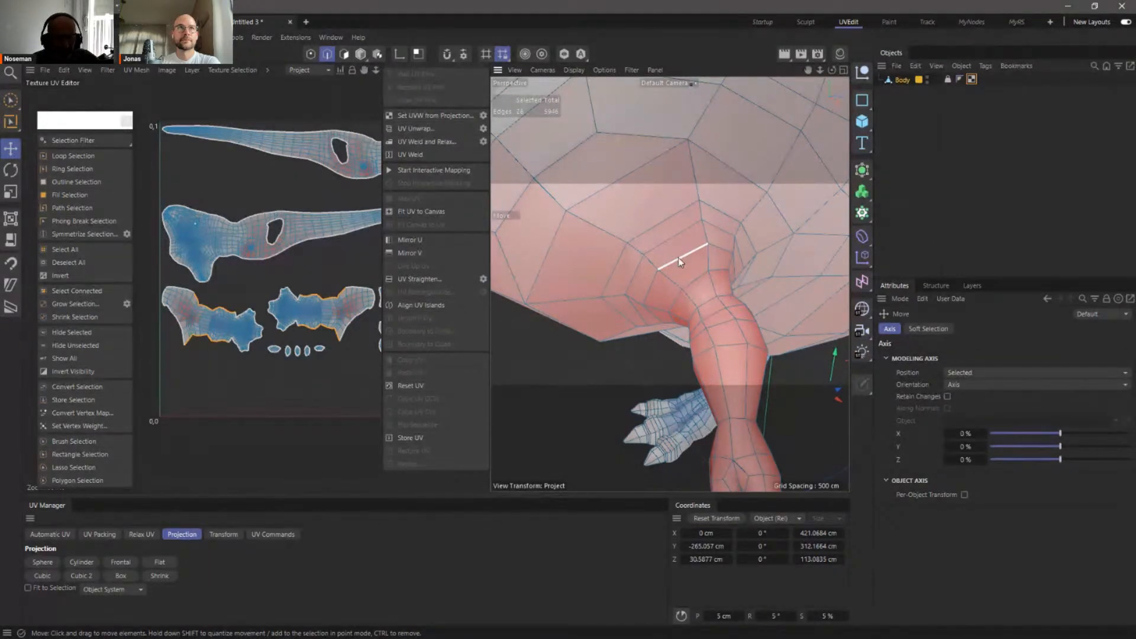
{"action": "double_click", "coordinate": [681, 258]}
{"action": "left_click_drag", "start_coordinate": [679, 258], "coordinate": [676, 221], "text": "alt"}
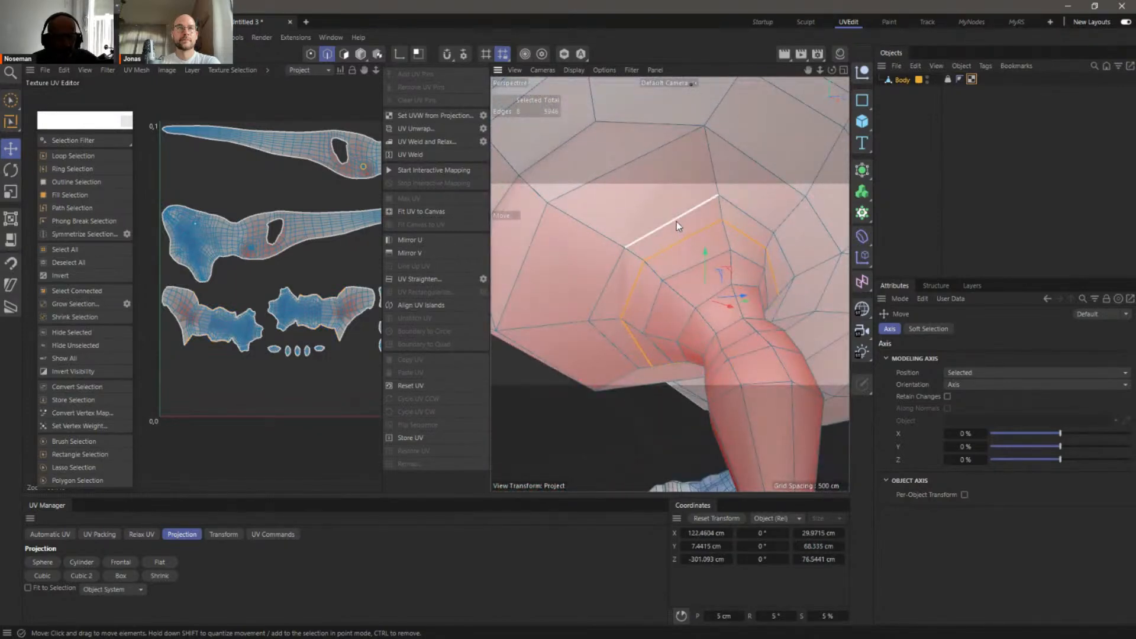
Symmetrize the arm-base loop selection to the other arm and unwrap the UVs
{"action": "scroll", "coordinate": [754, 282], "scroll_direction": "down", "scroll_amount": 6}
{"action": "left_click_drag", "start_coordinate": [753, 281], "coordinate": [714, 350], "text": "alt"}
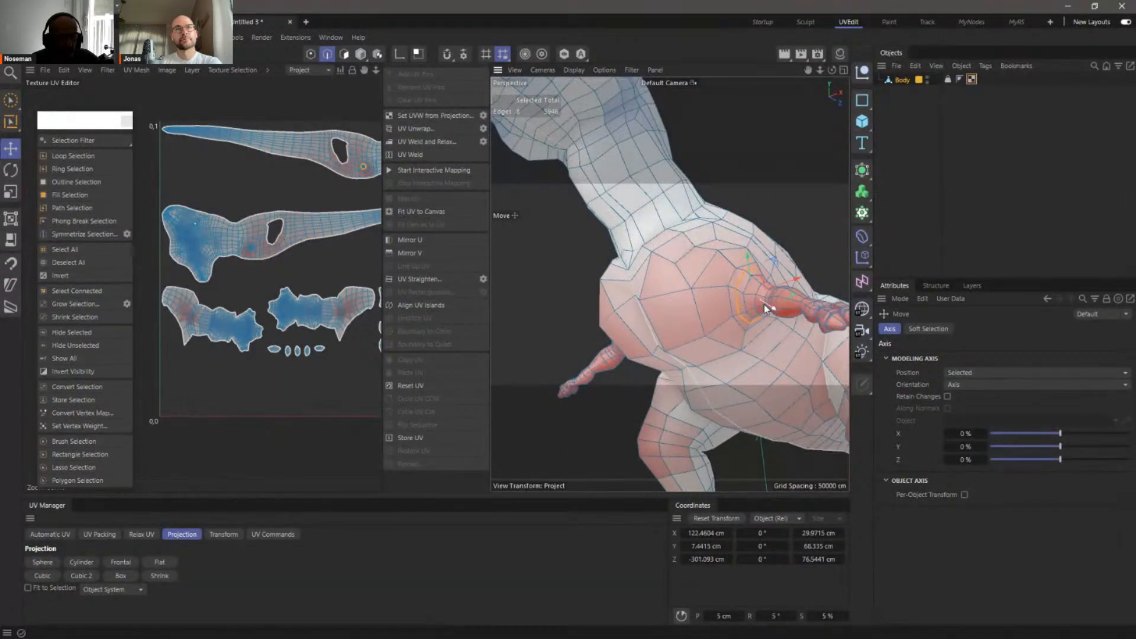
{"action": "scroll", "coordinate": [698, 269], "scroll_direction": "up", "scroll_amount": 6}
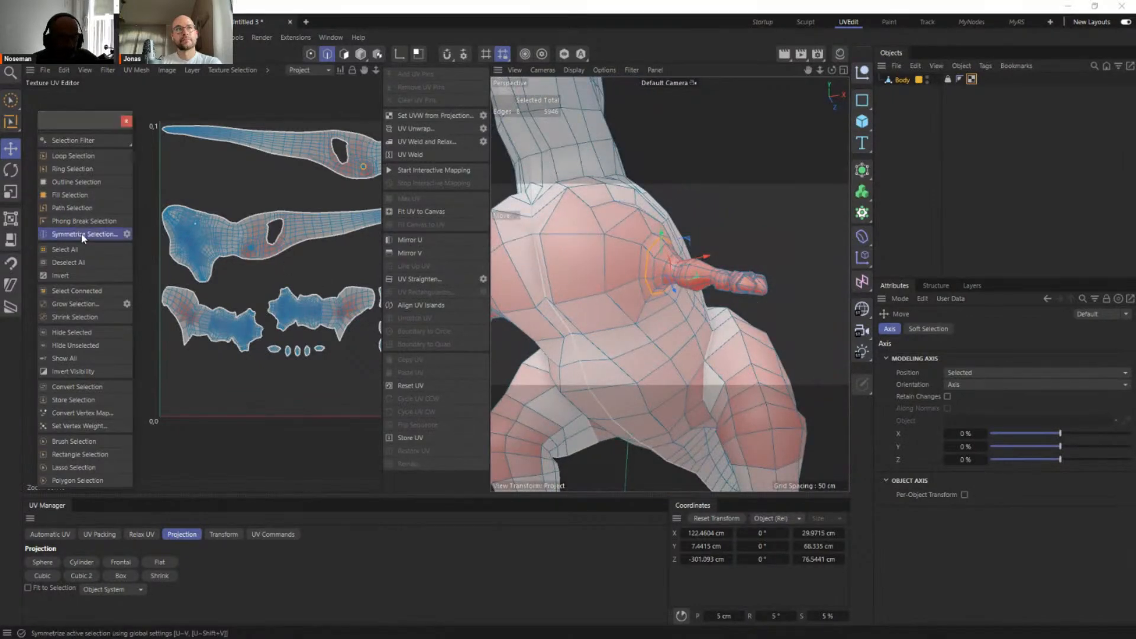
{"action": "left_click", "coordinate": [427, 128]}
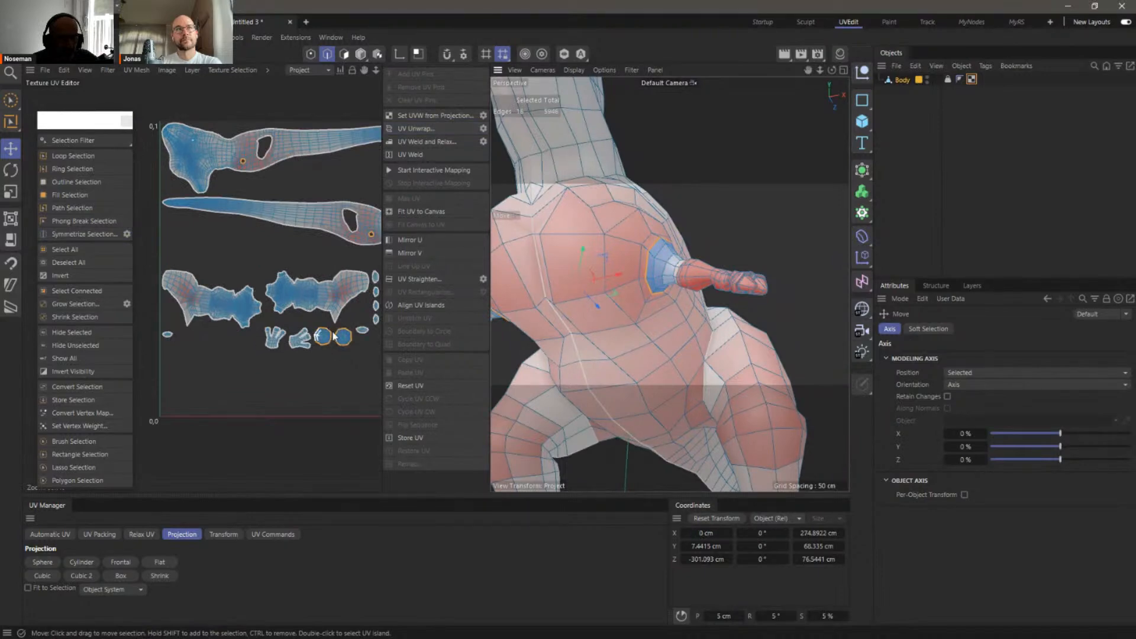
Set the UV shading to Multi-Color Islands to distinguish the separated arm islands on the model
{"action": "left_click_drag", "start_coordinate": [681, 284], "coordinate": [798, 240], "text": "alt"}
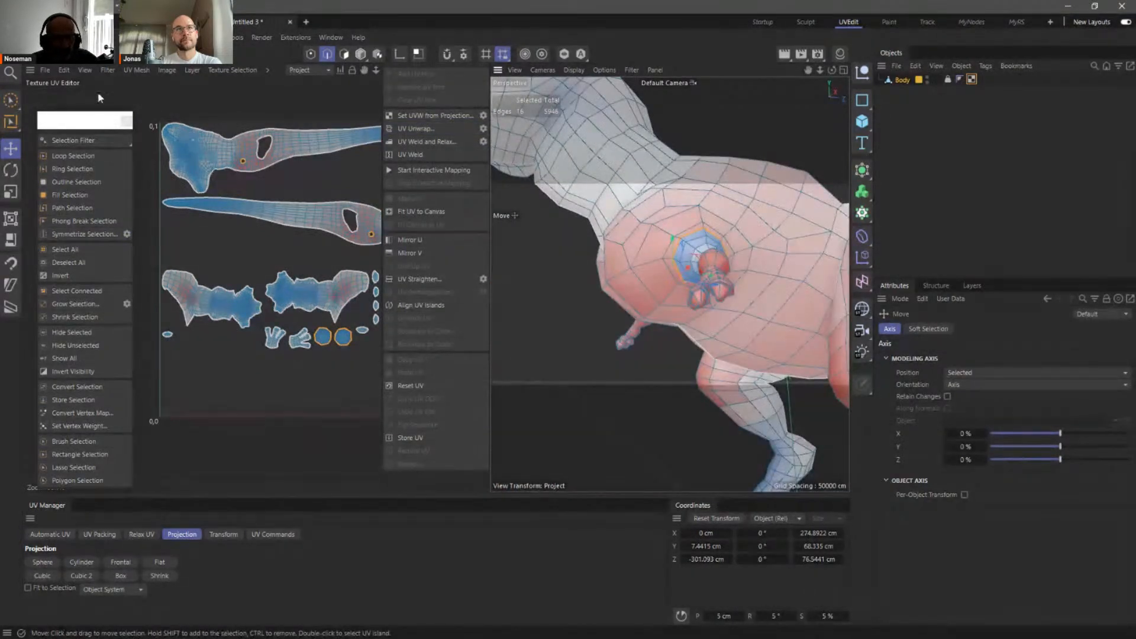
{"action": "left_click", "coordinate": [64, 70]}
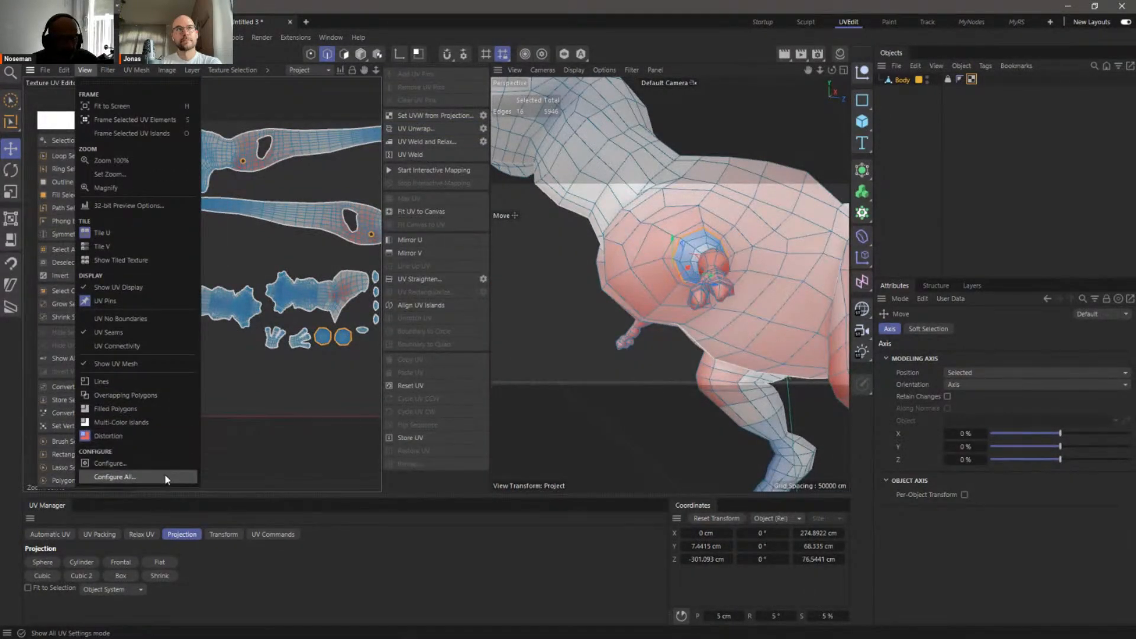
{"action": "left_click", "coordinate": [145, 424]}
{"action": "mouse_move", "coordinate": [768, 275]}
{"action": "left_mouse_down", "text": "alt"}
{"action": "mouse_move", "coordinate": [655, 290]}
{"action": "mouse_move", "coordinate": [559, 272]}
{"action": "mouse_move", "coordinate": [626, 249]}
{"action": "mouse_move", "coordinate": [797, 253]}
{"action": "mouse_move", "coordinate": [670, 284]}
{"action": "mouse_move", "coordinate": [626, 336]}
{"action": "mouse_move", "coordinate": [766, 253]}
{"action": "left_mouse_up", "text": "alt"}
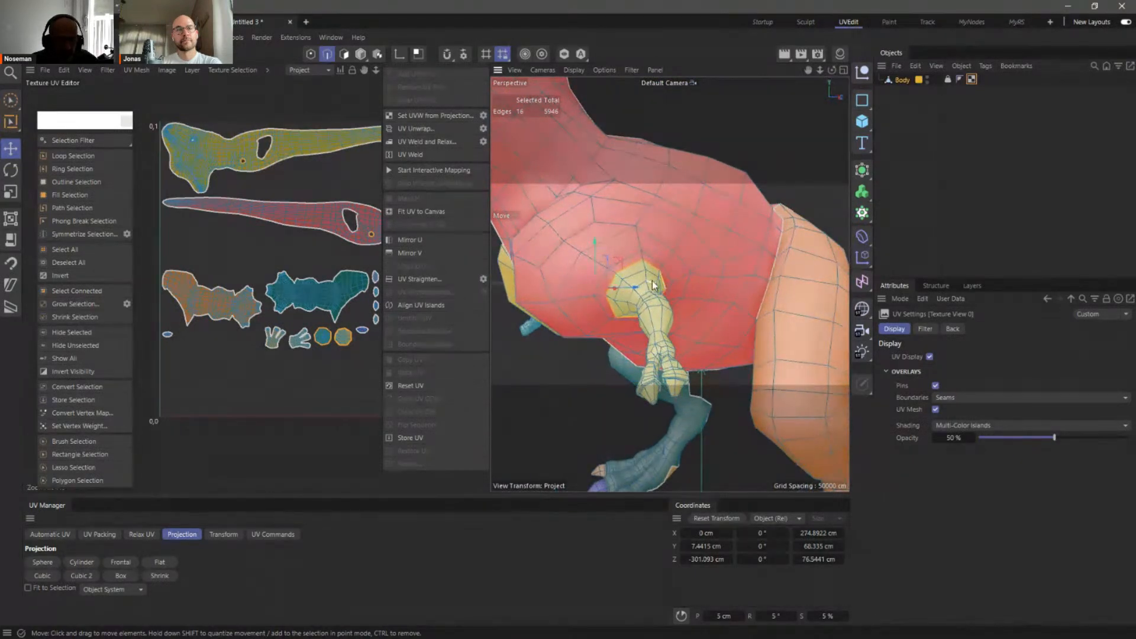
Start the Loop Selection tool with Stop at Selections enabled, facing the creature's arm
{"action": "left_click_drag", "start_coordinate": [770, 285], "coordinate": [573, 385], "text": "alt"}
{"action": "right_click_drag", "start_coordinate": [572, 385], "coordinate": [515, 264], "text": "alt"}
{"action": "left_click_drag", "start_coordinate": [515, 264], "coordinate": [645, 272], "text": "alt"}
{"action": "left_click_drag", "start_coordinate": [731, 292], "coordinate": [710, 258], "text": "alt"}
{"action": "key", "text": "u"}
{"action": "key", "text": "l"}
{"action": "left_click", "coordinate": [954, 345]}
{"action": "scroll", "coordinate": [775, 256], "scroll_direction": "up", "scroll_amount": 3}
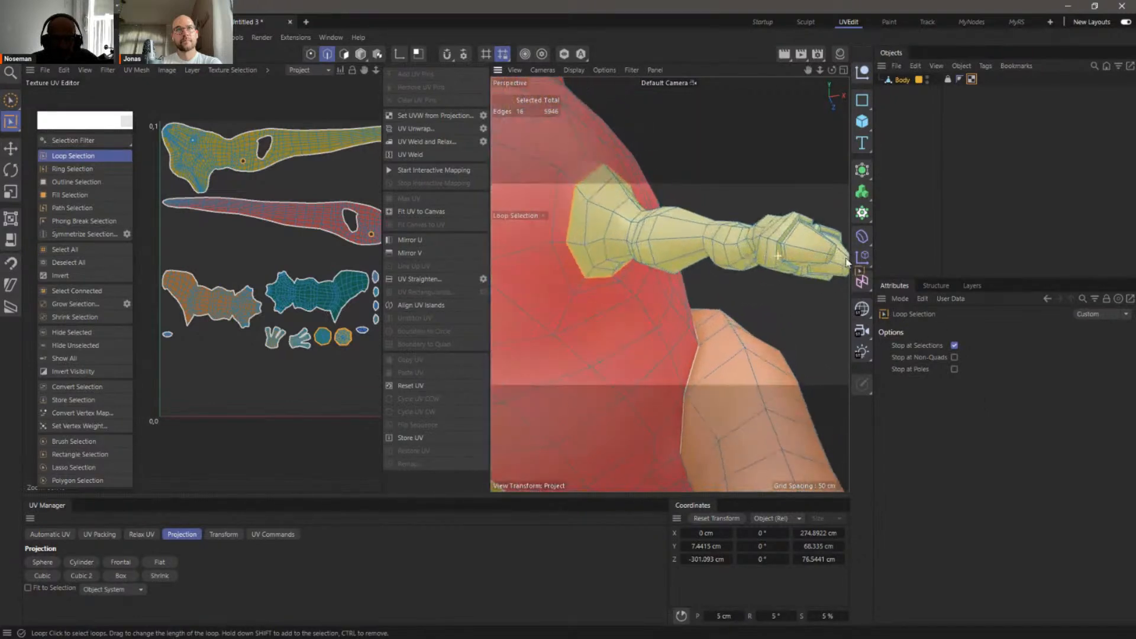
Try to select an edge loop running along the arm through the hand
{"action": "left_click", "coordinate": [805, 251]}
{"action": "left_click_drag", "start_coordinate": [780, 270], "coordinate": [834, 189], "text": "alt"}
{"action": "left_click_drag", "start_coordinate": [765, 275], "coordinate": [659, 285], "text": "alt"}
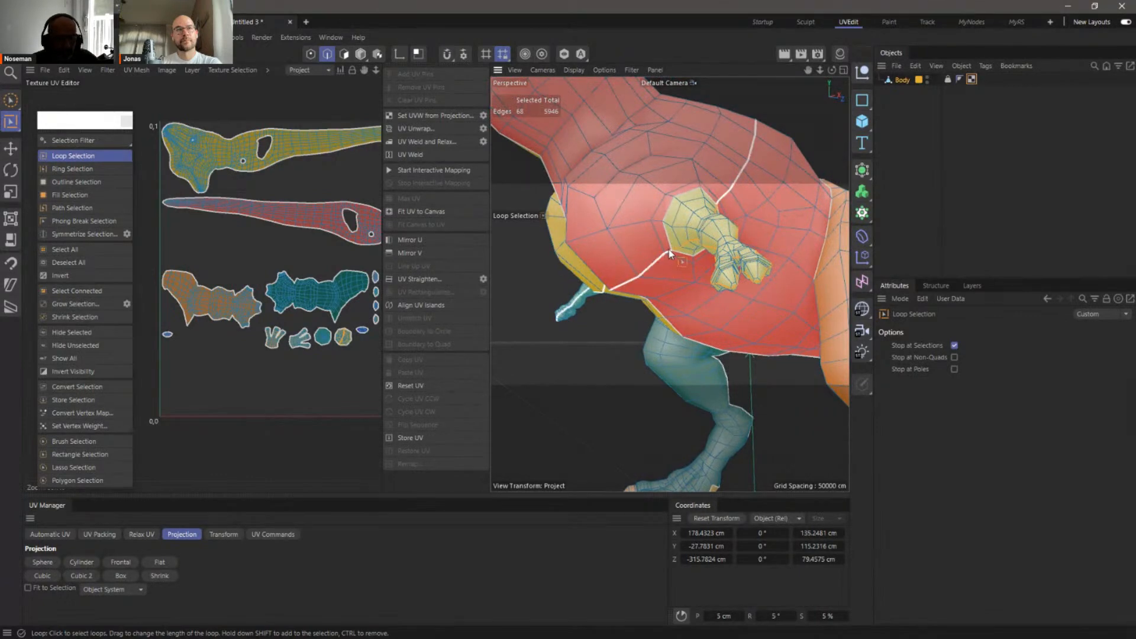
{"action": "mouse_move", "coordinate": [725, 238]}
{"action": "left_mouse_down", "text": "alt"}
{"action": "mouse_move", "coordinate": [806, 305]}
{"action": "mouse_move", "coordinate": [694, 214]}
{"action": "mouse_move", "coordinate": [731, 219]}
{"action": "left_mouse_up", "text": "alt"}
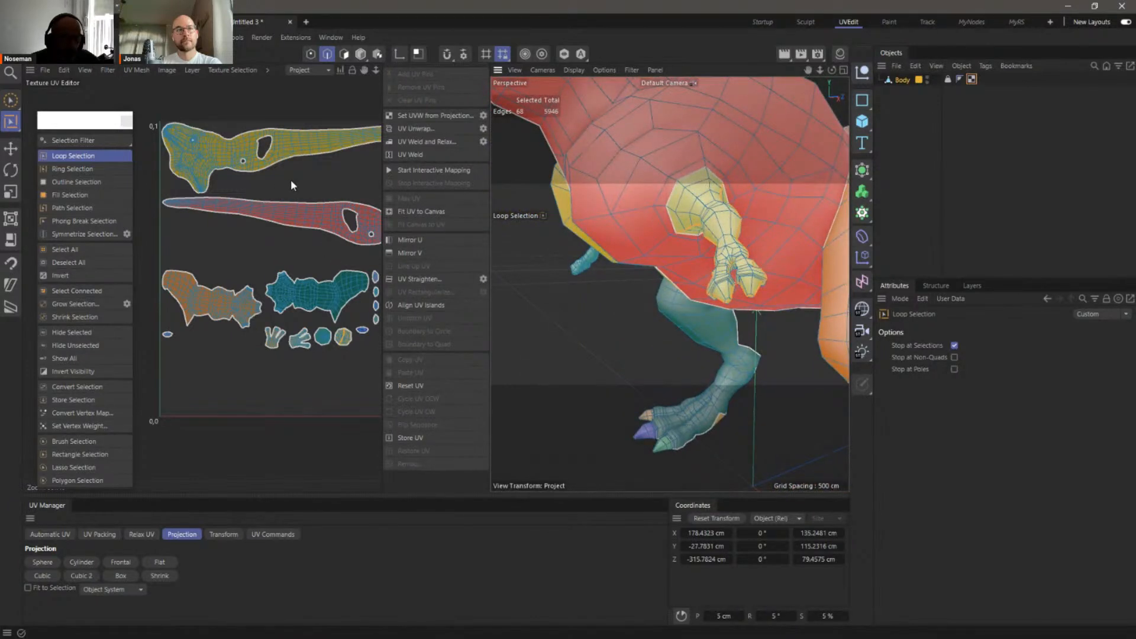
Search the commands for "seams", and revert the selection to the edge loops around both arm bases
{"action": "key", "text": "shift+c"}
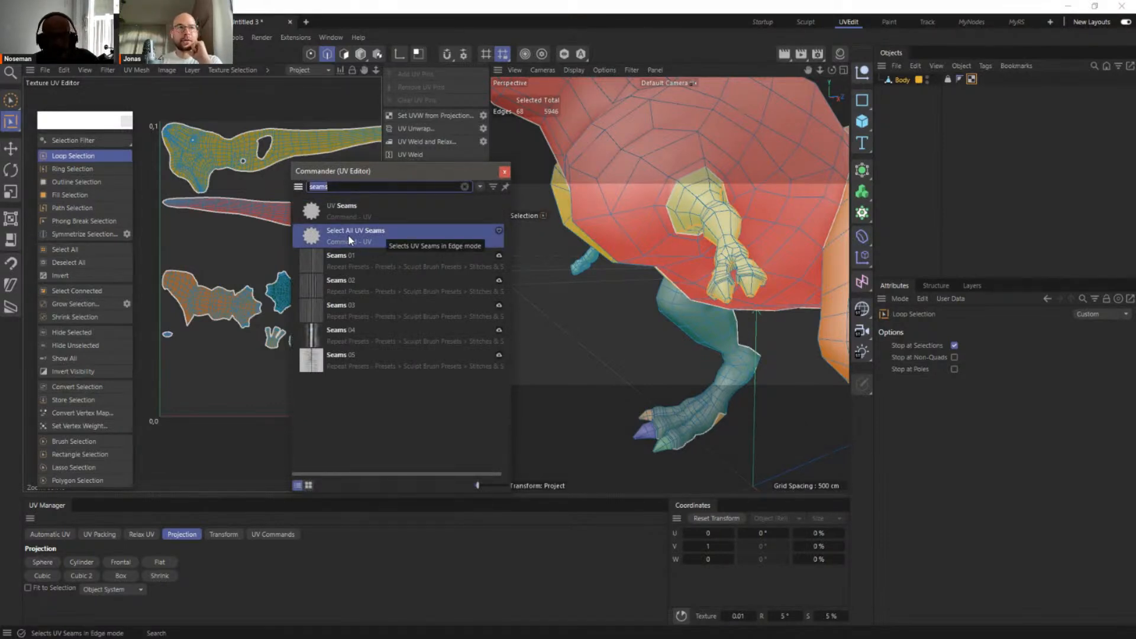
{"action": "left_click", "coordinate": [504, 173]}
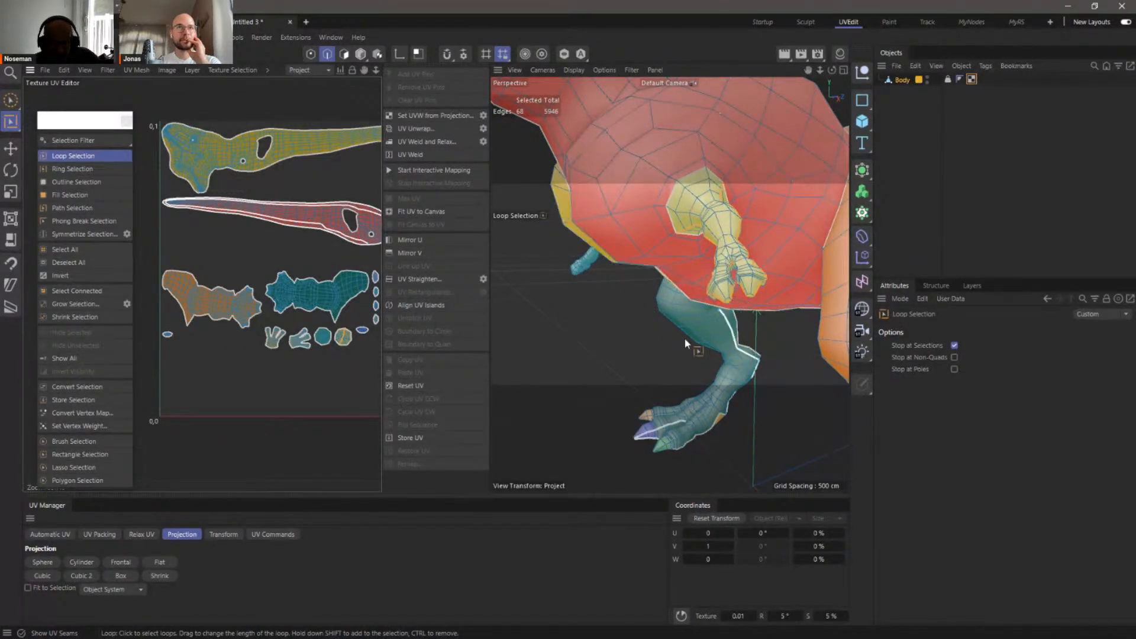
{"action": "left_click", "coordinate": [752, 295]}
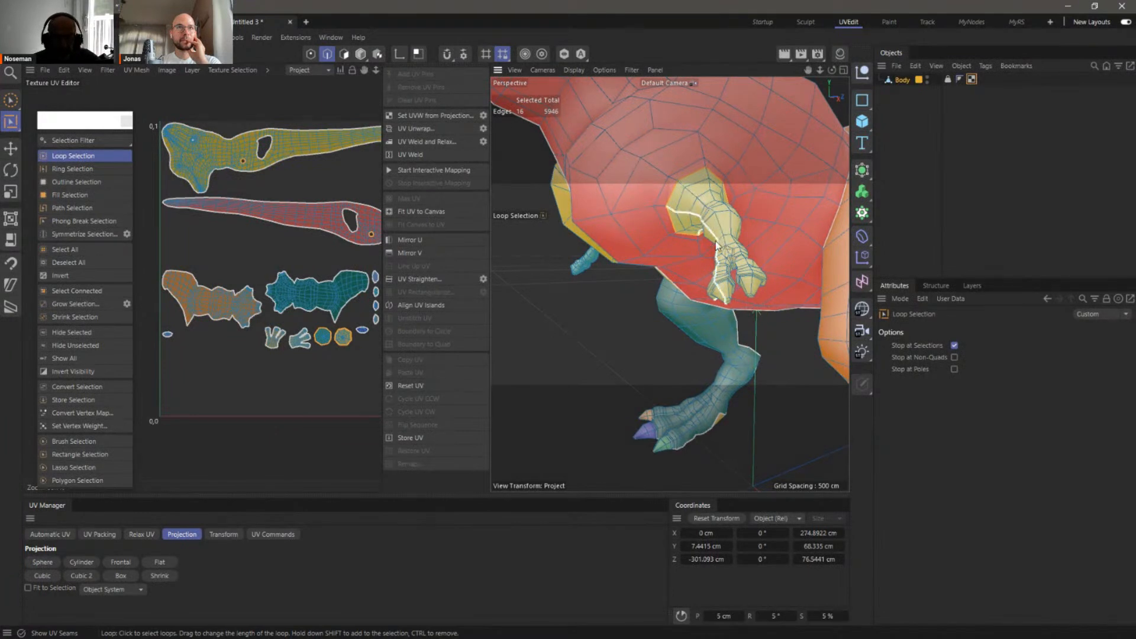
Select the edge loop running from rim to rim through the centre of the round yellow arm UV island
{"action": "scroll", "coordinate": [355, 336], "scroll_direction": "up", "scroll_amount": 5}
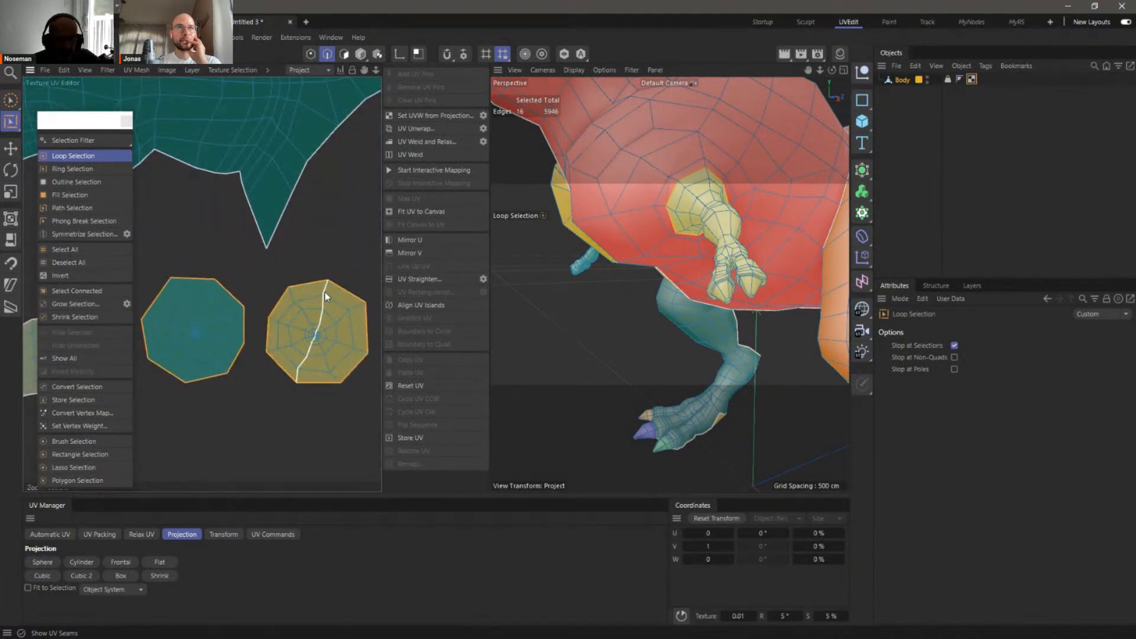
{"action": "scroll", "coordinate": [328, 331], "scroll_direction": "up", "scroll_amount": 5}
{"action": "scroll", "coordinate": [331, 334], "scroll_direction": "down", "scroll_amount": 4}
{"action": "scroll", "coordinate": [316, 335], "scroll_direction": "down", "scroll_amount": 1}
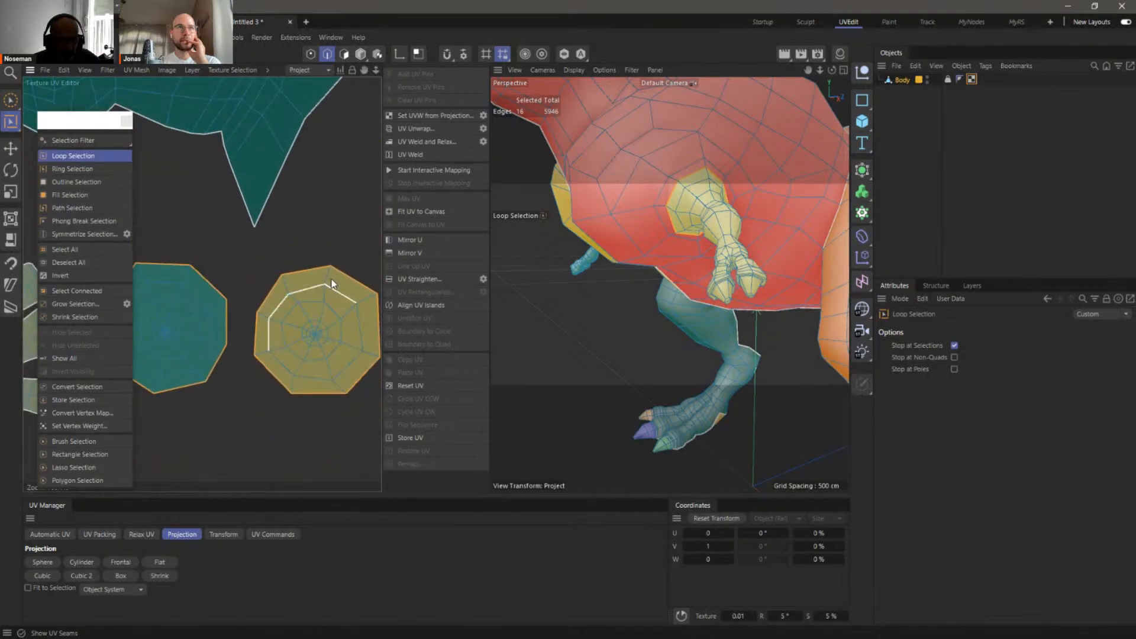
{"action": "left_click", "coordinate": [323, 278]}
{"action": "left_click_drag", "start_coordinate": [783, 213], "coordinate": [704, 237], "text": "alt"}
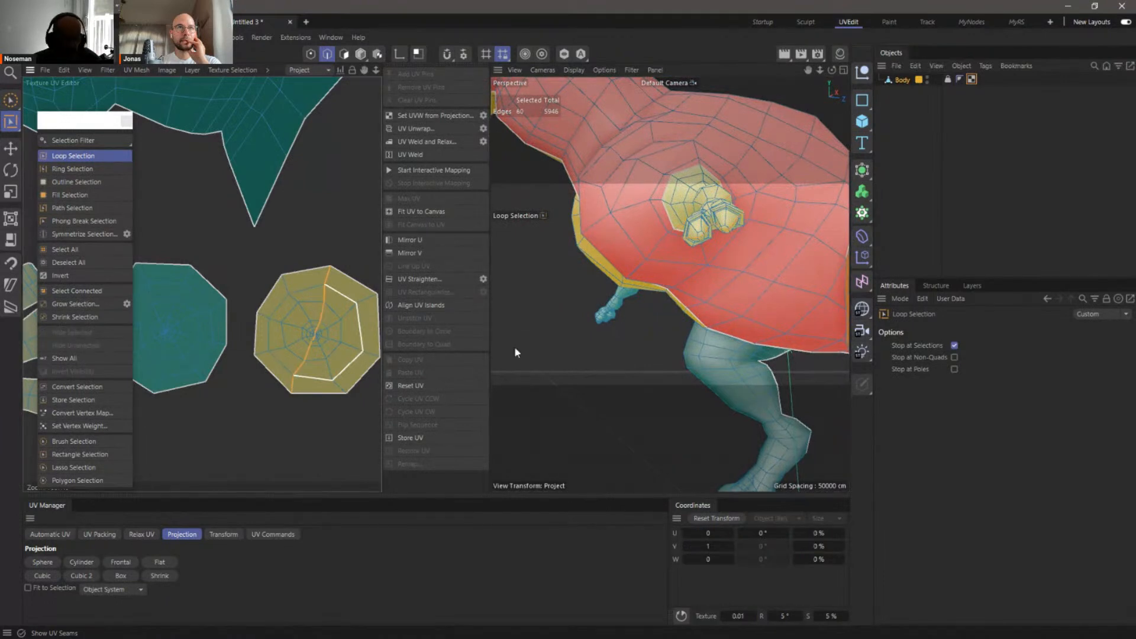
{"action": "left_click", "coordinate": [323, 318]}
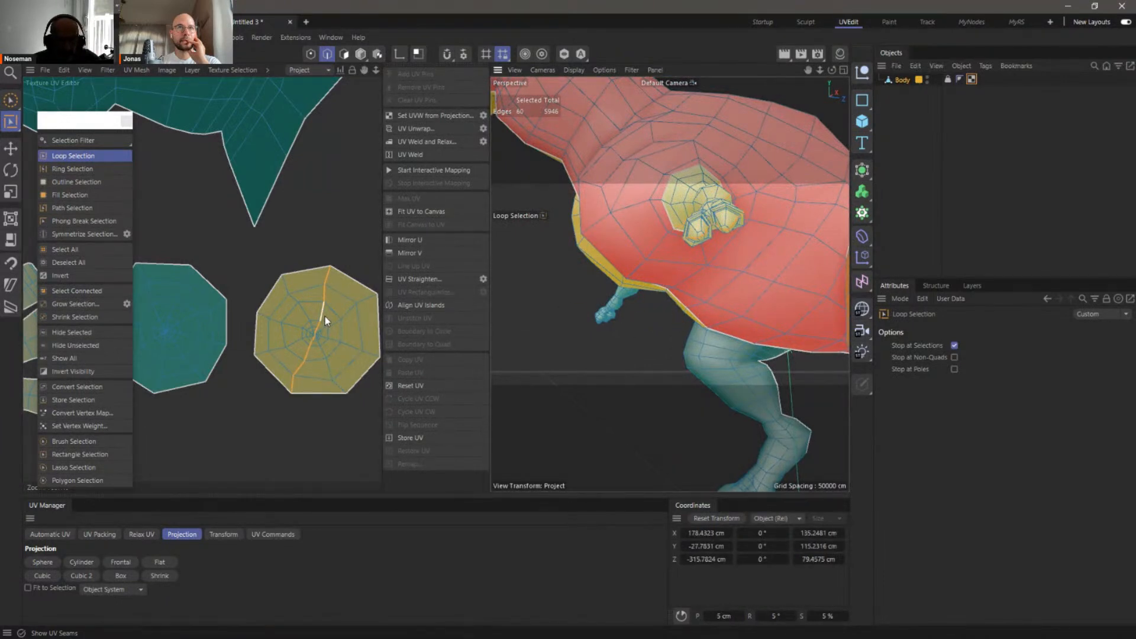
{"action": "left_click", "coordinate": [329, 282]}
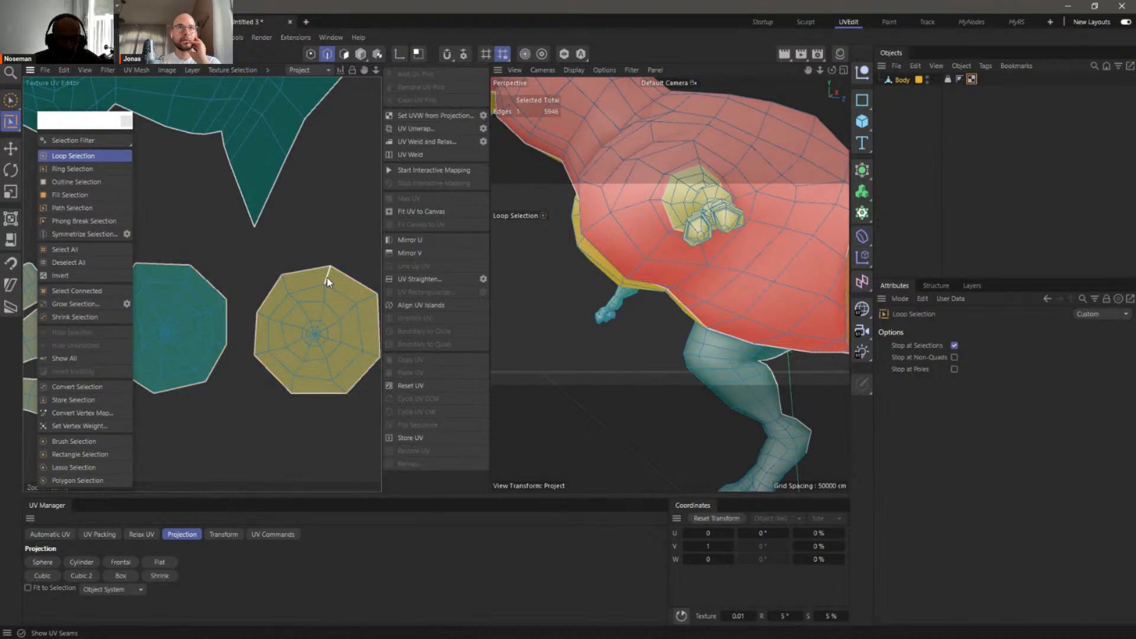
{"action": "left_click", "coordinate": [331, 282]}
{"action": "key", "text": "e"}
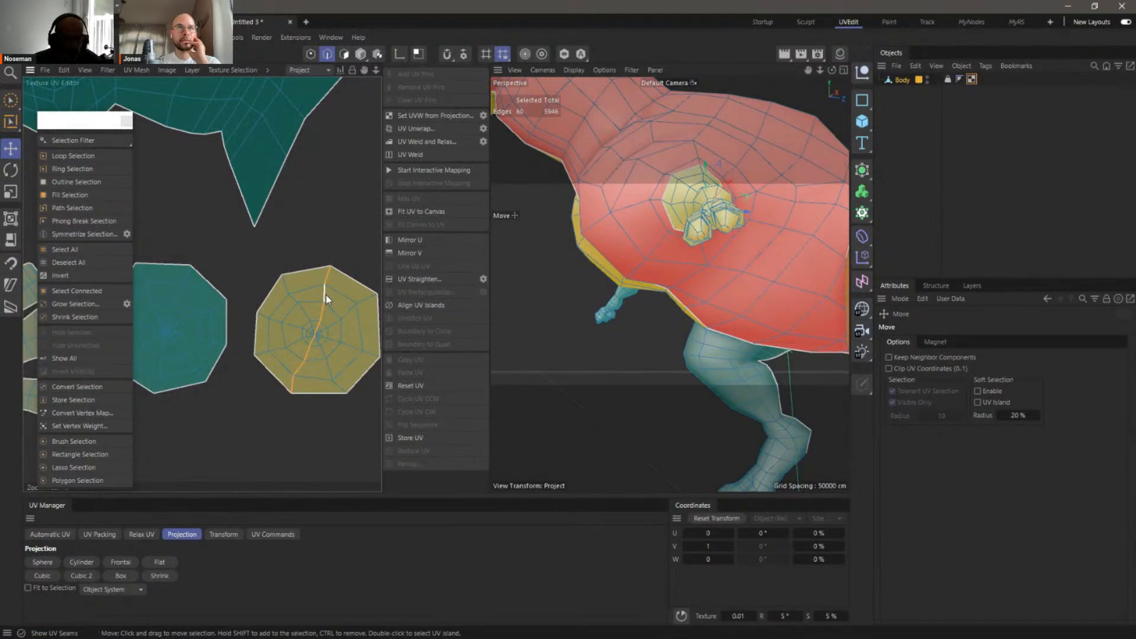
Symmetrize the edge selection onto the opposite arm and unwrap the UVs of both arms along those edges
{"action": "left_click_drag", "start_coordinate": [506, 288], "coordinate": [772, 274], "text": "alt"}
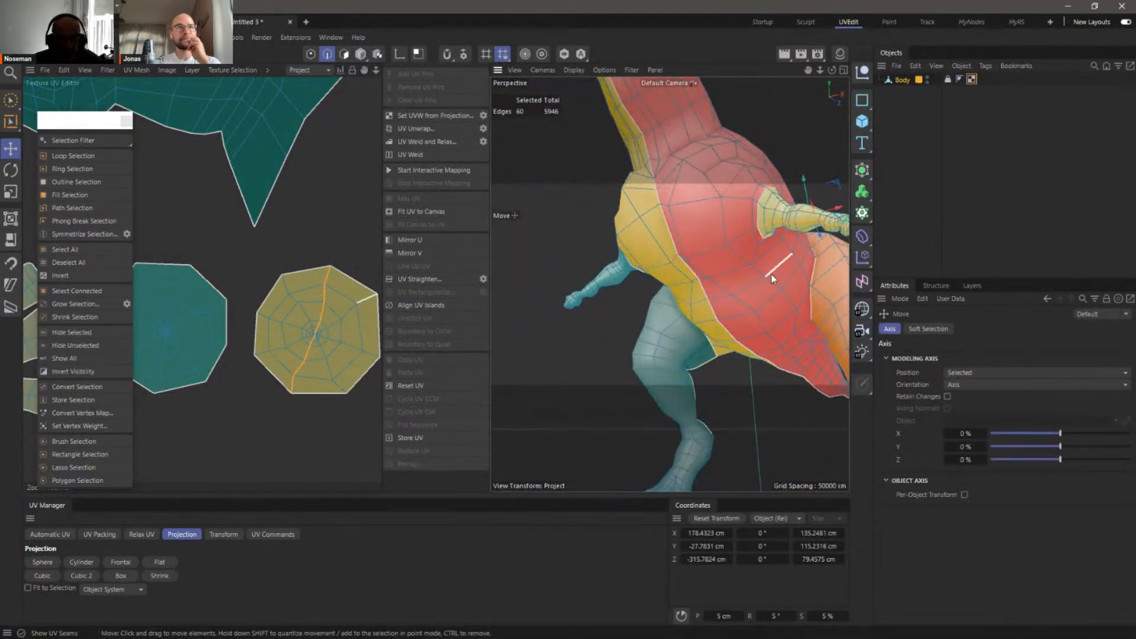
{"action": "left_click", "coordinate": [84, 234]}
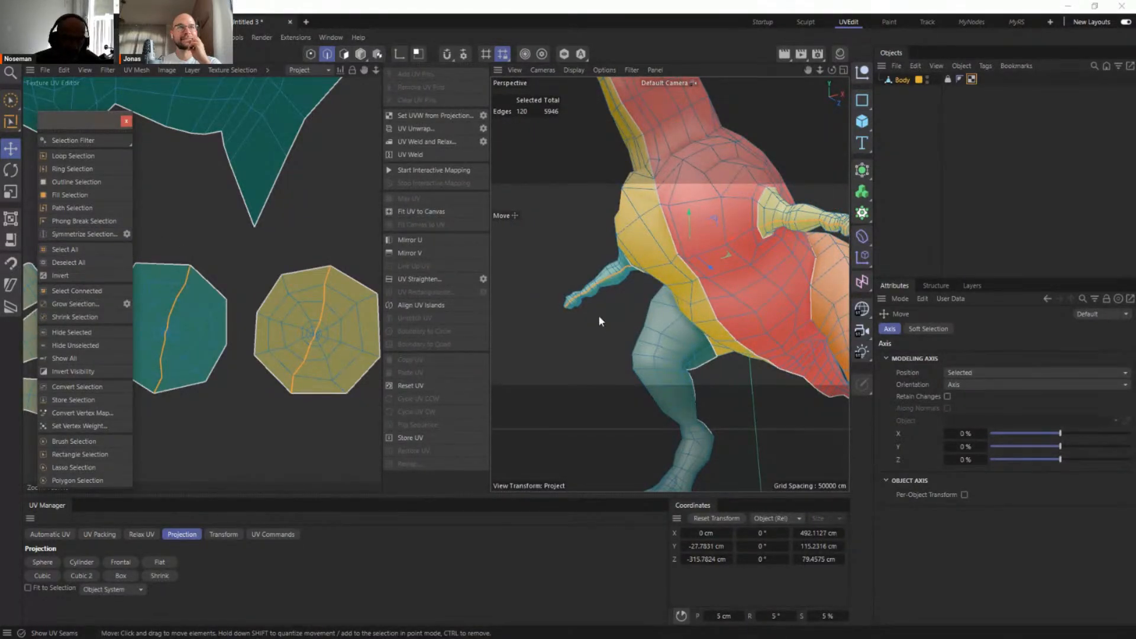
{"action": "left_click", "coordinate": [418, 129]}
Examine the split arm islands in the UV layout and the seam position around the arm and hand on the model
{"action": "middle_click_drag", "start_coordinate": [301, 306], "coordinate": [310, 367], "text": "alt"}
{"action": "right_click_drag", "start_coordinate": [310, 349], "coordinate": [288, 355], "text": "alt"}
{"action": "middle_click_drag", "start_coordinate": [290, 362], "coordinate": [335, 359], "text": "alt"}
{"action": "right_click_drag", "start_coordinate": [277, 341], "coordinate": [417, 345], "text": "alt"}
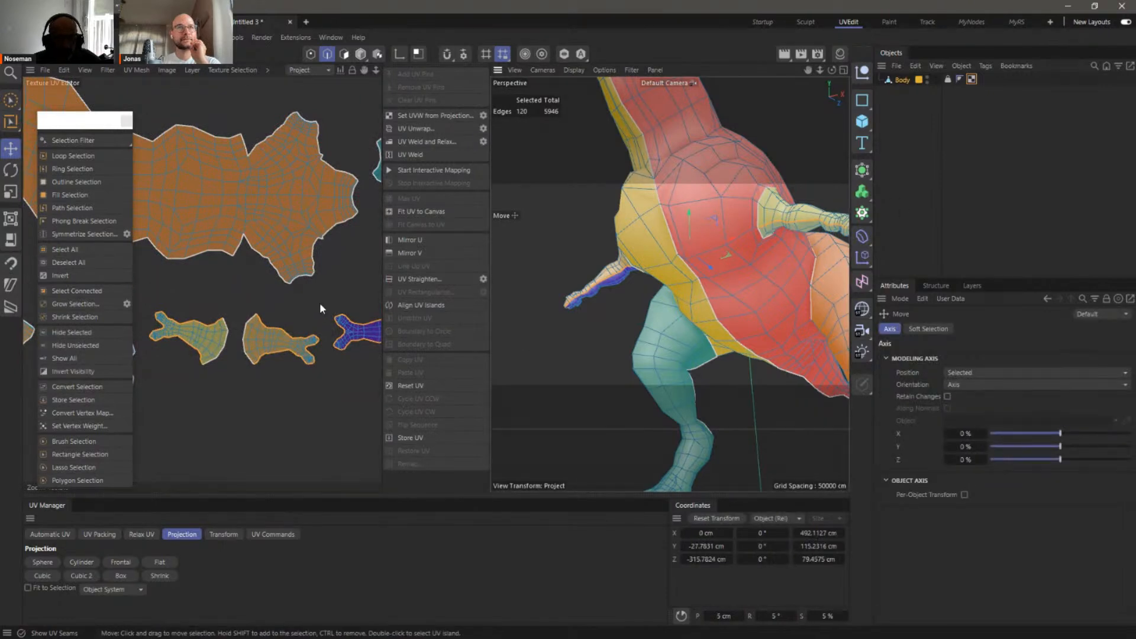
{"action": "right_click_drag", "start_coordinate": [299, 345], "coordinate": [473, 344], "text": "alt"}
{"action": "middle_click_drag", "start_coordinate": [373, 331], "coordinate": [251, 330], "text": "alt"}
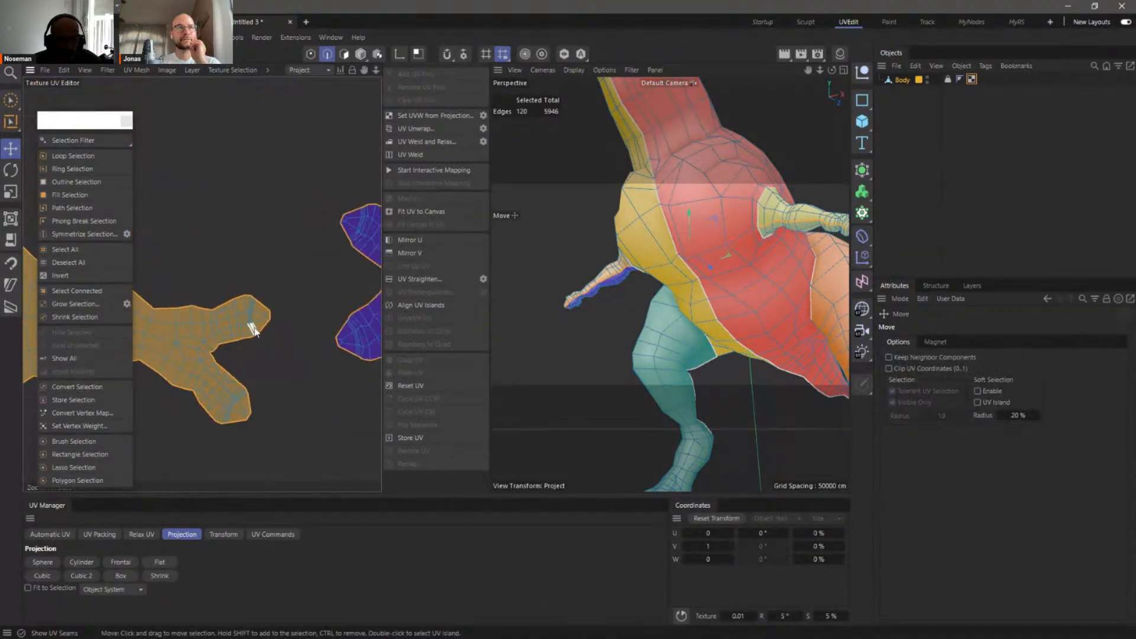
{"action": "left_click_drag", "start_coordinate": [782, 242], "coordinate": [587, 290], "text": "alt"}
{"action": "right_click_drag", "start_coordinate": [587, 290], "coordinate": [720, 312], "text": "alt"}
{"action": "left_click_drag", "start_coordinate": [720, 313], "coordinate": [672, 293], "text": "alt"}
{"action": "right_click_drag", "start_coordinate": [672, 293], "coordinate": [616, 314], "text": "alt"}
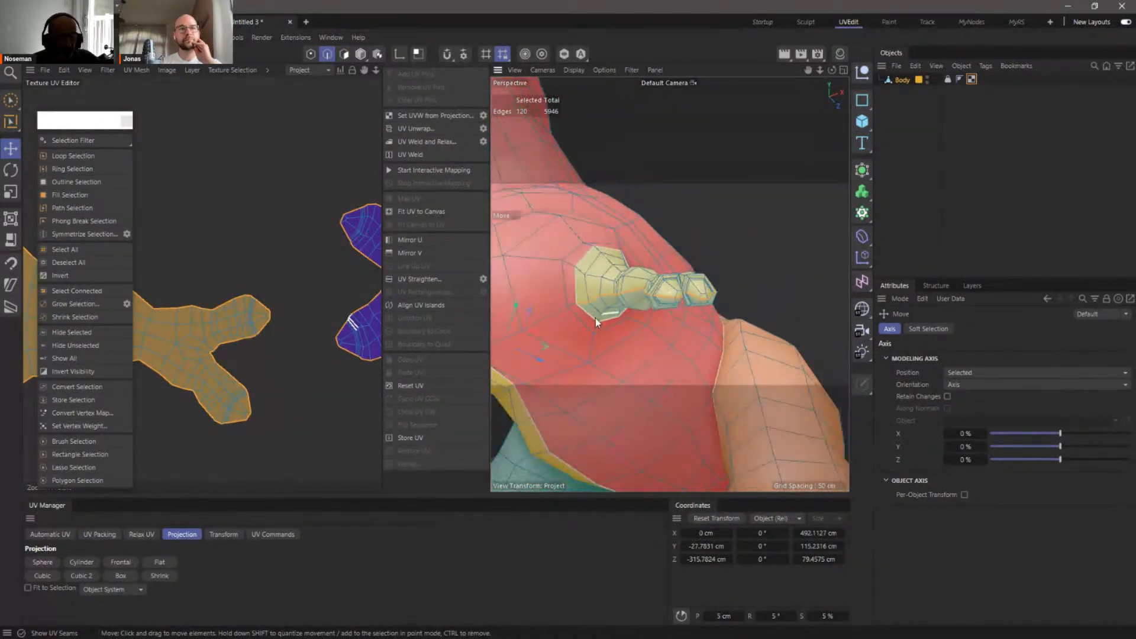
{"action": "middle_click_drag", "start_coordinate": [260, 330], "coordinate": [282, 325], "text": "alt"}
{"action": "right_click_drag", "start_coordinate": [283, 325], "coordinate": [217, 344], "text": "alt"}
{"action": "middle_click_drag", "start_coordinate": [214, 345], "coordinate": [264, 340], "text": "alt"}
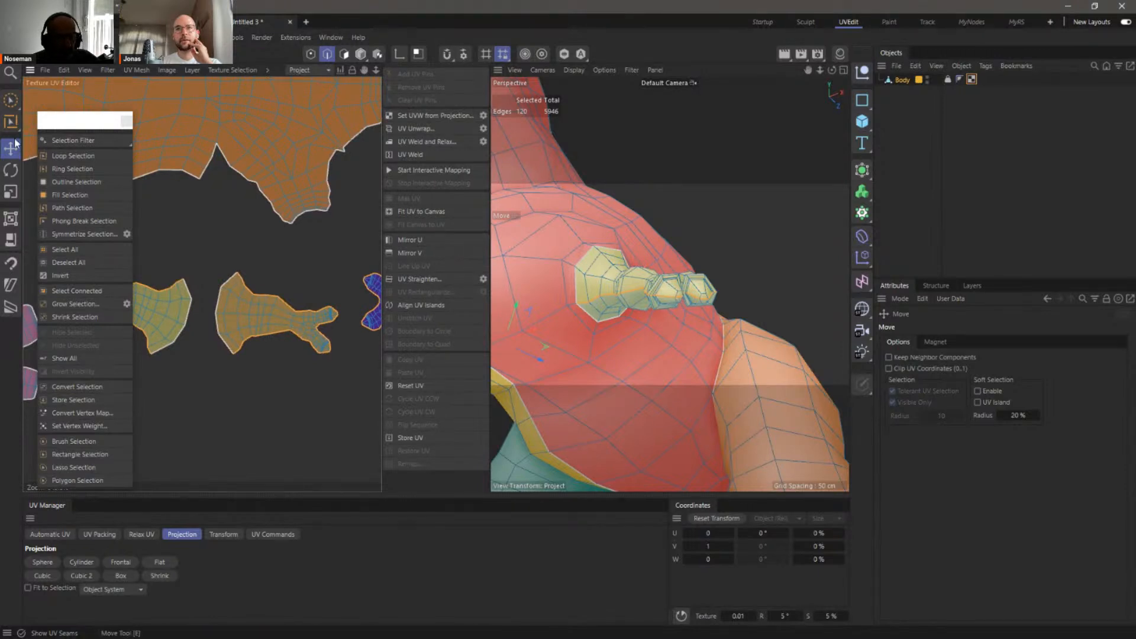
{"action": "left_click_drag", "start_coordinate": [637, 275], "coordinate": [746, 221], "text": "alt"}
{"action": "right_click_drag", "start_coordinate": [668, 249], "coordinate": [734, 236], "text": "alt"}
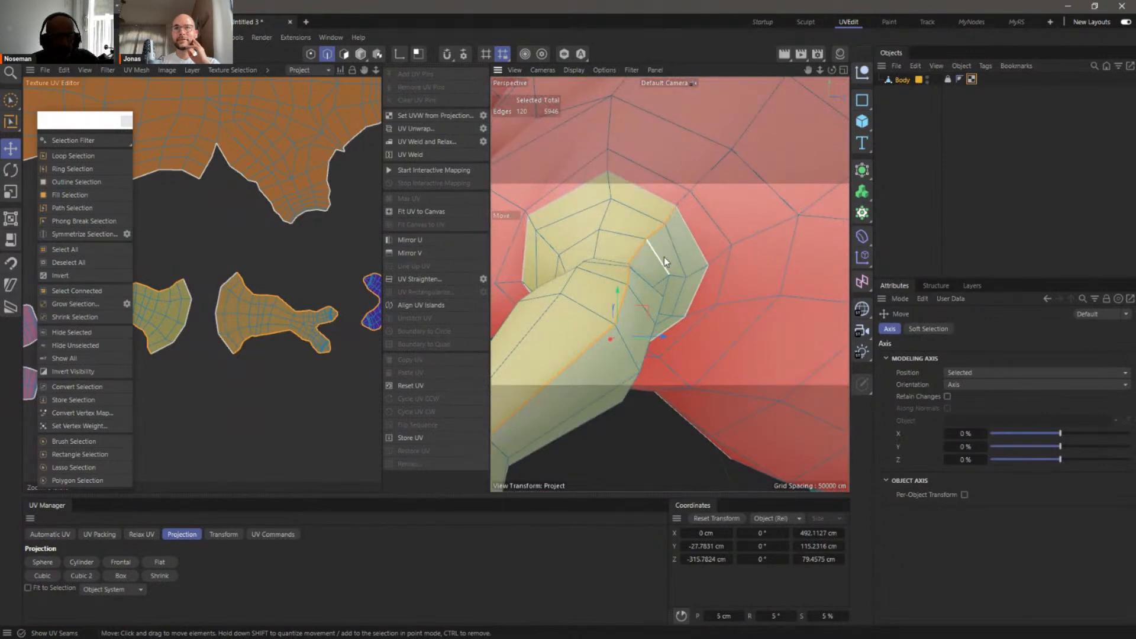
{"action": "right_click_drag", "start_coordinate": [663, 254], "coordinate": [627, 273], "text": "alt"}
{"action": "left_click_drag", "start_coordinate": [626, 274], "coordinate": [650, 311], "text": "alt"}
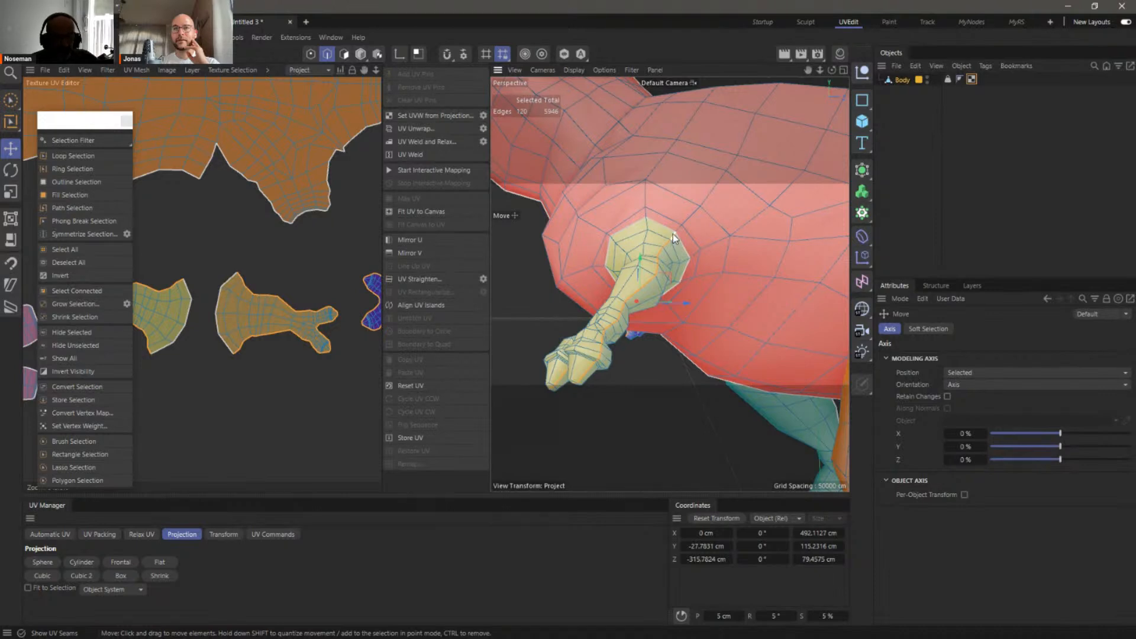
Try to weld the arm's UV islands along the line of edges running from the shoulder rim down towards the hand
{"action": "left_click", "coordinate": [675, 242]}
{"action": "right_click_drag", "start_coordinate": [670, 246], "coordinate": [739, 231], "text": "alt"}
{"action": "left_click", "coordinate": [658, 243], "text": "shift"}
{"action": "left_click", "coordinate": [636, 273], "text": "shift"}
{"action": "left_click_drag", "start_coordinate": [671, 337], "coordinate": [637, 284], "text": "alt"}
{"action": "left_click", "coordinate": [633, 291], "text": "shift"}
{"action": "left_click", "coordinate": [614, 328], "text": "shift"}
{"action": "left_click_drag", "start_coordinate": [632, 380], "coordinate": [605, 297], "text": "alt"}
{"action": "left_click", "coordinate": [580, 367], "text": "shift"}
{"action": "left_click", "coordinate": [604, 295], "text": "shift"}
{"action": "left_click", "coordinate": [579, 309], "text": "shift"}
{"action": "left_click", "coordinate": [557, 336], "text": "shift"}
{"action": "left_click", "coordinate": [541, 359], "text": "shift"}
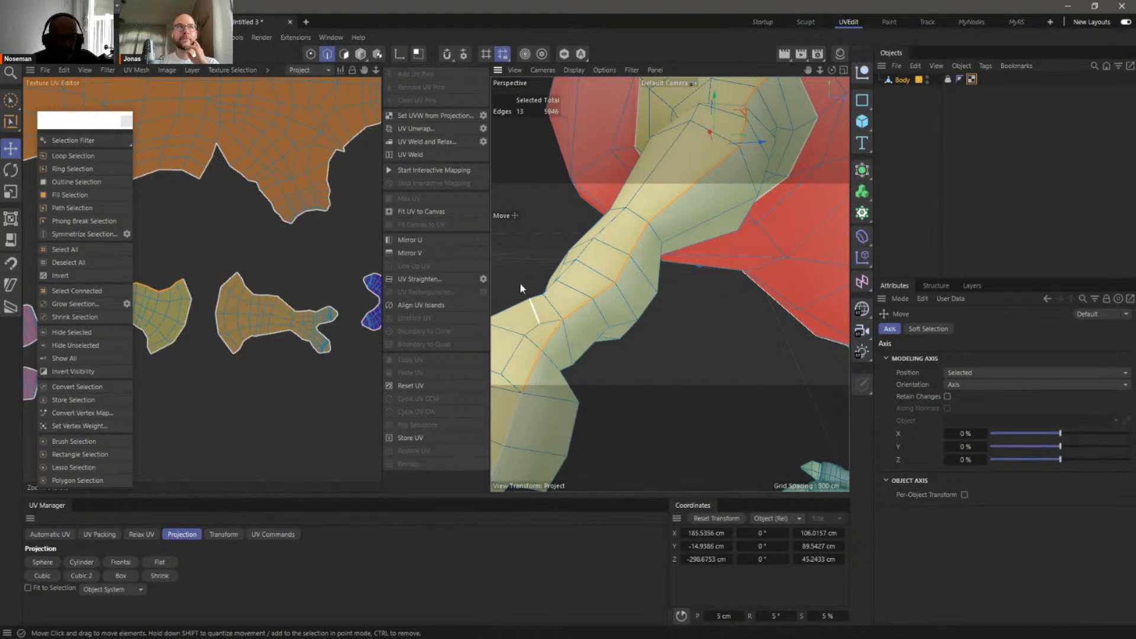
{"action": "left_click", "coordinate": [419, 155]}
{"action": "left_click", "coordinate": [426, 128]}
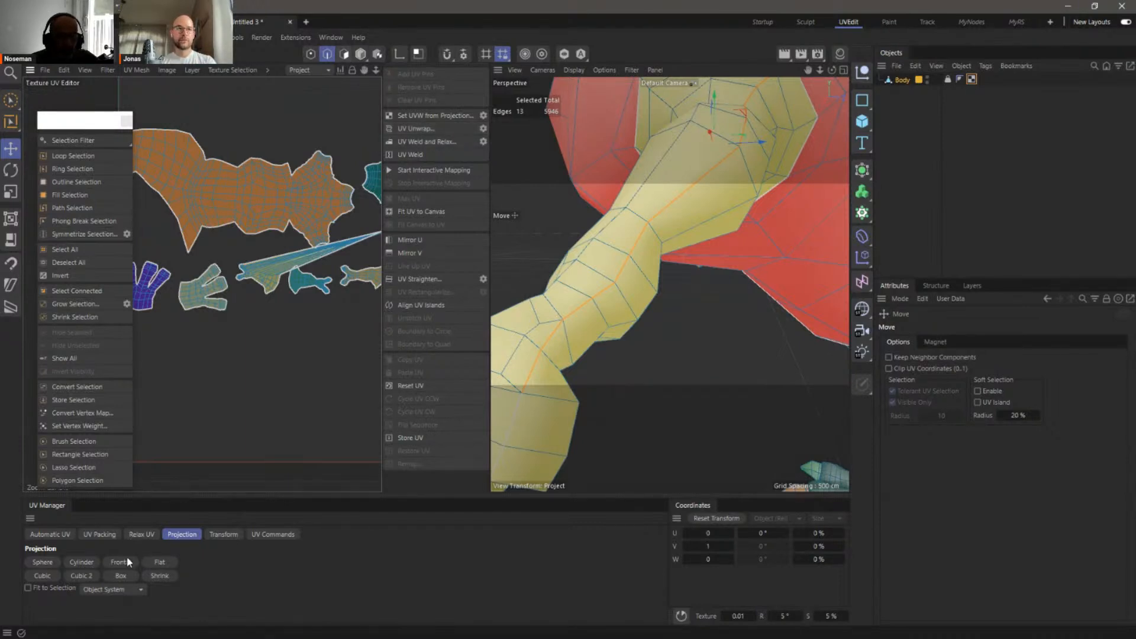
Disable Use UV Pins and Cut Selected Edges, and relax the arm's UV island with LSCM
{"action": "left_click", "coordinate": [141, 534]}
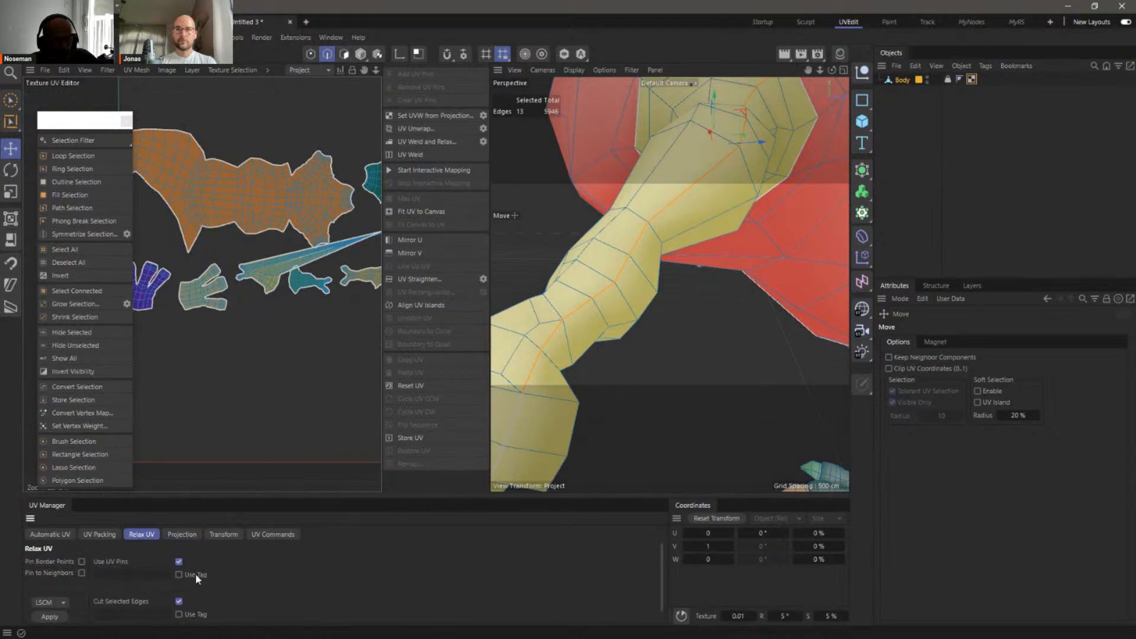
{"action": "left_click", "coordinate": [179, 561]}
{"action": "left_click", "coordinate": [178, 602]}
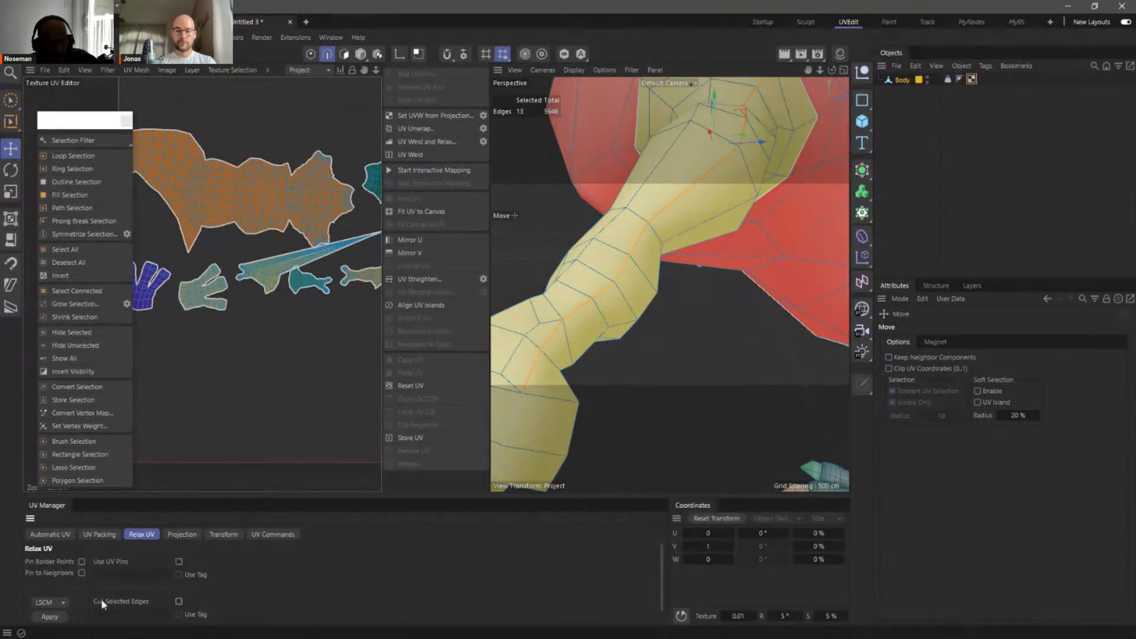
{"action": "left_click", "coordinate": [50, 616]}
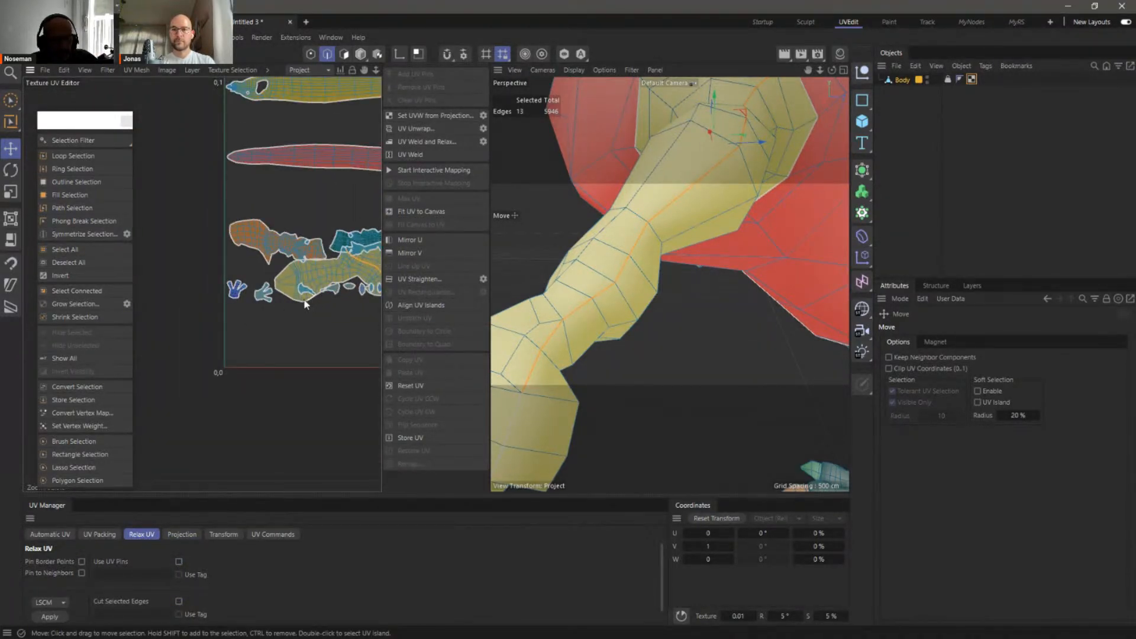
Undo the relaxing and welding of the arm's UV islands after inspecting the layout
{"action": "scroll", "coordinate": [249, 271], "scroll_direction": "up", "scroll_amount": 5}
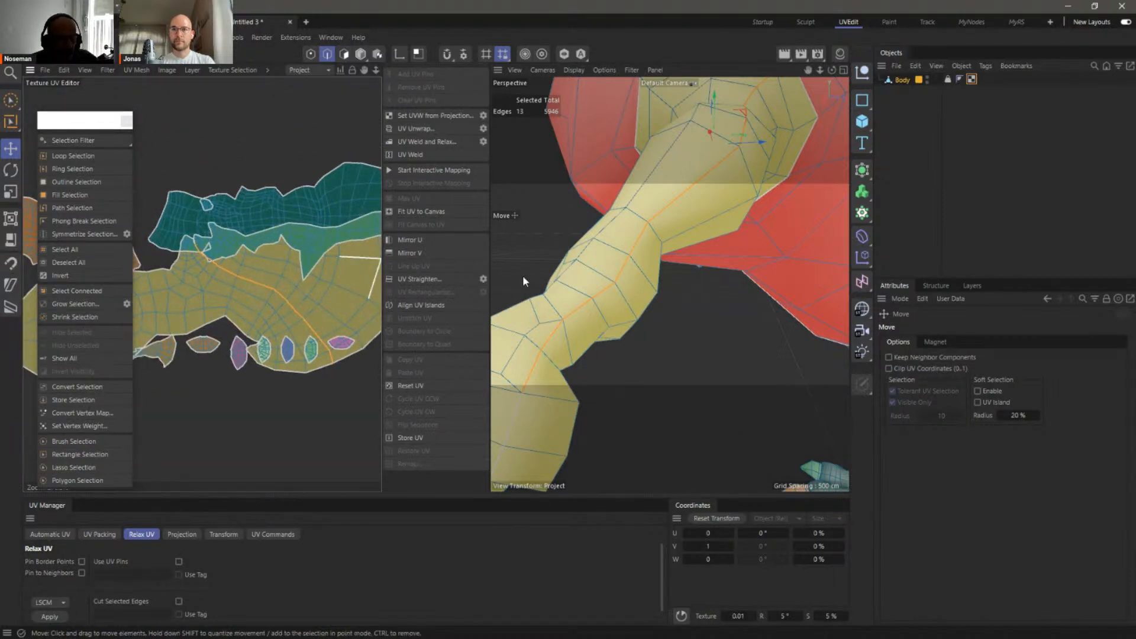
{"action": "right_click_drag", "start_coordinate": [598, 367], "coordinate": [552, 361], "text": "alt"}
{"action": "left_click_drag", "start_coordinate": [595, 343], "coordinate": [567, 309], "text": "alt"}
{"action": "scroll", "coordinate": [282, 296], "scroll_direction": "down", "scroll_amount": 5}
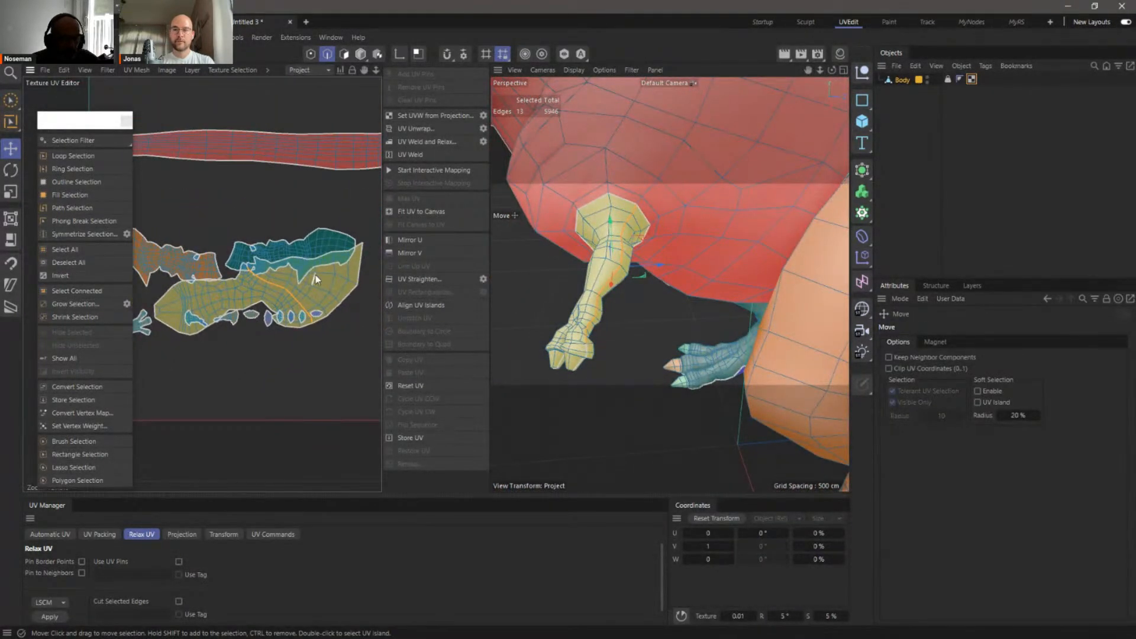
{"action": "left_click_drag", "start_coordinate": [644, 323], "coordinate": [615, 271], "text": "alt"}
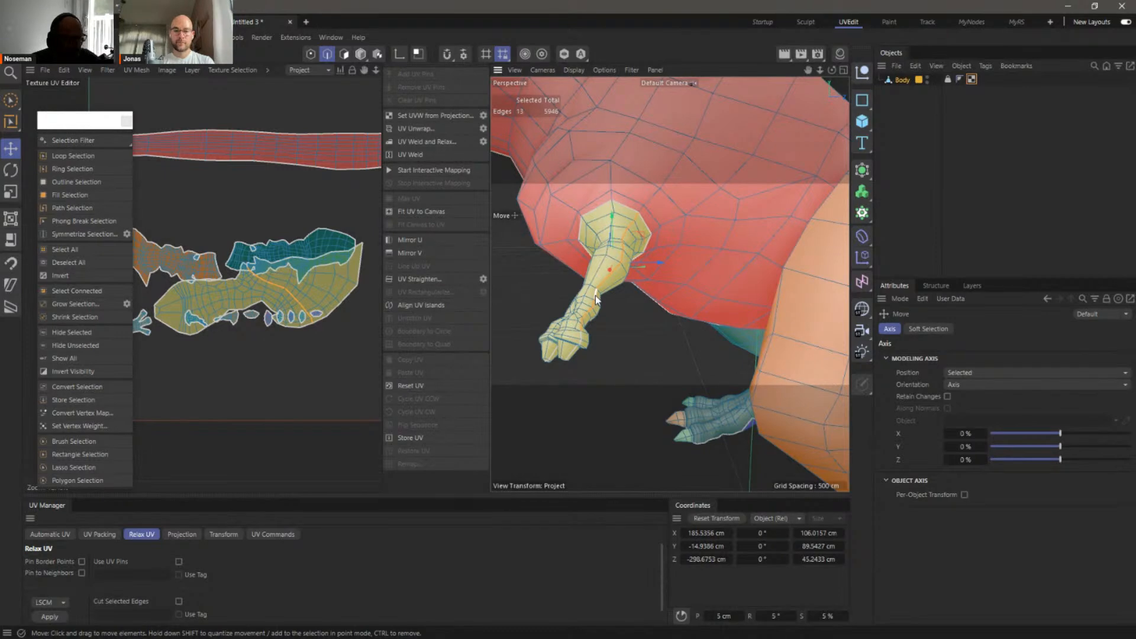
{"action": "key", "text": "ctrl+z"}
{"action": "key", "text": "ctrl+z"}
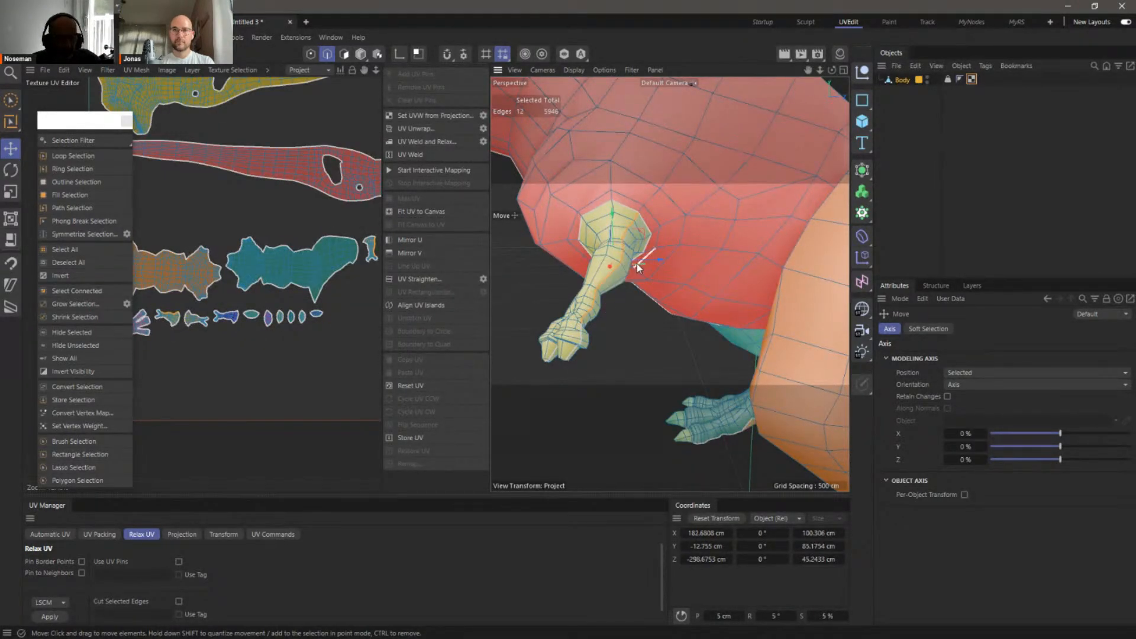
Examine the seam down the middle of the creature's body and the head part of the yellow UV island
{"action": "right_click_drag", "start_coordinate": [640, 266], "coordinate": [592, 292], "text": "alt"}
{"action": "left_click_drag", "start_coordinate": [690, 256], "coordinate": [512, 254], "text": "alt"}
{"action": "left_click_drag", "start_coordinate": [670, 284], "coordinate": [729, 302], "text": "alt"}
{"action": "right_click_drag", "start_coordinate": [348, 361], "coordinate": [313, 370], "text": "alt"}
{"action": "middle_click_drag", "start_coordinate": [339, 344], "coordinate": [381, 339], "text": "alt"}
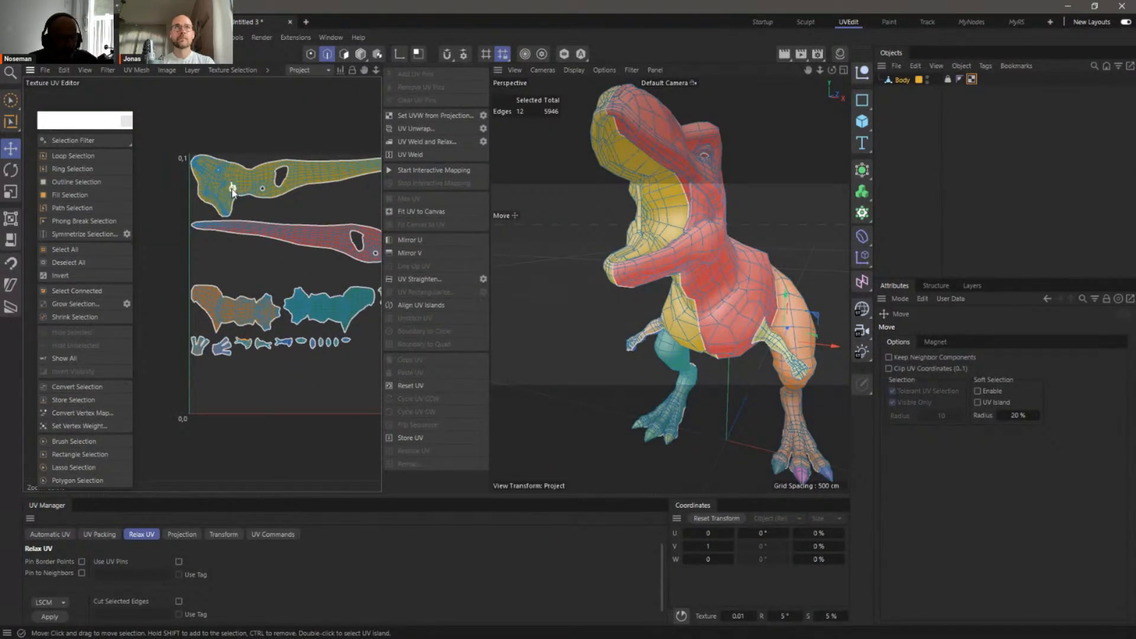
{"action": "right_click_drag", "start_coordinate": [211, 186], "coordinate": [327, 187], "text": "alt"}
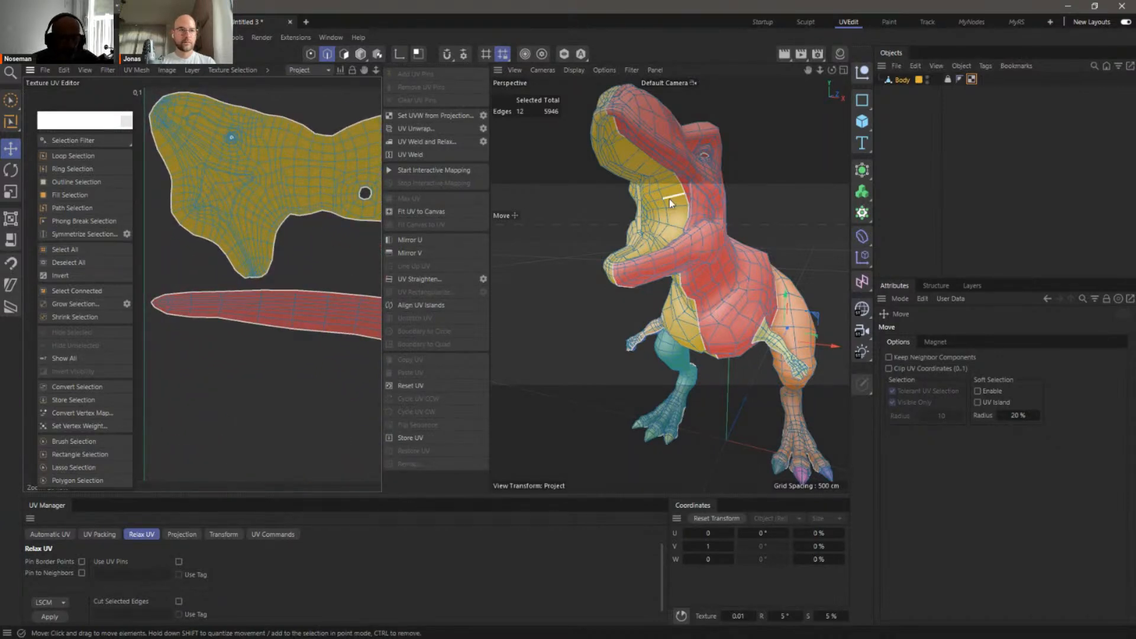
{"action": "left_click_drag", "start_coordinate": [670, 199], "coordinate": [626, 204], "text": "alt"}
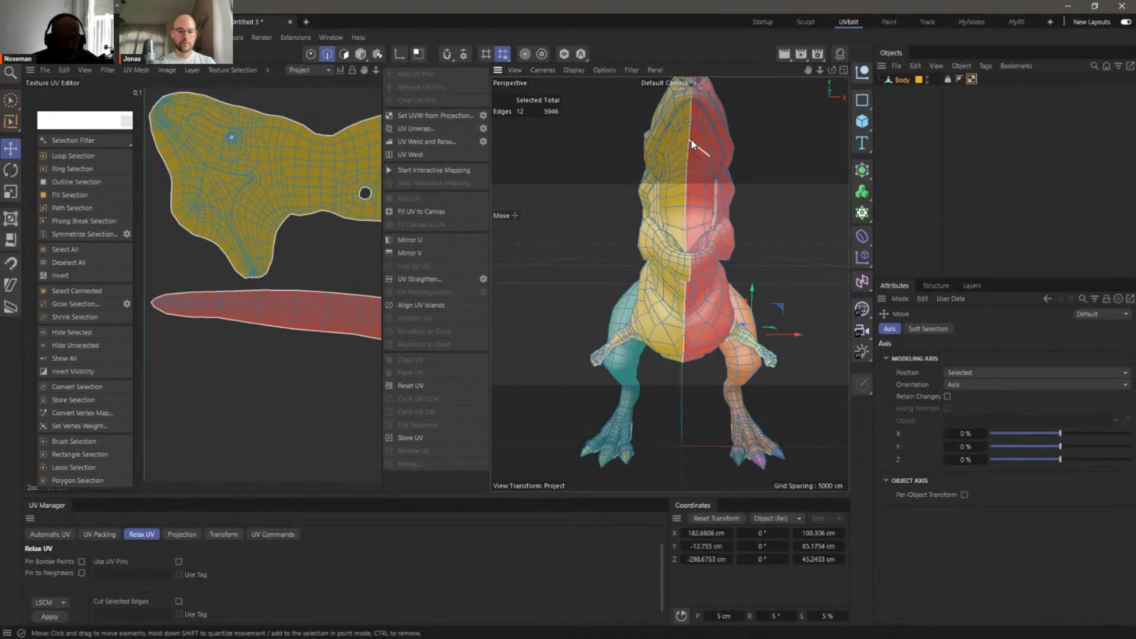
{"action": "left_click_drag", "start_coordinate": [678, 155], "coordinate": [645, 186], "text": "alt"}
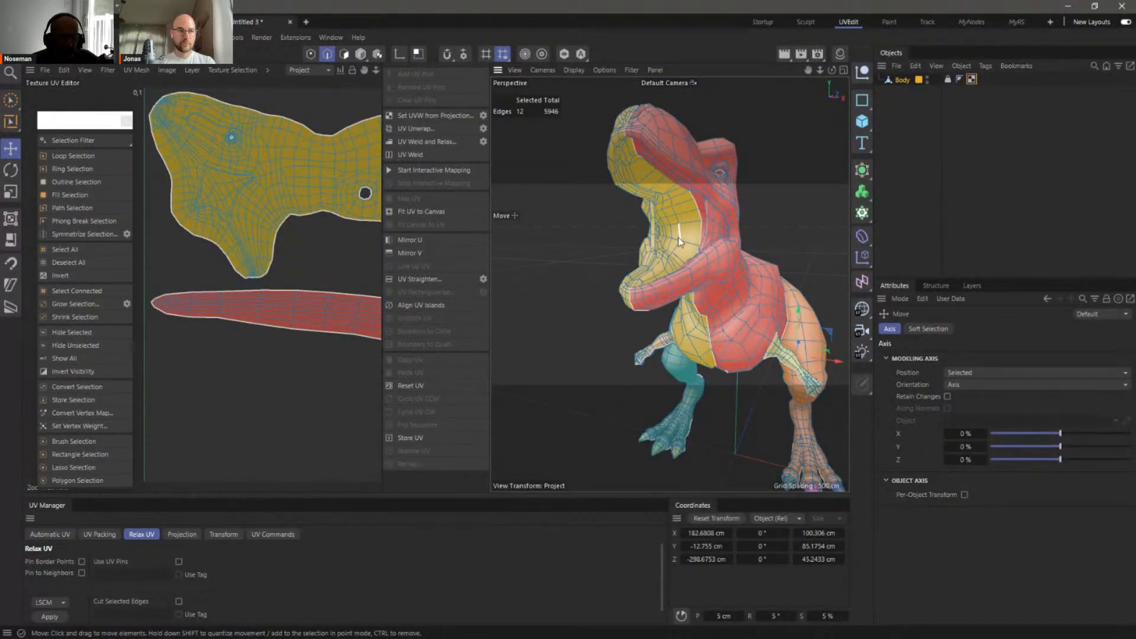
{"action": "left_click_drag", "start_coordinate": [681, 229], "coordinate": [670, 145], "text": "alt"}
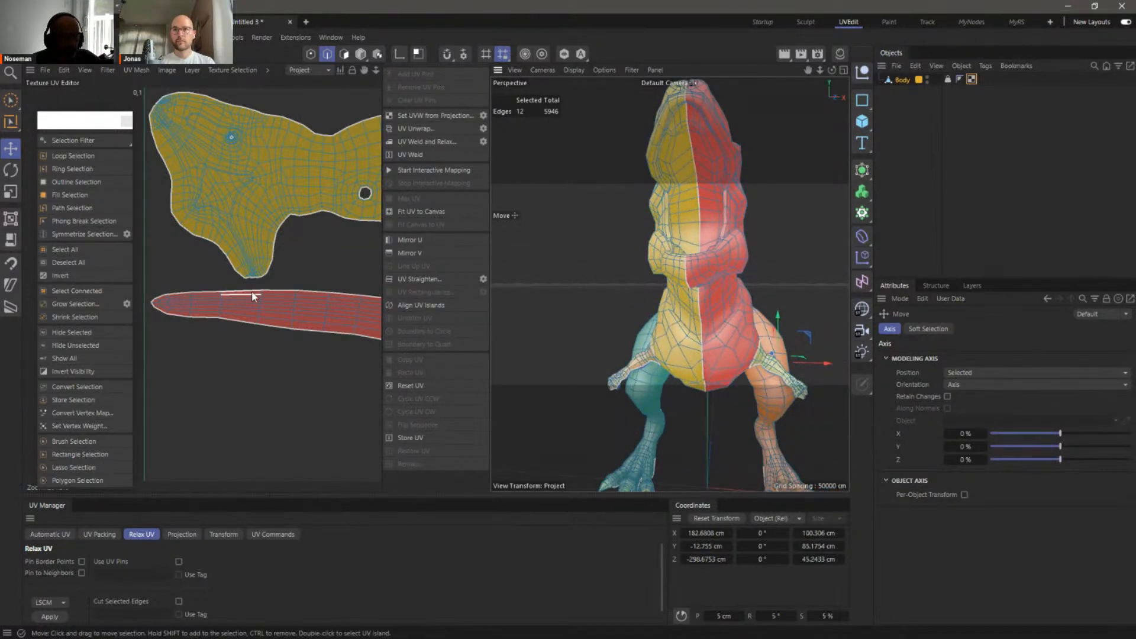
{"action": "left_click_drag", "start_coordinate": [712, 227], "coordinate": [684, 270], "text": "alt"}
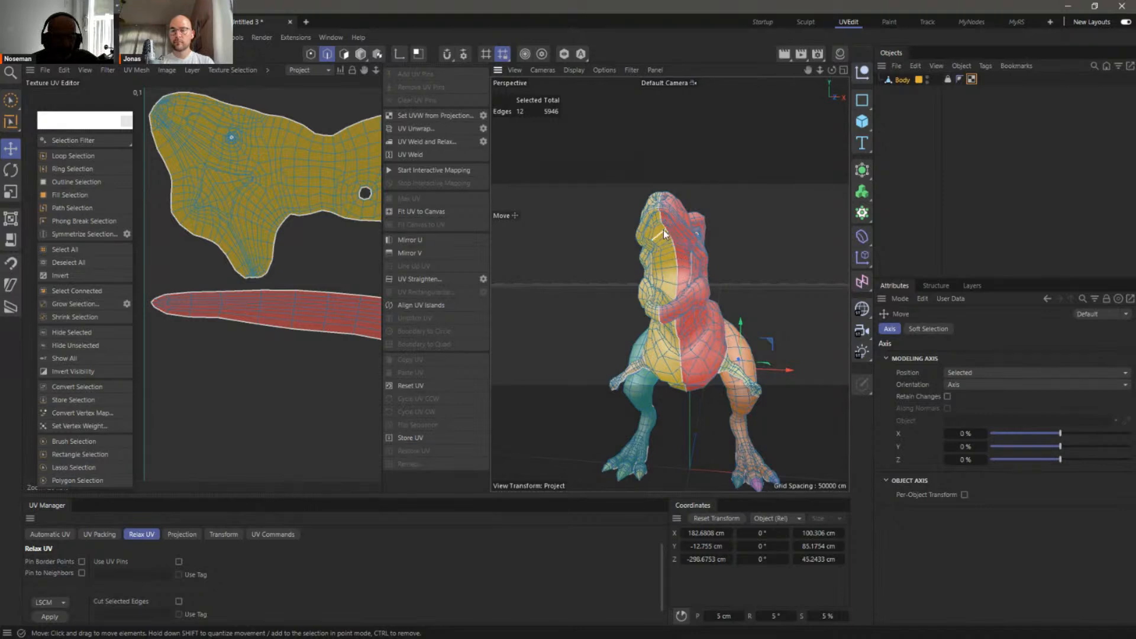
{"action": "scroll", "coordinate": [712, 232], "scroll_direction": "up", "scroll_amount": 5}
{"action": "mouse_move", "coordinate": [701, 258]}
{"action": "left_mouse_down", "text": "alt"}
{"action": "mouse_move", "coordinate": [708, 276]}
{"action": "mouse_move", "coordinate": [698, 273]}
{"action": "left_mouse_up", "text": "alt"}
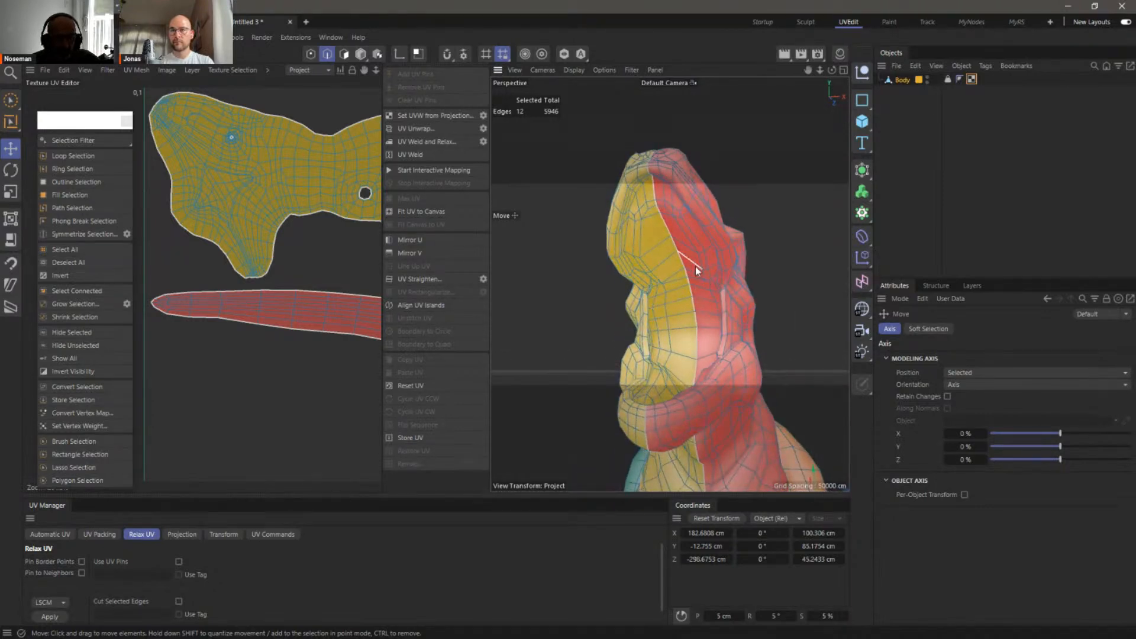
Select the edge loop running along one side of the inner lower jaw and around the corner of the mouth
{"action": "left_click_drag", "start_coordinate": [663, 234], "coordinate": [724, 234], "text": "alt"}
{"action": "left_click_drag", "start_coordinate": [655, 204], "coordinate": [772, 250], "text": "alt"}
{"action": "mouse_move", "coordinate": [754, 346]}
{"action": "left_mouse_down", "text": "alt"}
{"action": "mouse_move", "coordinate": [752, 322]}
{"action": "mouse_move", "coordinate": [734, 353]}
{"action": "left_mouse_up", "text": "alt"}
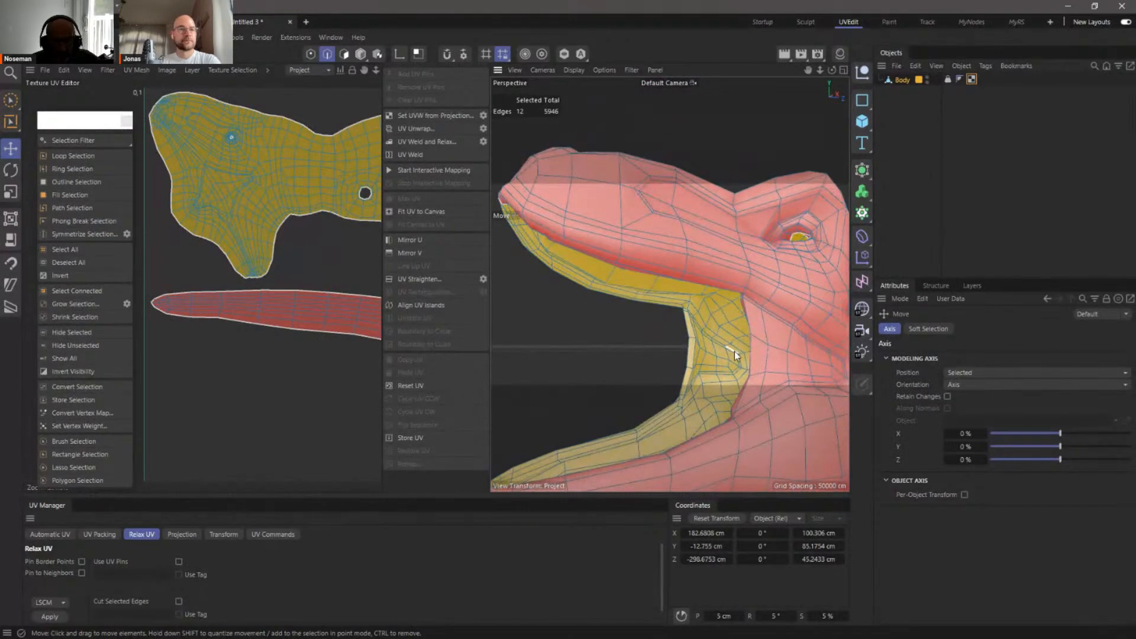
{"action": "left_click", "coordinate": [718, 342], "text": "shift"}
{"action": "scroll", "coordinate": [726, 321], "scroll_direction": "up", "scroll_amount": 5}
{"action": "left_click_drag", "start_coordinate": [751, 310], "coordinate": [728, 299], "text": "alt"}
{"action": "double_click", "coordinate": [728, 298]}
{"action": "left_click_drag", "start_coordinate": [665, 259], "coordinate": [694, 350], "text": "alt"}
{"action": "scroll", "coordinate": [690, 272], "scroll_direction": "up", "scroll_amount": 2}
{"action": "left_click", "coordinate": [676, 268], "text": "shift"}
{"action": "double_click", "coordinate": [677, 267], "text": "shift"}
{"action": "scroll", "coordinate": [753, 268], "scroll_direction": "down", "scroll_amount": 4}
Set the 3D view to Hidden Line shading and add the remaining mouth loops on the opposite side and along the upper jaw
{"action": "left_click", "coordinate": [574, 69]}
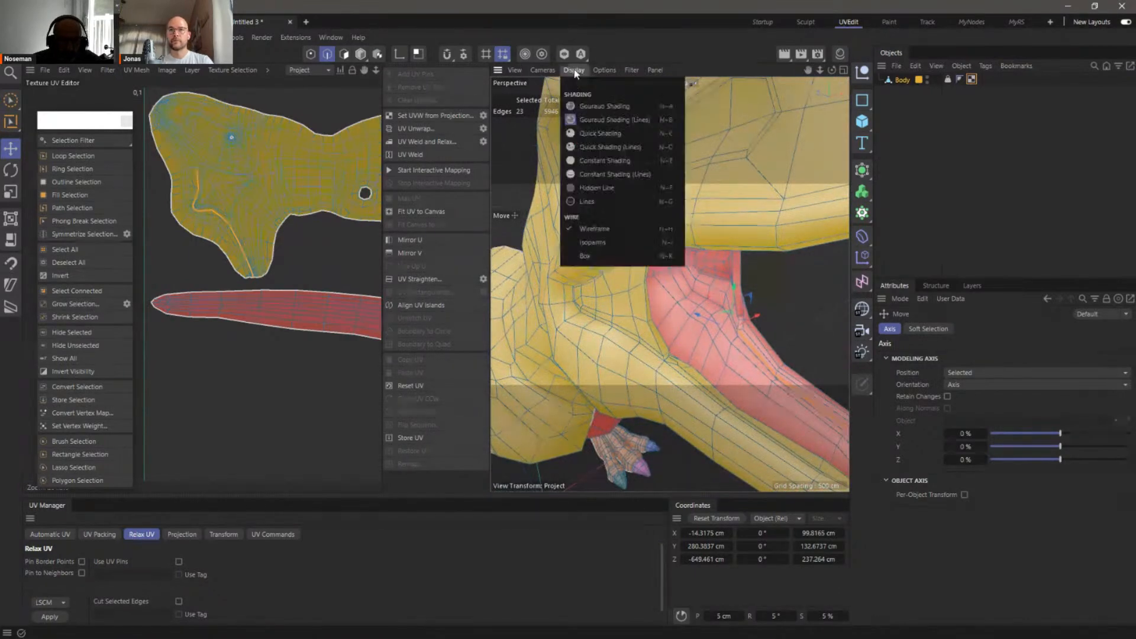
{"action": "left_click", "coordinate": [586, 186]}
{"action": "mouse_move", "coordinate": [740, 332]}
{"action": "left_mouse_down", "text": "alt"}
{"action": "mouse_move", "coordinate": [750, 343]}
{"action": "mouse_move", "coordinate": [730, 353]}
{"action": "mouse_move", "coordinate": [736, 339]}
{"action": "mouse_move", "coordinate": [831, 332]}
{"action": "mouse_move", "coordinate": [767, 339]}
{"action": "mouse_move", "coordinate": [742, 323]}
{"action": "left_mouse_up", "text": "alt"}
{"action": "scroll", "coordinate": [734, 338], "scroll_direction": "up", "scroll_amount": 3}
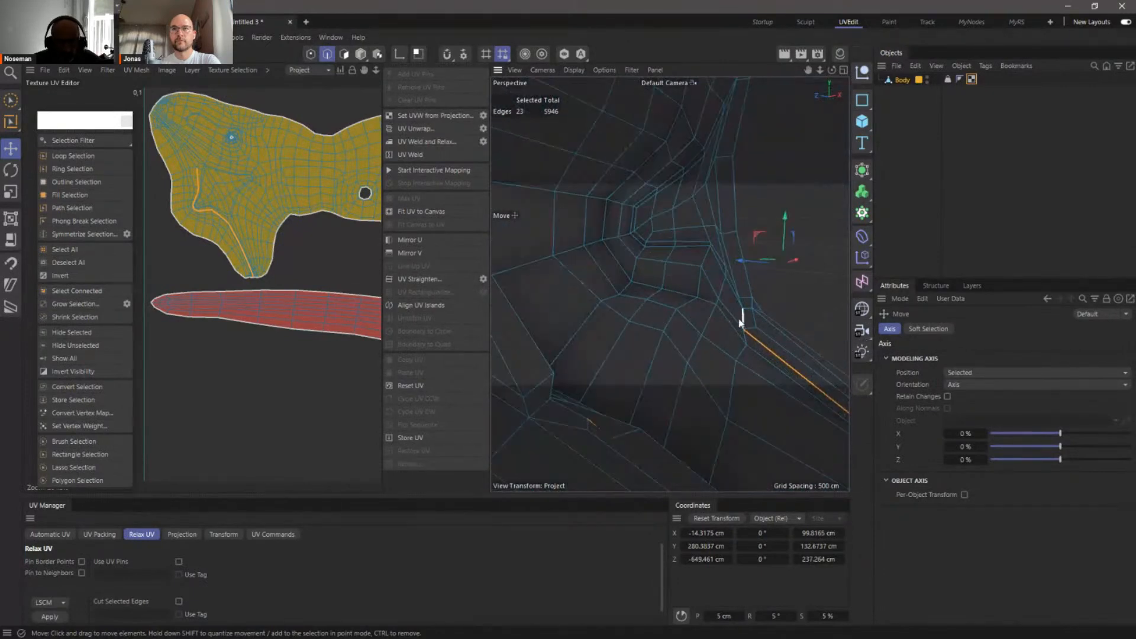
{"action": "double_click", "coordinate": [735, 321], "text": "shift"}
{"action": "left_click_drag", "start_coordinate": [682, 253], "coordinate": [632, 259], "text": "alt"}
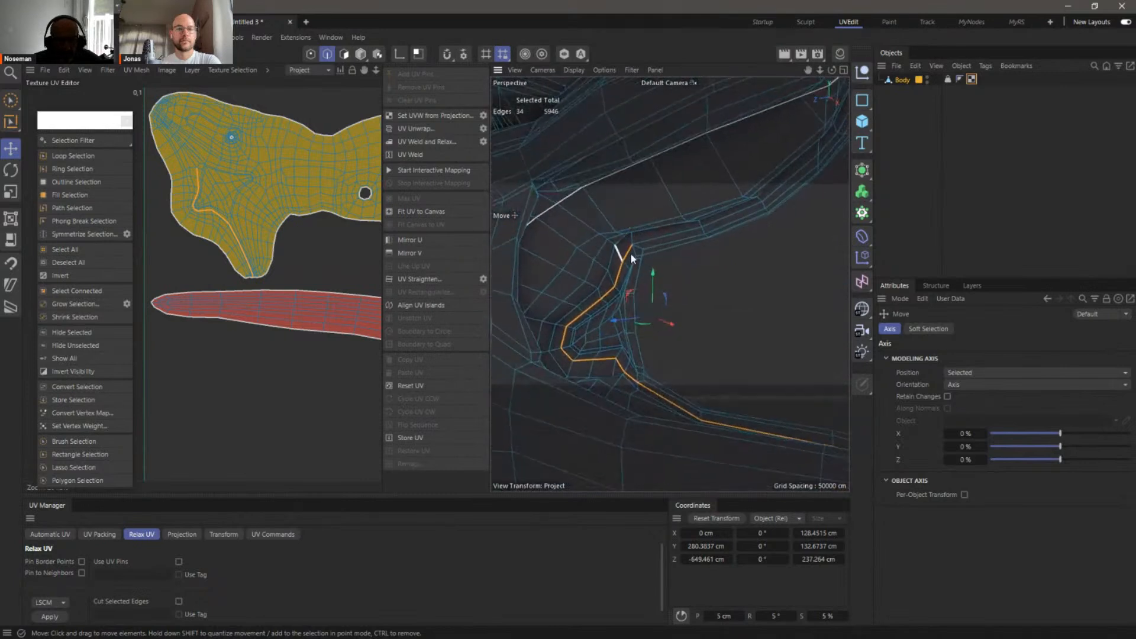
{"action": "double_click", "coordinate": [662, 238], "text": "shift"}
{"action": "left_click_drag", "start_coordinate": [661, 233], "coordinate": [640, 263], "text": "alt"}
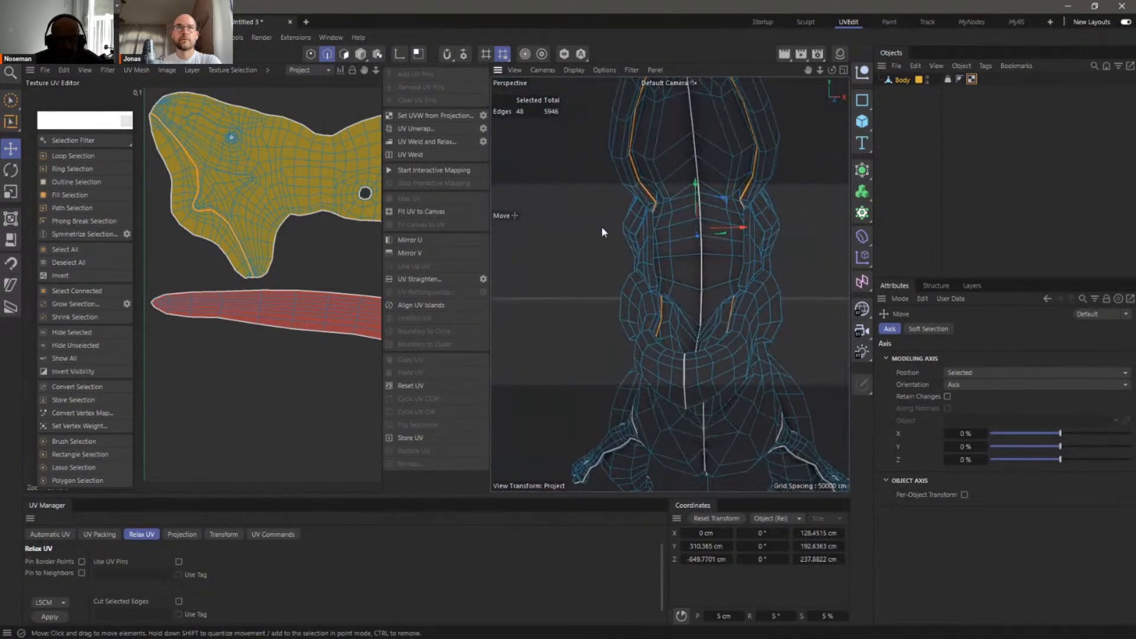
Try to unwrap the UVs along the selected mouth loops, inspect the corner of the mouth, and undo the unwrap
{"action": "left_click", "coordinate": [404, 128]}
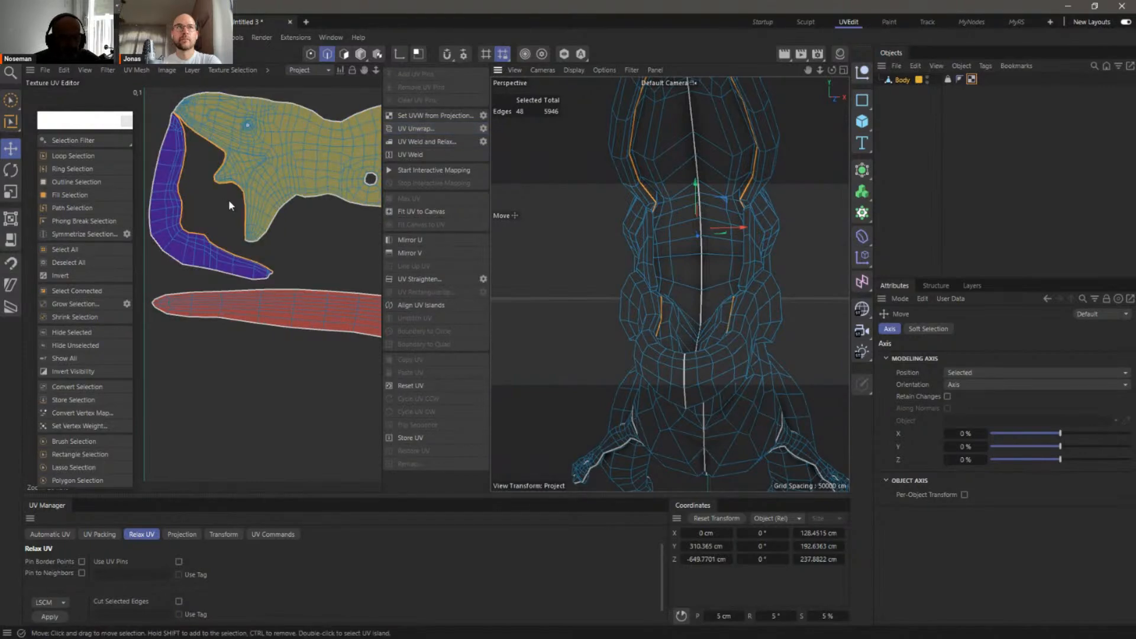
{"action": "left_click_drag", "start_coordinate": [668, 270], "coordinate": [806, 269], "text": "alt"}
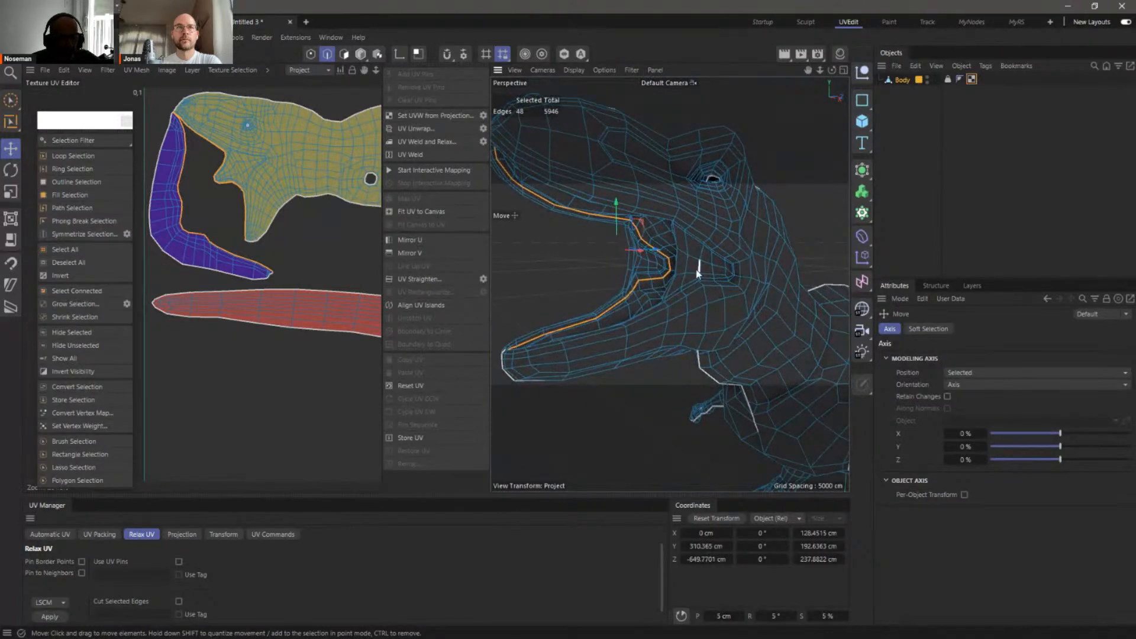
{"action": "scroll", "coordinate": [699, 270], "scroll_direction": "up", "scroll_amount": 3}
{"action": "scroll", "coordinate": [641, 274], "scroll_direction": "up", "scroll_amount": 2}
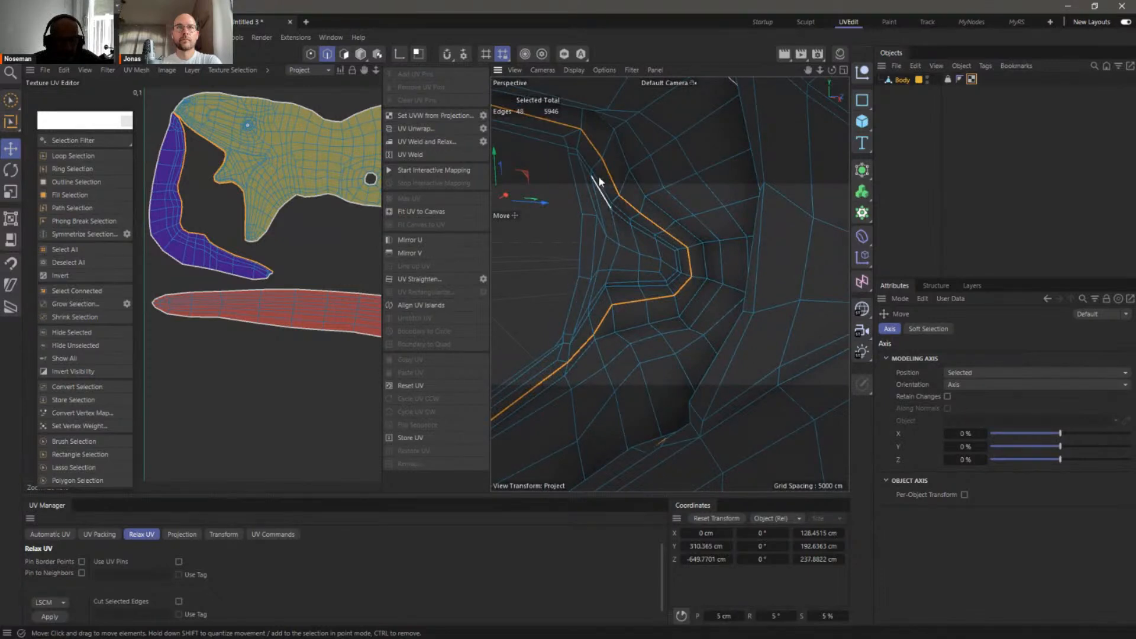
{"action": "left_click_drag", "start_coordinate": [619, 267], "coordinate": [620, 224], "text": "alt"}
{"action": "key", "text": "ctrl+z"}
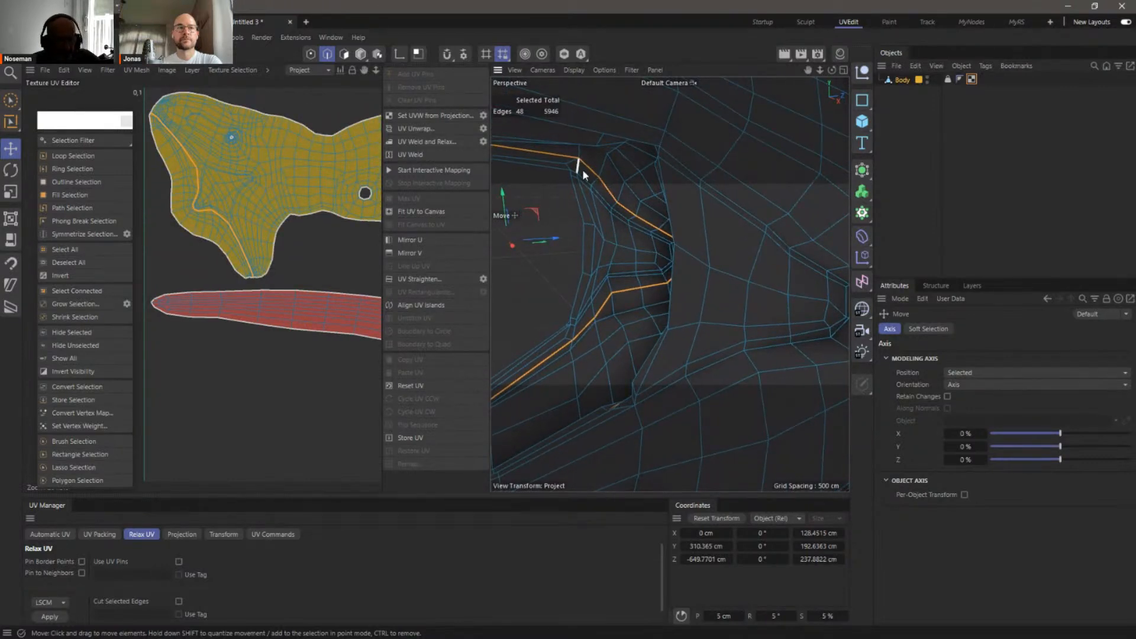
Add the inner edges that bridge the upper and lower jaw loops at the mouth corner and symmetrize the selection
{"action": "scroll", "coordinate": [584, 180], "scroll_direction": "up", "scroll_amount": 3}
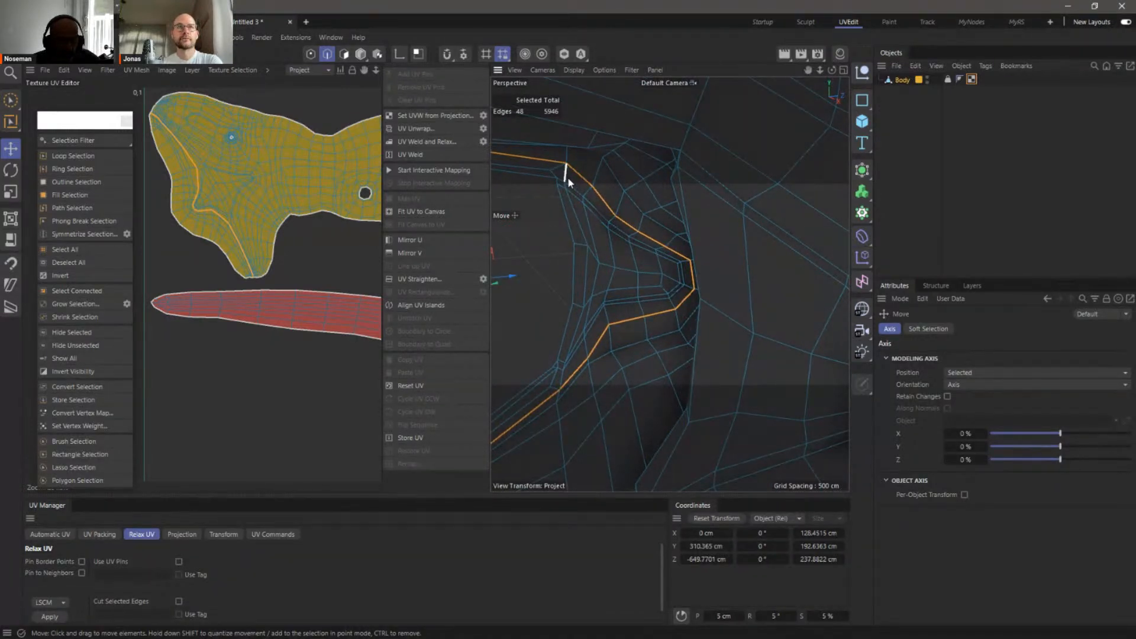
{"action": "left_click", "coordinate": [565, 173], "text": "shift"}
{"action": "left_click_drag", "start_coordinate": [594, 288], "coordinate": [609, 294], "text": "alt"}
{"action": "double_click", "coordinate": [571, 331], "text": "shift"}
{"action": "left_click_drag", "start_coordinate": [559, 378], "coordinate": [577, 364], "text": "alt"}
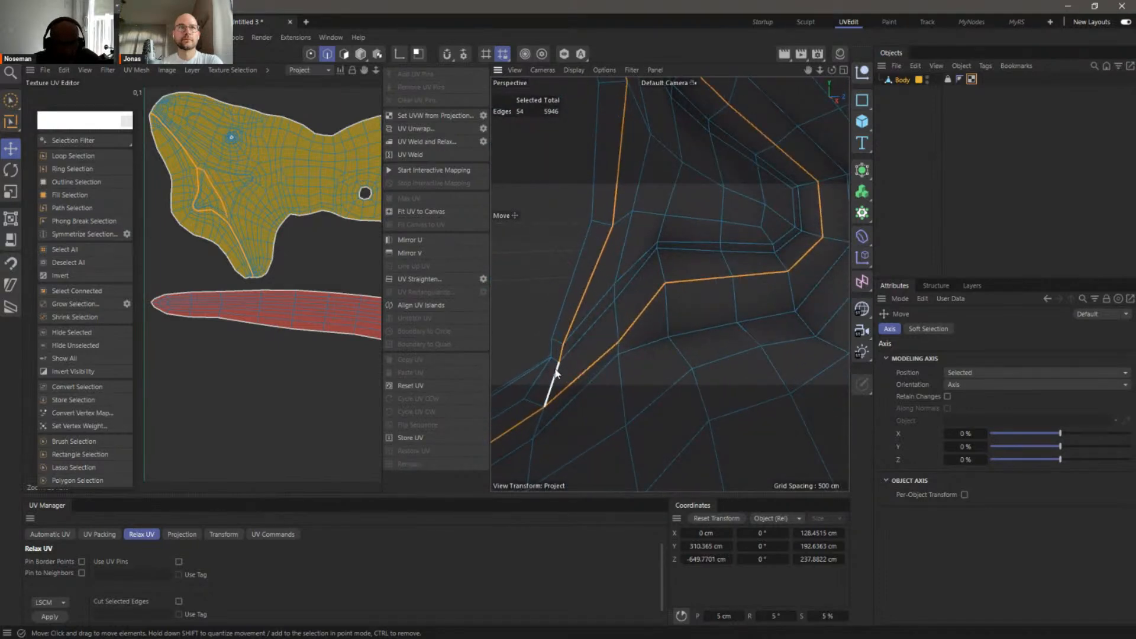
{"action": "mouse_move", "coordinate": [630, 292]}
{"action": "left_mouse_down", "text": "alt"}
{"action": "mouse_move", "coordinate": [651, 269]}
{"action": "mouse_move", "coordinate": [635, 271]}
{"action": "left_mouse_up", "text": "alt"}
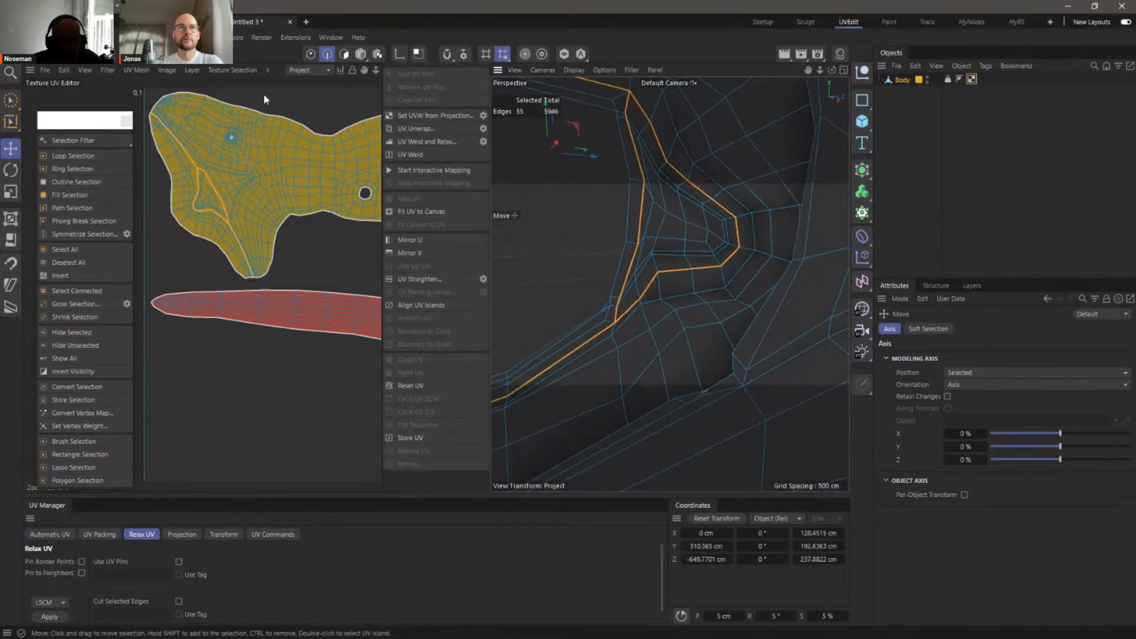
{"action": "left_click", "coordinate": [81, 234]}
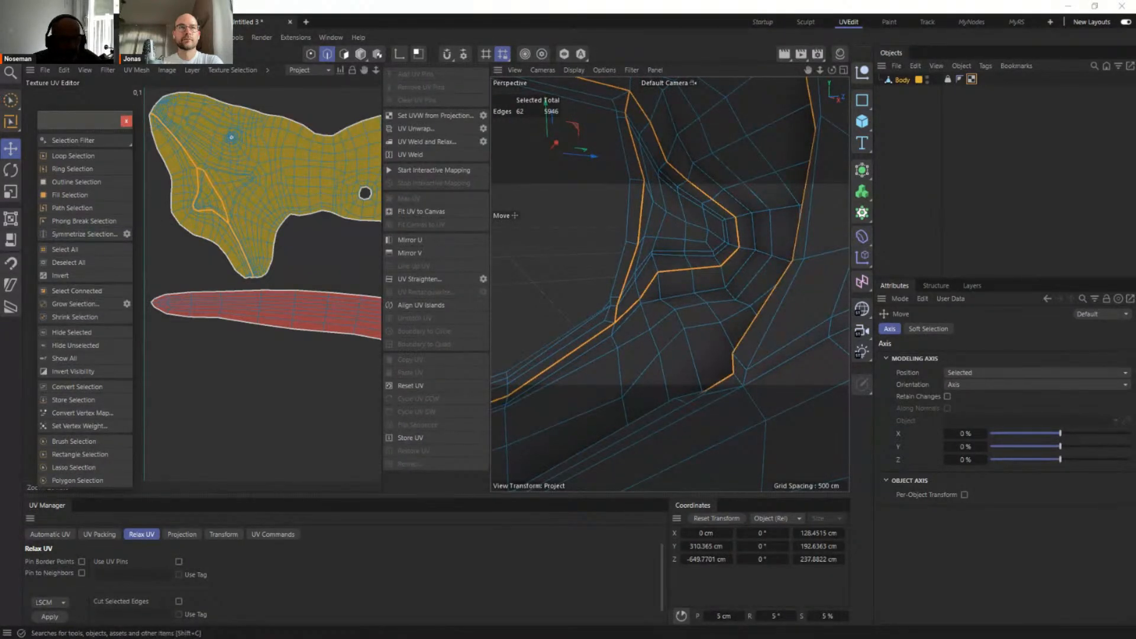
Use Brush Selection to remove the edges around the recessed cheek fold from the selection at both mouth corners
{"action": "left_click", "coordinate": [10, 100]}
{"action": "left_click_drag", "start_coordinate": [699, 269], "coordinate": [740, 203], "text": "ctrl"}
{"action": "left_click_drag", "start_coordinate": [656, 141], "coordinate": [648, 121], "text": "ctrl"}
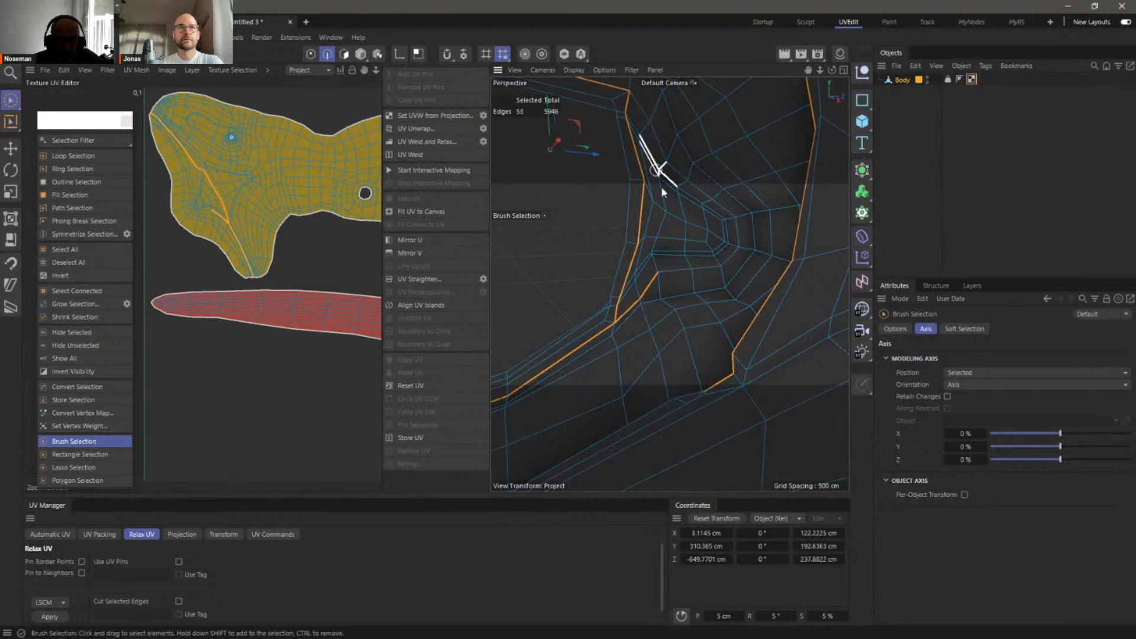
{"action": "left_click_drag", "start_coordinate": [658, 272], "coordinate": [639, 304], "text": "ctrl"}
{"action": "mouse_move", "coordinate": [757, 307]}
{"action": "left_mouse_down", "text": "alt"}
{"action": "mouse_move", "coordinate": [671, 319]}
{"action": "mouse_move", "coordinate": [735, 308]}
{"action": "mouse_move", "coordinate": [631, 276]}
{"action": "mouse_move", "coordinate": [602, 353]}
{"action": "mouse_move", "coordinate": [727, 384]}
{"action": "mouse_move", "coordinate": [676, 329]}
{"action": "mouse_move", "coordinate": [558, 281]}
{"action": "left_mouse_up", "text": "alt"}
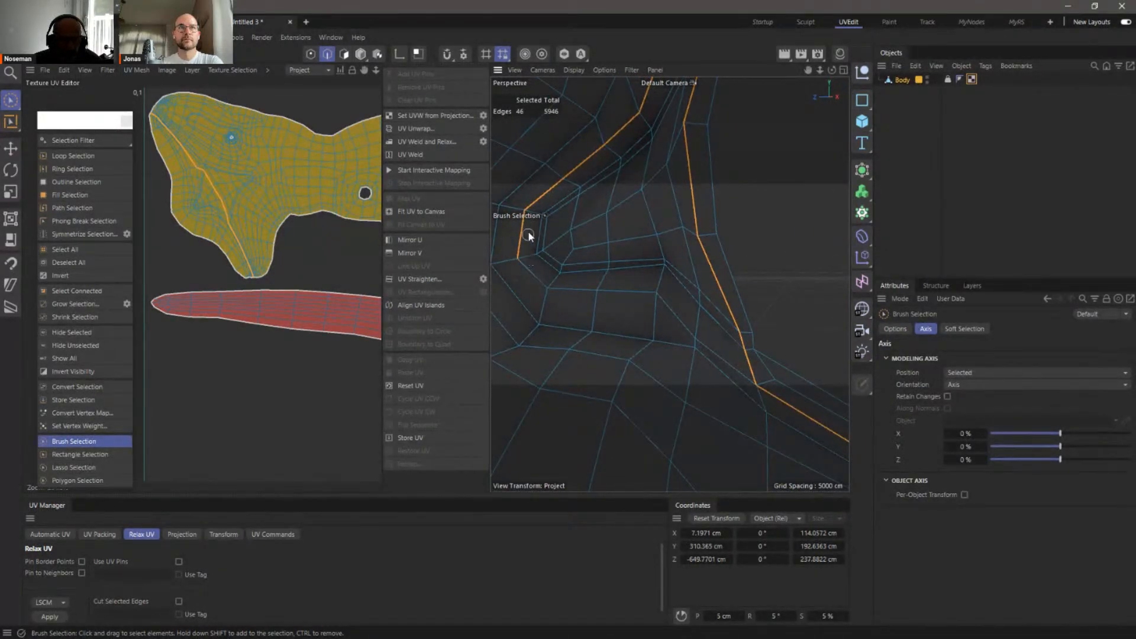
{"action": "mouse_move", "coordinate": [681, 273]}
{"action": "left_mouse_down", "text": "alt"}
{"action": "mouse_move", "coordinate": [676, 379]}
{"action": "mouse_move", "coordinate": [686, 243]}
{"action": "left_mouse_up", "text": "alt"}
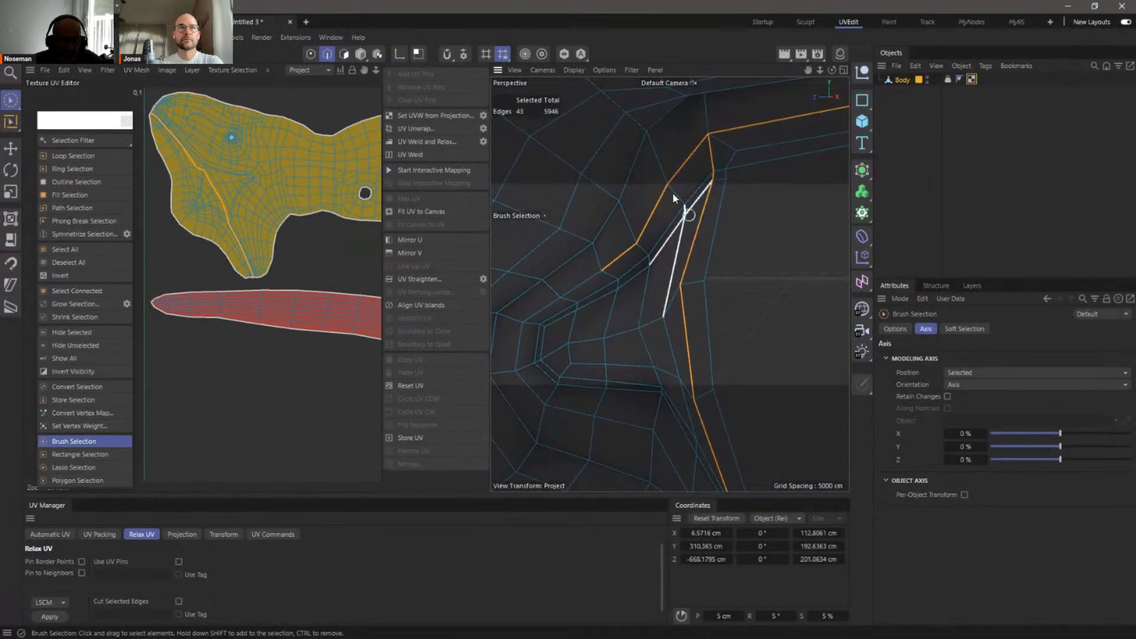
{"action": "left_click_drag", "start_coordinate": [669, 184], "coordinate": [581, 287], "text": "ctrl"}
{"action": "right_click_drag", "start_coordinate": [634, 326], "coordinate": [503, 302], "text": "alt"}
Unwrap the UVs along the corrected mouth loop, inspect the separated mouth islands, and clear the edge selection
{"action": "left_click", "coordinate": [432, 129]}
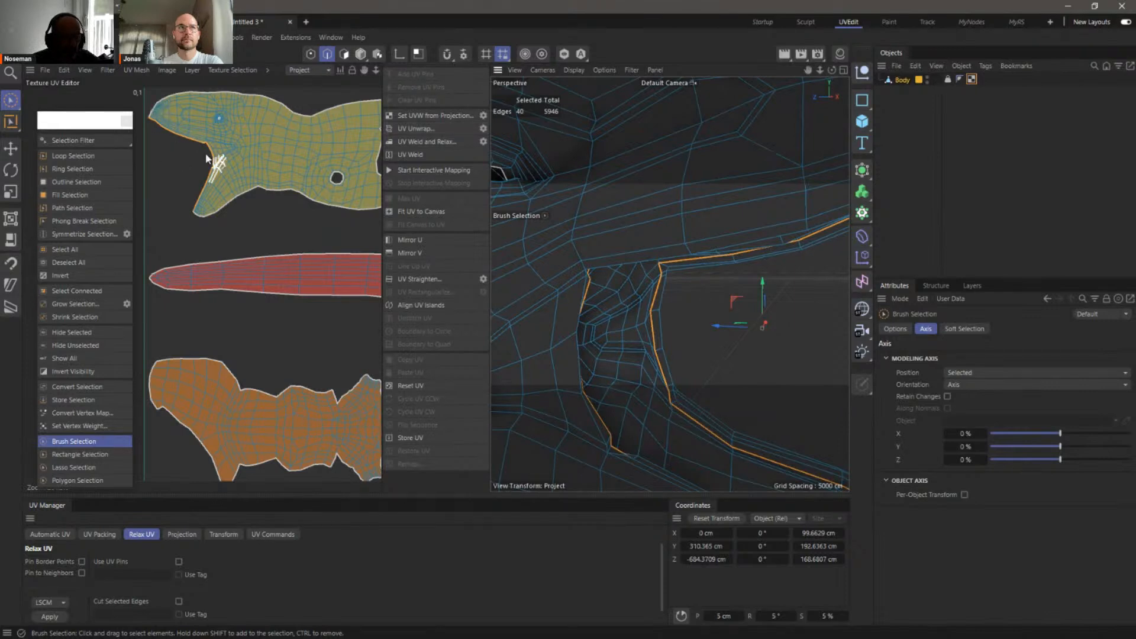
{"action": "left_click", "coordinate": [306, 226]}
{"action": "right_click_drag", "start_coordinate": [307, 222], "coordinate": [275, 242], "text": "alt"}
{"action": "middle_click_drag", "start_coordinate": [309, 296], "coordinate": [223, 258], "text": "alt"}
{"action": "middle_click_drag", "start_coordinate": [270, 287], "coordinate": [311, 240], "text": "alt"}
{"action": "scroll", "coordinate": [227, 319], "scroll_direction": "up", "scroll_amount": 3}
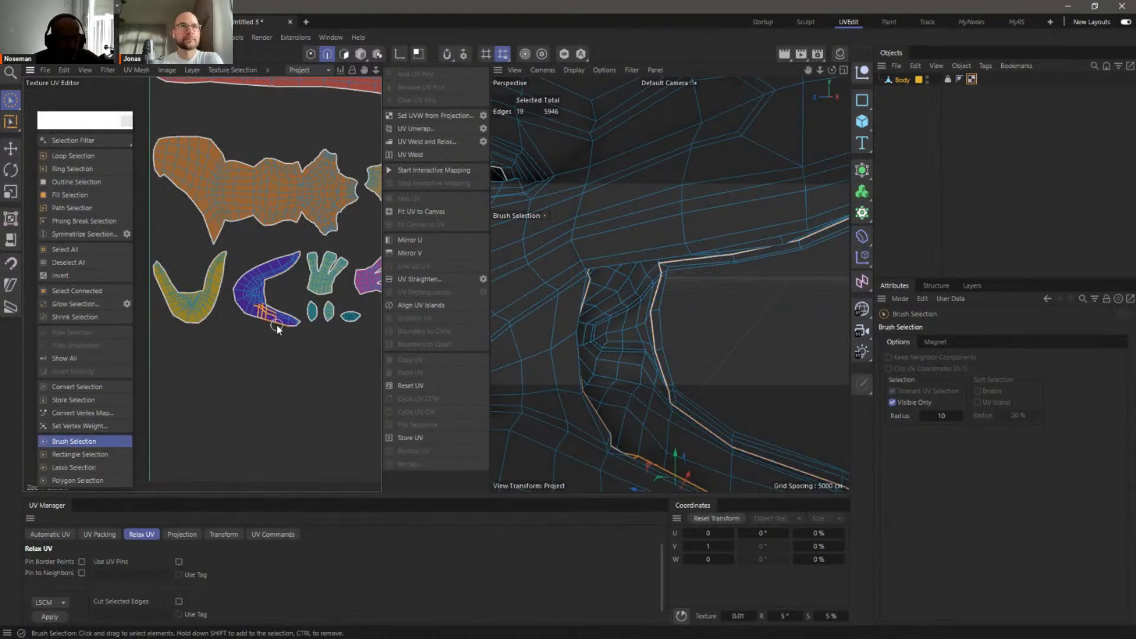
{"action": "left_click", "coordinate": [272, 362]}
Select individual edges of the midline seam at the front of the mouth's roof with the Move tool
{"action": "left_click_drag", "start_coordinate": [691, 242], "coordinate": [783, 303], "text": "alt"}
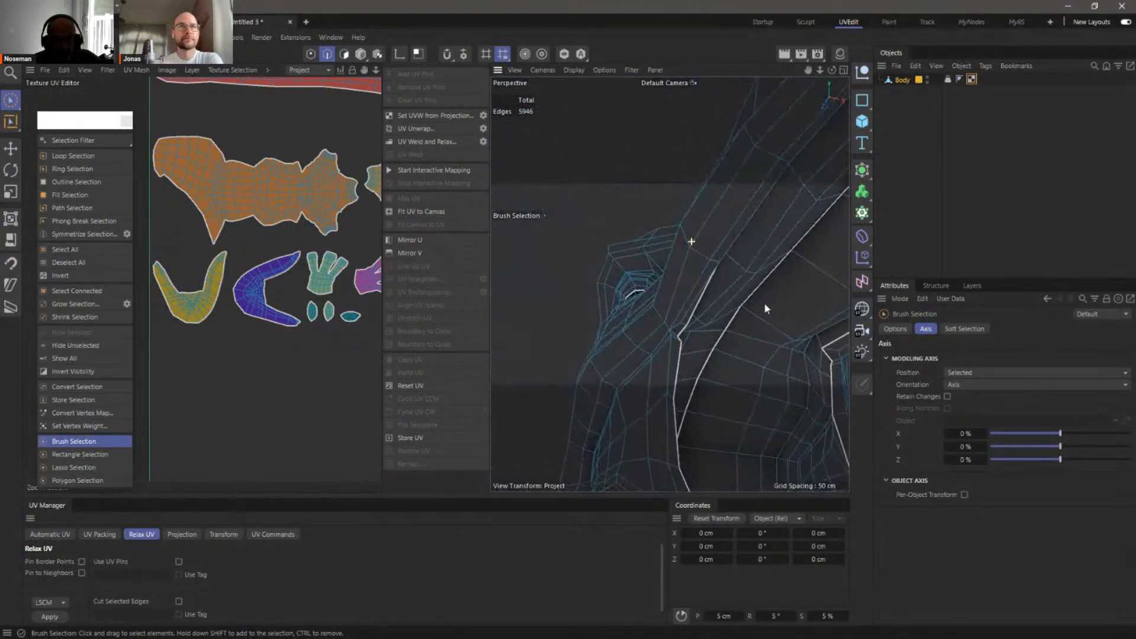
{"action": "mouse_move", "coordinate": [662, 260]}
{"action": "left_mouse_down", "text": "alt"}
{"action": "mouse_move", "coordinate": [623, 240]}
{"action": "mouse_move", "coordinate": [689, 260]}
{"action": "mouse_move", "coordinate": [697, 197]}
{"action": "left_mouse_up", "text": "alt"}
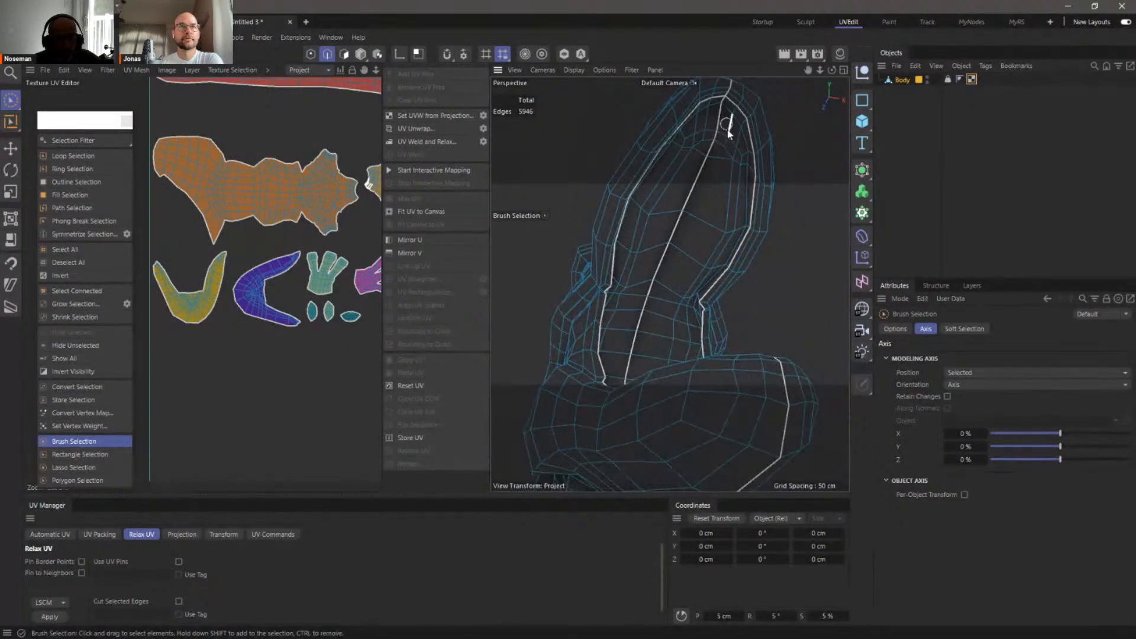
{"action": "key", "text": "e"}
{"action": "scroll", "coordinate": [698, 131], "scroll_direction": "up", "scroll_amount": 5}
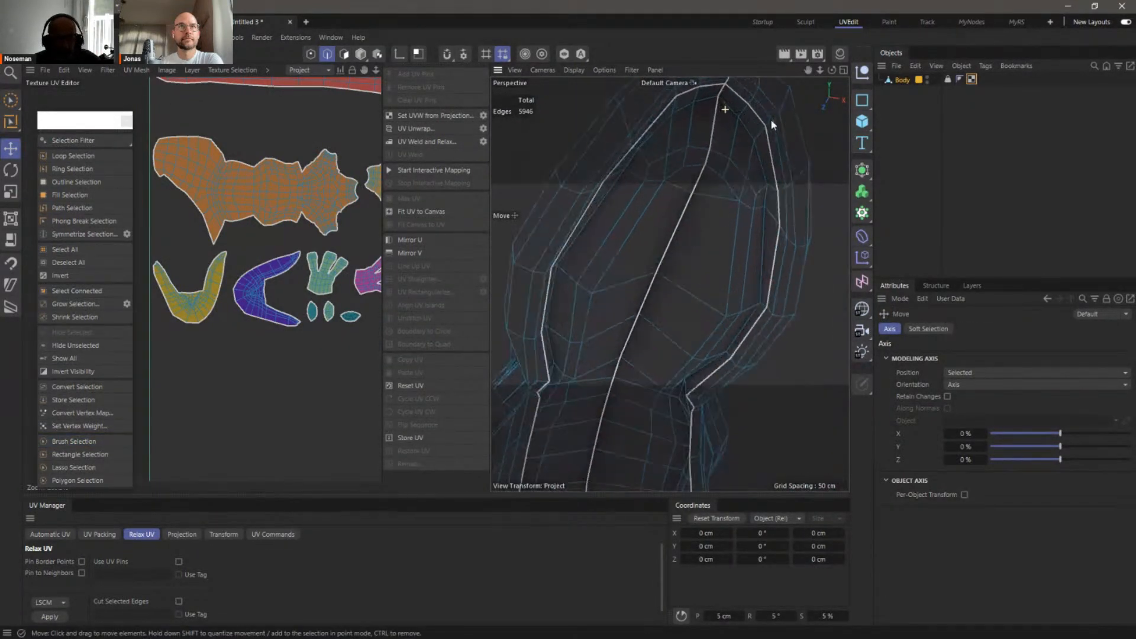
{"action": "scroll", "coordinate": [710, 169], "scroll_direction": "up", "scroll_amount": 2}
{"action": "left_click", "coordinate": [704, 142]}
{"action": "scroll", "coordinate": [701, 322], "scroll_direction": "up", "scroll_amount": 3}
{"action": "scroll", "coordinate": [739, 136], "scroll_direction": "up", "scroll_amount": 2}
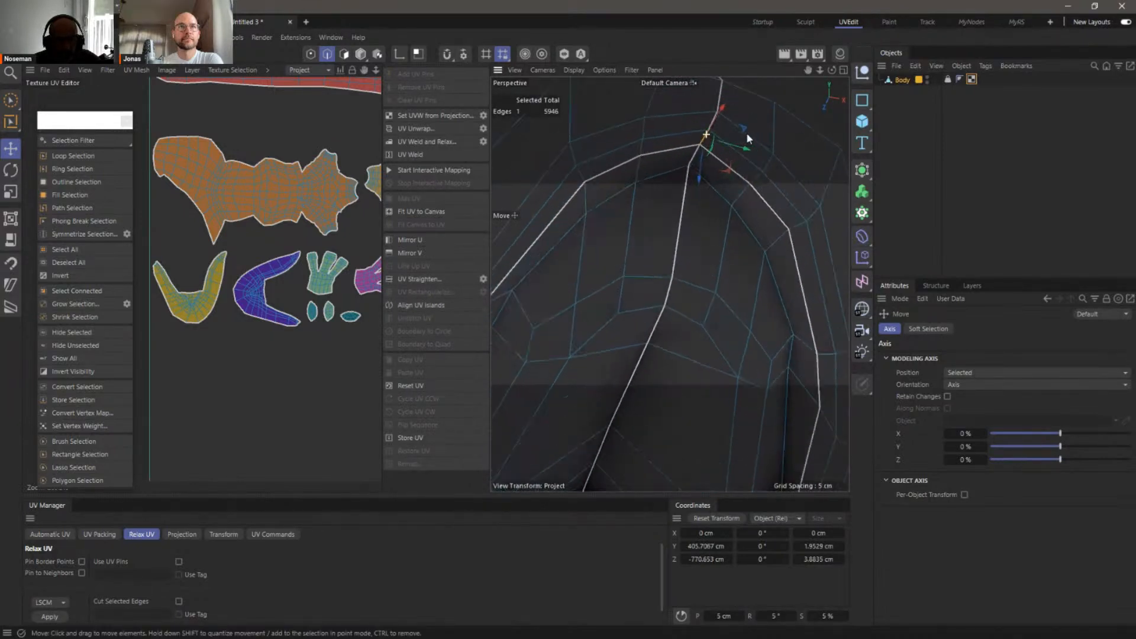
{"action": "right_click_drag", "start_coordinate": [739, 134], "coordinate": [775, 135], "text": "alt"}
{"action": "left_click", "coordinate": [682, 181]}
{"action": "left_click", "coordinate": [674, 223], "text": "shift"}
{"action": "left_click", "coordinate": [647, 375], "text": "shift"}
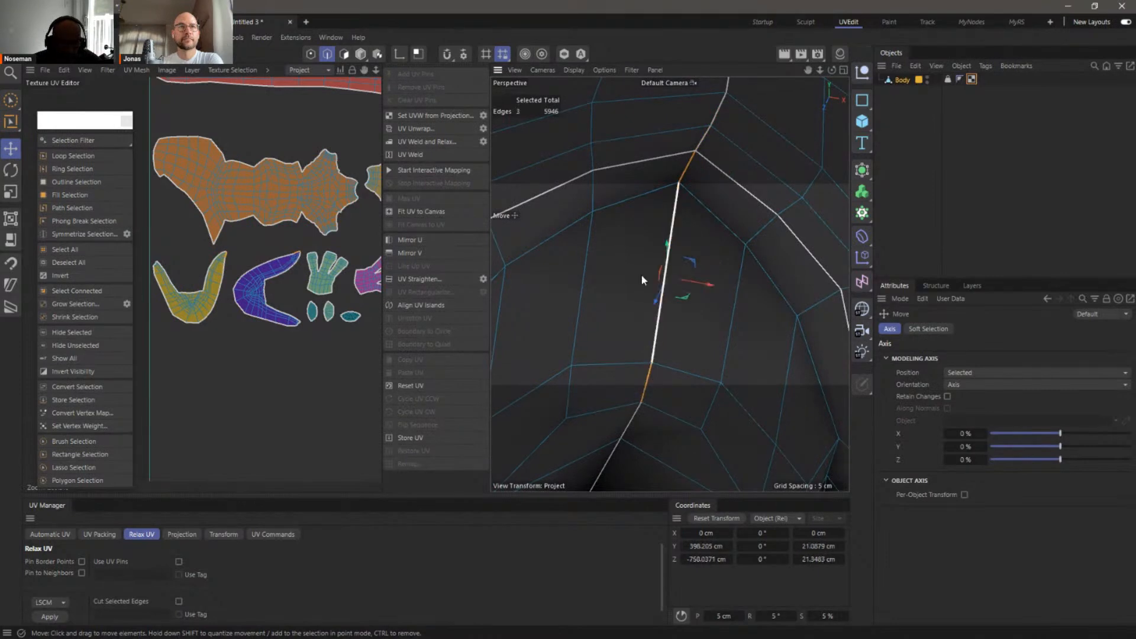
Select the frontmost midline edge of the upper jaw and add the matching one at the lower jaw's tip
{"action": "left_click", "coordinate": [704, 139]}
{"action": "right_click_drag", "start_coordinate": [743, 311], "coordinate": [704, 330], "text": "alt"}
{"action": "left_click_drag", "start_coordinate": [669, 284], "coordinate": [685, 246], "text": "alt"}
{"action": "left_click_drag", "start_coordinate": [663, 354], "coordinate": [645, 119], "text": "alt"}
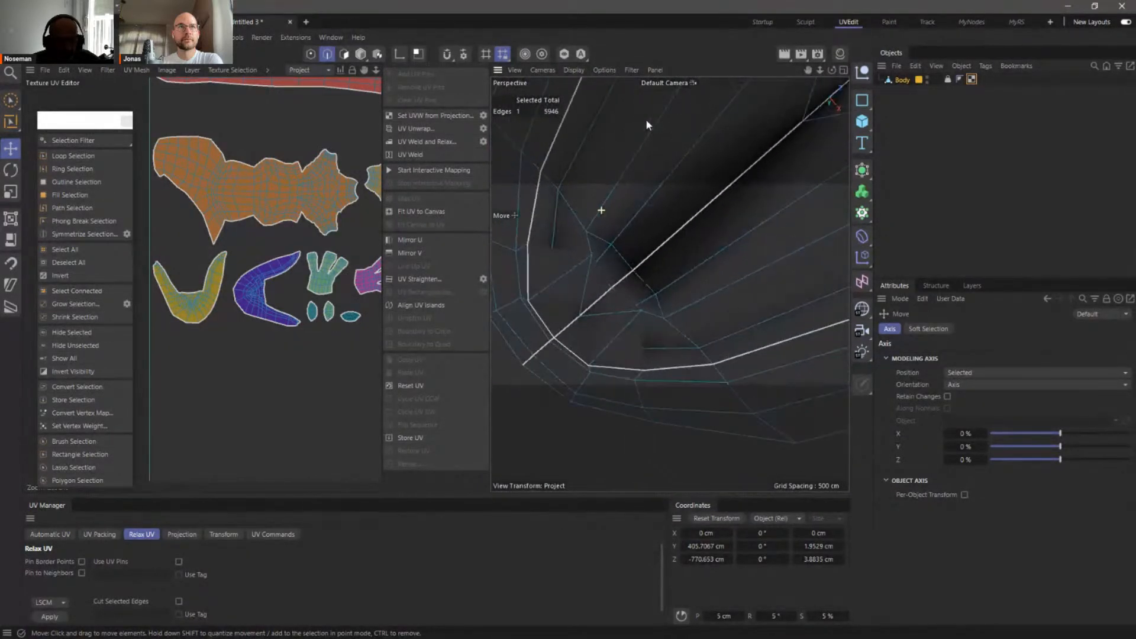
{"action": "mouse_move", "coordinate": [565, 338]}
{"action": "left_mouse_down", "text": "alt"}
{"action": "mouse_move", "coordinate": [588, 264]}
{"action": "mouse_move", "coordinate": [563, 348]}
{"action": "left_mouse_up", "text": "alt"}
{"action": "left_click", "coordinate": [620, 302], "text": "shift"}
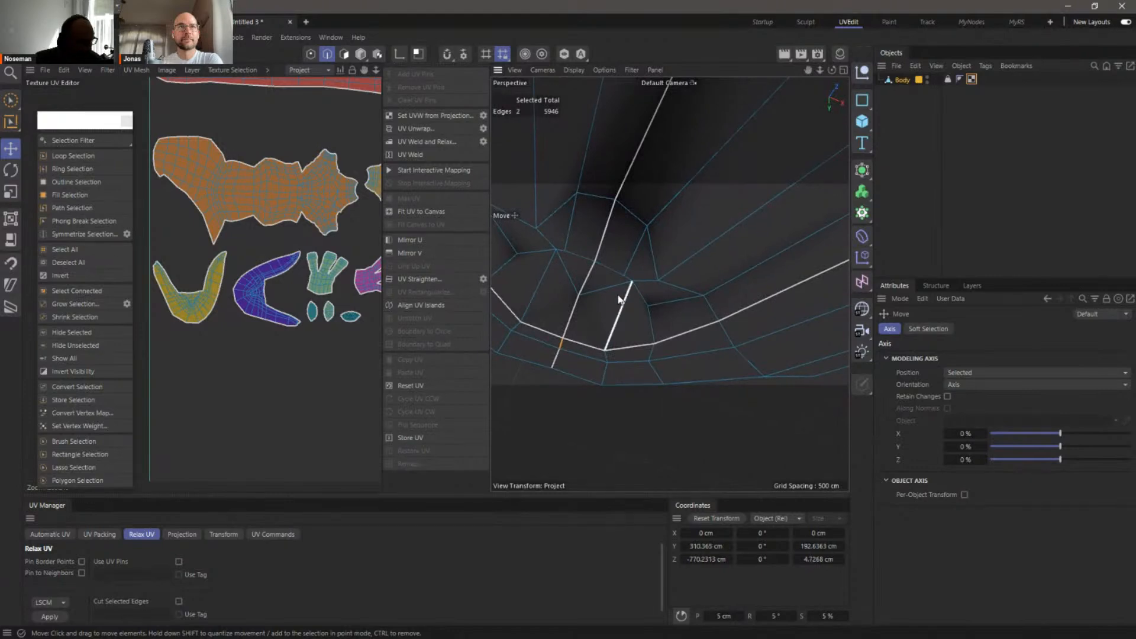
Select the midline seam loop inside the mouth with Loop Selection and locate its edges on the yellow and purple UV islands
{"action": "key", "text": "u"}
{"action": "key", "text": "l"}
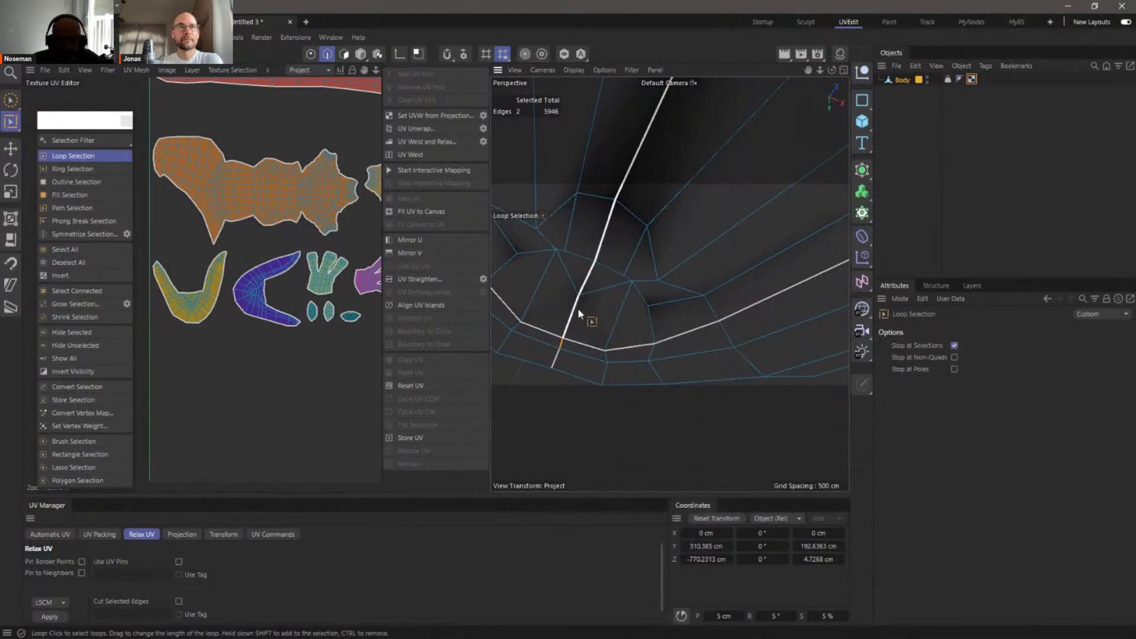
{"action": "left_click", "coordinate": [578, 308]}
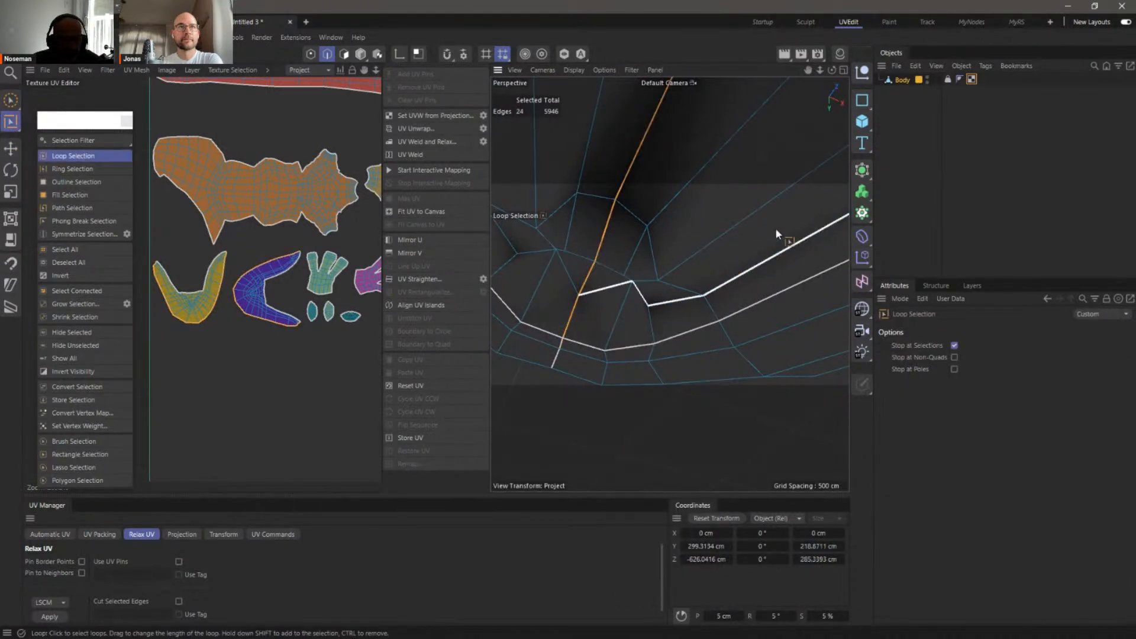
{"action": "scroll", "coordinate": [245, 274], "scroll_direction": "up", "scroll_amount": 1}
{"action": "scroll", "coordinate": [245, 275], "scroll_direction": "up", "scroll_amount": 3}
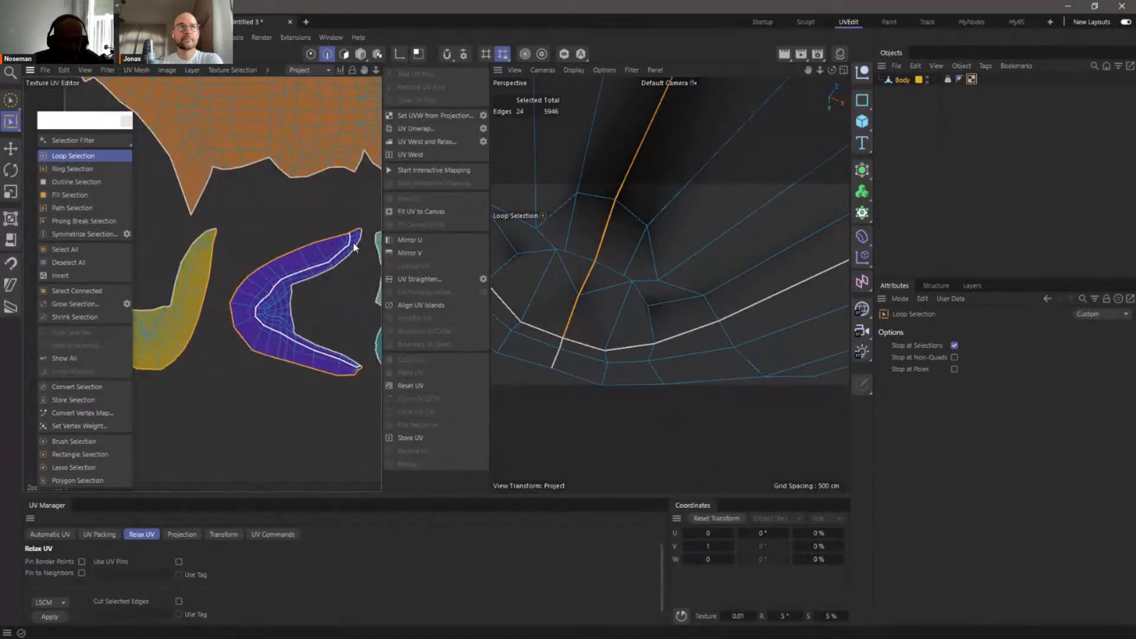
{"action": "middle_click_drag", "start_coordinate": [222, 305], "coordinate": [305, 305], "text": "alt"}
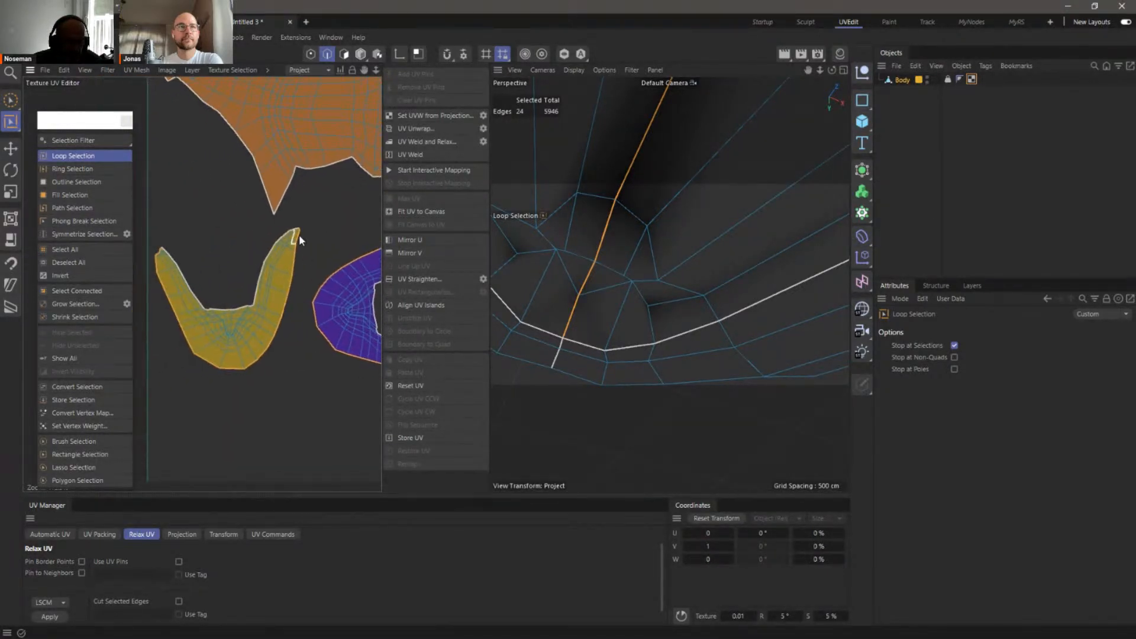
Try joining the two mouth islands with UV Weld and Relax and with plain UV Weld, undoing both attempts
{"action": "left_click", "coordinate": [421, 142]}
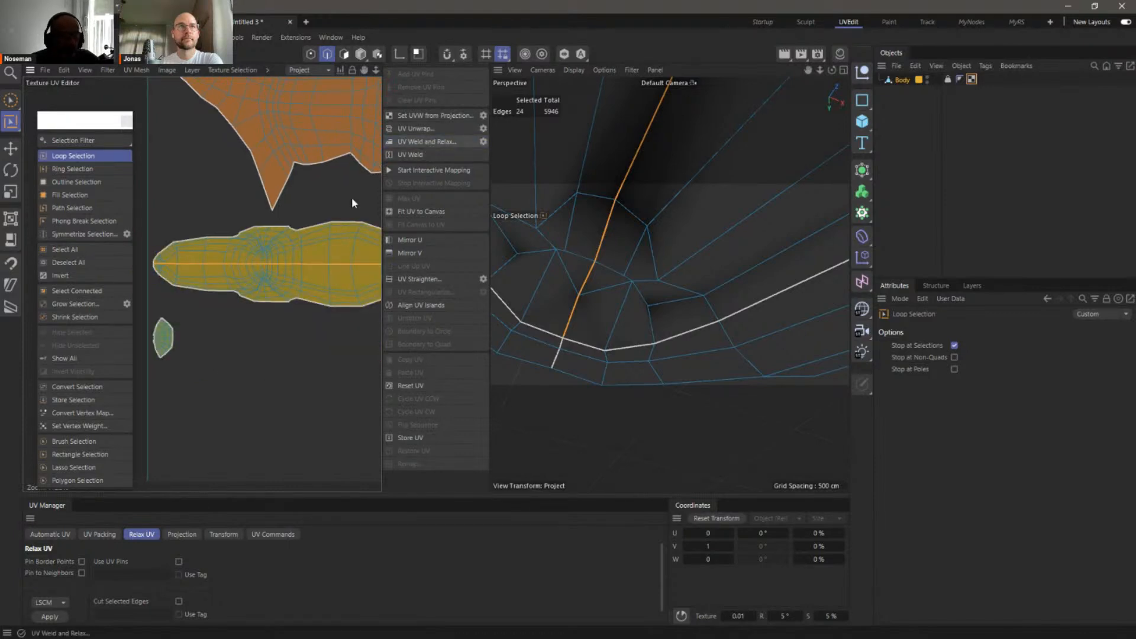
{"action": "scroll", "coordinate": [306, 299], "scroll_direction": "down", "scroll_amount": 2}
{"action": "middle_click_drag", "start_coordinate": [306, 302], "coordinate": [213, 313], "text": "alt"}
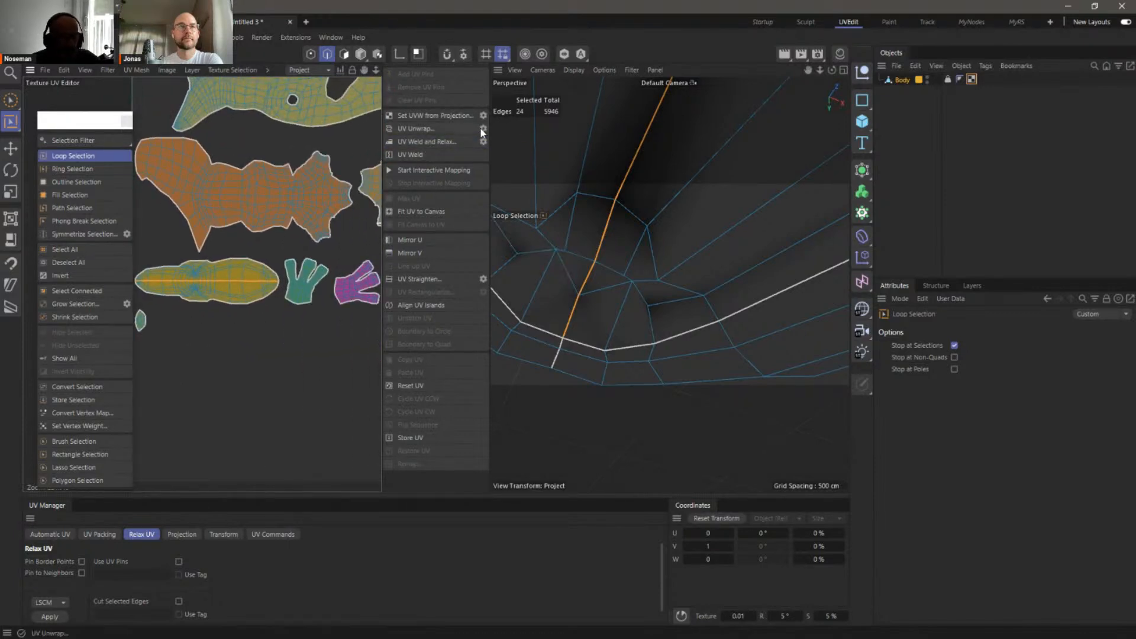
{"action": "left_click", "coordinate": [444, 155]}
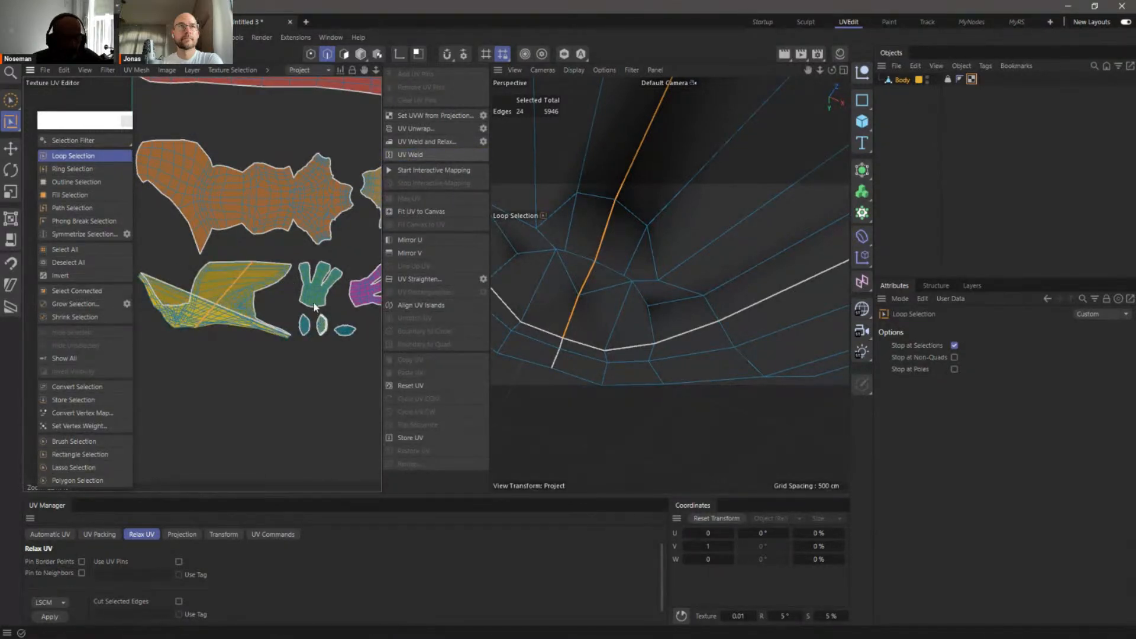
{"action": "key", "text": "ctrl+z"}
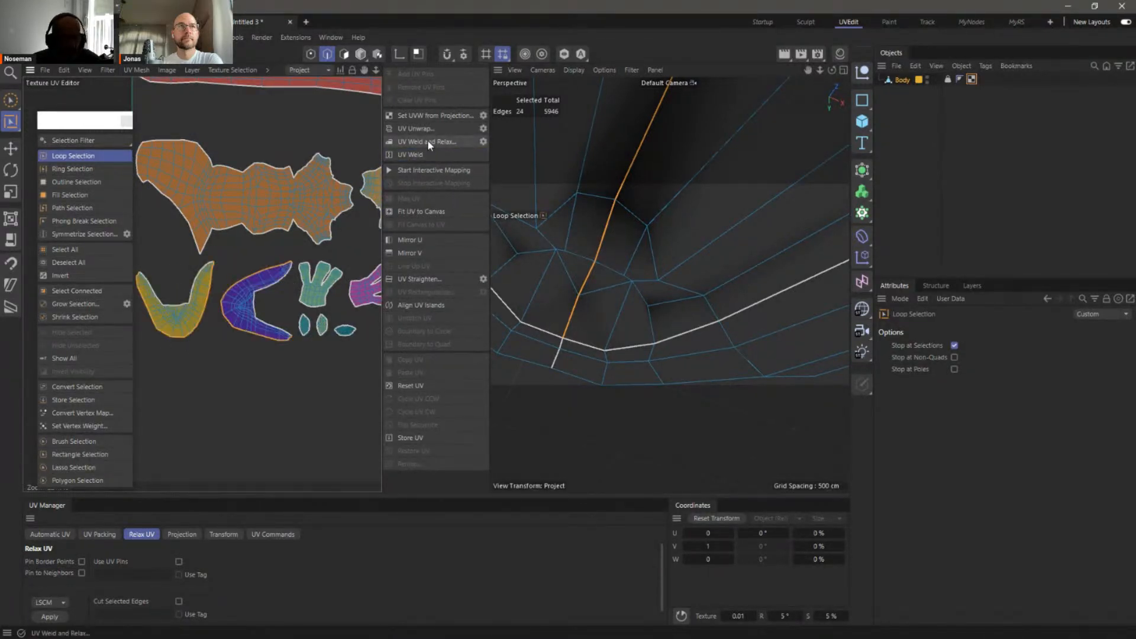
Weld and relax the two mouth islands along the selected midline seam and review the overall UV layout
{"action": "left_click", "coordinate": [428, 141]}
{"action": "middle_click_drag", "start_coordinate": [314, 289], "coordinate": [215, 286]}
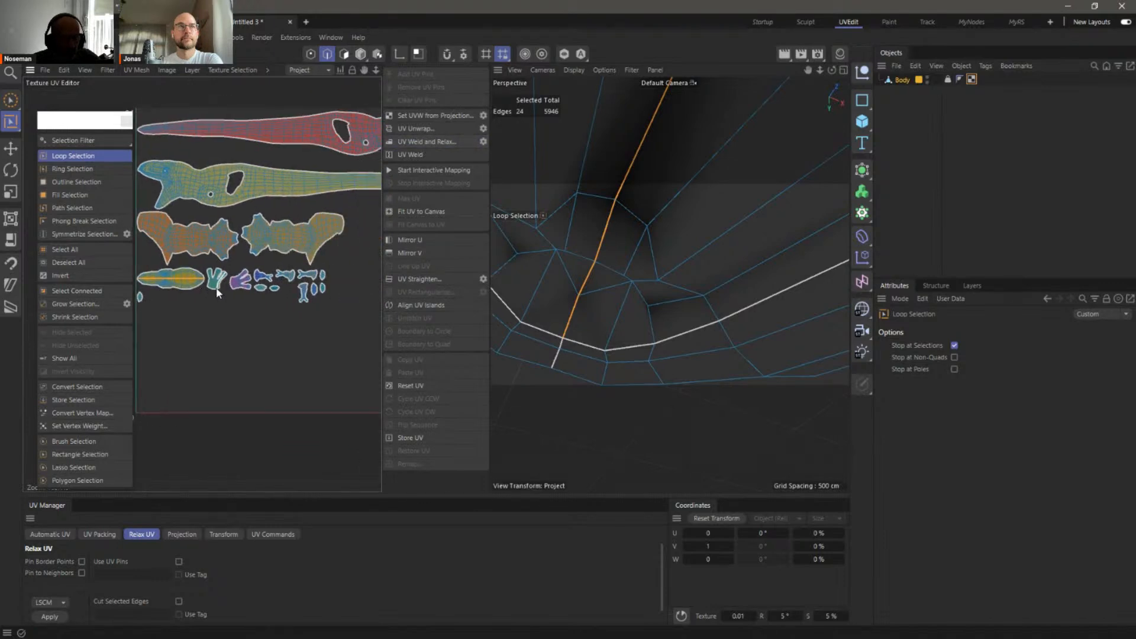
{"action": "scroll", "coordinate": [138, 300], "scroll_direction": "up", "scroll_amount": 5}
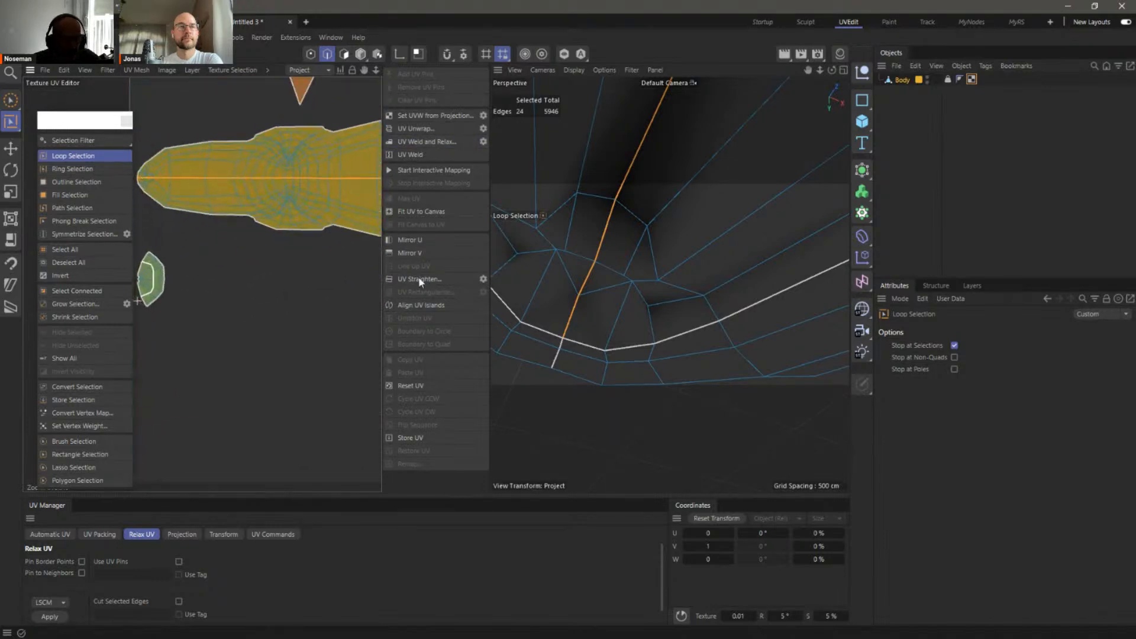
{"action": "middle_click_drag", "start_coordinate": [259, 295], "coordinate": [307, 302]}
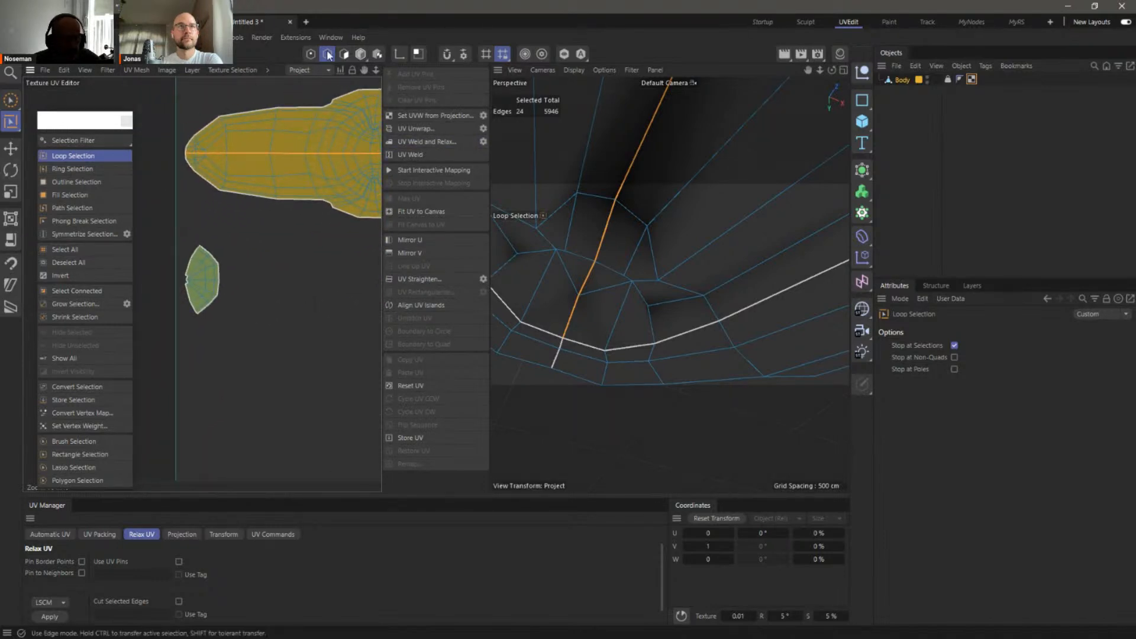
{"action": "scroll", "coordinate": [246, 295], "scroll_direction": "down", "scroll_amount": 8}
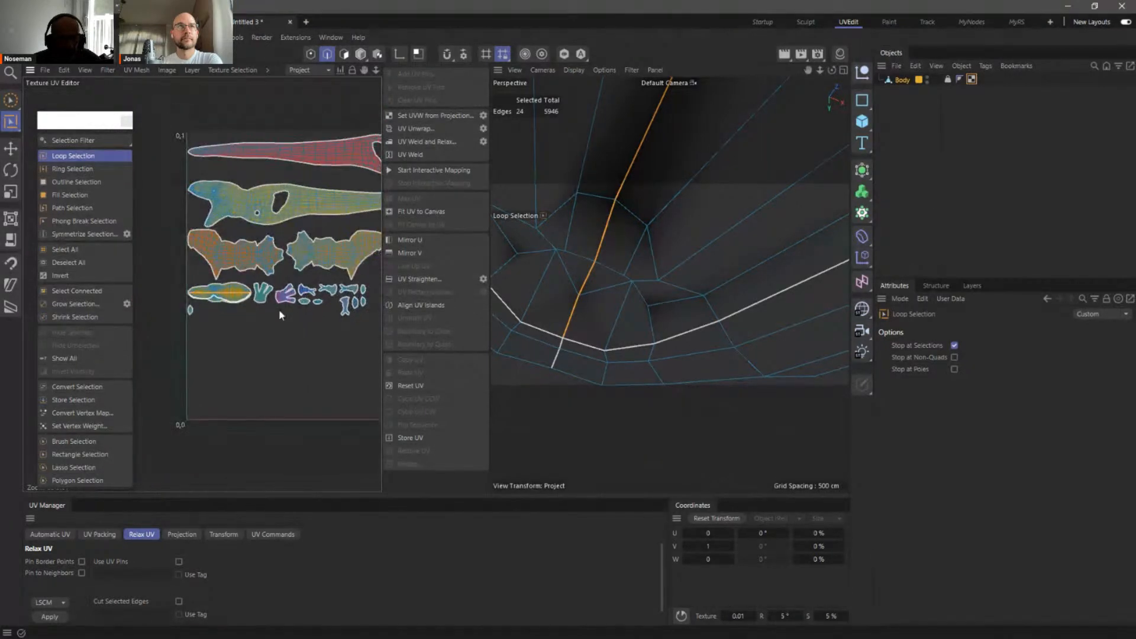
{"action": "scroll", "coordinate": [259, 325], "scroll_direction": "down", "scroll_amount": 4}
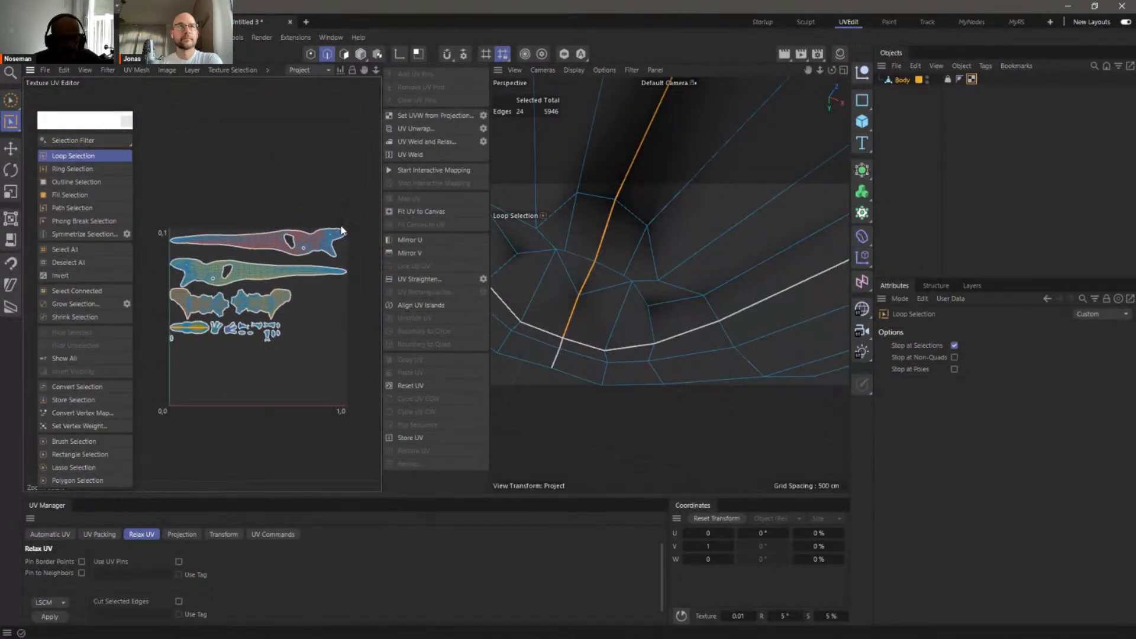
Clear the edge selection and examine the dense polygons near the border of the red body island
{"action": "scroll", "coordinate": [344, 226], "scroll_direction": "up", "scroll_amount": 6}
{"action": "scroll", "coordinate": [370, 241], "scroll_direction": "up", "scroll_amount": 3}
{"action": "left_click", "coordinate": [10, 152]}
{"action": "left_click", "coordinate": [341, 388]}
{"action": "middle_click_drag", "start_coordinate": [359, 219], "coordinate": [254, 286], "text": "alt"}
{"action": "scroll", "coordinate": [249, 285], "scroll_direction": "up", "scroll_amount": 5}
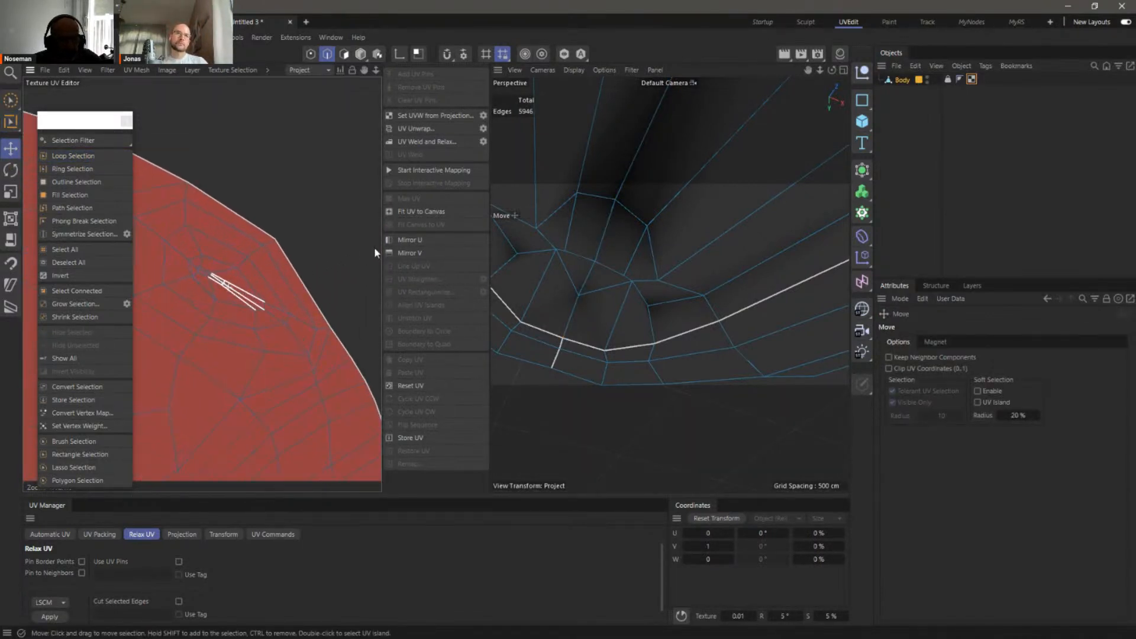
{"action": "right_click_drag", "start_coordinate": [751, 229], "coordinate": [671, 241], "text": "alt"}
{"action": "left_click_drag", "start_coordinate": [671, 241], "coordinate": [714, 258], "text": "alt"}
{"action": "right_click_drag", "start_coordinate": [714, 258], "coordinate": [782, 190], "text": "alt"}
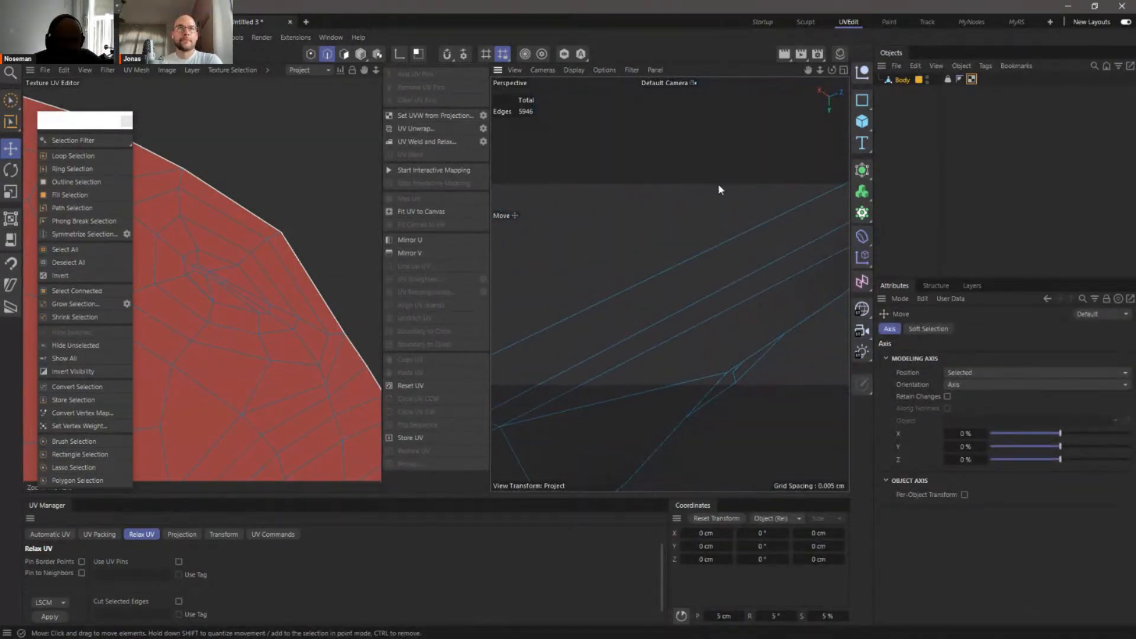
Reset the 3D view and examine the mesh around the creature's eye opening
{"action": "key", "text": "h"}
{"action": "left_click_drag", "start_coordinate": [674, 326], "coordinate": [521, 44], "text": "alt"}
{"action": "left_click", "coordinate": [514, 70]}
{"action": "left_click", "coordinate": [549, 235]}
{"action": "middle_click_drag", "start_coordinate": [643, 163], "coordinate": [706, 344], "text": "alt"}
{"action": "middle_click_drag", "start_coordinate": [622, 325], "coordinate": [645, 278], "text": "alt"}
{"action": "right_click_drag", "start_coordinate": [658, 270], "coordinate": [739, 285], "text": "alt"}
{"action": "mouse_move", "coordinate": [750, 288]}
{"action": "left_mouse_down", "text": "alt"}
{"action": "mouse_move", "coordinate": [764, 324]}
{"action": "mouse_move", "coordinate": [717, 275]}
{"action": "left_mouse_up", "text": "alt"}
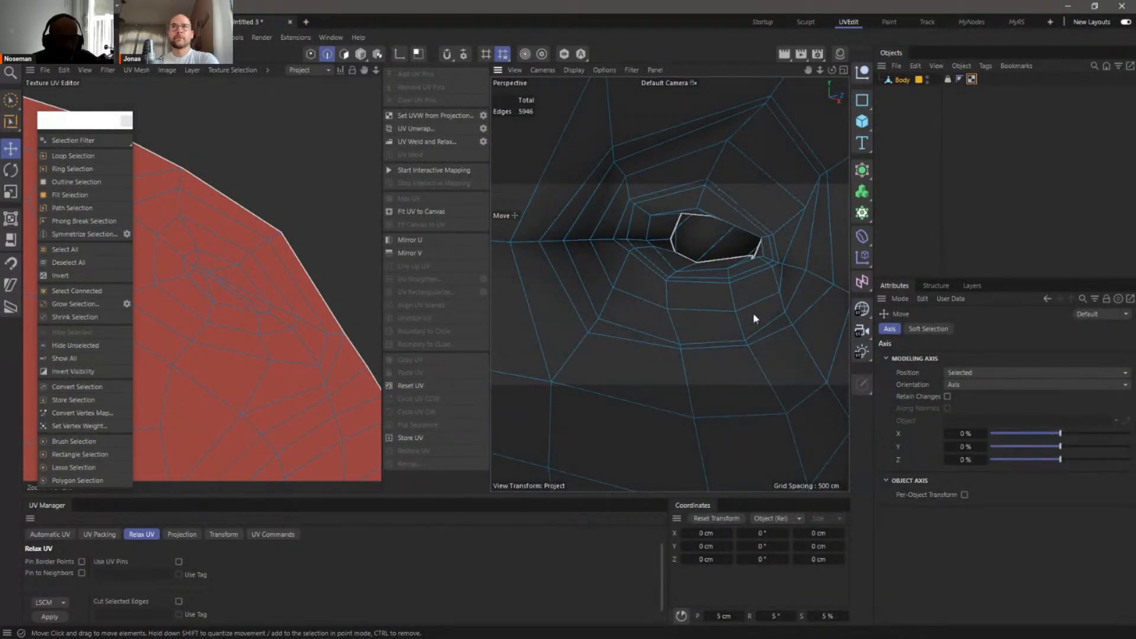
{"action": "scroll", "coordinate": [740, 292], "scroll_direction": "down", "scroll_amount": 6}
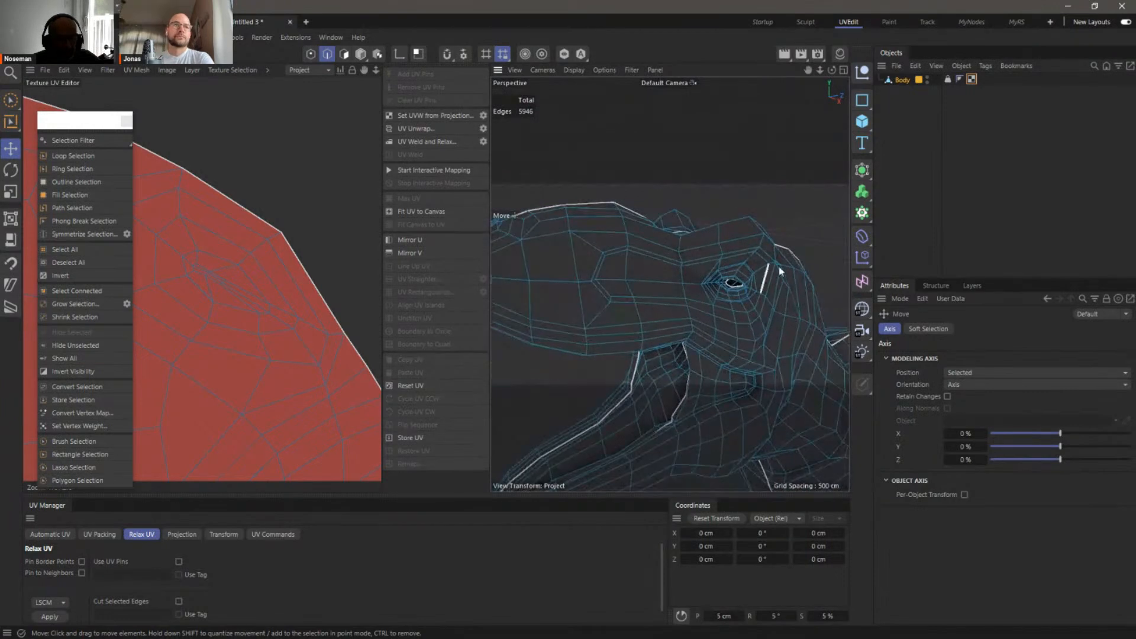
Select the edge loop around one nostril and mirror it to the other nostril with Symmetrize Selection
{"action": "left_click_drag", "start_coordinate": [754, 290], "coordinate": [772, 384], "text": "alt"}
{"action": "mouse_move", "coordinate": [669, 297]}
{"action": "left_mouse_down", "text": "alt"}
{"action": "mouse_move", "coordinate": [677, 250]}
{"action": "mouse_move", "coordinate": [615, 268]}
{"action": "mouse_move", "coordinate": [648, 307]}
{"action": "left_mouse_up", "text": "alt"}
{"action": "right_click_drag", "start_coordinate": [651, 308], "coordinate": [694, 307], "text": "alt"}
{"action": "middle_click_drag", "start_coordinate": [694, 307], "coordinate": [693, 274], "text": "alt"}
{"action": "mouse_move", "coordinate": [693, 274]}
{"action": "left_mouse_down", "text": "alt"}
{"action": "mouse_move", "coordinate": [726, 275]}
{"action": "mouse_move", "coordinate": [680, 261]}
{"action": "mouse_move", "coordinate": [698, 257]}
{"action": "mouse_move", "coordinate": [664, 267]}
{"action": "left_mouse_up", "text": "alt"}
{"action": "scroll", "coordinate": [710, 274], "scroll_direction": "up", "scroll_amount": 5}
{"action": "double_click", "coordinate": [655, 285]}
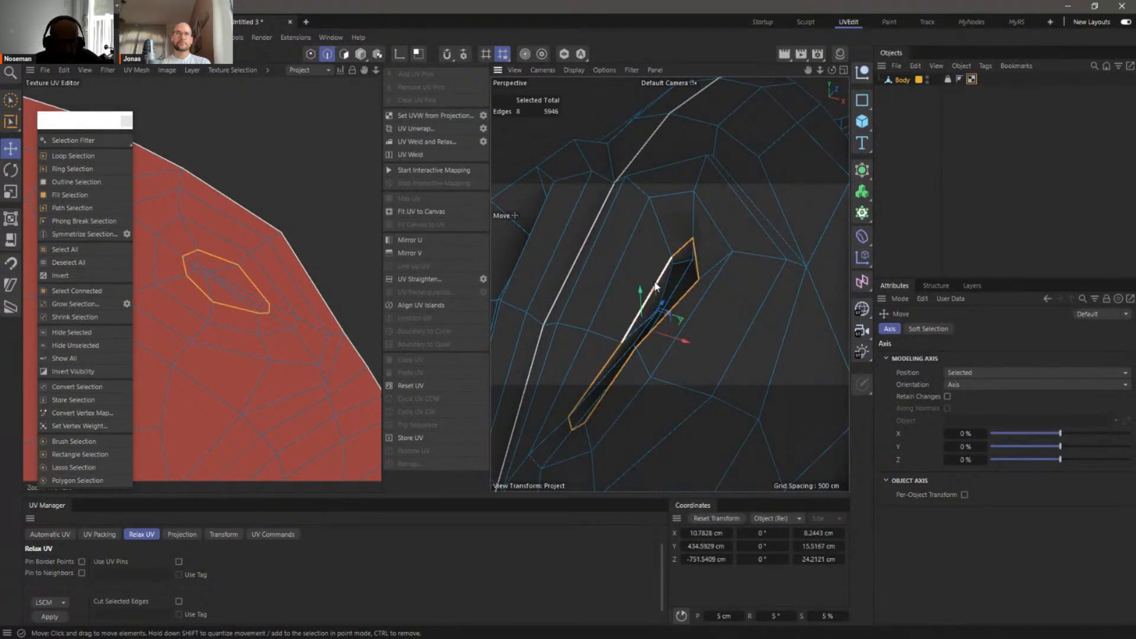
{"action": "left_click", "coordinate": [84, 234]}
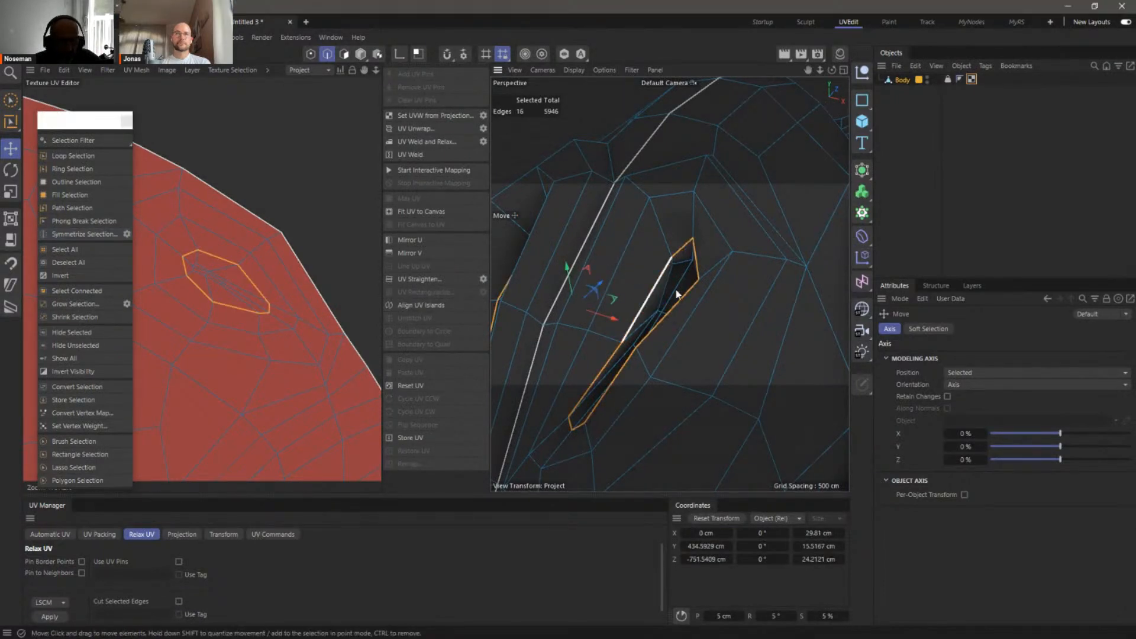
Add the loop around the eye opening to the selection, symmetrize it, and run UV Unwrap
{"action": "key", "text": "s"}
{"action": "mouse_move", "coordinate": [663, 316]}
{"action": "left_mouse_down", "text": "alt"}
{"action": "mouse_move", "coordinate": [677, 335]}
{"action": "mouse_move", "coordinate": [771, 281]}
{"action": "mouse_move", "coordinate": [702, 318]}
{"action": "mouse_move", "coordinate": [739, 329]}
{"action": "mouse_move", "coordinate": [676, 274]}
{"action": "mouse_move", "coordinate": [695, 286]}
{"action": "left_mouse_up", "text": "alt"}
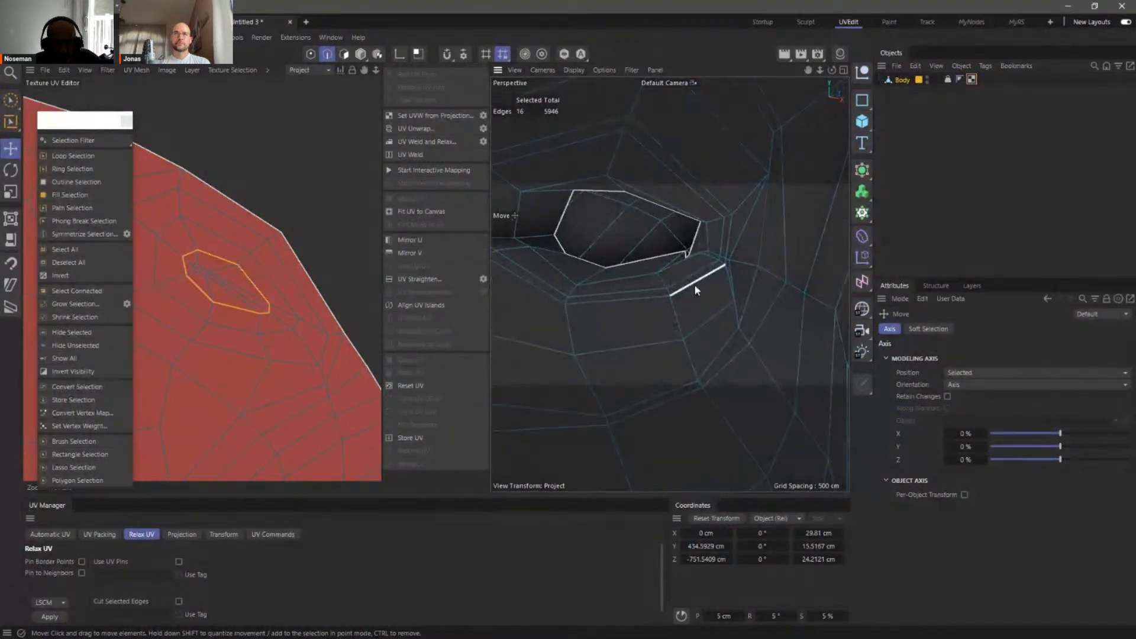
{"action": "double_click", "coordinate": [683, 284], "text": "shift"}
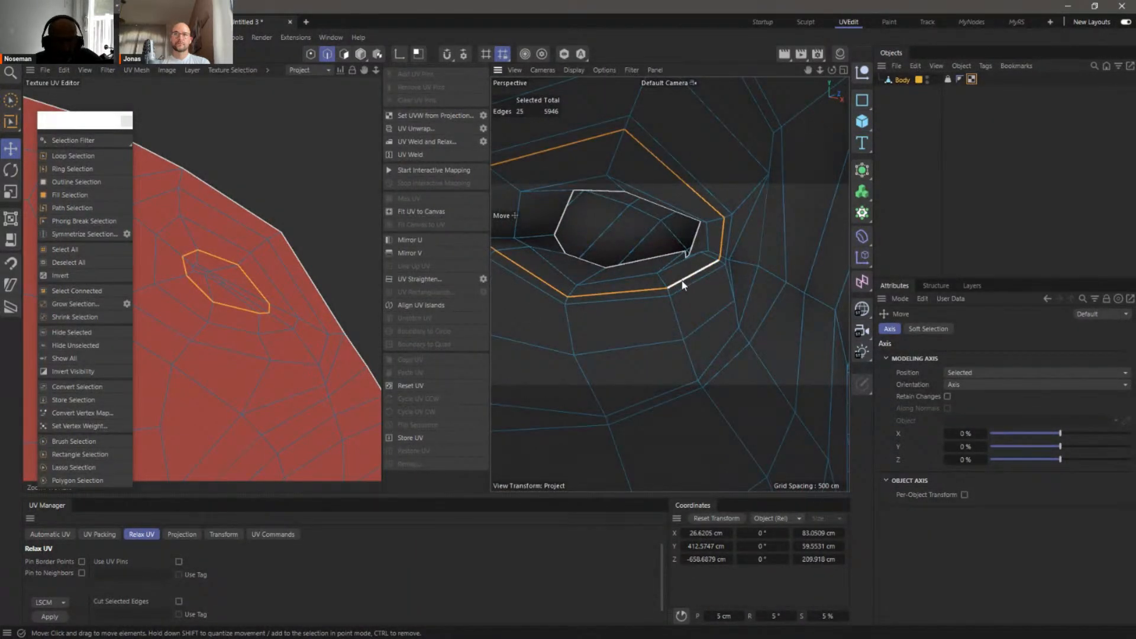
{"action": "left_click", "coordinate": [418, 129]}
{"action": "scroll", "coordinate": [219, 304], "scroll_direction": "down", "scroll_amount": 3}
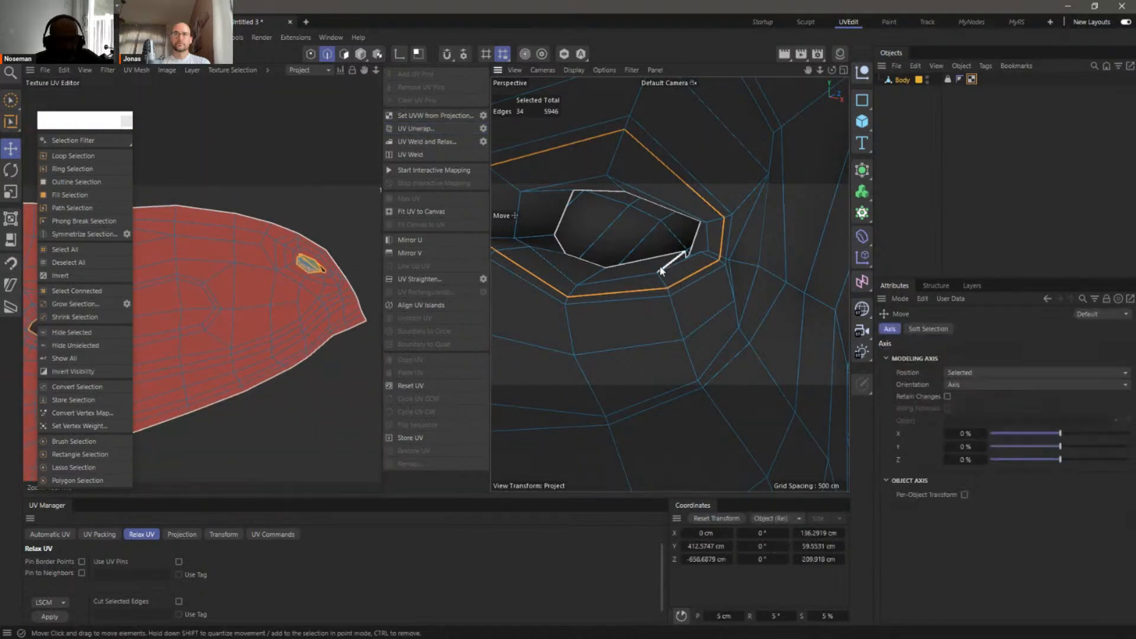
{"action": "left_click_drag", "start_coordinate": [665, 259], "coordinate": [689, 278], "text": "alt"}
{"action": "key", "text": "s"}
{"action": "key", "text": "s"}
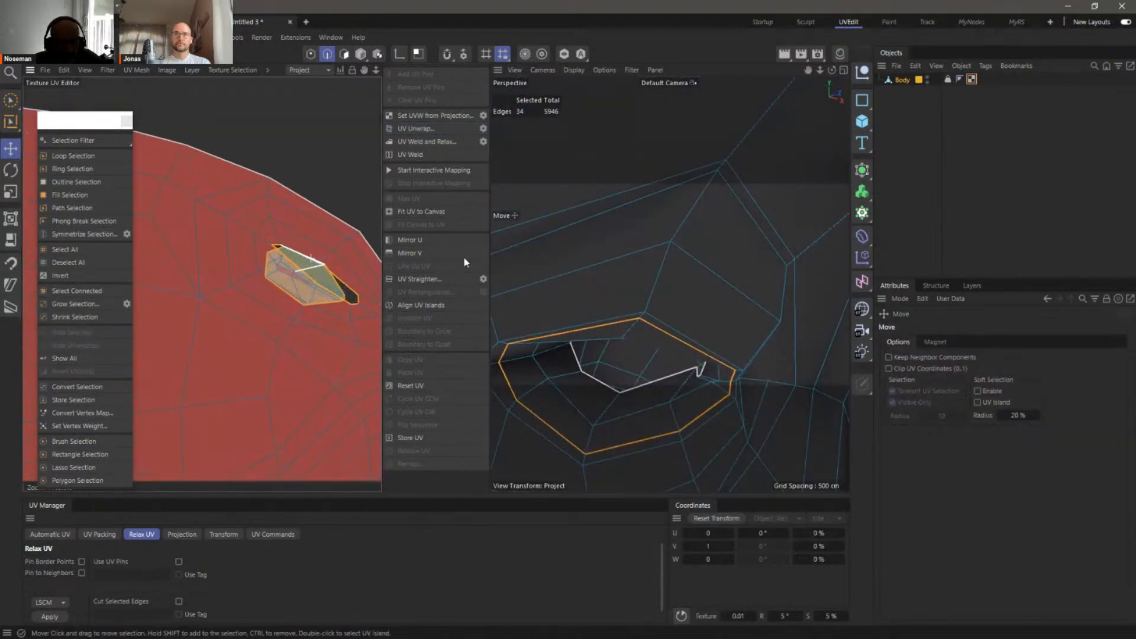
Add the short edges crossing the inner eye rim, symmetrize the selection, and unwrap the UVs again
{"action": "left_click", "coordinate": [679, 239]}
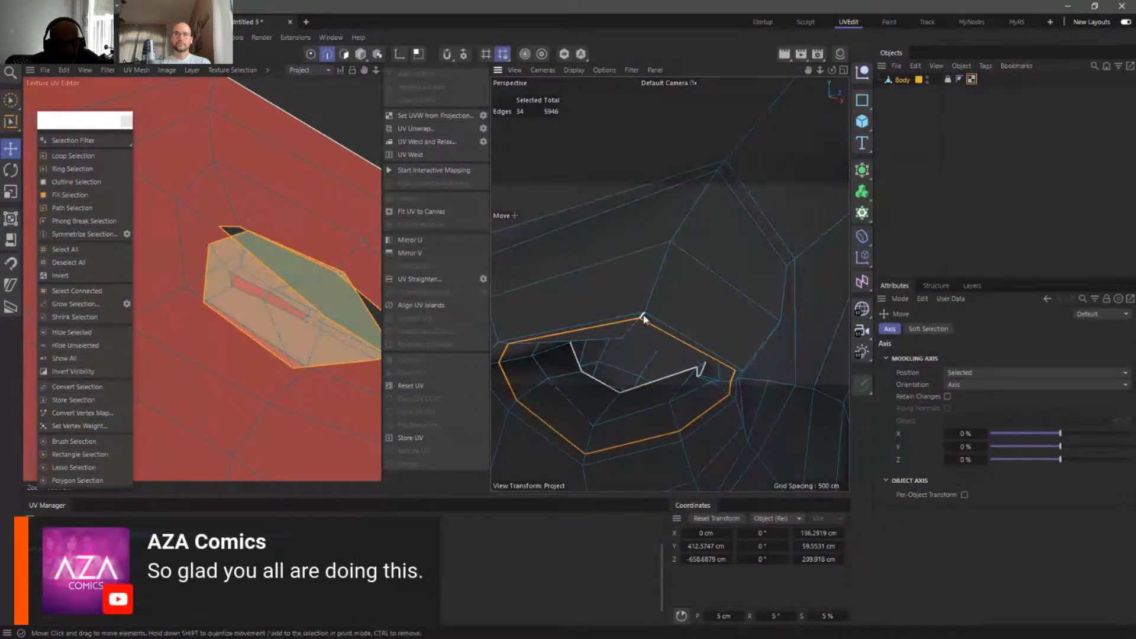
{"action": "scroll", "coordinate": [749, 335], "scroll_direction": "down", "scroll_amount": 5}
{"action": "left_click_drag", "start_coordinate": [642, 360], "coordinate": [671, 320], "text": "alt"}
{"action": "scroll", "coordinate": [671, 321], "scroll_direction": "up", "scroll_amount": 10}
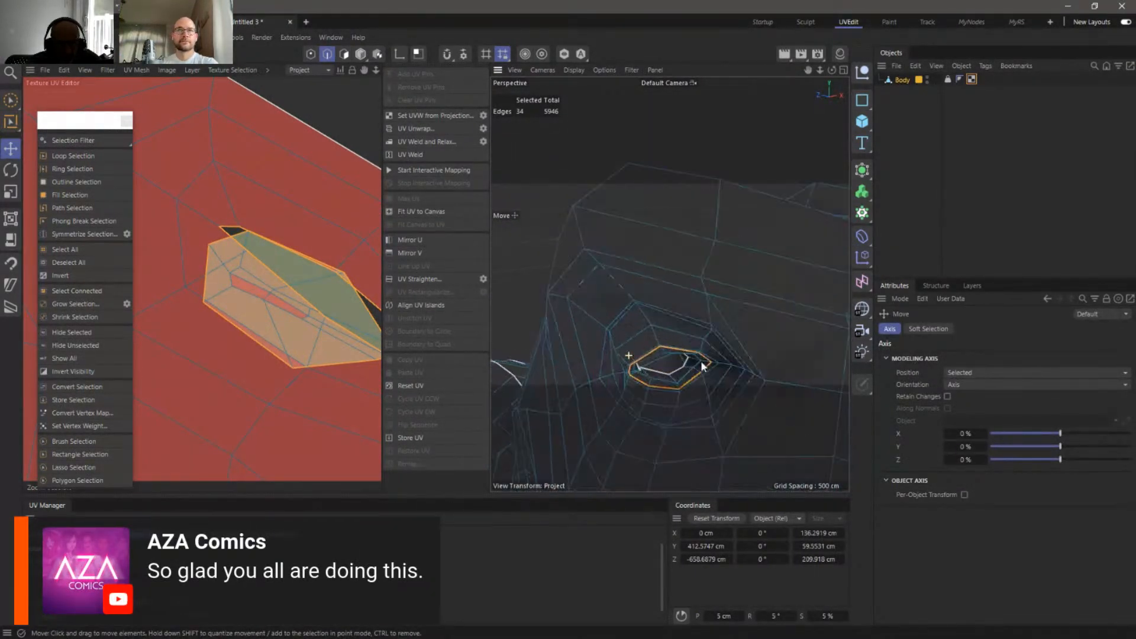
{"action": "left_click_drag", "start_coordinate": [728, 370], "coordinate": [694, 323], "text": "alt"}
{"action": "left_click", "coordinate": [666, 322], "text": "shift"}
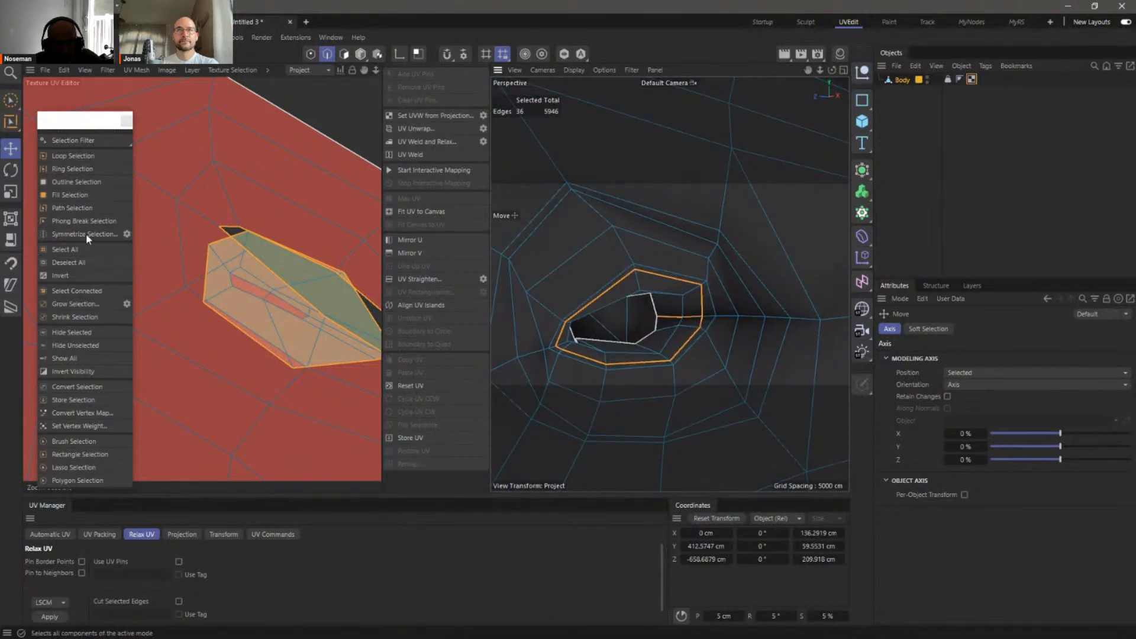
{"action": "left_click", "coordinate": [426, 128]}
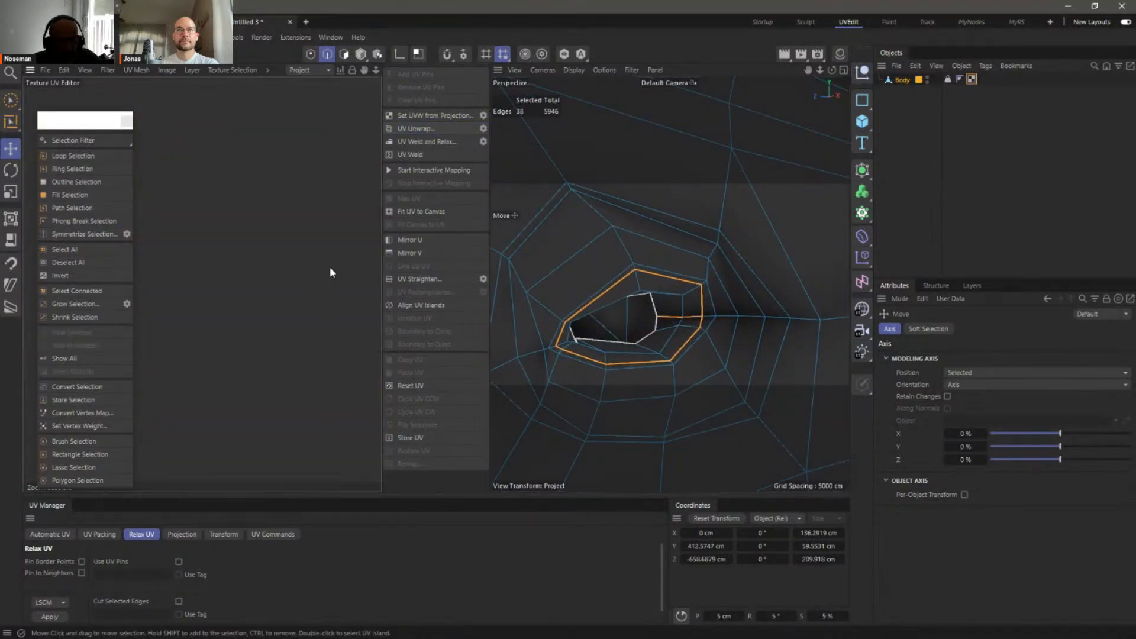
{"action": "key", "text": "h"}
{"action": "middle_click_drag", "start_coordinate": [301, 173], "coordinate": [251, 296], "text": "alt"}
{"action": "right_click_drag", "start_coordinate": [300, 249], "coordinate": [423, 253], "text": "alt"}
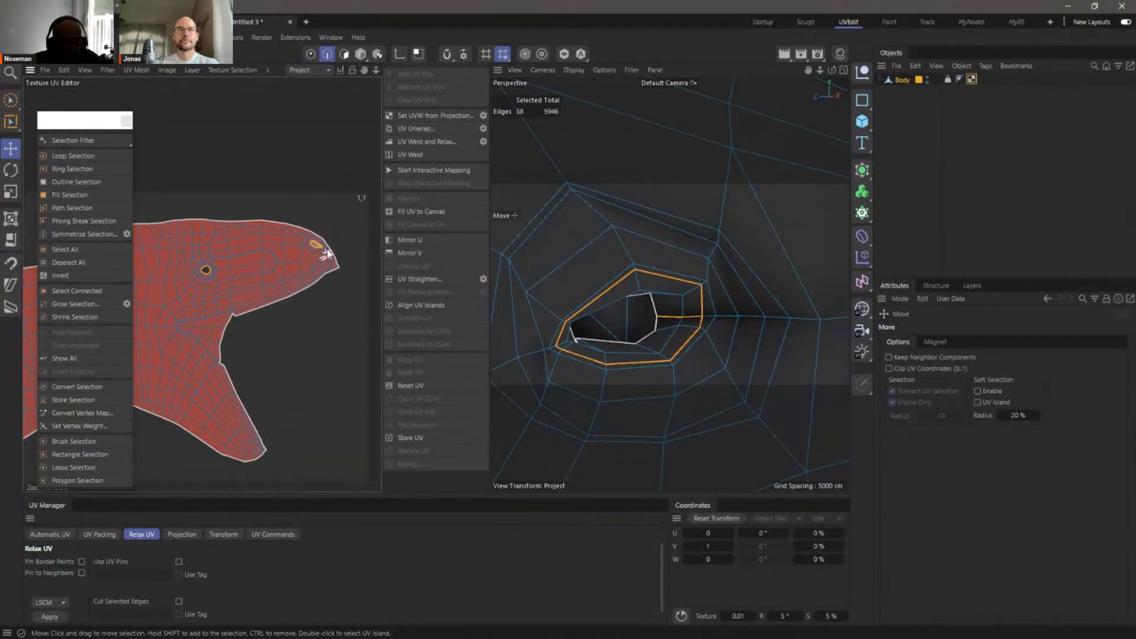
Clear the edge selection, select the nostril island in polygon mode and move it outside the red body island
{"action": "scroll", "coordinate": [361, 246], "scroll_direction": "up", "scroll_amount": 8}
{"action": "scroll", "coordinate": [360, 253], "scroll_direction": "up", "scroll_amount": 1}
{"action": "left_click", "coordinate": [343, 123]}
{"action": "mouse_move", "coordinate": [656, 298]}
{"action": "left_mouse_down", "text": "alt"}
{"action": "mouse_move", "coordinate": [697, 312]}
{"action": "mouse_move", "coordinate": [646, 305]}
{"action": "left_mouse_up", "text": "alt"}
{"action": "left_click", "coordinate": [291, 238]}
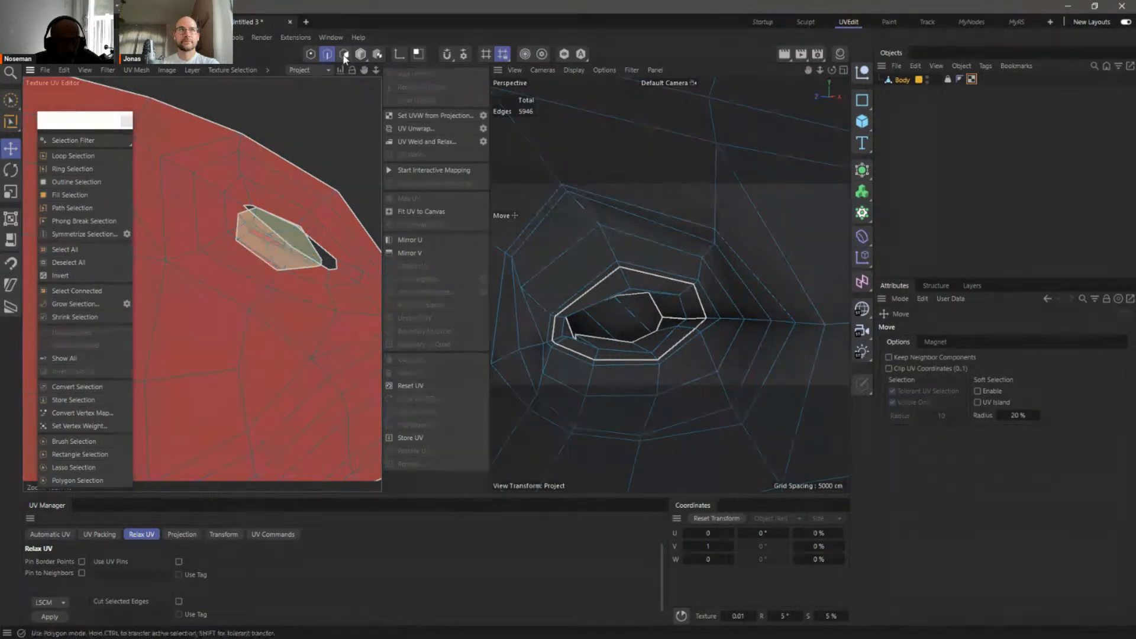
{"action": "left_click", "coordinate": [344, 54]}
{"action": "double_click", "coordinate": [298, 241]}
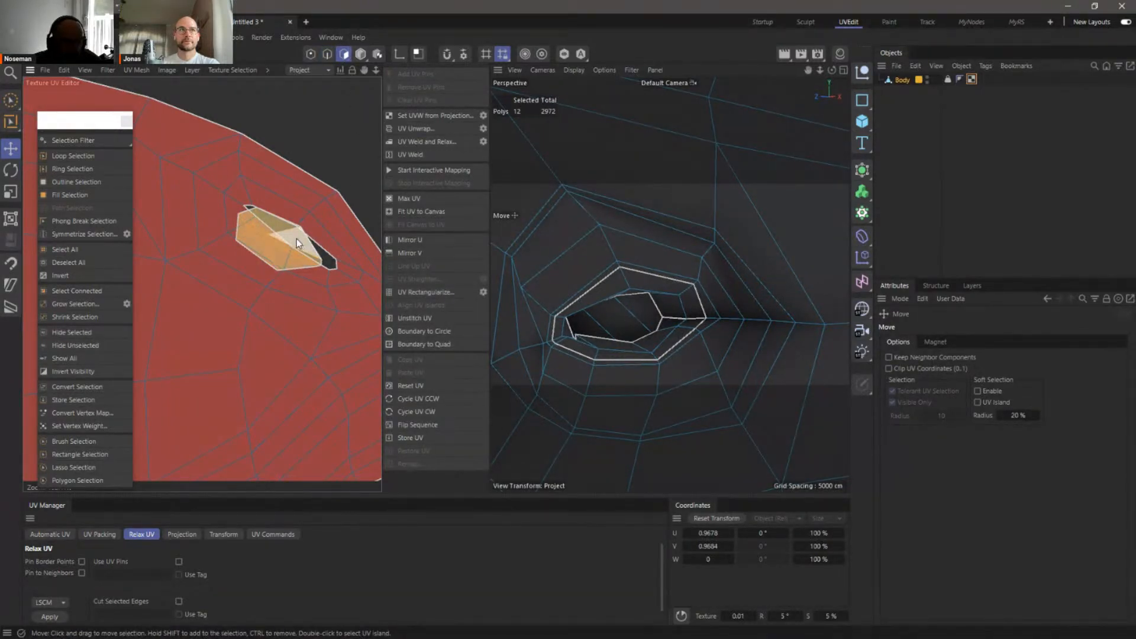
{"action": "left_click_drag", "start_coordinate": [296, 239], "coordinate": [343, 147]}
{"action": "middle_click_drag", "start_coordinate": [343, 148], "coordinate": [286, 239], "text": "alt"}
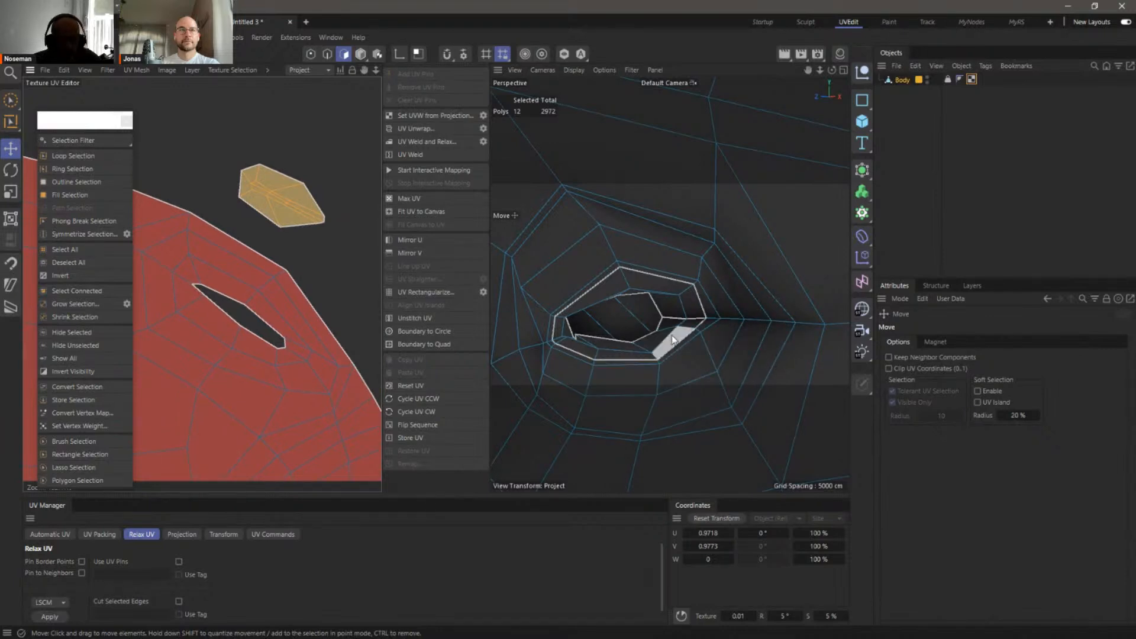
Locate the selected nostril polygons on the model's snout and inspect them up close
{"action": "key", "text": "s"}
{"action": "right_click_drag", "start_coordinate": [676, 346], "coordinate": [578, 395], "text": "alt"}
{"action": "left_click_drag", "start_coordinate": [578, 400], "coordinate": [818, 335], "text": "alt"}
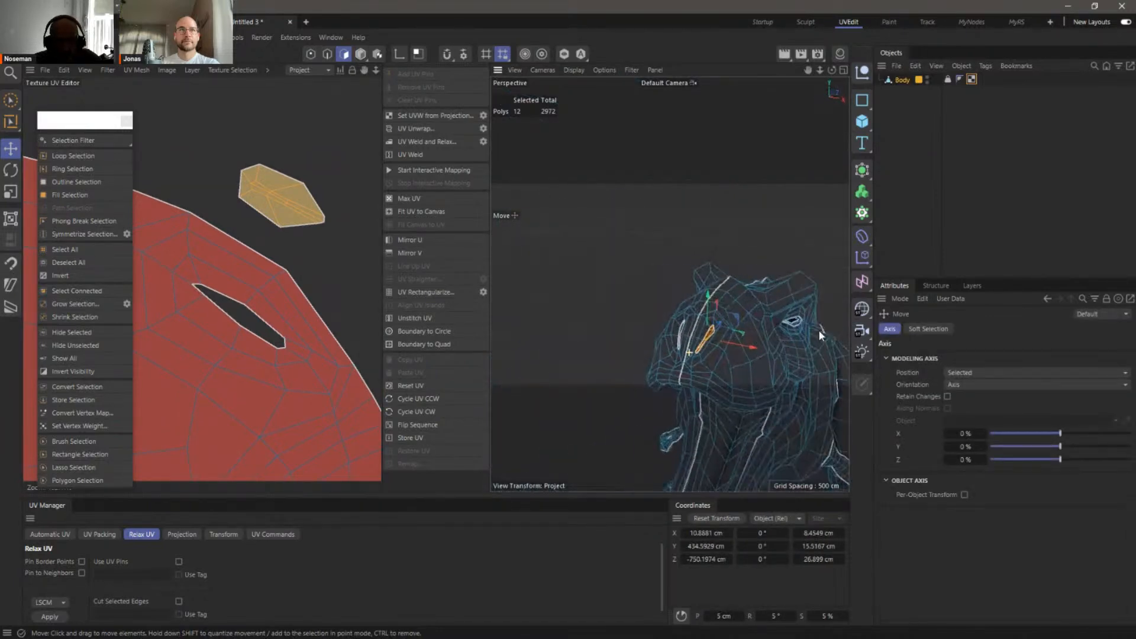
{"action": "right_click_drag", "start_coordinate": [712, 342], "coordinate": [822, 339], "text": "alt"}
{"action": "left_click_drag", "start_coordinate": [760, 345], "coordinate": [720, 319], "text": "alt"}
{"action": "right_click_drag", "start_coordinate": [625, 397], "coordinate": [664, 299], "text": "alt"}
{"action": "left_click_drag", "start_coordinate": [697, 359], "coordinate": [693, 323], "text": "alt"}
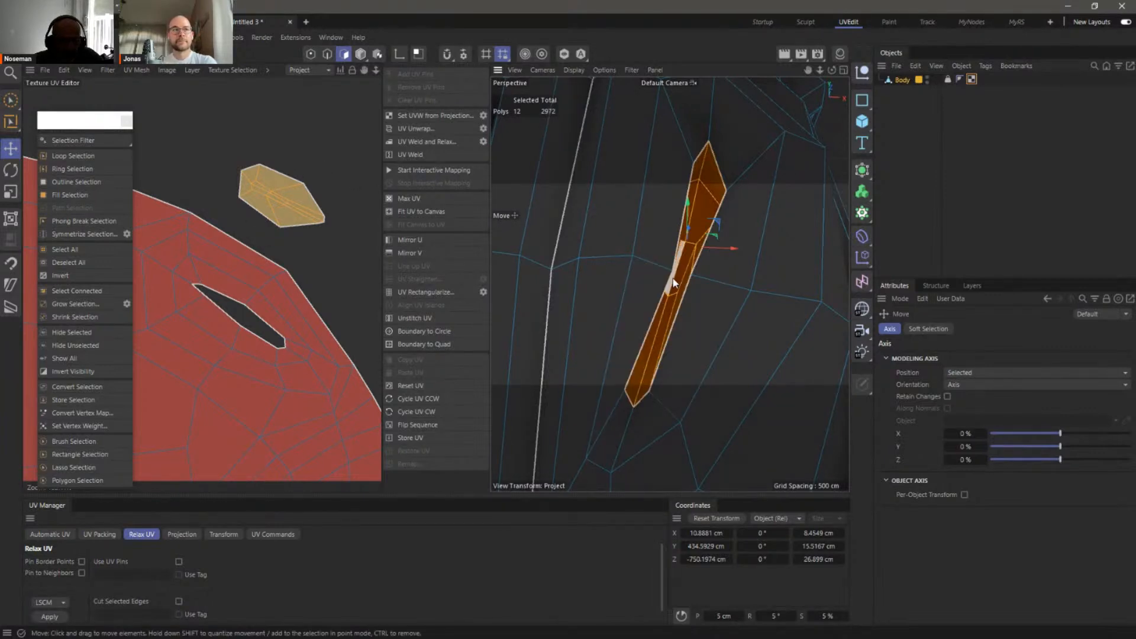
Review the complete UV layout with all body, limb and small islands
{"action": "right_click_drag", "start_coordinate": [321, 261], "coordinate": [112, 361], "text": "alt"}
{"action": "middle_click_drag", "start_coordinate": [215, 392], "coordinate": [239, 349], "text": "alt"}
{"action": "right_click_drag", "start_coordinate": [307, 319], "coordinate": [235, 378], "text": "alt"}
{"action": "middle_click_drag", "start_coordinate": [160, 387], "coordinate": [329, 354], "text": "alt"}
{"action": "middle_click_drag", "start_coordinate": [142, 361], "coordinate": [339, 350], "text": "alt"}
{"action": "right_click_drag", "start_coordinate": [339, 349], "coordinate": [275, 367], "text": "alt"}
{"action": "middle_click_drag", "start_coordinate": [275, 373], "coordinate": [239, 304], "text": "alt"}
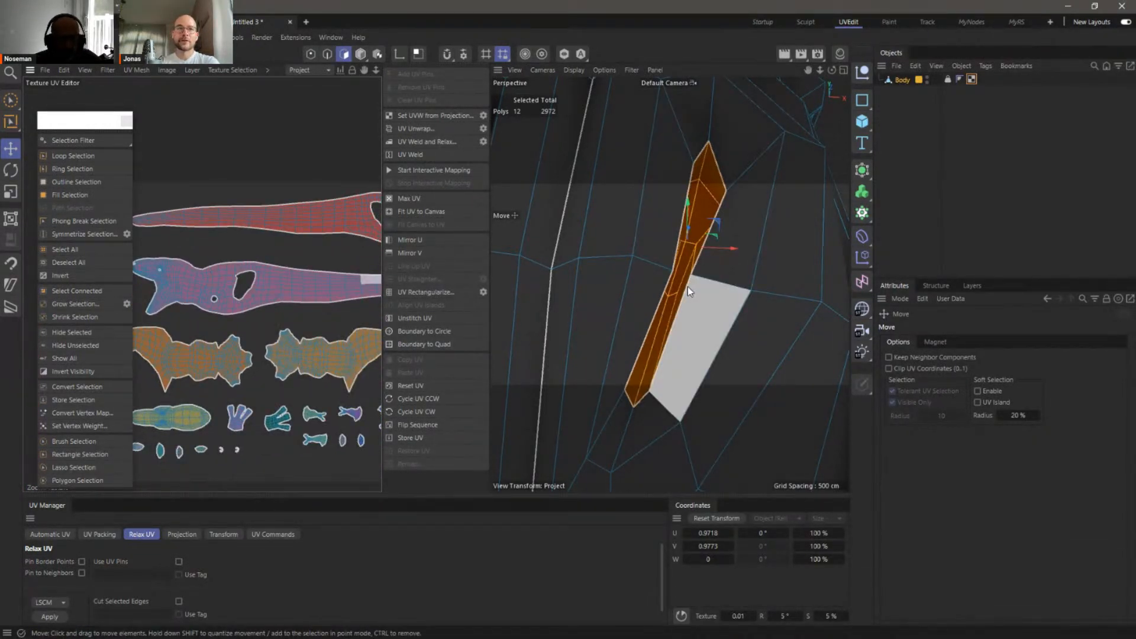
Examine the model's head and both nostril seams from the front
{"action": "key", "text": "h"}
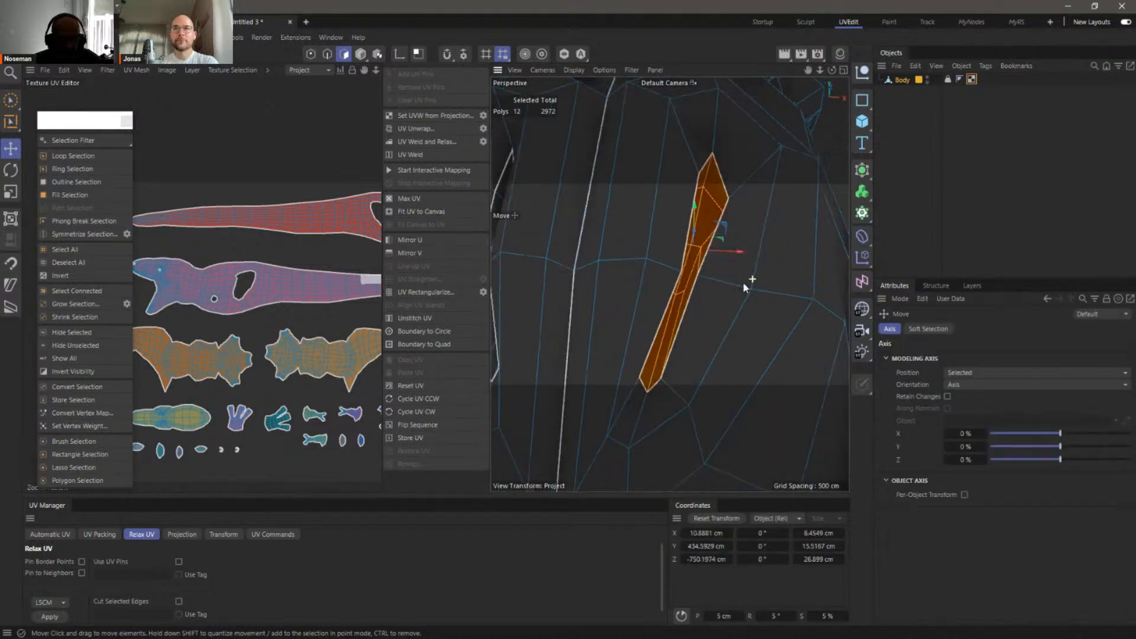
{"action": "left_click_drag", "start_coordinate": [733, 321], "coordinate": [742, 285], "text": "alt"}
{"action": "middle_click_drag", "start_coordinate": [616, 344], "coordinate": [716, 249], "text": "alt"}
{"action": "key", "text": "s"}
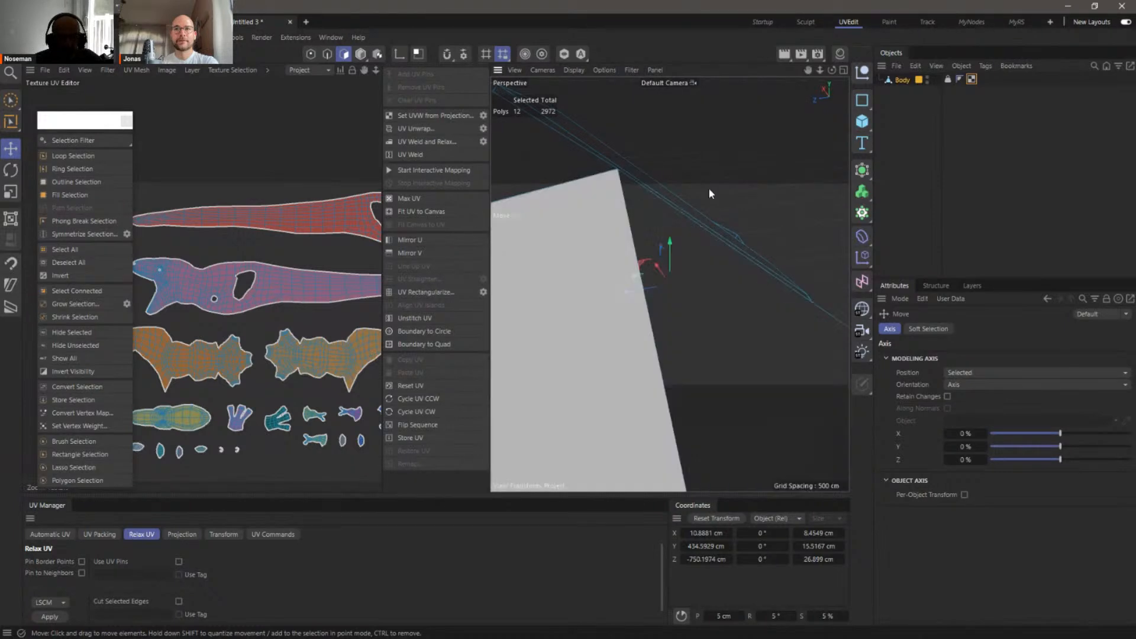
{"action": "right_click_drag", "start_coordinate": [764, 305], "coordinate": [588, 381], "text": "alt"}
{"action": "key", "text": "s"}
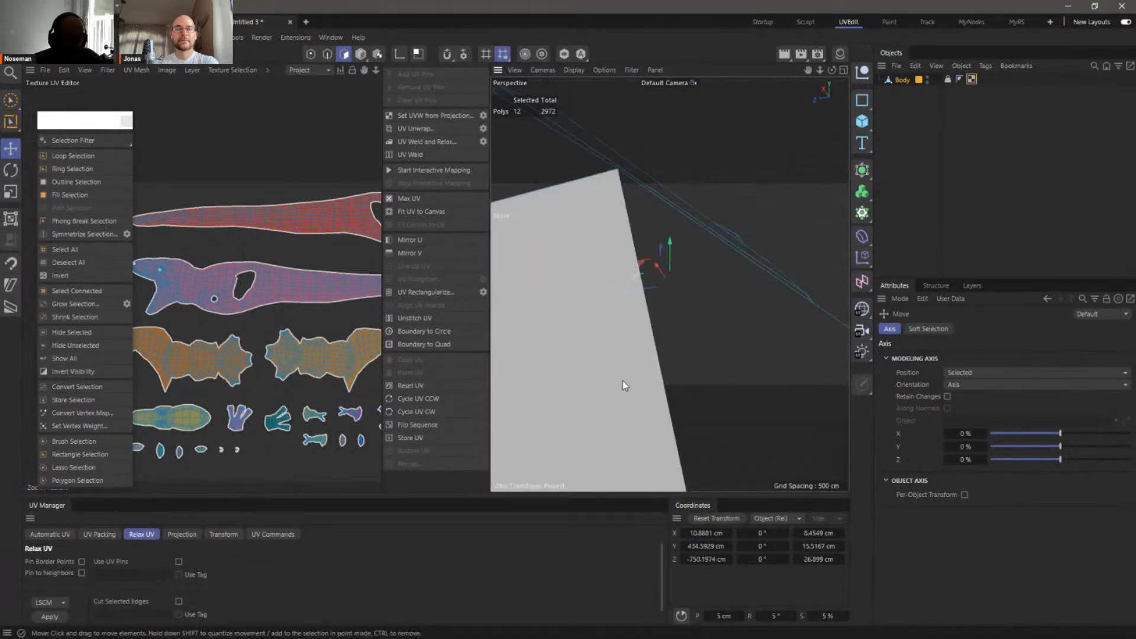
{"action": "right_click_drag", "start_coordinate": [774, 303], "coordinate": [684, 340], "text": "alt"}
{"action": "left_click_drag", "start_coordinate": [701, 342], "coordinate": [630, 316], "text": "alt"}
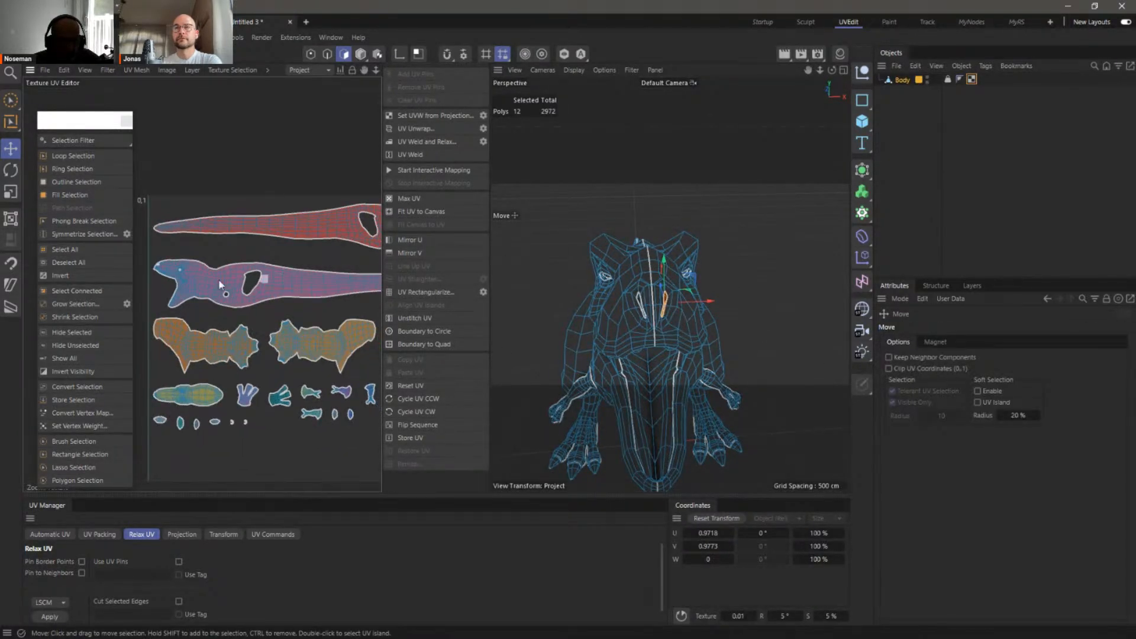
Select the other nostril's UV island and move it outside the purple body island
{"action": "scroll", "coordinate": [260, 295], "scroll_direction": "down", "scroll_amount": 2}
{"action": "scroll", "coordinate": [244, 291], "scroll_direction": "up", "scroll_amount": 10}
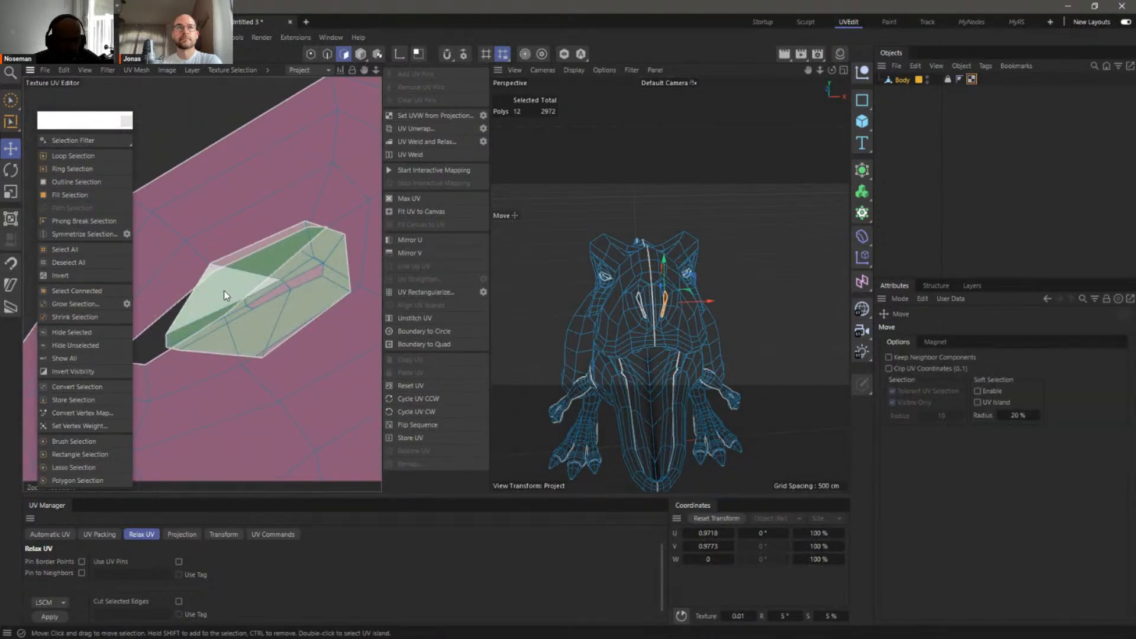
{"action": "double_click", "coordinate": [224, 290]}
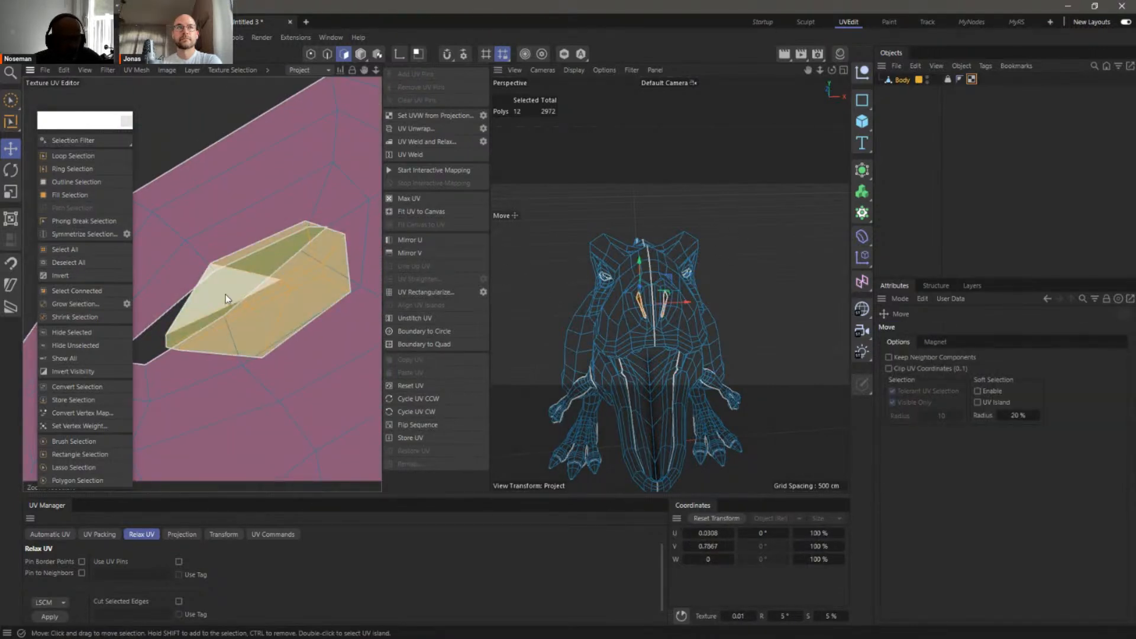
{"action": "scroll", "coordinate": [283, 308], "scroll_direction": "down", "scroll_amount": 5}
{"action": "left_click_drag", "start_coordinate": [290, 300], "coordinate": [209, 165]}
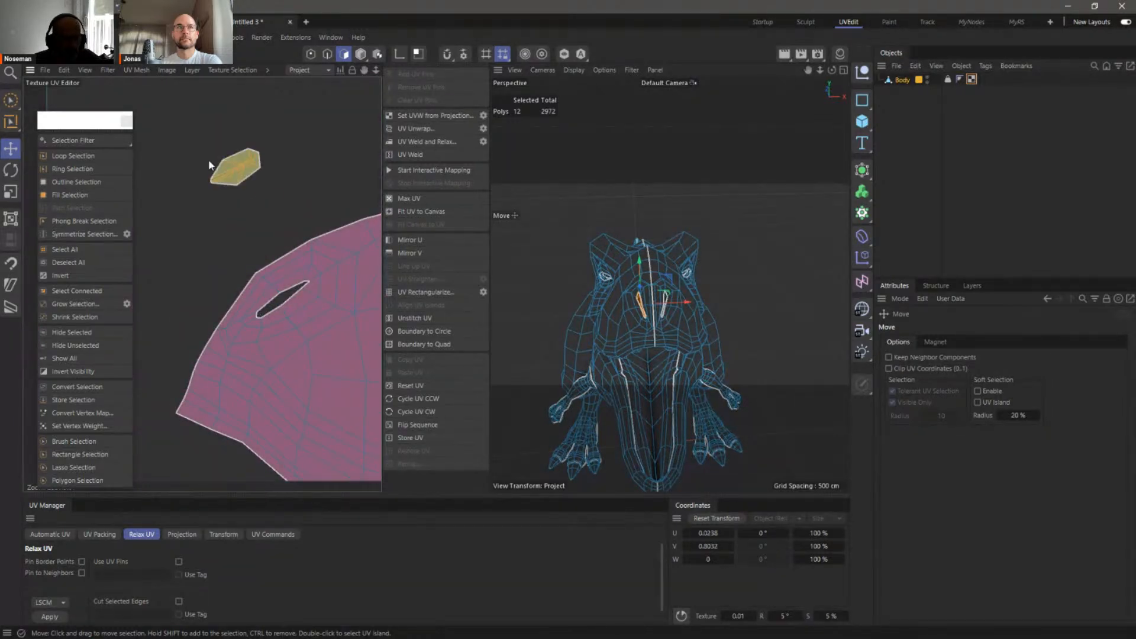
Brush-select the triangular cheek polygons at the mouth corner of the purple body island
{"action": "scroll", "coordinate": [304, 217], "scroll_direction": "up", "scroll_amount": 2}
{"action": "middle_click_drag", "start_coordinate": [344, 331], "coordinate": [227, 220], "text": "alt"}
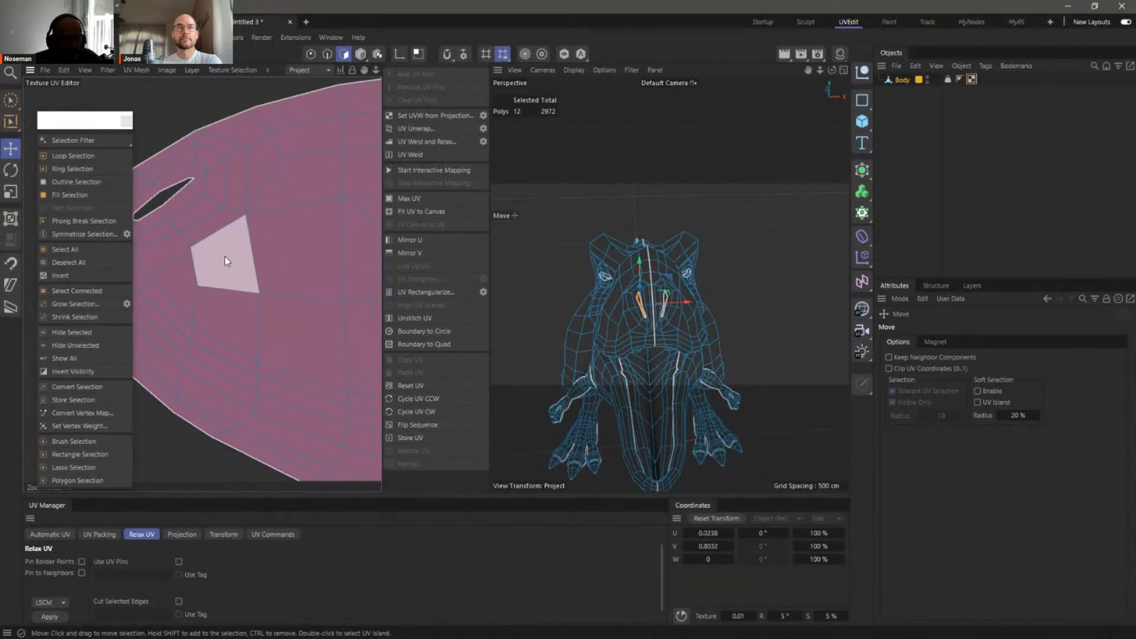
{"action": "scroll", "coordinate": [304, 263], "scroll_direction": "down", "scroll_amount": 3}
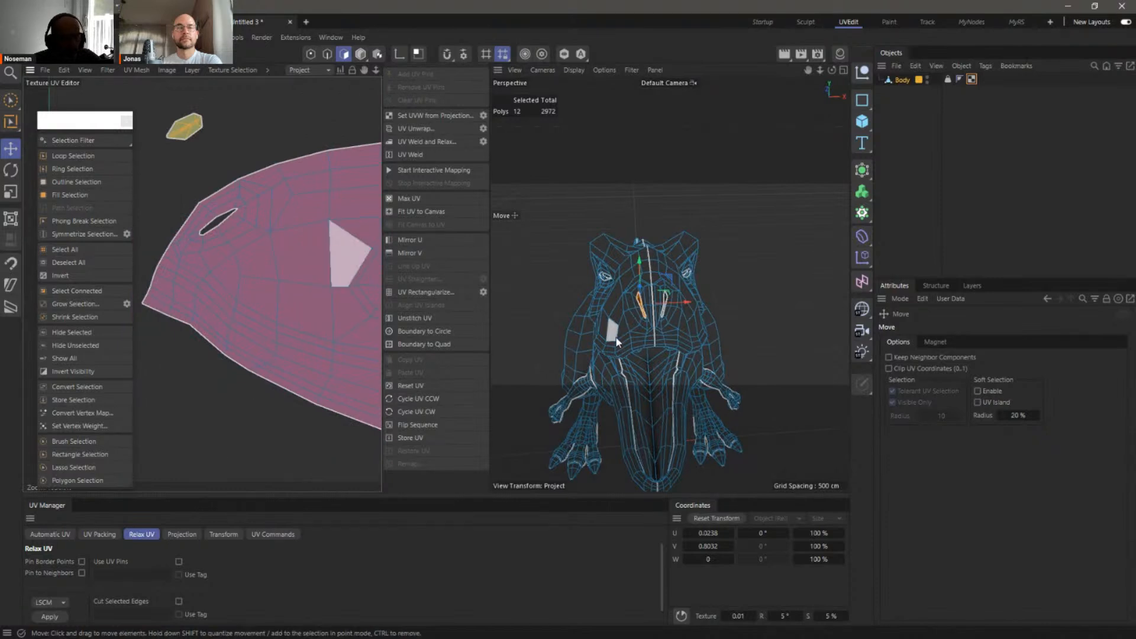
{"action": "middle_click_drag", "start_coordinate": [360, 298], "coordinate": [233, 193], "text": "alt"}
{"action": "scroll", "coordinate": [290, 282], "scroll_direction": "down", "scroll_amount": 3}
{"action": "middle_click_drag", "start_coordinate": [308, 281], "coordinate": [296, 281], "text": "alt"}
{"action": "scroll", "coordinate": [287, 260], "scroll_direction": "up", "scroll_amount": 1}
{"action": "left_click", "coordinate": [10, 100]}
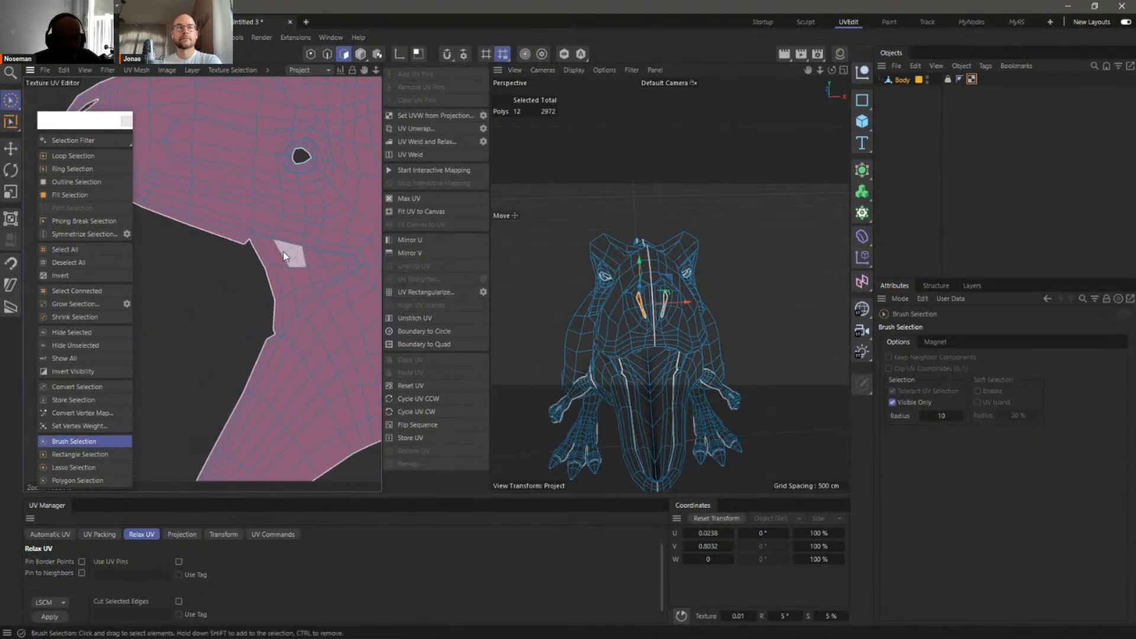
{"action": "left_click", "coordinate": [284, 269]}
{"action": "scroll", "coordinate": [284, 270], "scroll_direction": "up", "scroll_amount": 2}
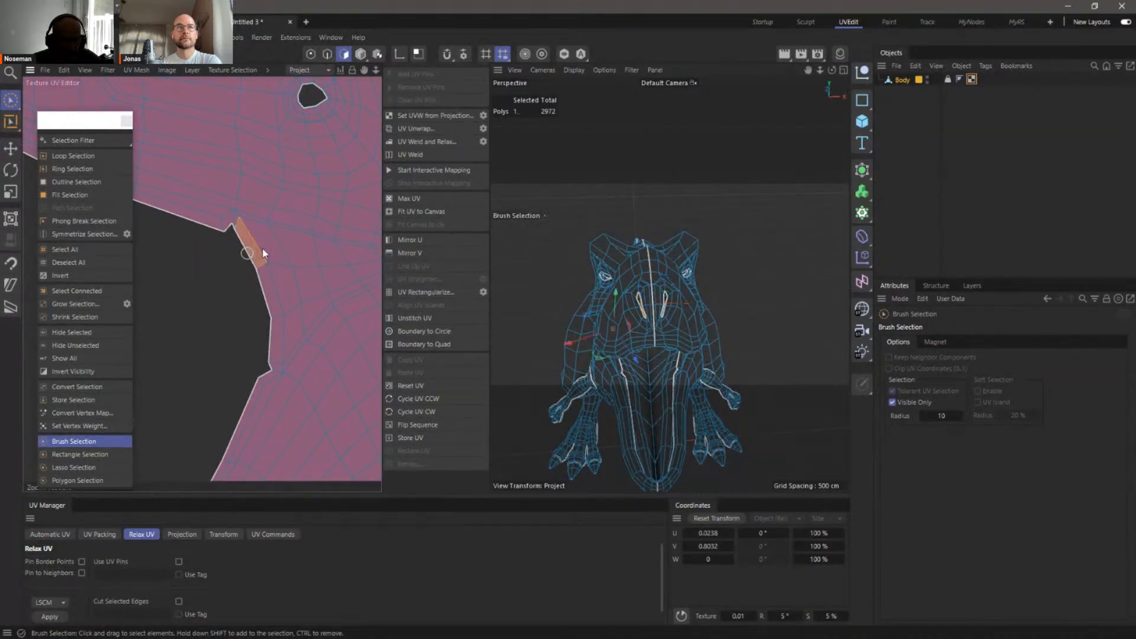
{"action": "left_click_drag", "start_coordinate": [249, 257], "coordinate": [352, 262]}
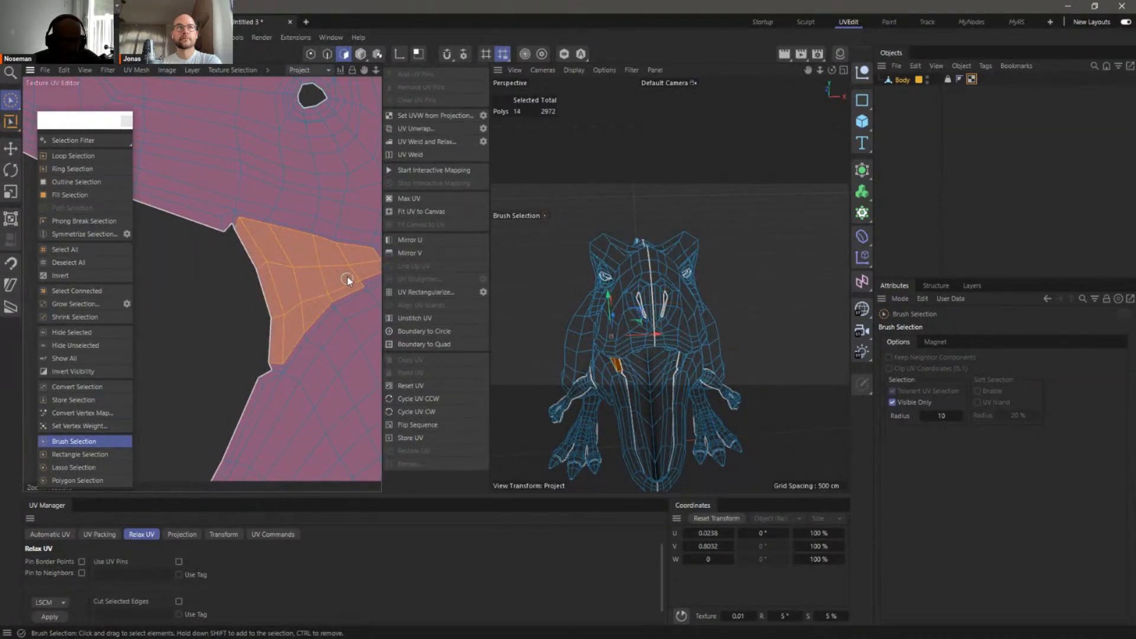
{"action": "scroll", "coordinate": [236, 310], "scroll_direction": "up", "scroll_amount": 3}
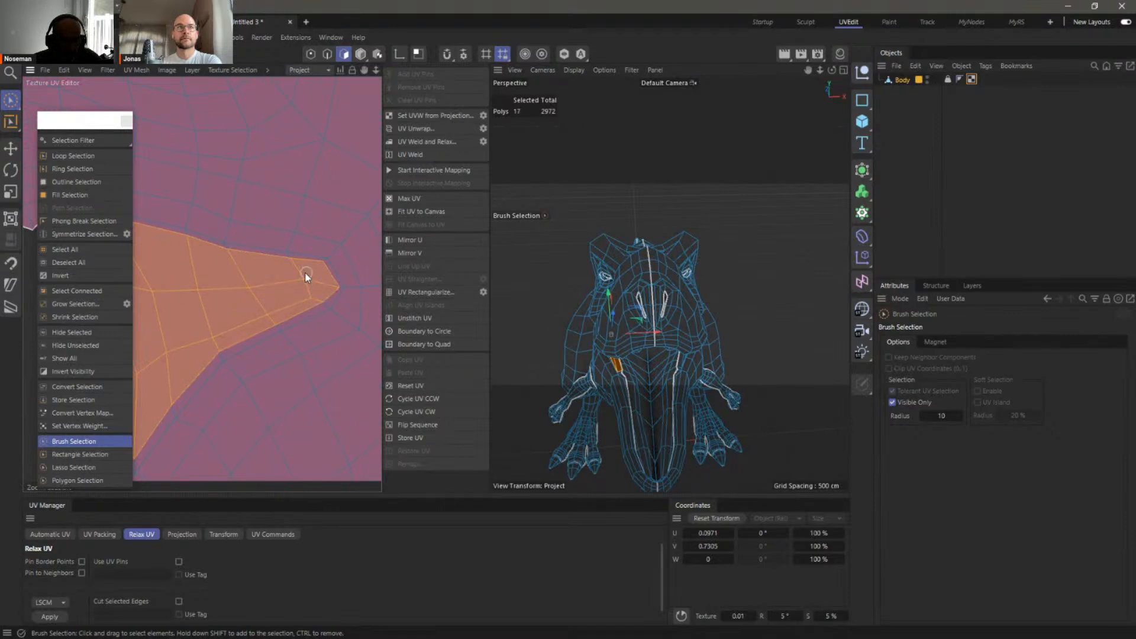
Try moving the selected cheek polygons away from the purple island, and undo the move
{"action": "scroll", "coordinate": [290, 296], "scroll_direction": "down", "scroll_amount": 3}
{"action": "key", "text": "e"}
{"action": "left_click_drag", "start_coordinate": [233, 332], "coordinate": [215, 330]}
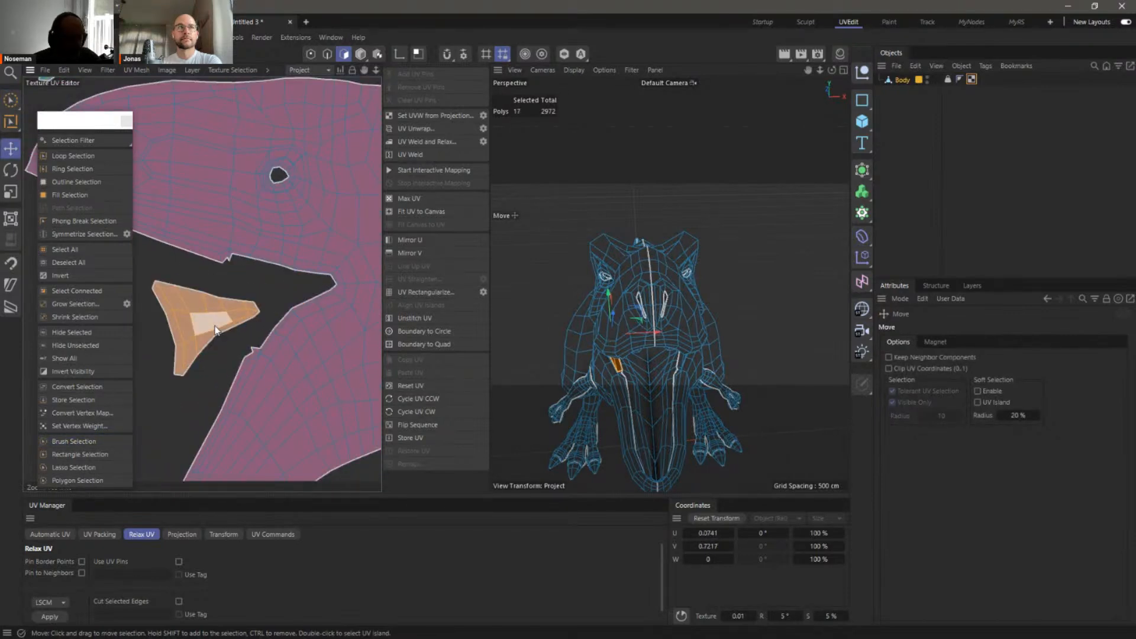
{"action": "key", "text": "ctrl+z"}
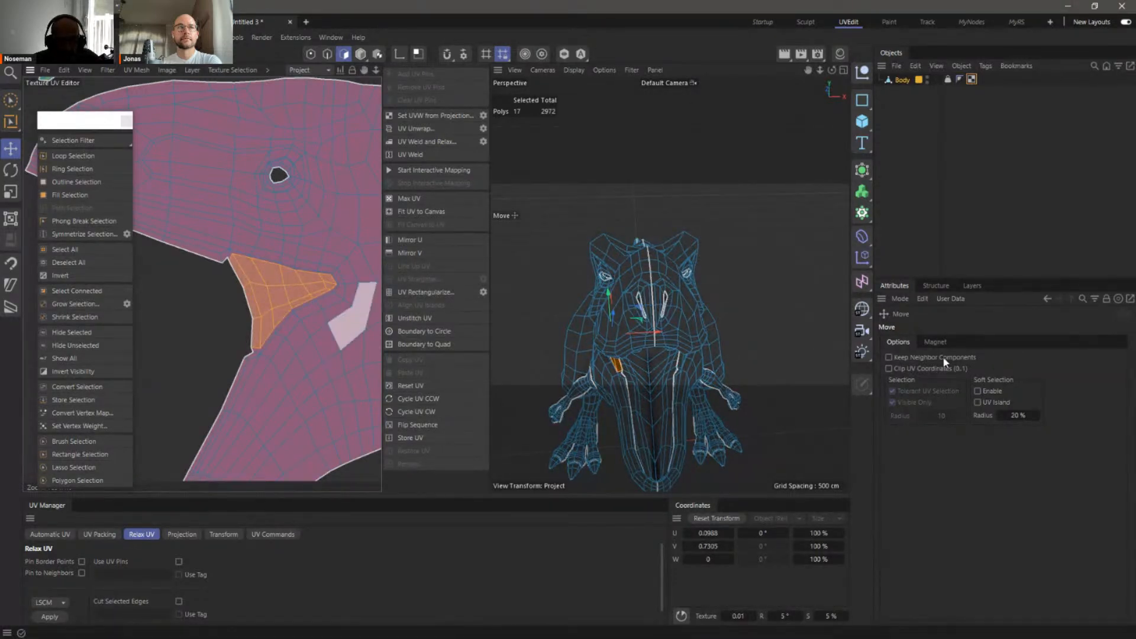
Enable Keep Neighbor Components and test moving the cheek polygons with it, undoing the move
{"action": "left_click", "coordinate": [892, 356]}
{"action": "left_click_drag", "start_coordinate": [285, 301], "coordinate": [252, 302]}
{"action": "key", "text": "ctrl+z"}
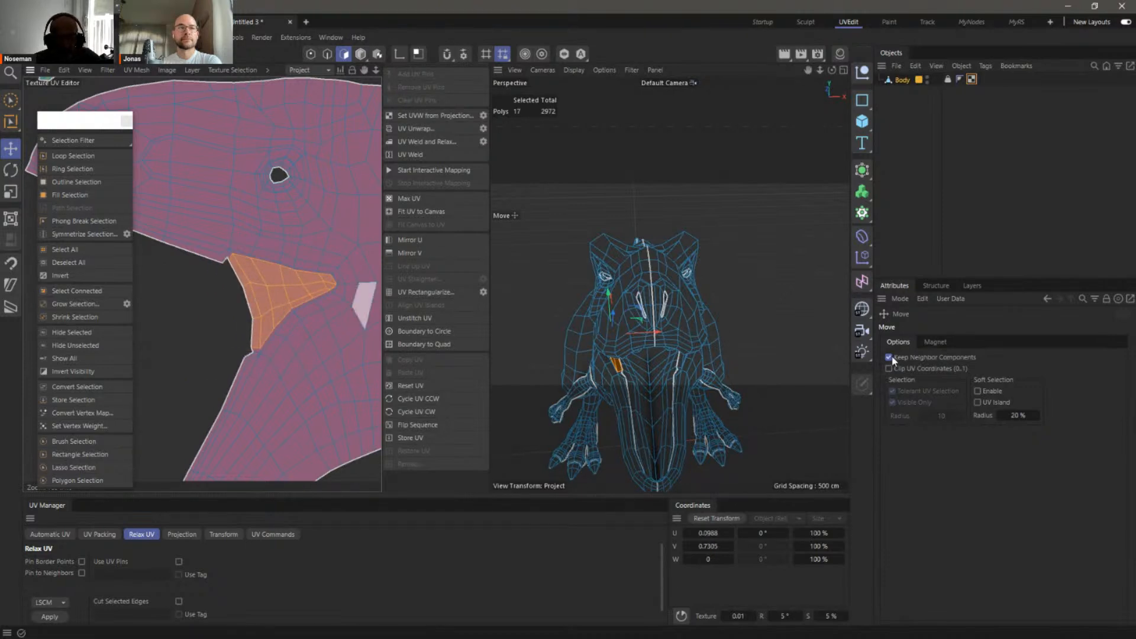
Disable Keep Neighbor Components and clear the cheek polygon selection in the UV editor
{"action": "left_click", "coordinate": [888, 357]}
{"action": "right_click_drag", "start_coordinate": [328, 291], "coordinate": [197, 338], "text": "alt"}
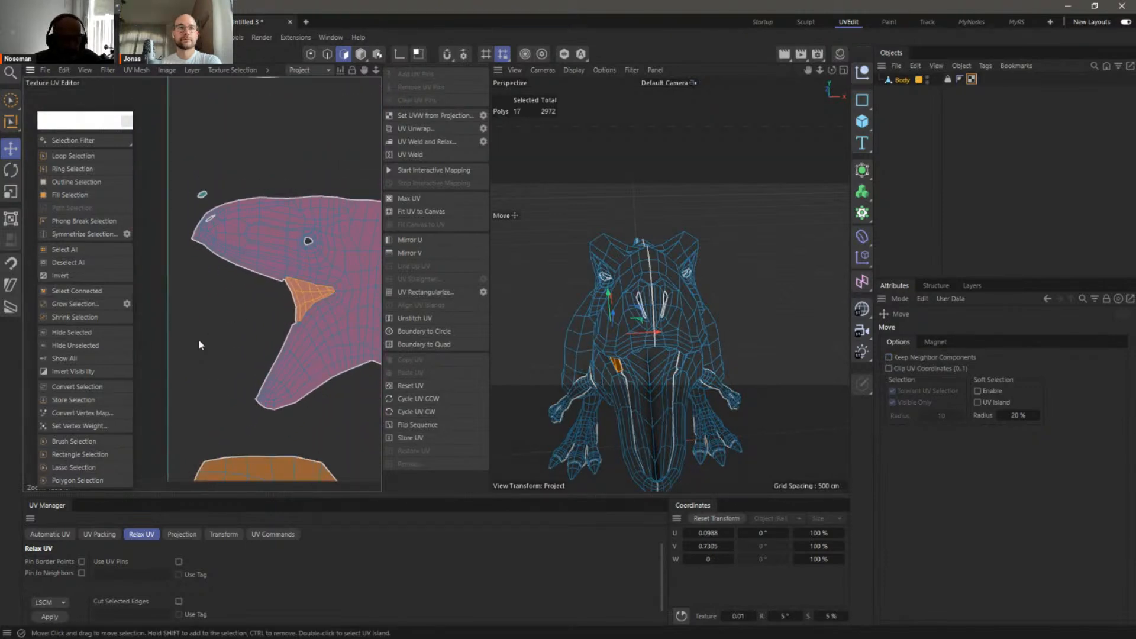
{"action": "left_click", "coordinate": [198, 338]}
Switch the UV editor's island shading from multi-color to Filled Polygons, leaving nothing selected
{"action": "middle_click_drag", "start_coordinate": [349, 333], "coordinate": [200, 309], "text": "alt"}
{"action": "right_click_drag", "start_coordinate": [286, 297], "coordinate": [303, 340], "text": "alt"}
{"action": "middle_click_drag", "start_coordinate": [376, 348], "coordinate": [285, 296], "text": "alt"}
{"action": "right_click_drag", "start_coordinate": [285, 296], "coordinate": [294, 330], "text": "alt"}
{"action": "middle_click_drag", "start_coordinate": [297, 331], "coordinate": [237, 332], "text": "alt"}
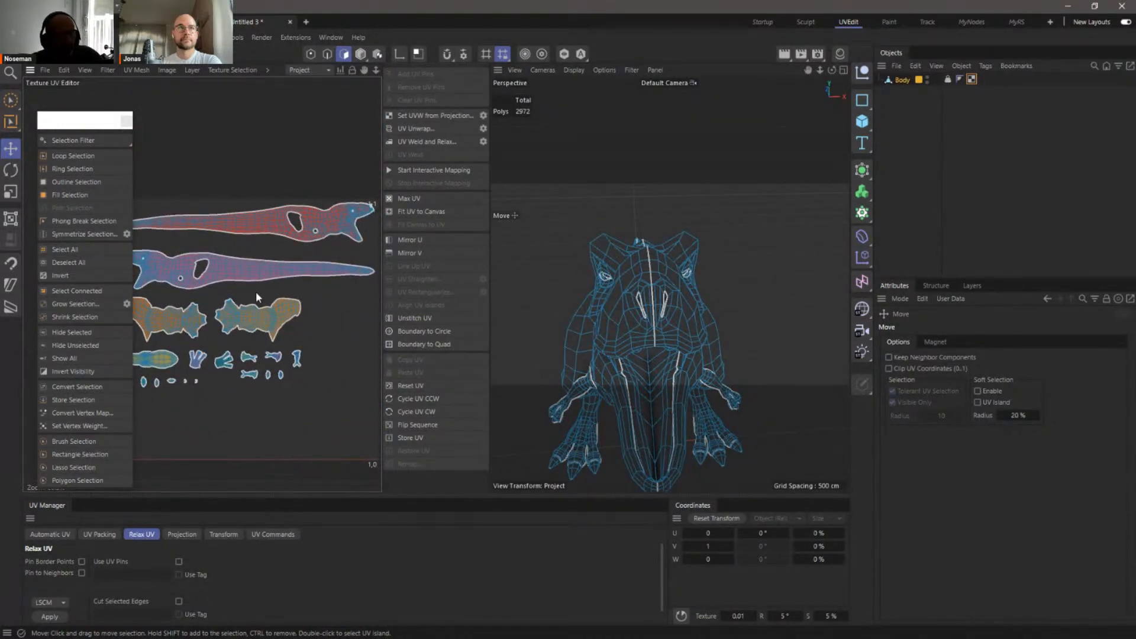
{"action": "middle_click_drag", "start_coordinate": [253, 286], "coordinate": [314, 279], "text": "alt"}
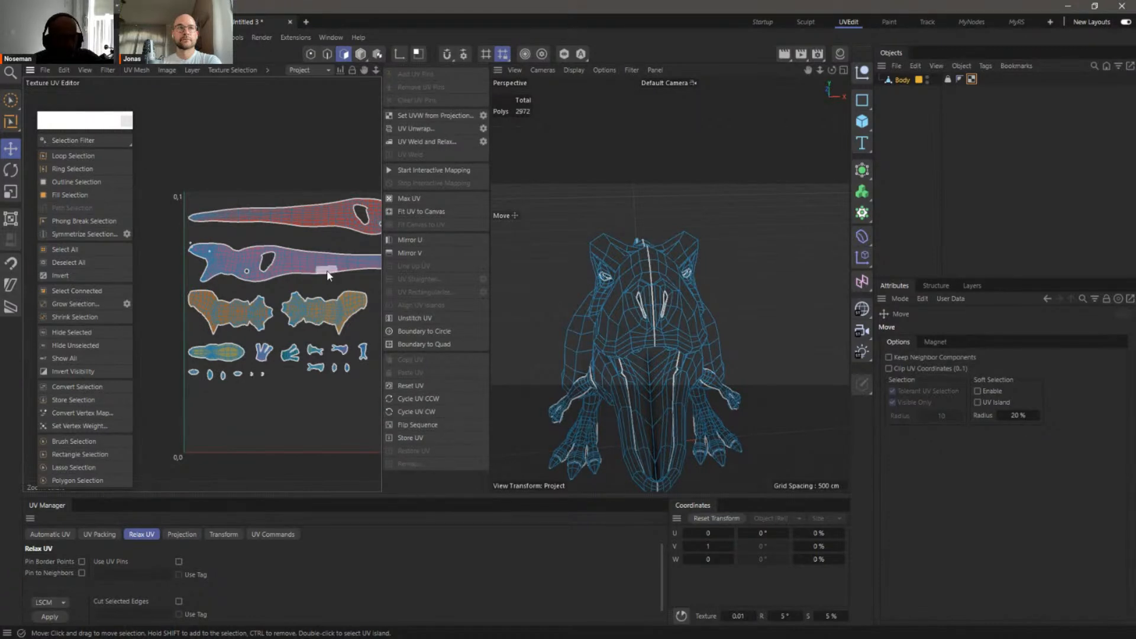
{"action": "middle_click_drag", "start_coordinate": [347, 271], "coordinate": [236, 278], "text": "alt"}
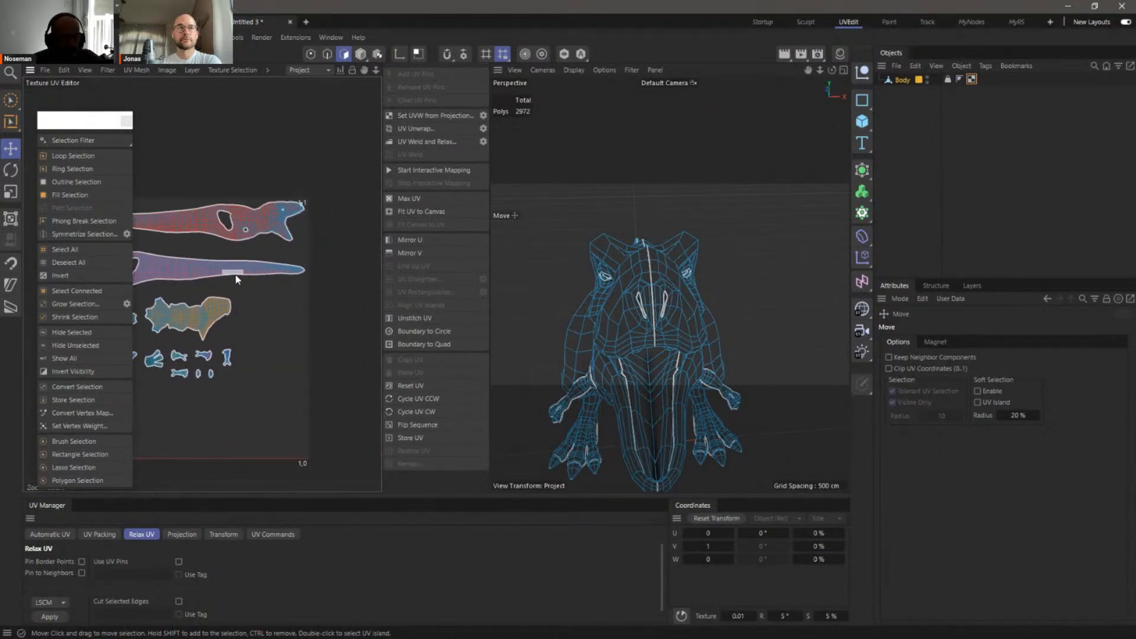
{"action": "right_click_drag", "start_coordinate": [235, 278], "coordinate": [325, 304], "text": "alt"}
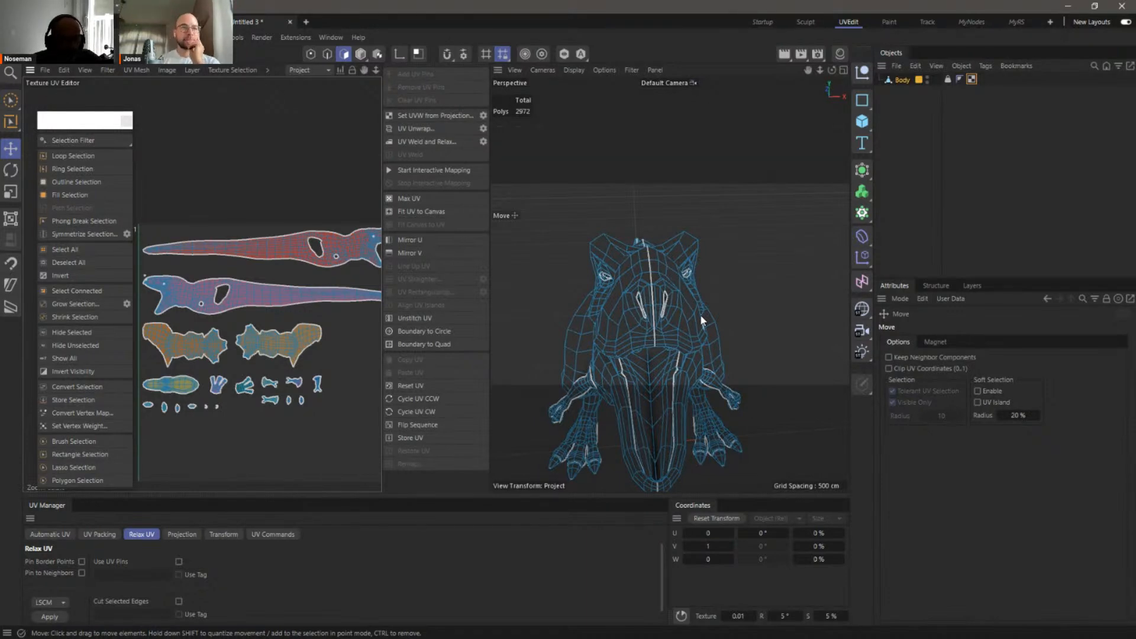
{"action": "left_click", "coordinate": [83, 71]}
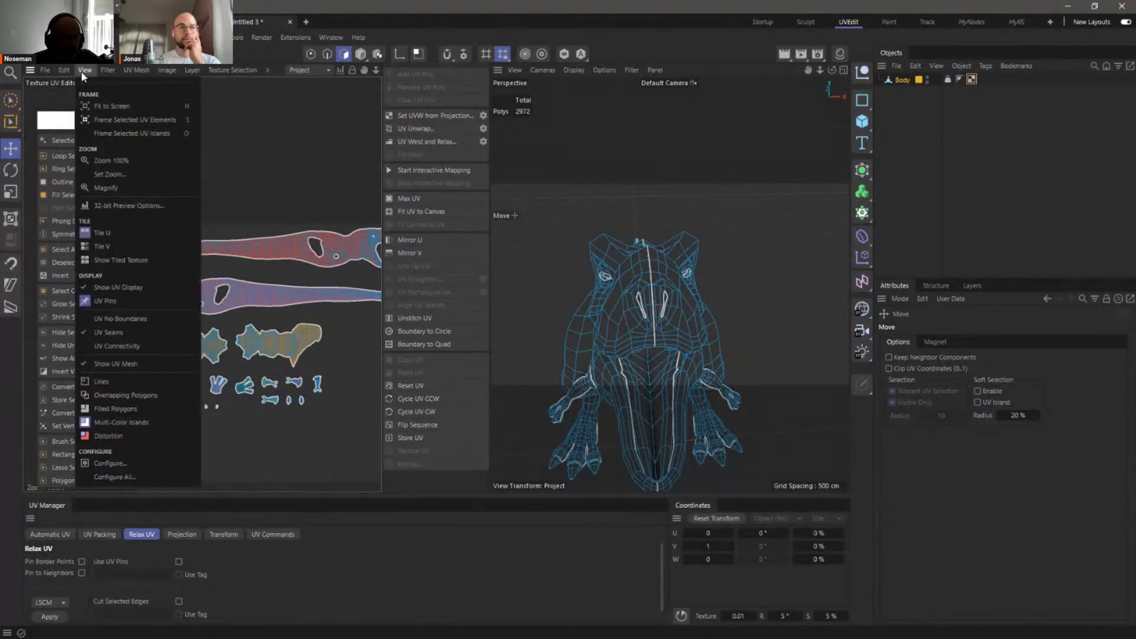
{"action": "left_click", "coordinate": [115, 408]}
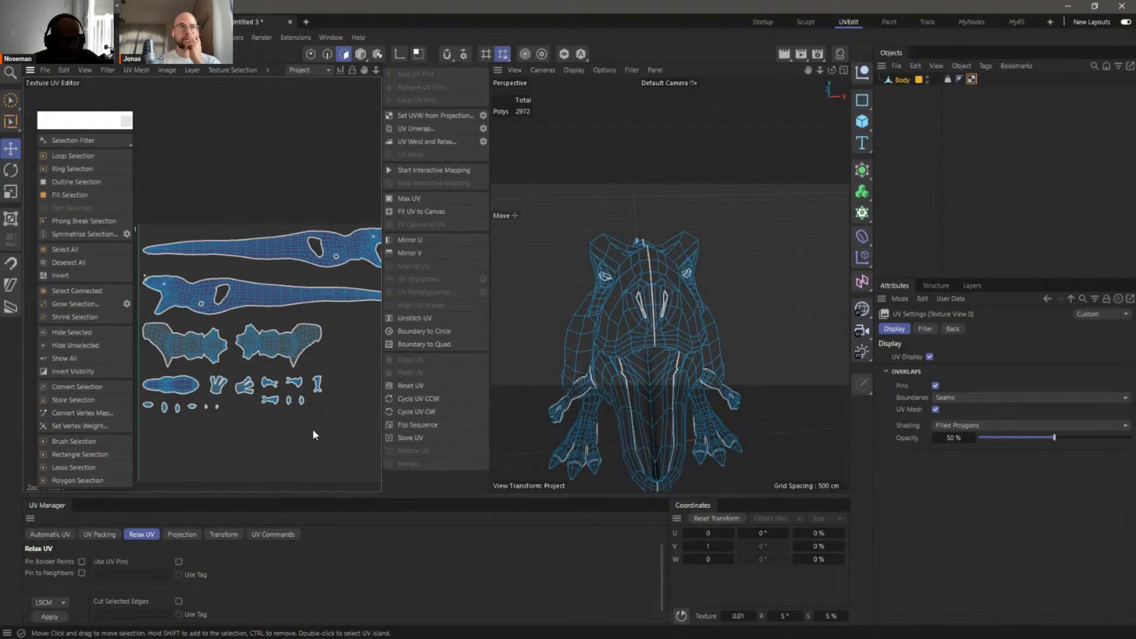
{"action": "key", "text": "ctrl+a"}
{"action": "left_click", "coordinate": [350, 341]}
Set the perspective viewport to Gouraud Shading and view the creature from the front side
{"action": "left_click", "coordinate": [574, 69]}
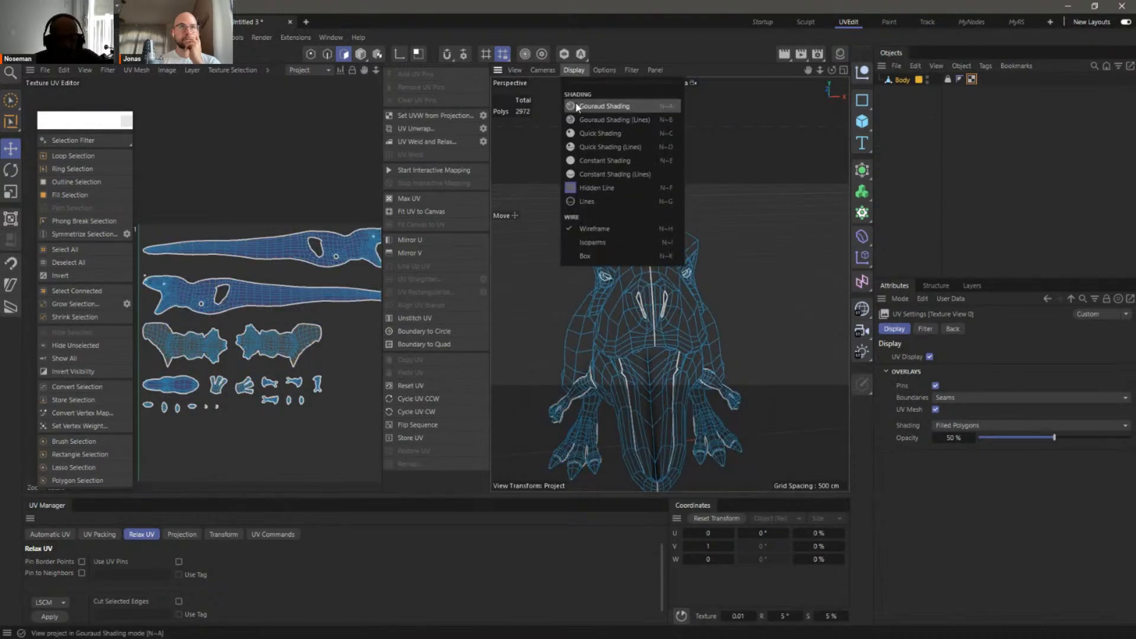
{"action": "left_click", "coordinate": [591, 108]}
{"action": "left_click", "coordinate": [653, 323]}
{"action": "left_click_drag", "start_coordinate": [650, 326], "coordinate": [640, 275], "text": "alt"}
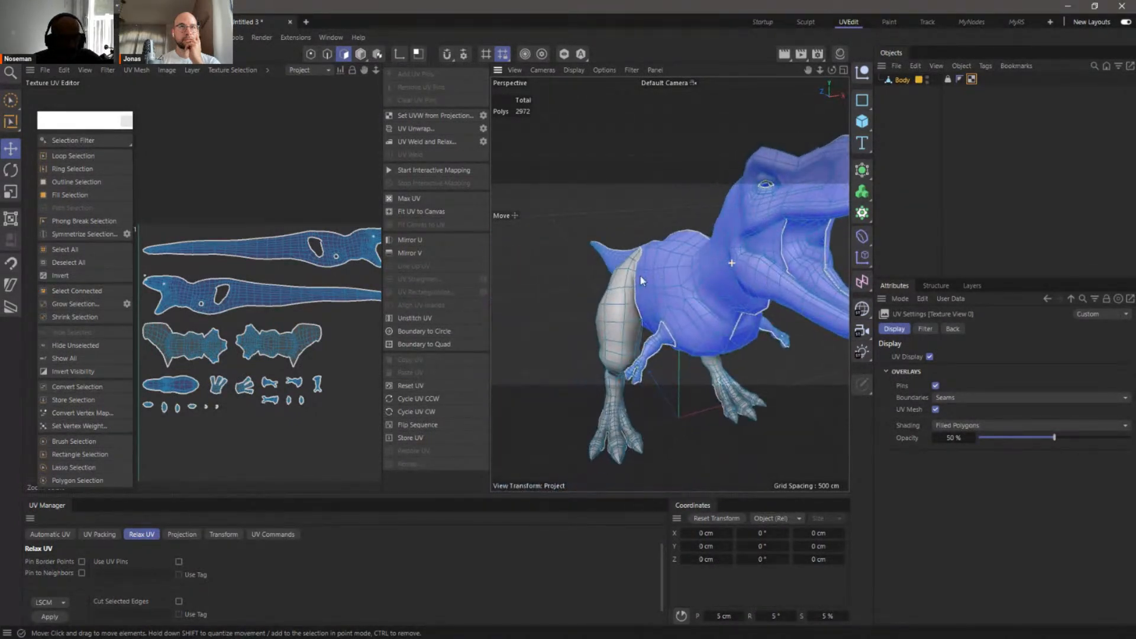
Mirror both long body UV islands in U, one after the other, and clear the selection
{"action": "double_click", "coordinate": [269, 294]}
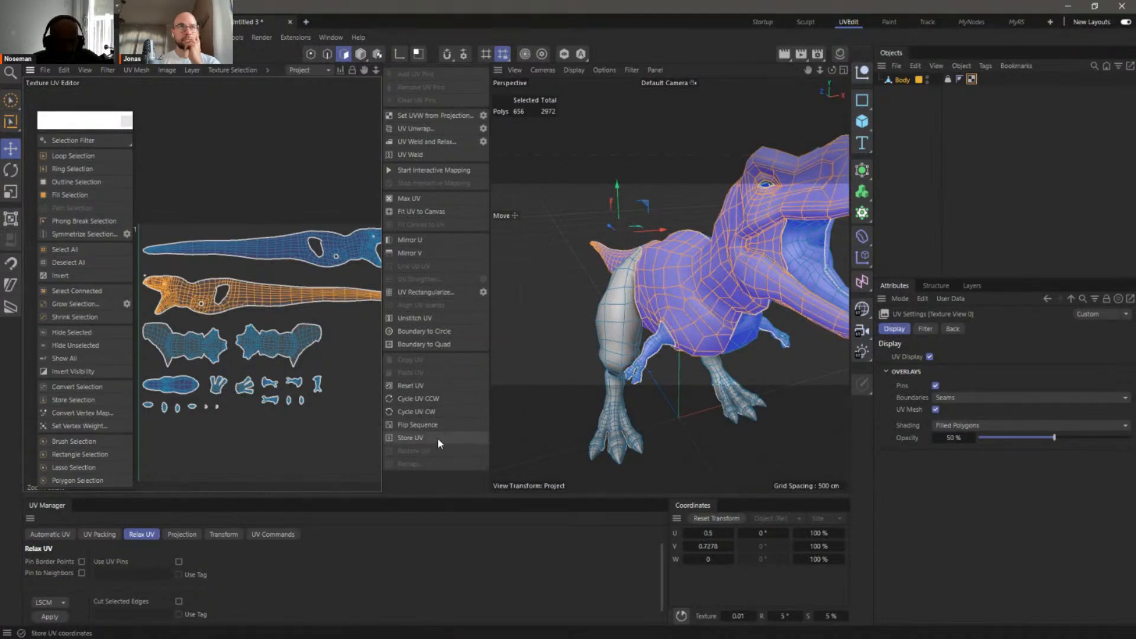
{"action": "left_click", "coordinate": [420, 240]}
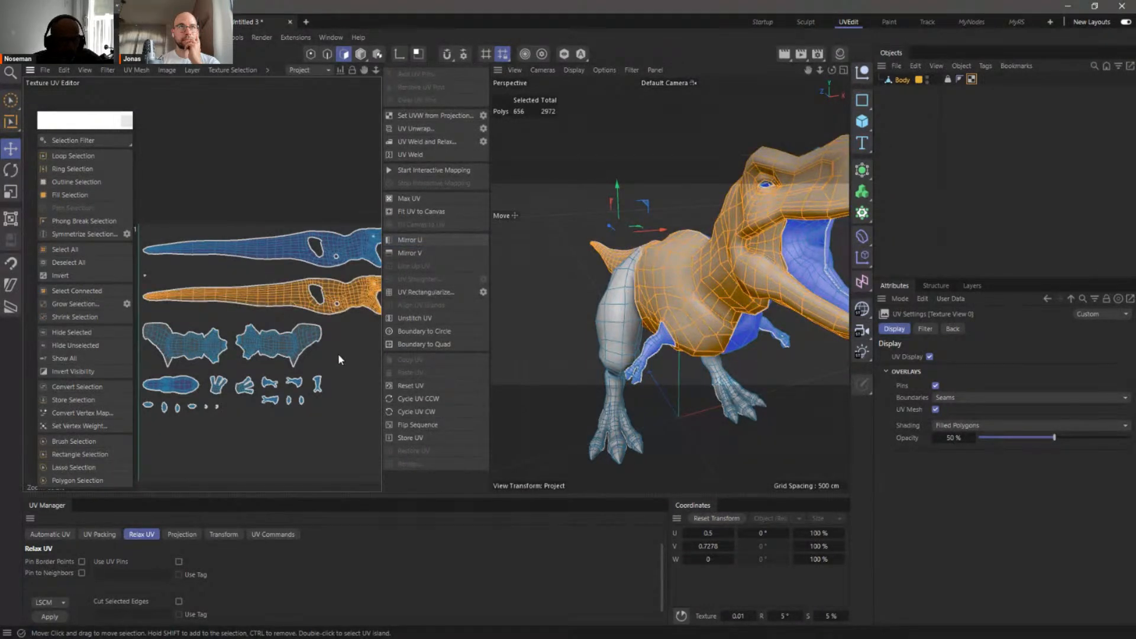
{"action": "left_click", "coordinate": [337, 353]}
{"action": "double_click", "coordinate": [291, 251]}
{"action": "left_click", "coordinate": [425, 238]}
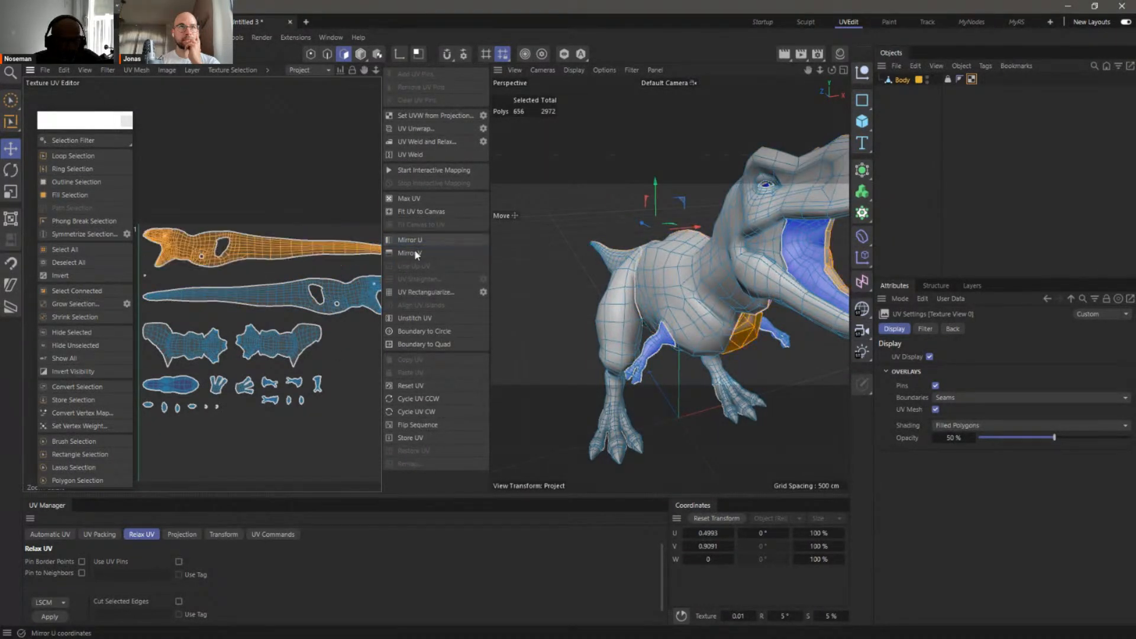
{"action": "left_click", "coordinate": [352, 432]}
Close the floating palette of selection commands covering the UV islands
{"action": "middle_click_drag", "start_coordinate": [176, 413], "coordinate": [182, 386], "text": "alt"}
{"action": "right_click_drag", "start_coordinate": [178, 365], "coordinate": [257, 357], "text": "alt"}
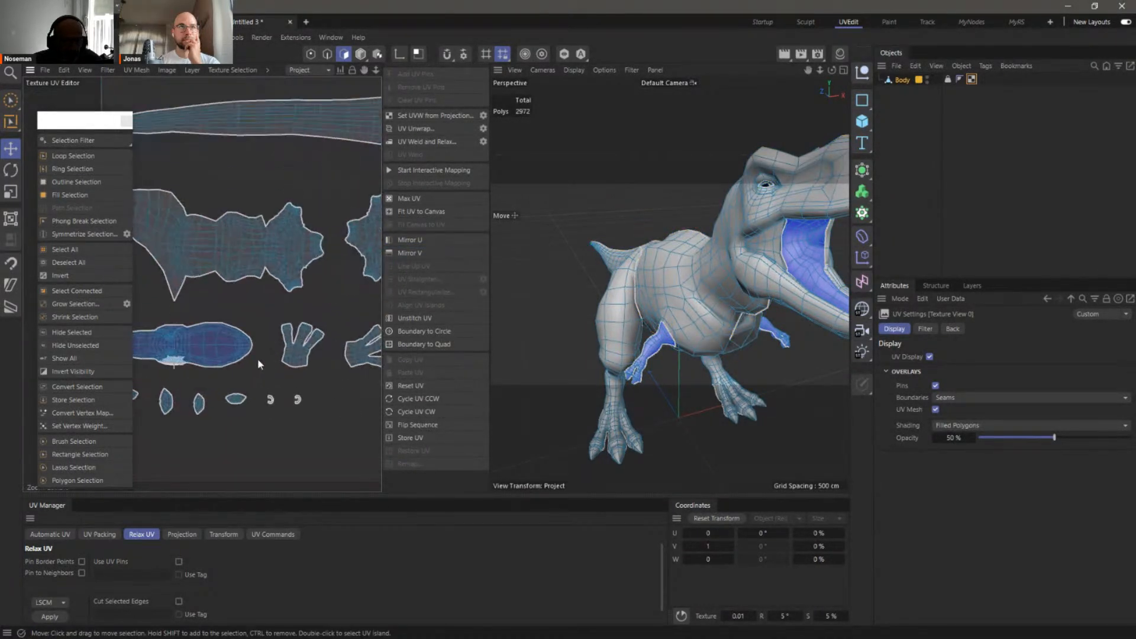
{"action": "middle_click_drag", "start_coordinate": [208, 325], "coordinate": [263, 315], "text": "alt"}
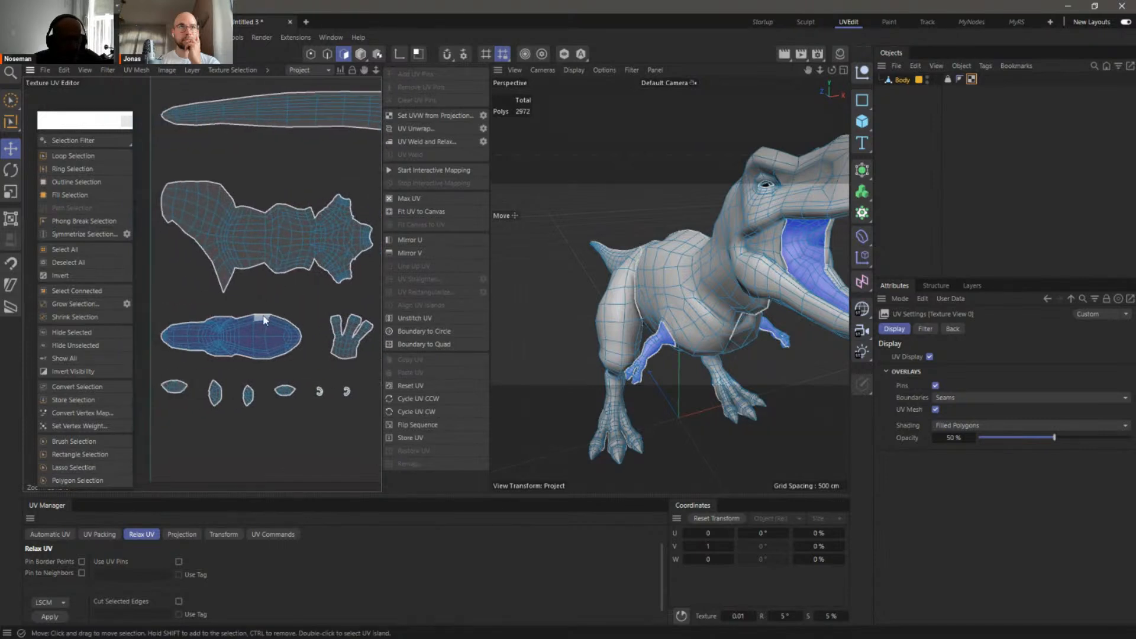
{"action": "left_click", "coordinate": [126, 121]}
Hide the UV mesh and set the UV editor to No Boundaries, leaving only the filled island shapes
{"action": "middle_click_drag", "start_coordinate": [284, 320], "coordinate": [183, 341], "text": "alt"}
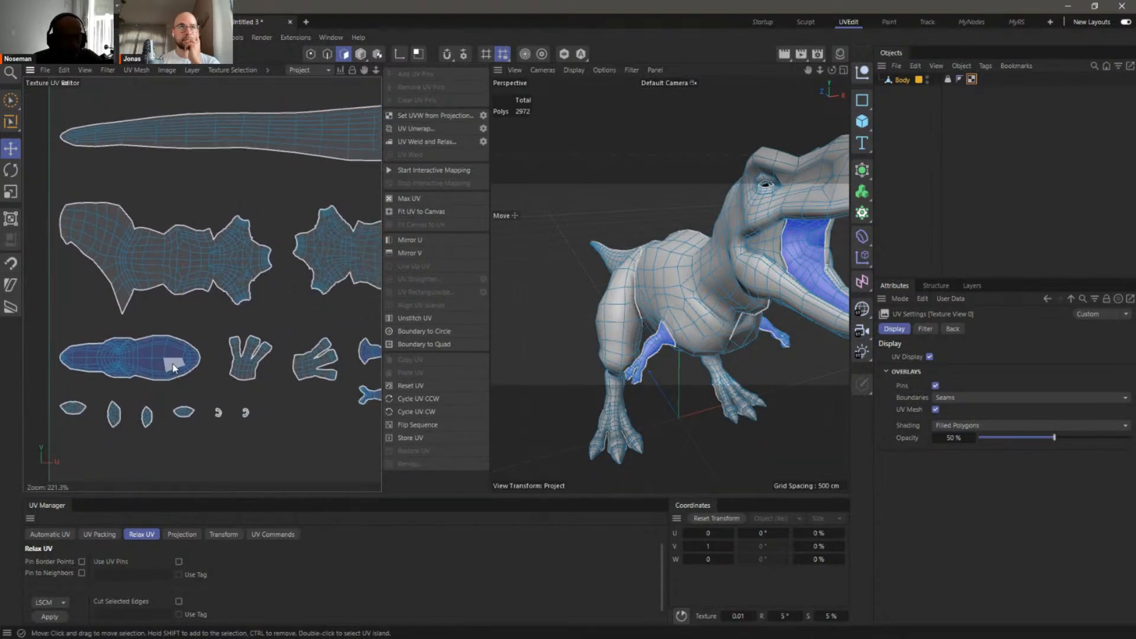
{"action": "left_click", "coordinate": [85, 69]}
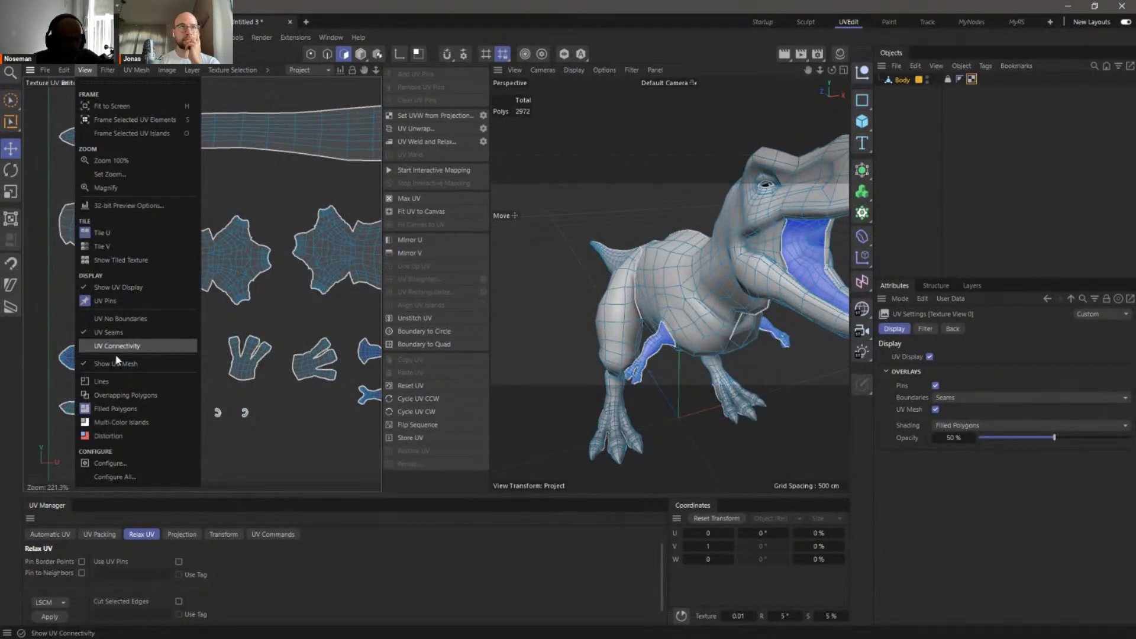
{"action": "left_click", "coordinate": [135, 366]}
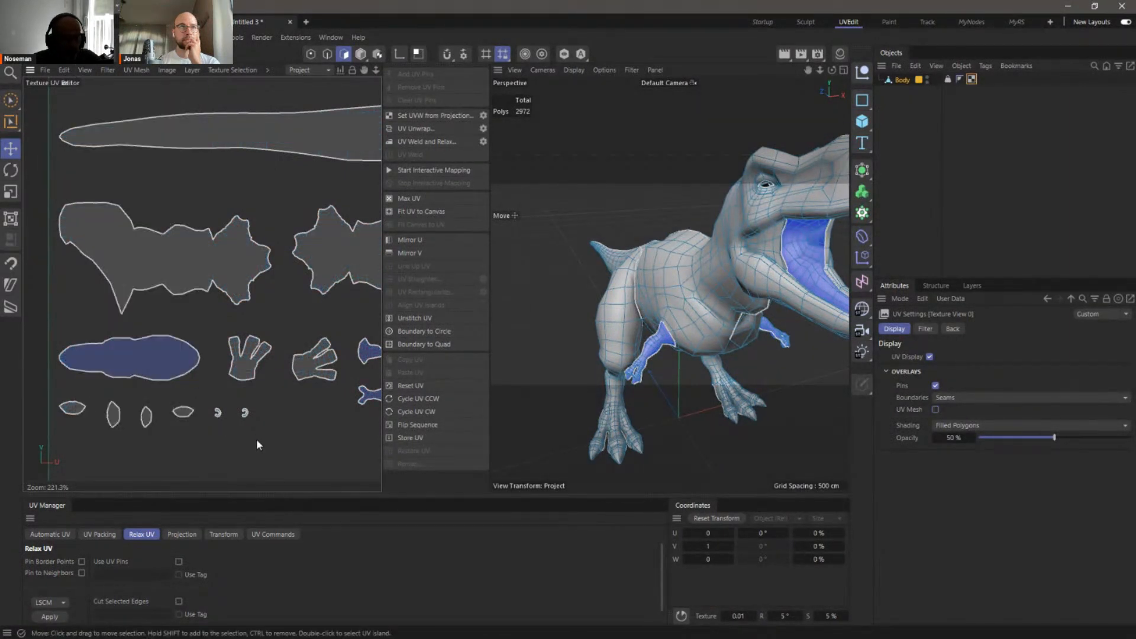
{"action": "scroll", "coordinate": [257, 445], "scroll_direction": "down", "scroll_amount": 5}
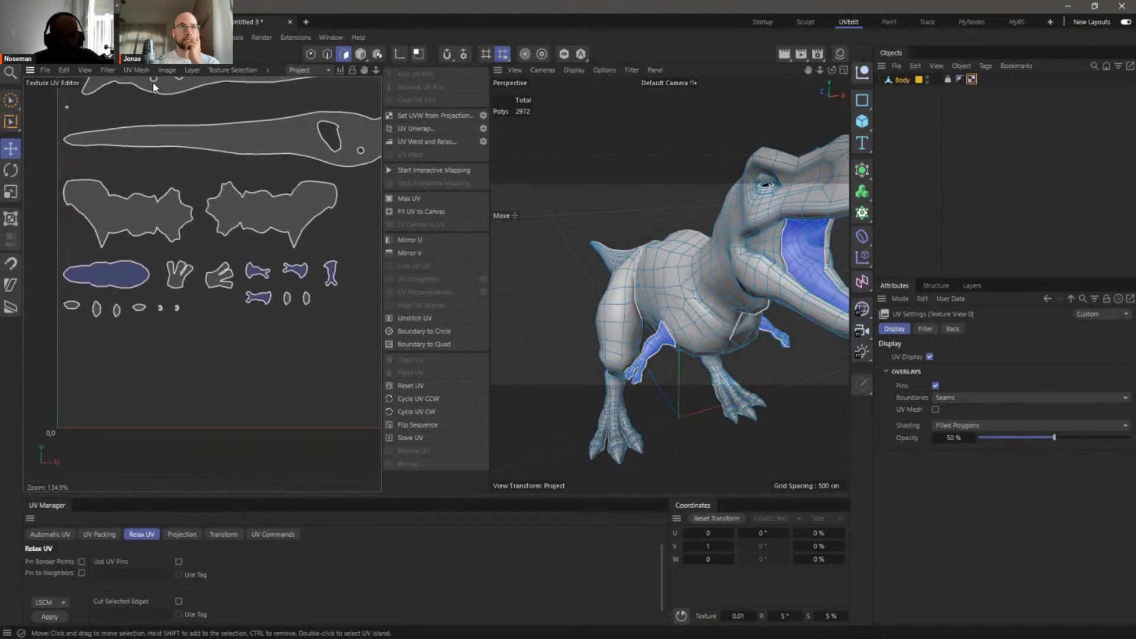
{"action": "left_click", "coordinate": [82, 70]}
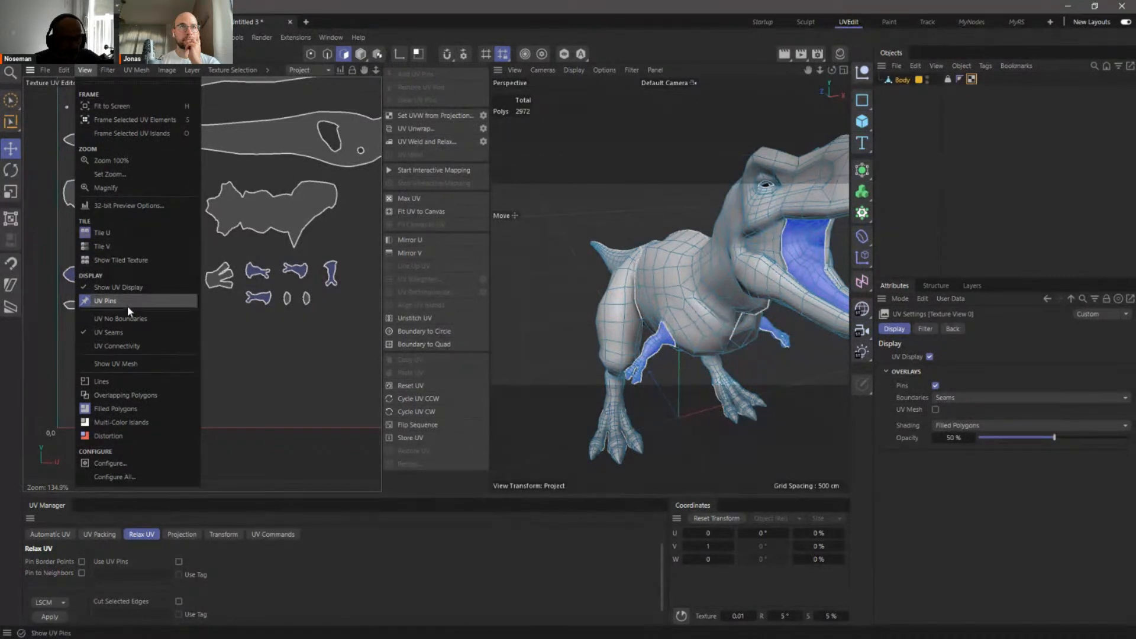
{"action": "left_click", "coordinate": [118, 319]}
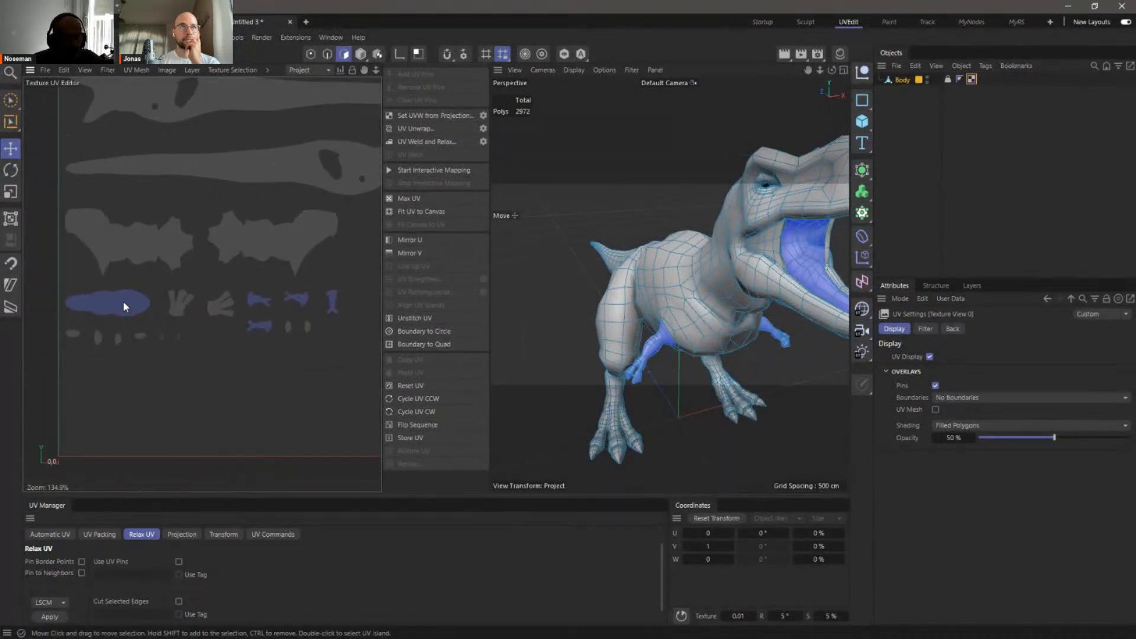
Mirror the blue mouth-interior island and each of the four blue arm islands in U
{"action": "double_click", "coordinate": [124, 303]}
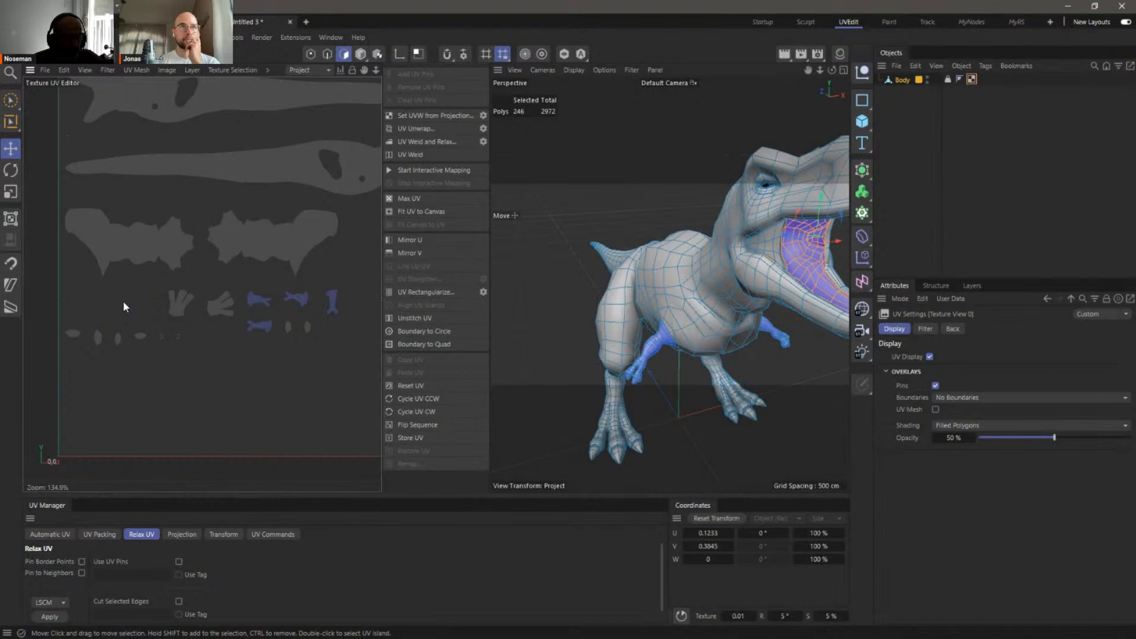
{"action": "double_click", "coordinate": [256, 301]}
{"action": "left_click", "coordinate": [418, 241]}
{"action": "double_click", "coordinate": [265, 324]}
{"action": "left_click", "coordinate": [402, 238]}
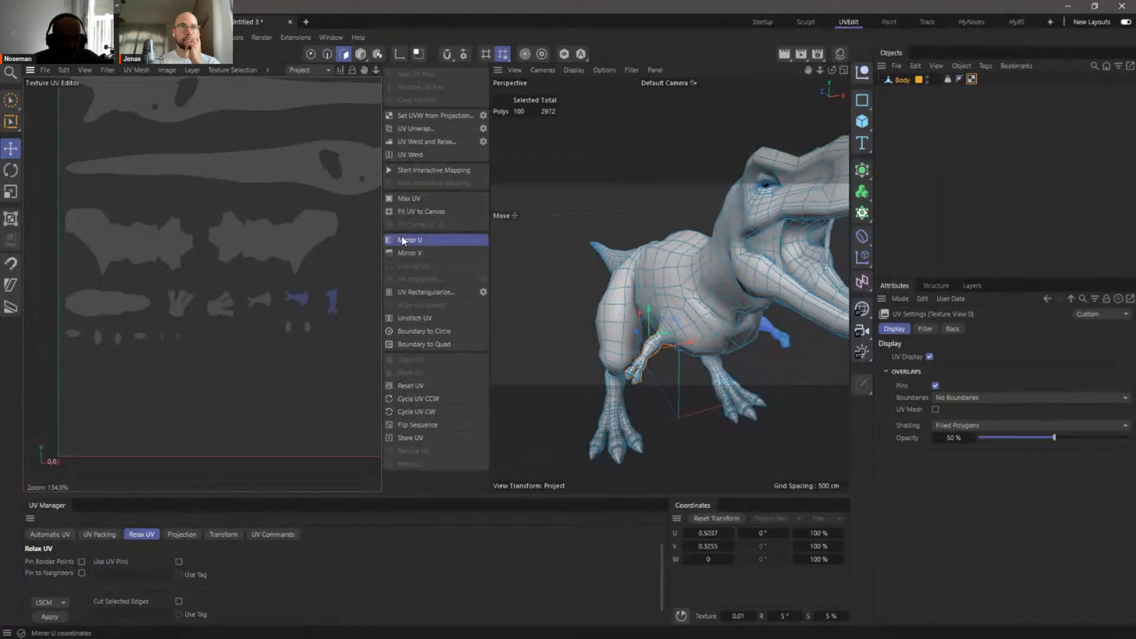
{"action": "left_click", "coordinate": [303, 295]}
{"action": "double_click", "coordinate": [301, 297]}
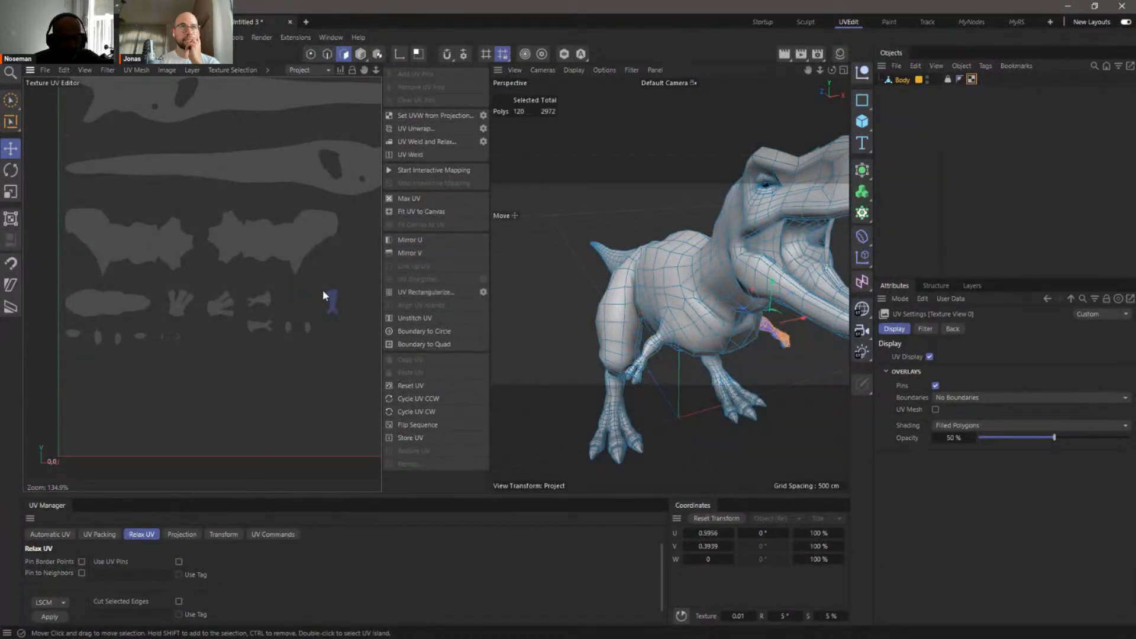
{"action": "left_click", "coordinate": [404, 237]}
{"action": "double_click", "coordinate": [333, 296]}
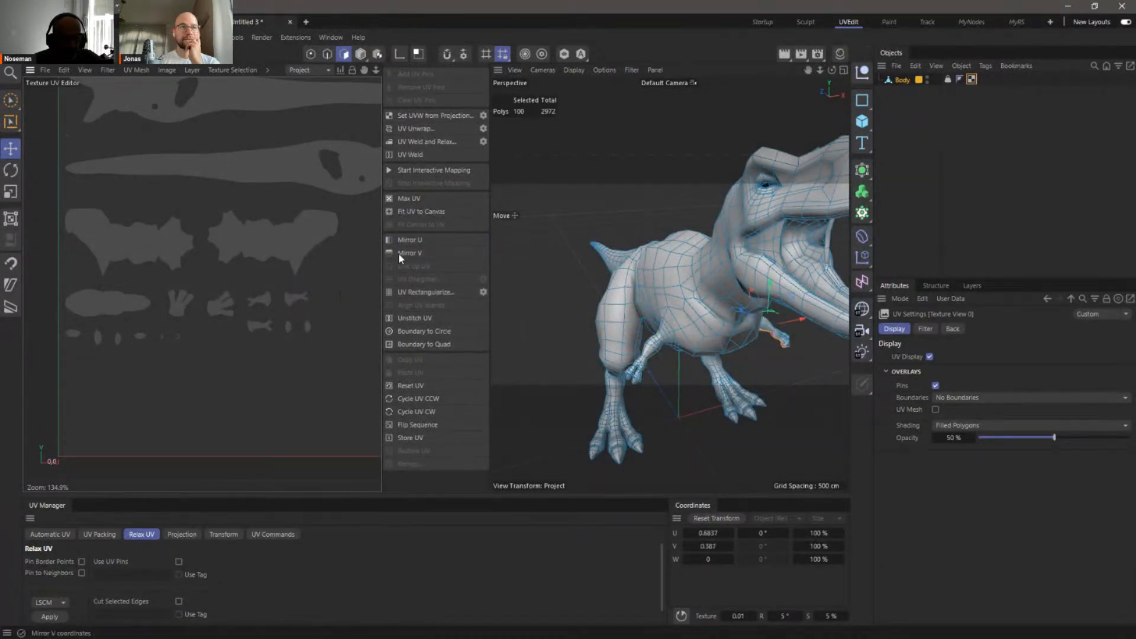
{"action": "left_click", "coordinate": [407, 239]}
Show the UV seams and UV mesh again in the UV editor, and clear the island selection
{"action": "left_click", "coordinate": [84, 69]}
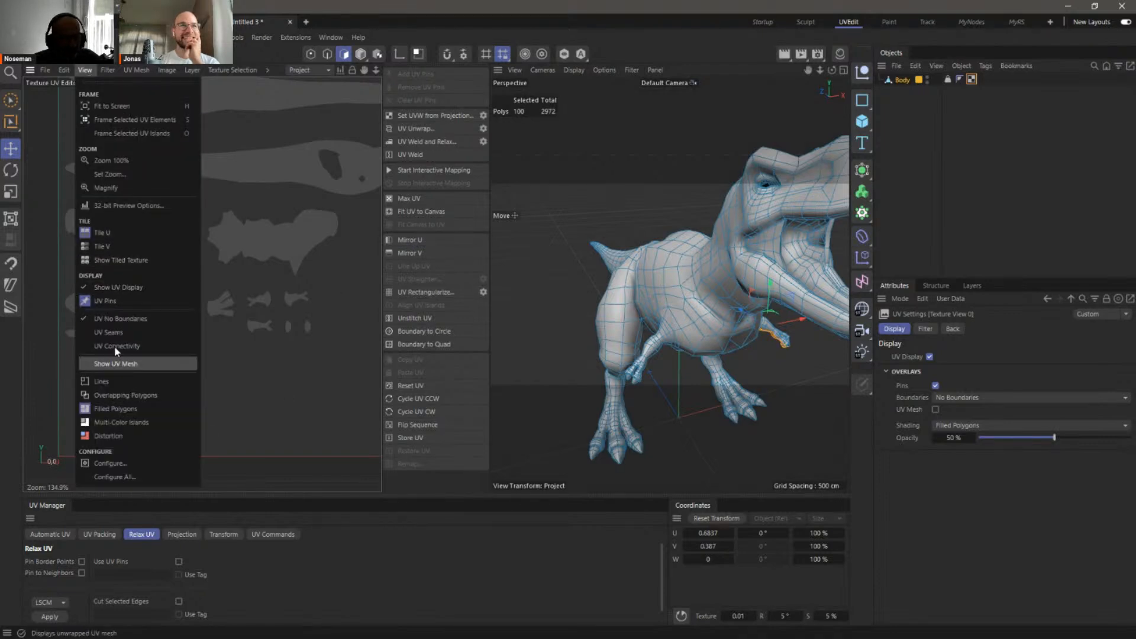
{"action": "left_click", "coordinate": [123, 332]}
{"action": "left_click", "coordinate": [350, 356]}
{"action": "middle_click_drag", "start_coordinate": [350, 356], "coordinate": [234, 431], "text": "alt"}
{"action": "middle_click_drag", "start_coordinate": [293, 386], "coordinate": [335, 343], "text": "alt"}
{"action": "mouse_move", "coordinate": [191, 344]}
{"action": "right_mouse_down", "text": "alt"}
{"action": "mouse_move", "coordinate": [470, 317]}
{"action": "mouse_move", "coordinate": [179, 360]}
{"action": "right_mouse_up", "text": "alt"}
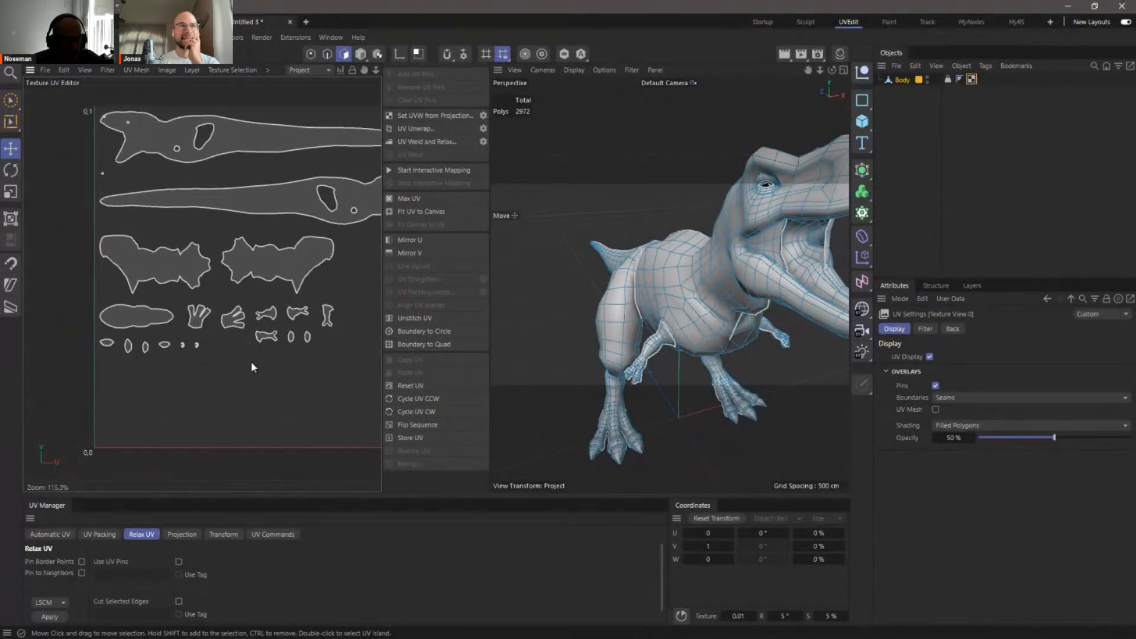
{"action": "middle_click_drag", "start_coordinate": [286, 366], "coordinate": [237, 390], "text": "alt"}
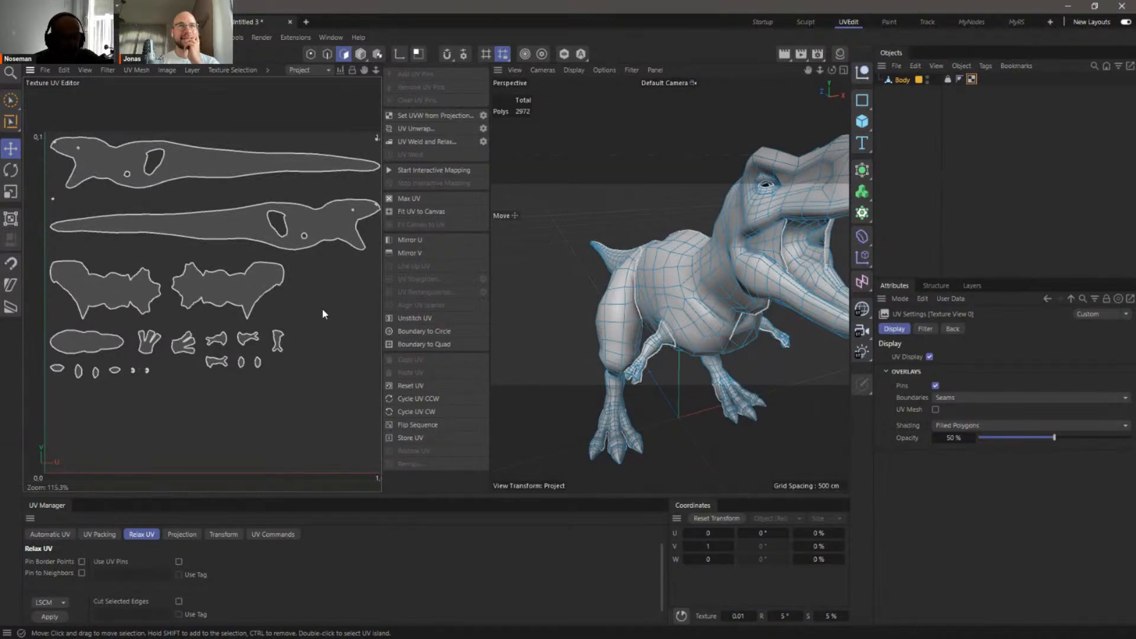
{"action": "left_click", "coordinate": [86, 70]}
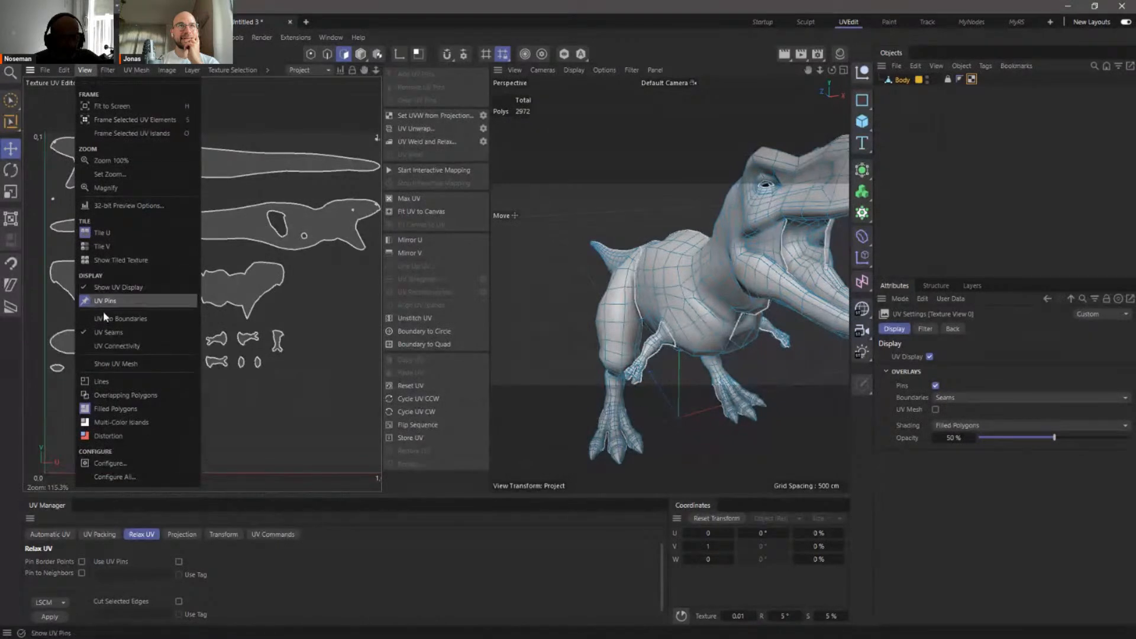
{"action": "left_click", "coordinate": [148, 365]}
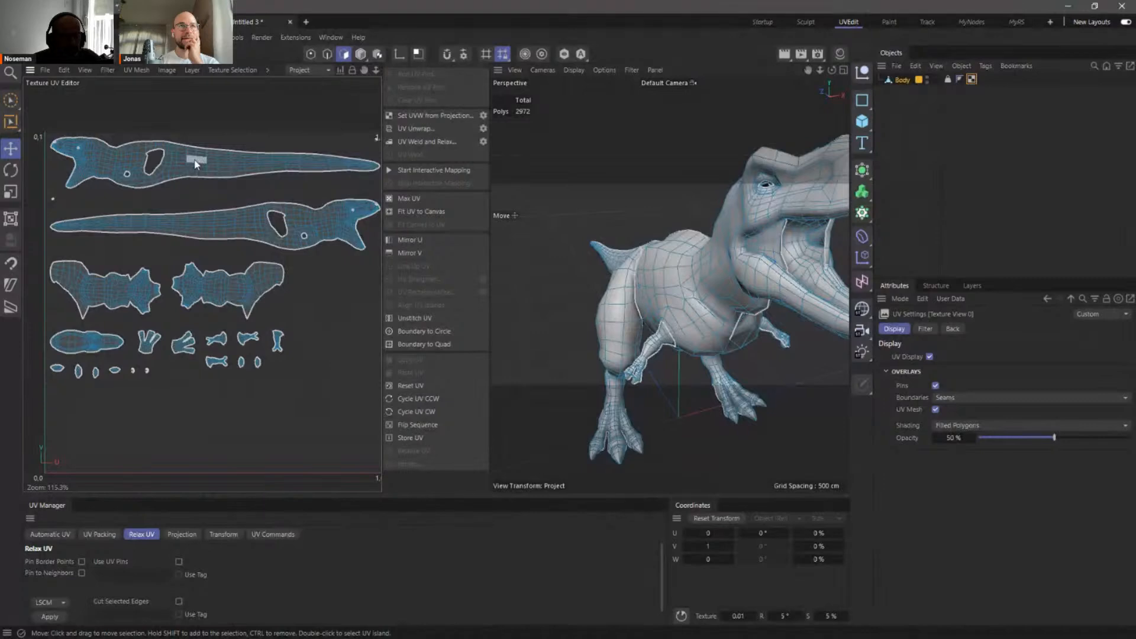
Switch to edge mode and select one edge on the seam along the top of the creature's head
{"action": "left_click", "coordinate": [327, 54]}
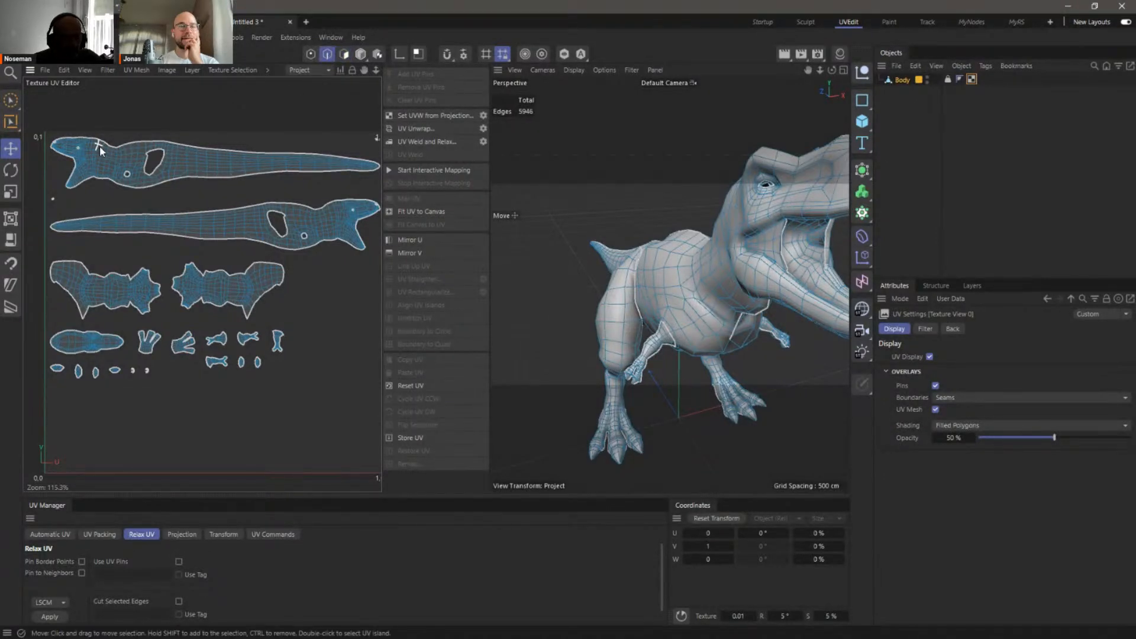
{"action": "scroll", "coordinate": [352, 198], "scroll_direction": "up", "scroll_amount": 1}
{"action": "scroll", "coordinate": [351, 198], "scroll_direction": "down", "scroll_amount": 1}
{"action": "mouse_move", "coordinate": [708, 279]}
{"action": "left_mouse_down", "text": "alt"}
{"action": "mouse_move", "coordinate": [682, 260]}
{"action": "mouse_move", "coordinate": [725, 210]}
{"action": "mouse_move", "coordinate": [686, 275]}
{"action": "mouse_move", "coordinate": [712, 271]}
{"action": "left_mouse_up", "text": "alt"}
{"action": "left_click", "coordinate": [713, 260]}
Align the two body UV islands to the selected head-seam edge with Align UV Islands
{"action": "right_click_drag", "start_coordinate": [351, 201], "coordinate": [601, 195], "text": "alt"}
{"action": "scroll", "coordinate": [339, 220], "scroll_direction": "up", "scroll_amount": 1}
{"action": "scroll", "coordinate": [228, 243], "scroll_direction": "up", "scroll_amount": 2}
{"action": "scroll", "coordinate": [244, 233], "scroll_direction": "up", "scroll_amount": 2}
{"action": "scroll", "coordinate": [192, 229], "scroll_direction": "up", "scroll_amount": 2}
{"action": "scroll", "coordinate": [261, 239], "scroll_direction": "down", "scroll_amount": 10}
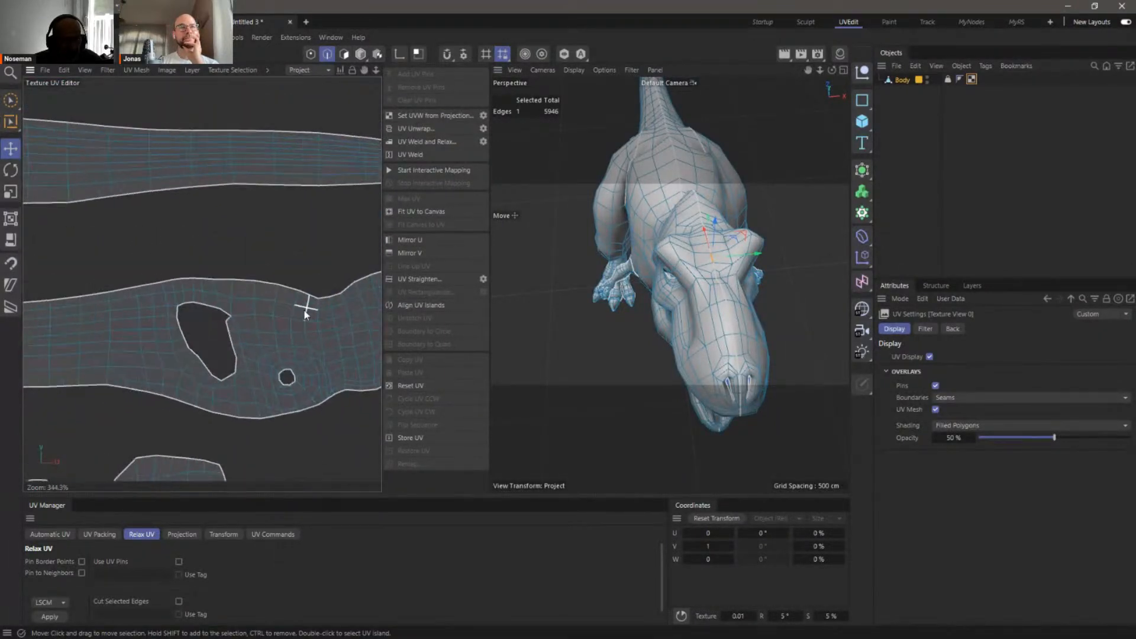
{"action": "scroll", "coordinate": [177, 322], "scroll_direction": "up", "scroll_amount": 8}
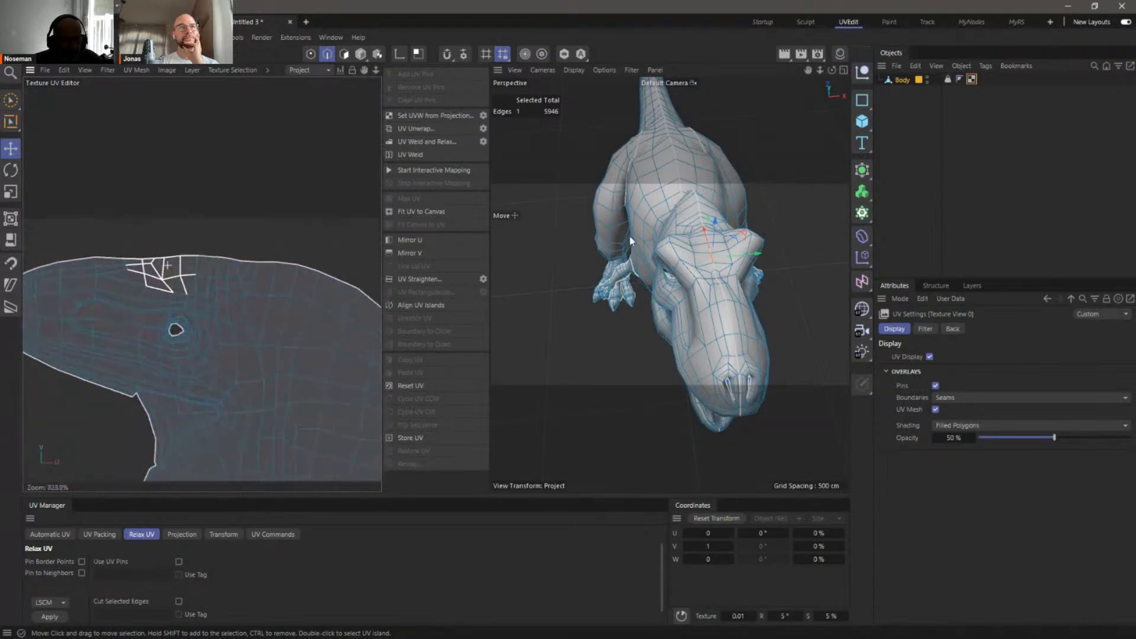
{"action": "scroll", "coordinate": [180, 268], "scroll_direction": "up", "scroll_amount": 5}
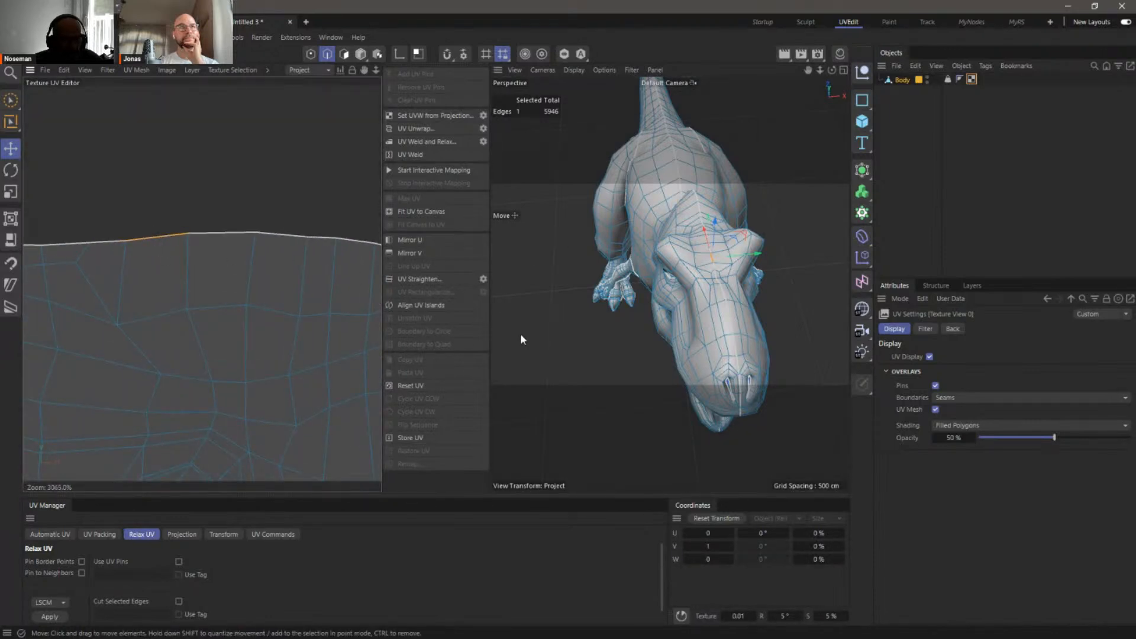
{"action": "left_click", "coordinate": [436, 302]}
{"action": "scroll", "coordinate": [172, 323], "scroll_direction": "down", "scroll_amount": 9}
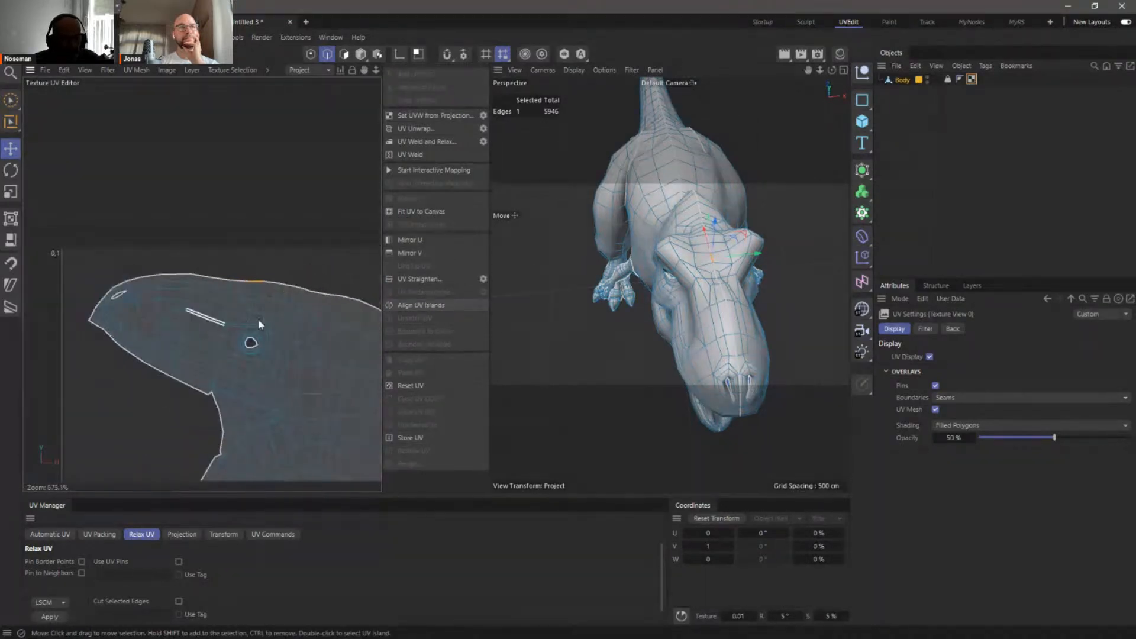
{"action": "middle_click_drag", "start_coordinate": [281, 340], "coordinate": [137, 293], "text": "alt"}
{"action": "scroll", "coordinate": [308, 334], "scroll_direction": "down", "scroll_amount": 4}
{"action": "middle_click_drag", "start_coordinate": [285, 338], "coordinate": [145, 308], "text": "alt"}
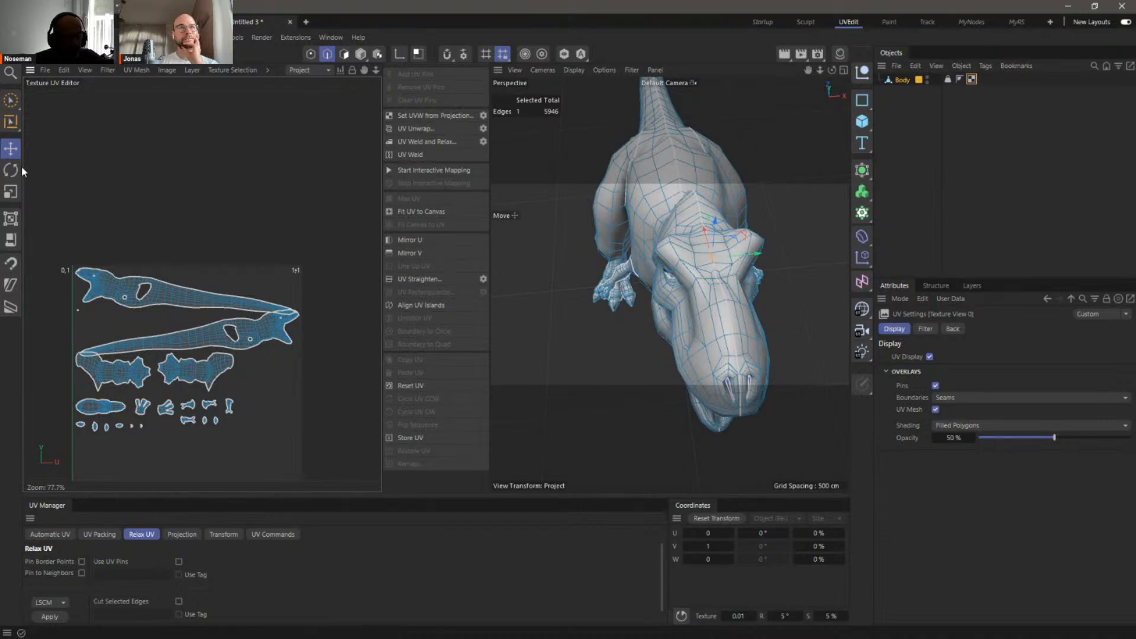
Switch to polygon mode, select the upper body UV island and mirror it in U
{"action": "left_click", "coordinate": [343, 54]}
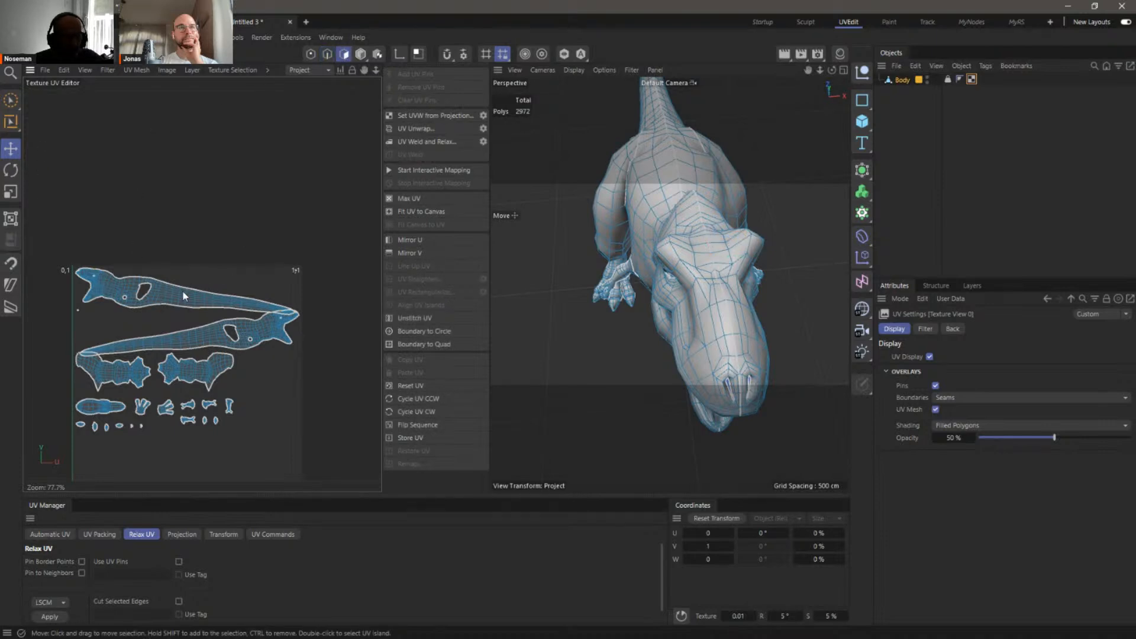
{"action": "double_click", "coordinate": [178, 301]}
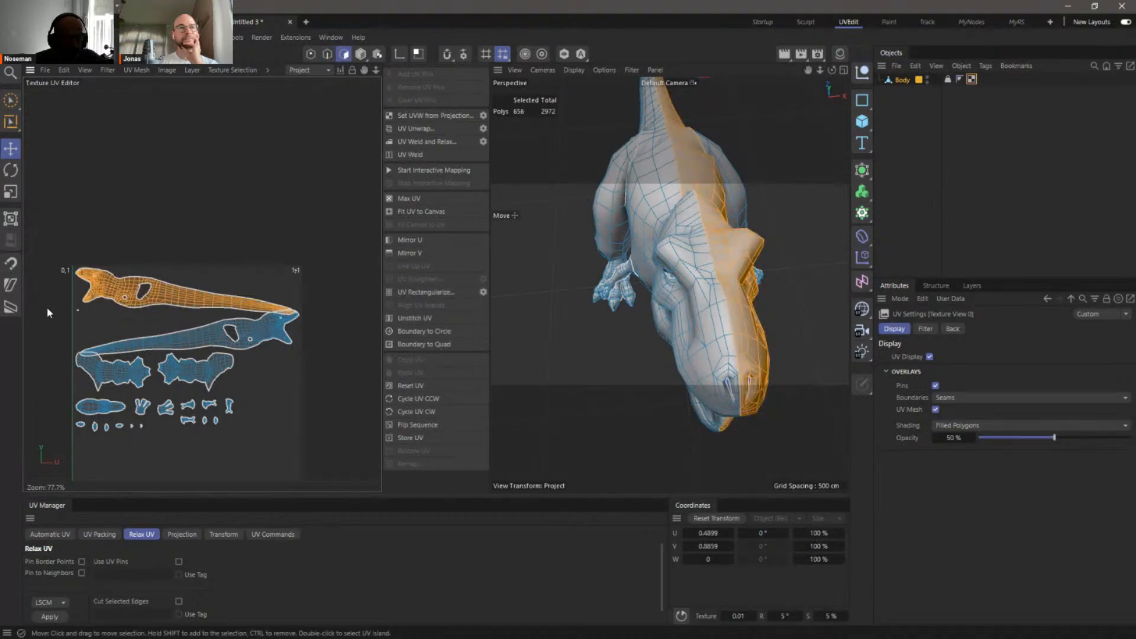
{"action": "left_click", "coordinate": [406, 239]}
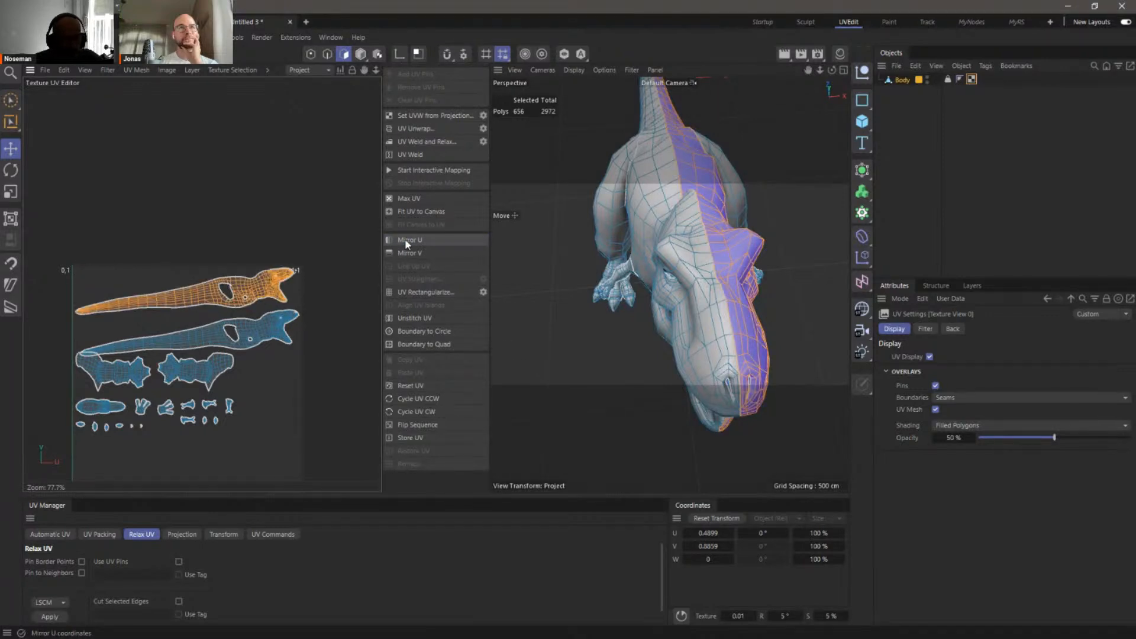
Convert the island's polygon selection to points and move the island roughly on top of the lower body island
{"action": "scroll", "coordinate": [321, 293], "scroll_direction": "up", "scroll_amount": 5}
{"action": "scroll", "coordinate": [312, 272], "scroll_direction": "up", "scroll_amount": 6}
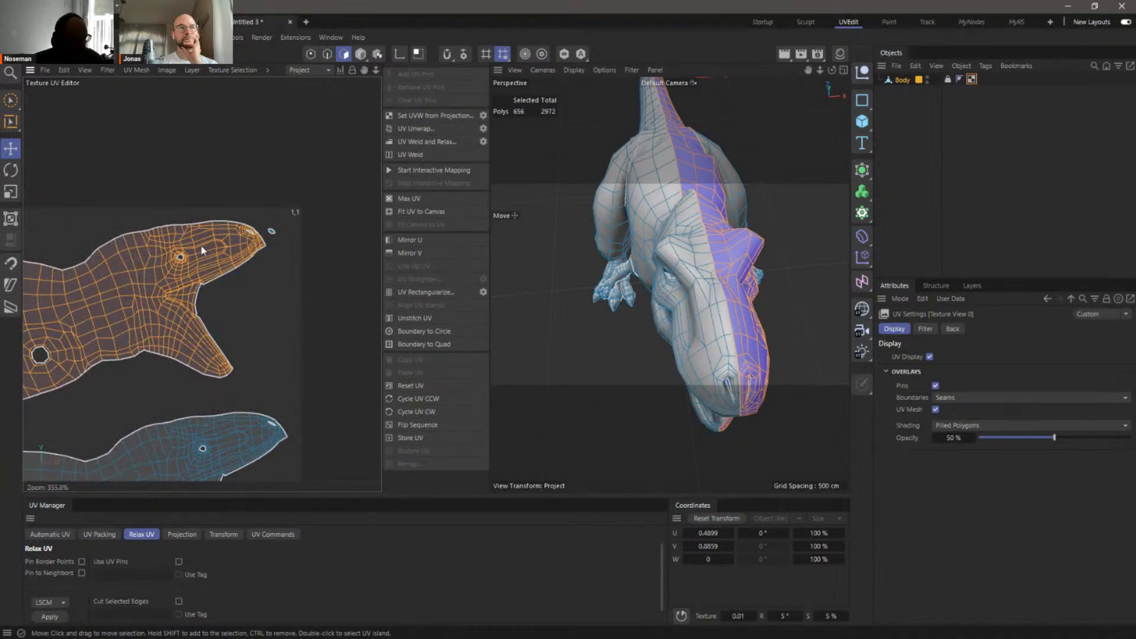
{"action": "left_click", "coordinate": [310, 54]}
{"action": "left_click", "coordinate": [343, 53]}
{"action": "left_click", "coordinate": [310, 54], "text": "ctrl"}
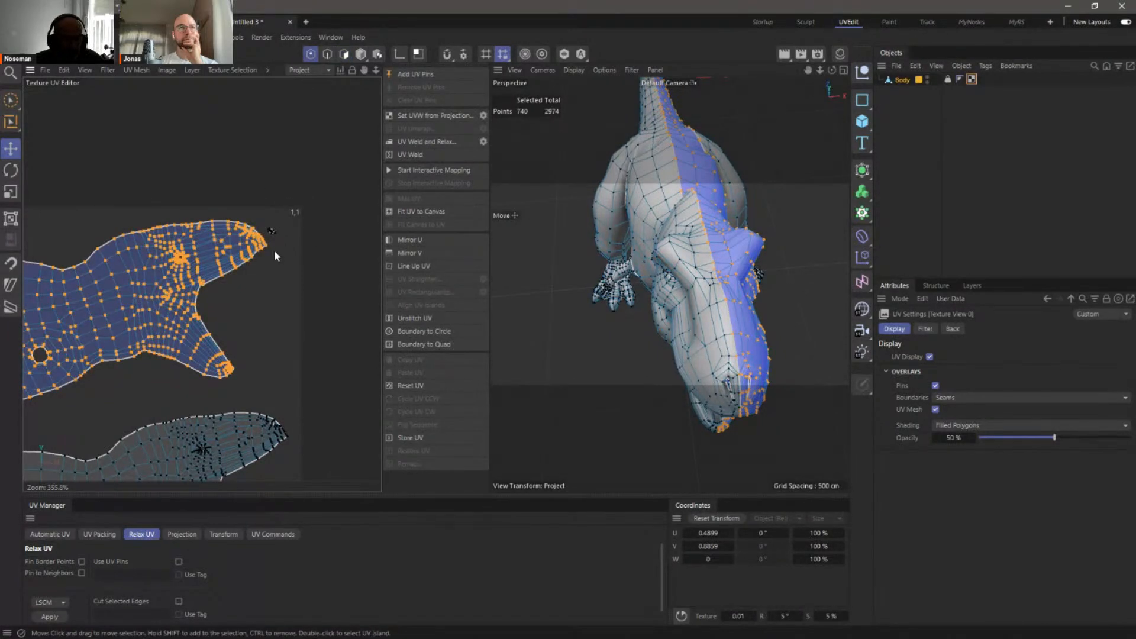
{"action": "scroll", "coordinate": [273, 247], "scroll_direction": "up", "scroll_amount": 5}
{"action": "middle_click_drag", "start_coordinate": [265, 247], "coordinate": [221, 140]}
{"action": "scroll", "coordinate": [236, 149], "scroll_direction": "down", "scroll_amount": 3}
{"action": "left_click_drag", "start_coordinate": [236, 146], "coordinate": [264, 380]}
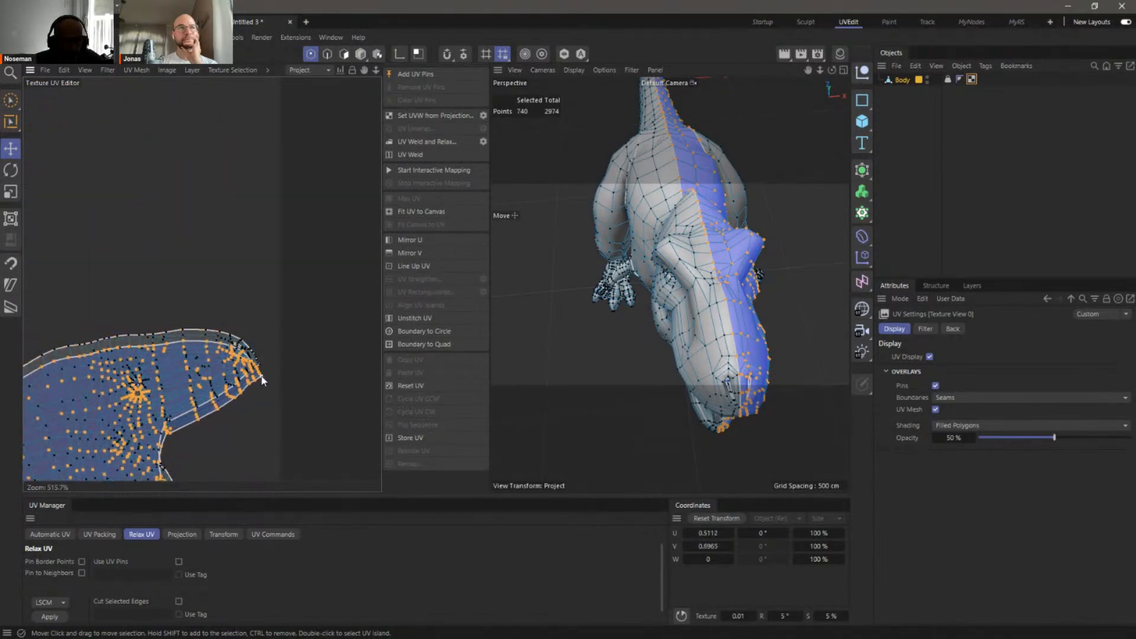
Enable snapping and snap the selected island's snout tip to the matching snout-tip point of the body island beneath it
{"action": "scroll", "coordinate": [321, 353], "scroll_direction": "up", "scroll_amount": 4}
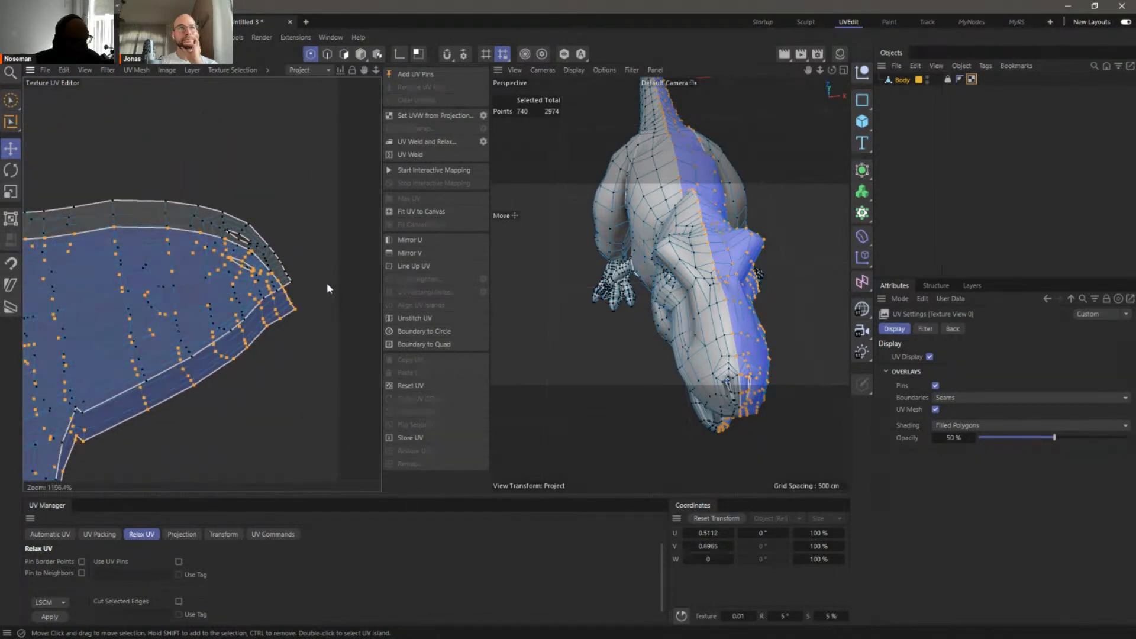
{"action": "key", "text": "shift+s"}
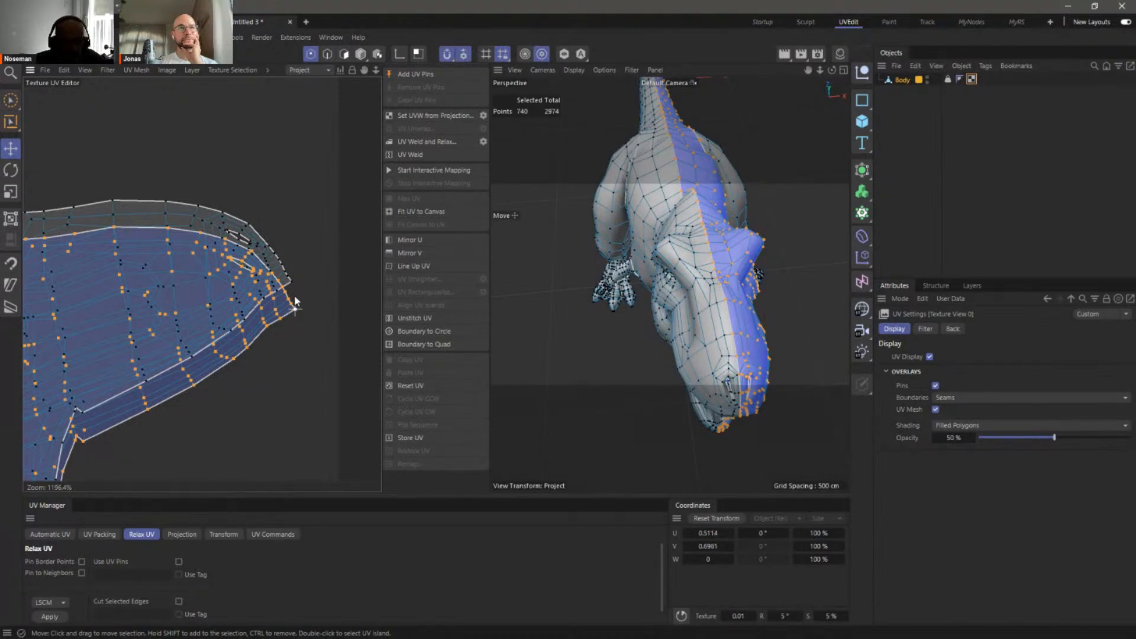
{"action": "left_click_drag", "start_coordinate": [297, 307], "coordinate": [292, 286]}
Examine how closely the two overlaid body islands match from the snout along the body
{"action": "right_click_drag", "start_coordinate": [261, 313], "coordinate": [140, 304], "text": "alt"}
{"action": "middle_click_drag", "start_coordinate": [139, 305], "coordinate": [136, 332], "text": "alt"}
{"action": "right_click_drag", "start_coordinate": [74, 339], "coordinate": [209, 346], "text": "alt"}
{"action": "mouse_move", "coordinate": [82, 358]}
{"action": "middle_mouse_down", "text": "alt"}
{"action": "mouse_move", "coordinate": [388, 332]}
{"action": "mouse_move", "coordinate": [97, 363]}
{"action": "middle_mouse_up", "text": "alt"}
{"action": "middle_click_drag", "start_coordinate": [282, 362], "coordinate": [95, 369], "text": "alt"}
{"action": "right_click_drag", "start_coordinate": [126, 349], "coordinate": [229, 326], "text": "alt"}
{"action": "middle_click_drag", "start_coordinate": [185, 333], "coordinate": [244, 321], "text": "alt"}
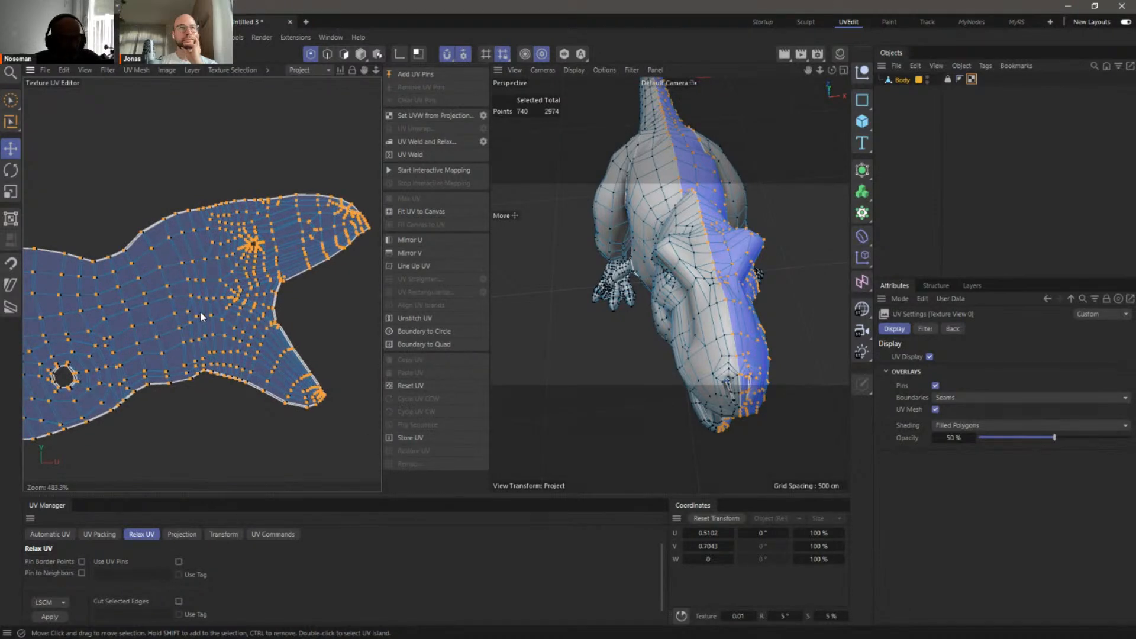
{"action": "right_click_drag", "start_coordinate": [201, 313], "coordinate": [116, 335], "text": "alt"}
{"action": "middle_click_drag", "start_coordinate": [116, 334], "coordinate": [292, 312], "text": "alt"}
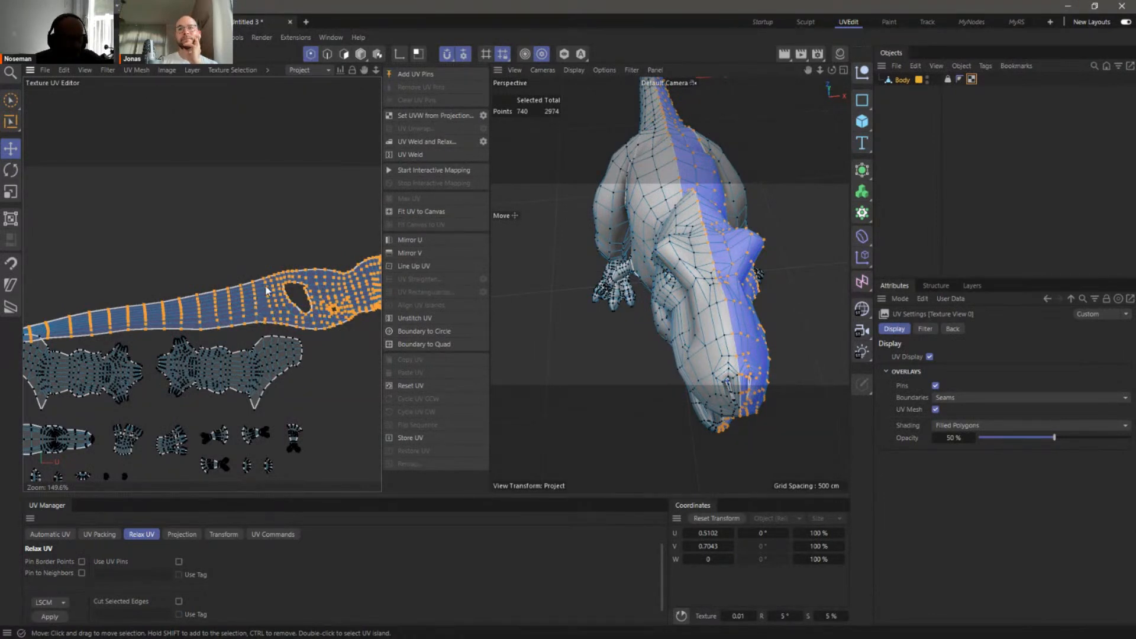
Move the selected body island off the other one without snapping, mirror it in U, and place it at the top of the UV tile
{"action": "left_click_drag", "start_coordinate": [262, 307], "coordinate": [201, 216]}
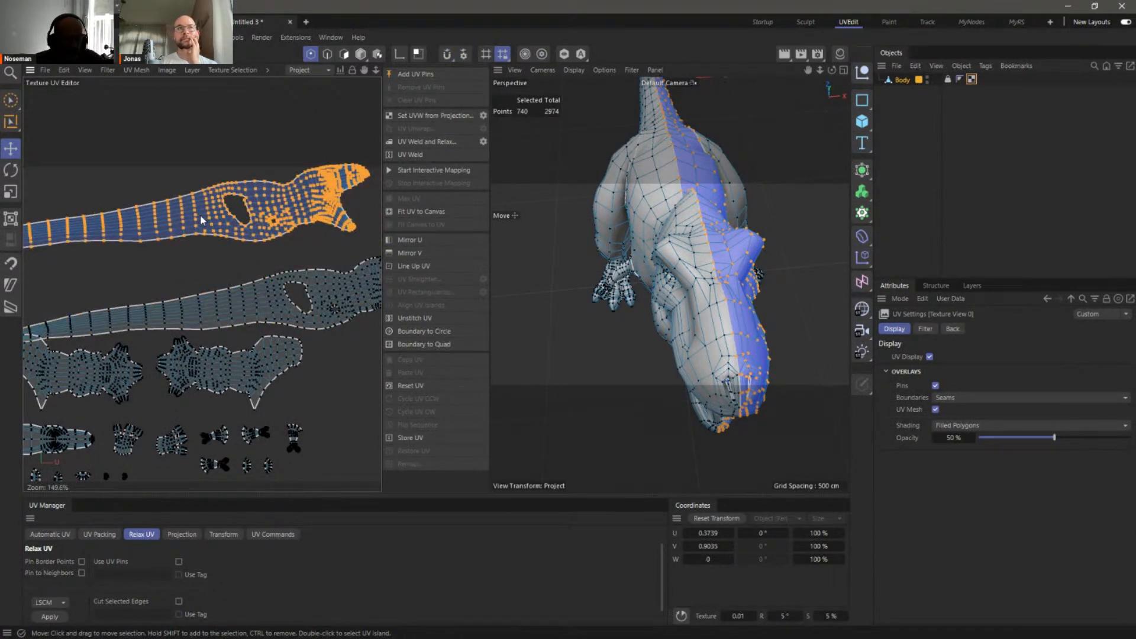
{"action": "left_click", "coordinate": [344, 54]}
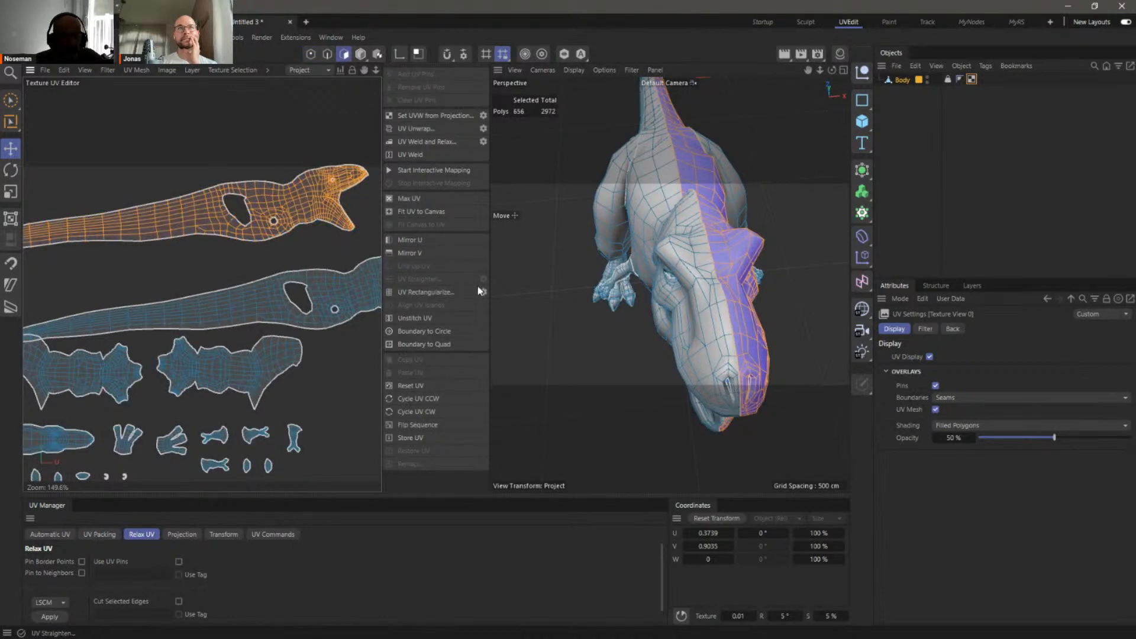
{"action": "left_click", "coordinate": [414, 239]}
{"action": "scroll", "coordinate": [264, 245], "scroll_direction": "down", "scroll_amount": 3}
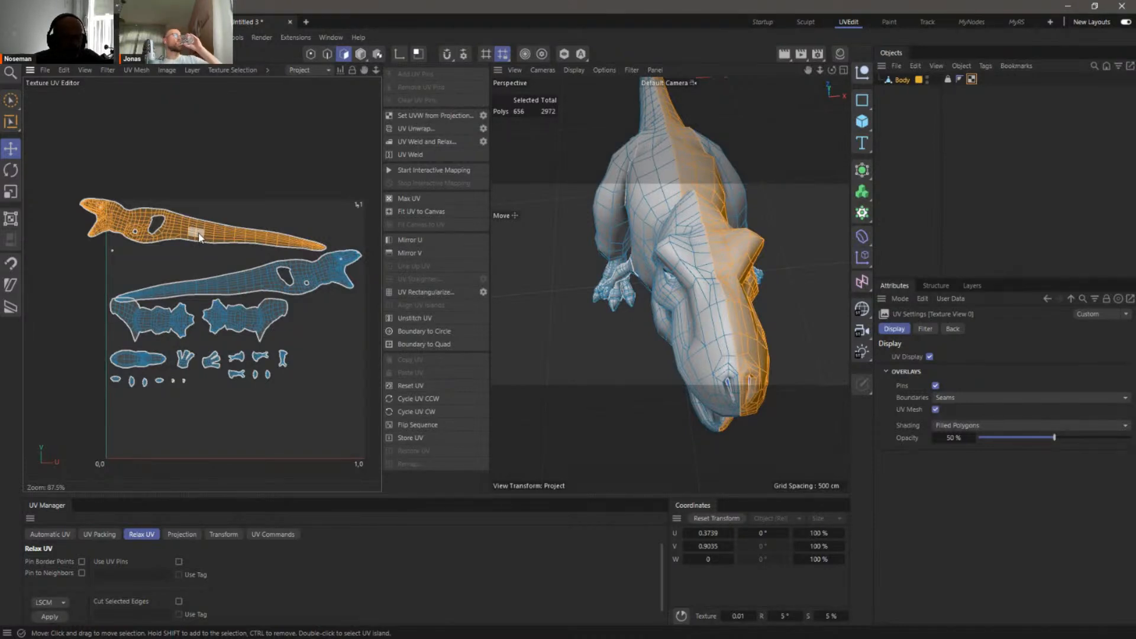
{"action": "left_click_drag", "start_coordinate": [200, 234], "coordinate": [229, 243]}
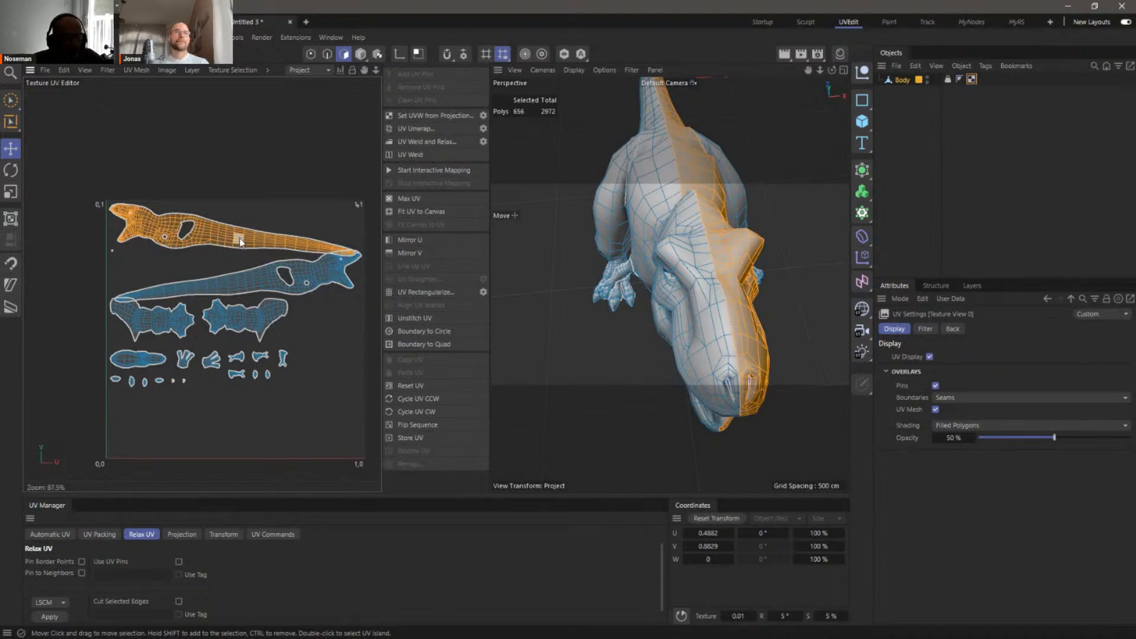
Mirror the selected body island in U and back again twice
{"action": "left_click", "coordinate": [417, 242]}
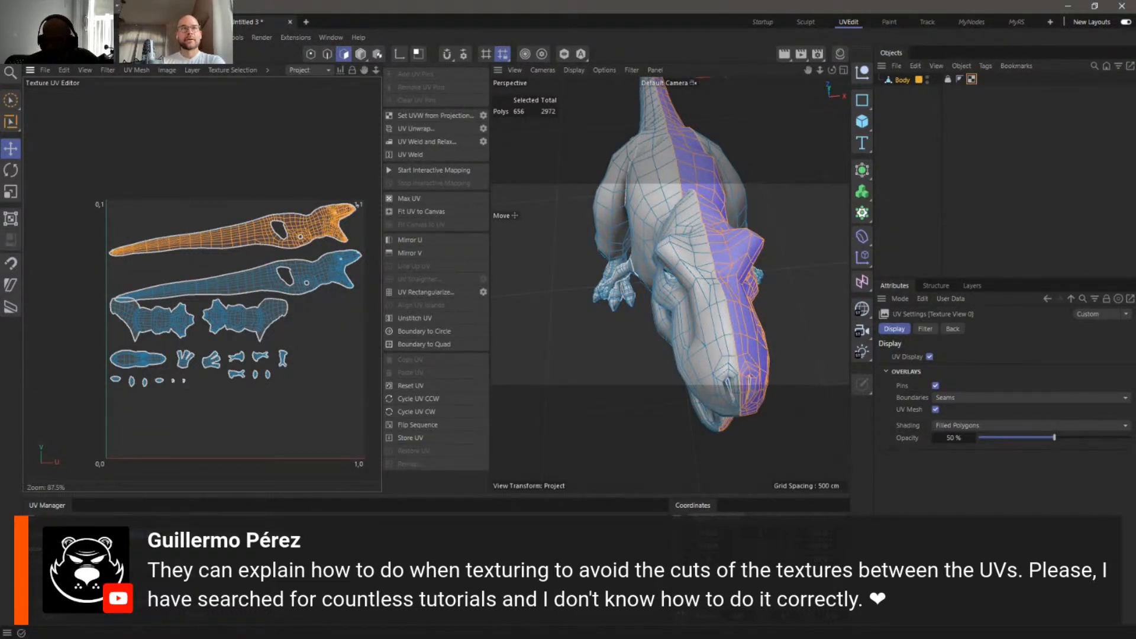
{"action": "left_click", "coordinate": [430, 241]}
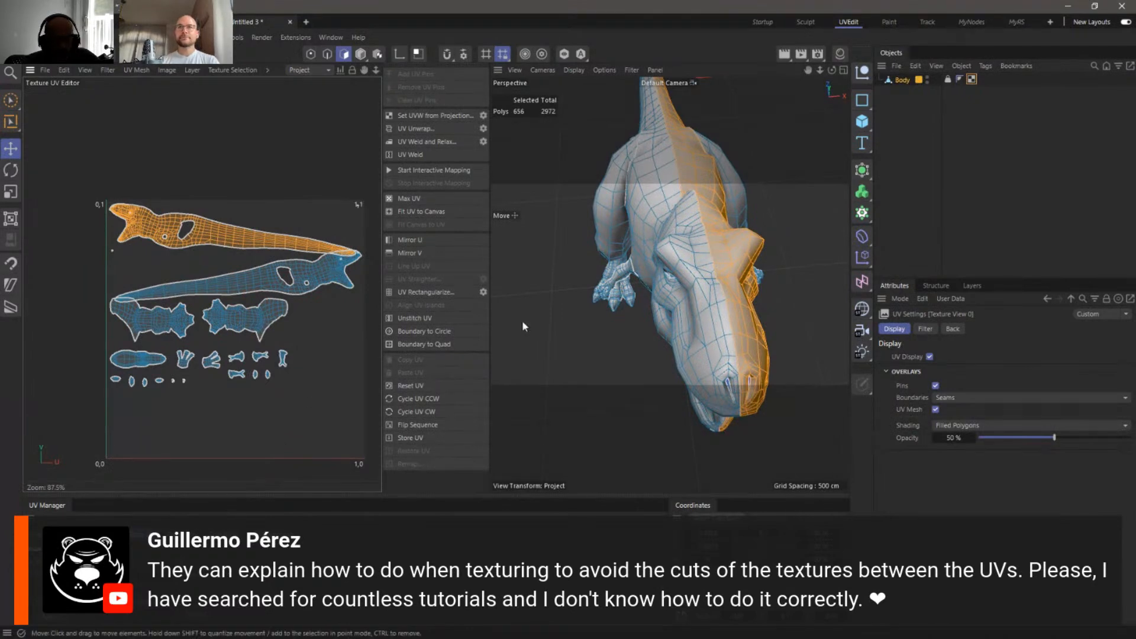
{"action": "left_click", "coordinate": [427, 239]}
{"action": "left_click", "coordinate": [427, 239]}
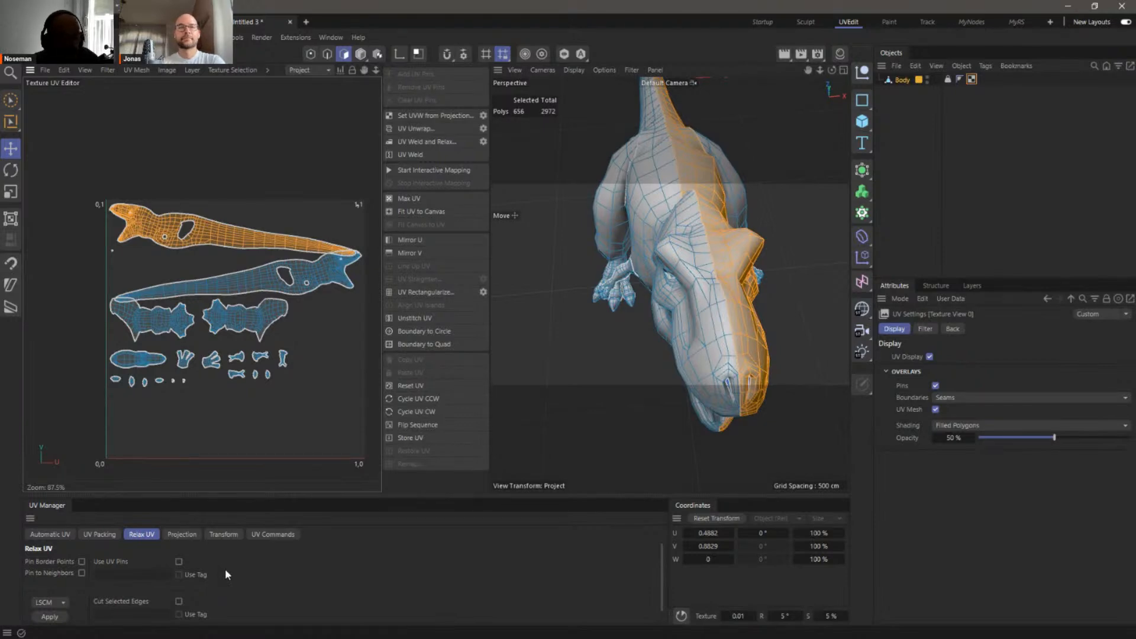
Clear the island selection and pack all UV islands with the Geometric packing method
{"action": "left_click", "coordinate": [307, 385]}
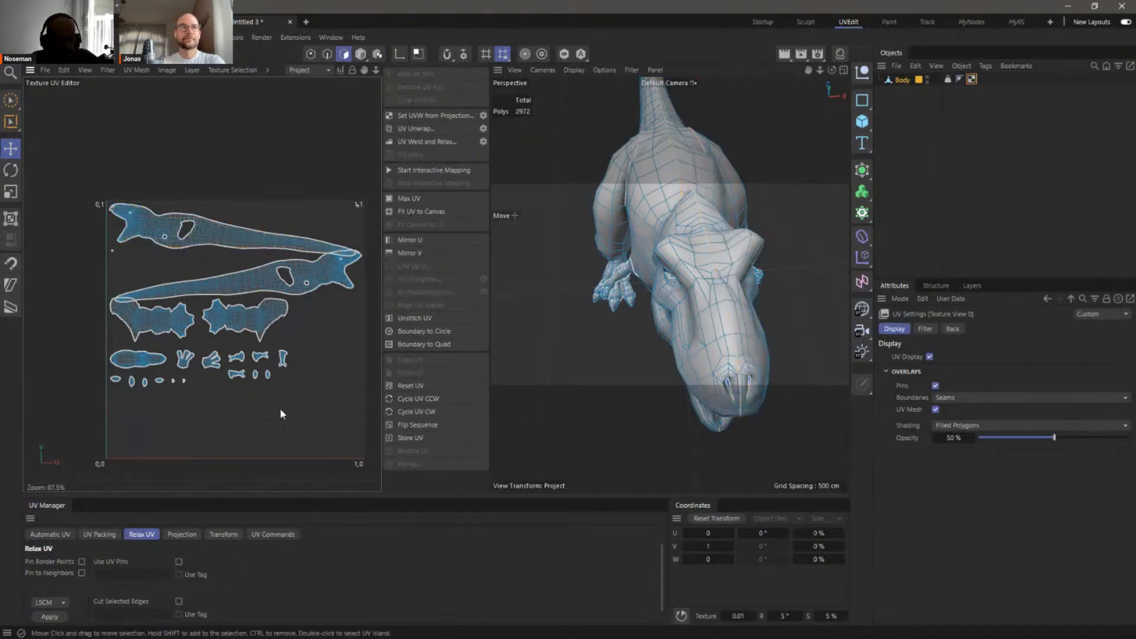
{"action": "left_click", "coordinate": [100, 534]}
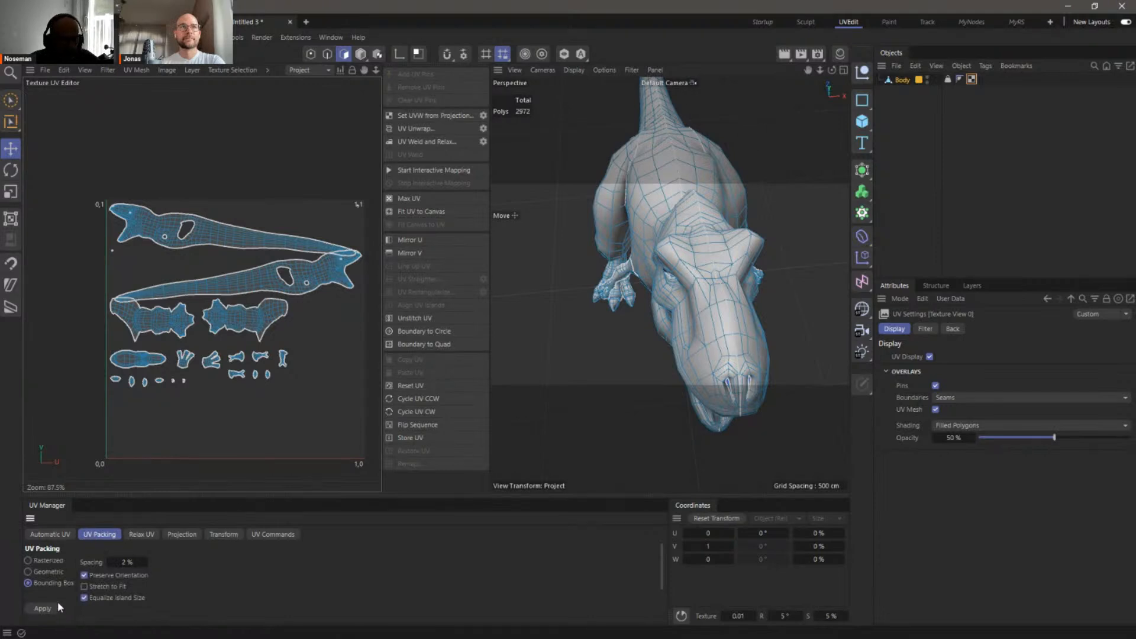
{"action": "left_click", "coordinate": [47, 571]}
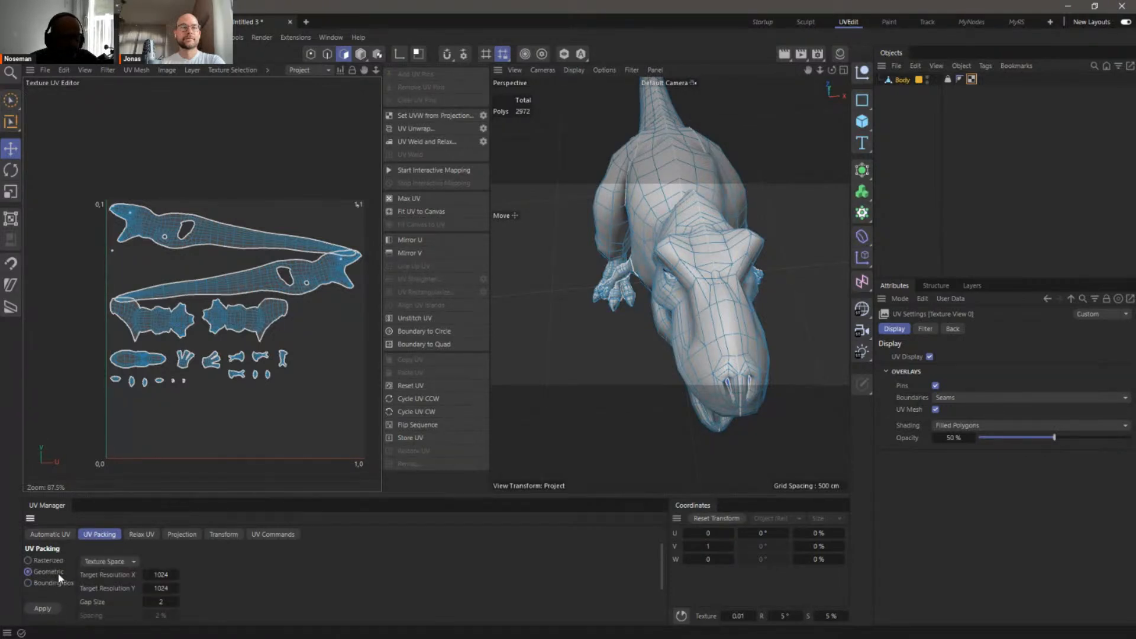
{"action": "left_click", "coordinate": [53, 580]}
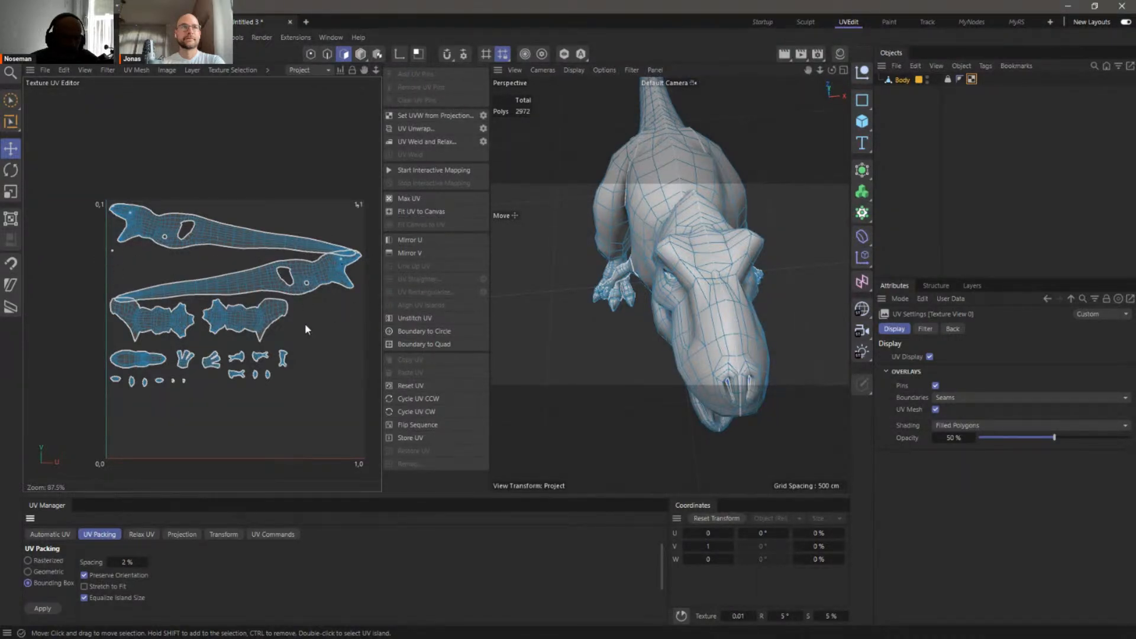
{"action": "left_click", "coordinate": [45, 571]}
{"action": "left_click", "coordinate": [47, 608]}
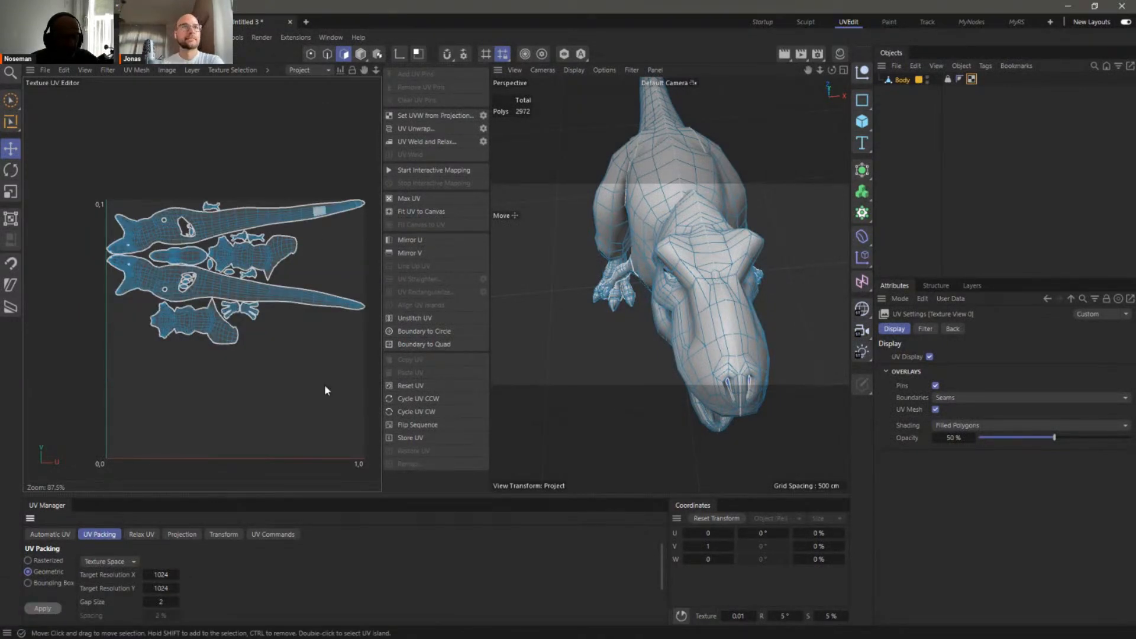
Repack the UV islands with a gap size of 10
{"action": "left_click", "coordinate": [161, 602]}
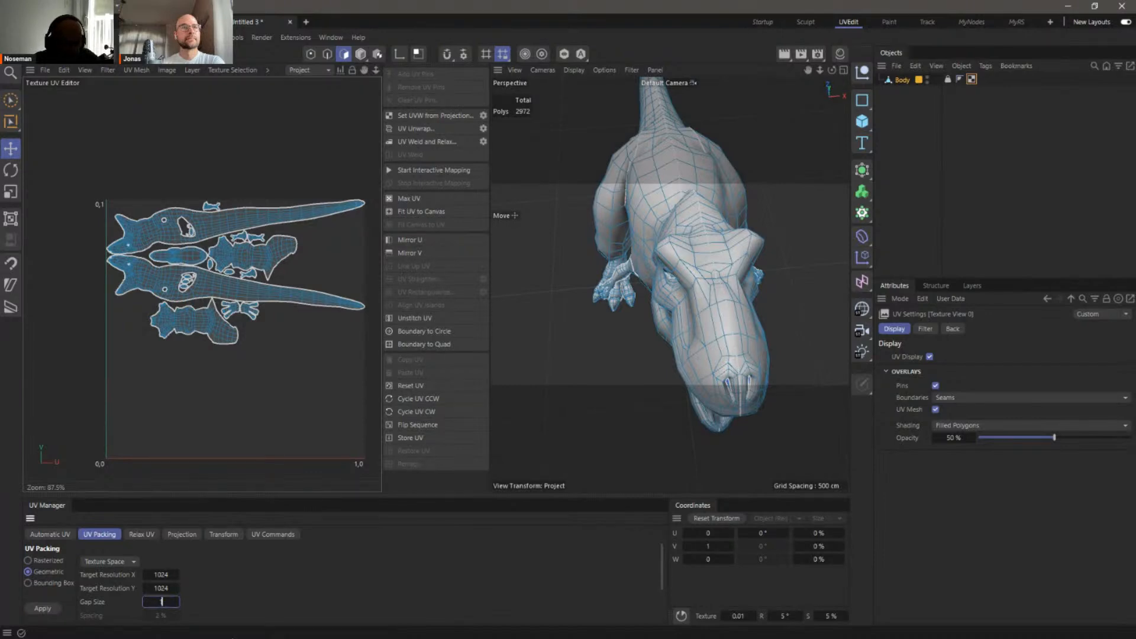
{"action": "type", "text": "10"}
{"action": "left_click", "coordinate": [43, 609]}
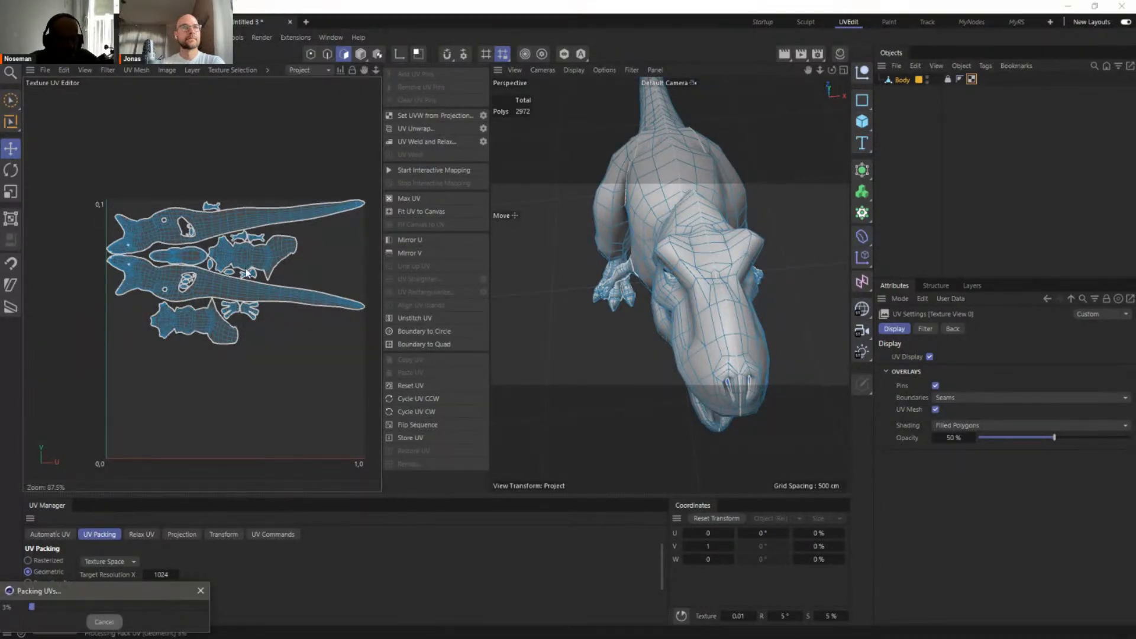
Increase the gap size to 20 and repack the UV islands
{"action": "left_click", "coordinate": [161, 601]}
{"action": "type", "text": "20"}
{"action": "left_click", "coordinate": [42, 608]}
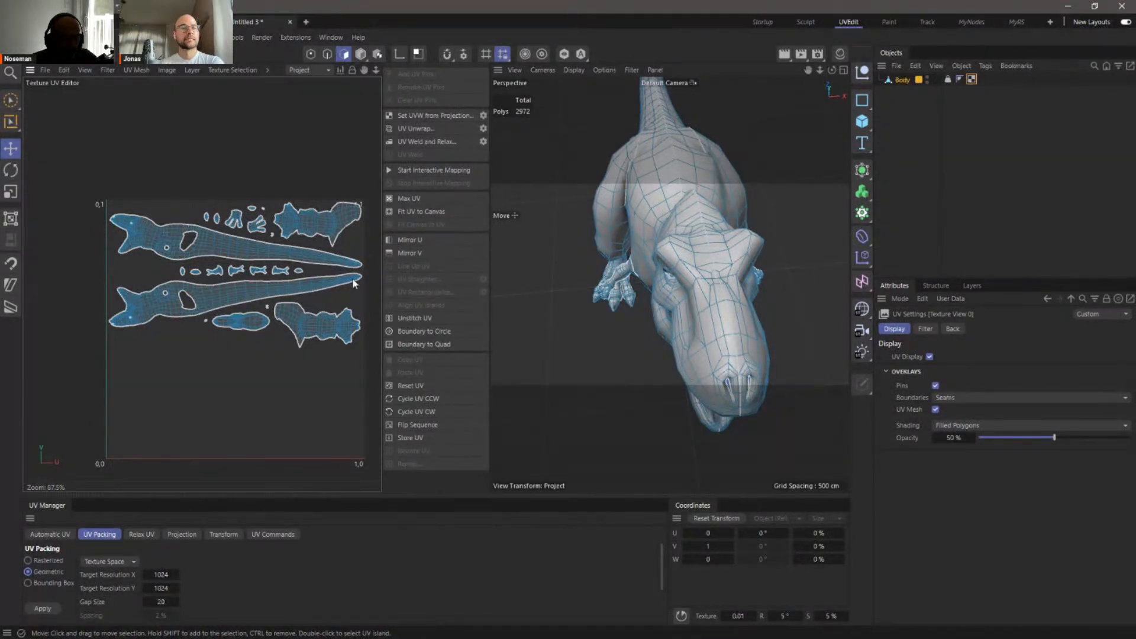
Widen the UV editor area and select all polygons of the creature
{"action": "middle_click_drag", "start_coordinate": [311, 381], "coordinate": [297, 366], "text": "alt"}
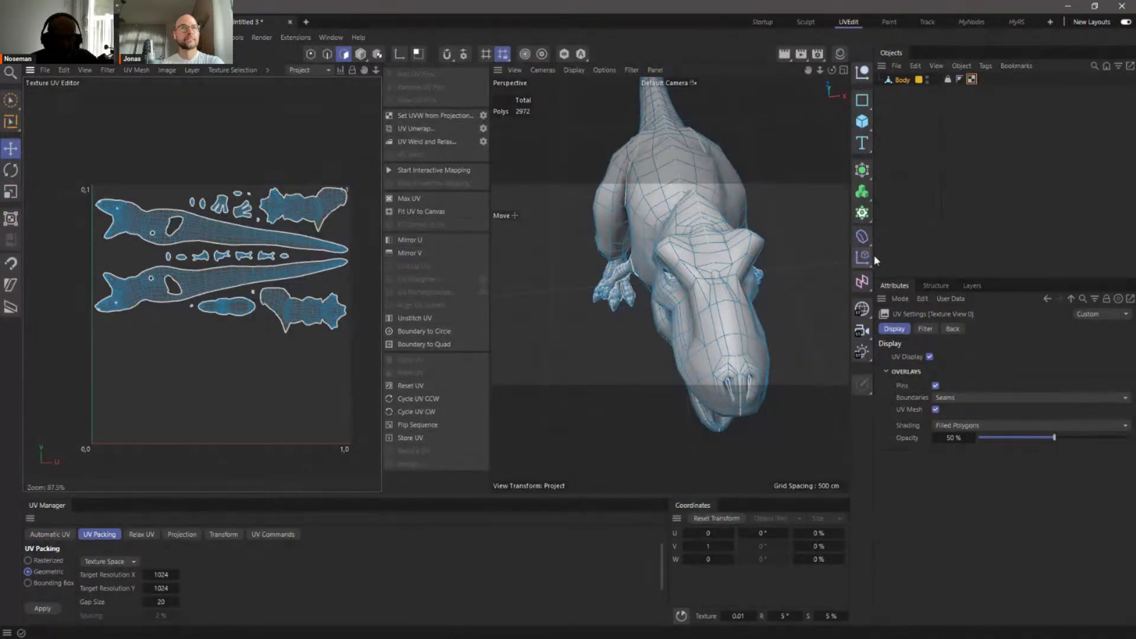
{"action": "left_click_drag", "start_coordinate": [874, 254], "coordinate": [1022, 255]}
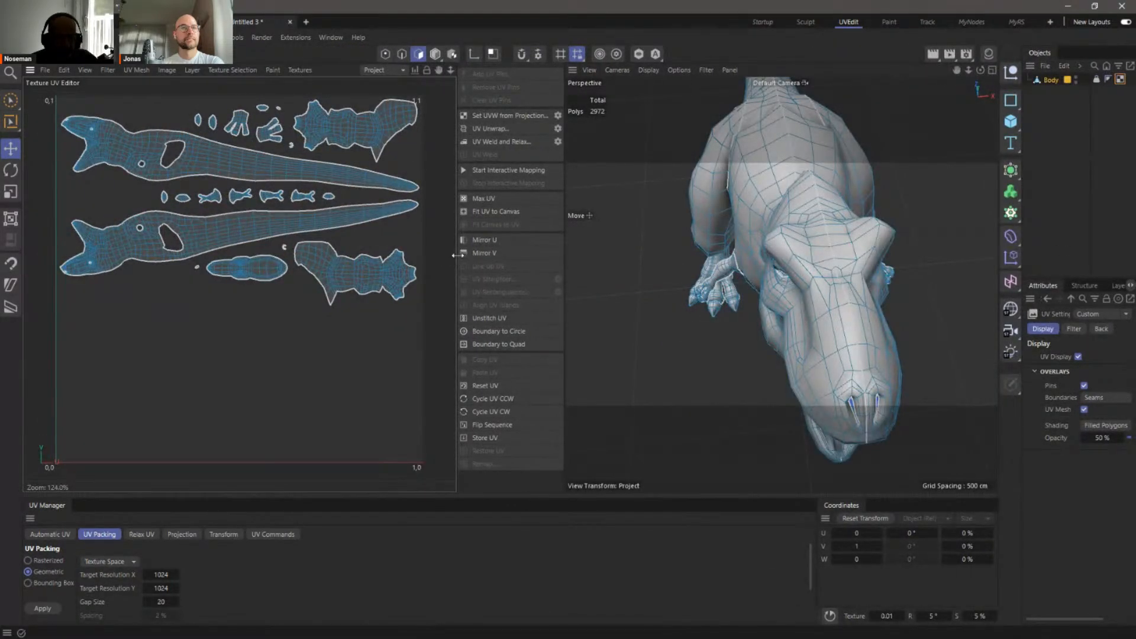
{"action": "left_click", "coordinate": [45, 70]}
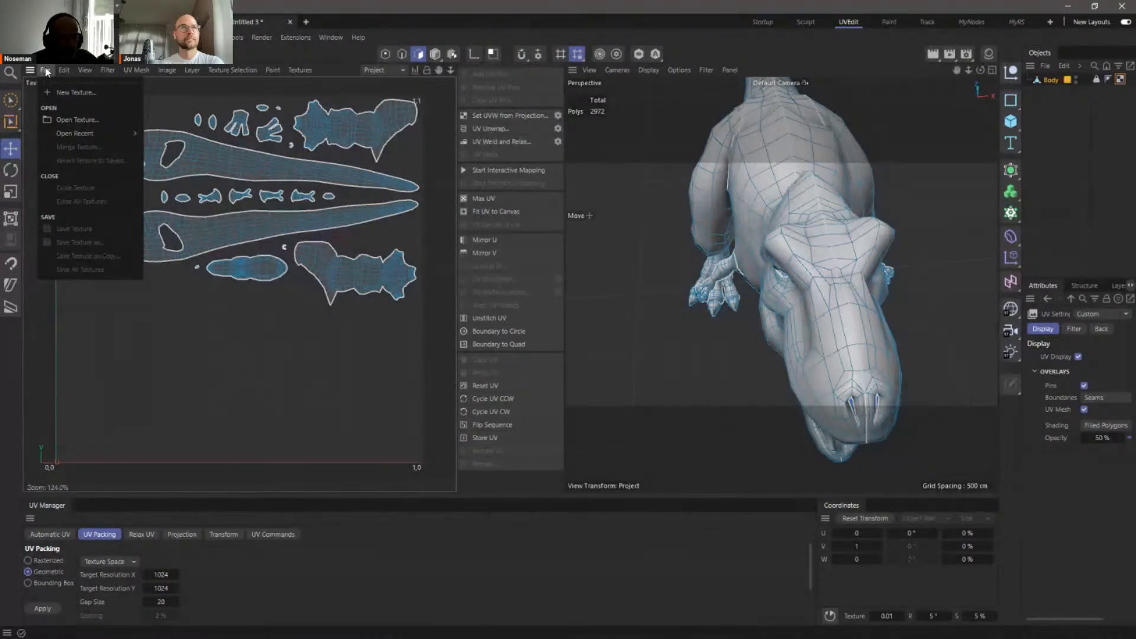
{"action": "left_click", "coordinate": [170, 416]}
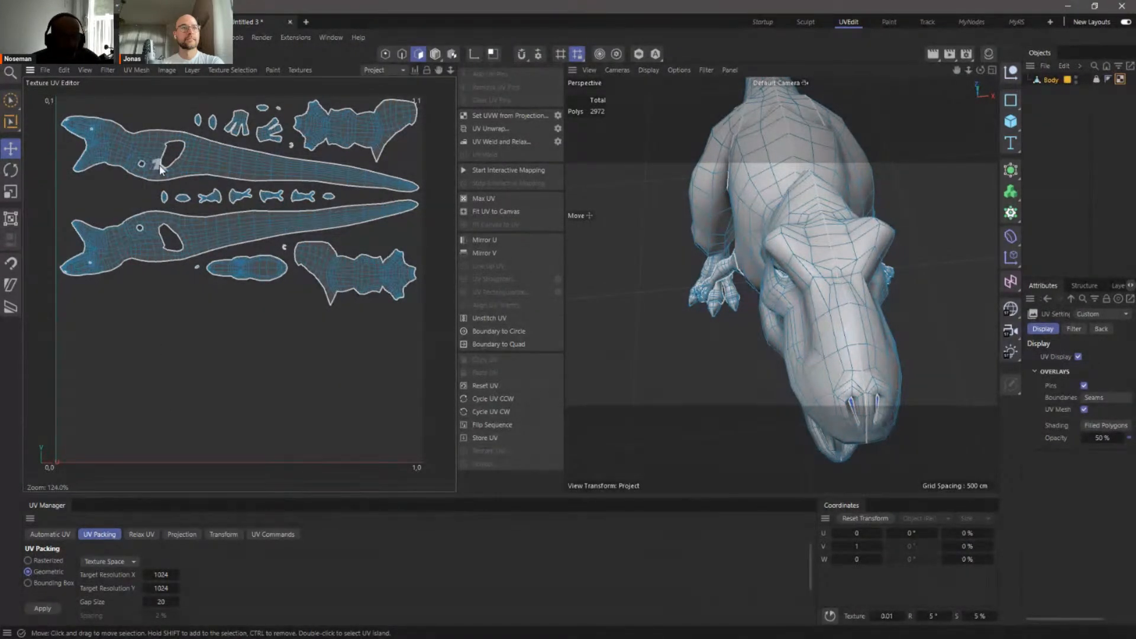
{"action": "key", "text": "ctrl+a"}
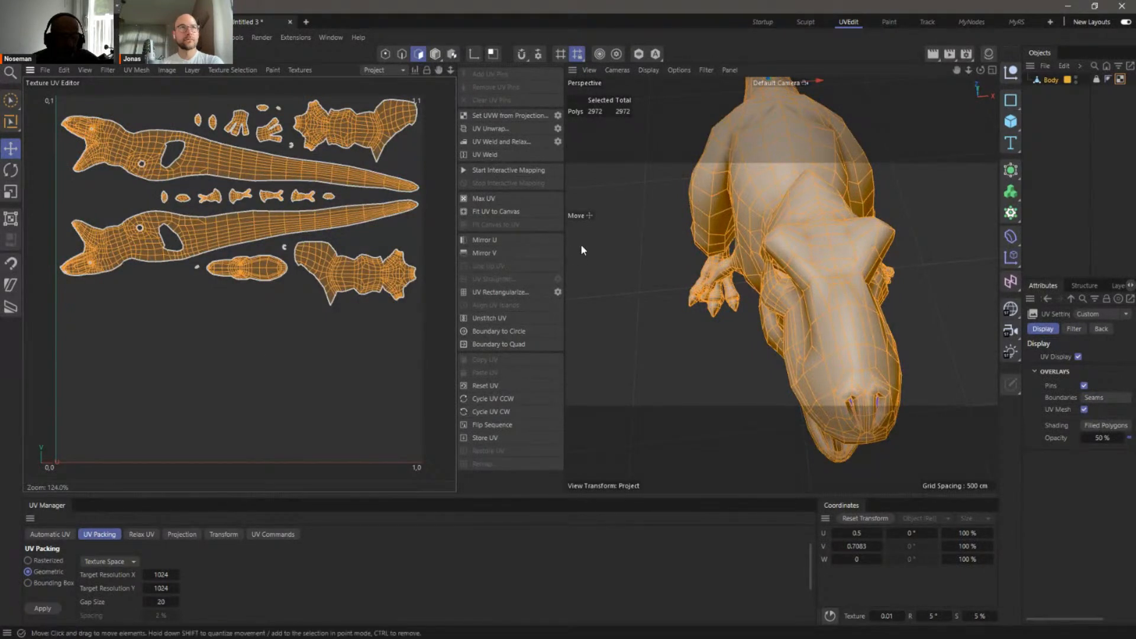
{"action": "left_click_drag", "start_coordinate": [565, 254], "coordinate": [648, 253]}
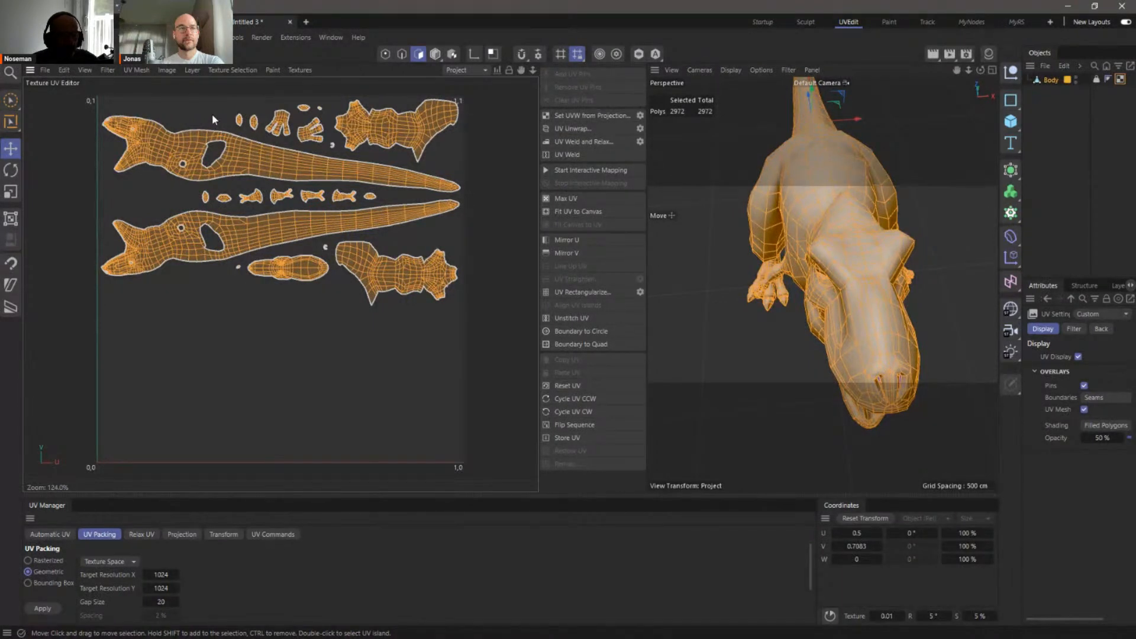
Set the UV display shading to Multi-Color Islands and select all of the creature's polygons
{"action": "left_click", "coordinate": [85, 70]}
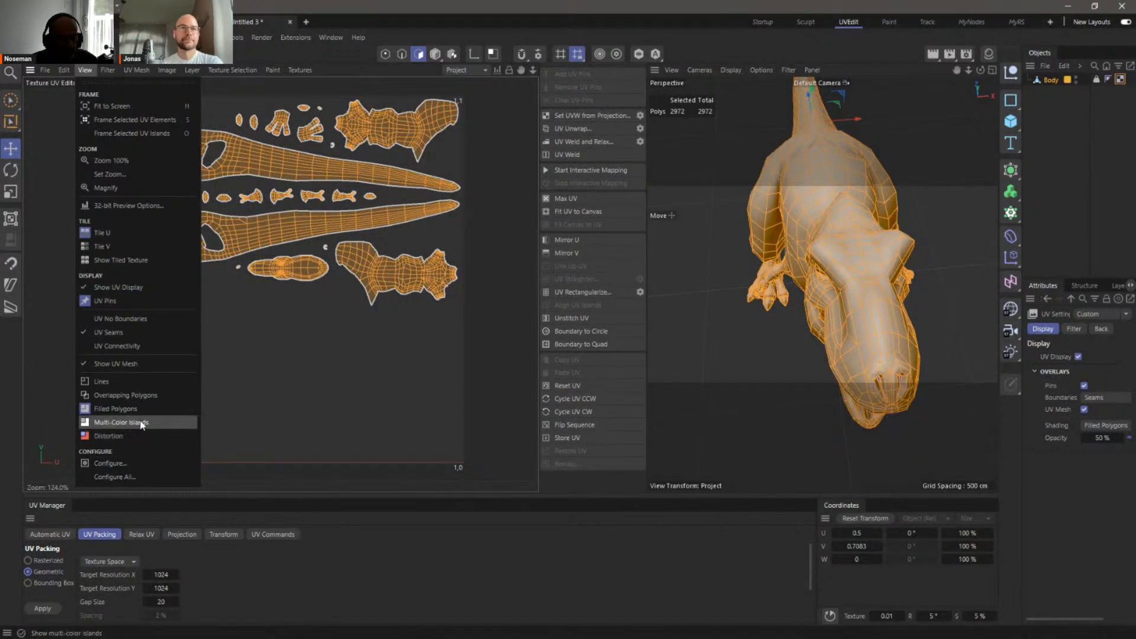
{"action": "left_click", "coordinate": [121, 422]}
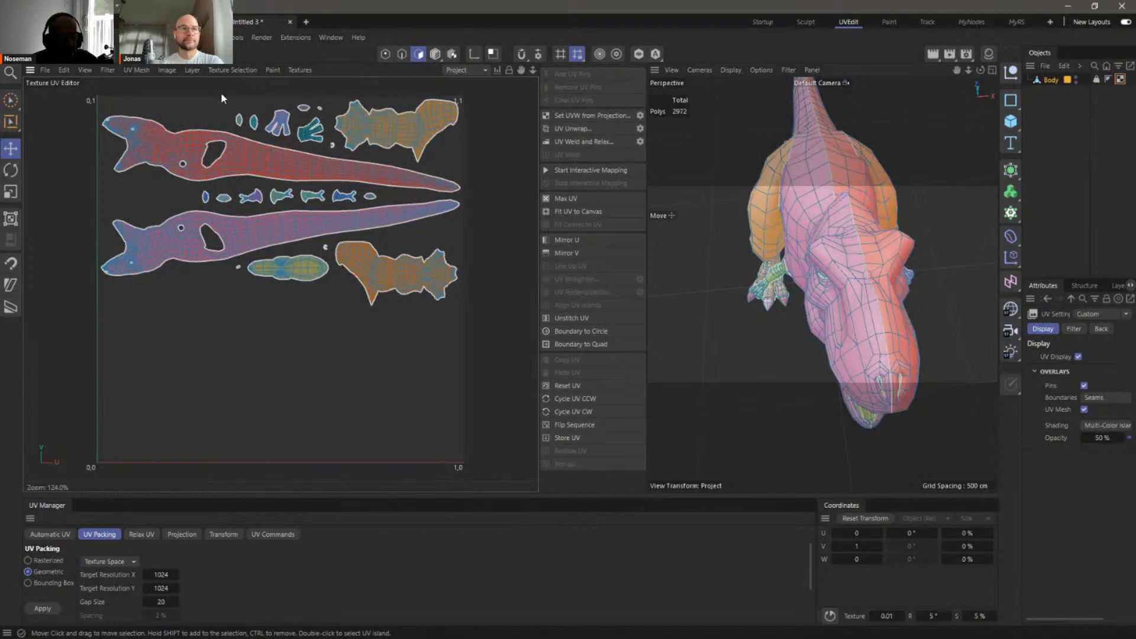
{"action": "left_click", "coordinate": [168, 71]}
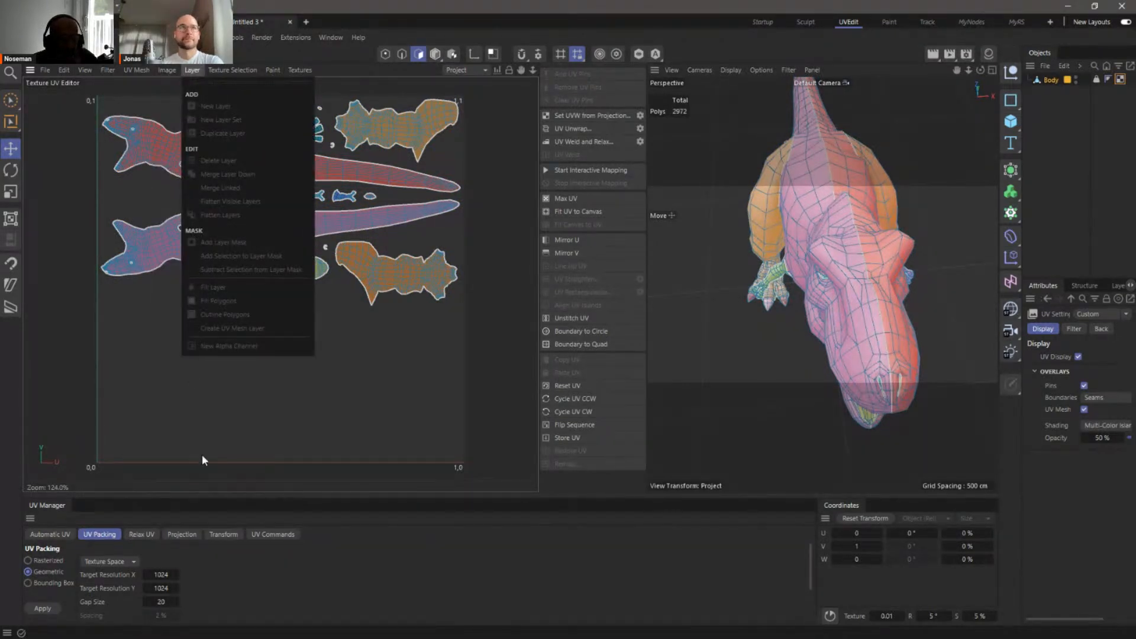
{"action": "left_click", "coordinate": [207, 456]}
{"action": "key", "text": "ctrl+a"}
{"action": "left_click", "coordinate": [193, 69]}
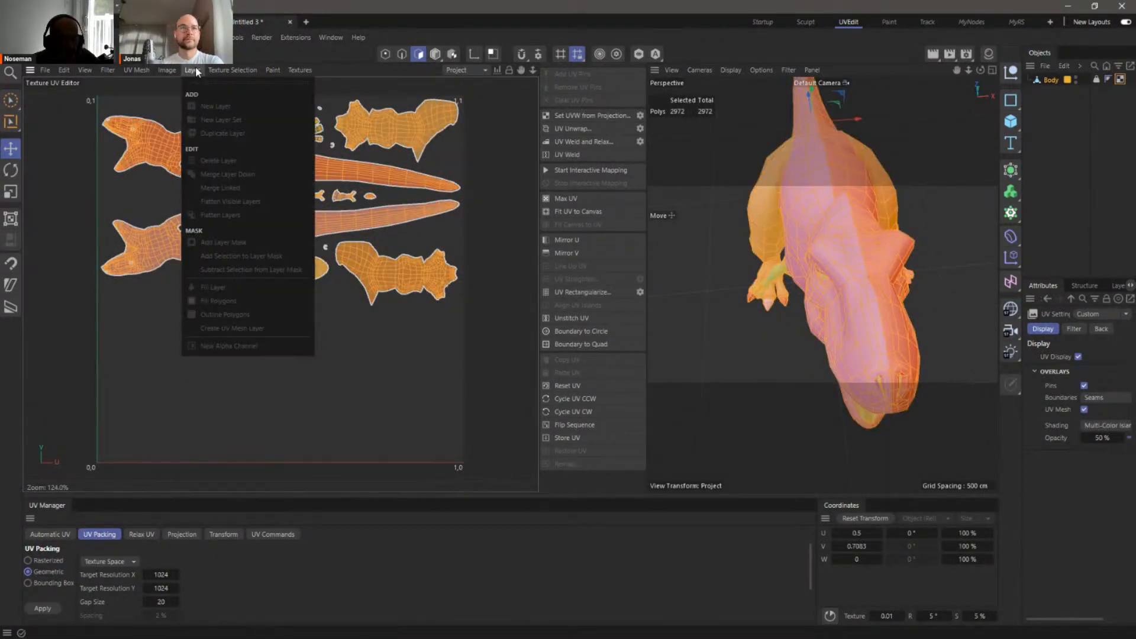
{"action": "left_click", "coordinate": [147, 386]}
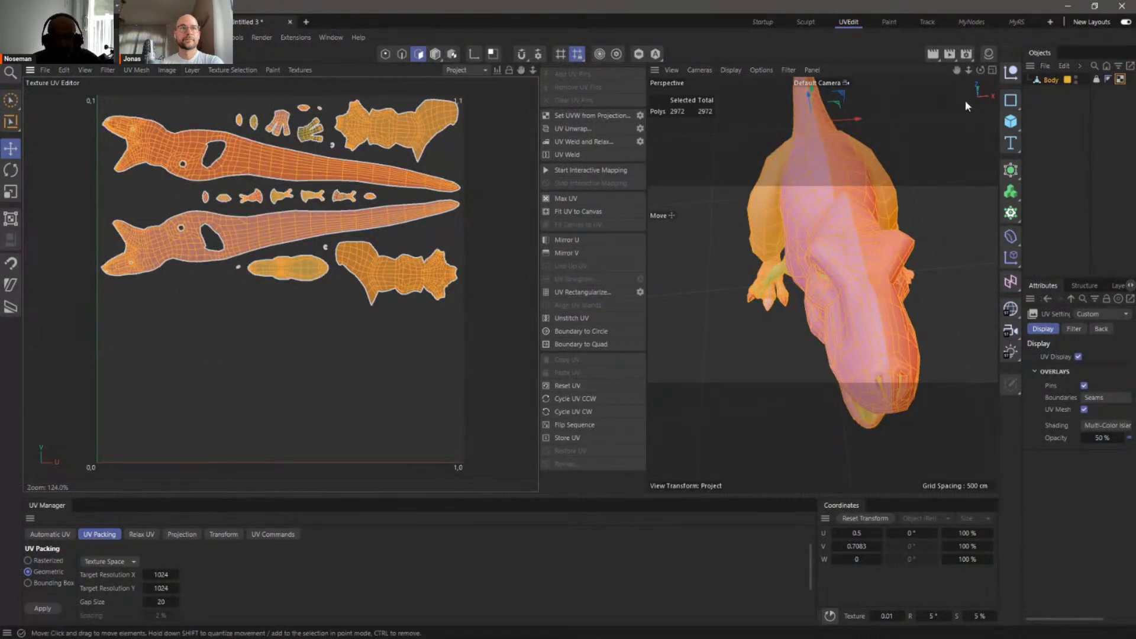
Show the materials list, create a new material, and enable it for painting
{"action": "left_click", "coordinate": [988, 56]}
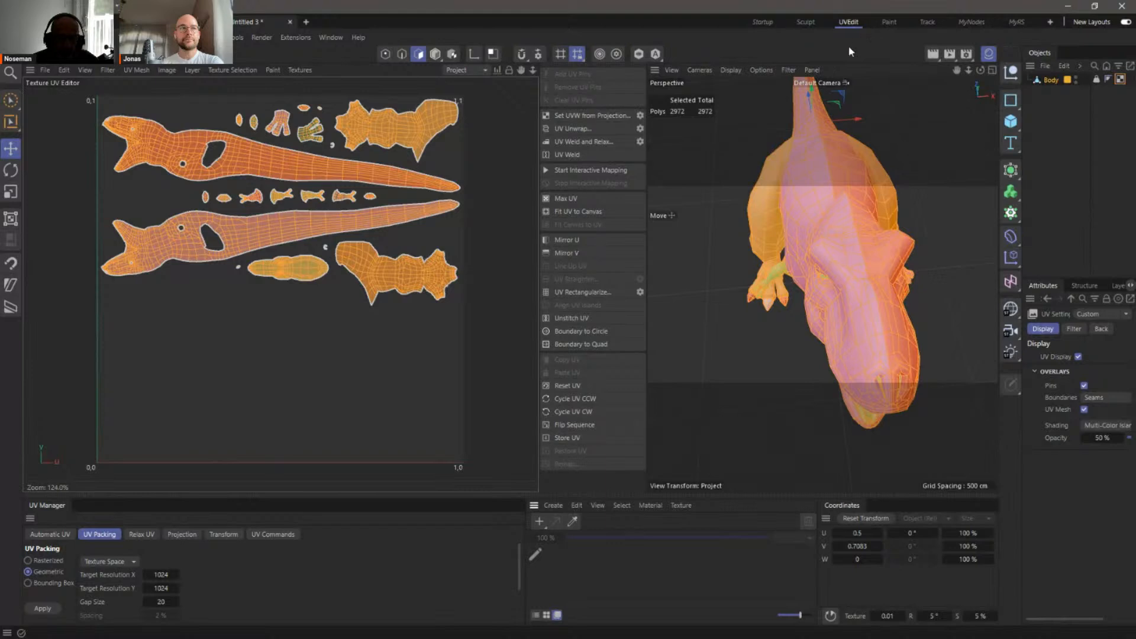
{"action": "double_click", "coordinate": [563, 580]}
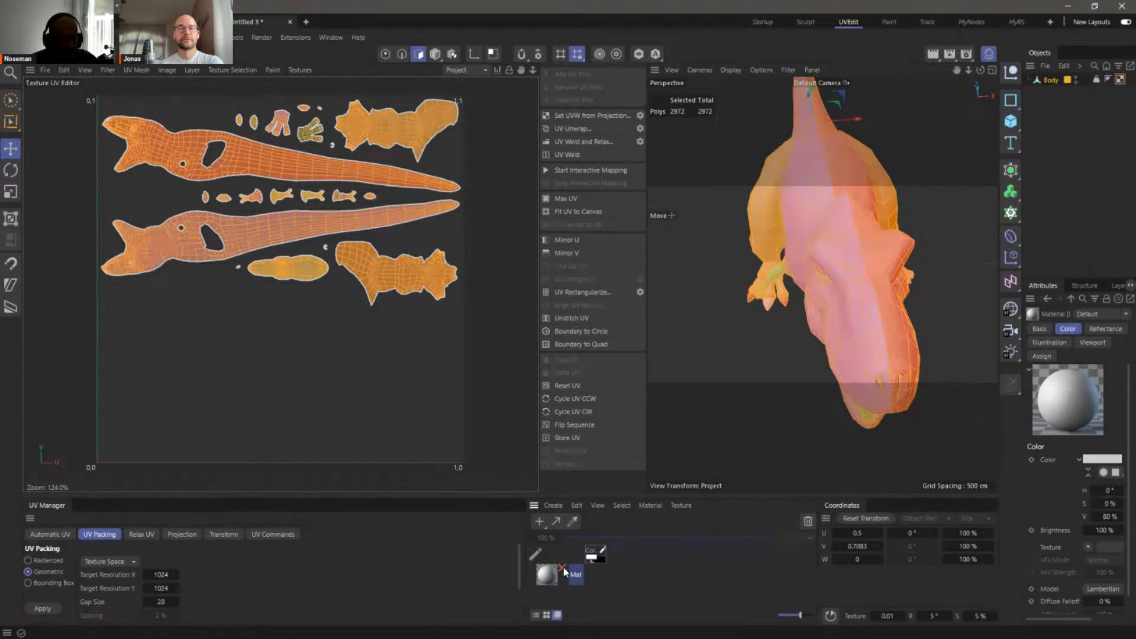
{"action": "left_click", "coordinate": [564, 567]}
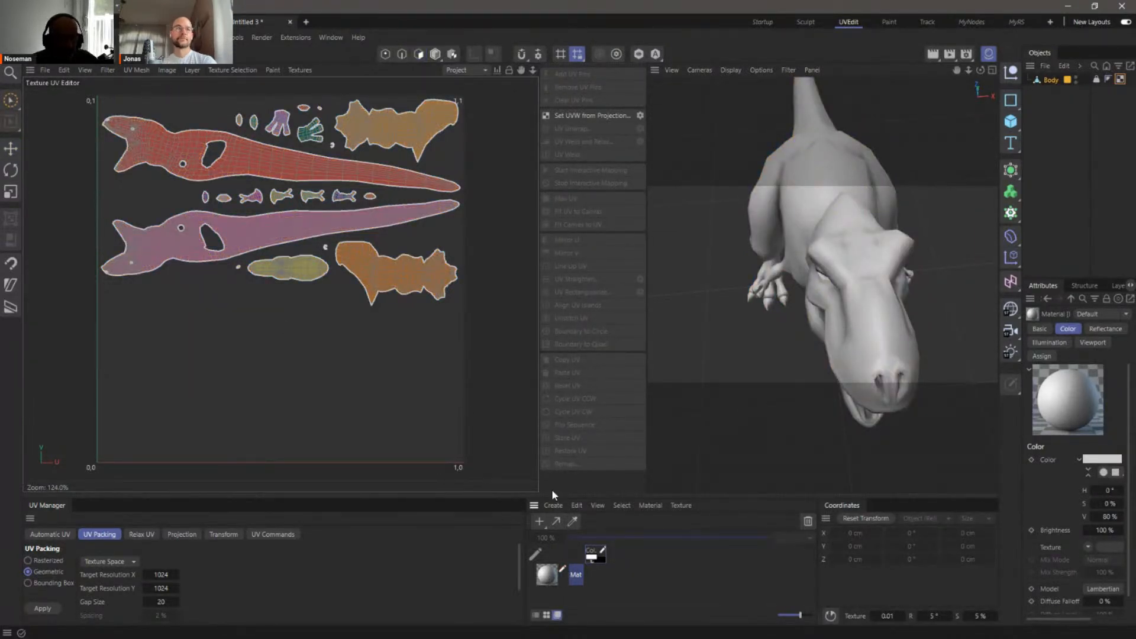
Examine the texture options of the new material's Color channel, and delete the material
{"action": "double_click", "coordinate": [547, 573]}
{"action": "left_click_drag", "start_coordinate": [662, 210], "coordinate": [517, 201]}
{"action": "left_click", "coordinate": [430, 321]}
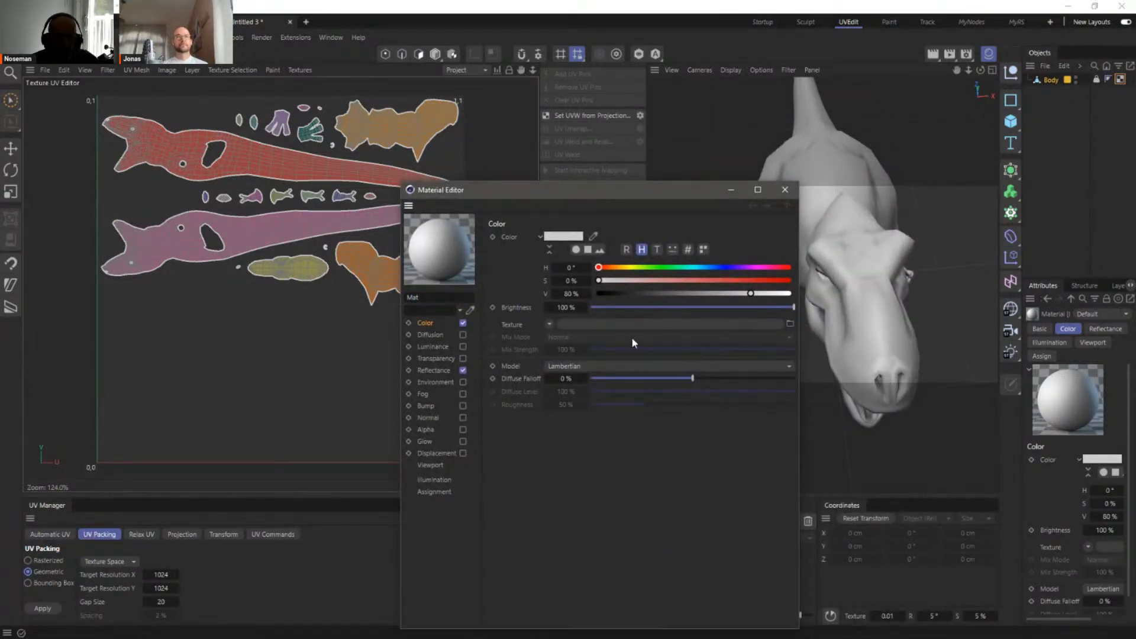
{"action": "left_click", "coordinate": [549, 324]}
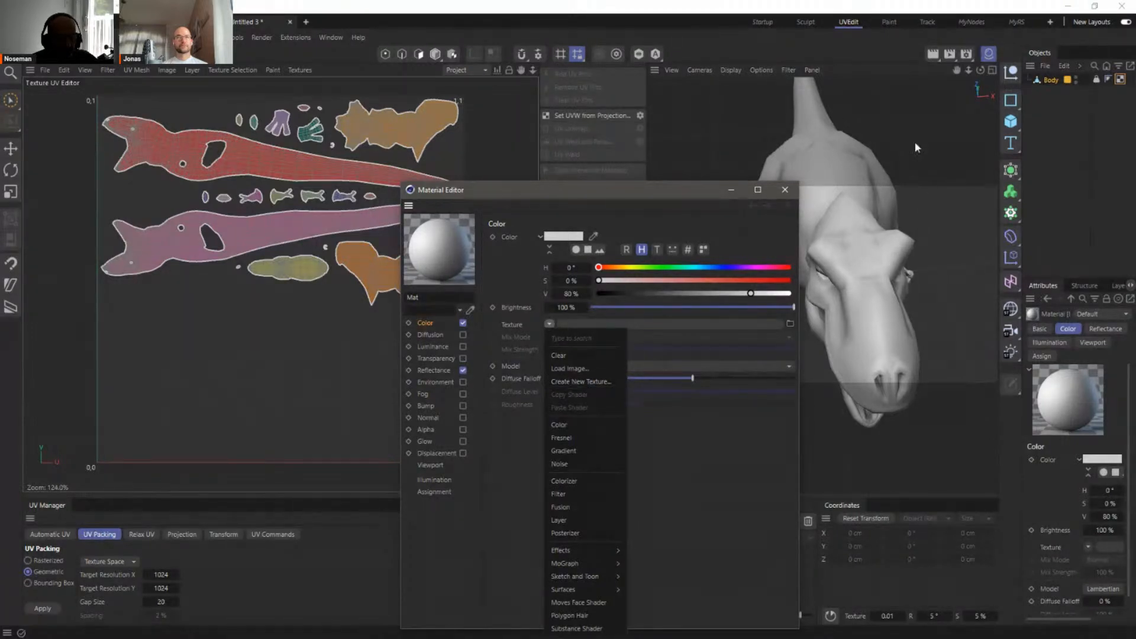
{"action": "left_click", "coordinate": [790, 183]}
{"action": "left_click", "coordinate": [786, 190]}
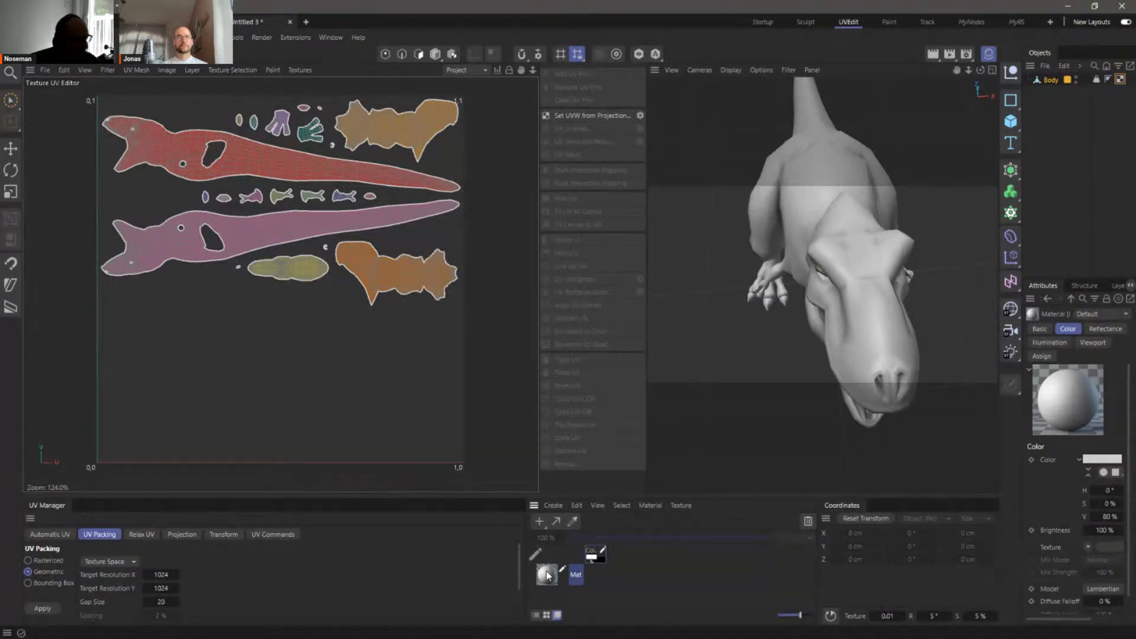
{"action": "key", "text": "Delete"}
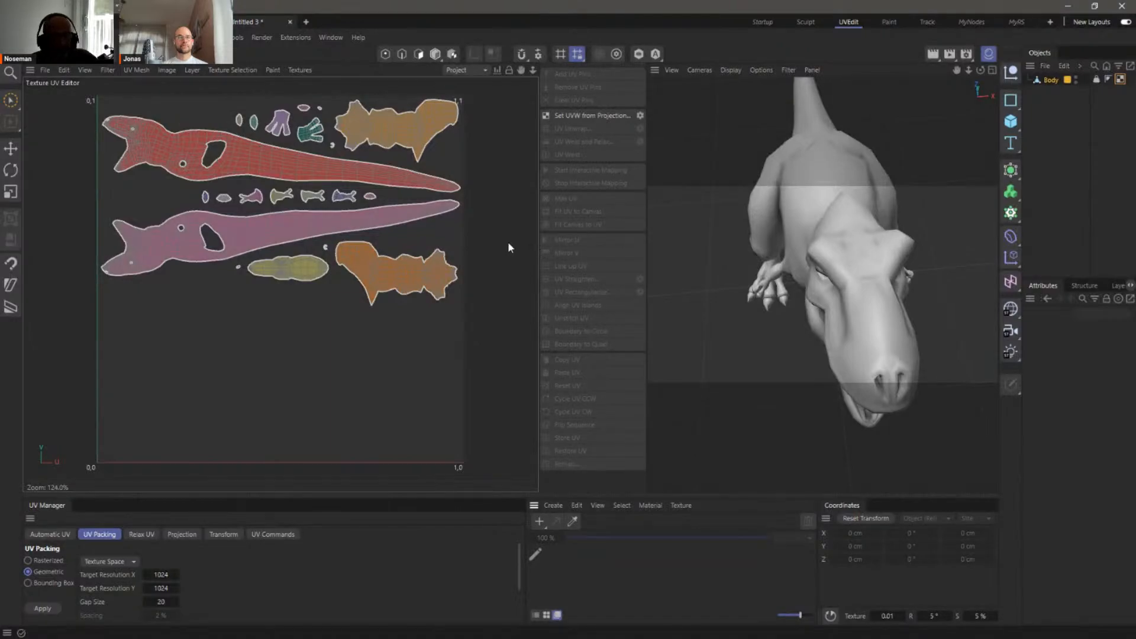
Run the BodyPaint 3D Setup Wizard on Body with Recalculate UV off, creating a Color texture with a maximum size of 1024
{"action": "left_click", "coordinate": [889, 22]}
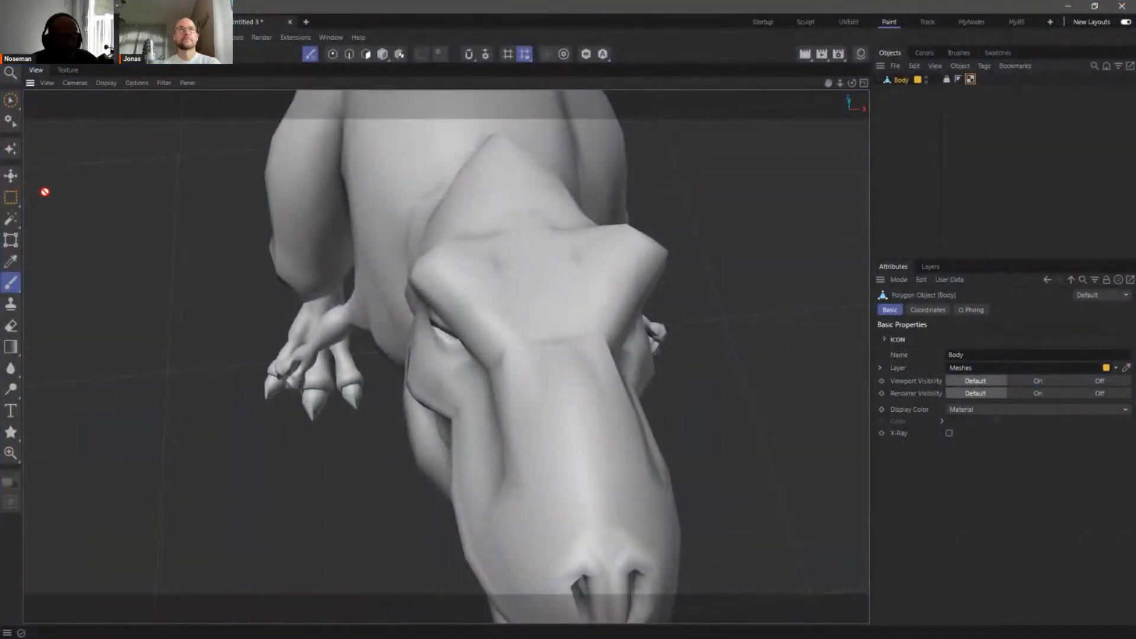
{"action": "left_click", "coordinate": [11, 150]}
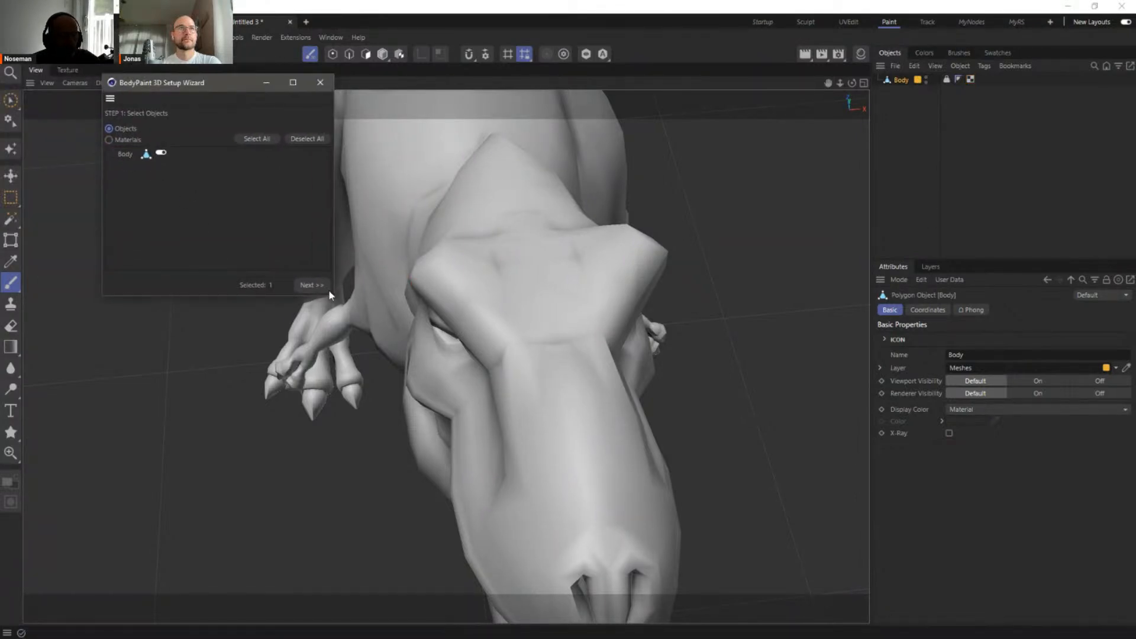
{"action": "left_click", "coordinate": [309, 285]}
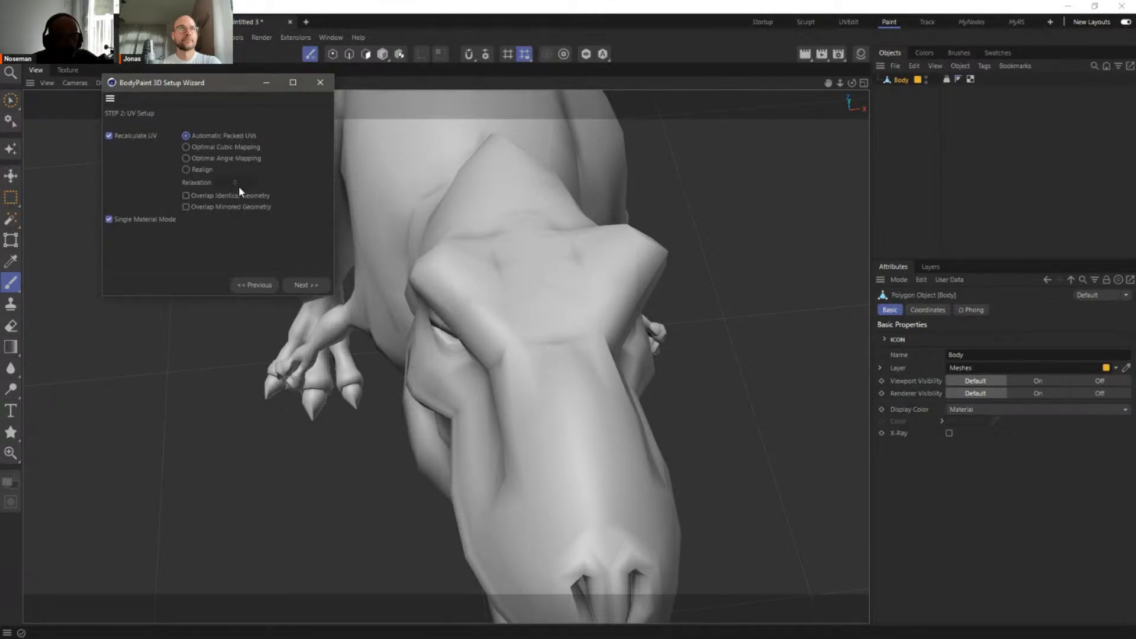
{"action": "left_click", "coordinate": [111, 136]}
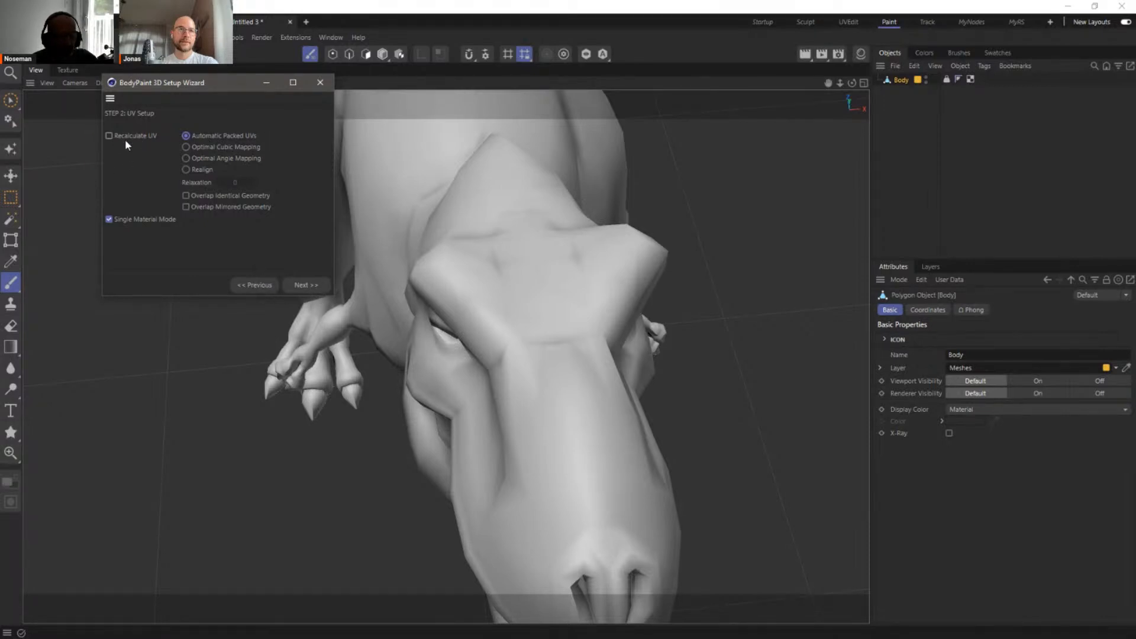
{"action": "left_click", "coordinate": [307, 284]}
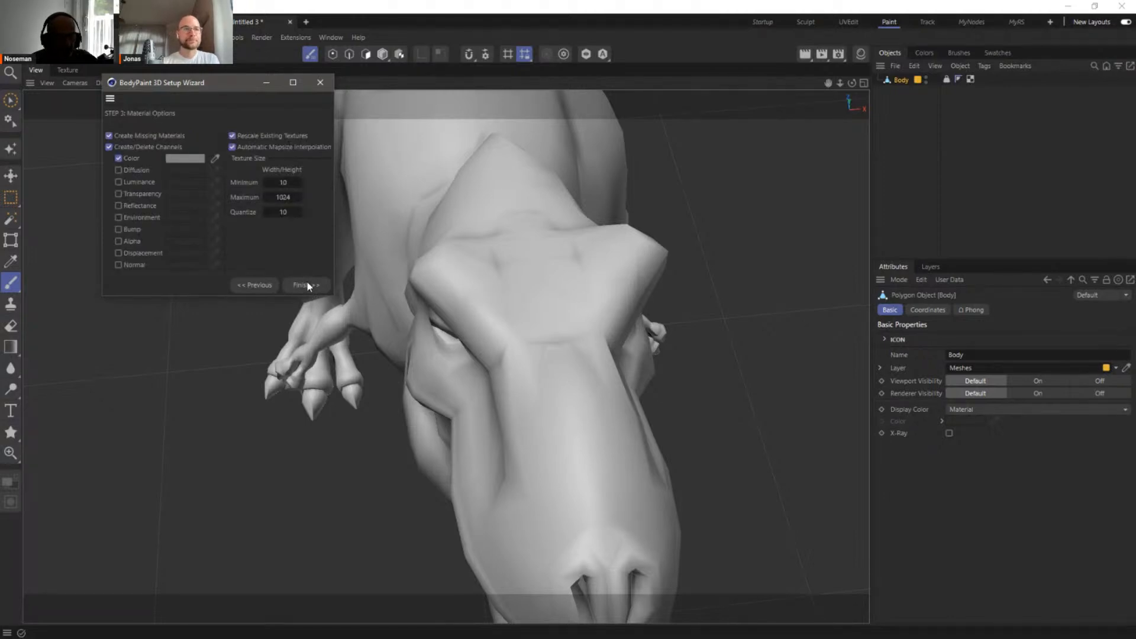
{"action": "left_click_drag", "start_coordinate": [333, 295], "coordinate": [431, 436]}
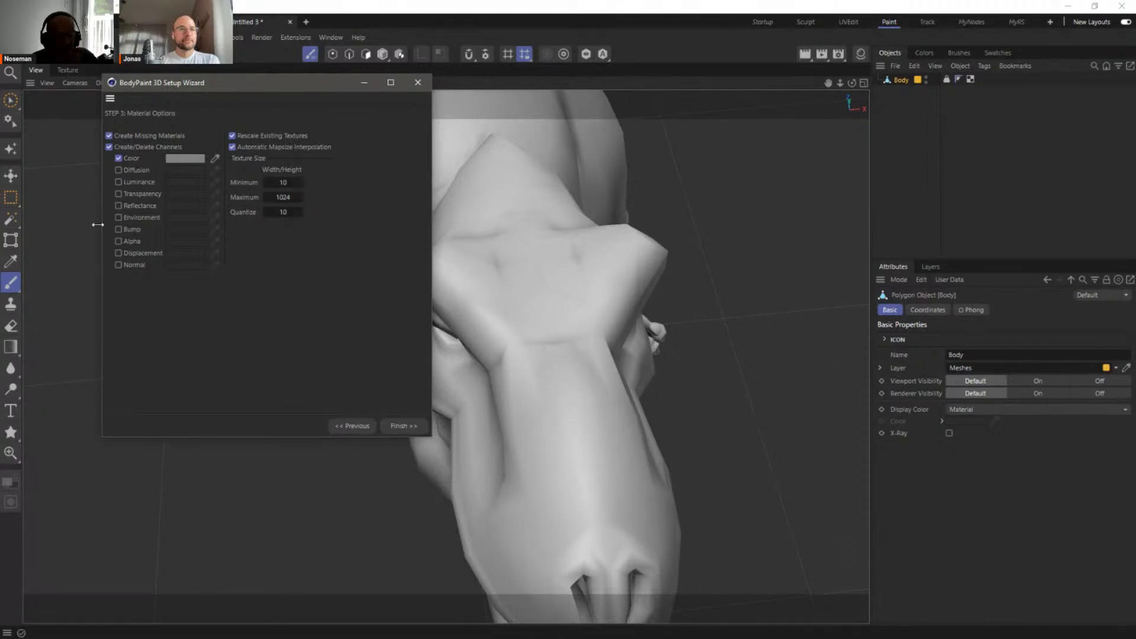
{"action": "left_click", "coordinate": [402, 426]}
{"action": "left_click", "coordinate": [403, 426]}
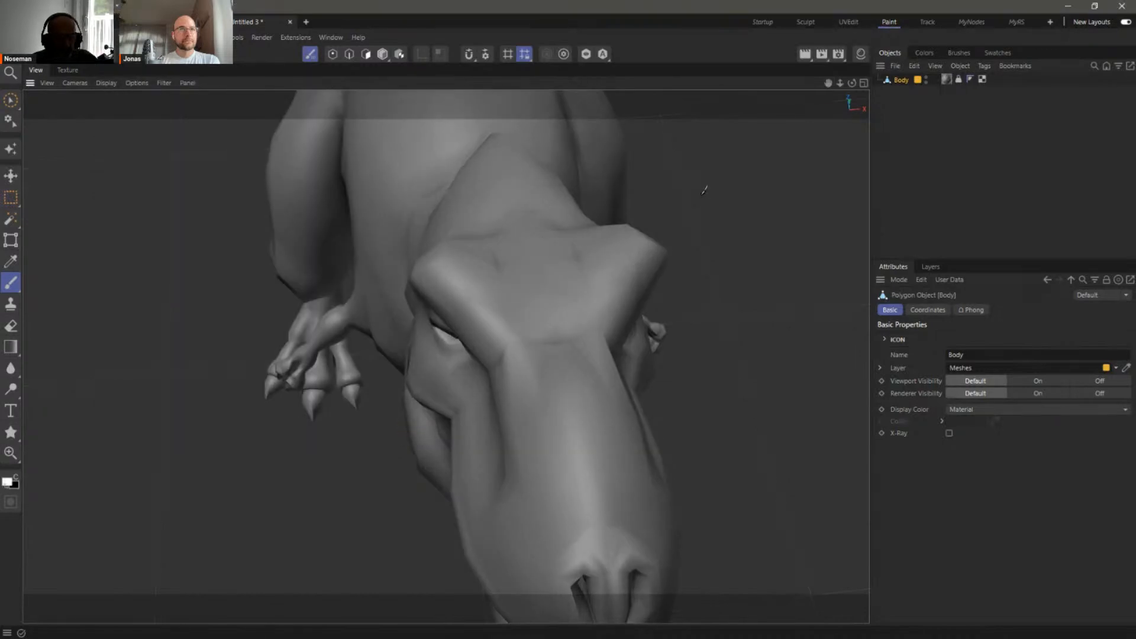
Check the new texture in the UV editing layout, and paint a white spot on the creature's head in the Paint layout
{"action": "left_click", "coordinate": [846, 24]}
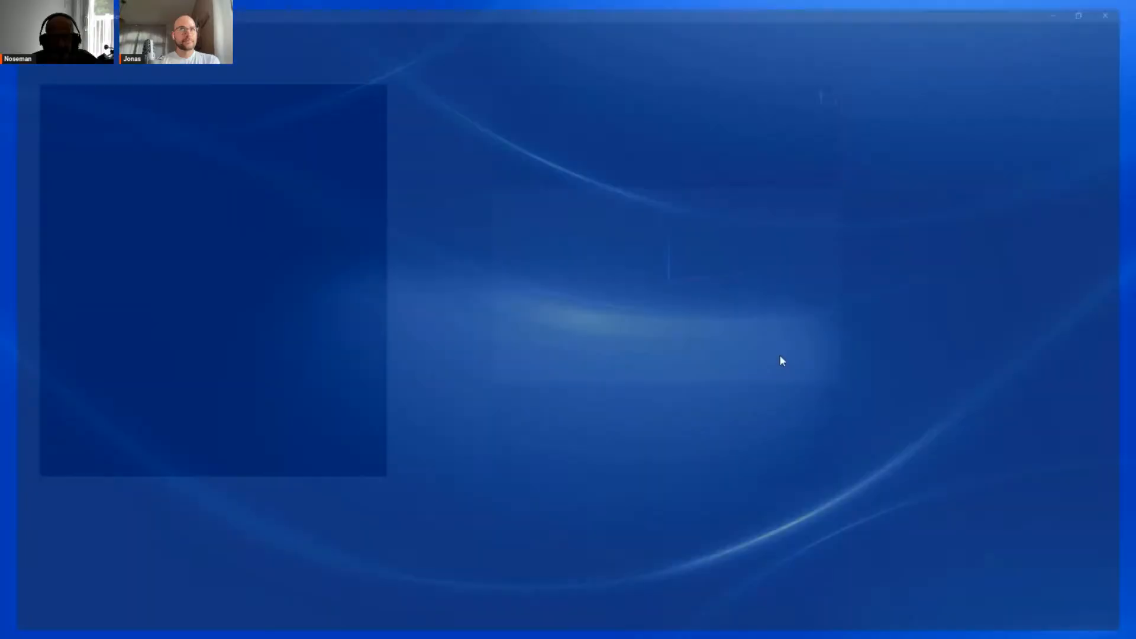
{"action": "left_click", "coordinate": [840, 53]}
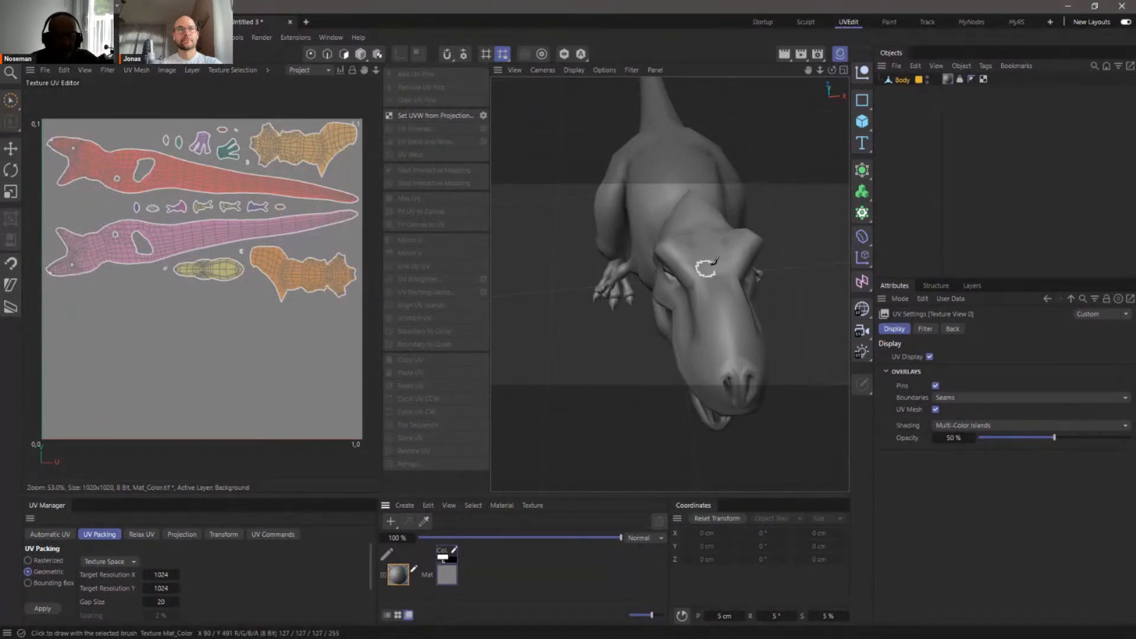
{"action": "left_click", "coordinate": [889, 22]}
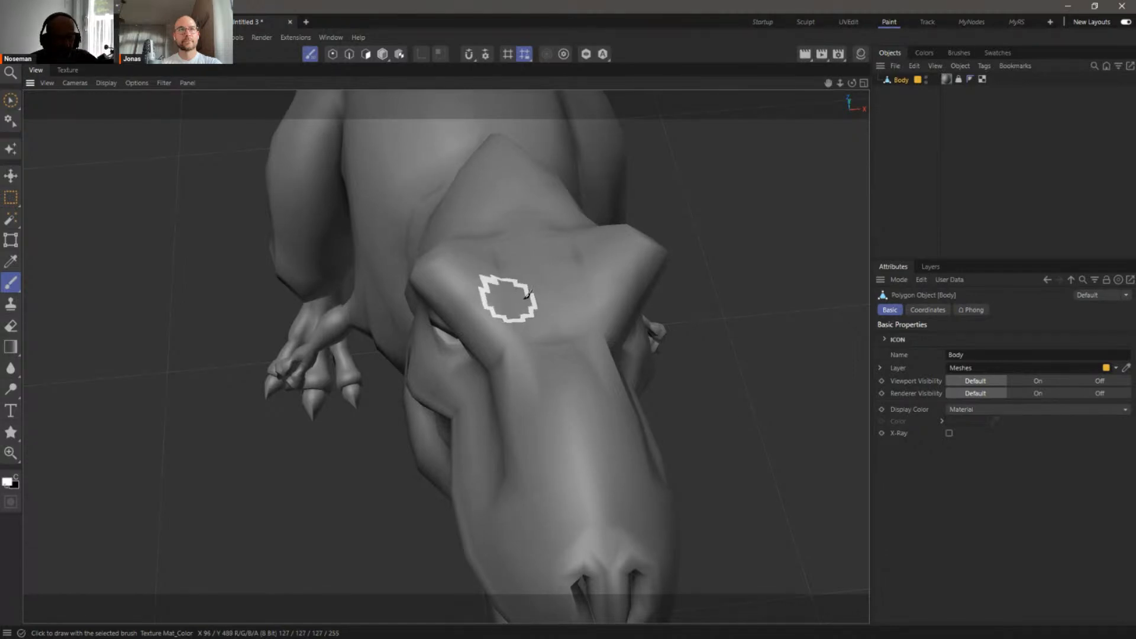
{"action": "left_click_drag", "start_coordinate": [520, 298], "coordinate": [519, 271]}
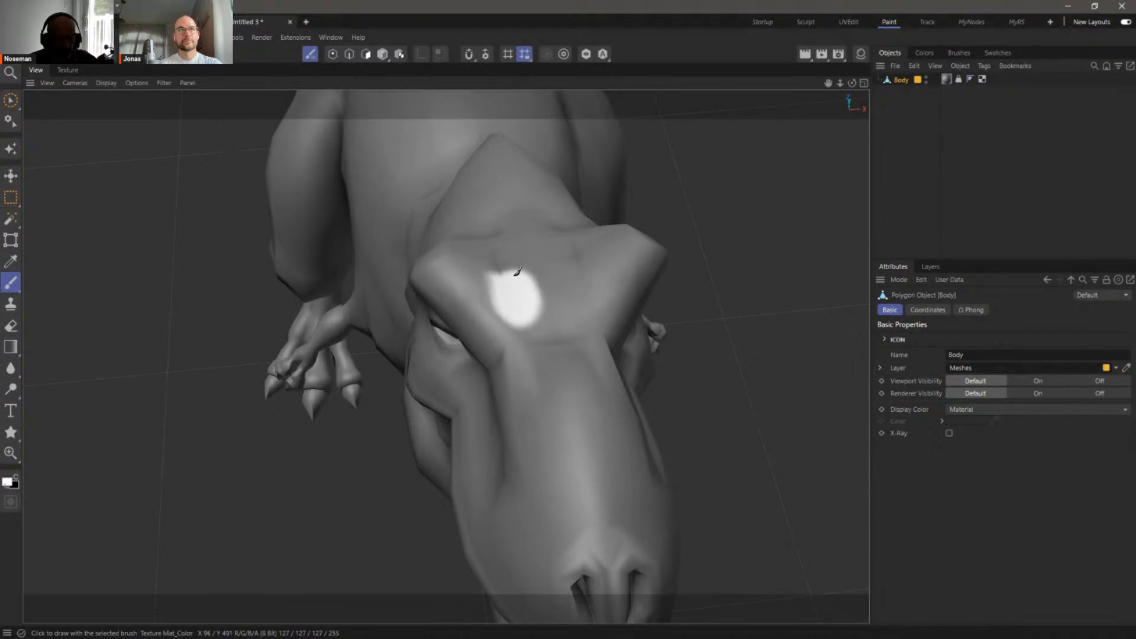
Set the paint color to red with 77% saturation and paint over the white spot across the head's center line
{"action": "left_click", "coordinate": [924, 53]}
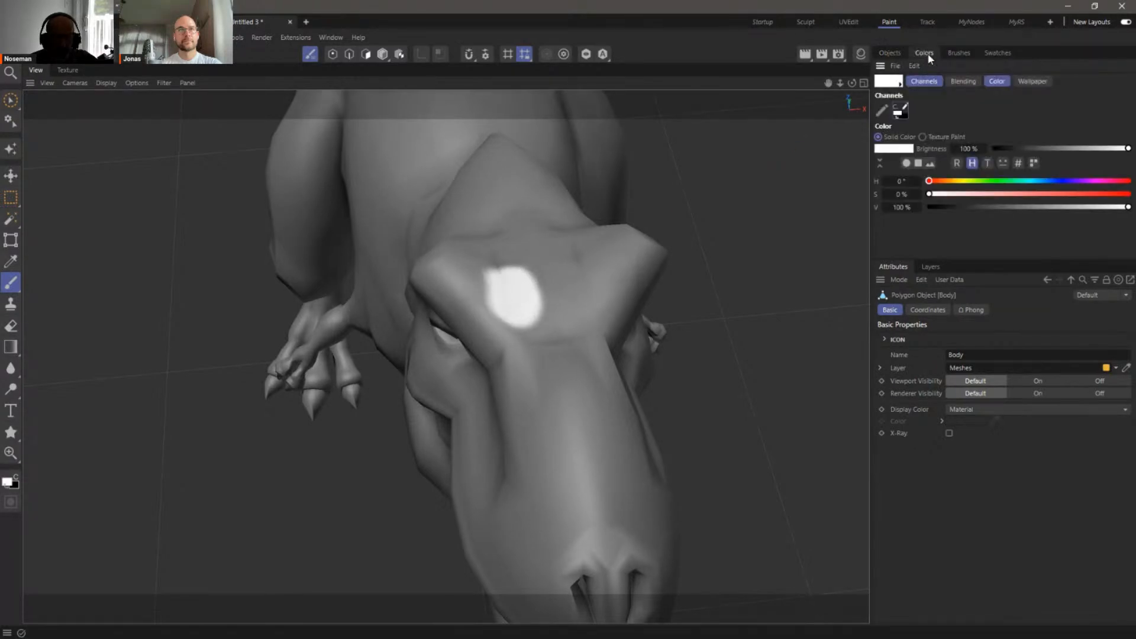
{"action": "left_click_drag", "start_coordinate": [1070, 194], "coordinate": [1082, 194]}
{"action": "mouse_move", "coordinate": [497, 296]}
{"action": "left_mouse_down"}
{"action": "mouse_move", "coordinate": [515, 290]}
{"action": "mouse_move", "coordinate": [533, 305]}
{"action": "mouse_move", "coordinate": [539, 261]}
{"action": "mouse_move", "coordinate": [558, 324]}
{"action": "mouse_move", "coordinate": [542, 302]}
{"action": "mouse_move", "coordinate": [505, 292]}
{"action": "mouse_move", "coordinate": [552, 271]}
{"action": "mouse_move", "coordinate": [538, 282]}
{"action": "left_mouse_up"}
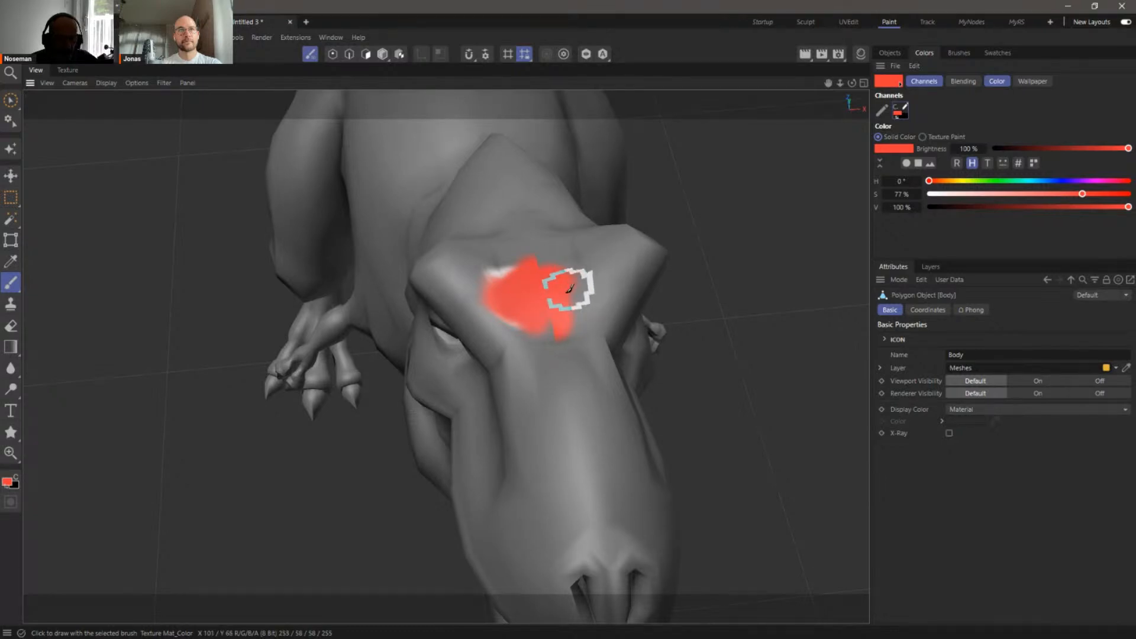
Examine how the red paint crosses the seam edges of both head islands in the 2D texture view
{"action": "left_click", "coordinate": [67, 70]}
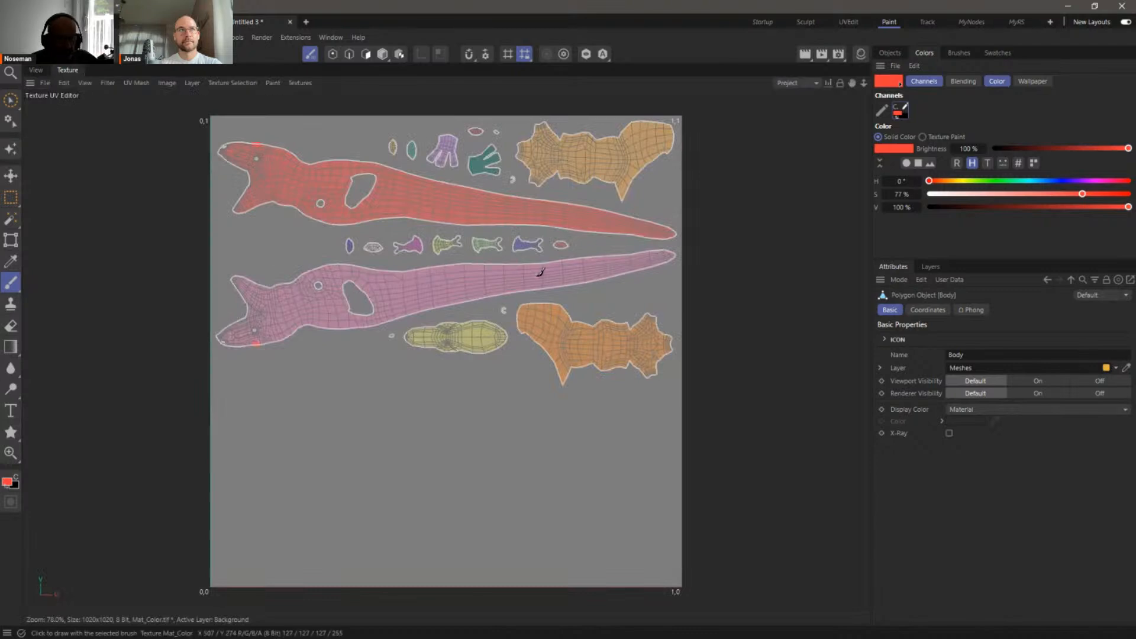
{"action": "left_click", "coordinate": [300, 84]}
{"action": "left_click", "coordinate": [315, 135]}
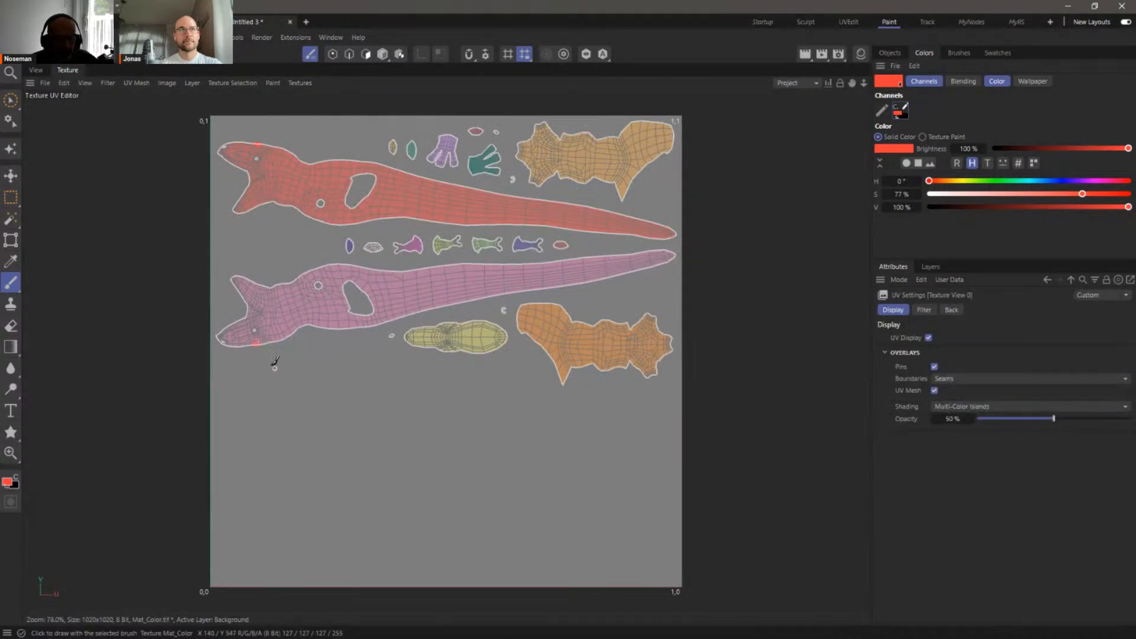
{"action": "scroll", "coordinate": [256, 351], "scroll_direction": "up", "scroll_amount": 10}
{"action": "mouse_move", "coordinate": [290, 340]}
{"action": "left_mouse_down"}
{"action": "mouse_move", "coordinate": [304, 362]}
{"action": "mouse_move", "coordinate": [286, 324]}
{"action": "left_mouse_up"}
{"action": "scroll", "coordinate": [402, 317], "scroll_direction": "down", "scroll_amount": 6}
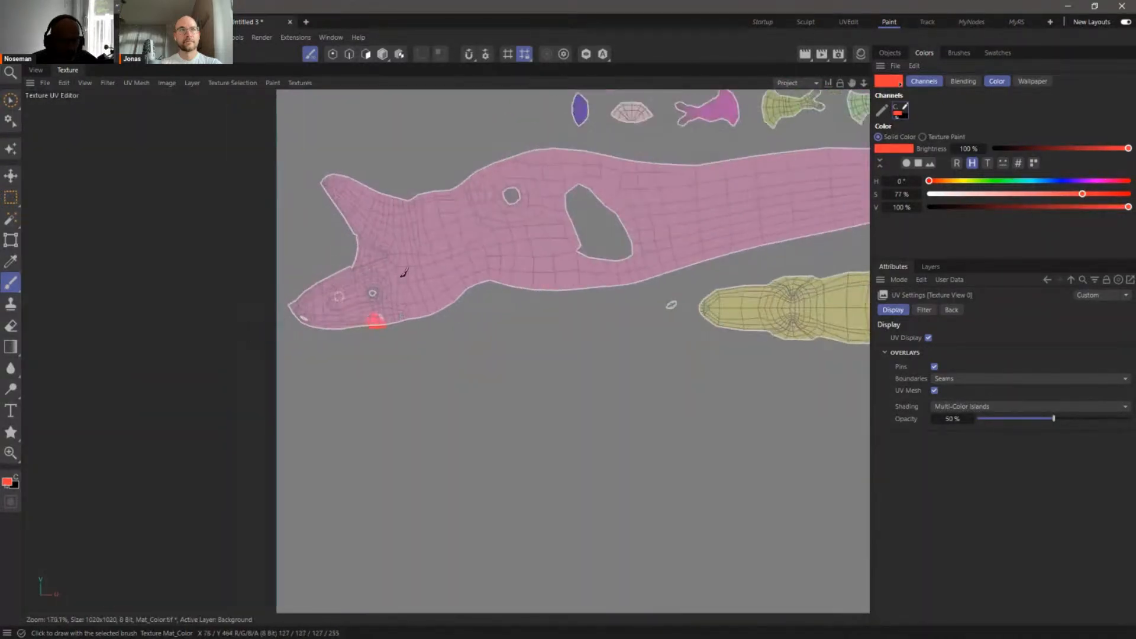
{"action": "middle_click_drag", "start_coordinate": [372, 287], "coordinate": [357, 564], "text": "alt"}
{"action": "scroll", "coordinate": [388, 155], "scroll_direction": "up", "scroll_amount": 6}
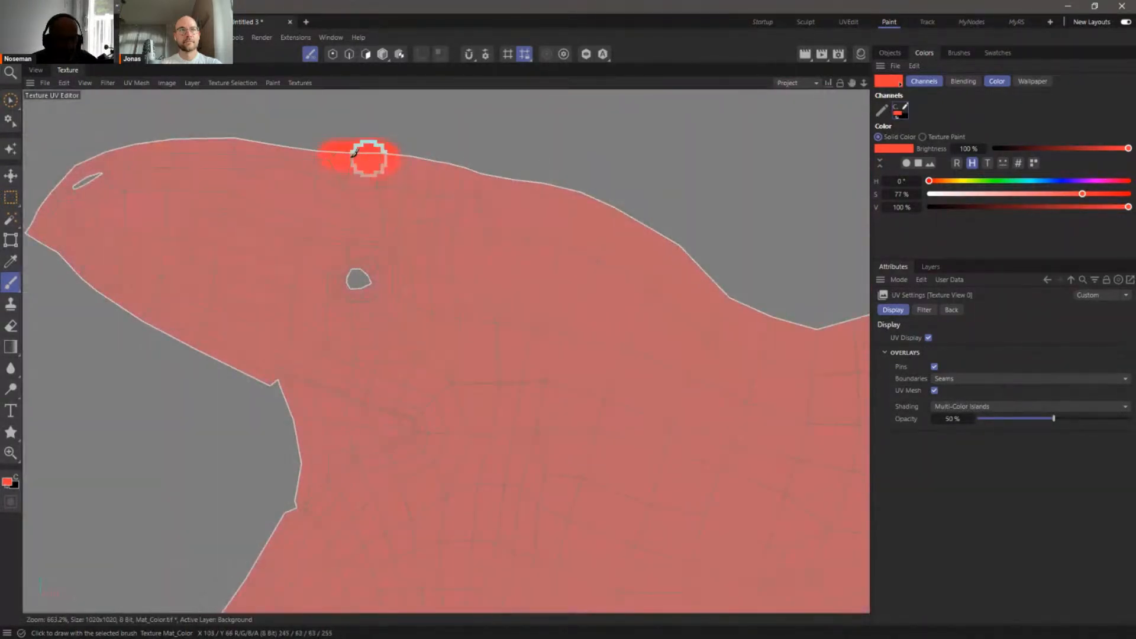
{"action": "scroll", "coordinate": [507, 246], "scroll_direction": "down", "scroll_amount": 4}
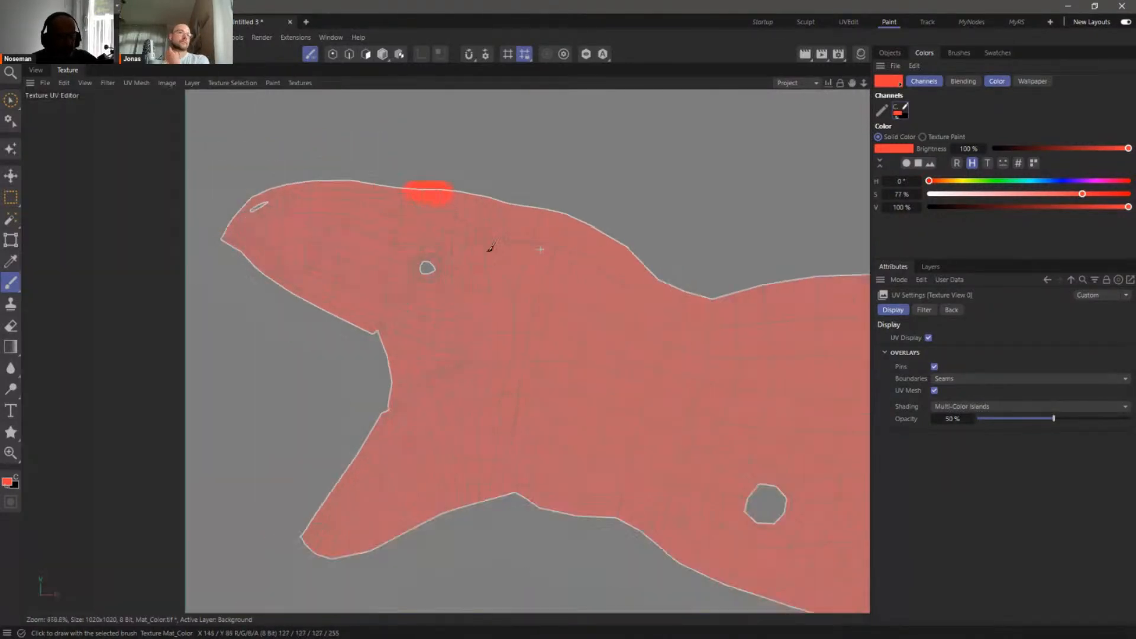
{"action": "middle_click_drag", "start_coordinate": [433, 225], "coordinate": [353, 215], "text": "alt"}
Enable Projection Painting in the 3D view and adjust the brush size over the creature's head
{"action": "left_click", "coordinate": [36, 71]}
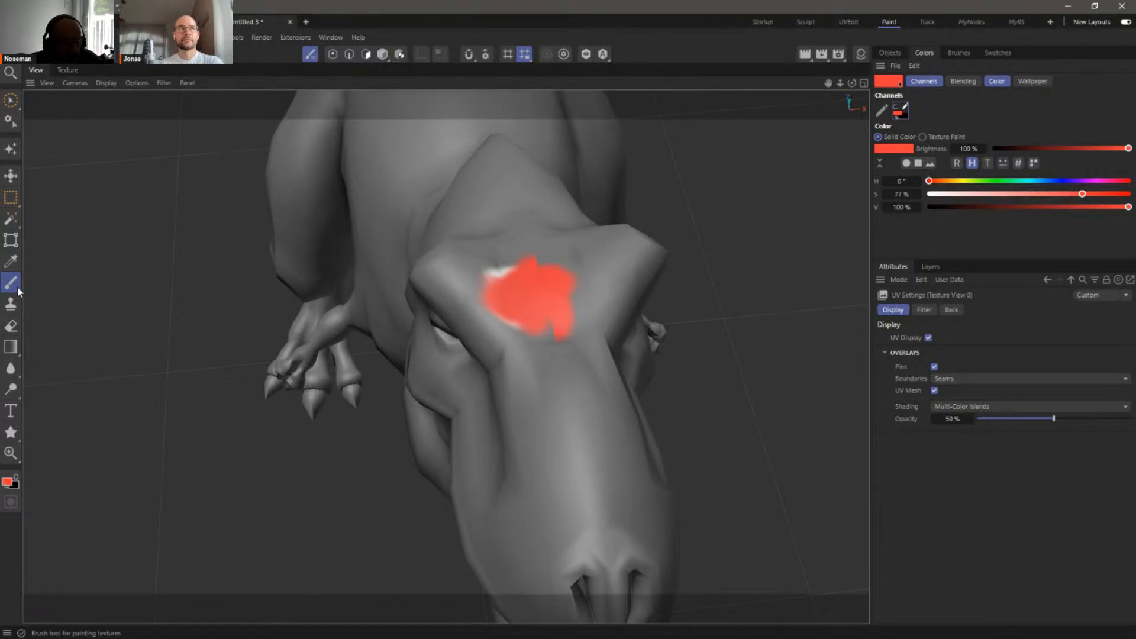
{"action": "left_click", "coordinate": [11, 220]}
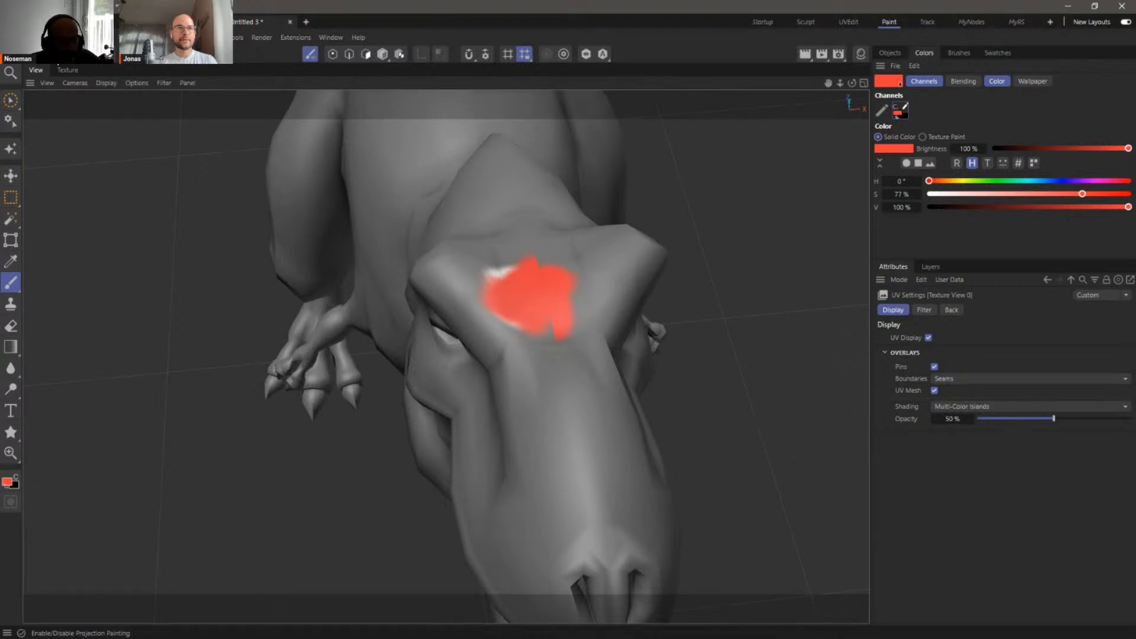
{"action": "left_click", "coordinate": [15, 288]}
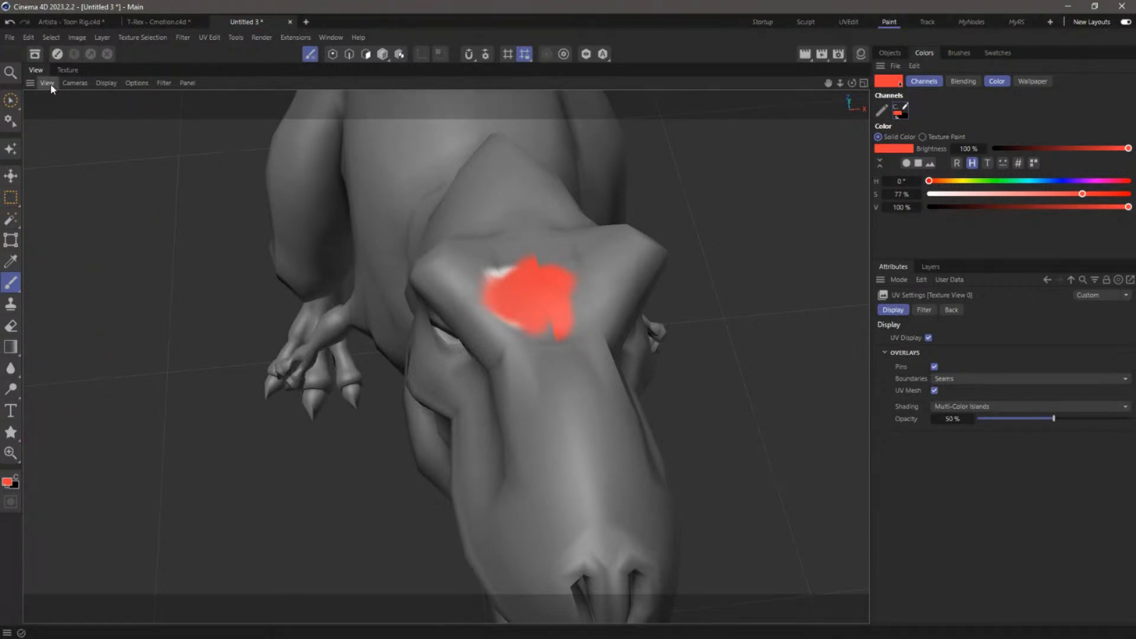
{"action": "left_click", "coordinate": [59, 55]}
{"action": "left_click", "coordinate": [58, 55]}
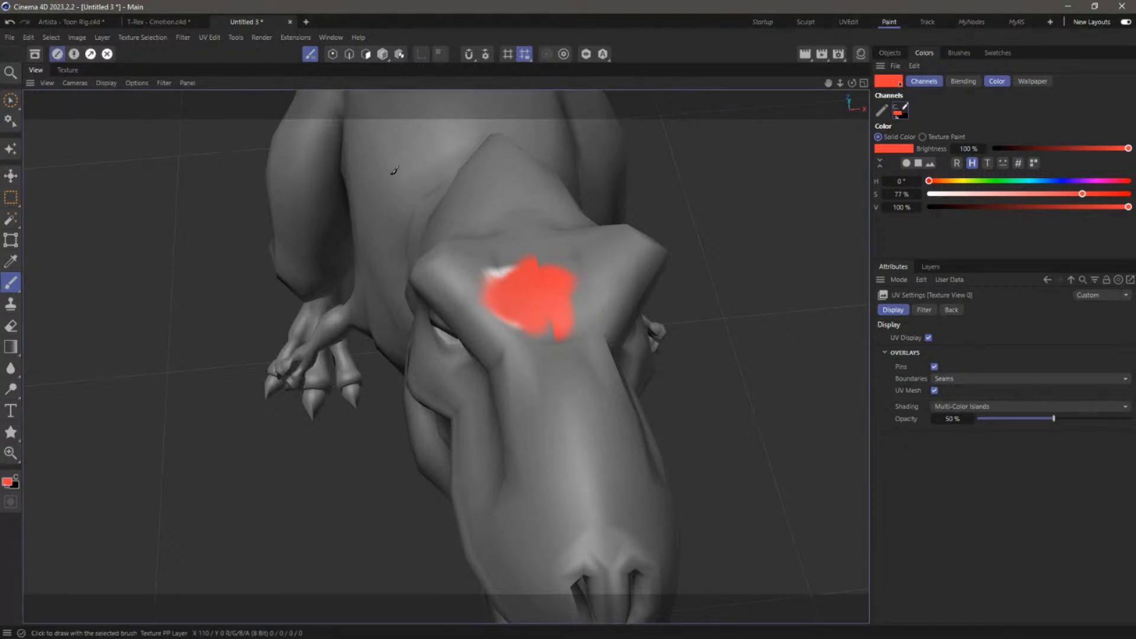
{"action": "middle_click_drag", "start_coordinate": [544, 240], "coordinate": [616, 215]}
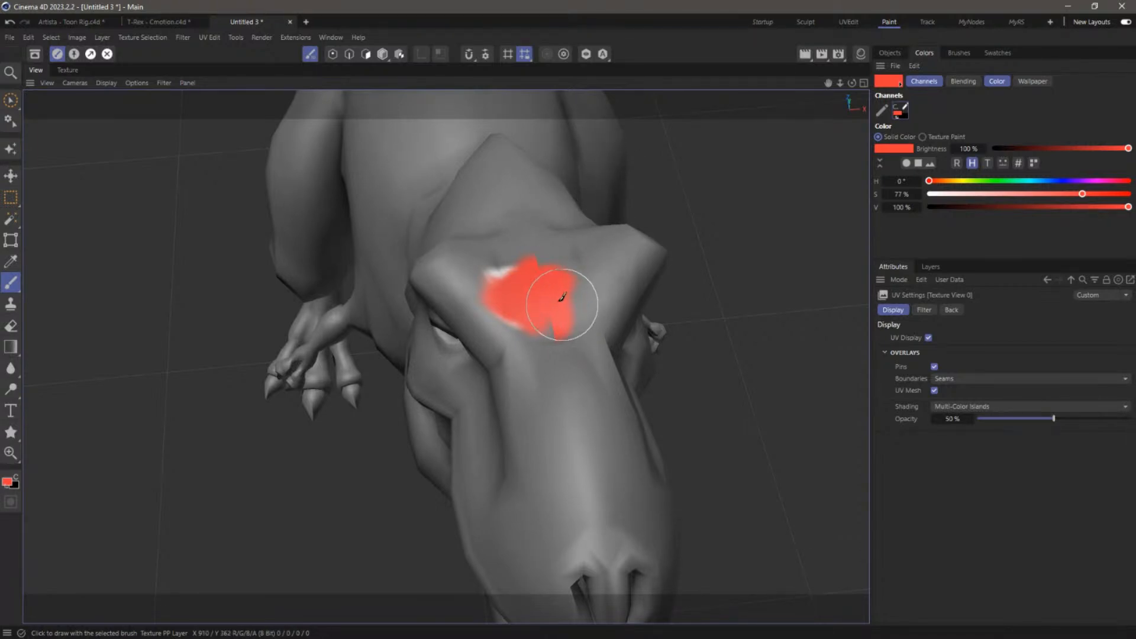
Paint a round red spot across the head's center line and display the model's mesh lines in the 3D view
{"action": "mouse_move", "coordinate": [551, 266]}
{"action": "left_mouse_down"}
{"action": "mouse_move", "coordinate": [509, 273]}
{"action": "mouse_move", "coordinate": [557, 315]}
{"action": "left_mouse_up"}
{"action": "mouse_move", "coordinate": [566, 273]}
{"action": "left_mouse_down"}
{"action": "mouse_move", "coordinate": [520, 293]}
{"action": "mouse_move", "coordinate": [570, 285]}
{"action": "mouse_move", "coordinate": [521, 302]}
{"action": "left_mouse_up"}
{"action": "mouse_move", "coordinate": [520, 258]}
{"action": "left_mouse_down"}
{"action": "mouse_move", "coordinate": [520, 287]}
{"action": "mouse_move", "coordinate": [551, 288]}
{"action": "left_mouse_up"}
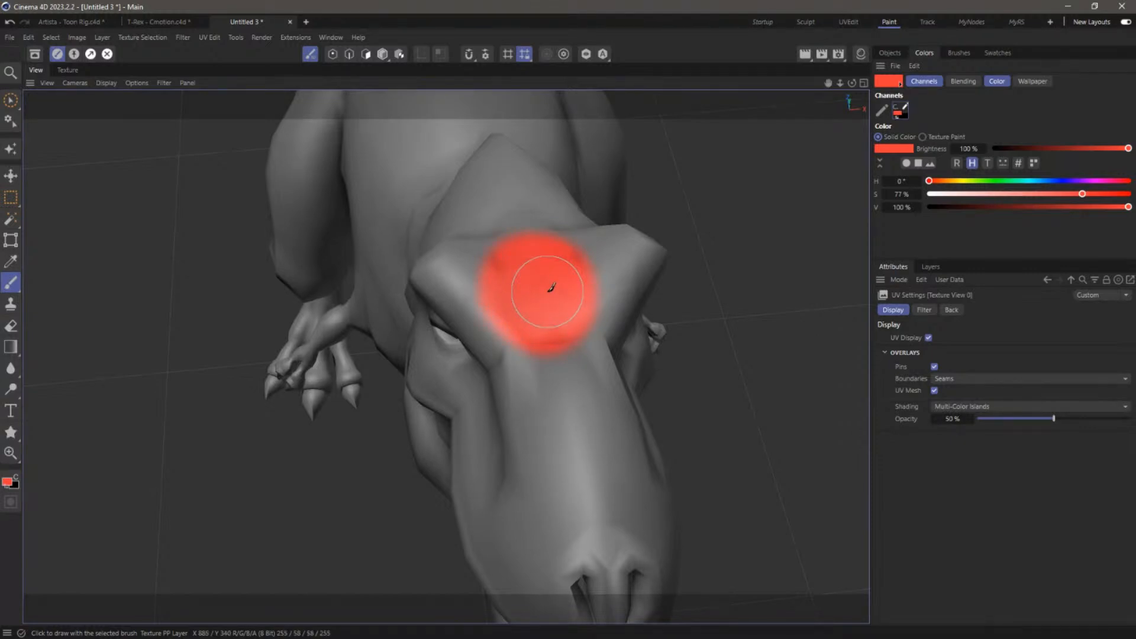
{"action": "left_click", "coordinate": [107, 83]}
{"action": "left_click", "coordinate": [127, 129]}
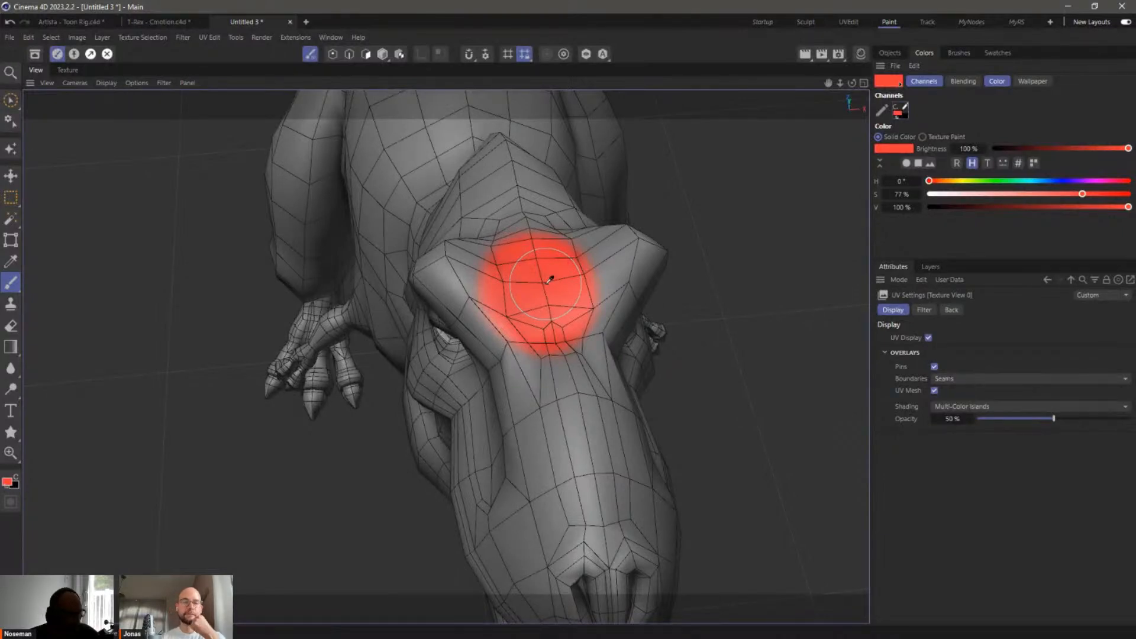
Save the project as Rex.c4d together with its painted texture
{"action": "key", "text": "ctrl+s"}
{"action": "key", "text": "Escape"}
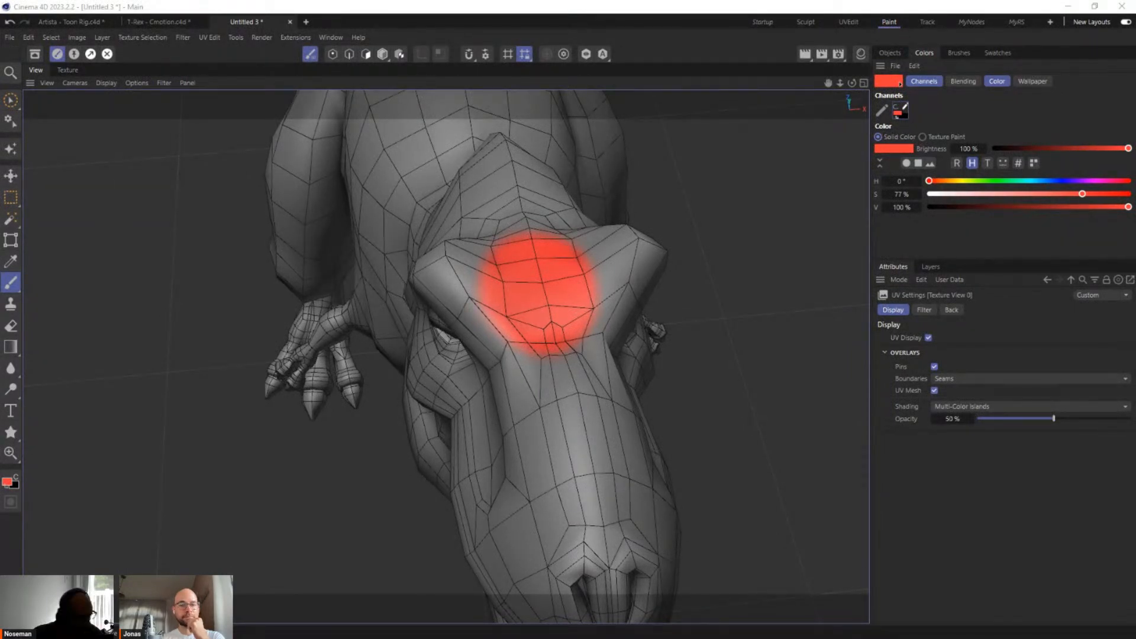
{"action": "key", "text": "Return"}
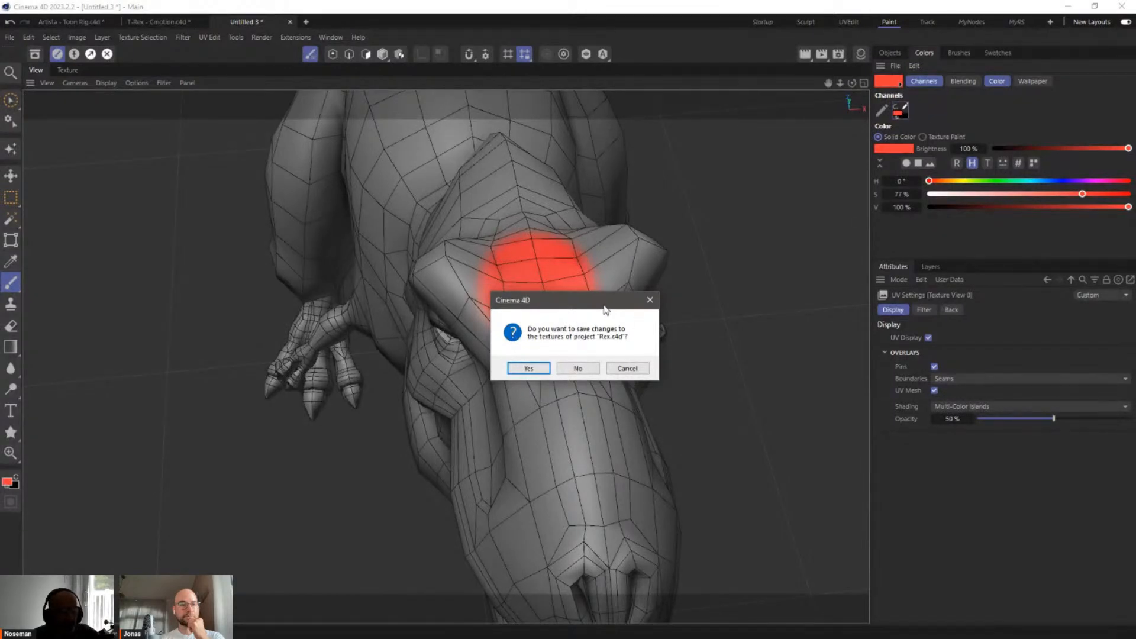
{"action": "left_click", "coordinate": [523, 368]}
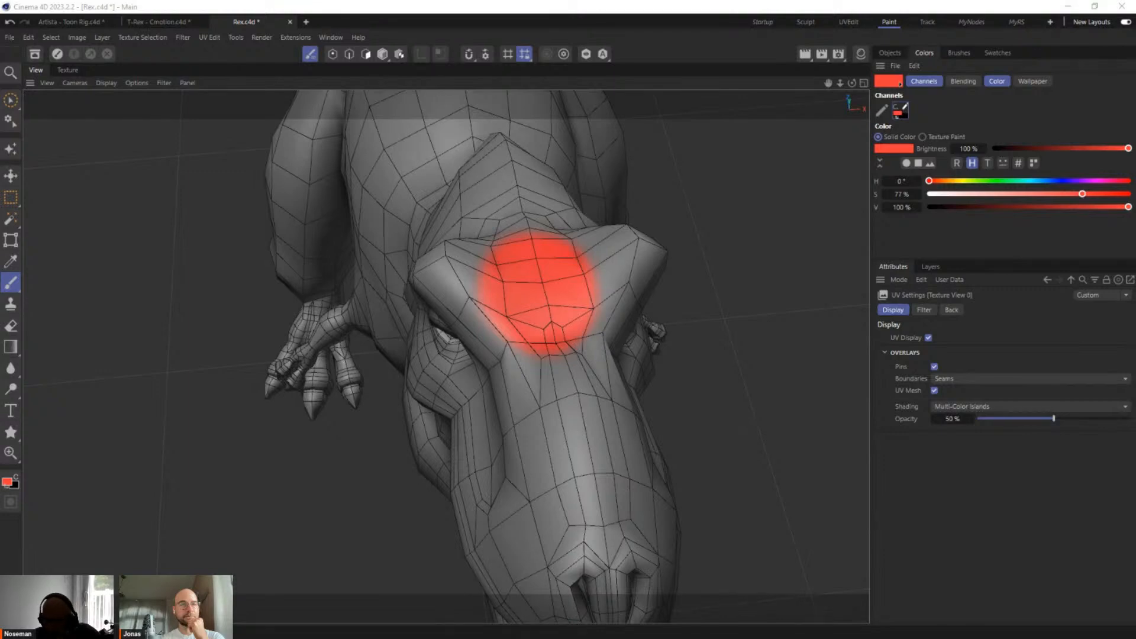
Check the saved Mat_Color.tif texture in the Week 3 Projects folder, and return to the Rex.c4d project
{"action": "left_click_drag", "start_coordinate": [1135, 176], "coordinate": [451, 152]}
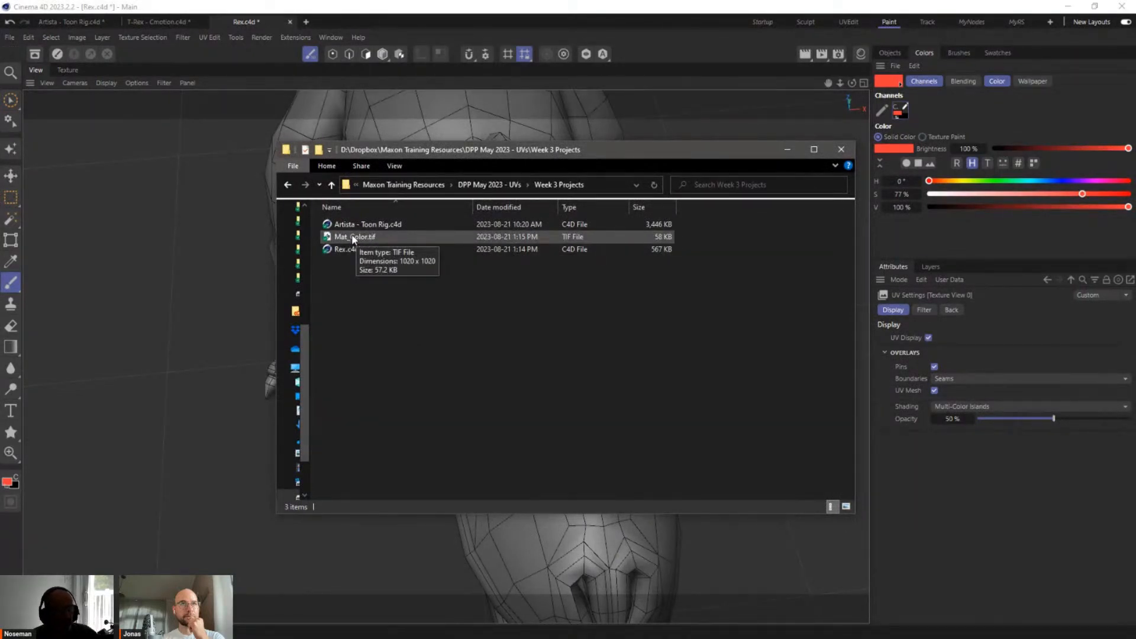
{"action": "left_click_drag", "start_coordinate": [424, 153], "coordinate": [1135, 178]}
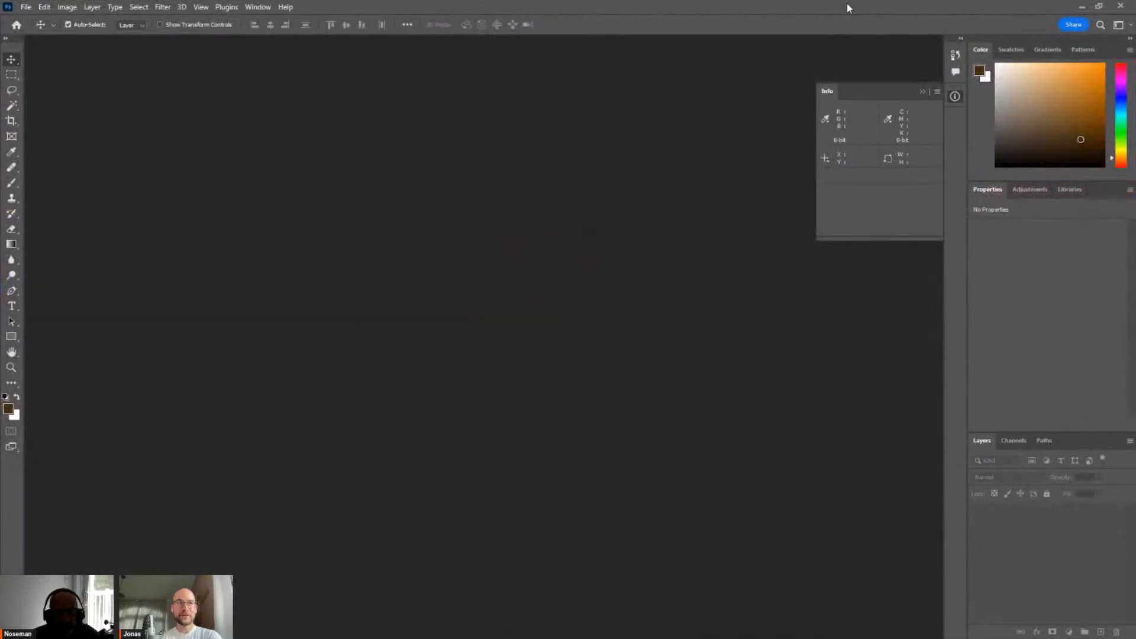
{"action": "left_click", "coordinate": [1081, 6]}
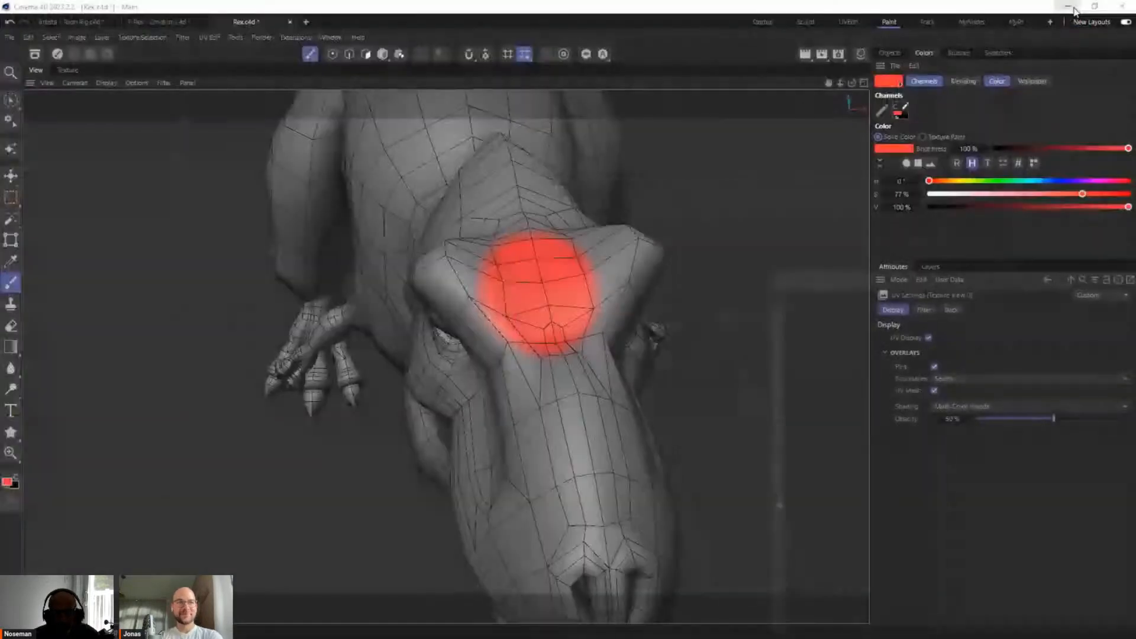
Create a UV mesh layer in the body texture from the UVEdit layout and save the texture
{"action": "left_click", "coordinate": [847, 22]}
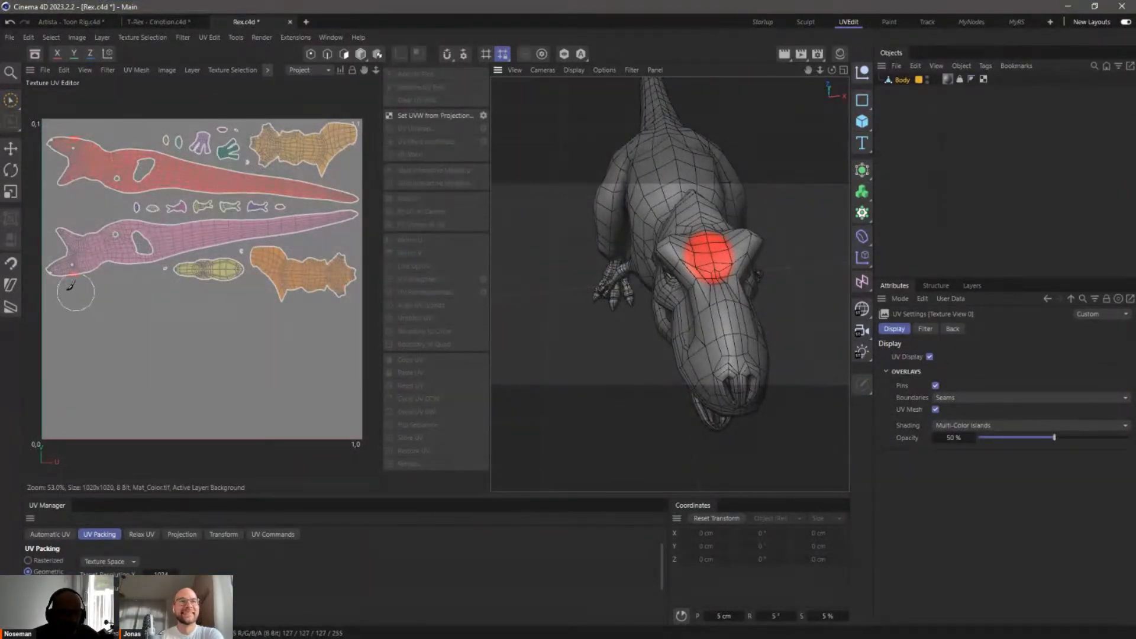
{"action": "left_click", "coordinate": [191, 71]}
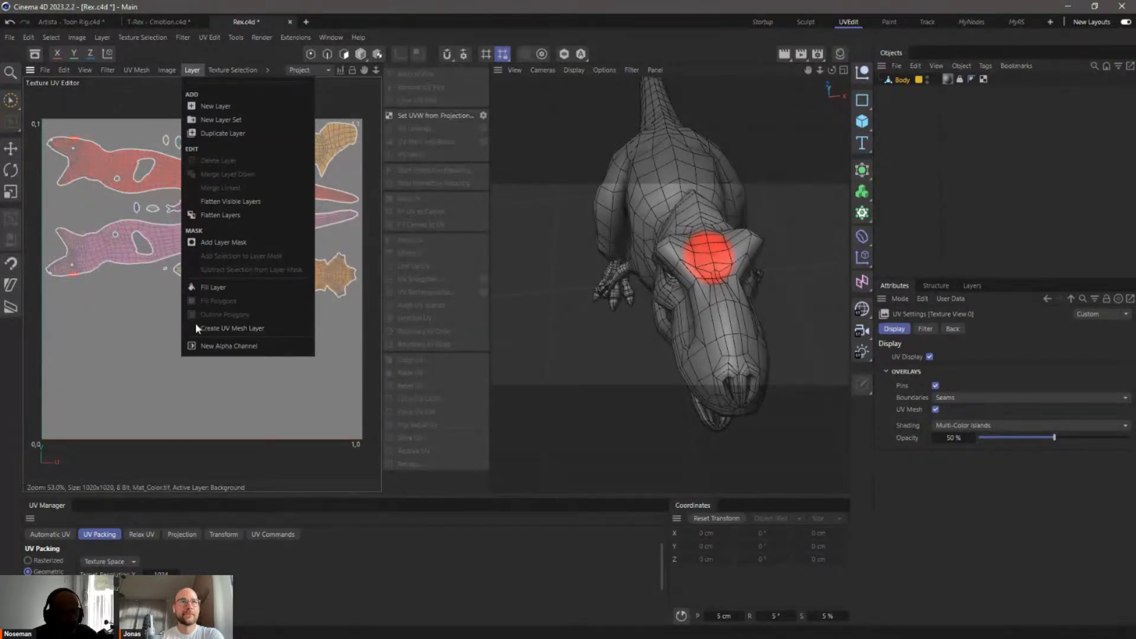
{"action": "left_click", "coordinate": [221, 329]}
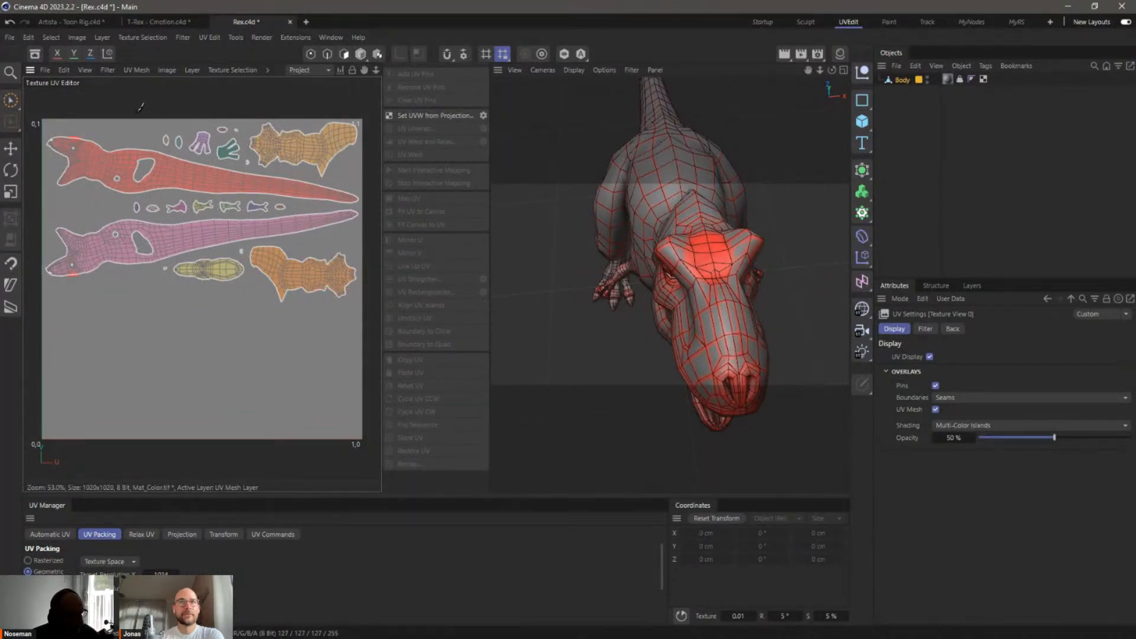
{"action": "left_click", "coordinate": [45, 71]}
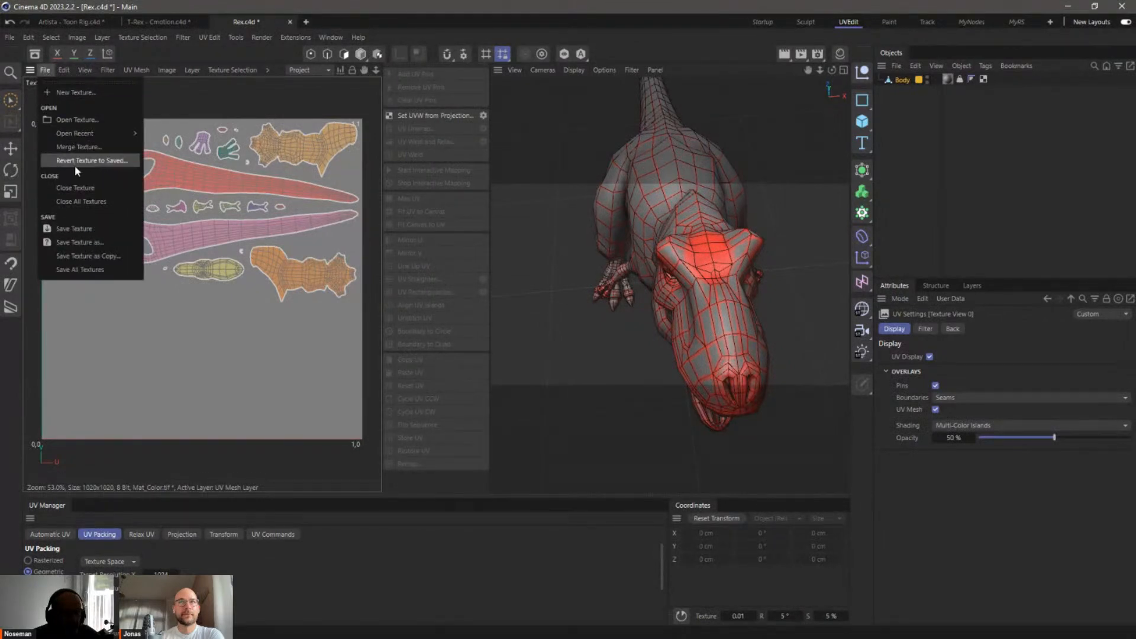
{"action": "left_click", "coordinate": [109, 230]}
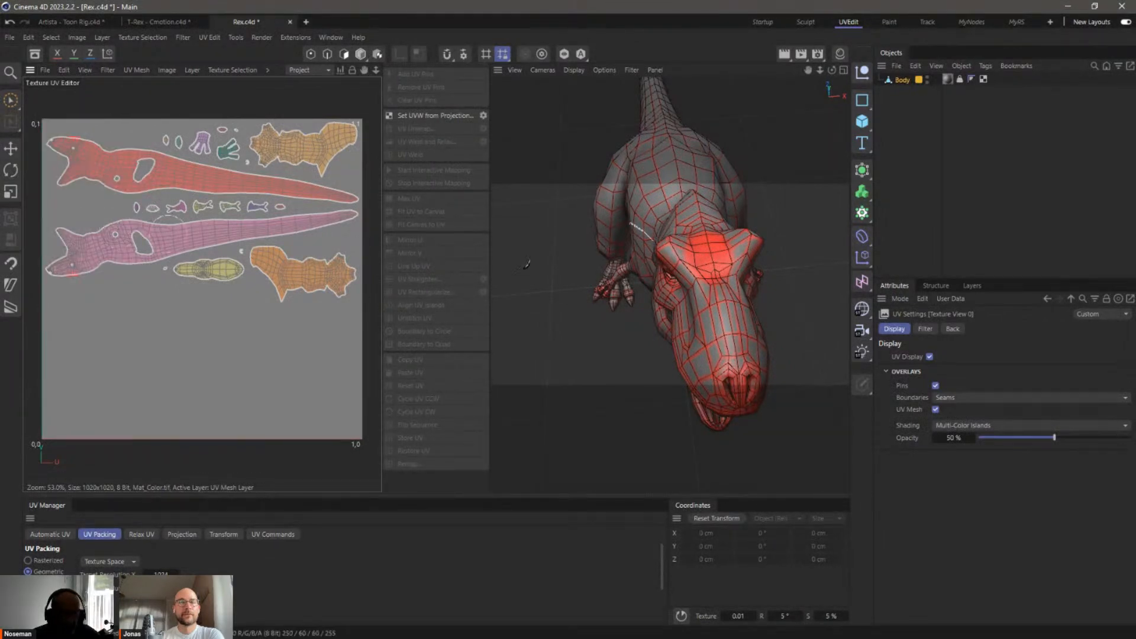
Open Mat_Color.tif in Photoshop, toggle the UV Mesh Layer's visibility to compare, and reduce that layer's fill to 63%
{"action": "key", "text": "alt+Tab"}
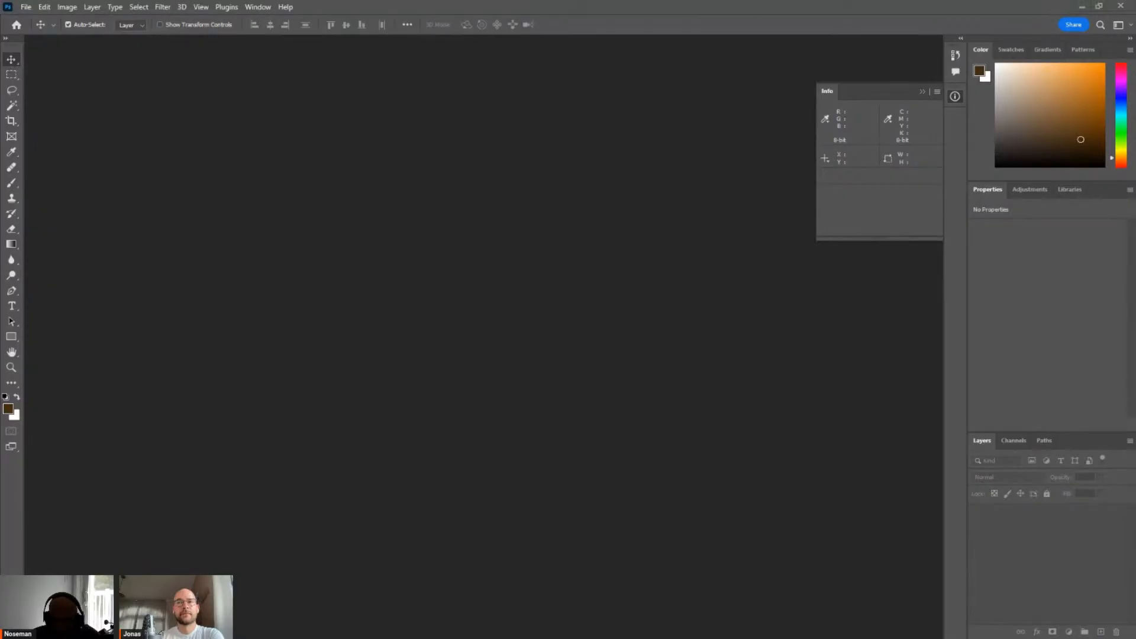
{"action": "left_click_drag", "start_coordinate": [849, 220], "coordinate": [153, 177]}
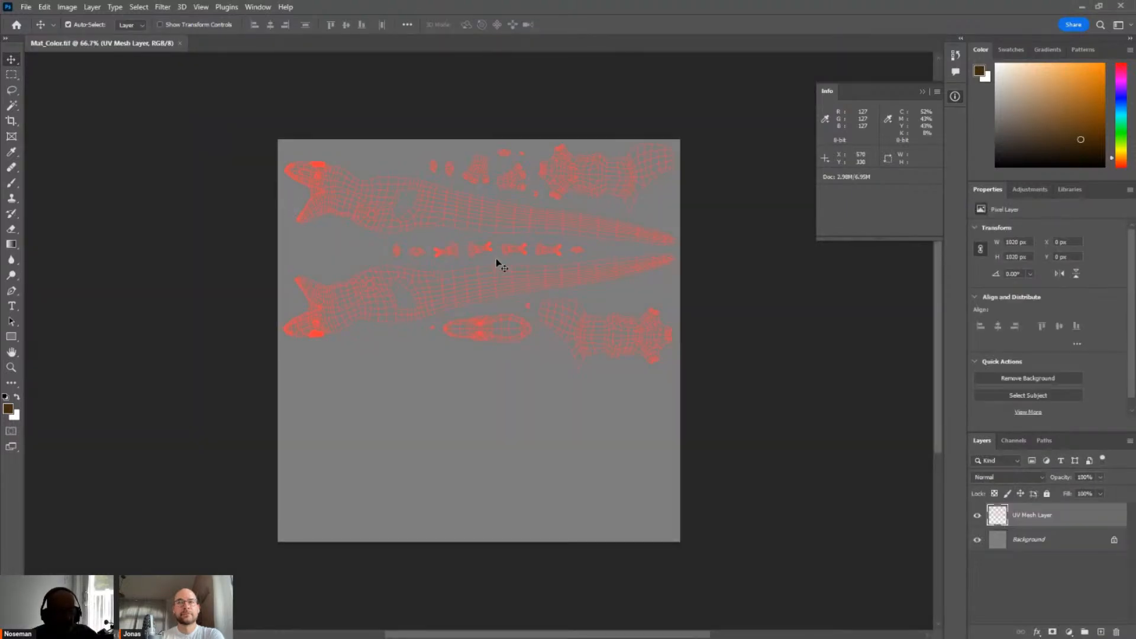
{"action": "left_click", "coordinate": [977, 516]}
{"action": "left_click", "coordinate": [977, 516]}
{"action": "left_click", "coordinate": [977, 516]}
{"action": "left_click", "coordinate": [978, 516]}
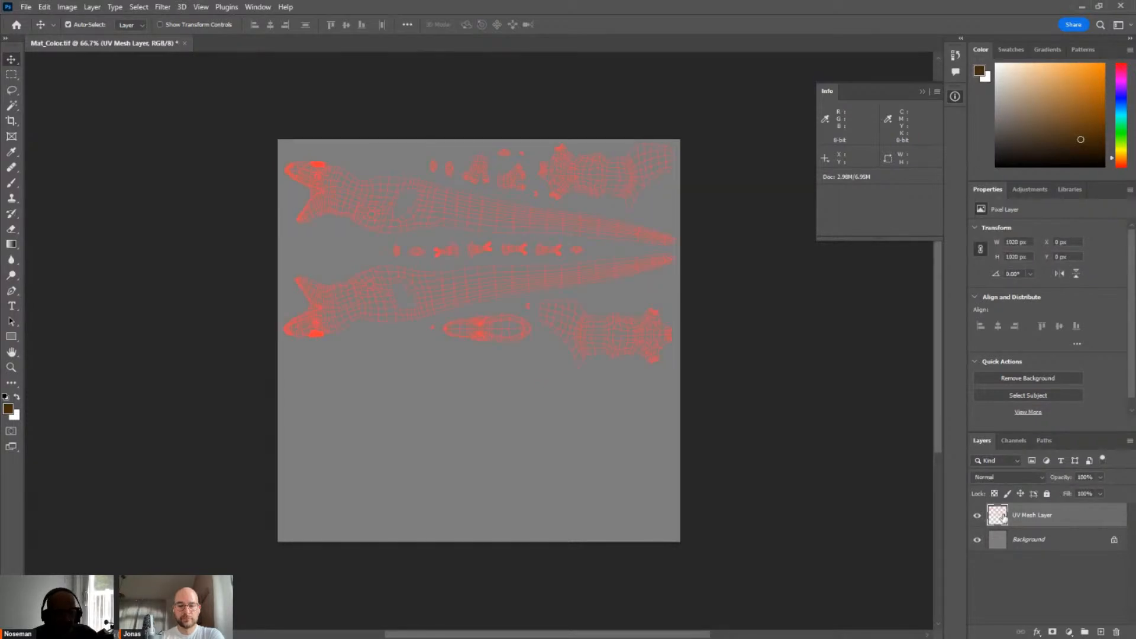
{"action": "left_click", "coordinate": [1100, 494]}
{"action": "mouse_move", "coordinate": [1080, 509]}
{"action": "left_mouse_down"}
{"action": "mouse_move", "coordinate": [1066, 511]}
{"action": "mouse_move", "coordinate": [1081, 508]}
{"action": "left_mouse_up"}
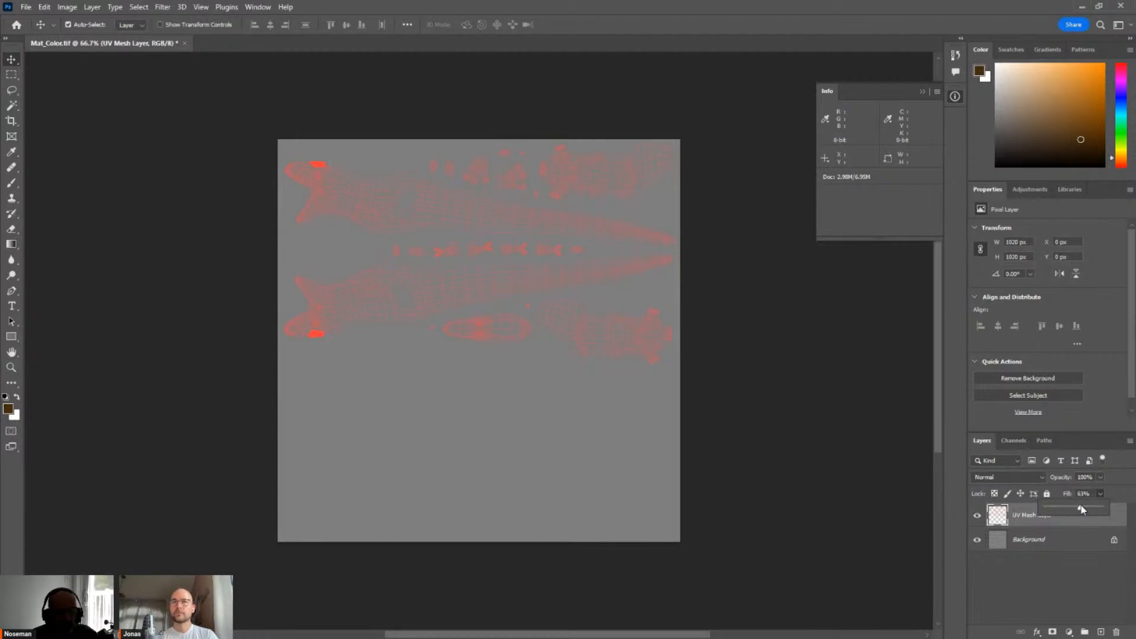
Paint the lower head island bright green on a new layer with an enlarged brush, and move the UV Mesh Layer above it
{"action": "left_click", "coordinate": [11, 183]}
{"action": "left_click", "coordinate": [1099, 632]}
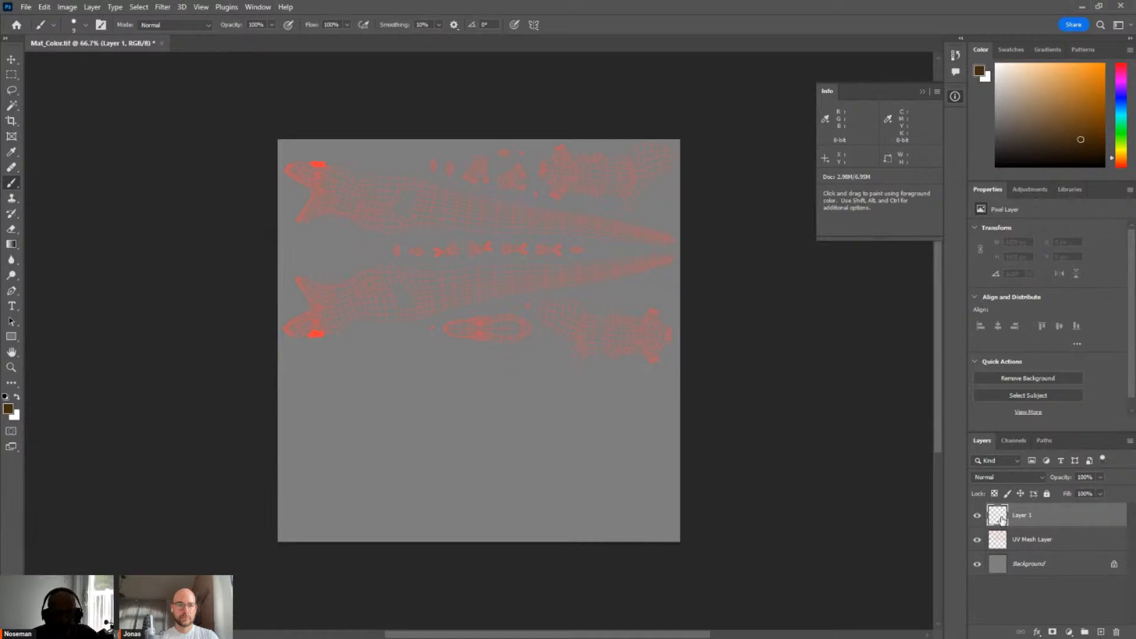
{"action": "left_click", "coordinate": [1121, 131]}
{"action": "left_click_drag", "start_coordinate": [1091, 89], "coordinate": [1104, 64]}
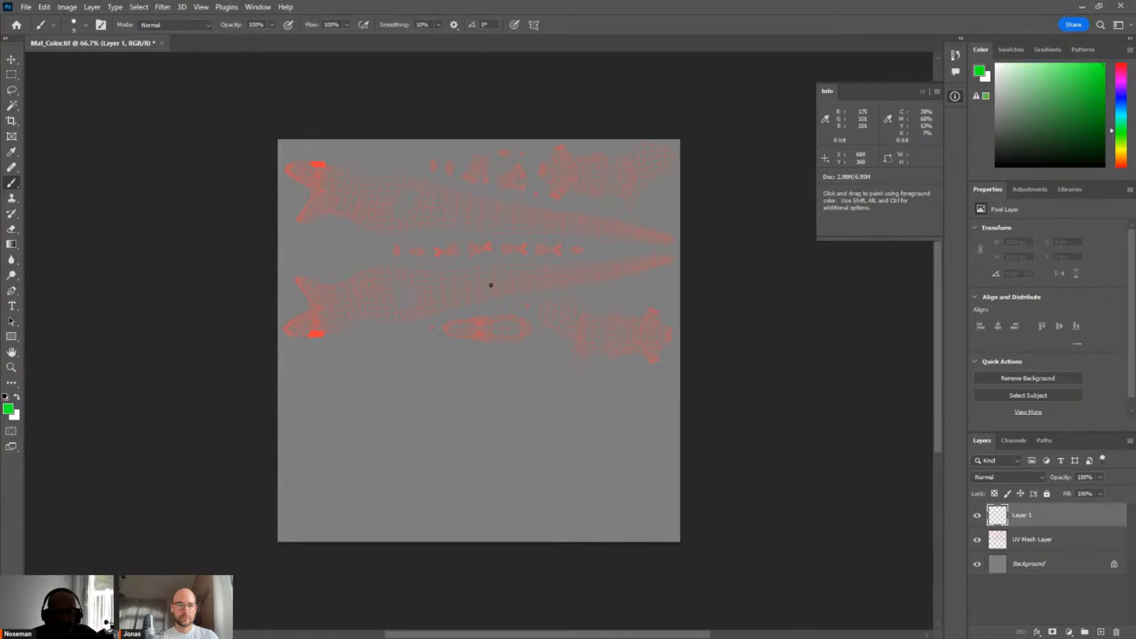
{"action": "key", "text": "bracketright"}
{"action": "key", "text": "bracketright"}
{"action": "key", "text": "bracketright"}
{"action": "key", "text": "bracketright"}
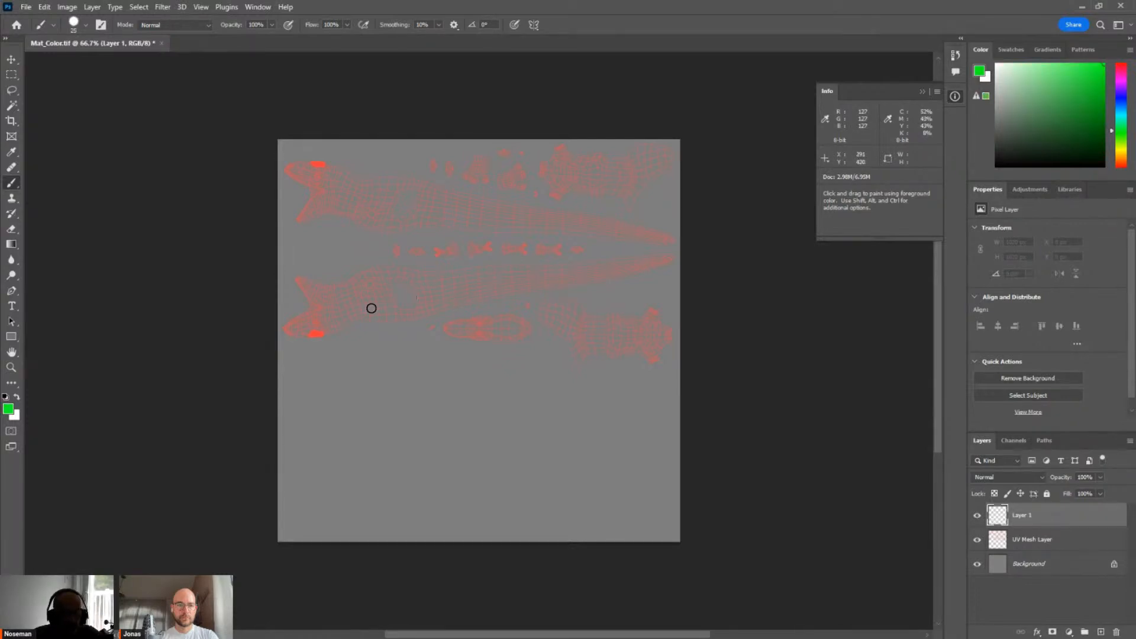
{"action": "left_click", "coordinate": [302, 276]}
{"action": "mouse_move", "coordinate": [300, 360]}
{"action": "left_mouse_down"}
{"action": "mouse_move", "coordinate": [330, 271]}
{"action": "mouse_move", "coordinate": [288, 315]}
{"action": "mouse_move", "coordinate": [325, 315]}
{"action": "left_mouse_up"}
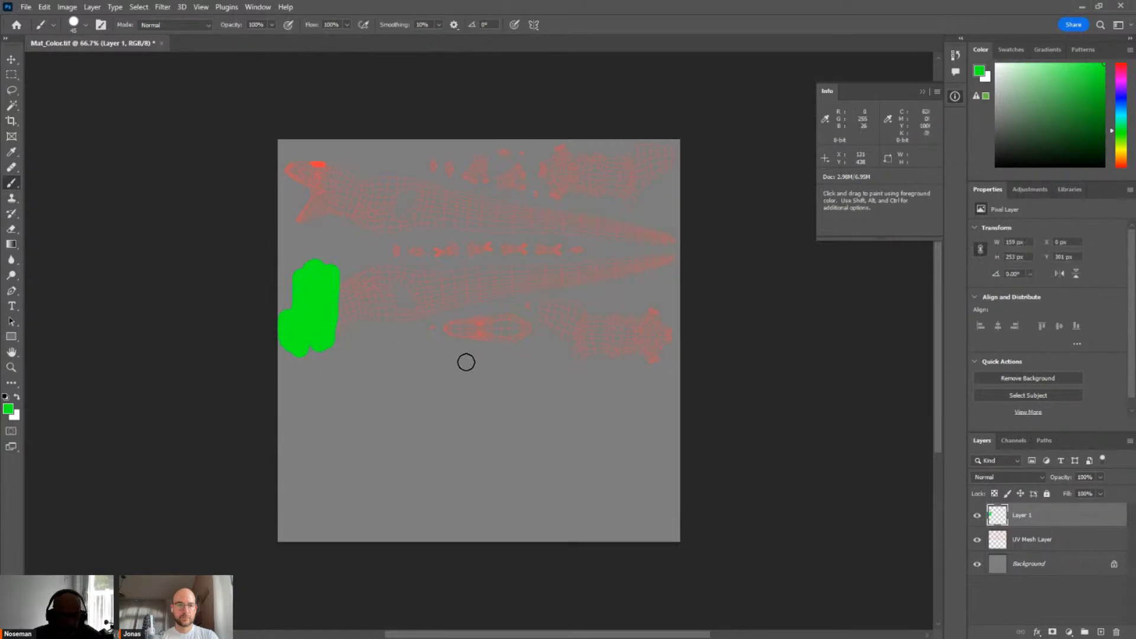
{"action": "left_click_drag", "start_coordinate": [1035, 535], "coordinate": [1032, 504]}
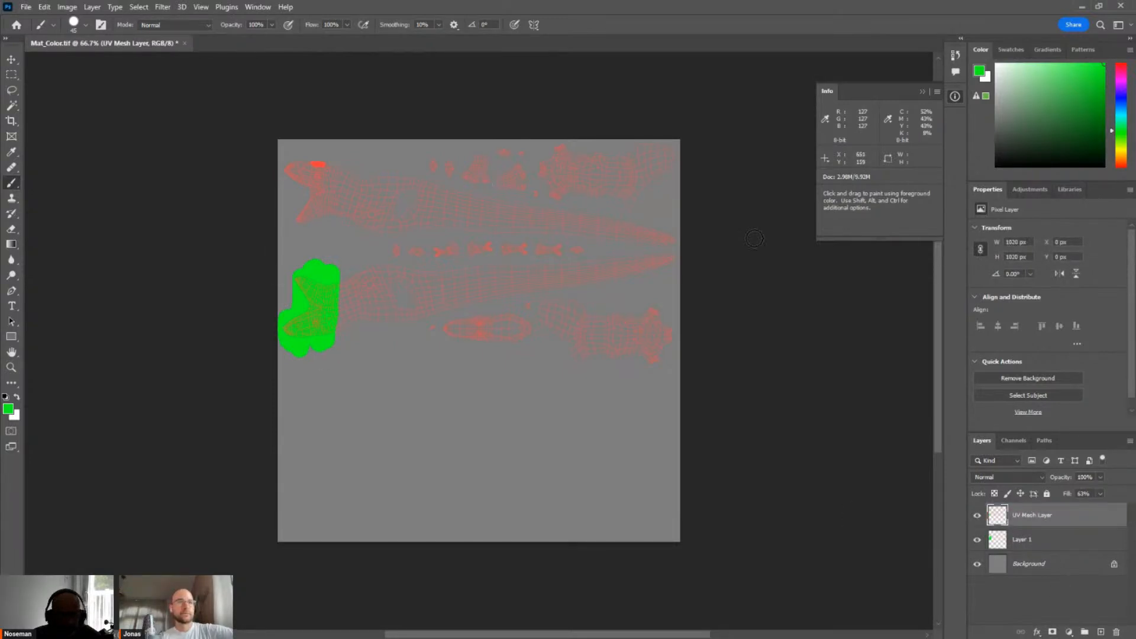
Paint the upper head island blue on the same layer as the green paint, and save the texture file
{"action": "left_click", "coordinate": [1120, 103]}
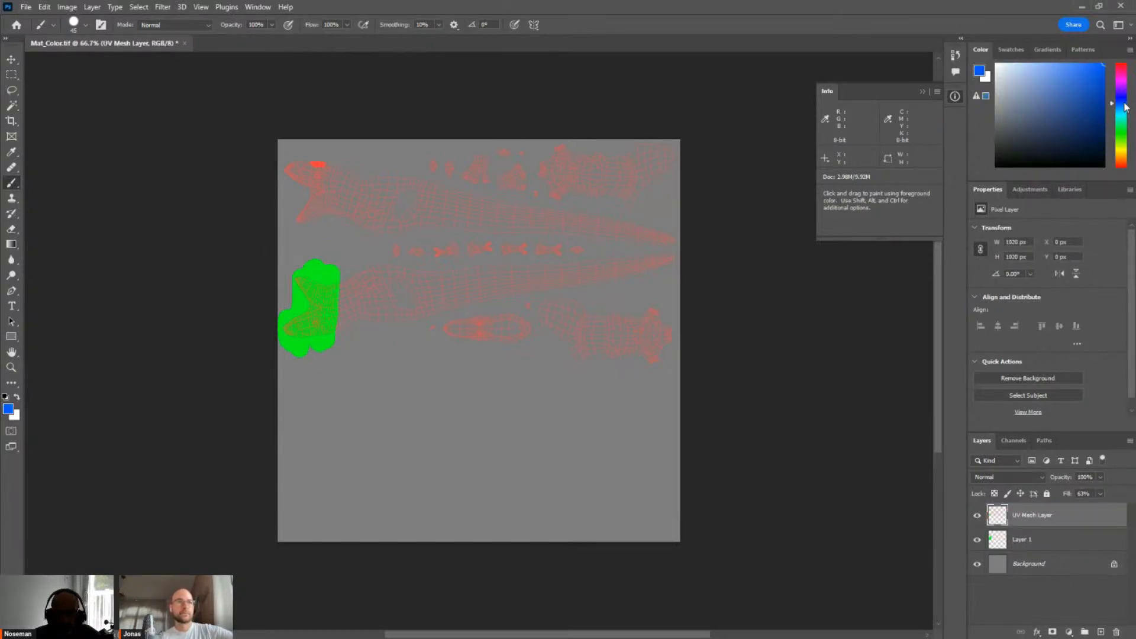
{"action": "mouse_move", "coordinate": [285, 155]}
{"action": "left_mouse_down"}
{"action": "mouse_move", "coordinate": [317, 228]}
{"action": "mouse_move", "coordinate": [327, 144]}
{"action": "mouse_move", "coordinate": [289, 207]}
{"action": "mouse_move", "coordinate": [307, 224]}
{"action": "mouse_move", "coordinate": [321, 144]}
{"action": "mouse_move", "coordinate": [327, 223]}
{"action": "mouse_move", "coordinate": [349, 178]}
{"action": "left_mouse_up"}
{"action": "key", "text": "ctrl+z"}
{"action": "left_click", "coordinate": [1057, 543]}
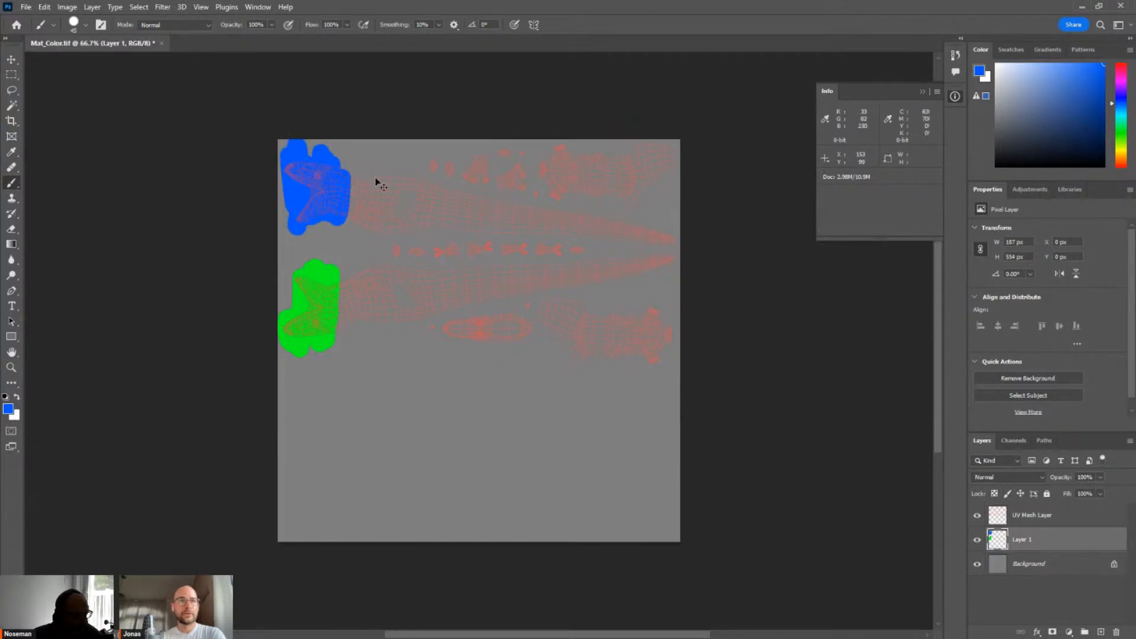
{"action": "key", "text": "ctrl+s"}
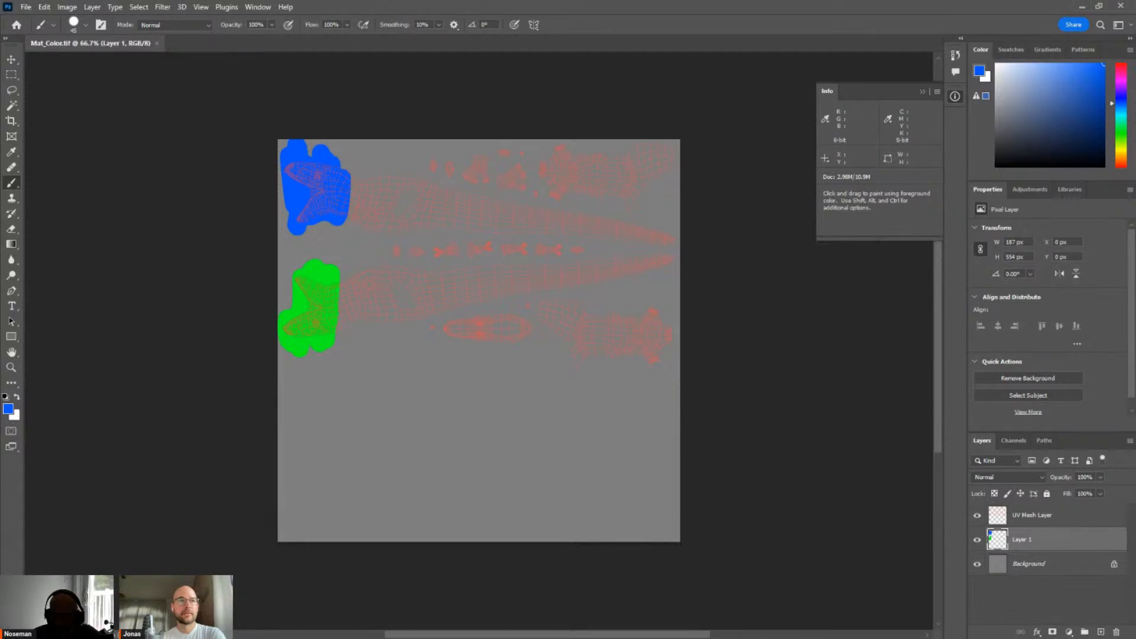
Switch back to Cinema 4D and revert the Mat_Color.tif texture to its saved version
{"action": "key", "text": "alt+Tab"}
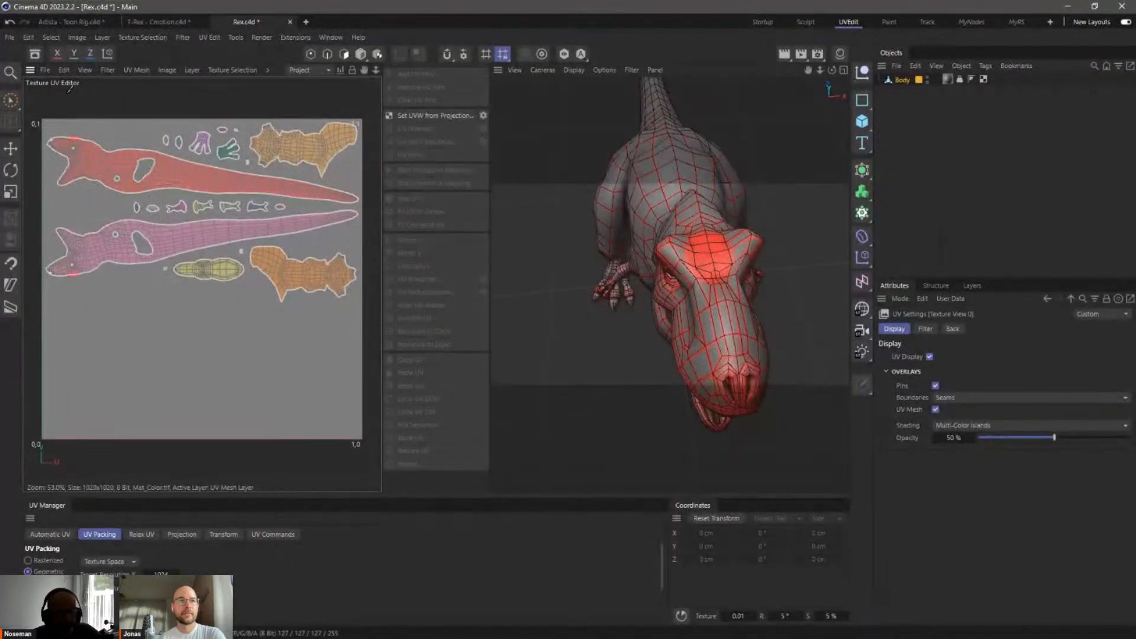
{"action": "left_click", "coordinate": [46, 70]}
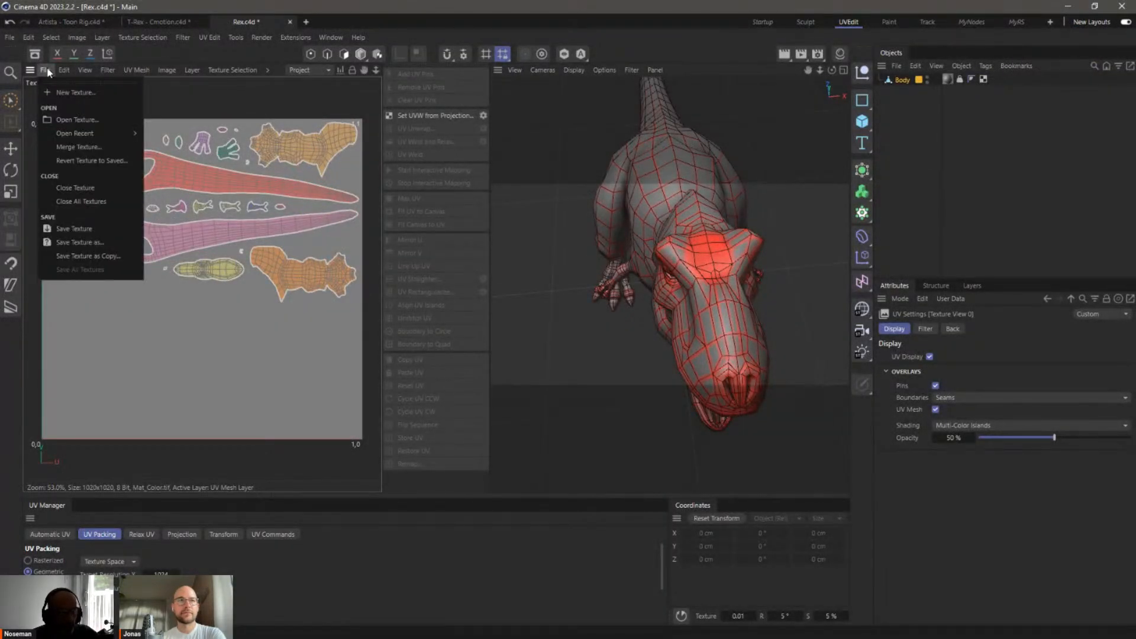
{"action": "left_click", "coordinate": [75, 163]}
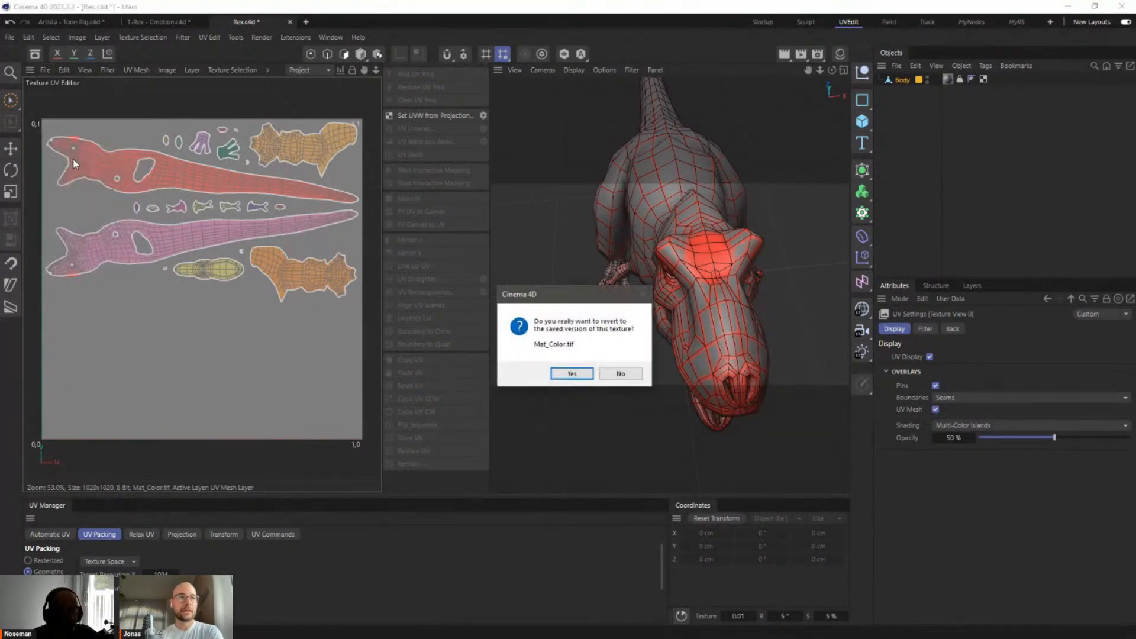
{"action": "left_click", "coordinate": [565, 373]}
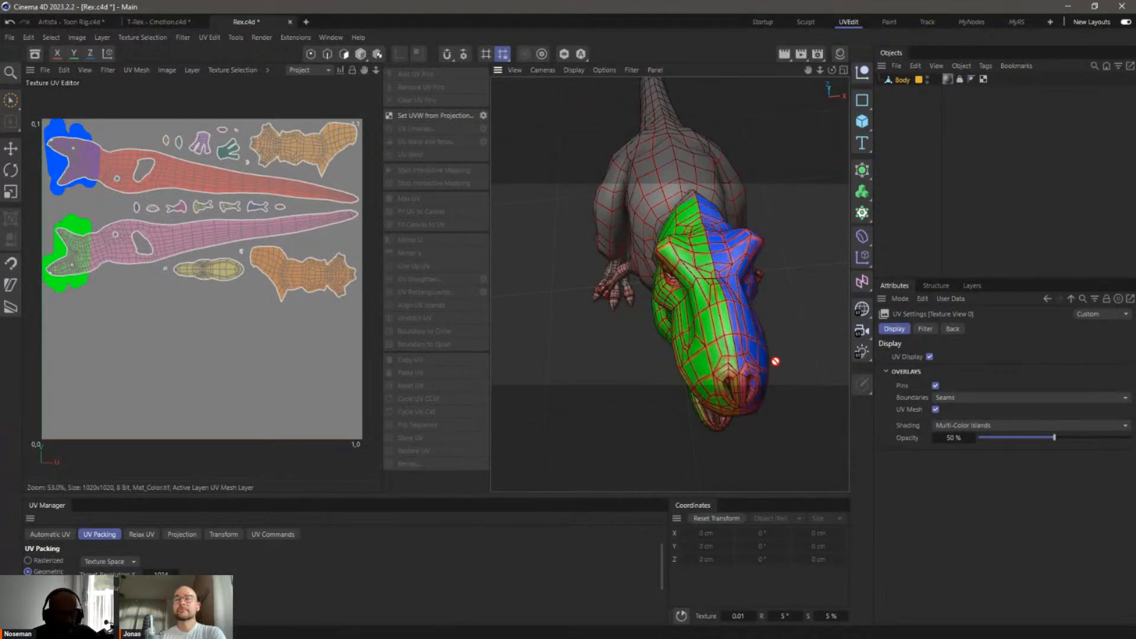
Check the scene layers in the UVEdit layout, and switch to the Paint layout
{"action": "left_click", "coordinate": [974, 284]}
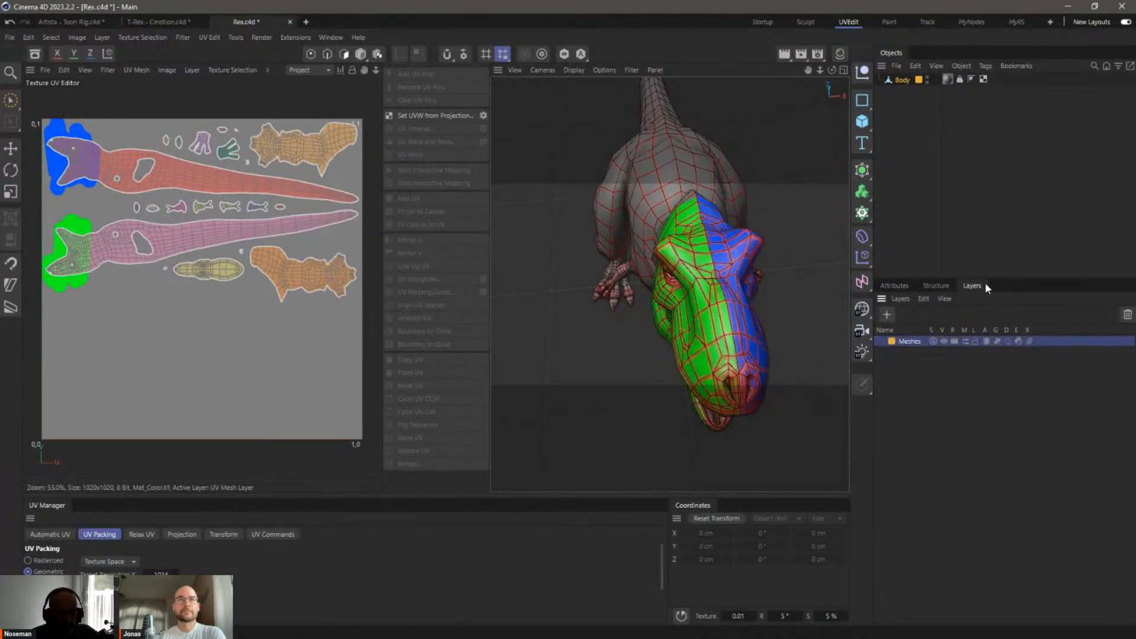
{"action": "left_click", "coordinate": [894, 286]}
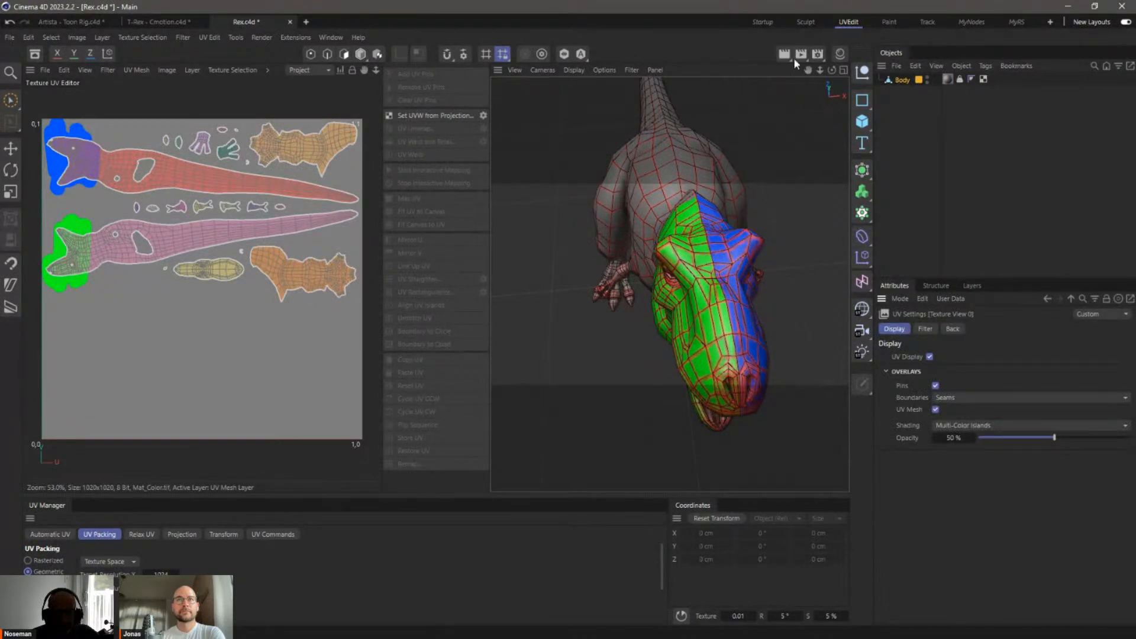
{"action": "left_click", "coordinate": [889, 22]}
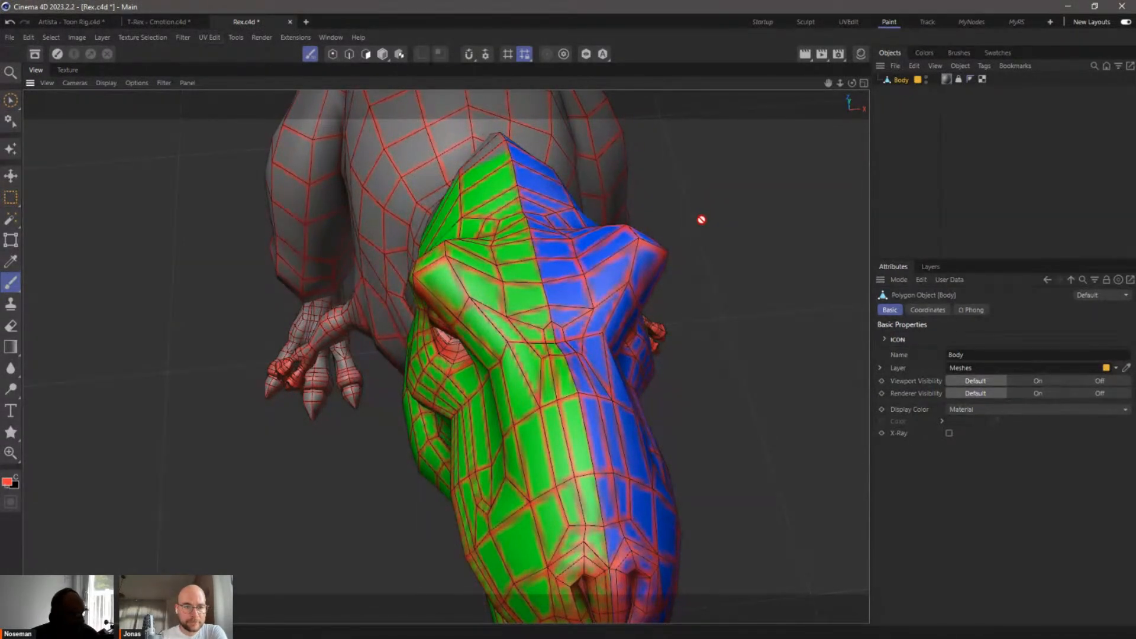
Search the Commander and the list of available managers for "layers" to find the texture layer manager
{"action": "key", "text": "shift+c"}
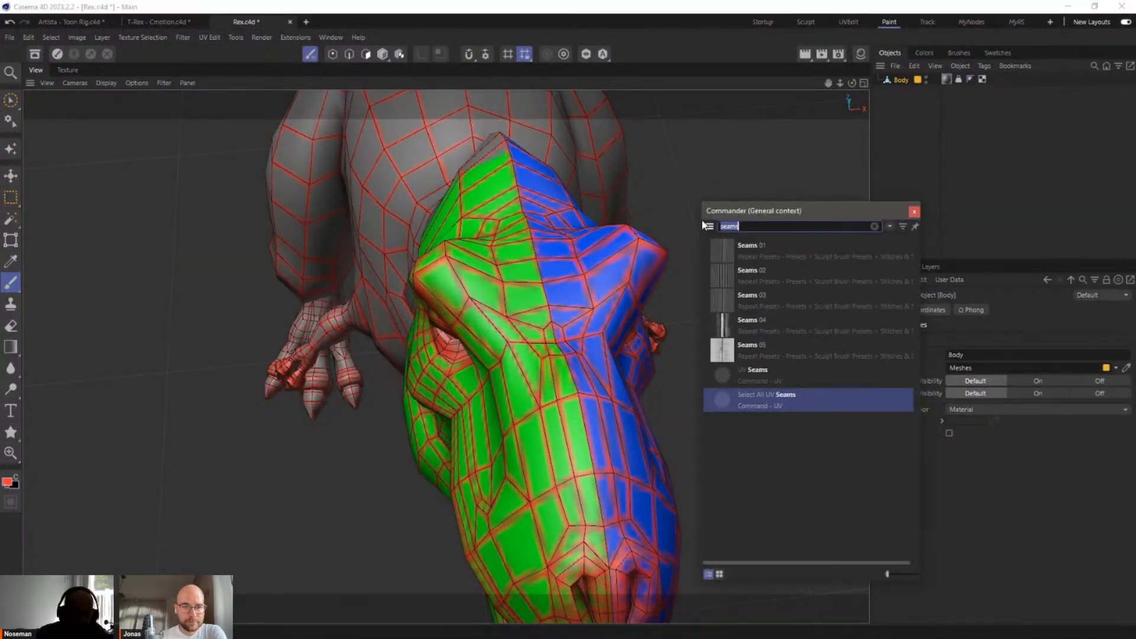
{"action": "type", "text": "layer"}
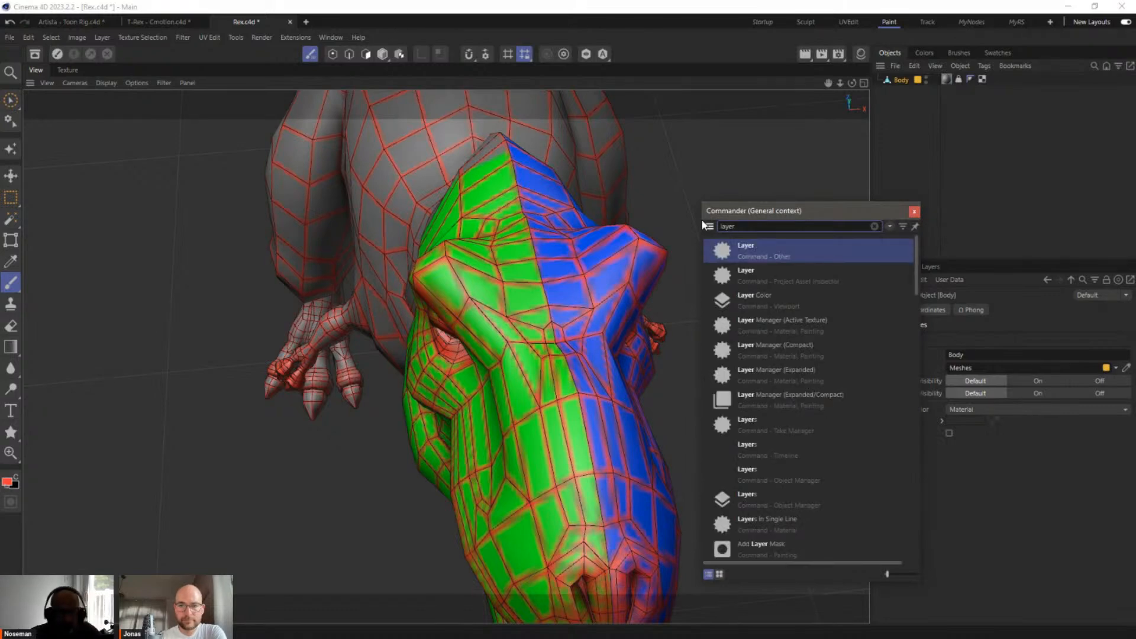
{"action": "type", "text": "s"}
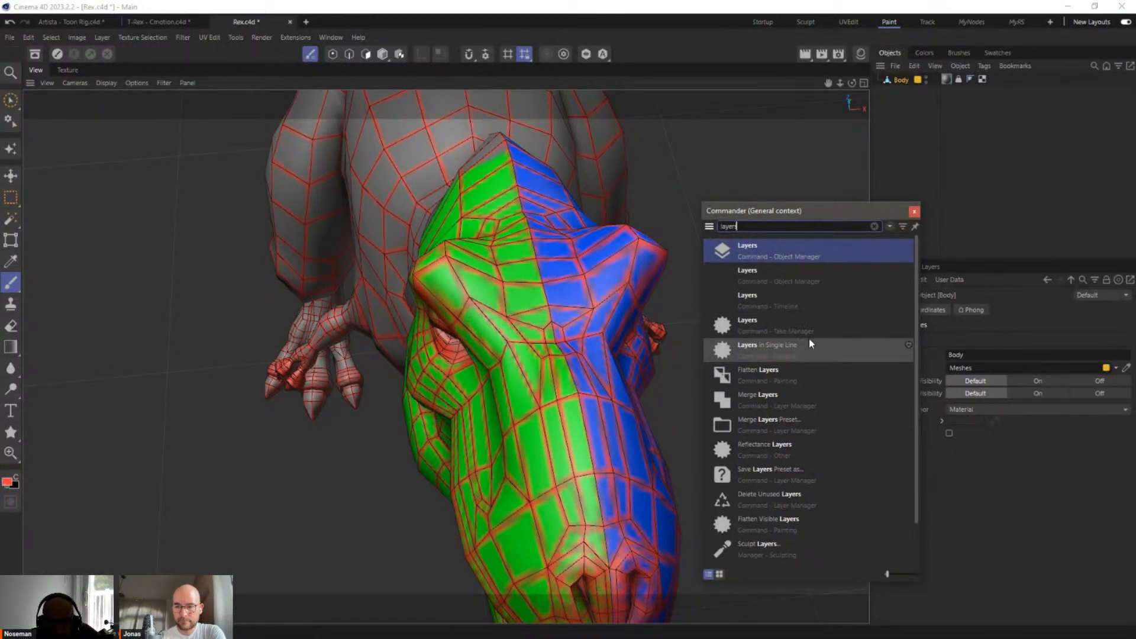
{"action": "scroll", "coordinate": [806, 376], "scroll_direction": "down", "scroll_amount": 1}
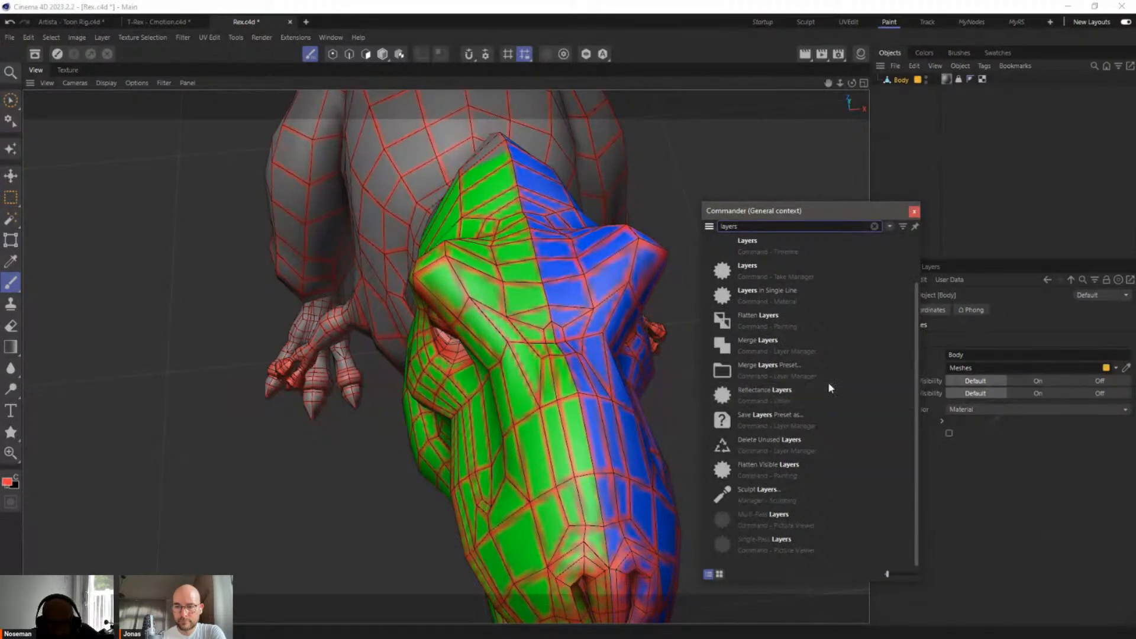
{"action": "scroll", "coordinate": [832, 379], "scroll_direction": "up", "scroll_amount": 1}
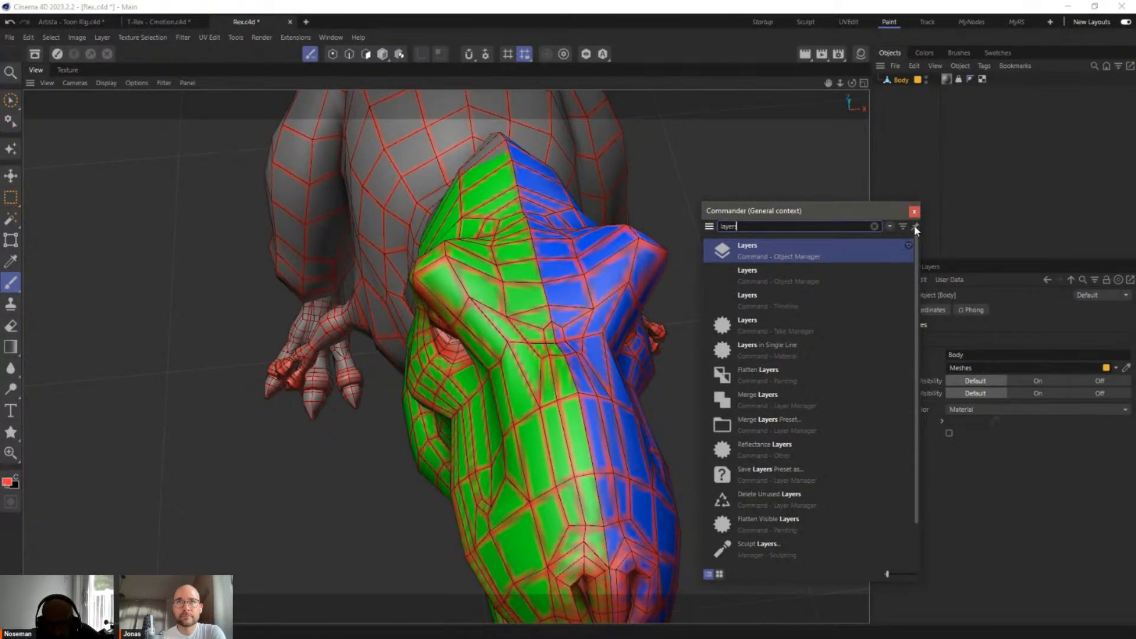
{"action": "left_click", "coordinate": [919, 225]}
{"action": "left_click", "coordinate": [887, 21]}
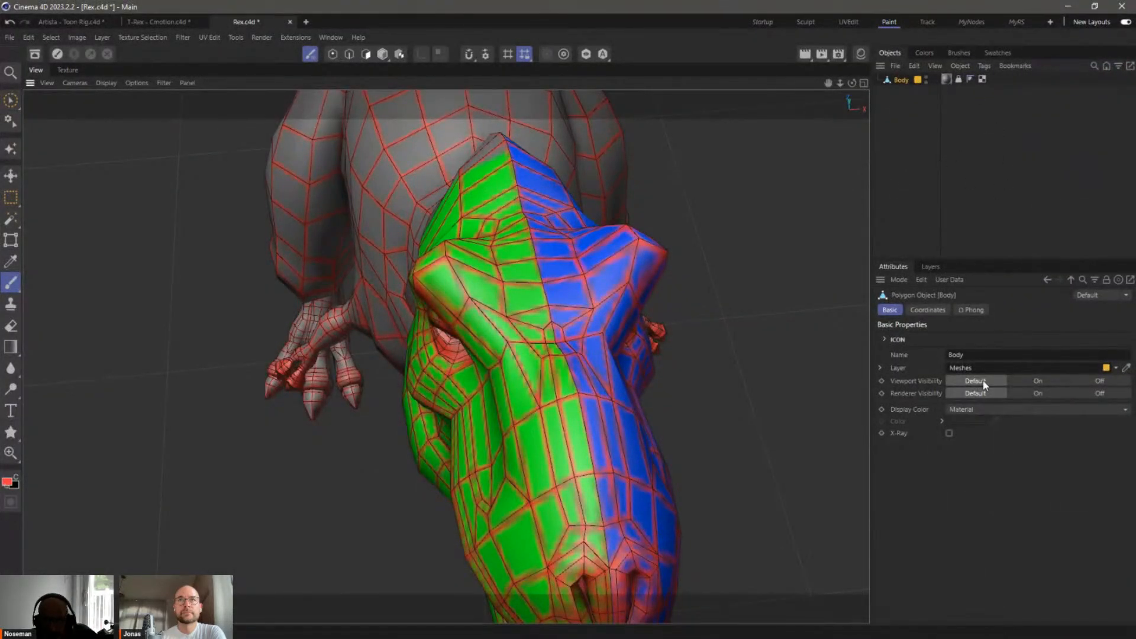
{"action": "left_click", "coordinate": [330, 36]}
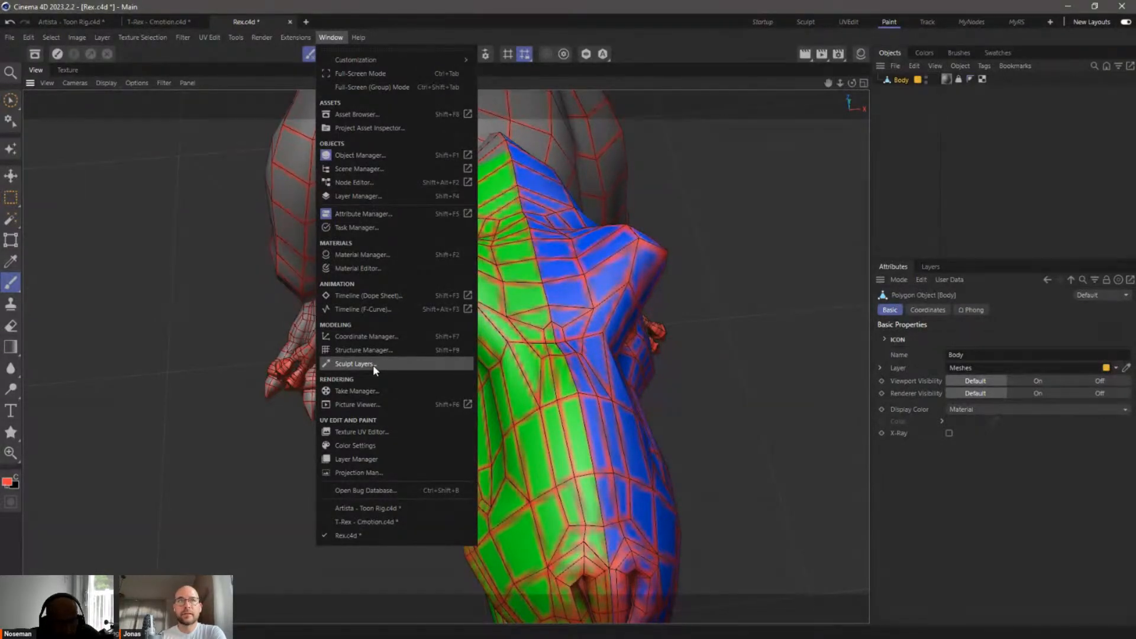
{"action": "left_click", "coordinate": [1043, 330]}
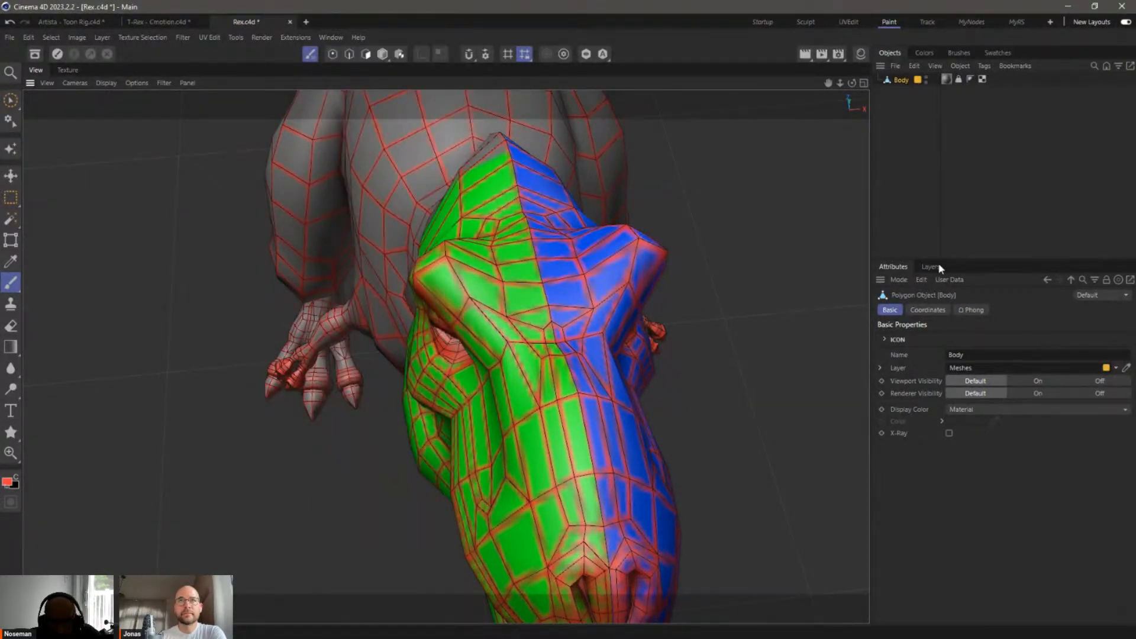
Show the layers of Mat_Color.tif, toggle the UV Mesh Layer's visibility to compare, and leave it hidden
{"action": "left_click", "coordinate": [936, 267]}
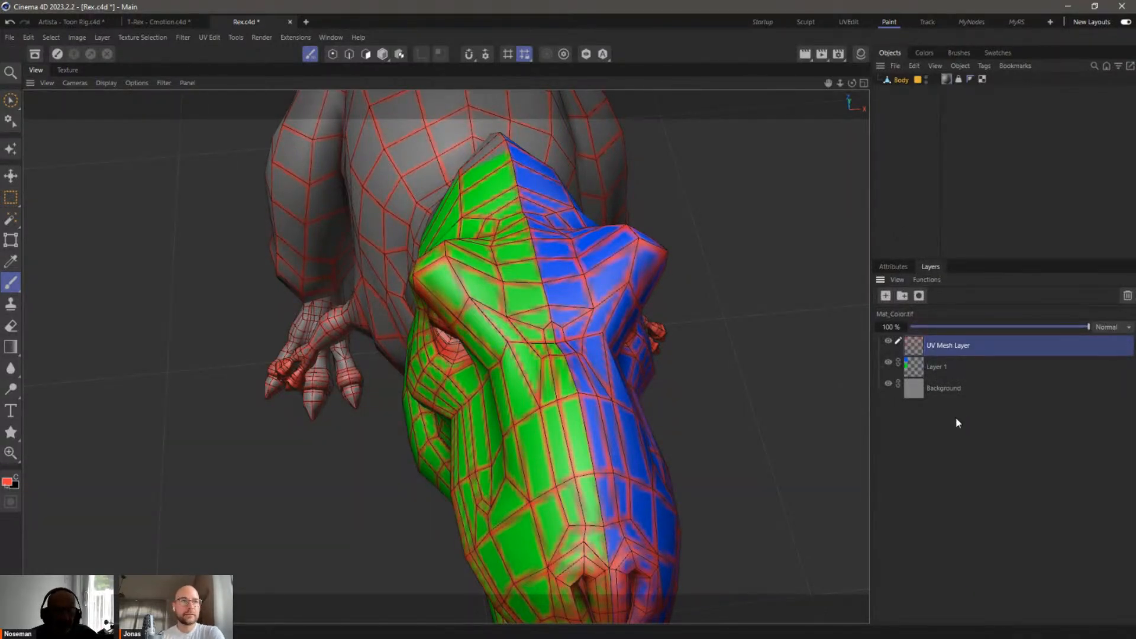
{"action": "left_click", "coordinate": [888, 341]}
{"action": "left_click", "coordinate": [889, 341]}
{"action": "left_click", "coordinate": [888, 341]}
{"action": "left_click", "coordinate": [888, 341]}
{"action": "left_click", "coordinate": [888, 341]}
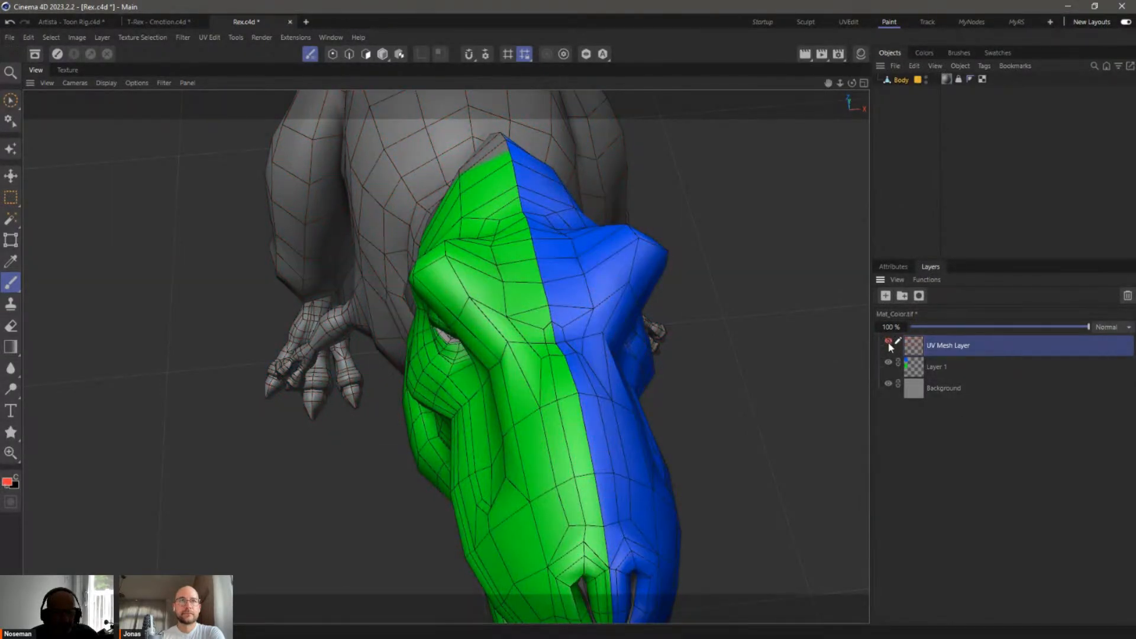
{"action": "left_click", "coordinate": [888, 342]}
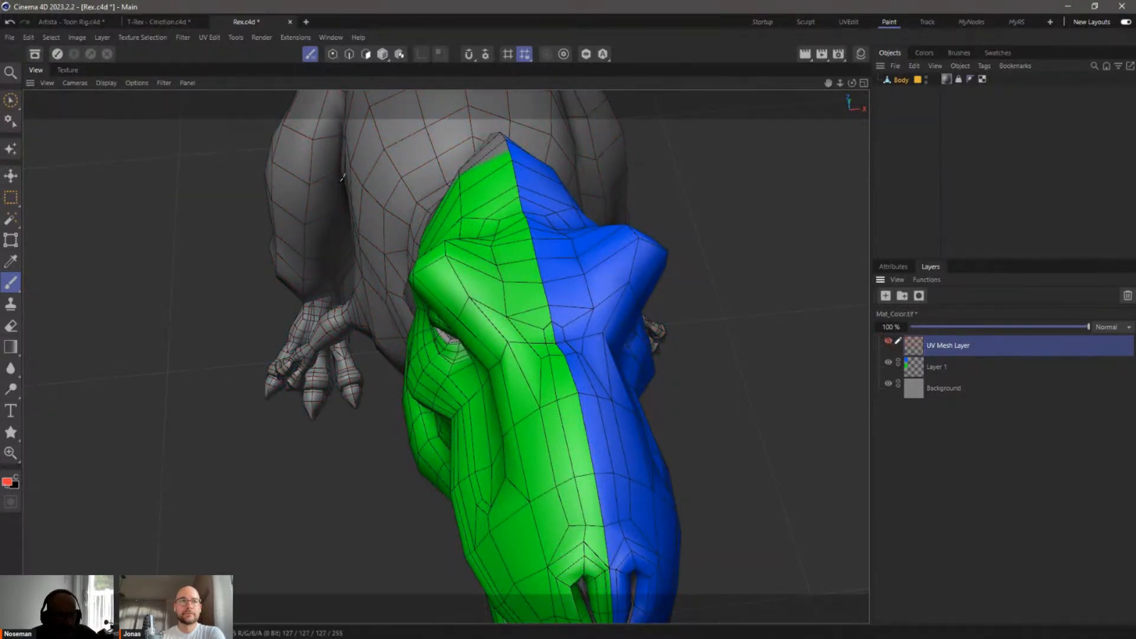
Enable projection painting and choose the Blur tool with a blur radius of 5.5
{"action": "left_click", "coordinate": [57, 54]}
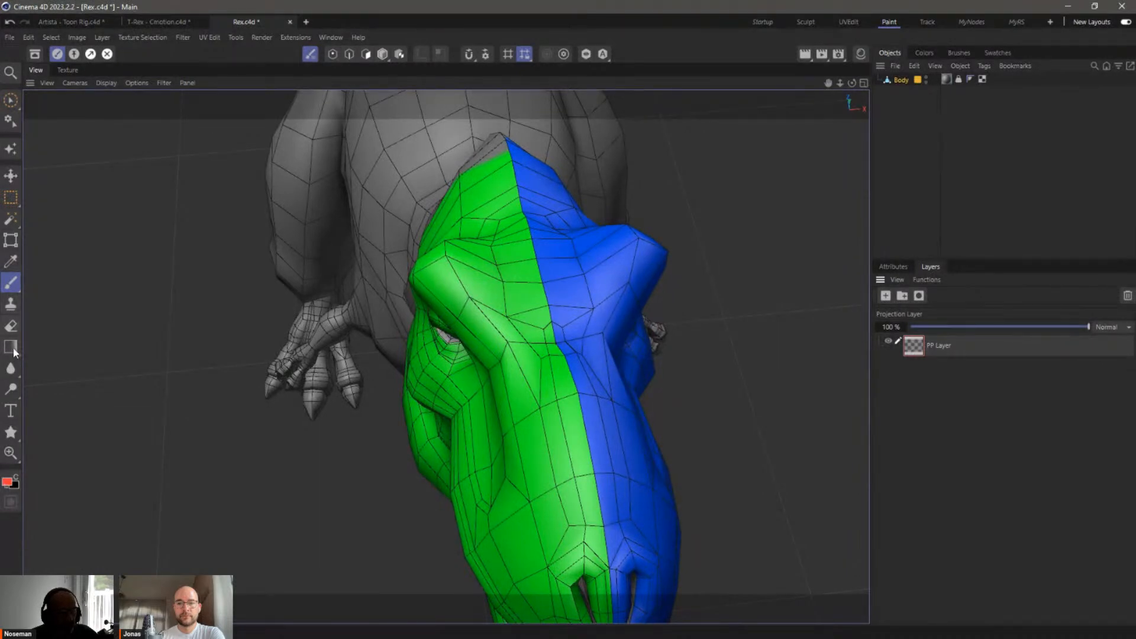
{"action": "left_click_drag", "start_coordinate": [11, 368], "coordinate": [68, 384]}
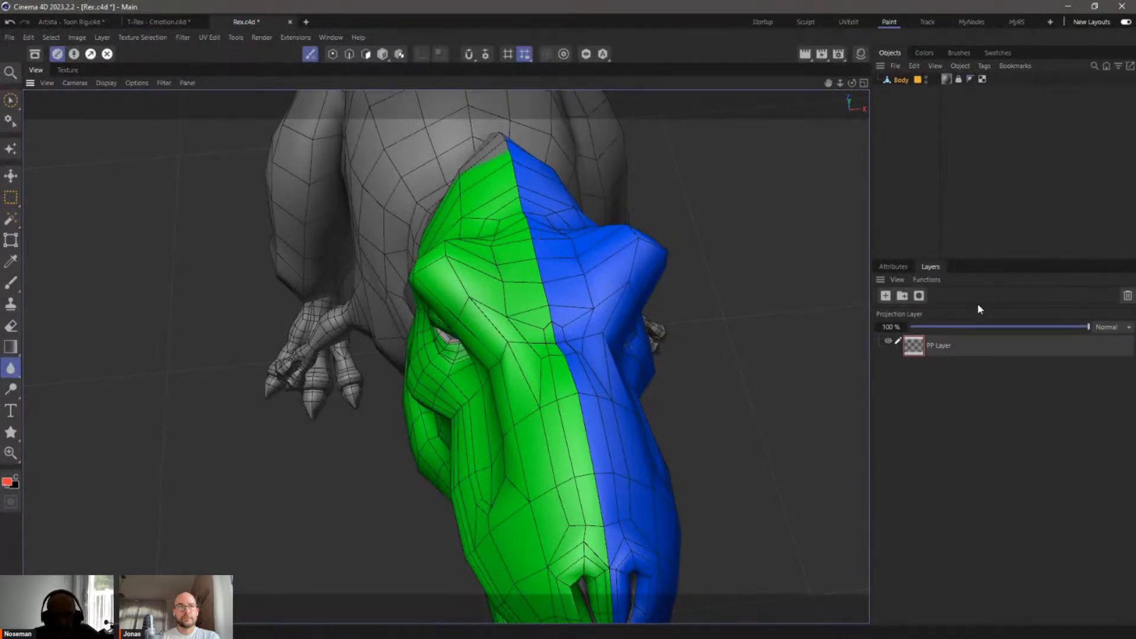
{"action": "left_click", "coordinate": [893, 267]}
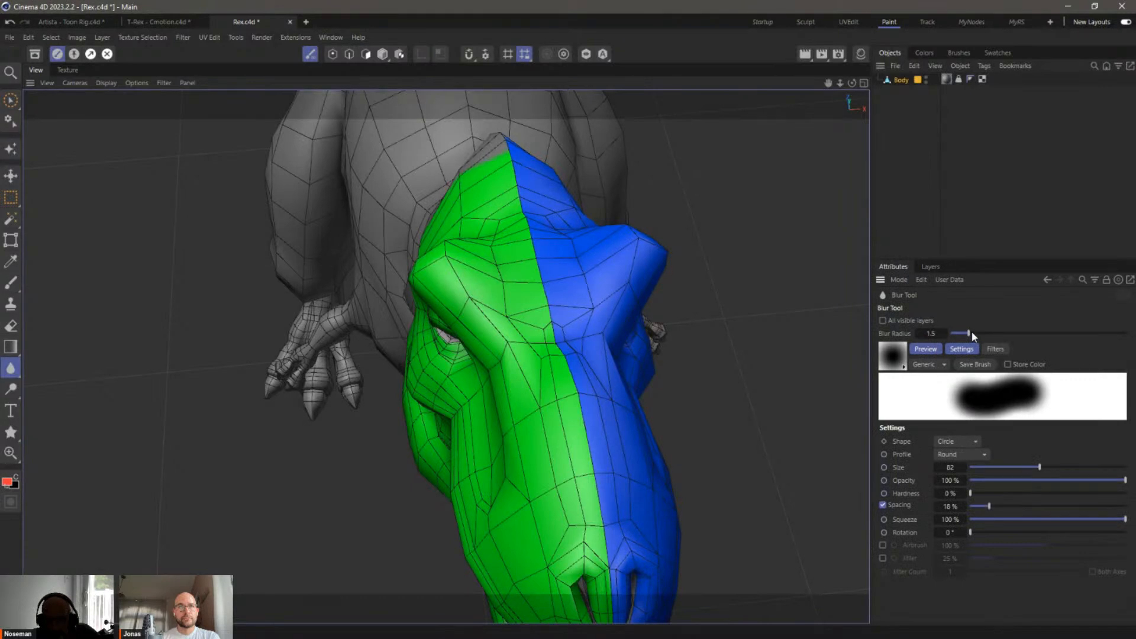
{"action": "left_click_drag", "start_coordinate": [1005, 333], "coordinate": [1043, 333]}
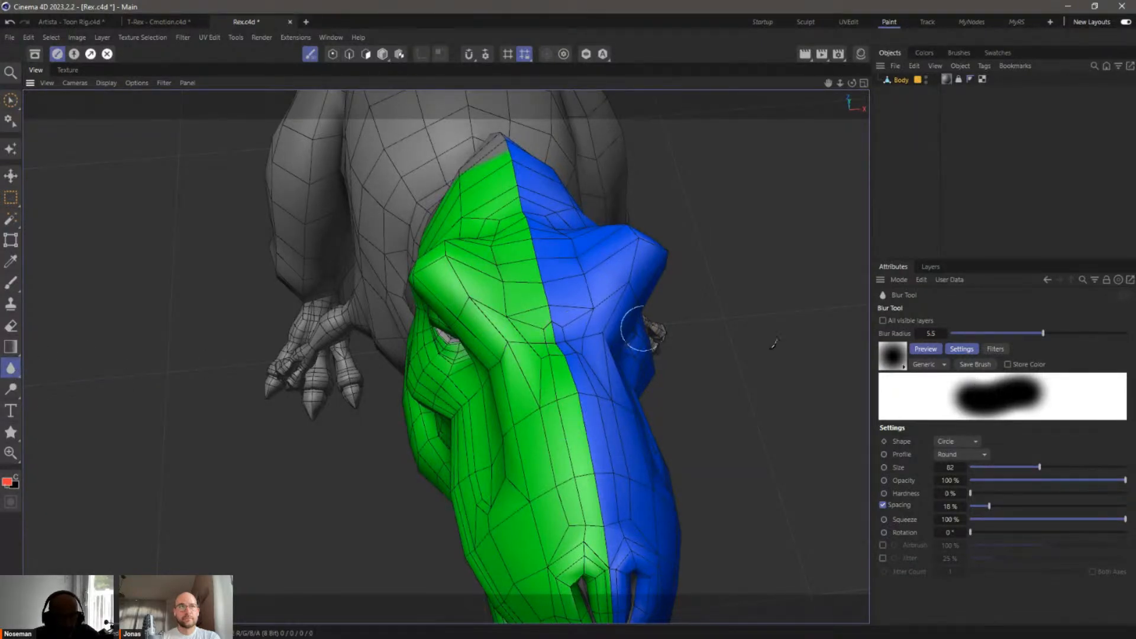
Make Layer 1 the active paint layer outside projection painting, and re-enable projection painting for the Blur tool
{"action": "left_click", "coordinate": [936, 268]}
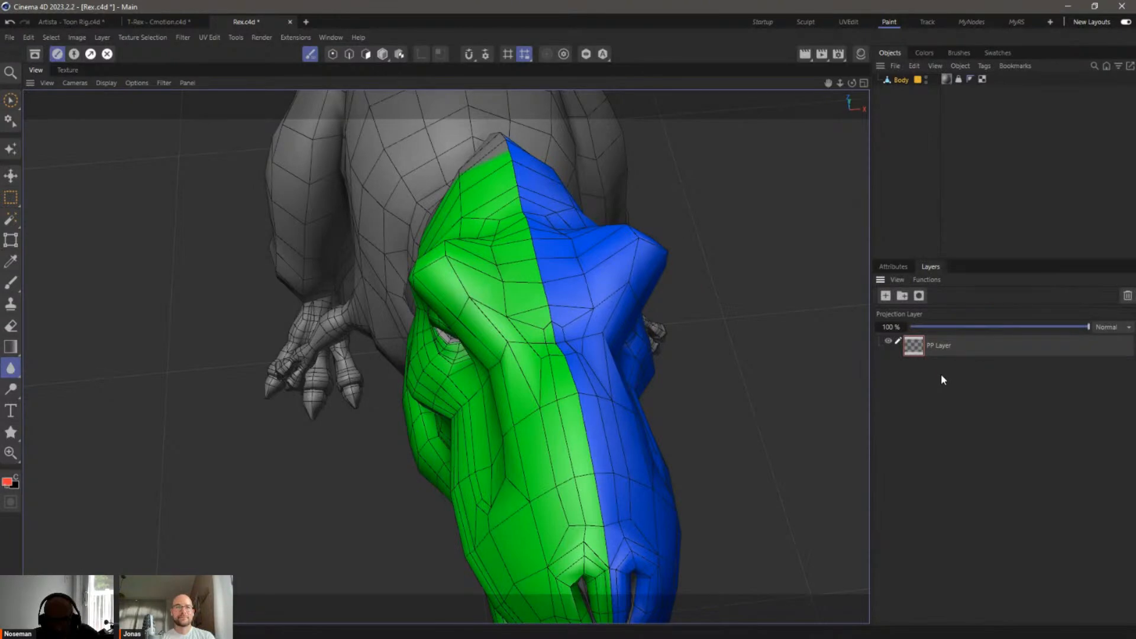
{"action": "left_click", "coordinate": [58, 54]}
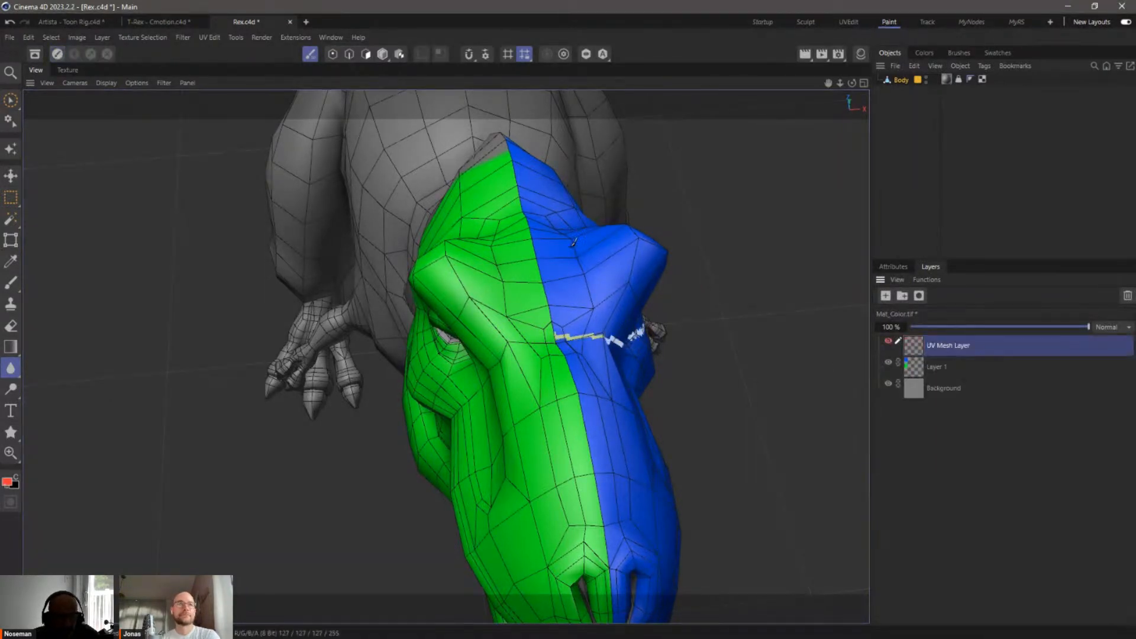
{"action": "left_click", "coordinate": [915, 370]}
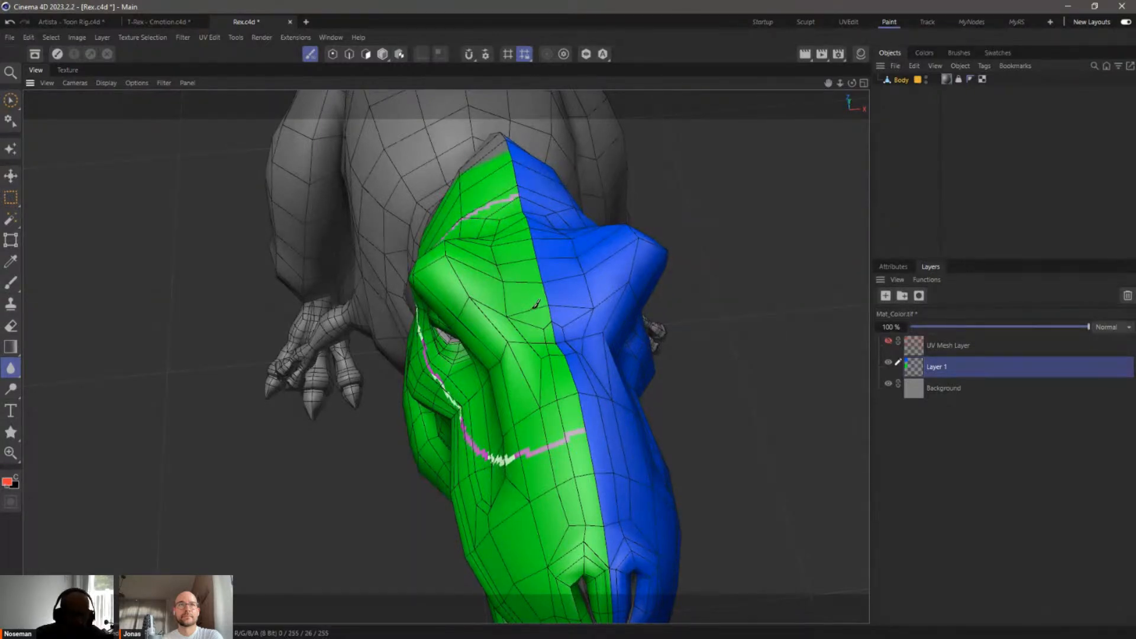
{"action": "key", "text": "["}
{"action": "left_click", "coordinate": [58, 54]}
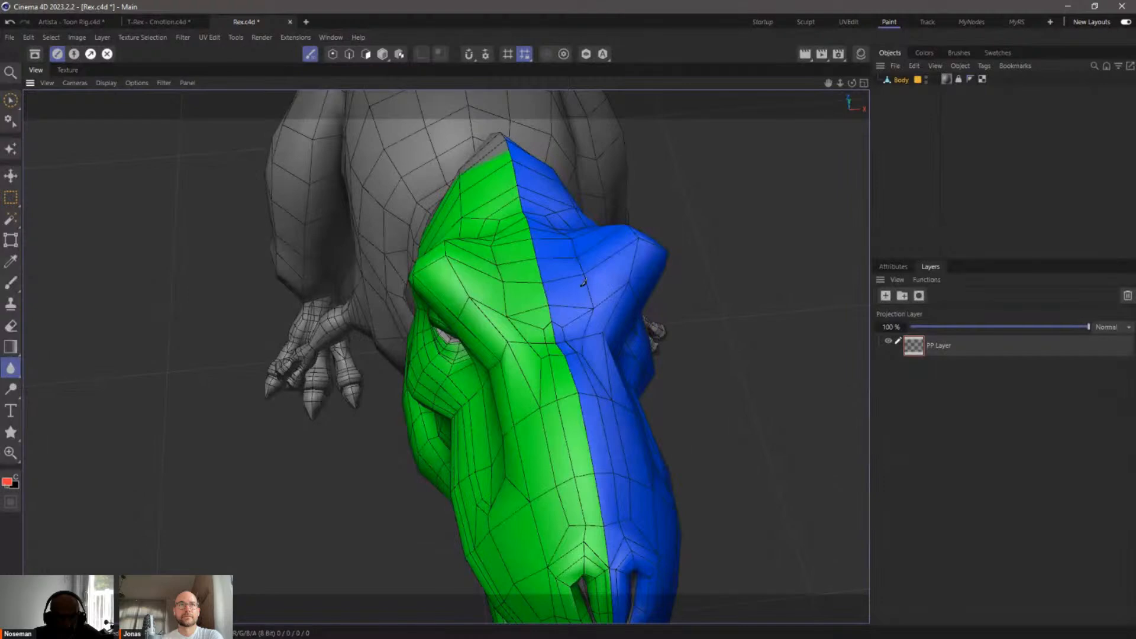
{"action": "left_click", "coordinate": [59, 54]}
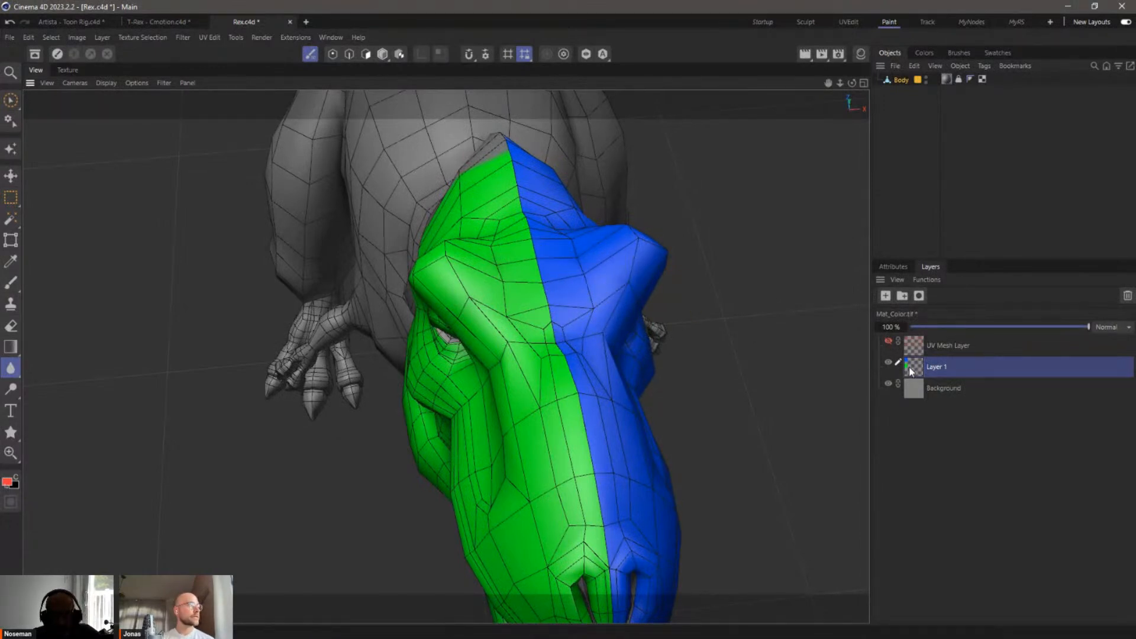
{"action": "left_click", "coordinate": [56, 55]}
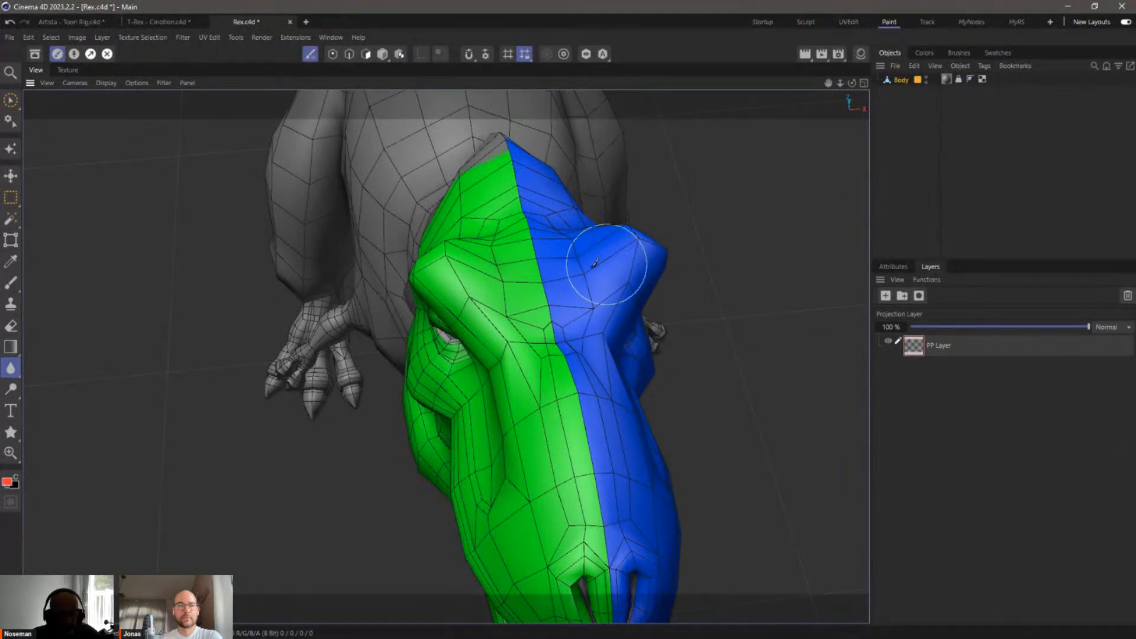
Try a red brush stroke across the green and blue seam on top of the head, and undo it
{"action": "left_click", "coordinate": [16, 282]}
{"action": "left_click_drag", "start_coordinate": [539, 293], "coordinate": [545, 236]}
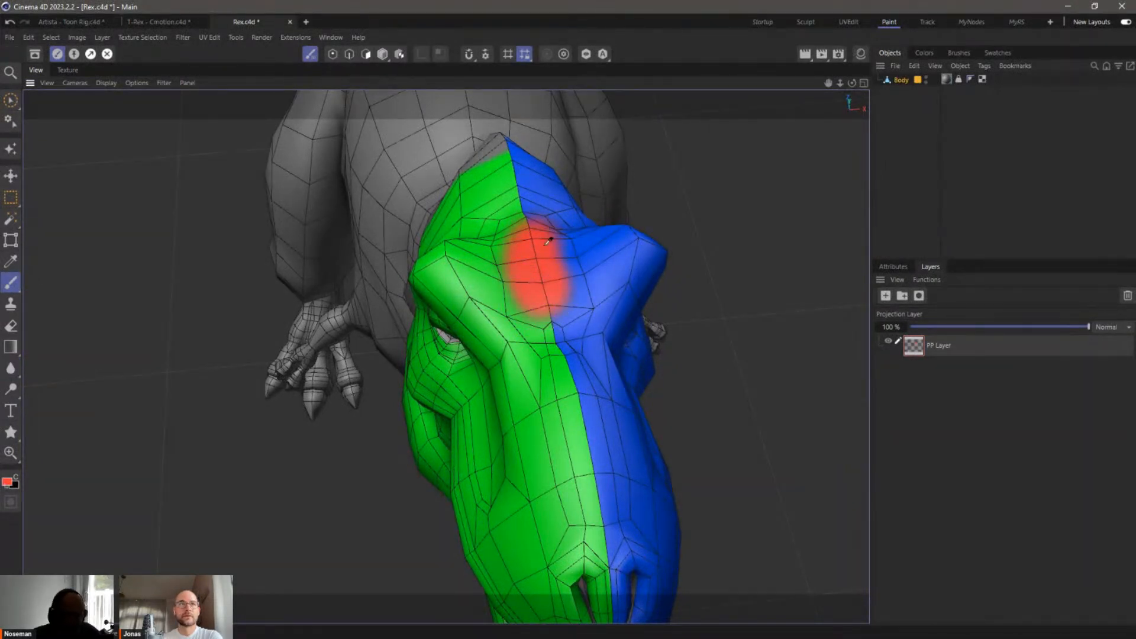
{"action": "key", "text": "ctrl+z"}
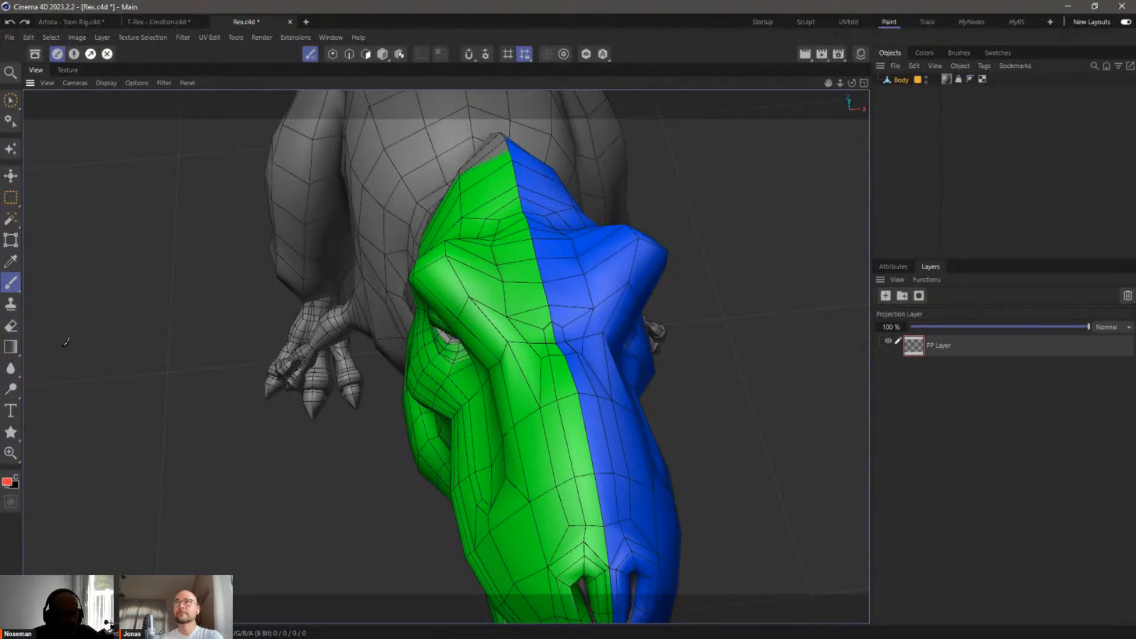
Try the Clone tool on Layer 1 near the head seam with projection painting turned off
{"action": "left_click", "coordinate": [11, 304]}
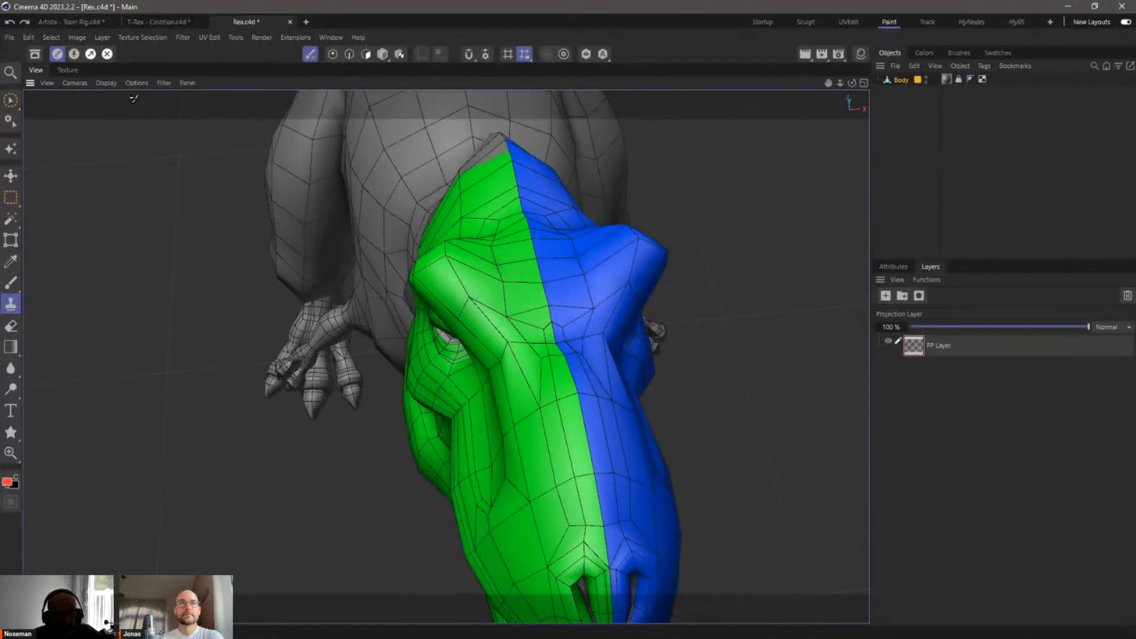
{"action": "left_click", "coordinate": [57, 53]}
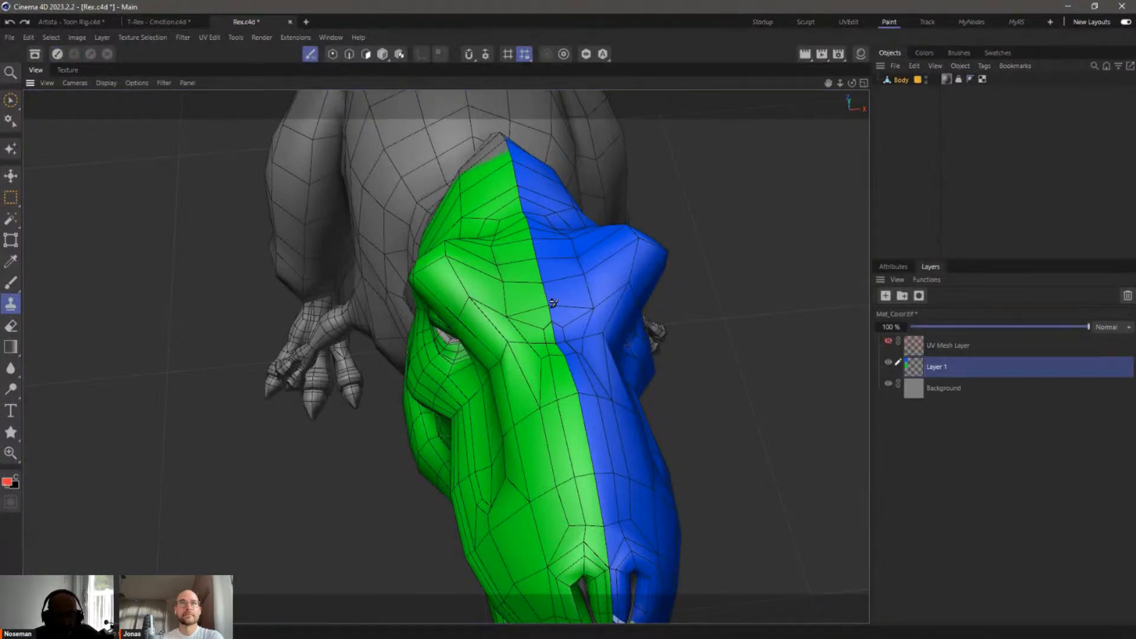
{"action": "mouse_move", "coordinate": [497, 301]}
{"action": "middle_mouse_down"}
{"action": "mouse_move", "coordinate": [452, 307]}
{"action": "mouse_move", "coordinate": [462, 303]}
{"action": "middle_mouse_up"}
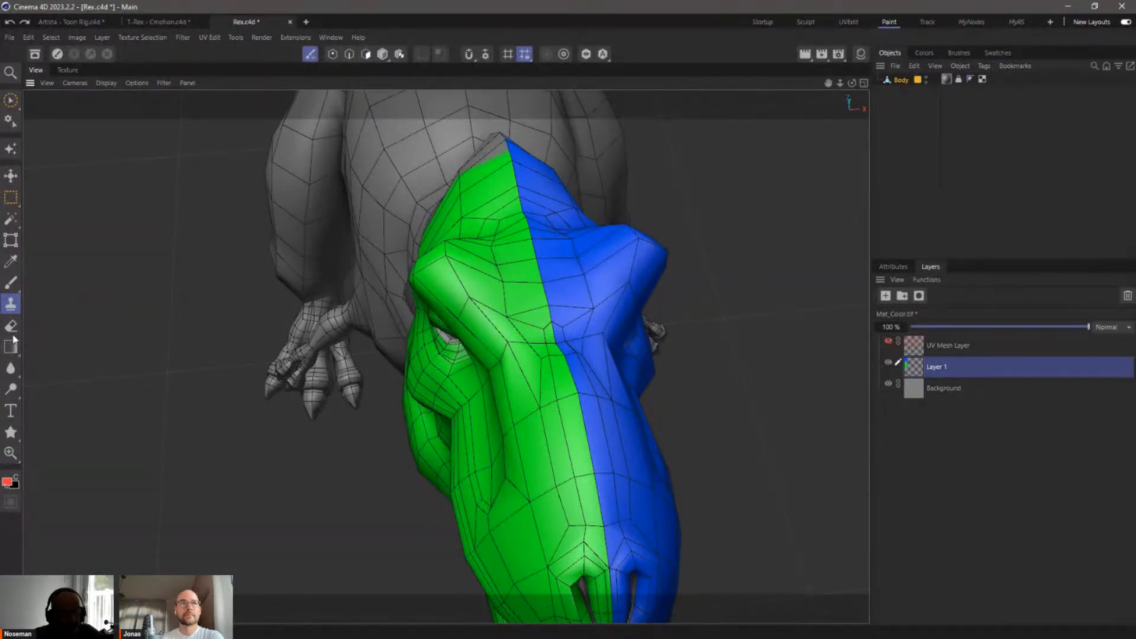
Return to the Blur tool, turn projection painting back on, and show the tool's settings
{"action": "left_click", "coordinate": [11, 369]}
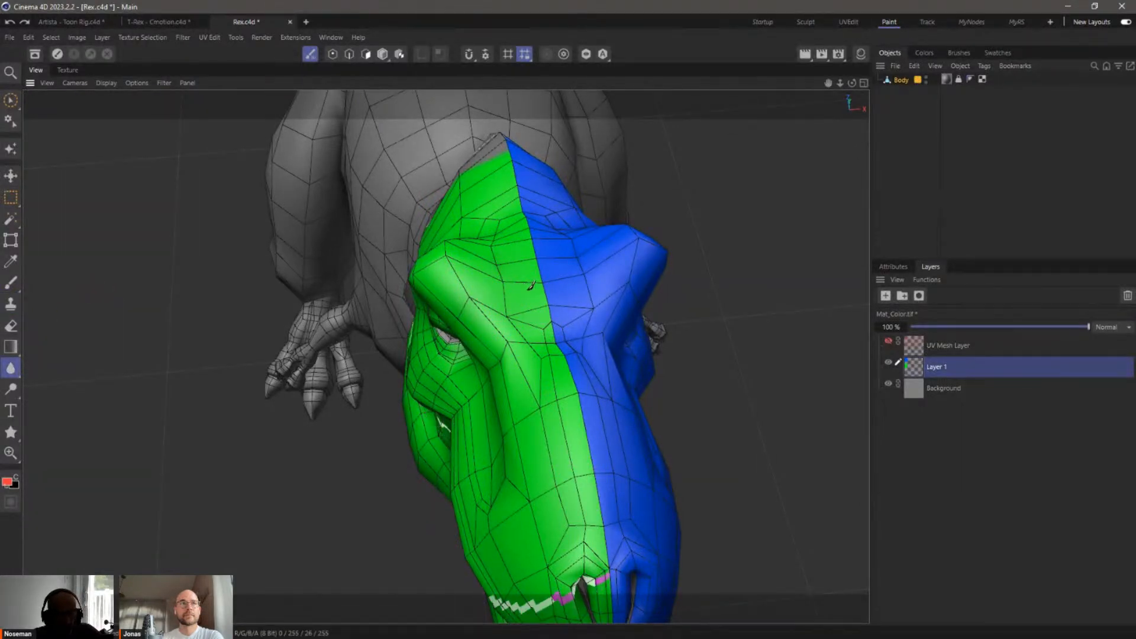
{"action": "left_click", "coordinate": [57, 54]}
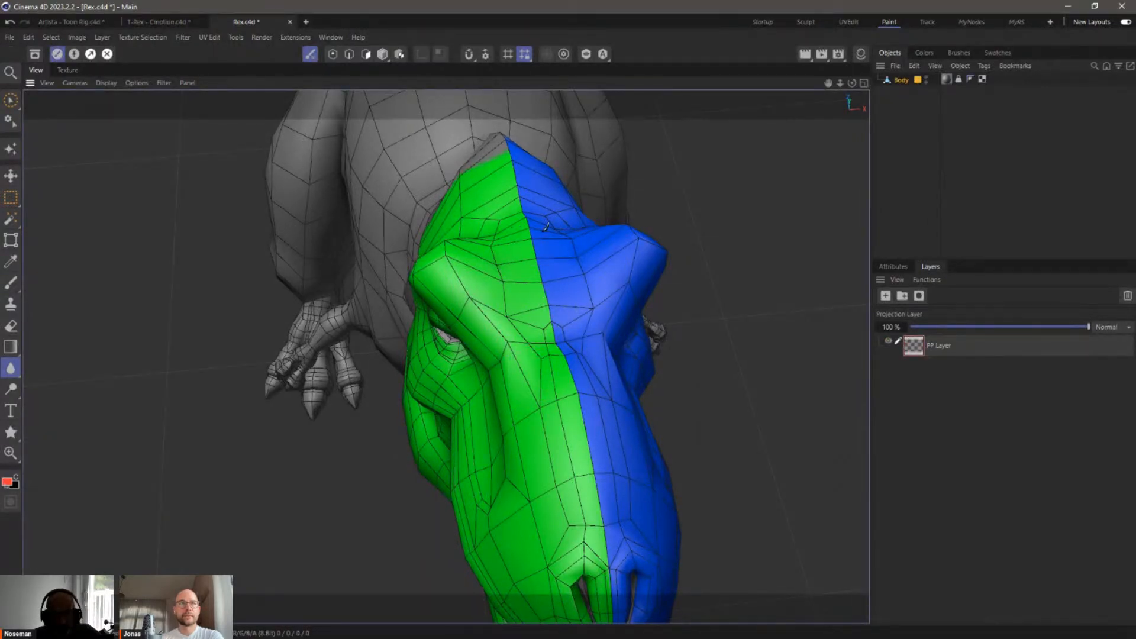
{"action": "left_click", "coordinate": [890, 267]}
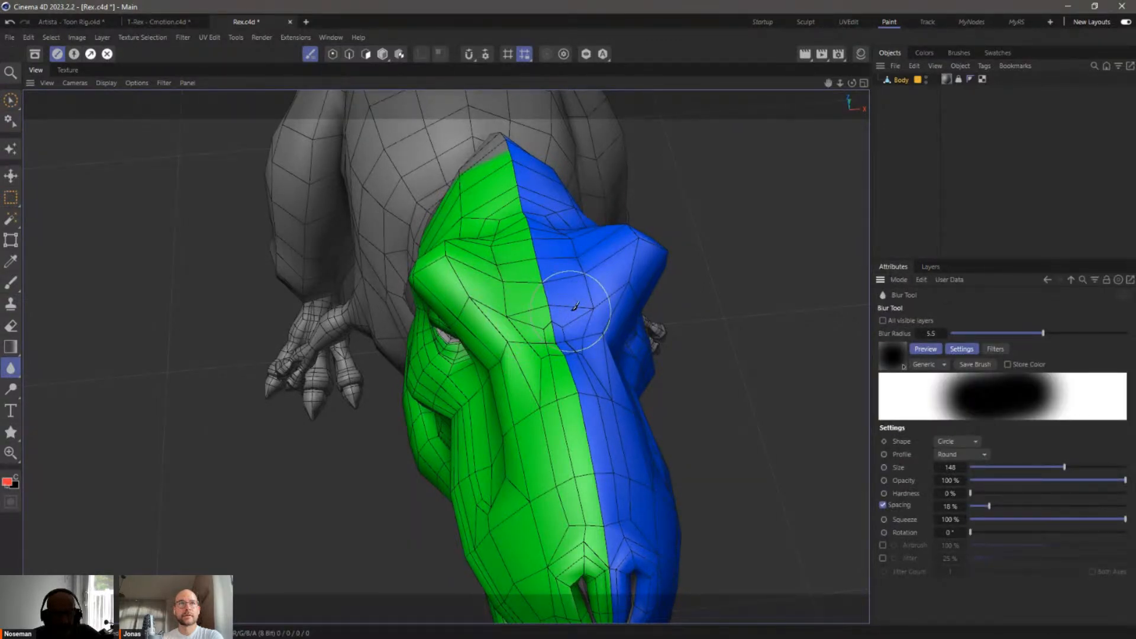
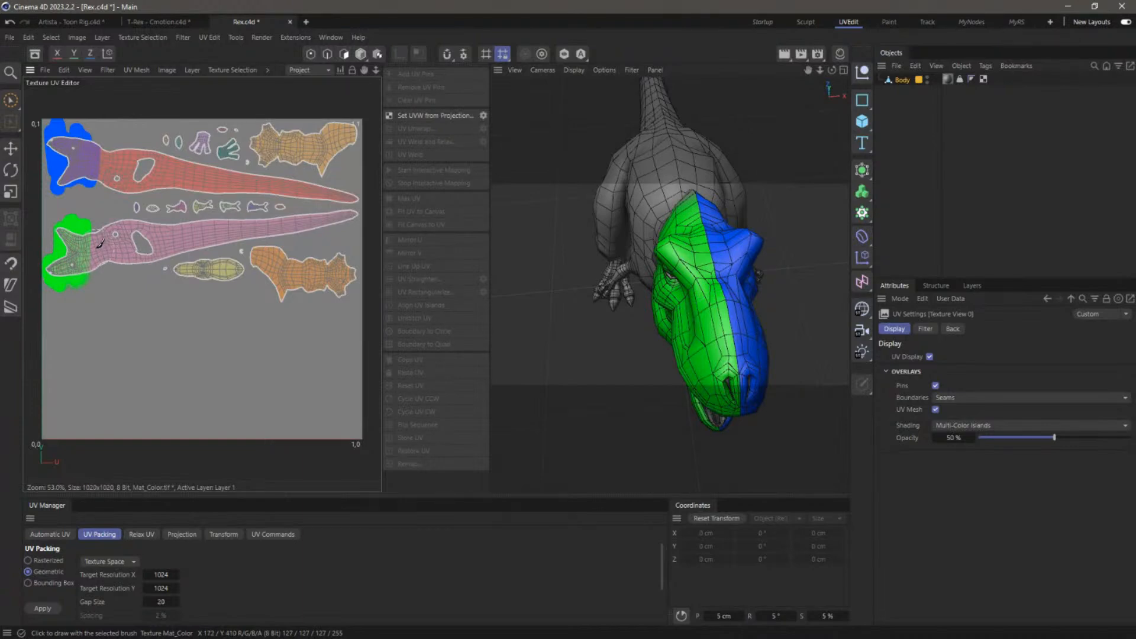
Return to the Paint layout and blend the green and blue head seam with the Brush at 28% opacity, sampling colors from the model
{"action": "left_click", "coordinate": [889, 21]}
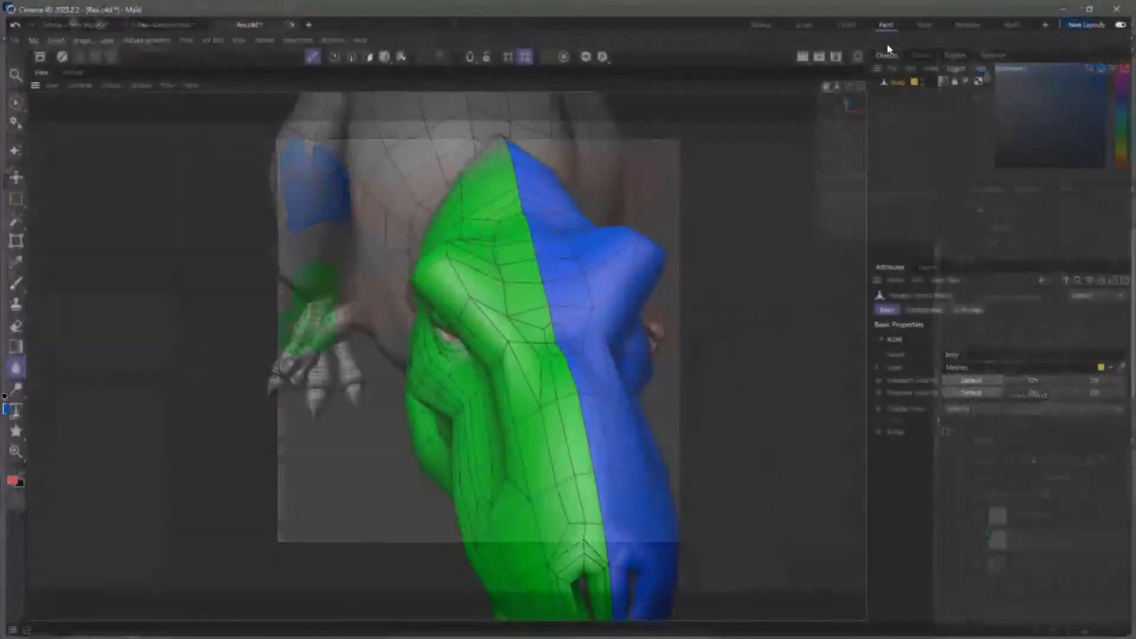
{"action": "left_click", "coordinate": [10, 283]}
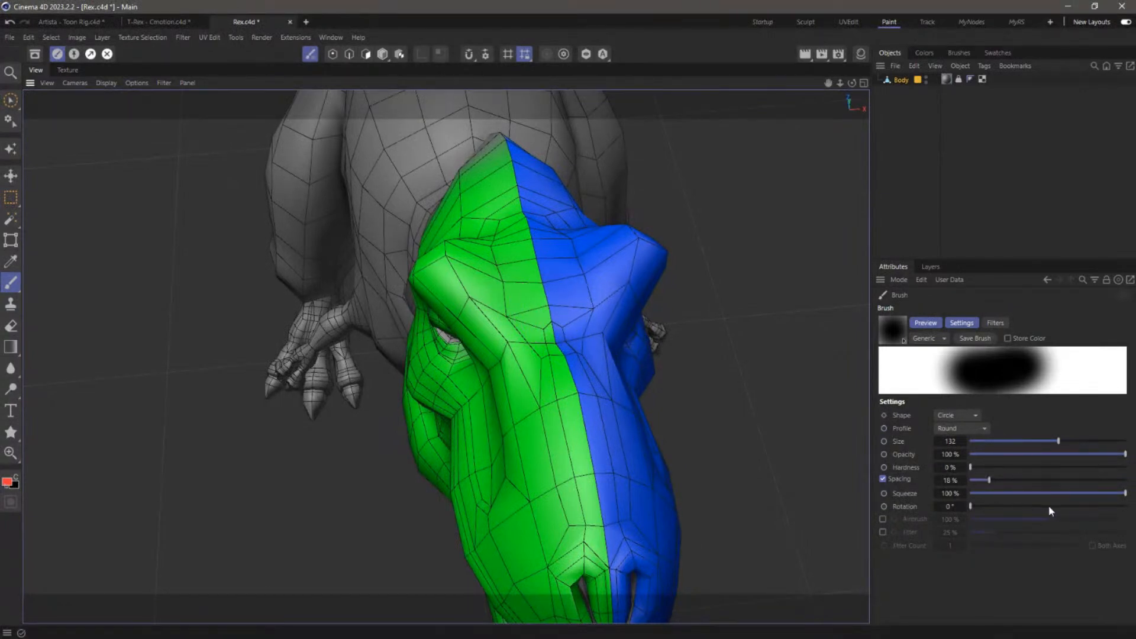
{"action": "left_click_drag", "start_coordinate": [1041, 455], "coordinate": [1012, 455]}
{"action": "mouse_move", "coordinate": [528, 298]}
{"action": "left_mouse_down"}
{"action": "mouse_move", "coordinate": [550, 296]}
{"action": "mouse_move", "coordinate": [513, 181]}
{"action": "mouse_move", "coordinate": [536, 219]}
{"action": "mouse_move", "coordinate": [555, 362]}
{"action": "mouse_move", "coordinate": [586, 415]}
{"action": "mouse_move", "coordinate": [627, 450]}
{"action": "left_mouse_up"}
{"action": "left_click", "coordinate": [625, 453], "text": "ctrl"}
{"action": "mouse_move", "coordinate": [589, 414]}
{"action": "left_mouse_down"}
{"action": "mouse_move", "coordinate": [586, 444]}
{"action": "mouse_move", "coordinate": [568, 287]}
{"action": "mouse_move", "coordinate": [597, 522]}
{"action": "mouse_move", "coordinate": [532, 355]}
{"action": "left_mouse_up"}
{"action": "left_click", "coordinate": [465, 372], "text": "ctrl"}
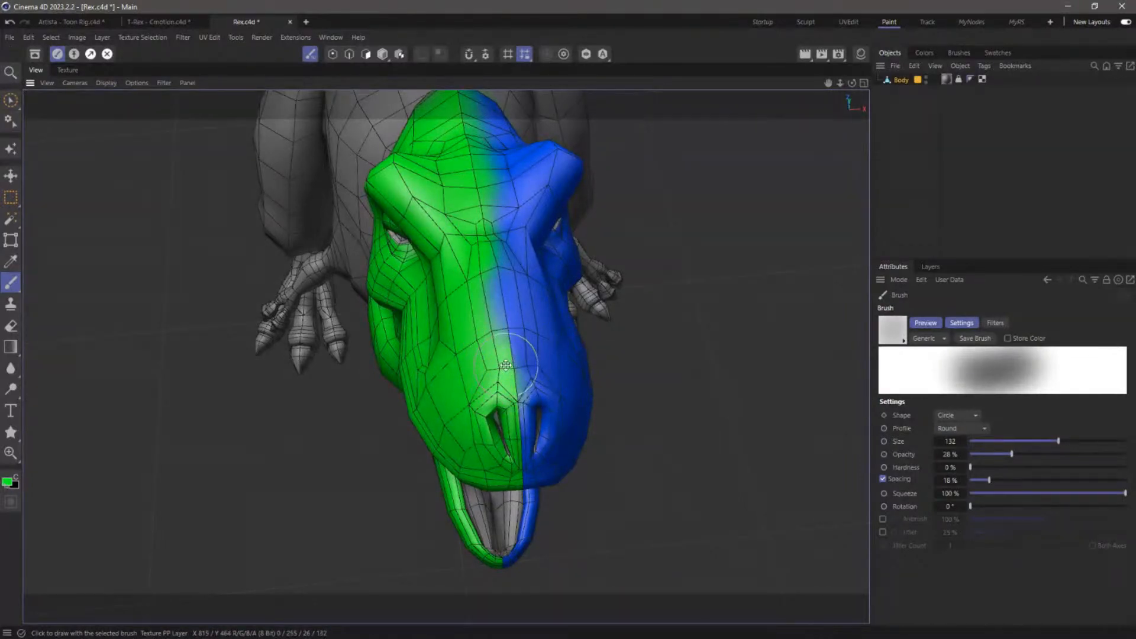
Reduce the brush size to 87, hide the mesh lines in the viewport, and paint green along the seam above the nostrils
{"action": "middle_click_drag", "start_coordinate": [500, 364], "coordinate": [478, 364]}
{"action": "left_click_drag", "start_coordinate": [506, 354], "coordinate": [512, 382]}
{"action": "left_click", "coordinate": [99, 82]}
{"action": "left_click", "coordinate": [136, 118]}
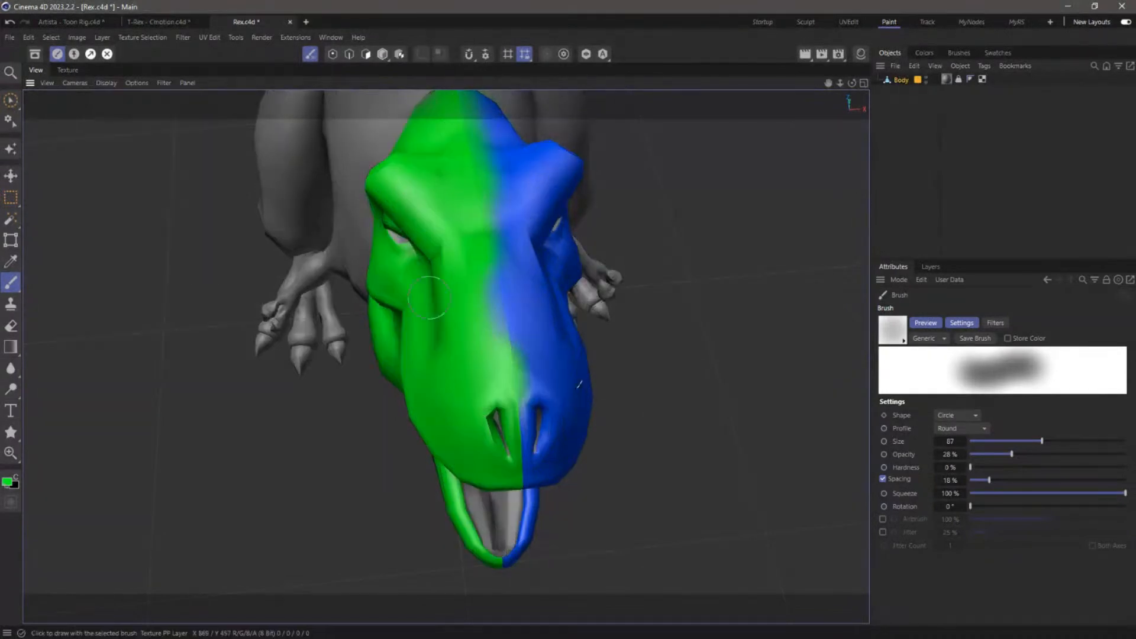
{"action": "left_click_drag", "start_coordinate": [511, 363], "coordinate": [513, 354]}
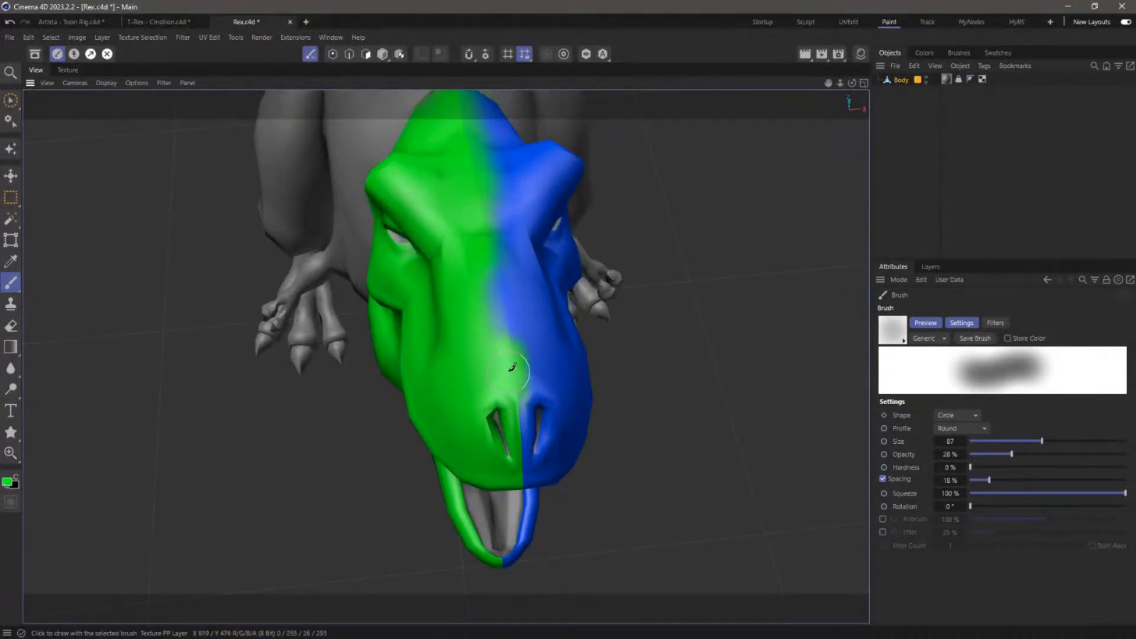
Sample blue and green from the head and paint patches across the seam along the snout and between the brow ridges
{"action": "left_click", "coordinate": [523, 315], "text": "ctrl"}
{"action": "left_click_drag", "start_coordinate": [513, 322], "coordinate": [507, 286]}
{"action": "left_click", "coordinate": [470, 261], "text": "ctrl"}
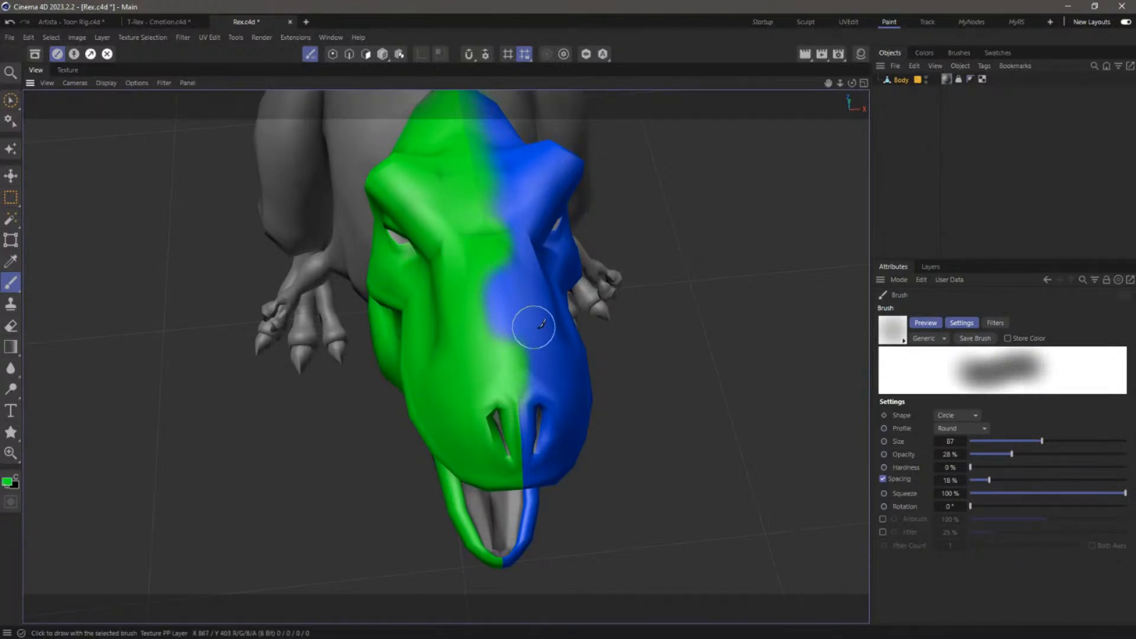
{"action": "left_click", "coordinate": [536, 293], "text": "ctrl"}
{"action": "left_click_drag", "start_coordinate": [509, 206], "coordinate": [480, 207]}
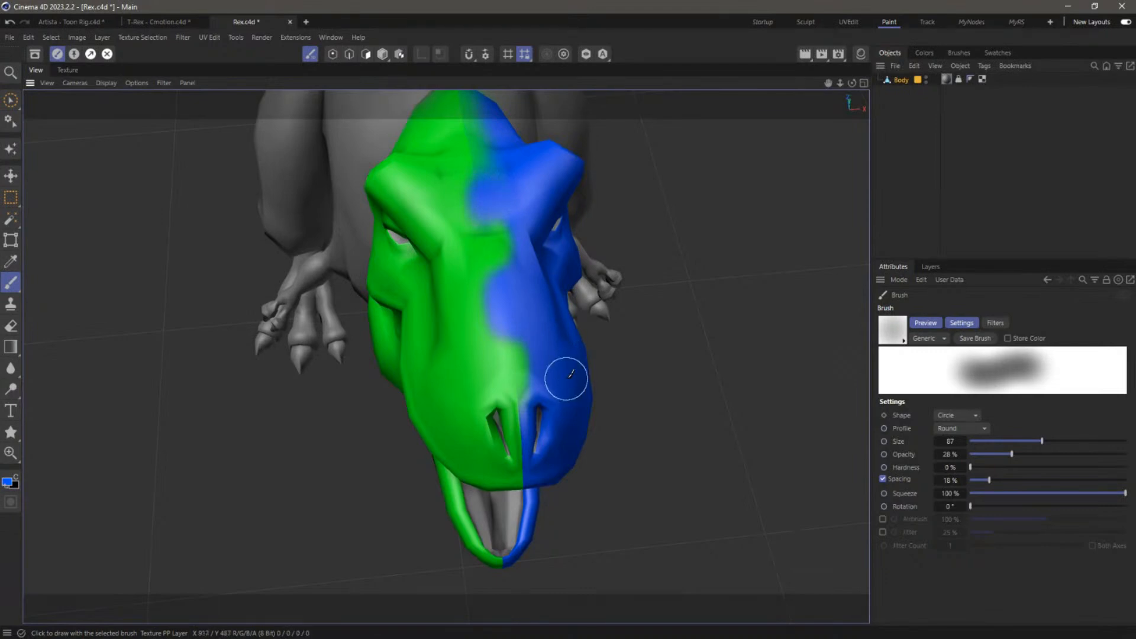
Touch up the blue along the seam just above the nostrils, and examine both sides of the head
{"action": "left_click_drag", "start_coordinate": [504, 315], "coordinate": [601, 357], "text": "alt"}
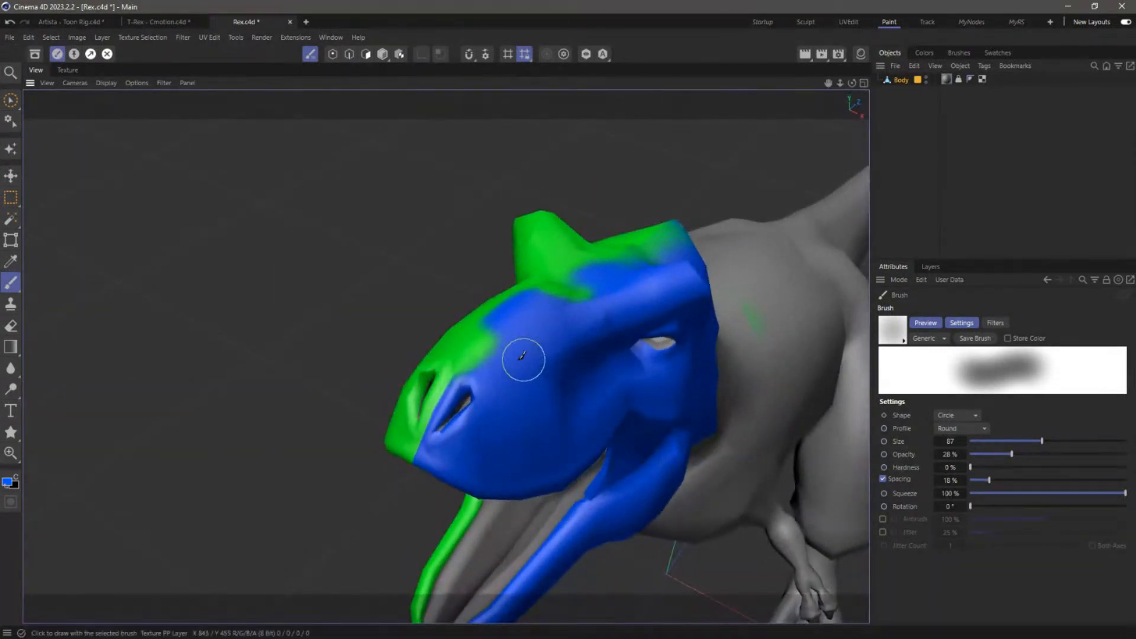
{"action": "right_click_drag", "start_coordinate": [495, 361], "coordinate": [554, 352], "text": "alt"}
{"action": "middle_click_drag", "start_coordinate": [541, 385], "coordinate": [577, 322], "text": "alt"}
{"action": "left_click_drag", "start_coordinate": [566, 395], "coordinate": [580, 395], "text": "alt"}
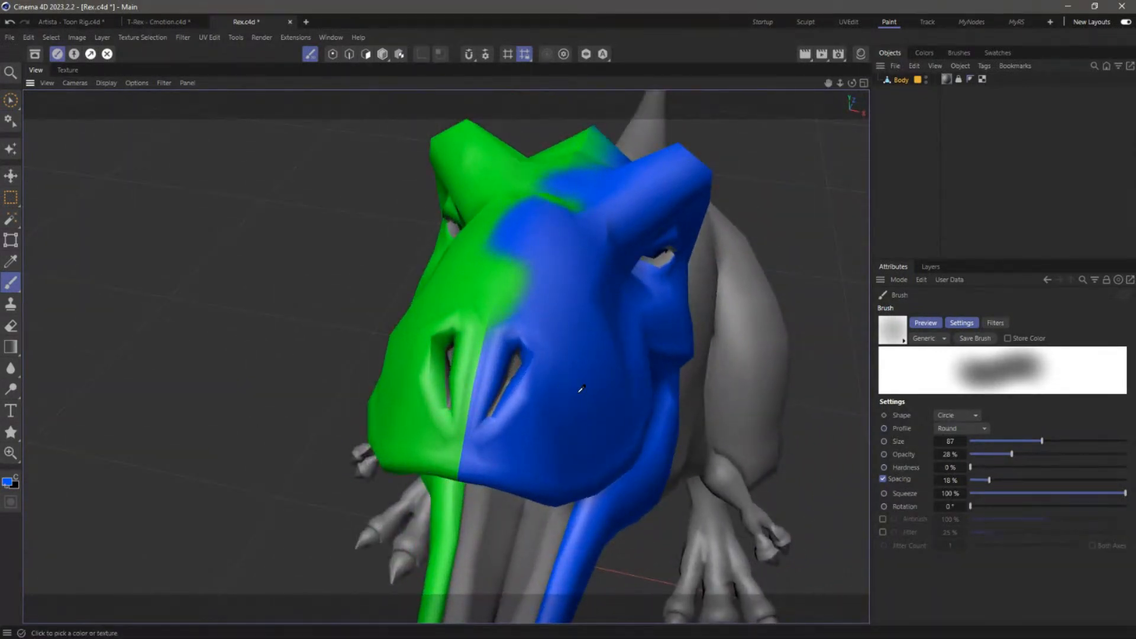
{"action": "mouse_move", "coordinate": [491, 335]}
{"action": "left_mouse_down"}
{"action": "mouse_move", "coordinate": [476, 355]}
{"action": "mouse_move", "coordinate": [494, 342]}
{"action": "mouse_move", "coordinate": [464, 448]}
{"action": "mouse_move", "coordinate": [454, 414]}
{"action": "mouse_move", "coordinate": [477, 352]}
{"action": "mouse_move", "coordinate": [509, 316]}
{"action": "mouse_move", "coordinate": [487, 318]}
{"action": "left_mouse_up"}
{"action": "mouse_move", "coordinate": [553, 330]}
{"action": "left_mouse_down", "text": "alt"}
{"action": "mouse_move", "coordinate": [519, 246]}
{"action": "mouse_move", "coordinate": [508, 261]}
{"action": "mouse_move", "coordinate": [550, 300]}
{"action": "mouse_move", "coordinate": [702, 299]}
{"action": "mouse_move", "coordinate": [651, 307]}
{"action": "mouse_move", "coordinate": [517, 276]}
{"action": "mouse_move", "coordinate": [368, 287]}
{"action": "mouse_move", "coordinate": [308, 263]}
{"action": "left_mouse_up", "text": "alt"}
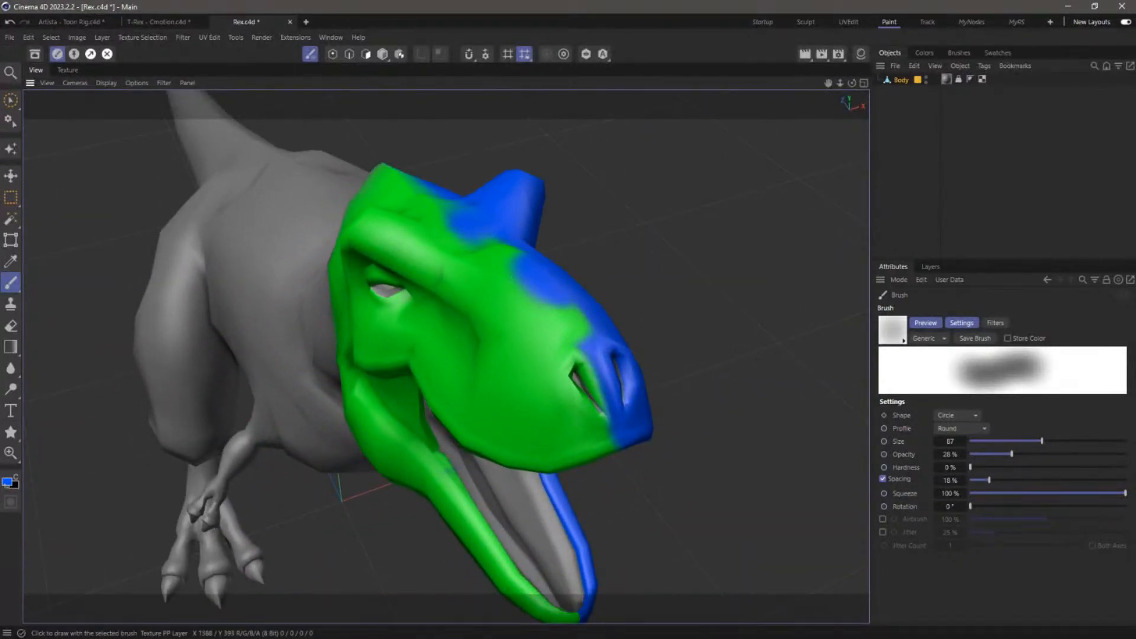
Check the Mat_Color.tif texture in Photoshop, and return to Cinema 4D to view the head from the side
{"action": "key", "text": "alt+Tab"}
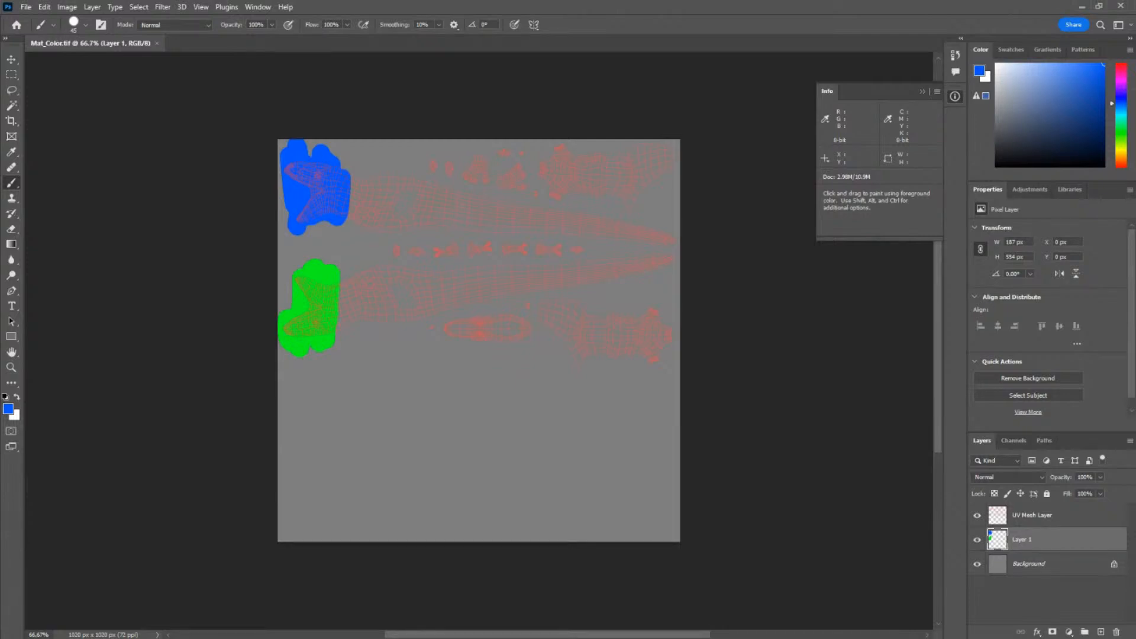
{"action": "key", "text": "alt+Tab"}
{"action": "mouse_move", "coordinate": [531, 343]}
{"action": "left_mouse_down", "text": "alt"}
{"action": "mouse_move", "coordinate": [649, 319]}
{"action": "mouse_move", "coordinate": [697, 325]}
{"action": "mouse_move", "coordinate": [561, 331]}
{"action": "mouse_move", "coordinate": [588, 335]}
{"action": "mouse_move", "coordinate": [573, 296]}
{"action": "mouse_move", "coordinate": [526, 251]}
{"action": "mouse_move", "coordinate": [674, 332]}
{"action": "left_mouse_up", "text": "alt"}
{"action": "scroll", "coordinate": [674, 331], "scroll_direction": "down", "scroll_amount": 2}
{"action": "middle_click_drag", "start_coordinate": [674, 331], "coordinate": [446, 355], "text": "alt"}
{"action": "left_click_drag", "start_coordinate": [446, 355], "coordinate": [538, 304], "text": "alt"}
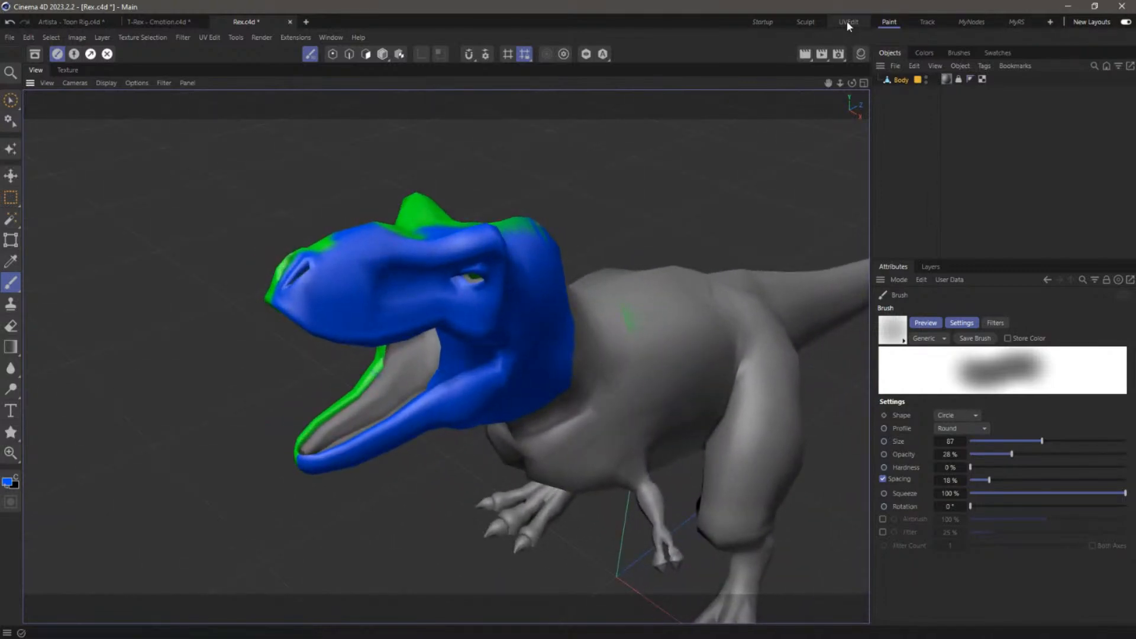
Examine the painted seam edges on the blue and green head UV islands in the UVEdit layout
{"action": "left_click", "coordinate": [847, 22]}
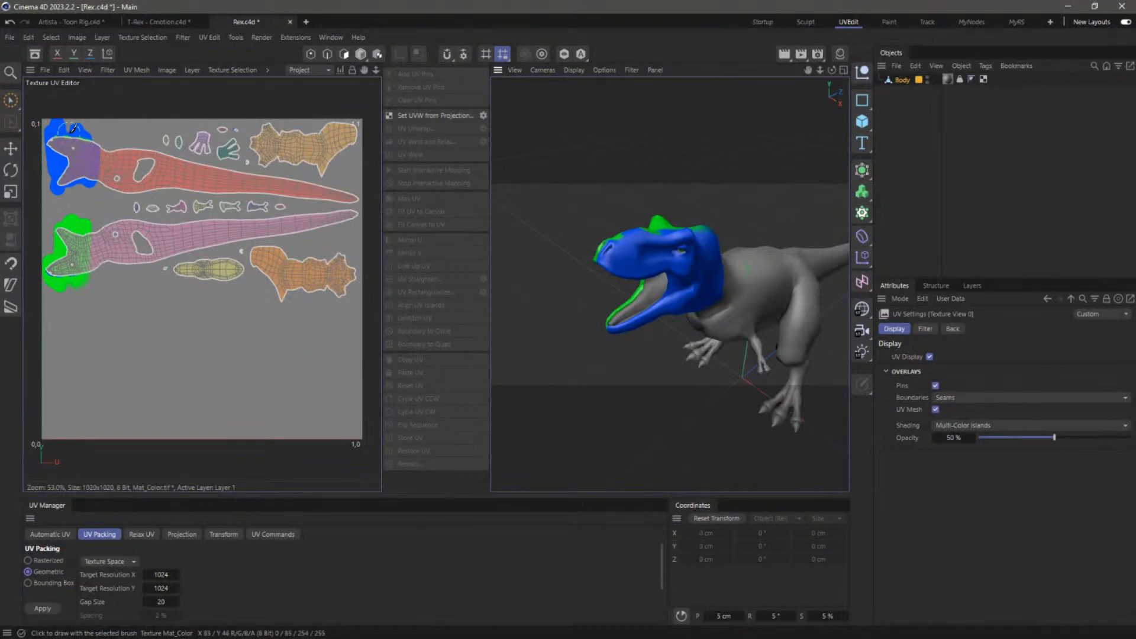
{"action": "scroll", "coordinate": [72, 127], "scroll_direction": "up", "scroll_amount": 5}
{"action": "scroll", "coordinate": [204, 189], "scroll_direction": "up", "scroll_amount": 5}
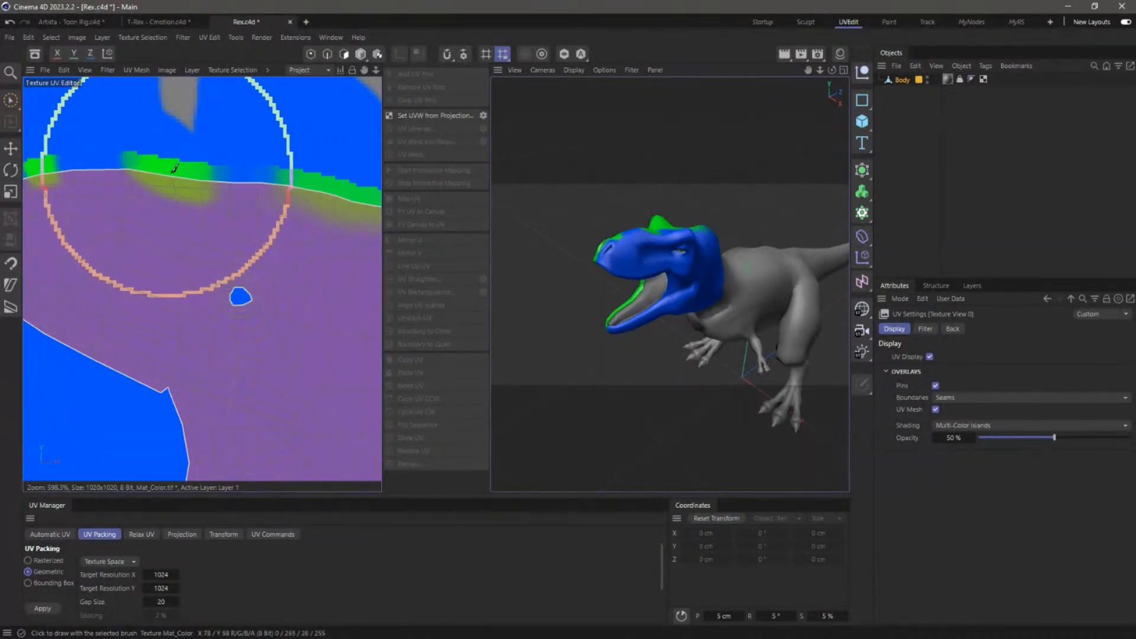
{"action": "scroll", "coordinate": [238, 301], "scroll_direction": "down", "scroll_amount": 3}
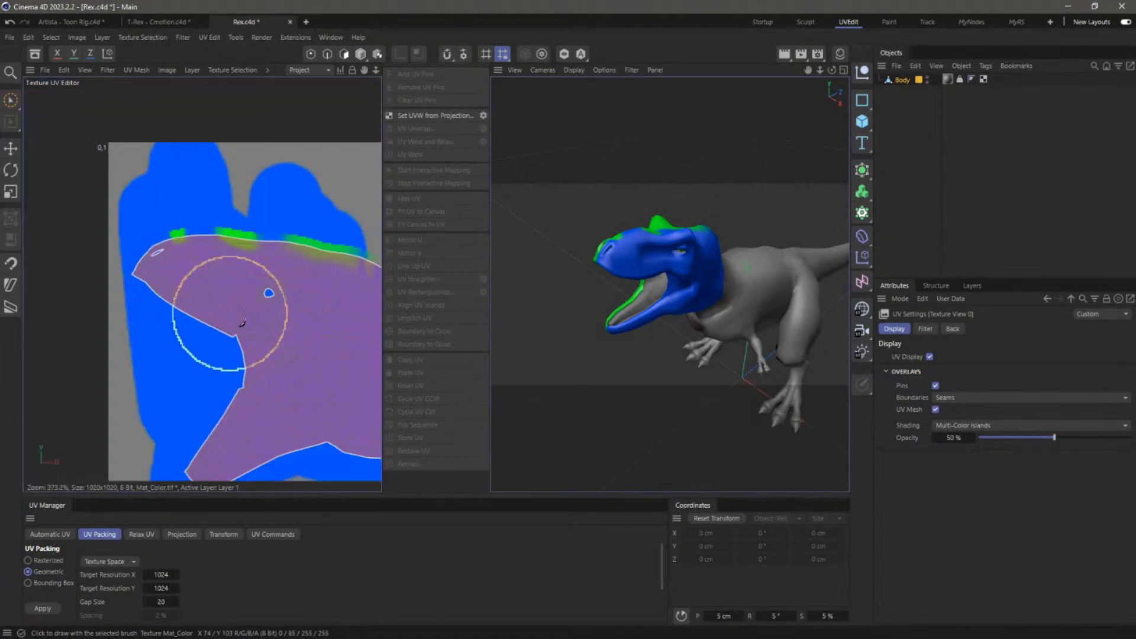
{"action": "middle_click_drag", "start_coordinate": [230, 309], "coordinate": [183, 98], "text": "alt"}
{"action": "scroll", "coordinate": [229, 260], "scroll_direction": "down", "scroll_amount": 3}
{"action": "middle_click_drag", "start_coordinate": [239, 338], "coordinate": [222, 189], "text": "alt"}
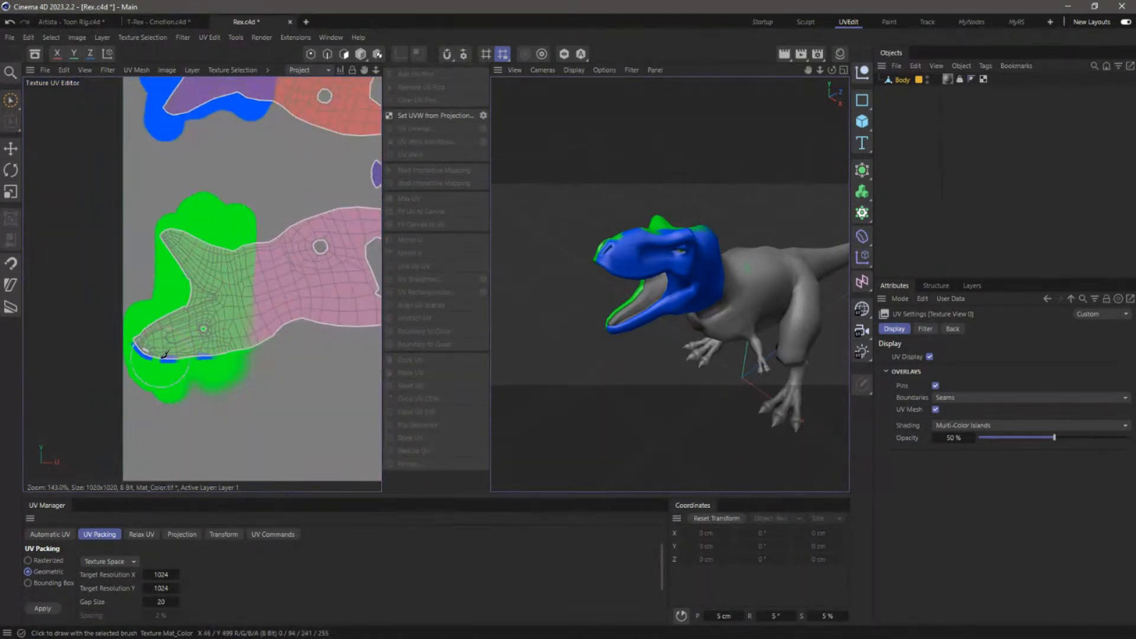
{"action": "scroll", "coordinate": [165, 354], "scroll_direction": "up", "scroll_amount": 3}
{"action": "scroll", "coordinate": [232, 270], "scroll_direction": "down", "scroll_amount": 3}
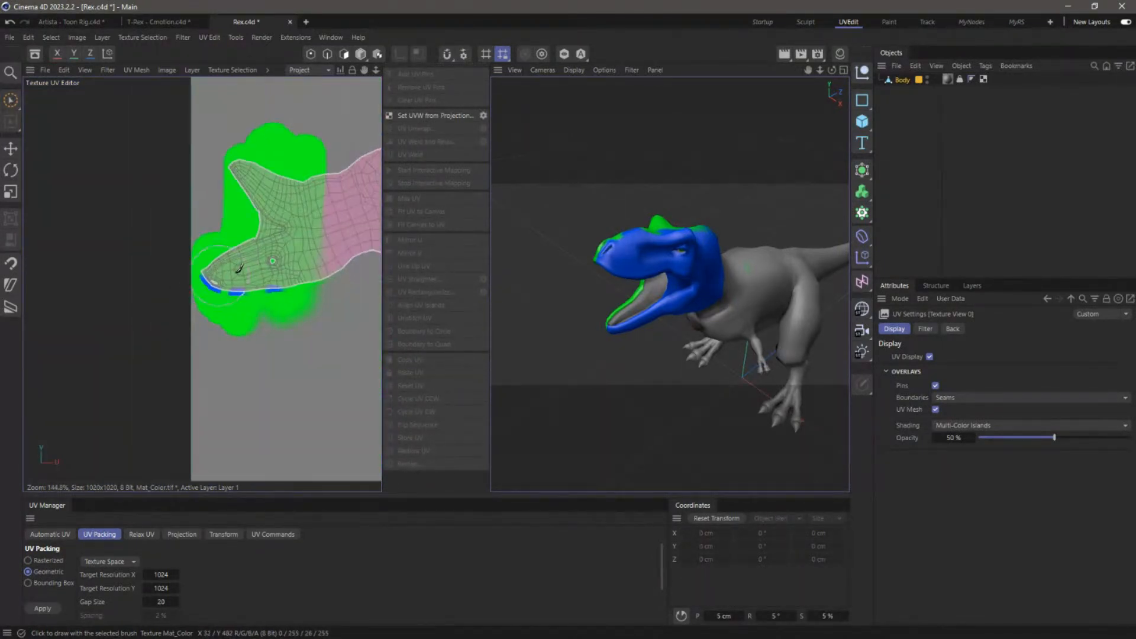
{"action": "middle_click_drag", "start_coordinate": [231, 270], "coordinate": [152, 319], "text": "alt"}
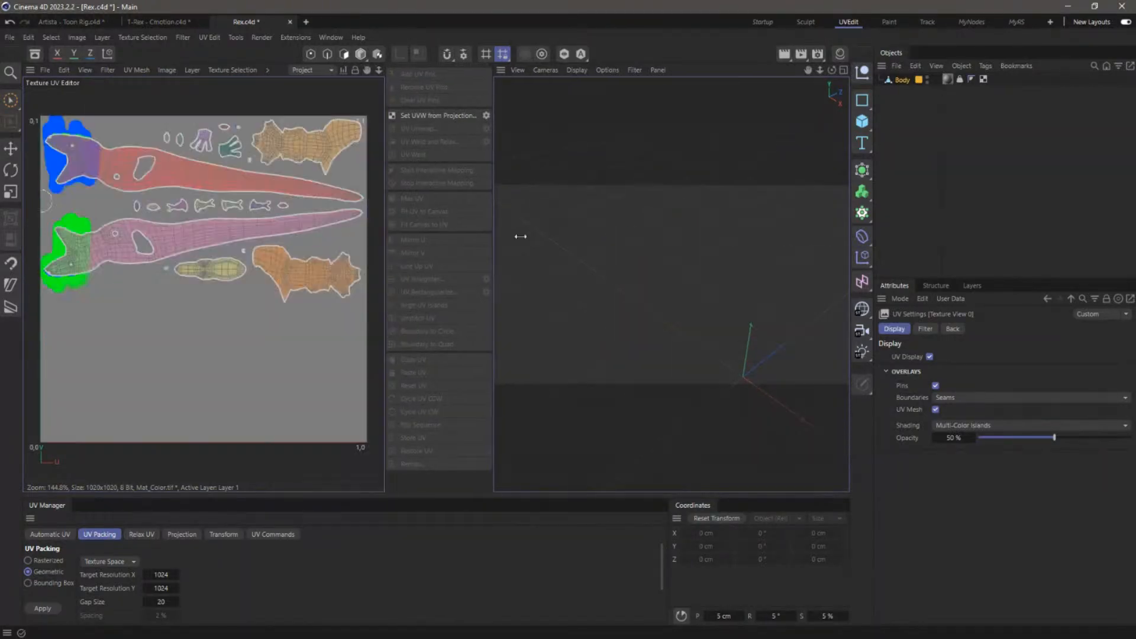
Widen the Texture UV Editor and view the painted head at an angle in the 3D view
{"action": "left_click_drag", "start_coordinate": [494, 235], "coordinate": [526, 236]}
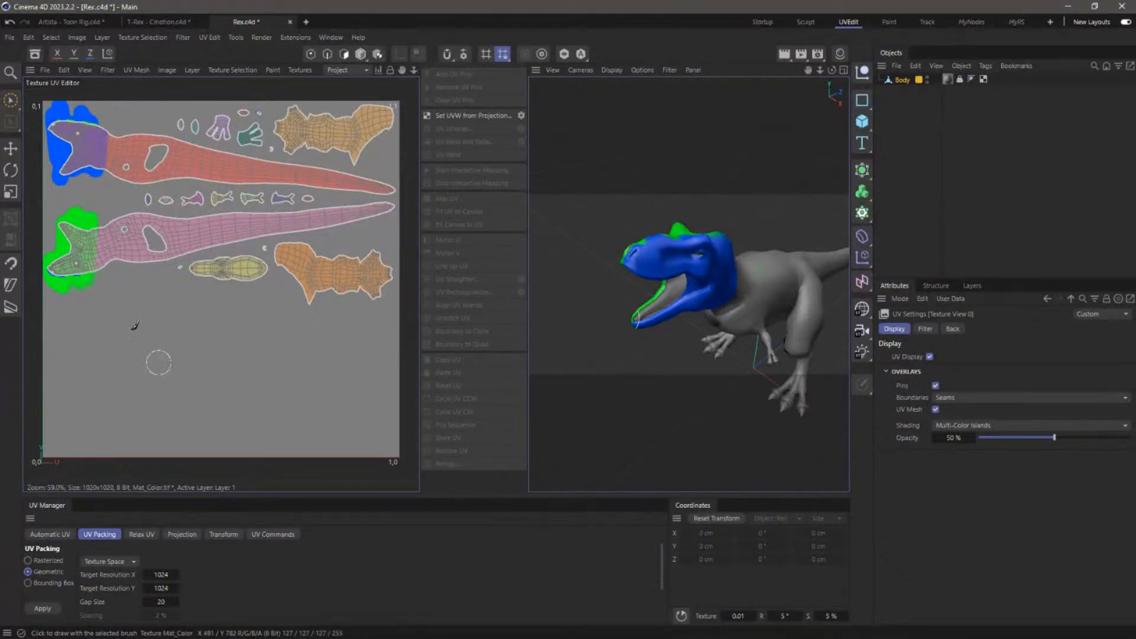
{"action": "right_click_drag", "start_coordinate": [660, 253], "coordinate": [675, 251], "text": "alt"}
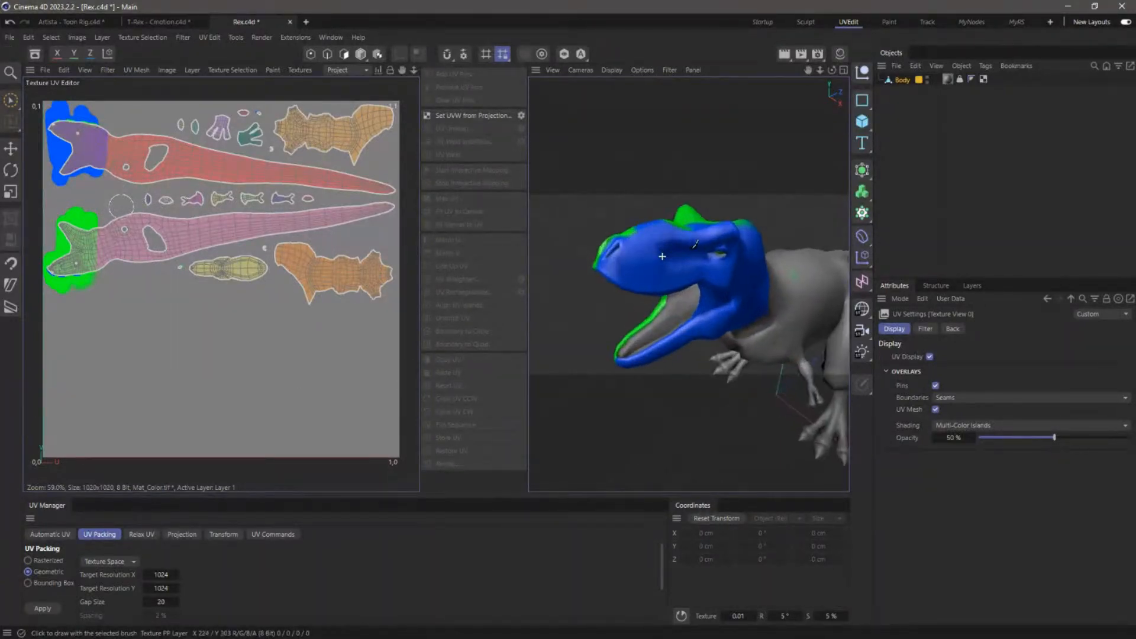
{"action": "left_click_drag", "start_coordinate": [674, 250], "coordinate": [710, 246], "text": "alt"}
{"action": "right_click_drag", "start_coordinate": [692, 225], "coordinate": [672, 238], "text": "alt"}
{"action": "left_click_drag", "start_coordinate": [673, 237], "coordinate": [681, 263], "text": "alt"}
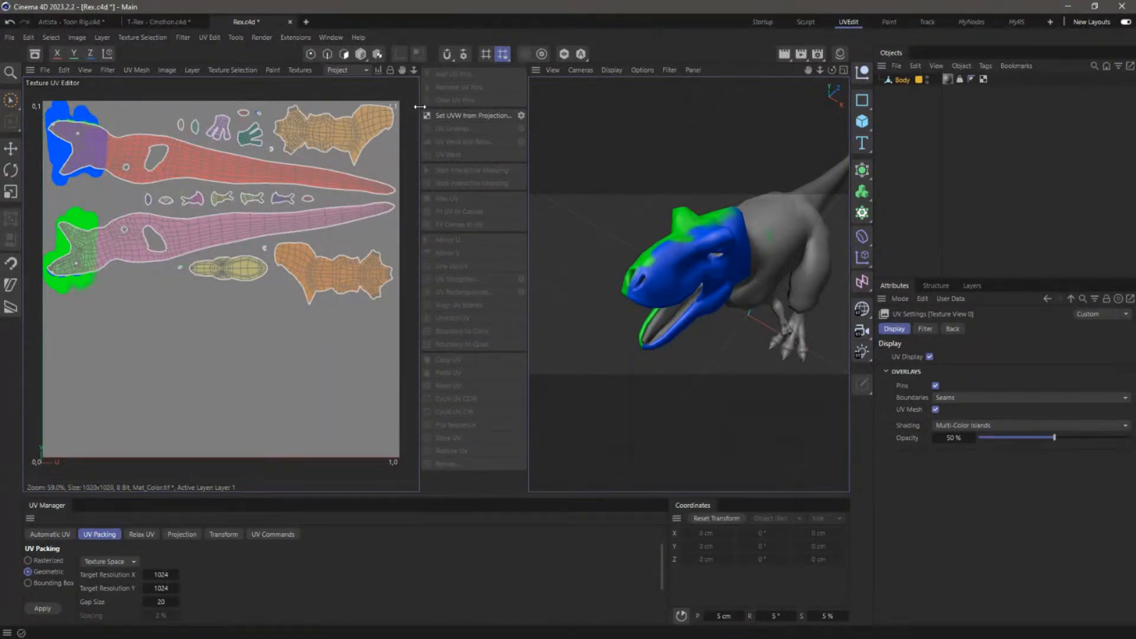
{"action": "left_click_drag", "start_coordinate": [422, 107], "coordinate": [456, 108]}
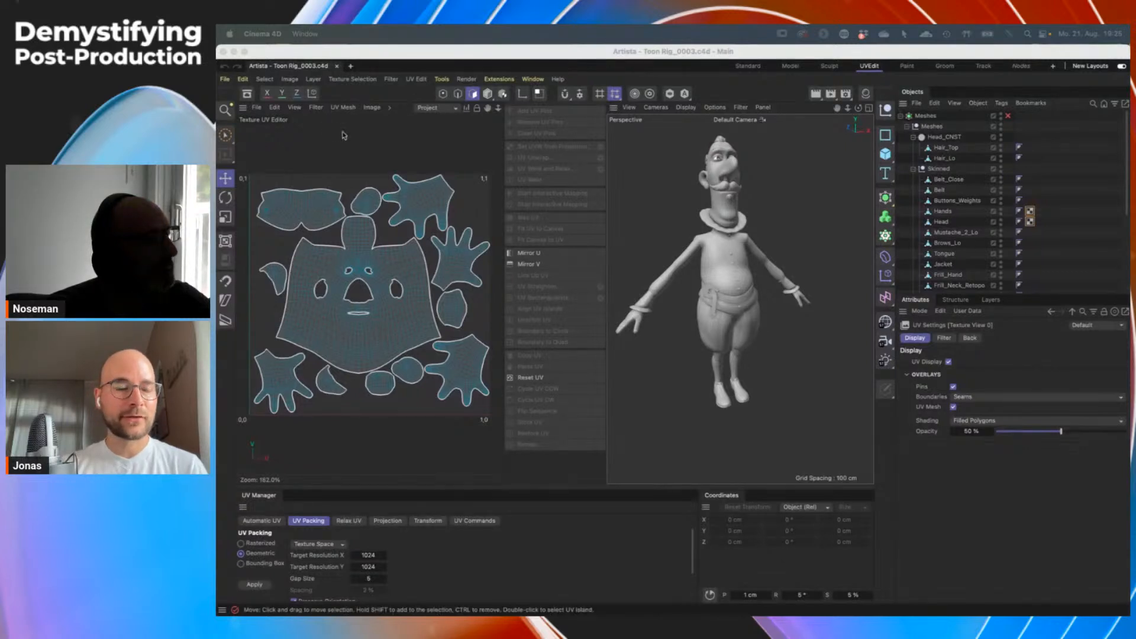
Search the Asset Browser for "artist" and select the Artista toon rig scene
{"action": "left_click", "coordinate": [247, 95]}
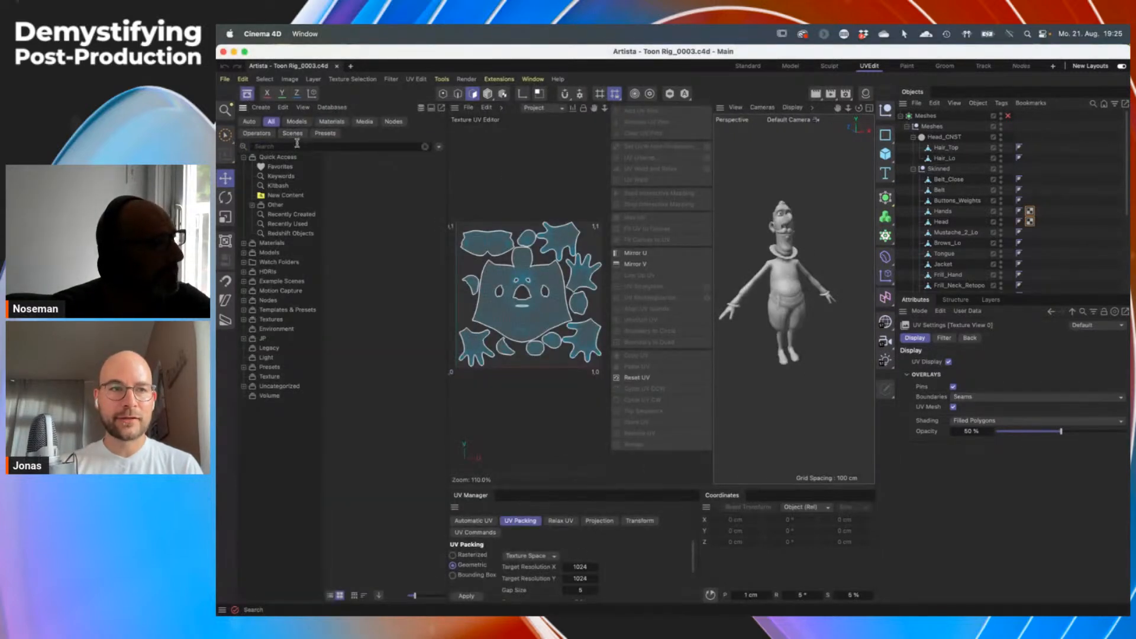
{"action": "type", "text": "arti"}
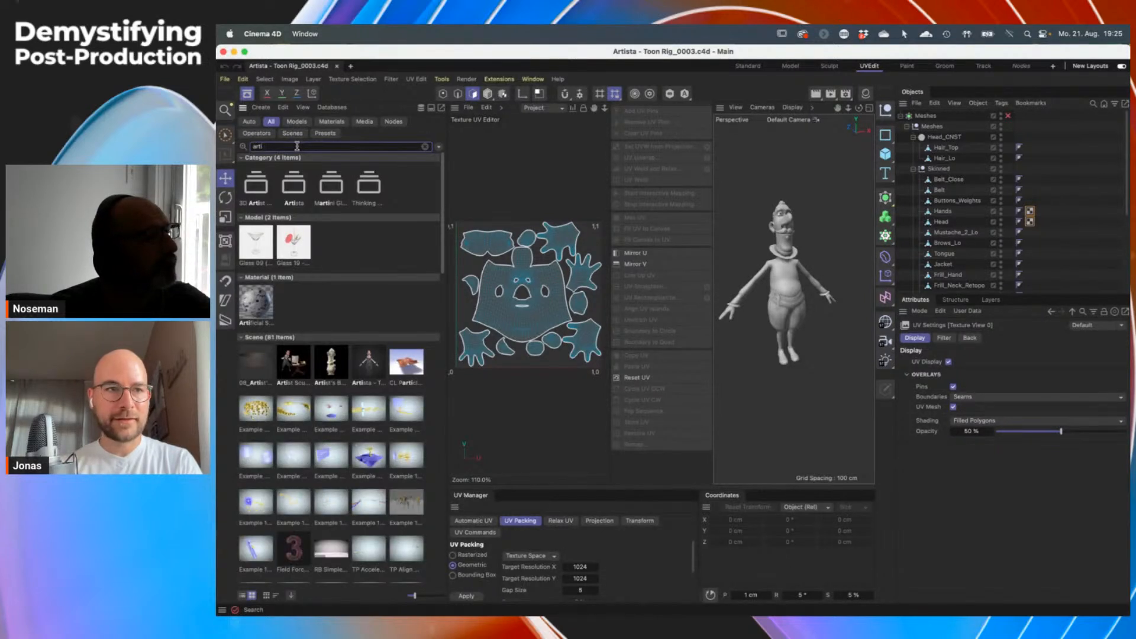
{"action": "type", "text": "ta"}
{"action": "key", "text": "BackSpace"}
{"action": "key", "text": "BackSpace"}
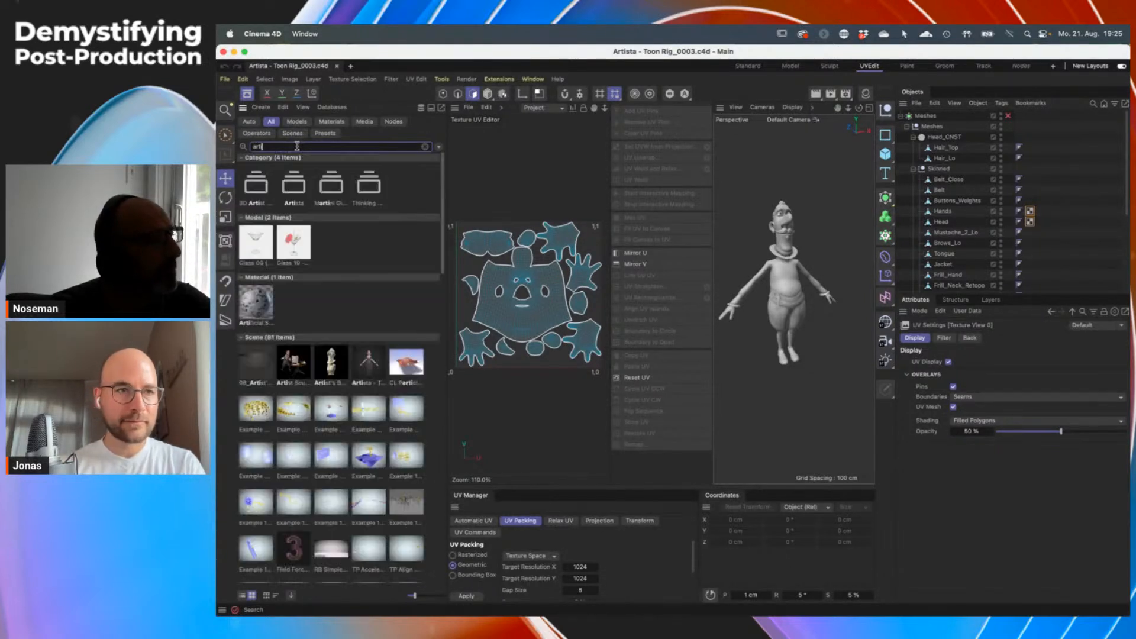
{"action": "type", "text": "st"}
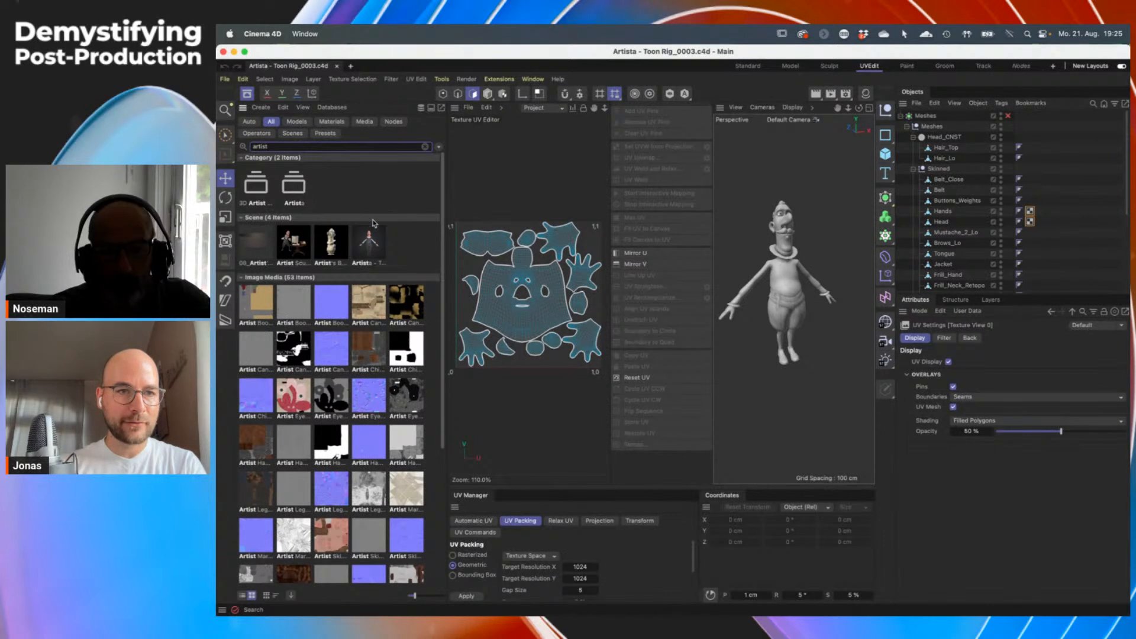
{"action": "left_click", "coordinate": [376, 251]}
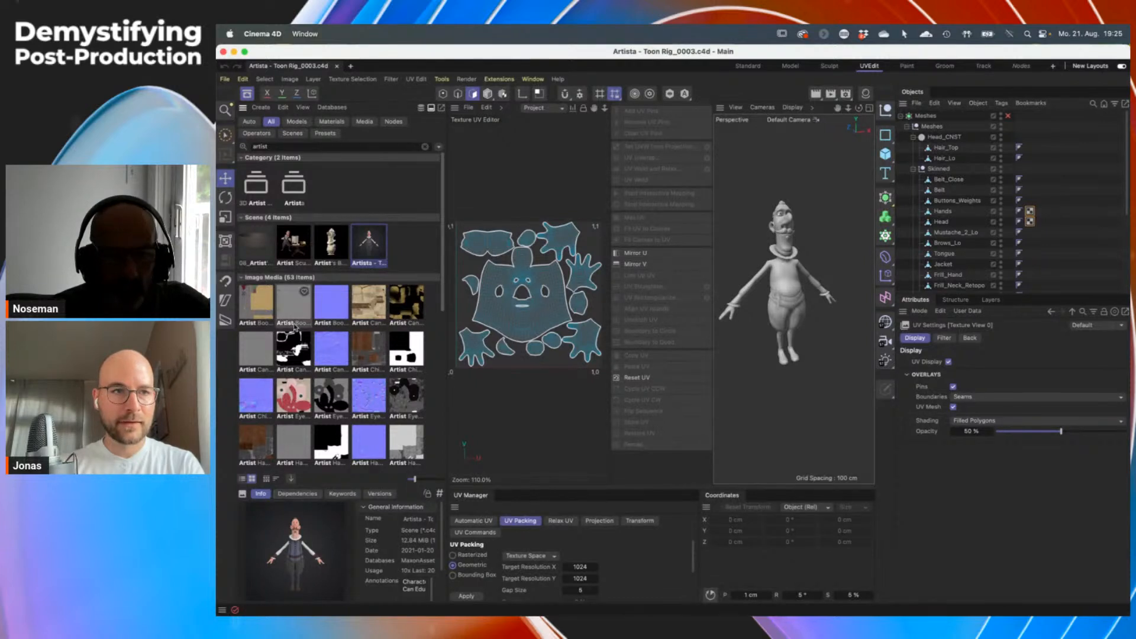
Search the Asset Browser for "t-rex" and select the T-Rex scene
{"action": "left_click_drag", "start_coordinate": [272, 147], "coordinate": [220, 144]}
{"action": "type", "text": "t-rex"}
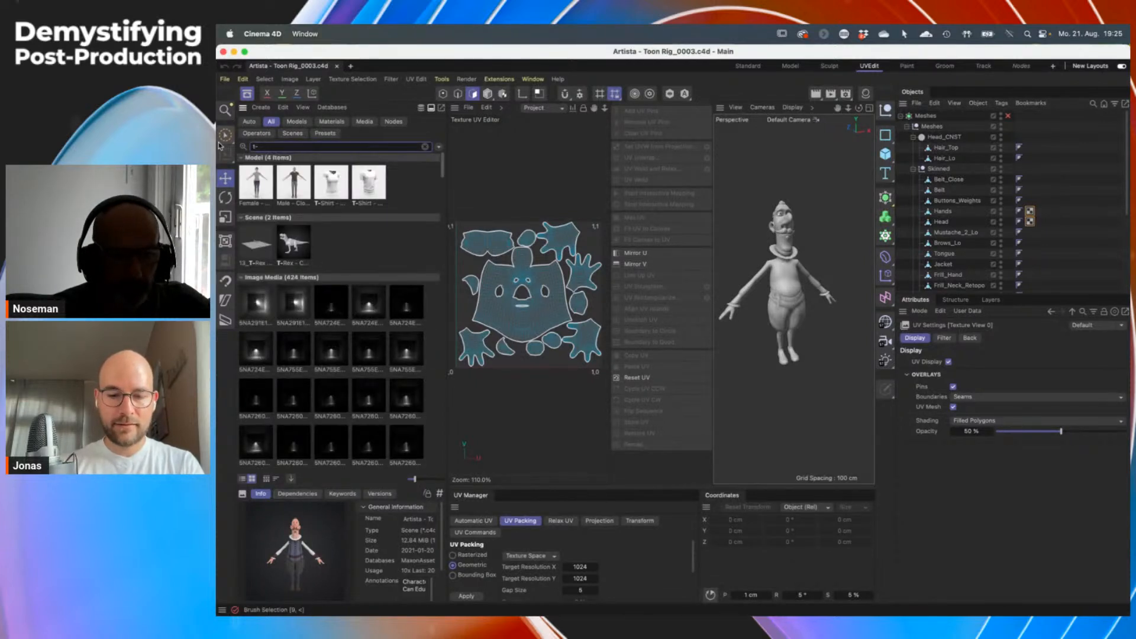
{"action": "left_click", "coordinate": [294, 183]}
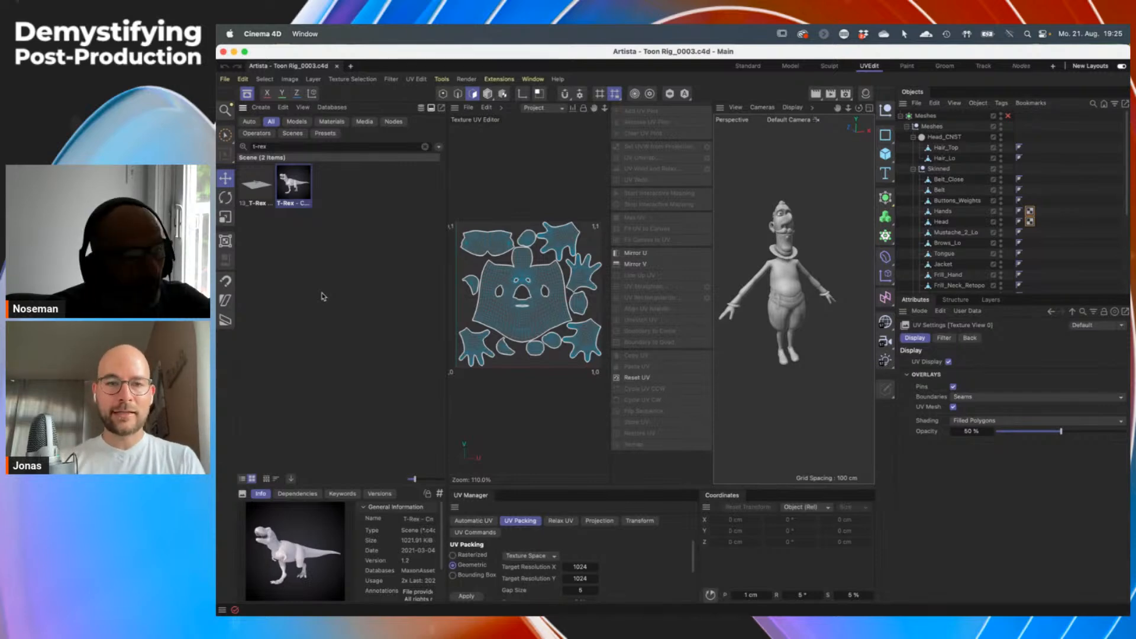
{"action": "key", "text": "super+Tab"}
{"action": "key", "text": "super+Tab"}
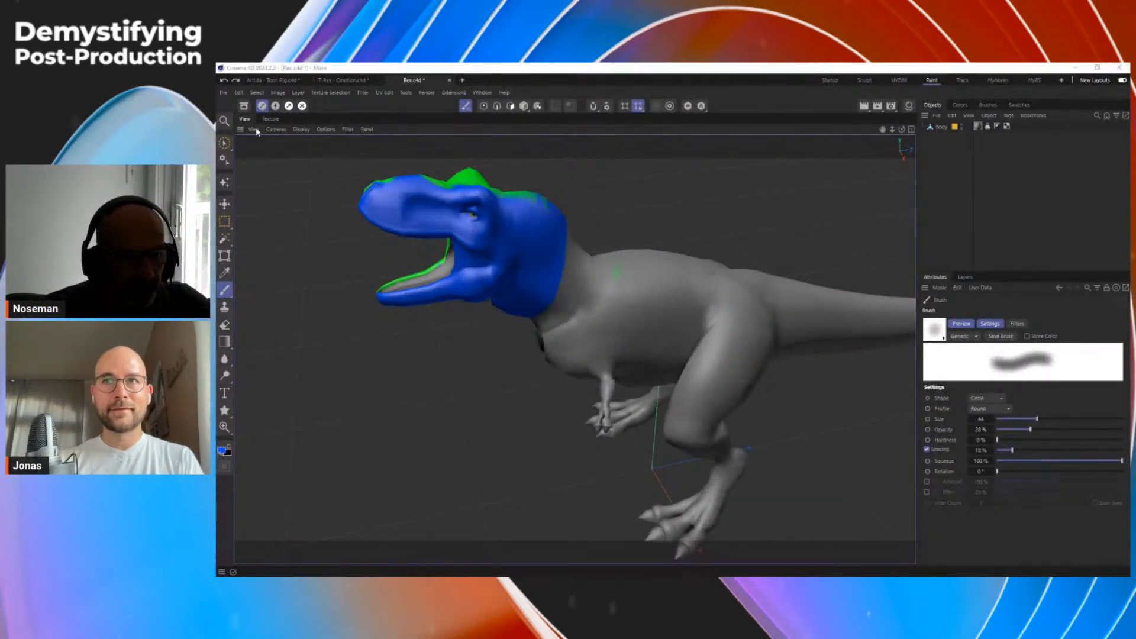
Set the brush size to 18 and opacity to 100%, and change the paint color to white with 0% saturation
{"action": "middle_click_drag", "start_coordinate": [596, 289], "coordinate": [579, 290]}
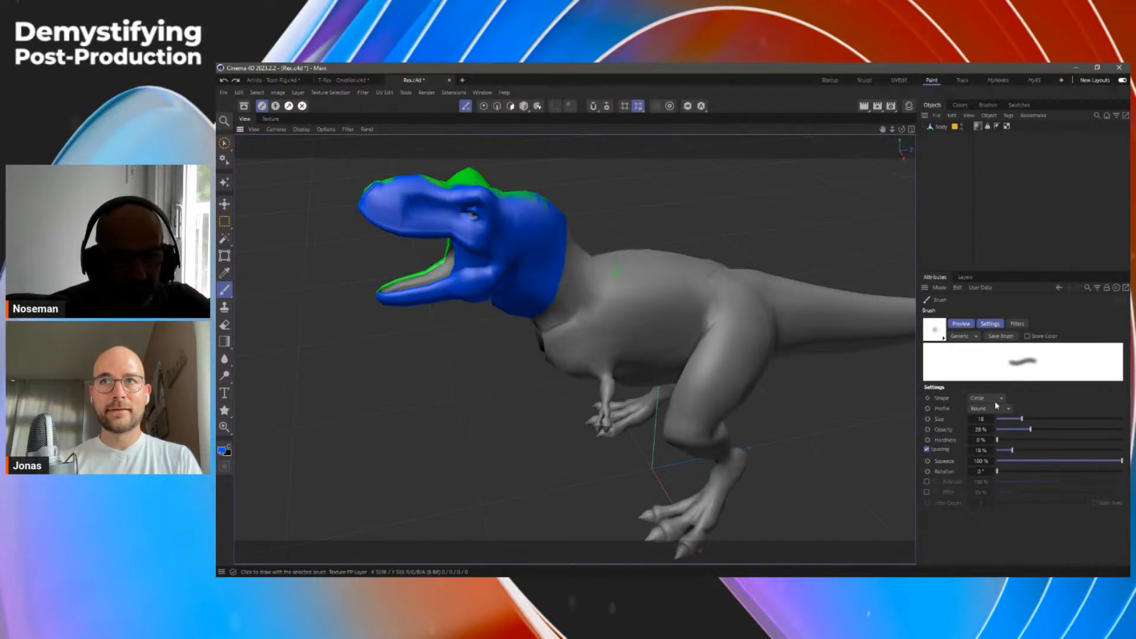
{"action": "left_click_drag", "start_coordinate": [1030, 431], "coordinate": [1123, 430]}
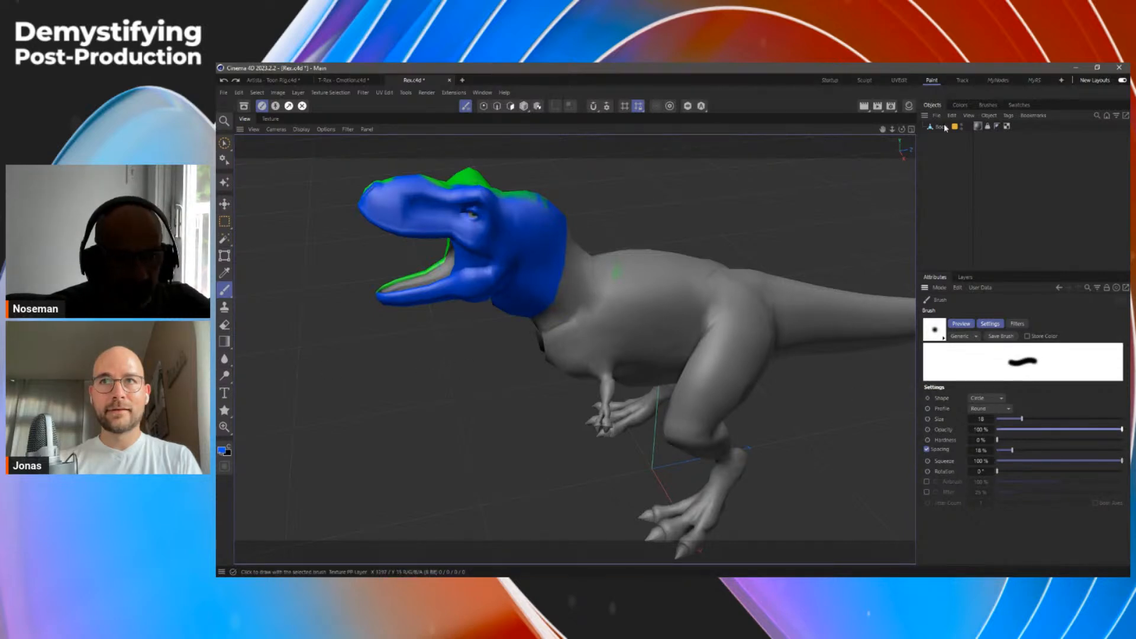
{"action": "left_click", "coordinate": [960, 105]}
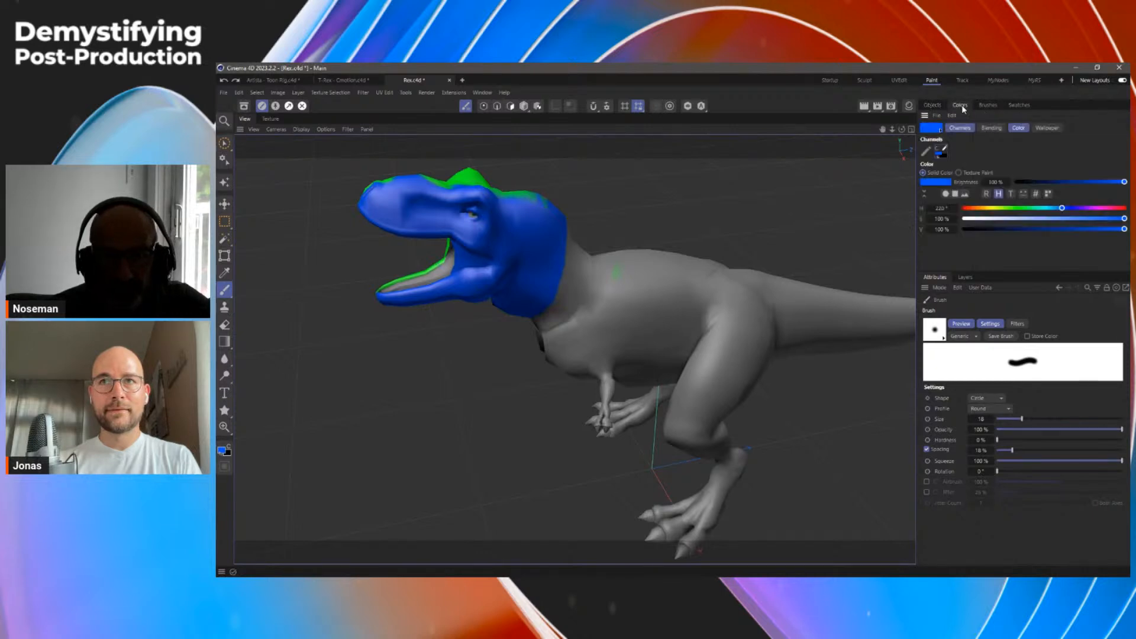
{"action": "left_click_drag", "start_coordinate": [1001, 218], "coordinate": [964, 219]}
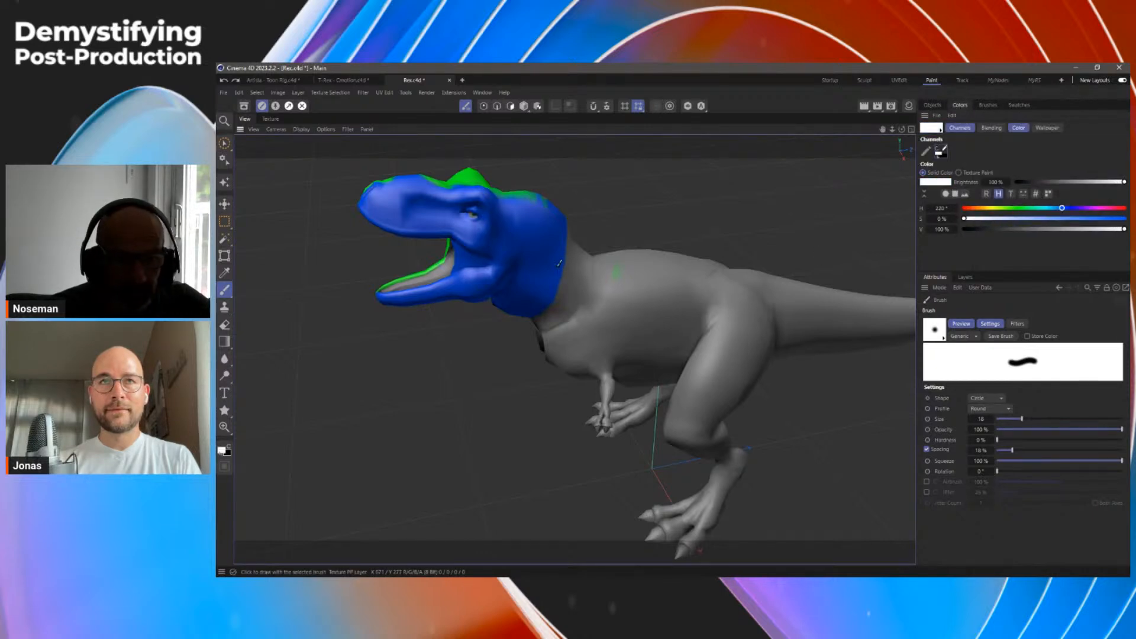
Paint two connected straight white line segments from the edge of the blue neck area along the creature's flank
{"action": "left_click", "coordinate": [555, 265]}
{"action": "left_click", "coordinate": [629, 308], "text": "shift"}
{"action": "left_click", "coordinate": [691, 301], "text": "shift"}
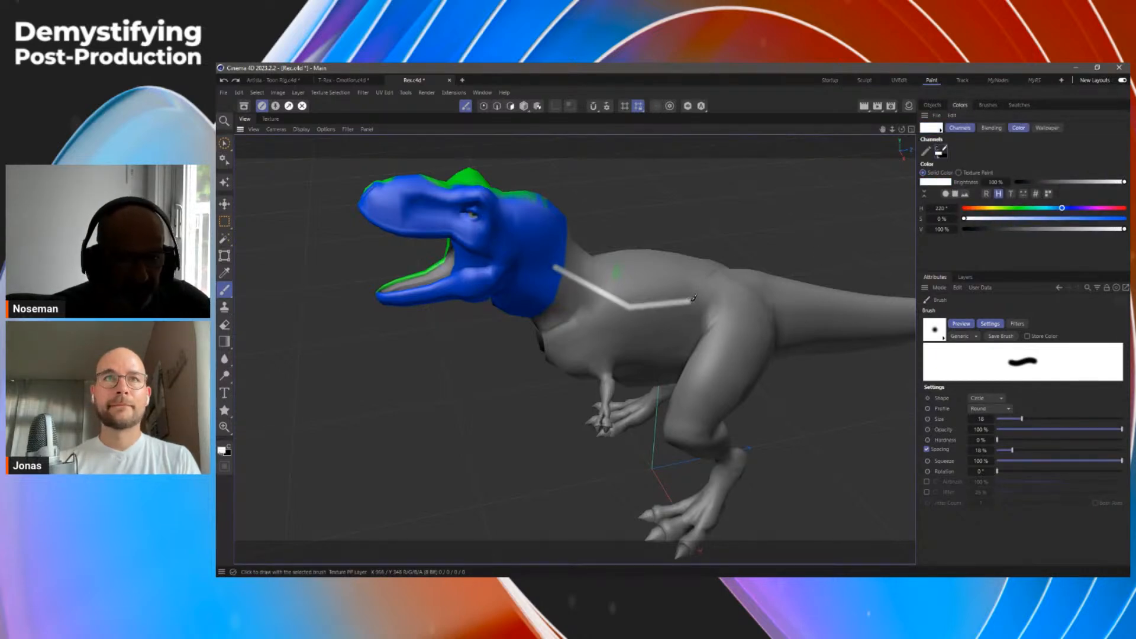
Extend the straight white line with connected segments over the hip and along the side of the tail
{"action": "left_click", "coordinate": [822, 316], "text": "shift"}
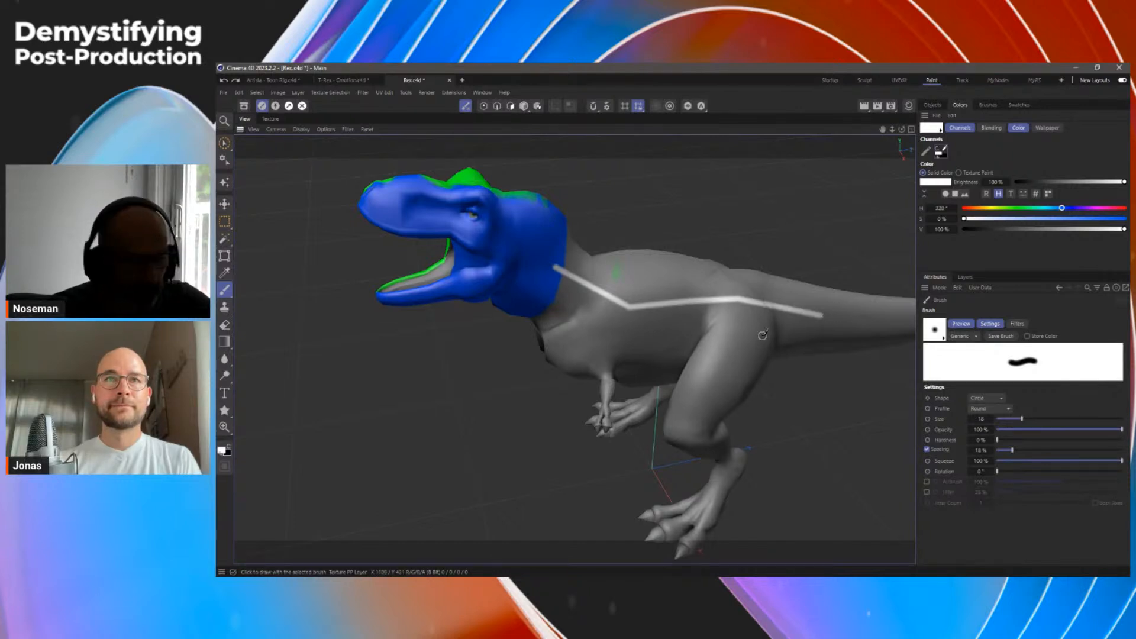
{"action": "left_click_drag", "start_coordinate": [763, 335], "coordinate": [664, 309], "text": "alt"}
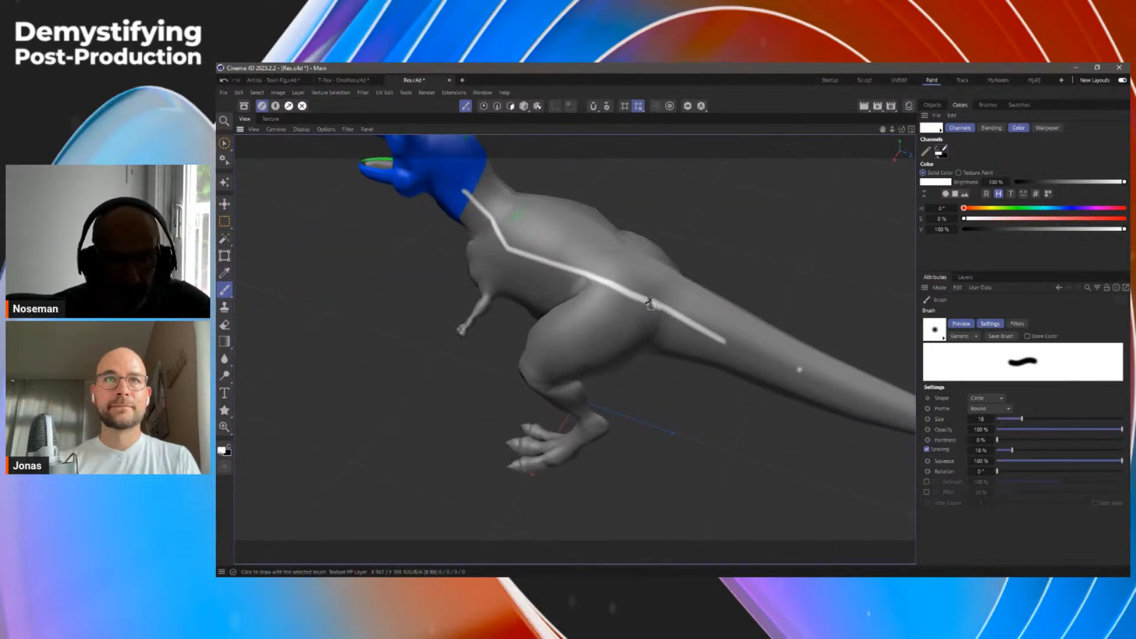
{"action": "scroll", "coordinate": [652, 302], "scroll_direction": "up", "scroll_amount": 3}
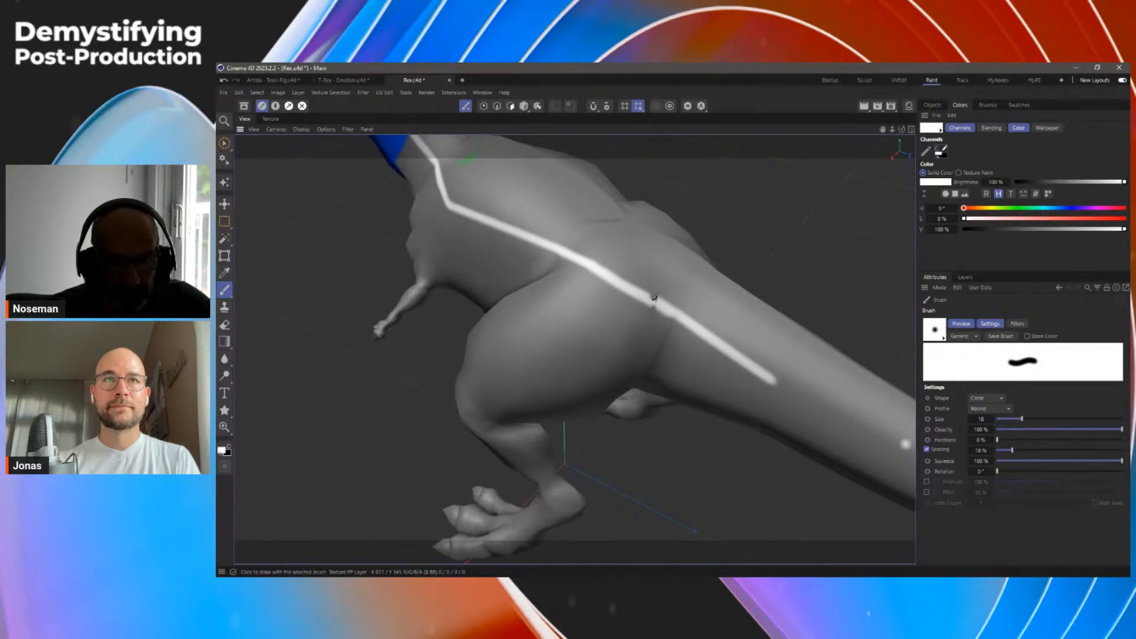
{"action": "left_click_drag", "start_coordinate": [657, 294], "coordinate": [676, 317], "text": "alt"}
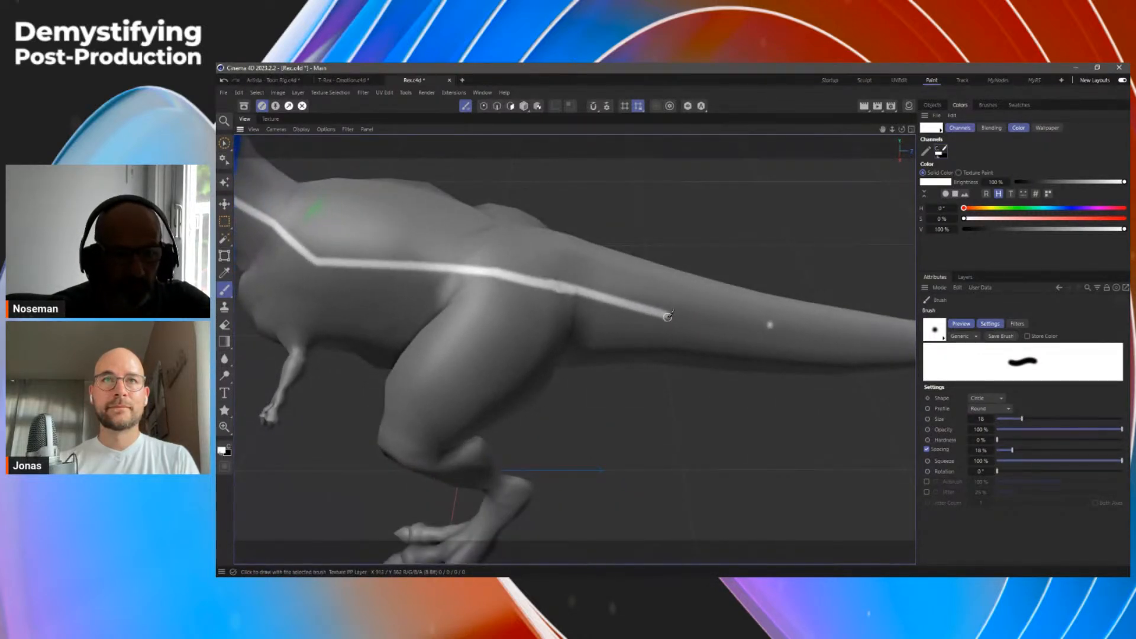
{"action": "left_click", "coordinate": [773, 325], "text": "shift"}
{"action": "left_click", "coordinate": [879, 335], "text": "shift"}
{"action": "scroll", "coordinate": [840, 338], "scroll_direction": "down", "scroll_amount": 4}
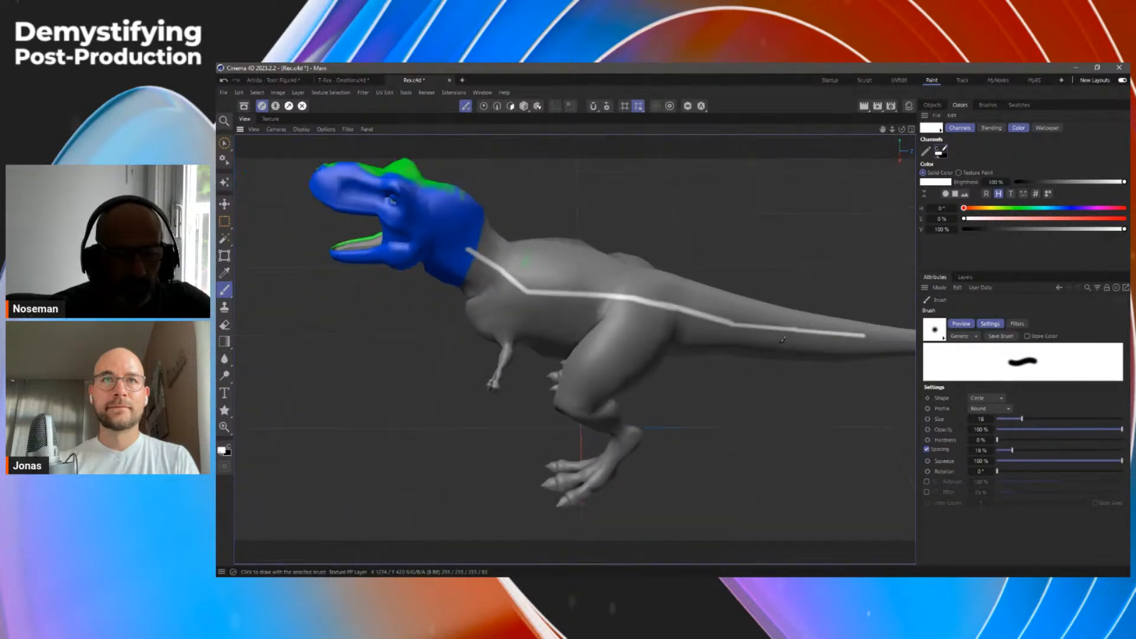
Continue the white line with more straight segments toward the tip of the tail
{"action": "middle_click_drag", "start_coordinate": [839, 335], "coordinate": [721, 321], "text": "alt"}
{"action": "left_click_drag", "start_coordinate": [721, 321], "coordinate": [748, 327], "text": "alt"}
{"action": "left_click", "coordinate": [787, 332]}
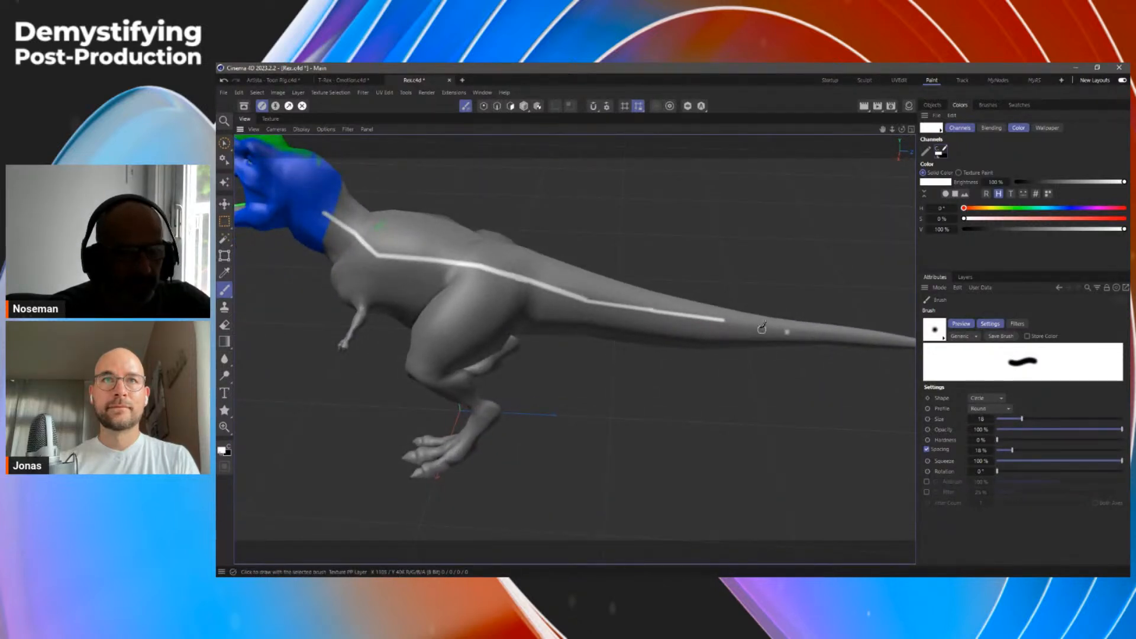
{"action": "left_click", "coordinate": [724, 320], "text": "shift"}
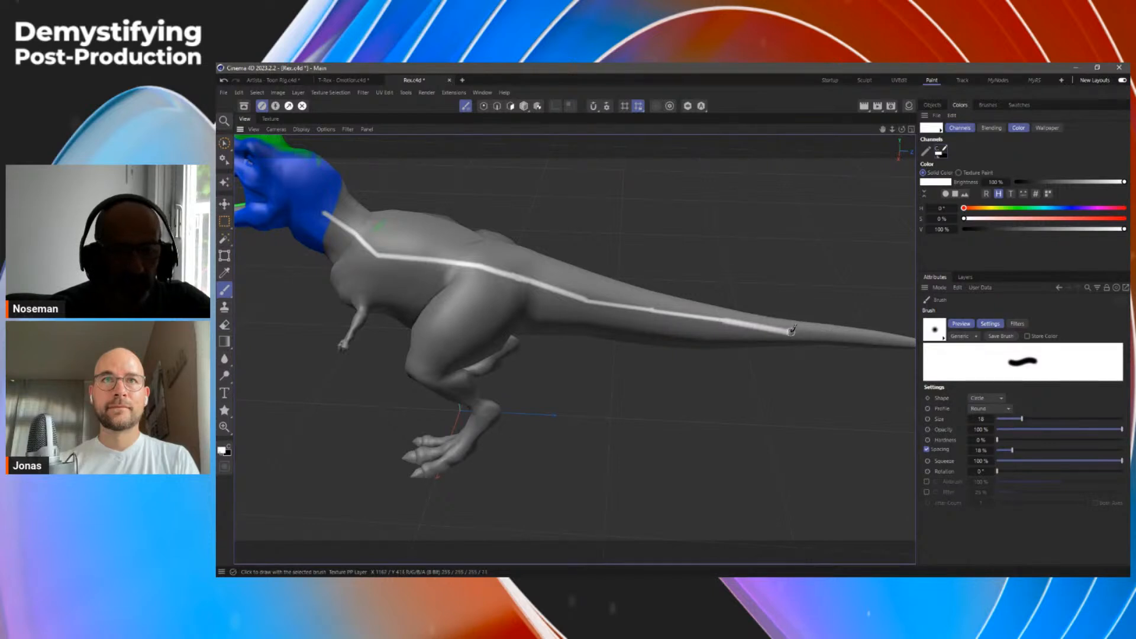
{"action": "left_click", "coordinate": [844, 335], "text": "shift"}
{"action": "scroll", "coordinate": [816, 331], "scroll_direction": "down", "scroll_amount": 4}
{"action": "mouse_move", "coordinate": [761, 324]}
{"action": "left_mouse_down", "text": "alt"}
{"action": "mouse_move", "coordinate": [687, 317]}
{"action": "mouse_move", "coordinate": [710, 307]}
{"action": "left_mouse_up", "text": "alt"}
{"action": "left_click", "coordinate": [908, 105]}
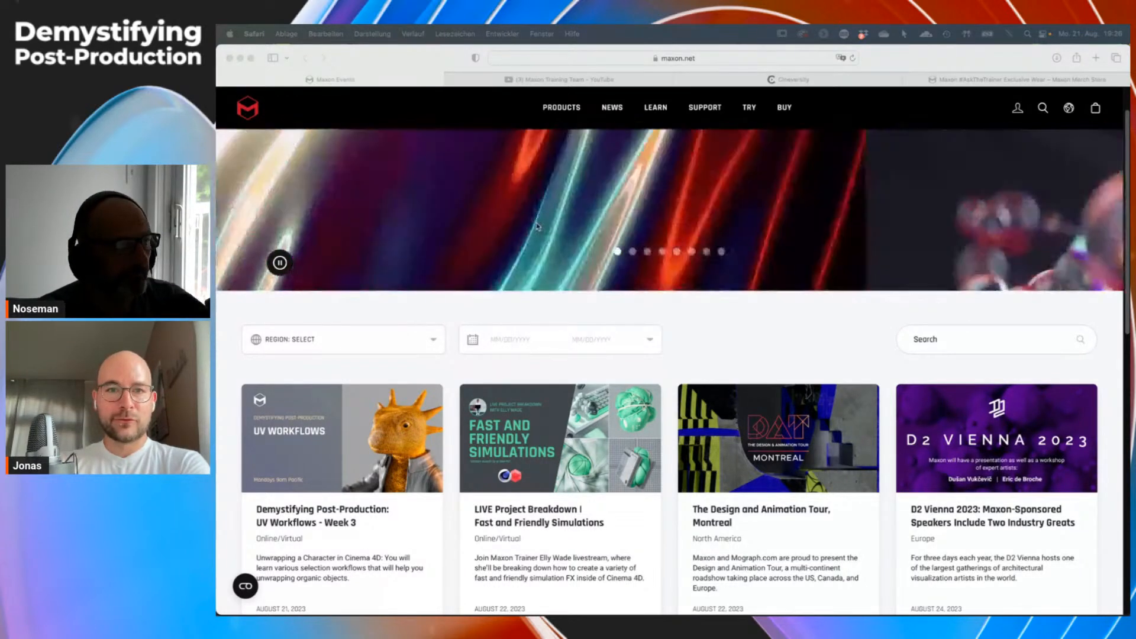
Switch to the Maxon Training Team YouTube channel in Safari and look over its upcoming live streams and videos
{"action": "left_click", "coordinate": [552, 83]}
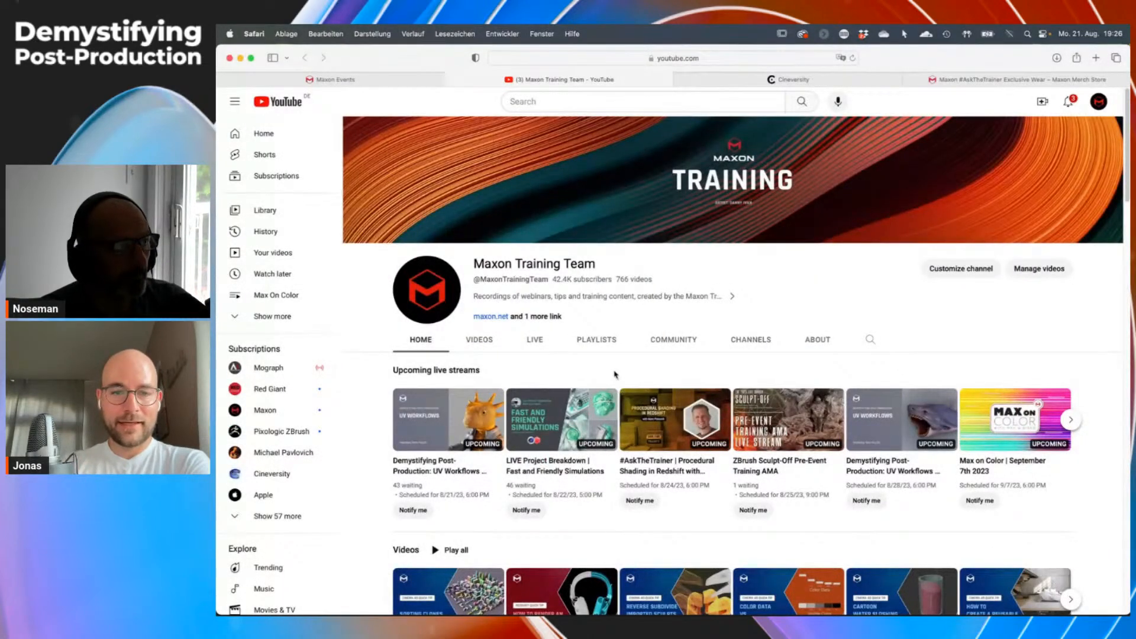
{"action": "scroll", "coordinate": [614, 374], "scroll_direction": "down", "scroll_amount": 5}
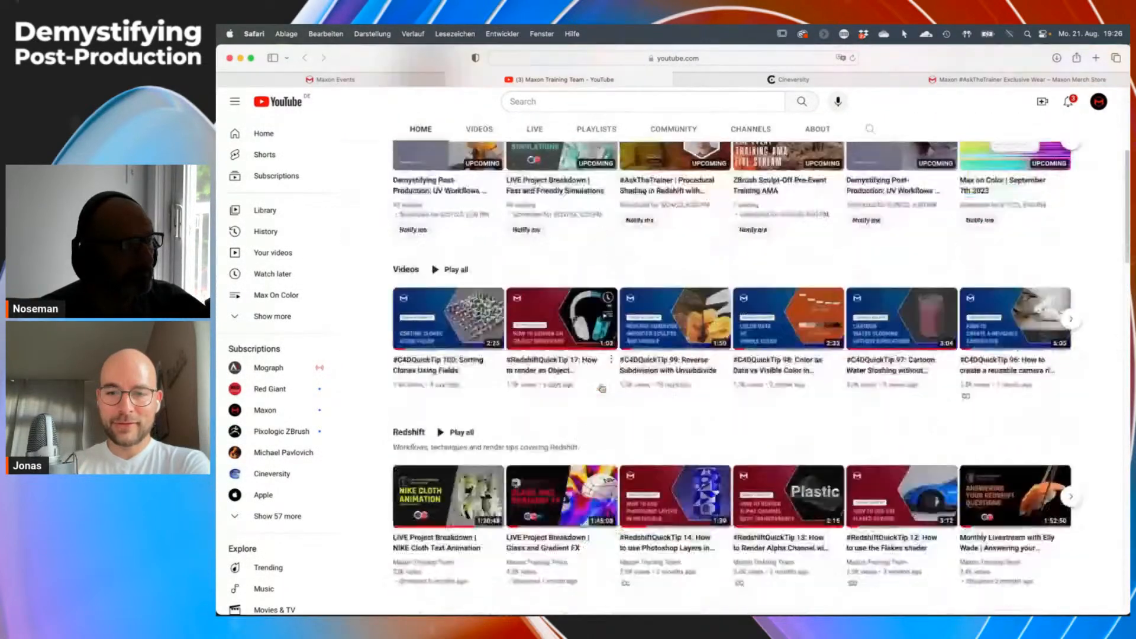
{"action": "scroll", "coordinate": [601, 388], "scroll_direction": "down", "scroll_amount": 1}
{"action": "scroll", "coordinate": [602, 388], "scroll_direction": "up", "scroll_amount": 6}
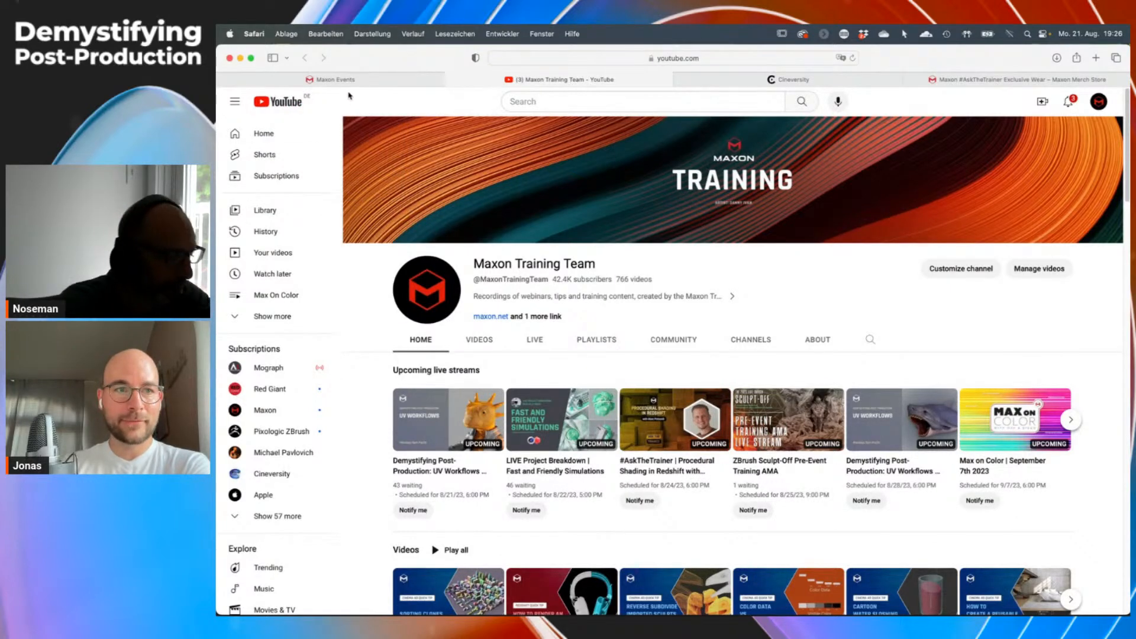
Look over the upcoming events on the Maxon Events page and return to the Maxon Training Team YouTube channel
{"action": "left_click", "coordinate": [363, 82]}
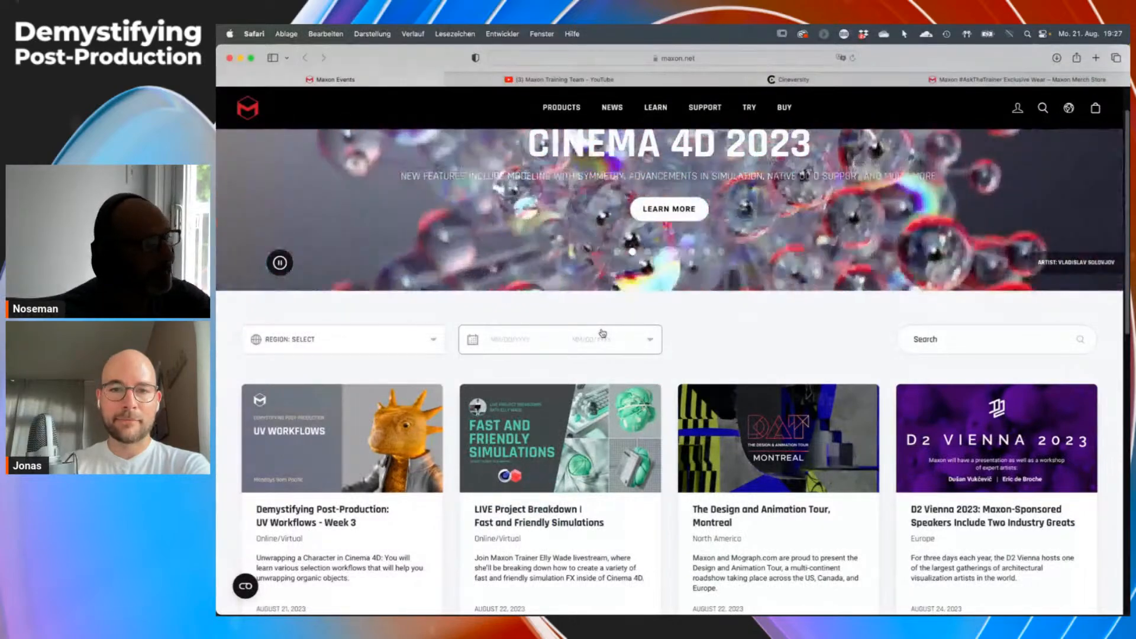
{"action": "mouse_move", "coordinate": [623, 111]}
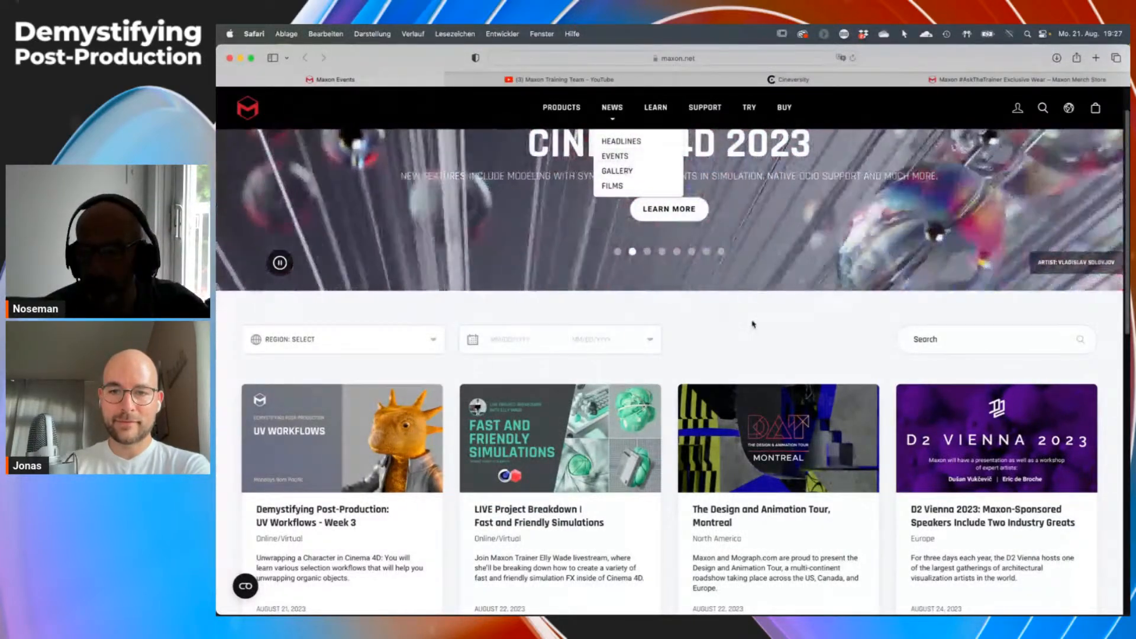
{"action": "scroll", "coordinate": [786, 495], "scroll_direction": "down", "scroll_amount": 2}
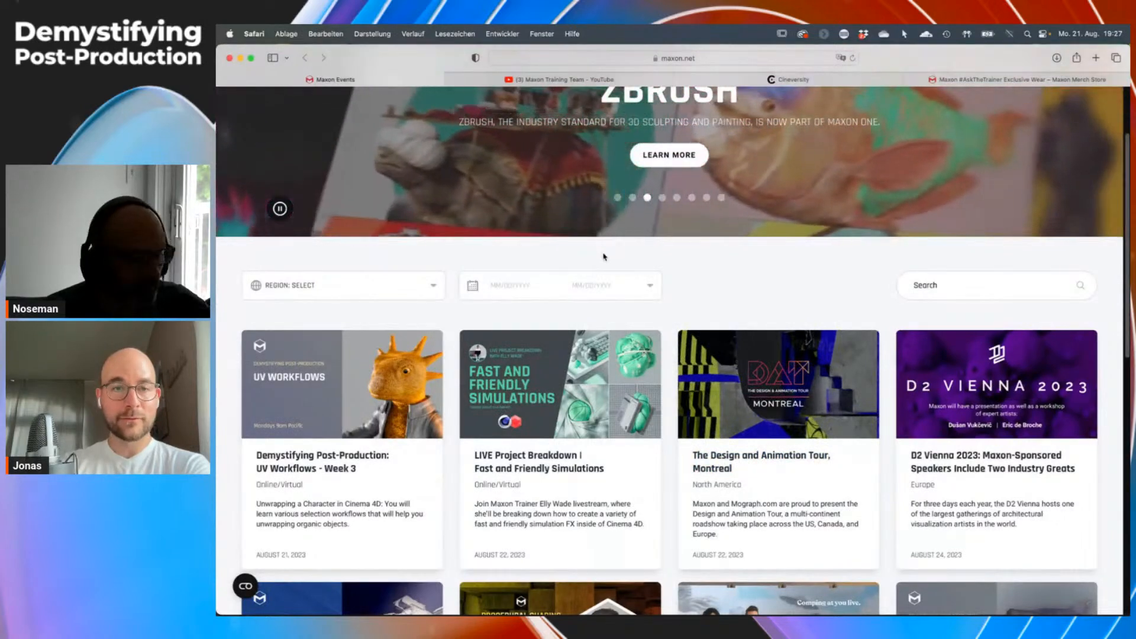
{"action": "scroll", "coordinate": [546, 223], "scroll_direction": "up", "scroll_amount": 1}
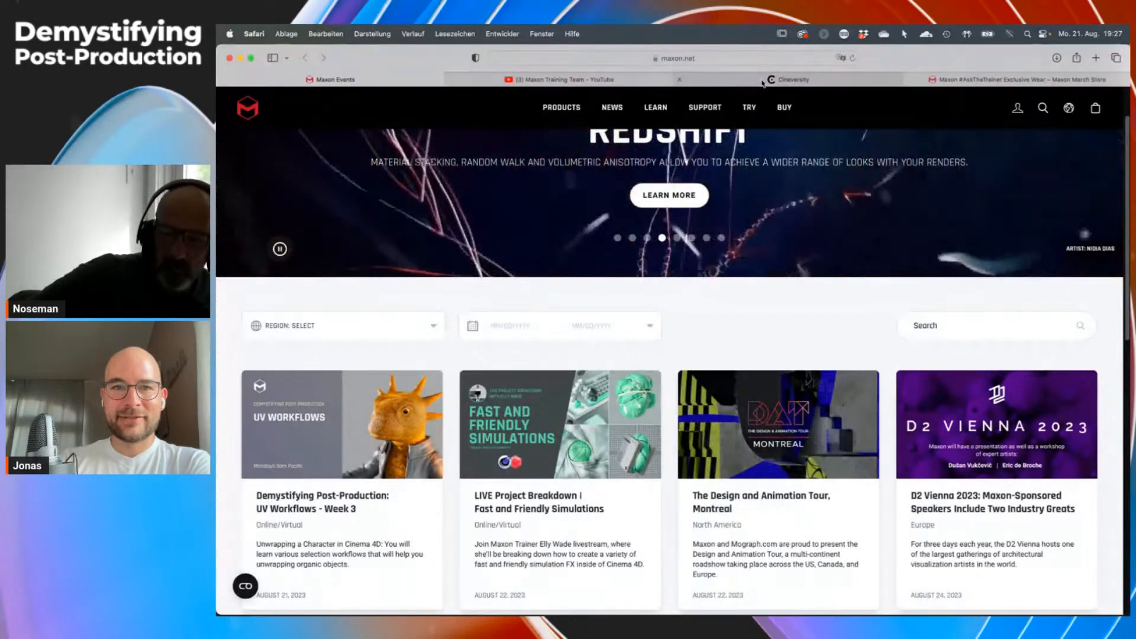
{"action": "left_click", "coordinate": [607, 82]}
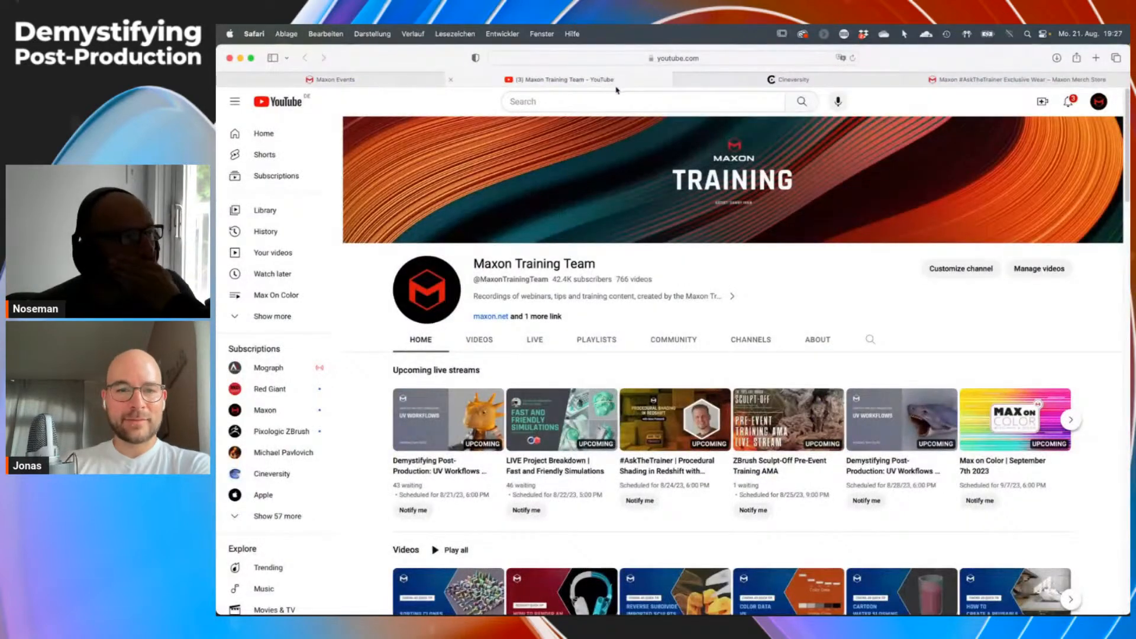
Browse the Getting Started series on the Cineversity page, and bring up the Maxon #AskTheTrainer Exclusive Wear store page
{"action": "mouse_move", "coordinate": [794, 86]}
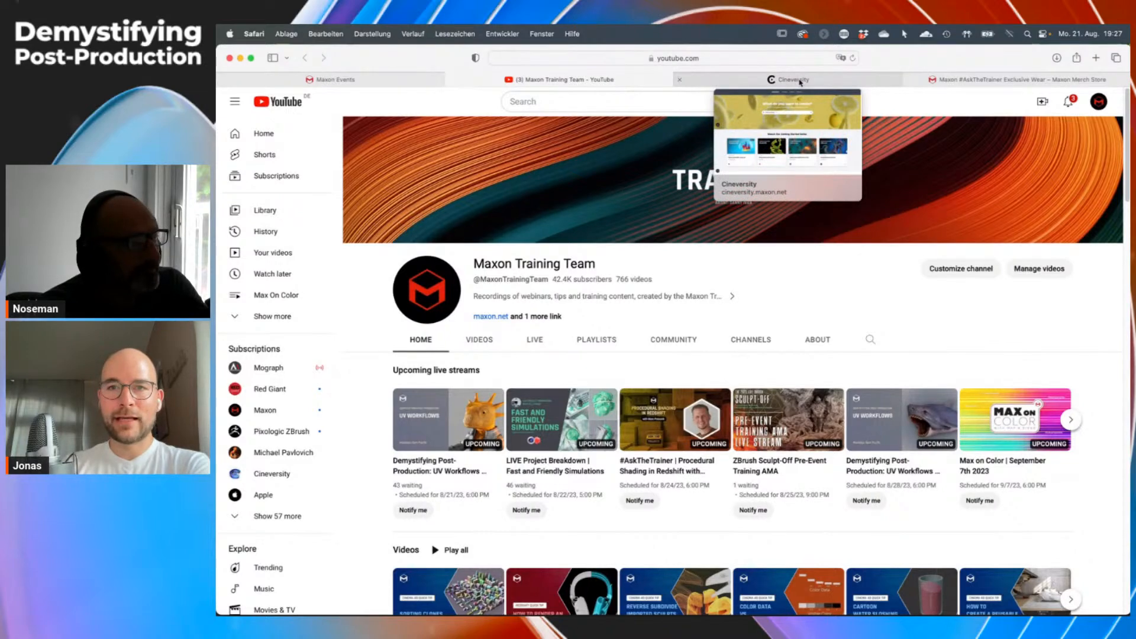
{"action": "left_click", "coordinate": [799, 82]}
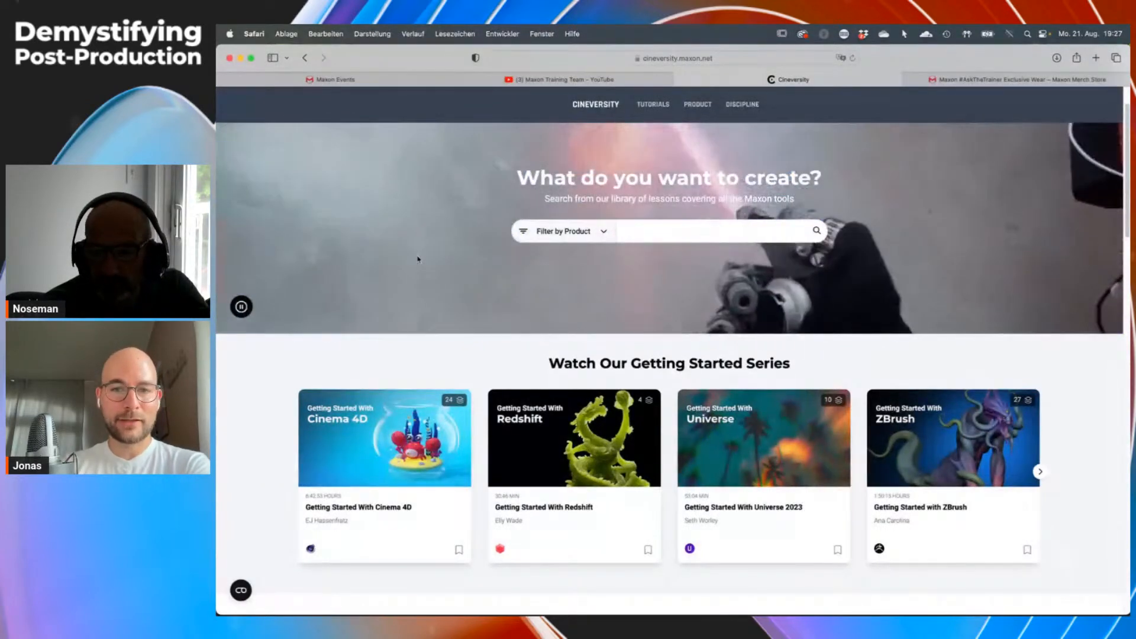
{"action": "scroll", "coordinate": [421, 262], "scroll_direction": "down", "scroll_amount": 1}
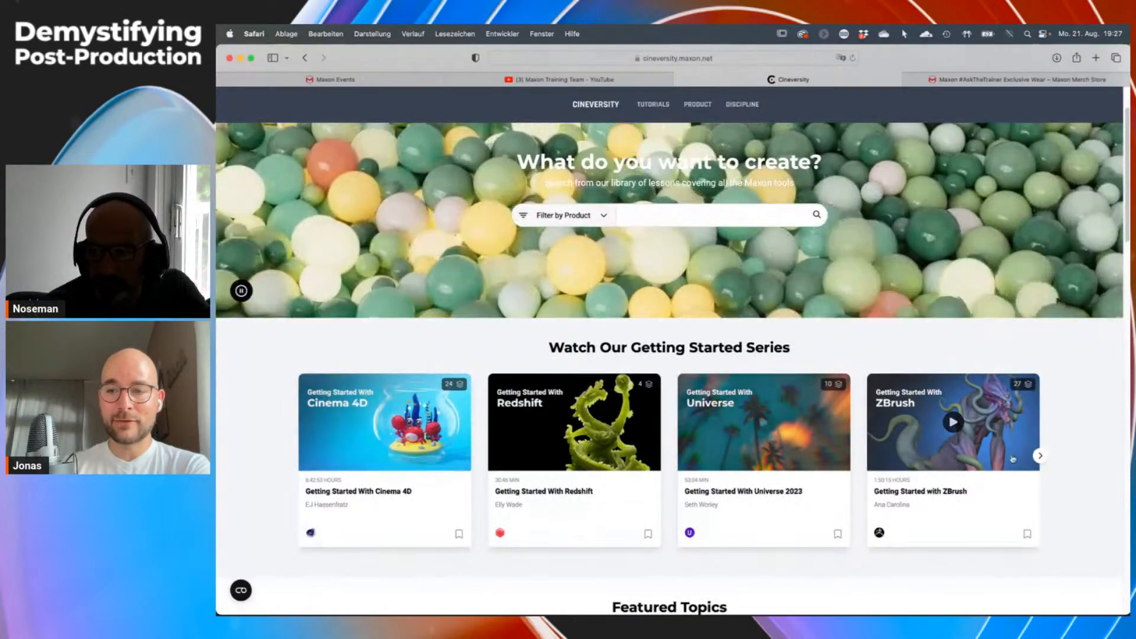
{"action": "left_click", "coordinate": [1040, 455]}
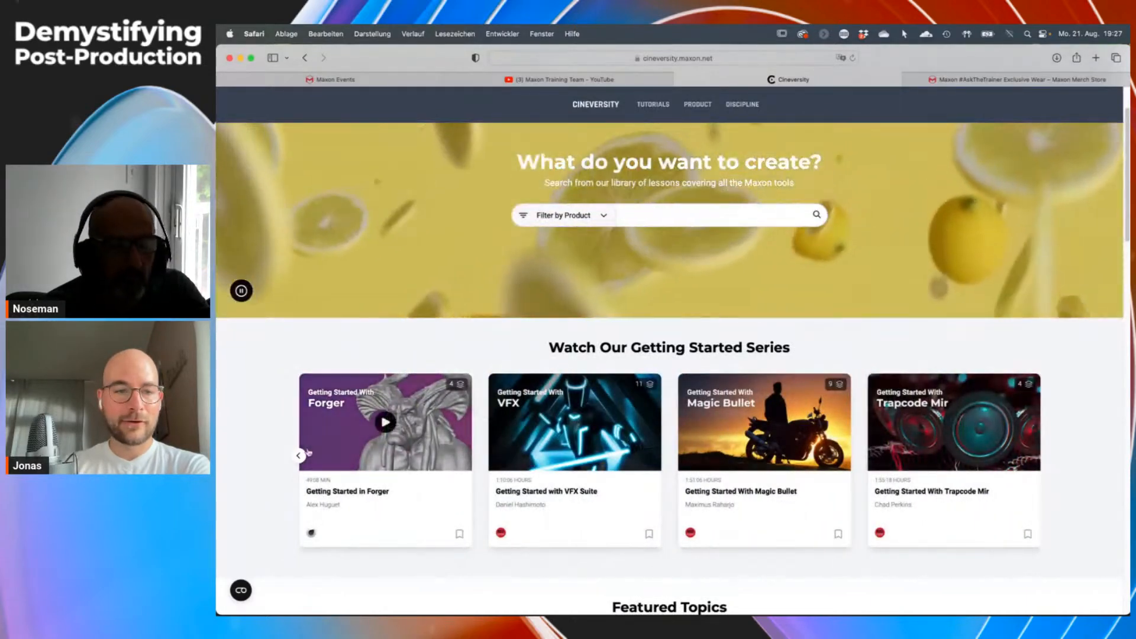
{"action": "left_click", "coordinate": [298, 456]}
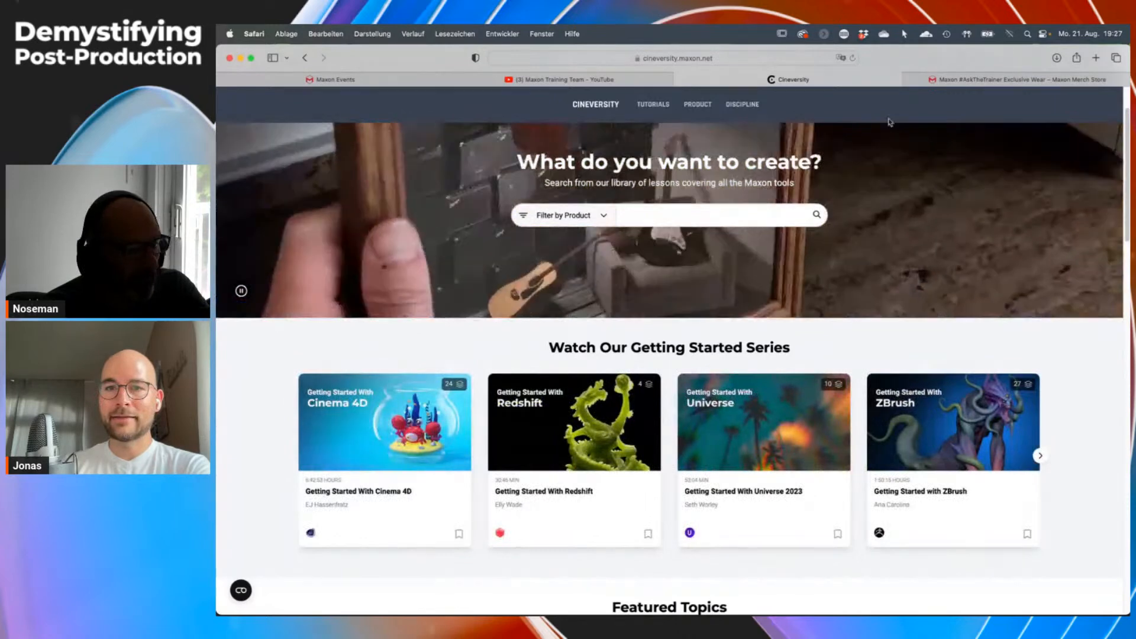
{"action": "left_click", "coordinate": [986, 80]}
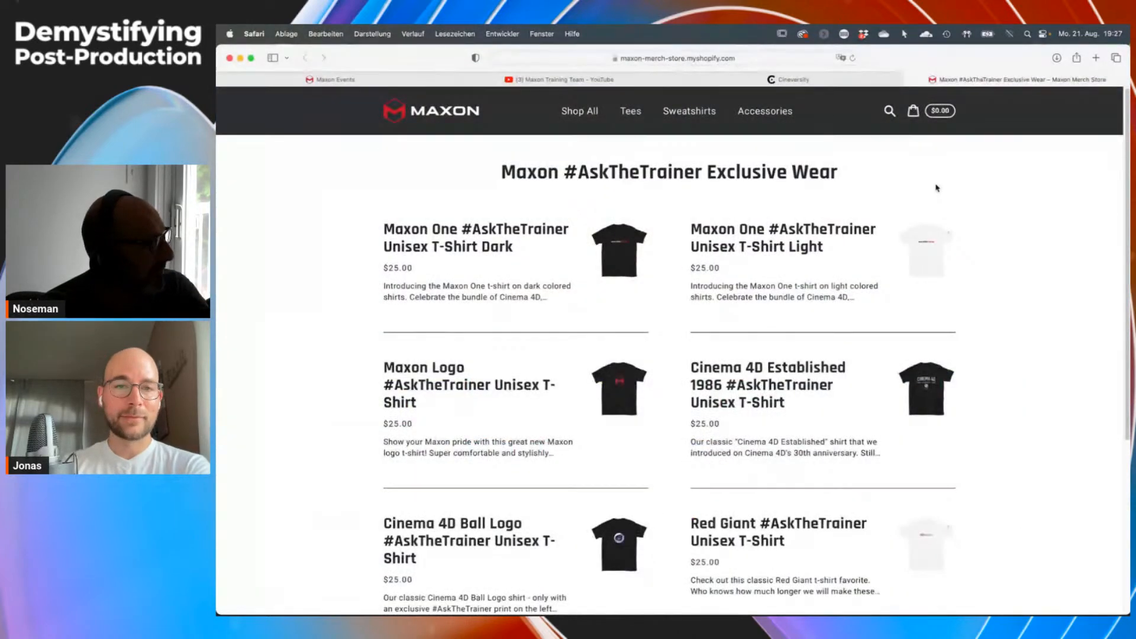